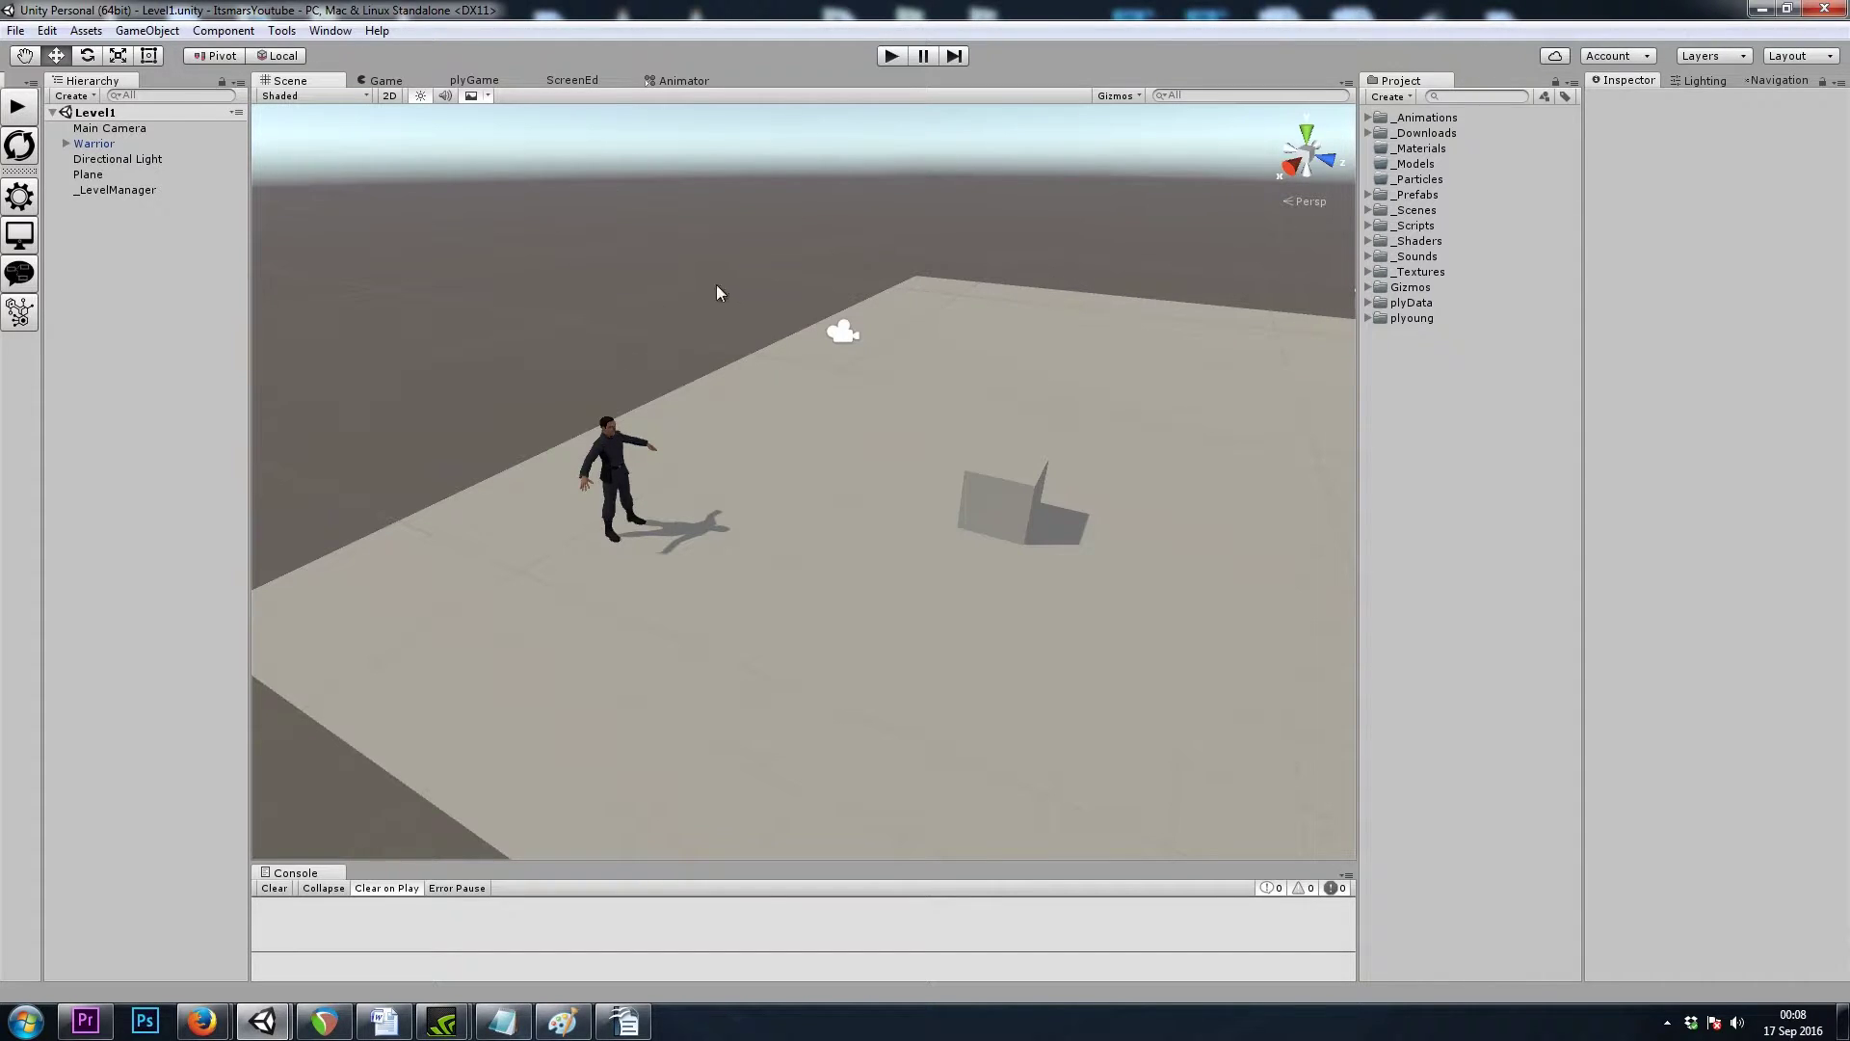
Step: On the plyGame page, add _Scenes/rpg_ui.unity to the All Game Scenes list
{"action": "left_click", "coordinate": [473, 80]}
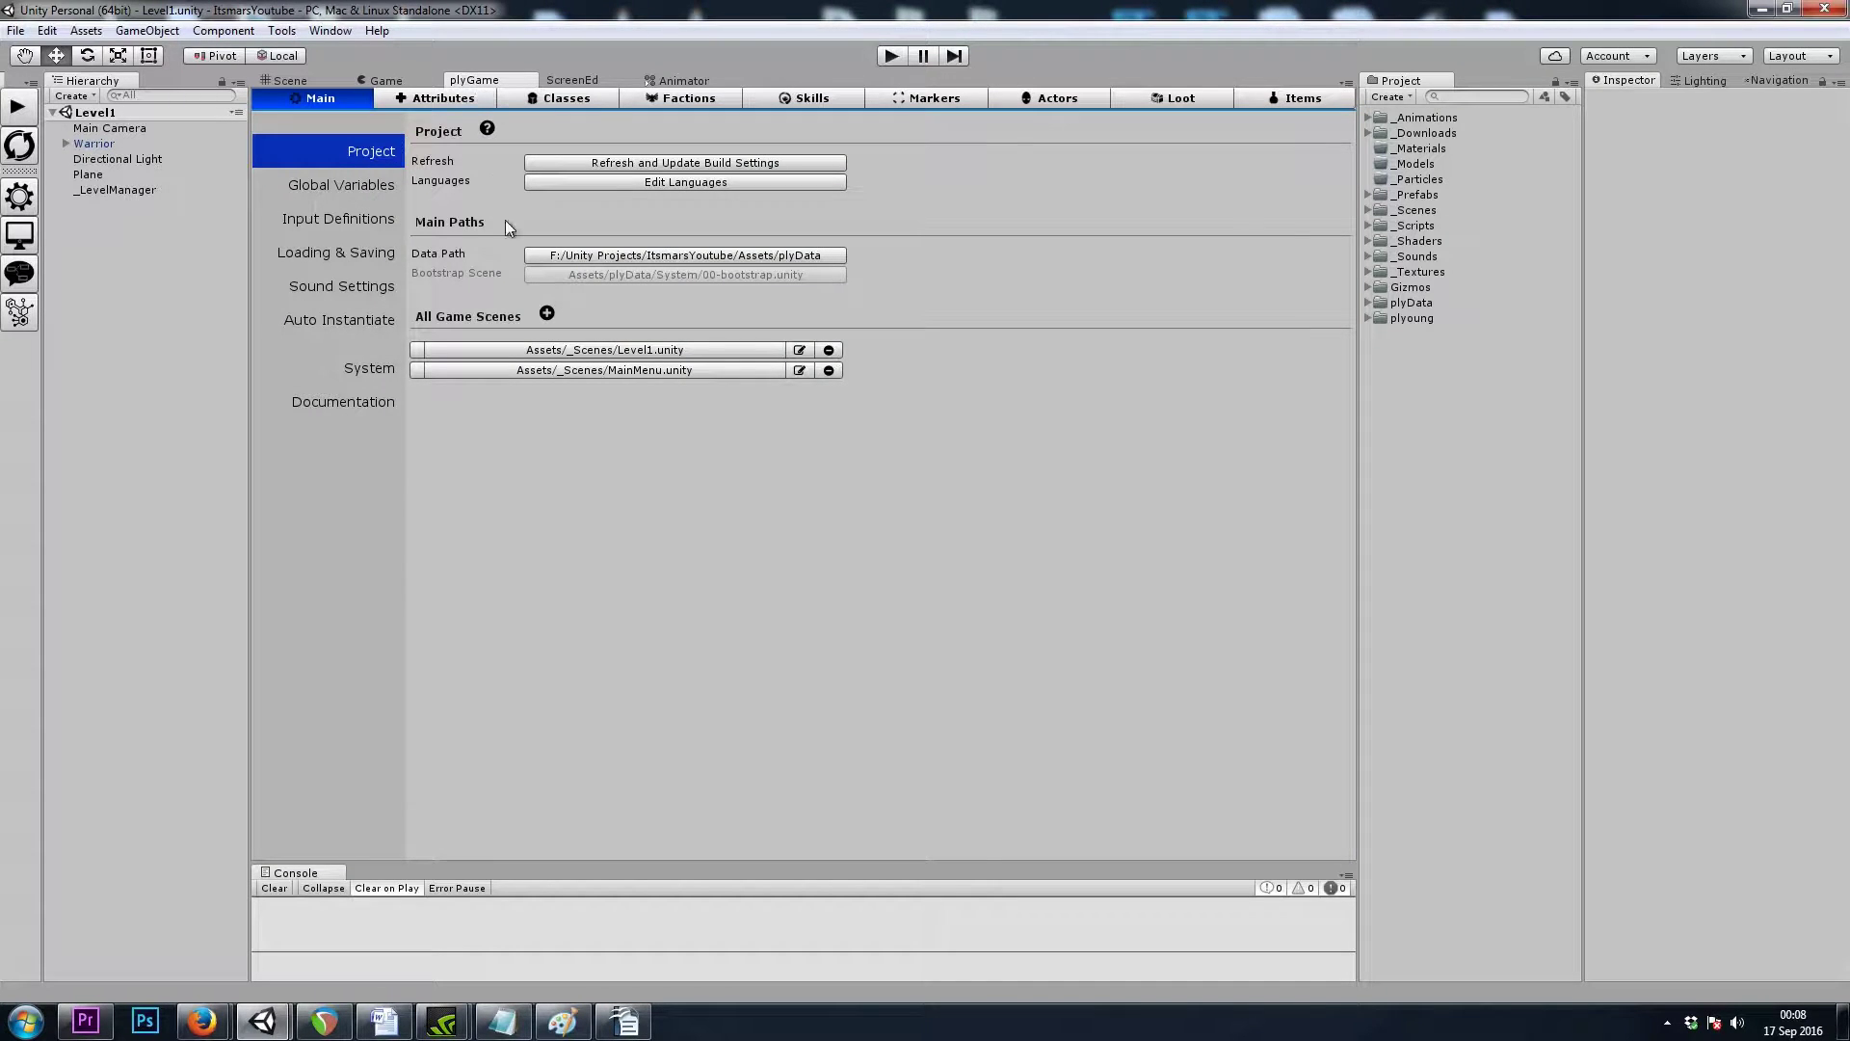
{"action": "left_click", "coordinate": [547, 316]}
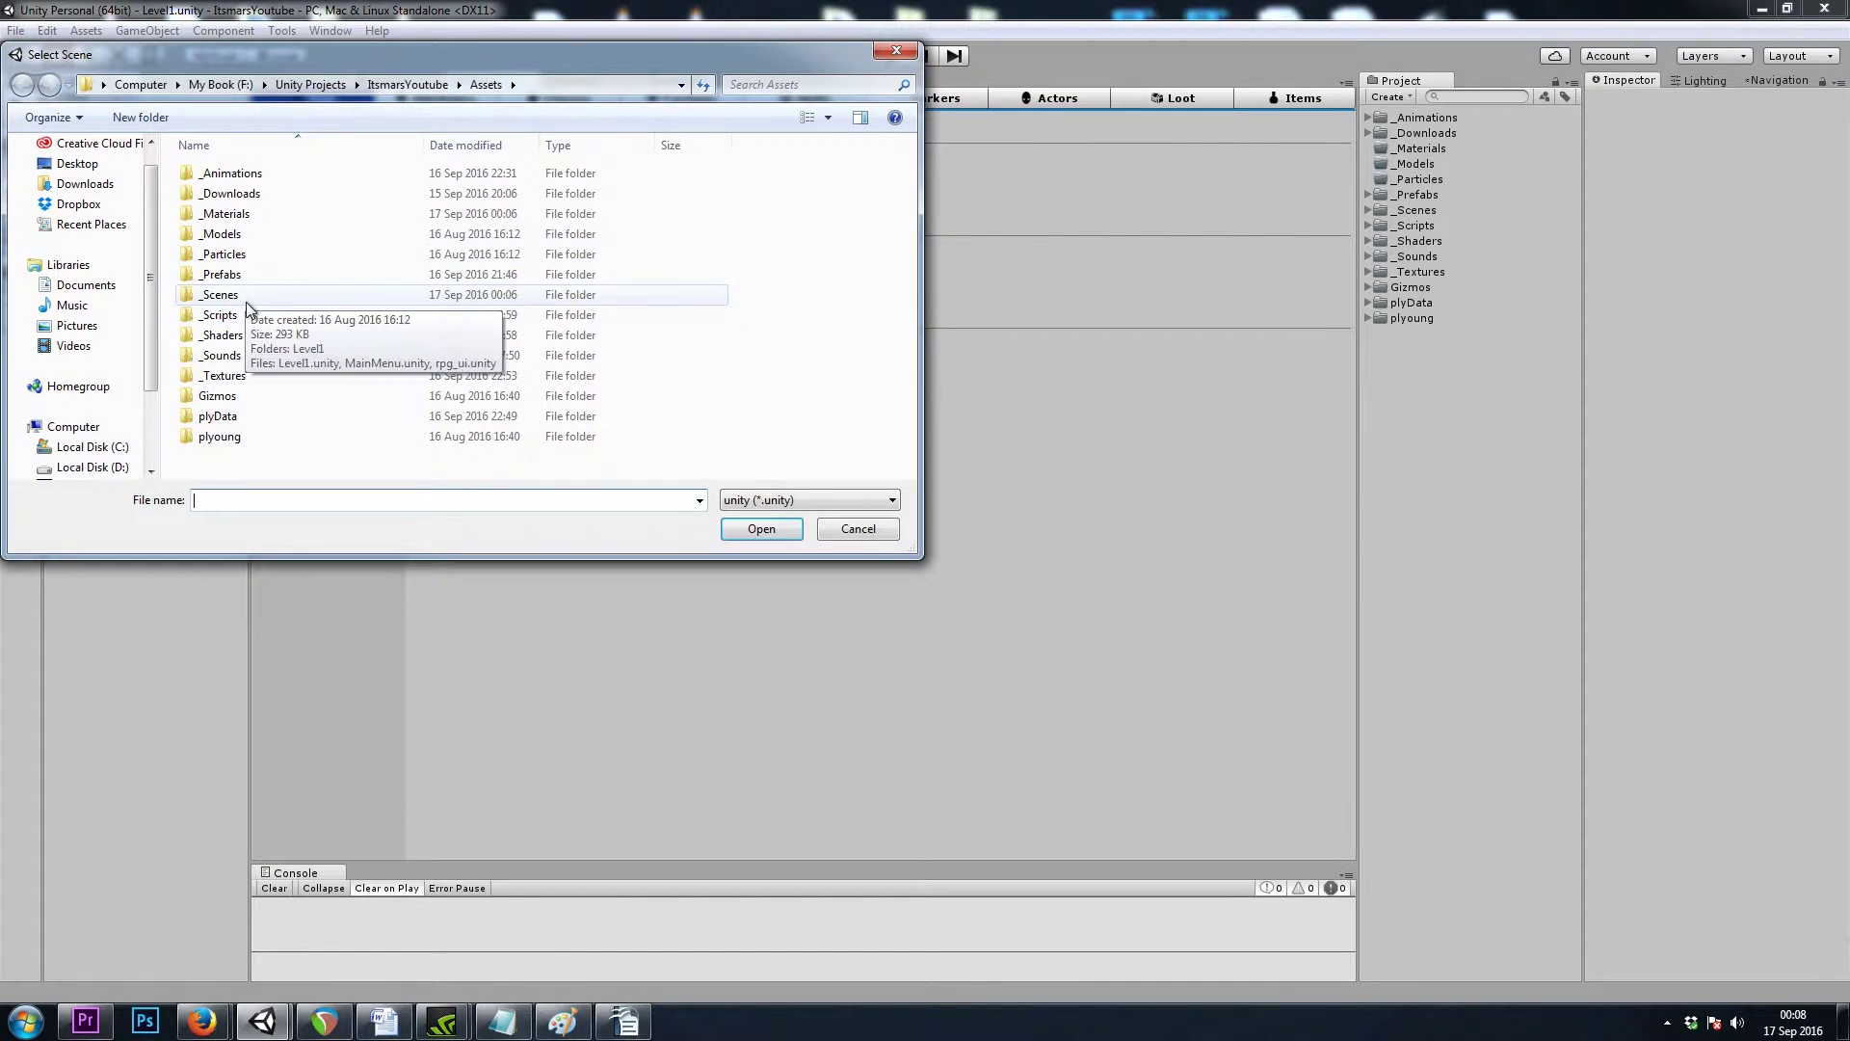
{"action": "double_click", "coordinate": [241, 299]}
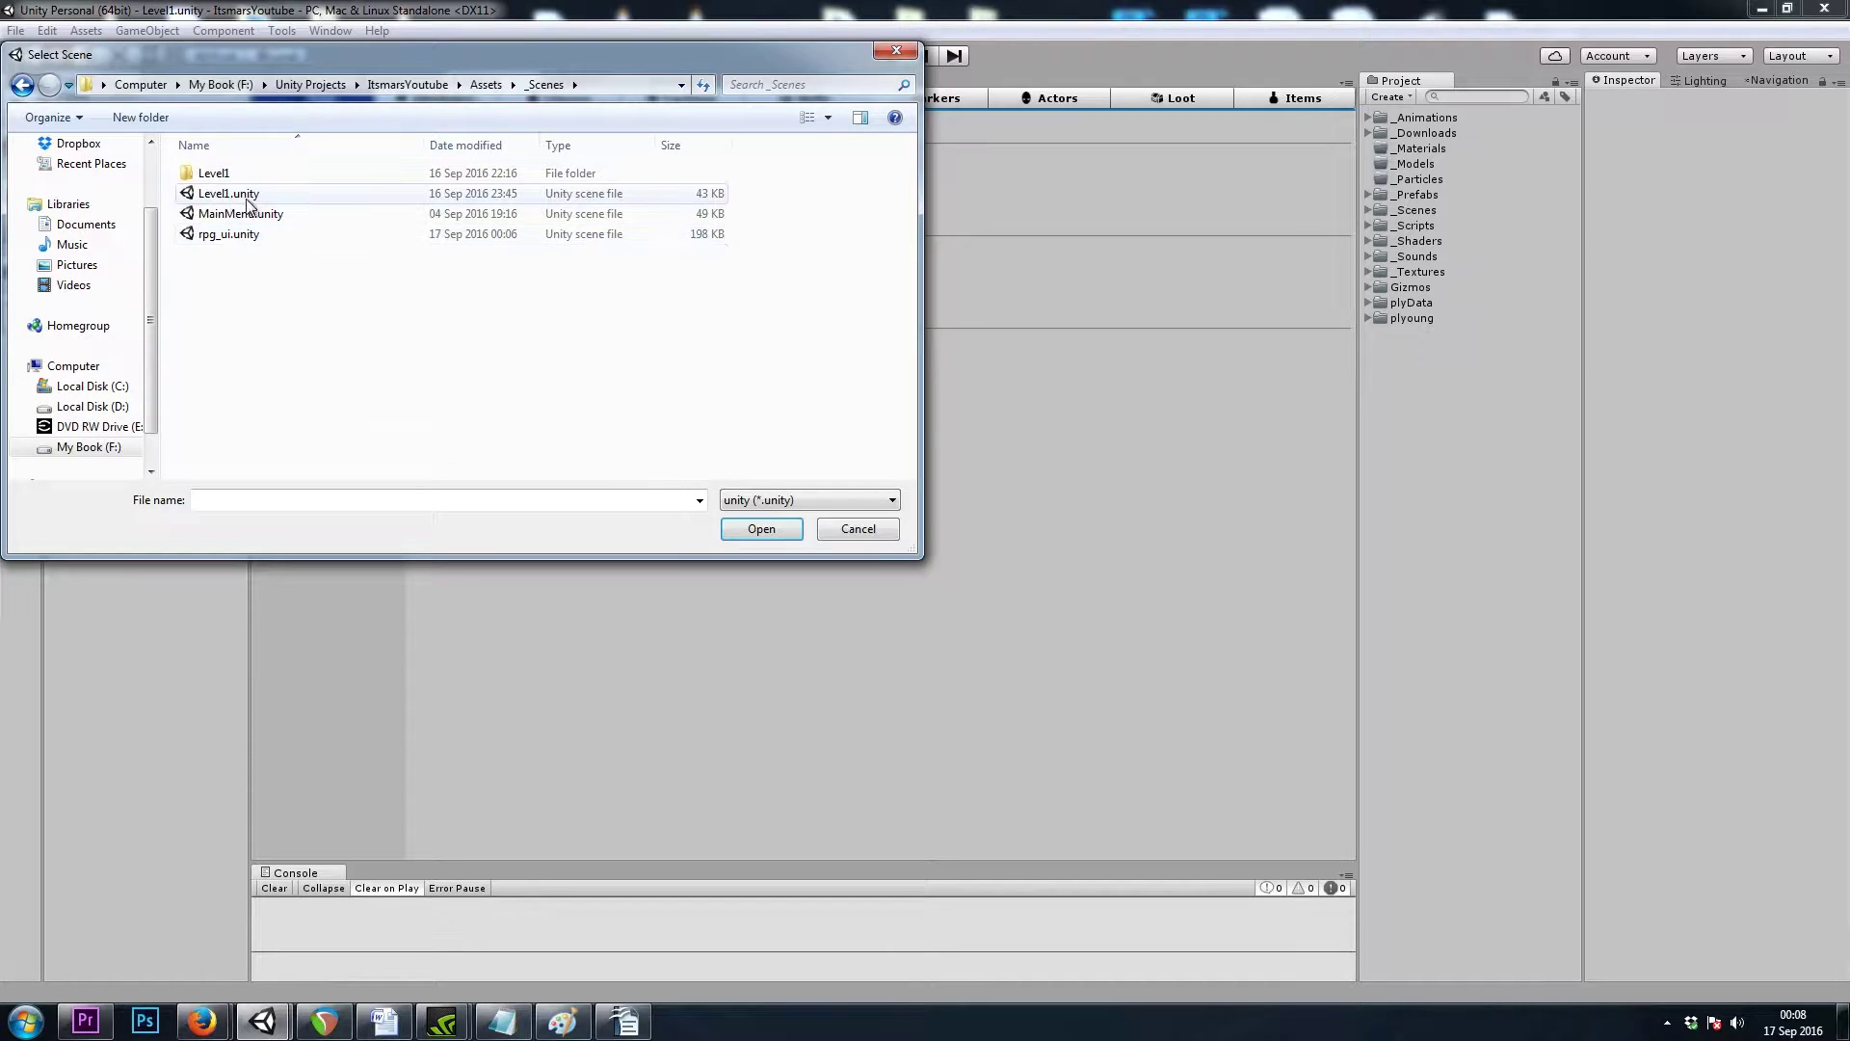
{"action": "left_click", "coordinate": [239, 236]}
{"action": "double_click", "coordinate": [237, 239]}
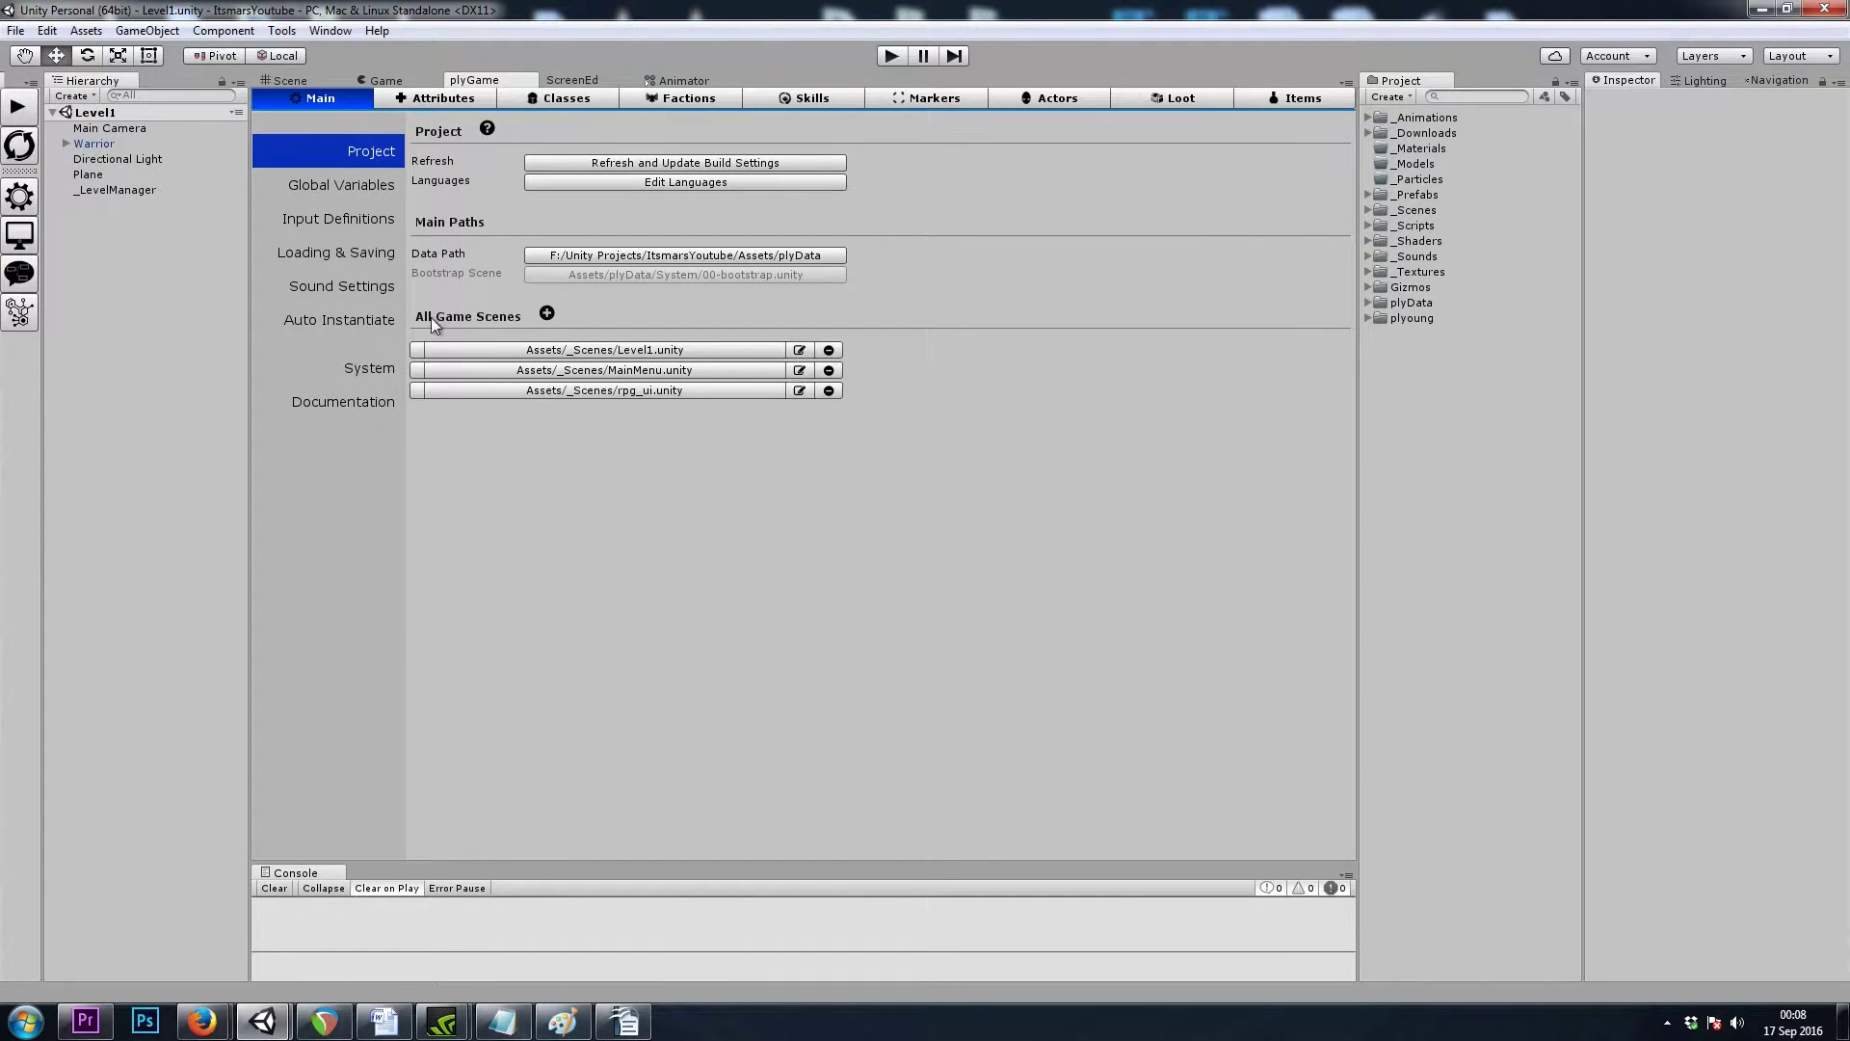
Step: Review _LevelManager's plyBlox On Start blocks, including NewGame and Load RPG UI
{"action": "left_click", "coordinate": [289, 80]}
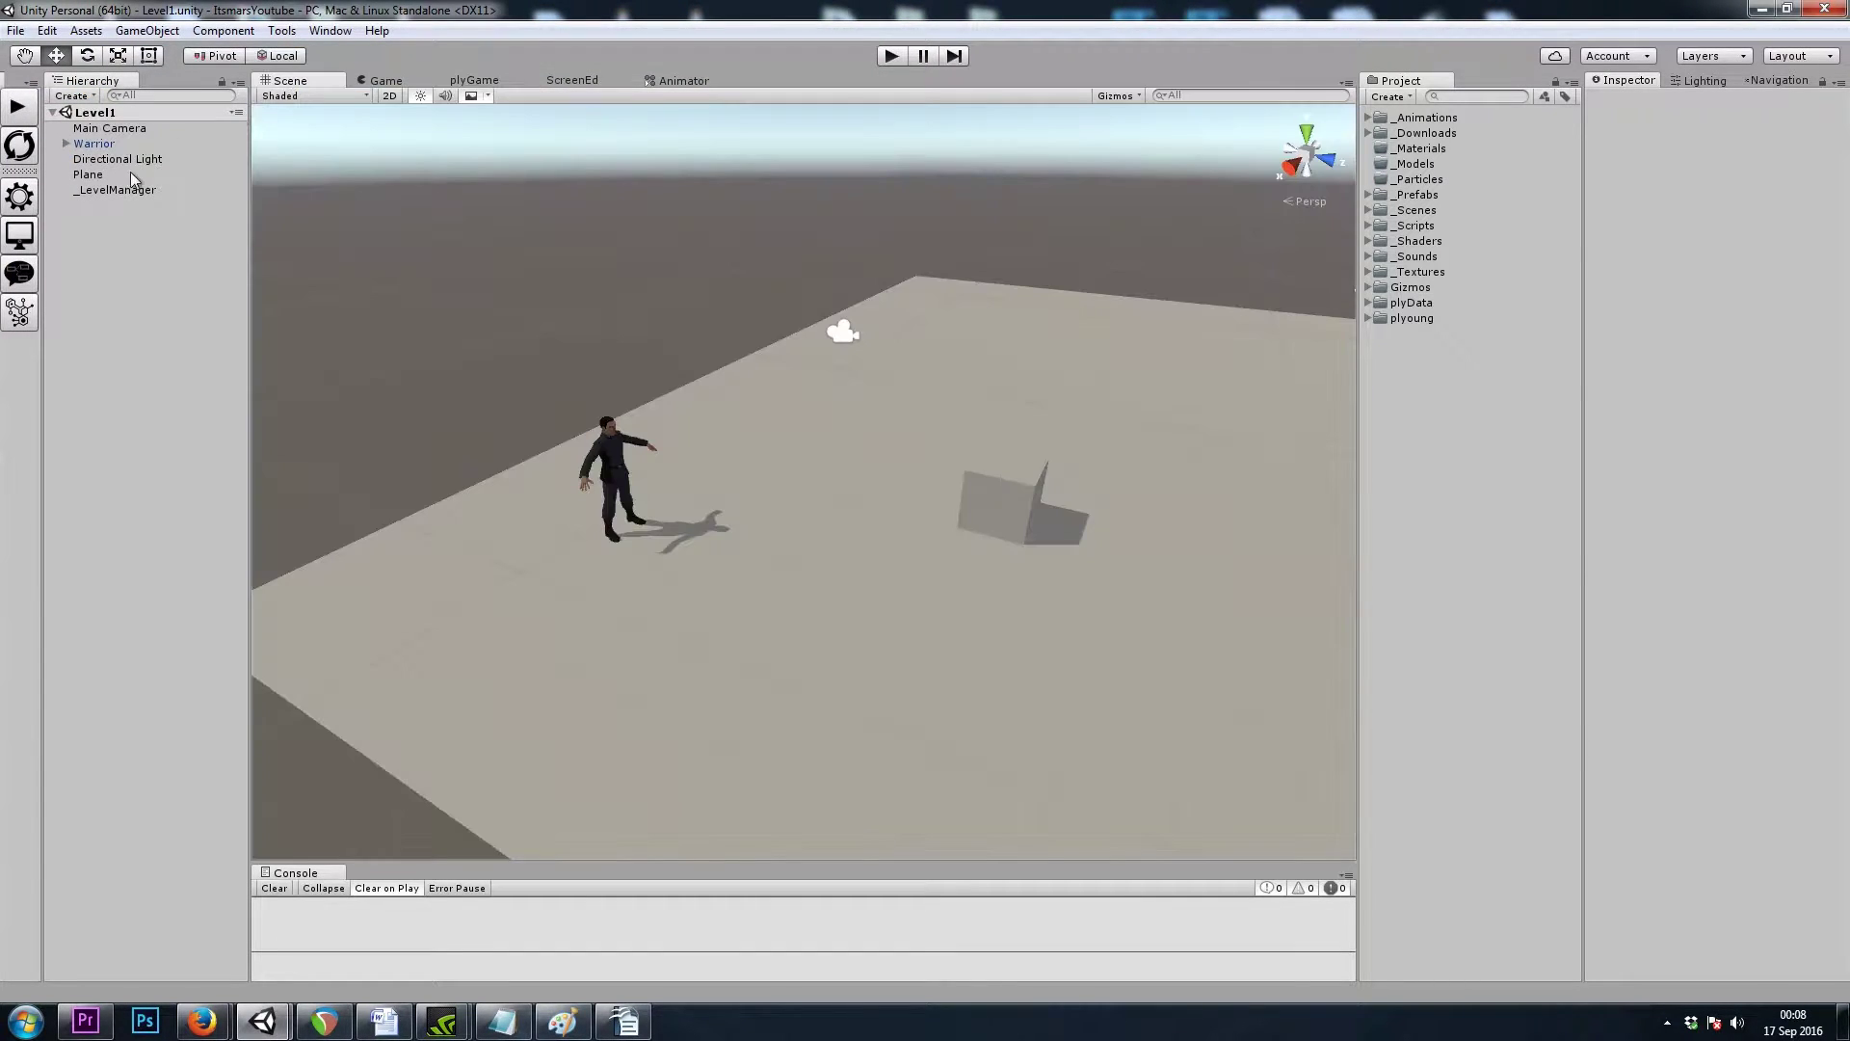
{"action": "left_click", "coordinate": [118, 190]}
{"action": "left_click", "coordinate": [1703, 239]}
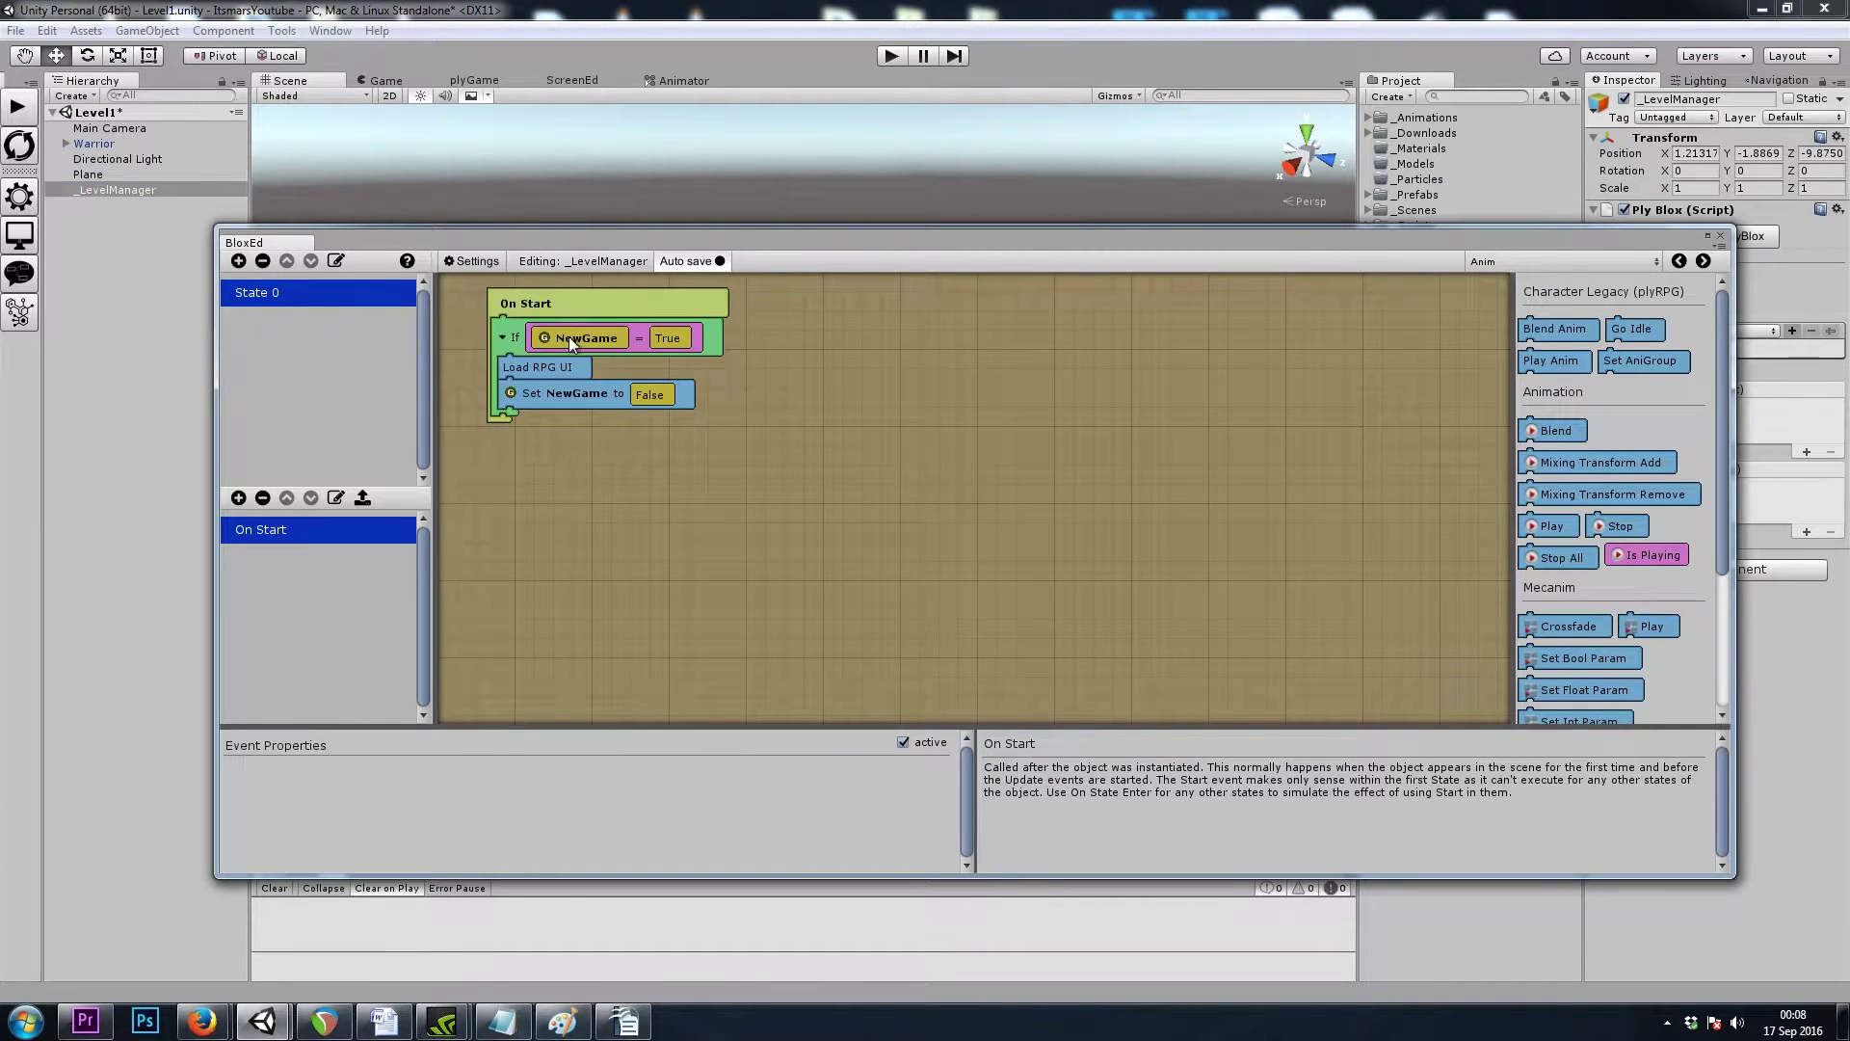
{"action": "left_click", "coordinate": [571, 339]}
{"action": "left_click", "coordinate": [567, 366]}
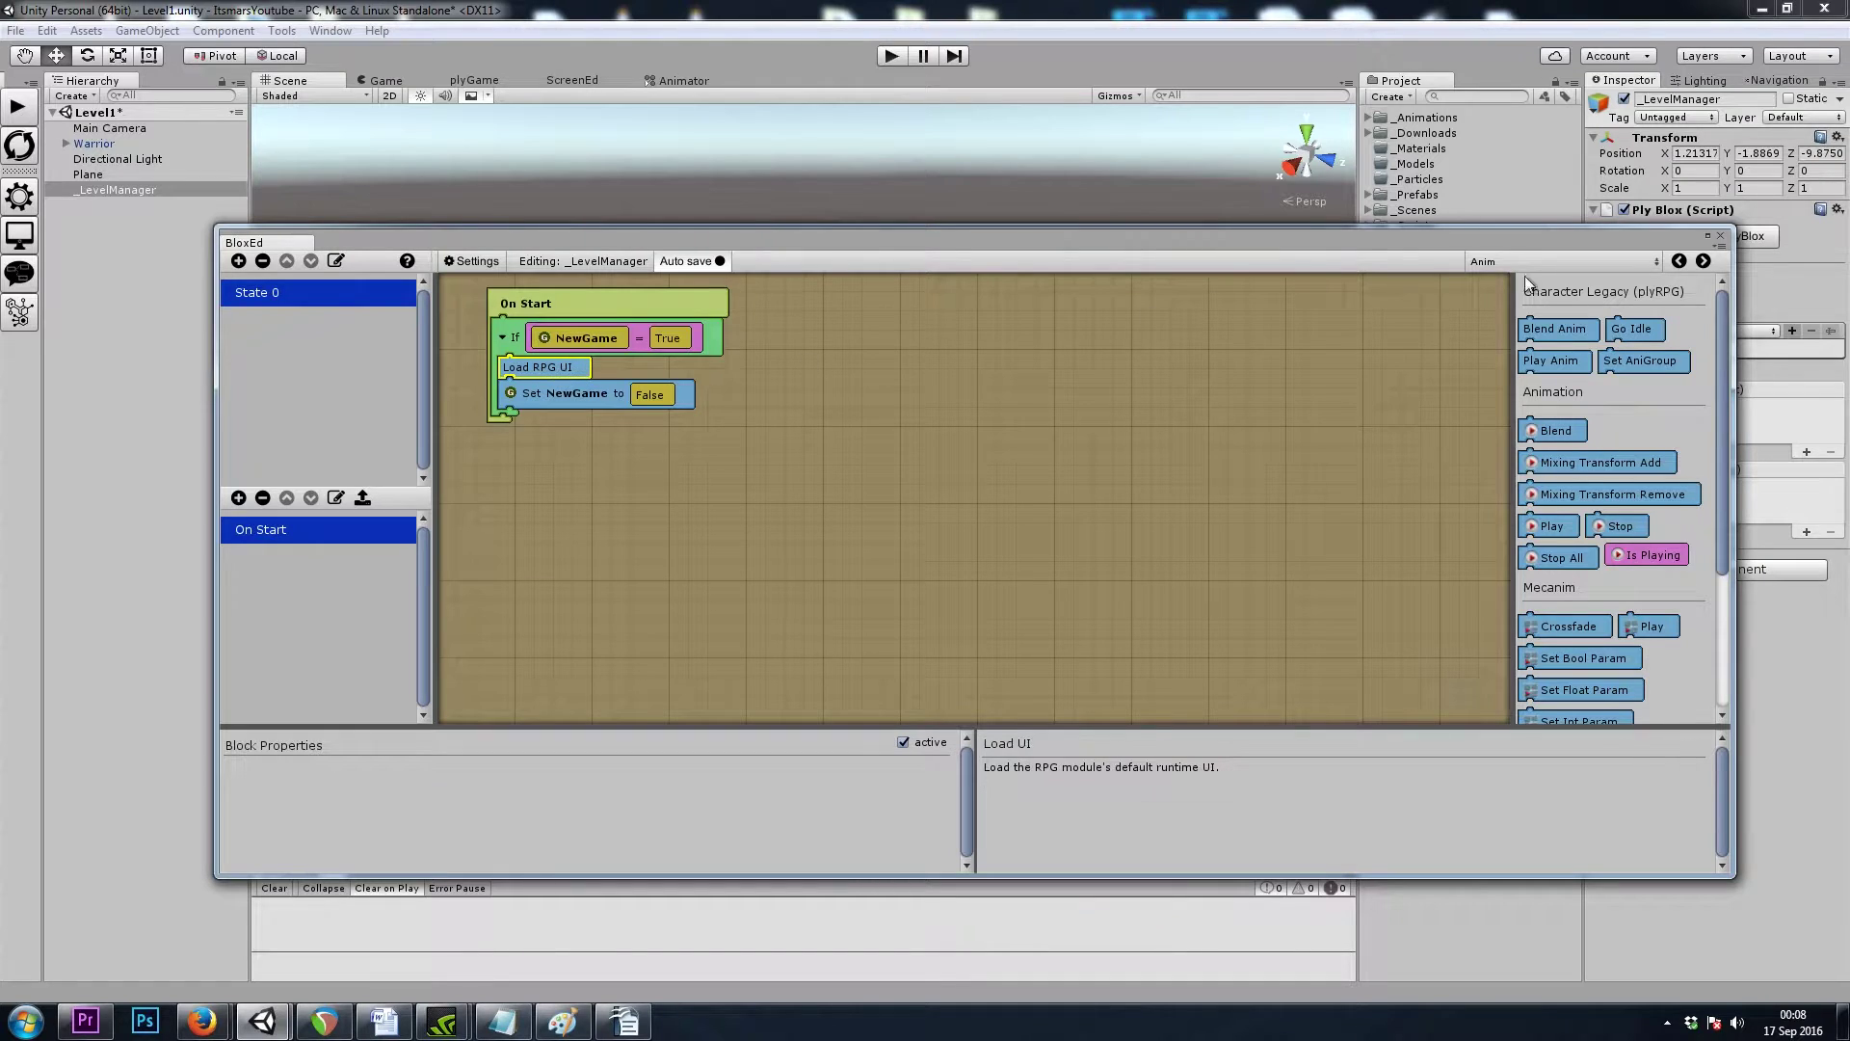
{"action": "left_click", "coordinate": [1719, 235]}
Step: Save Level1, play-test by running the character to two floor spots, then stop
{"action": "key", "text": "ctrl+s"}
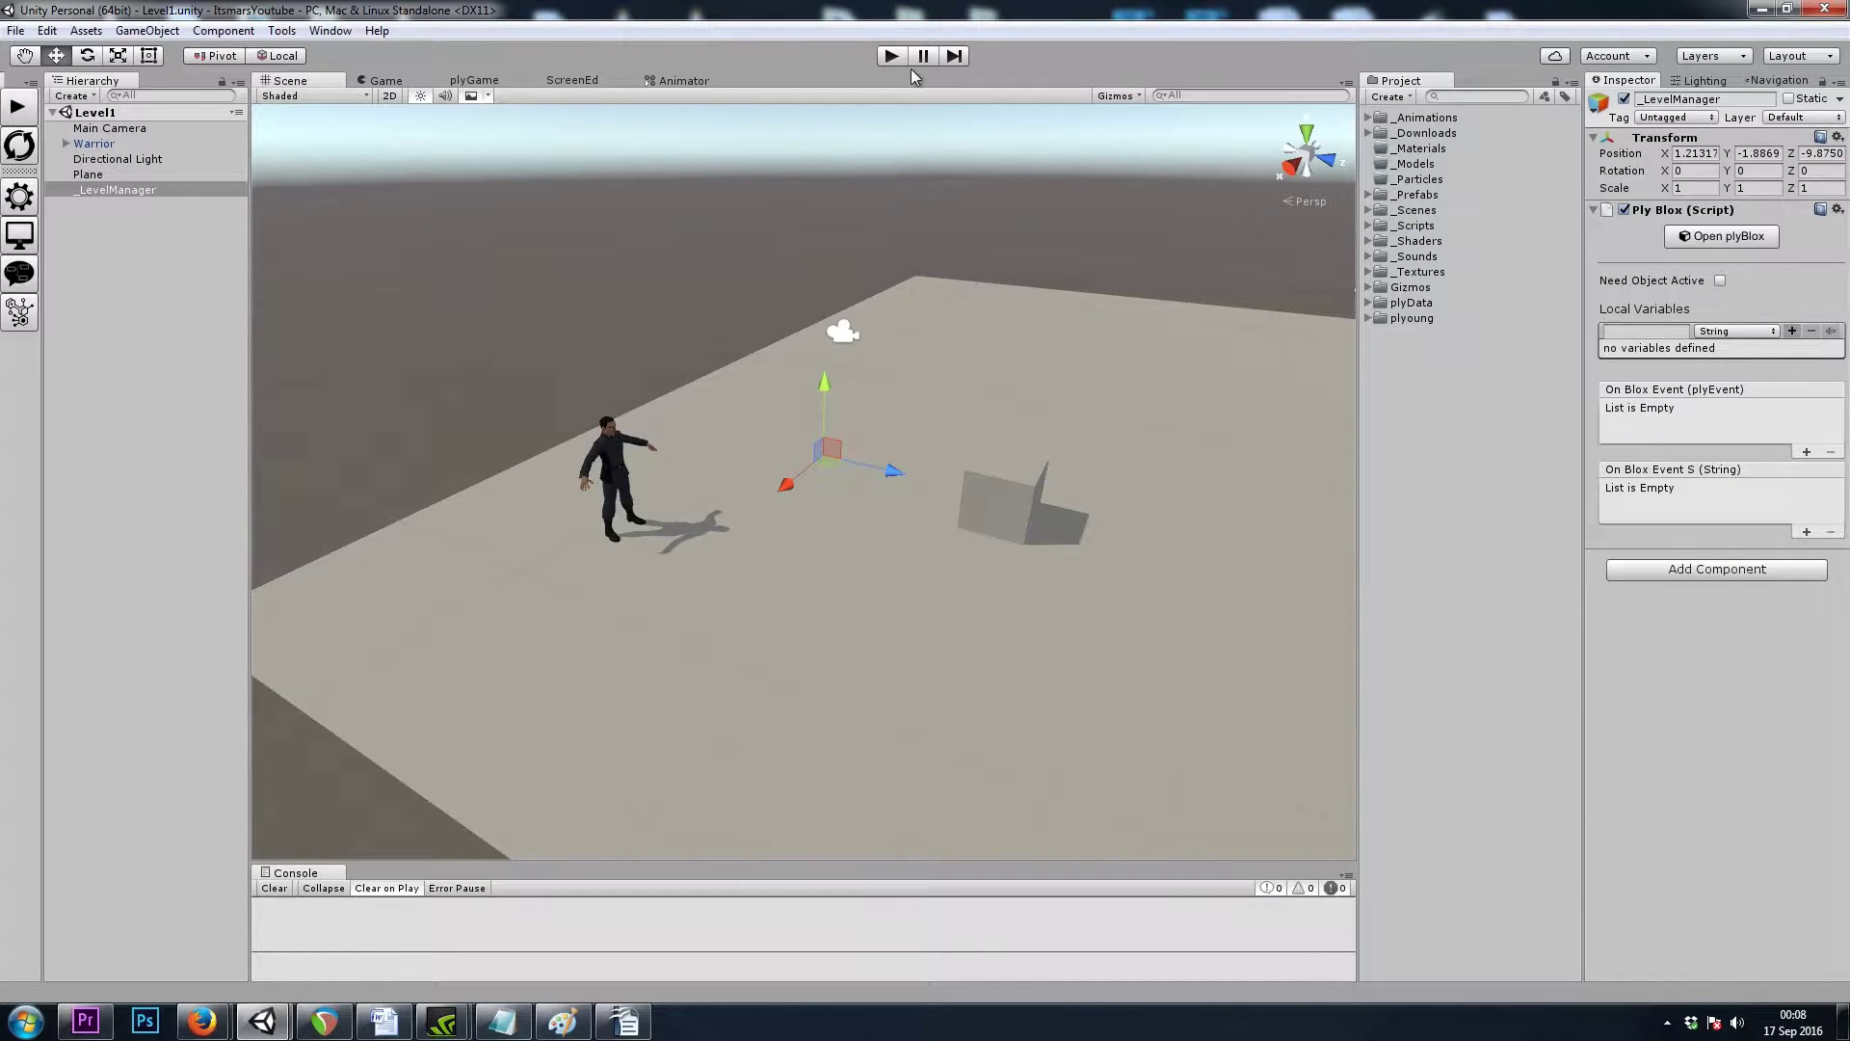
{"action": "left_click", "coordinate": [896, 56]}
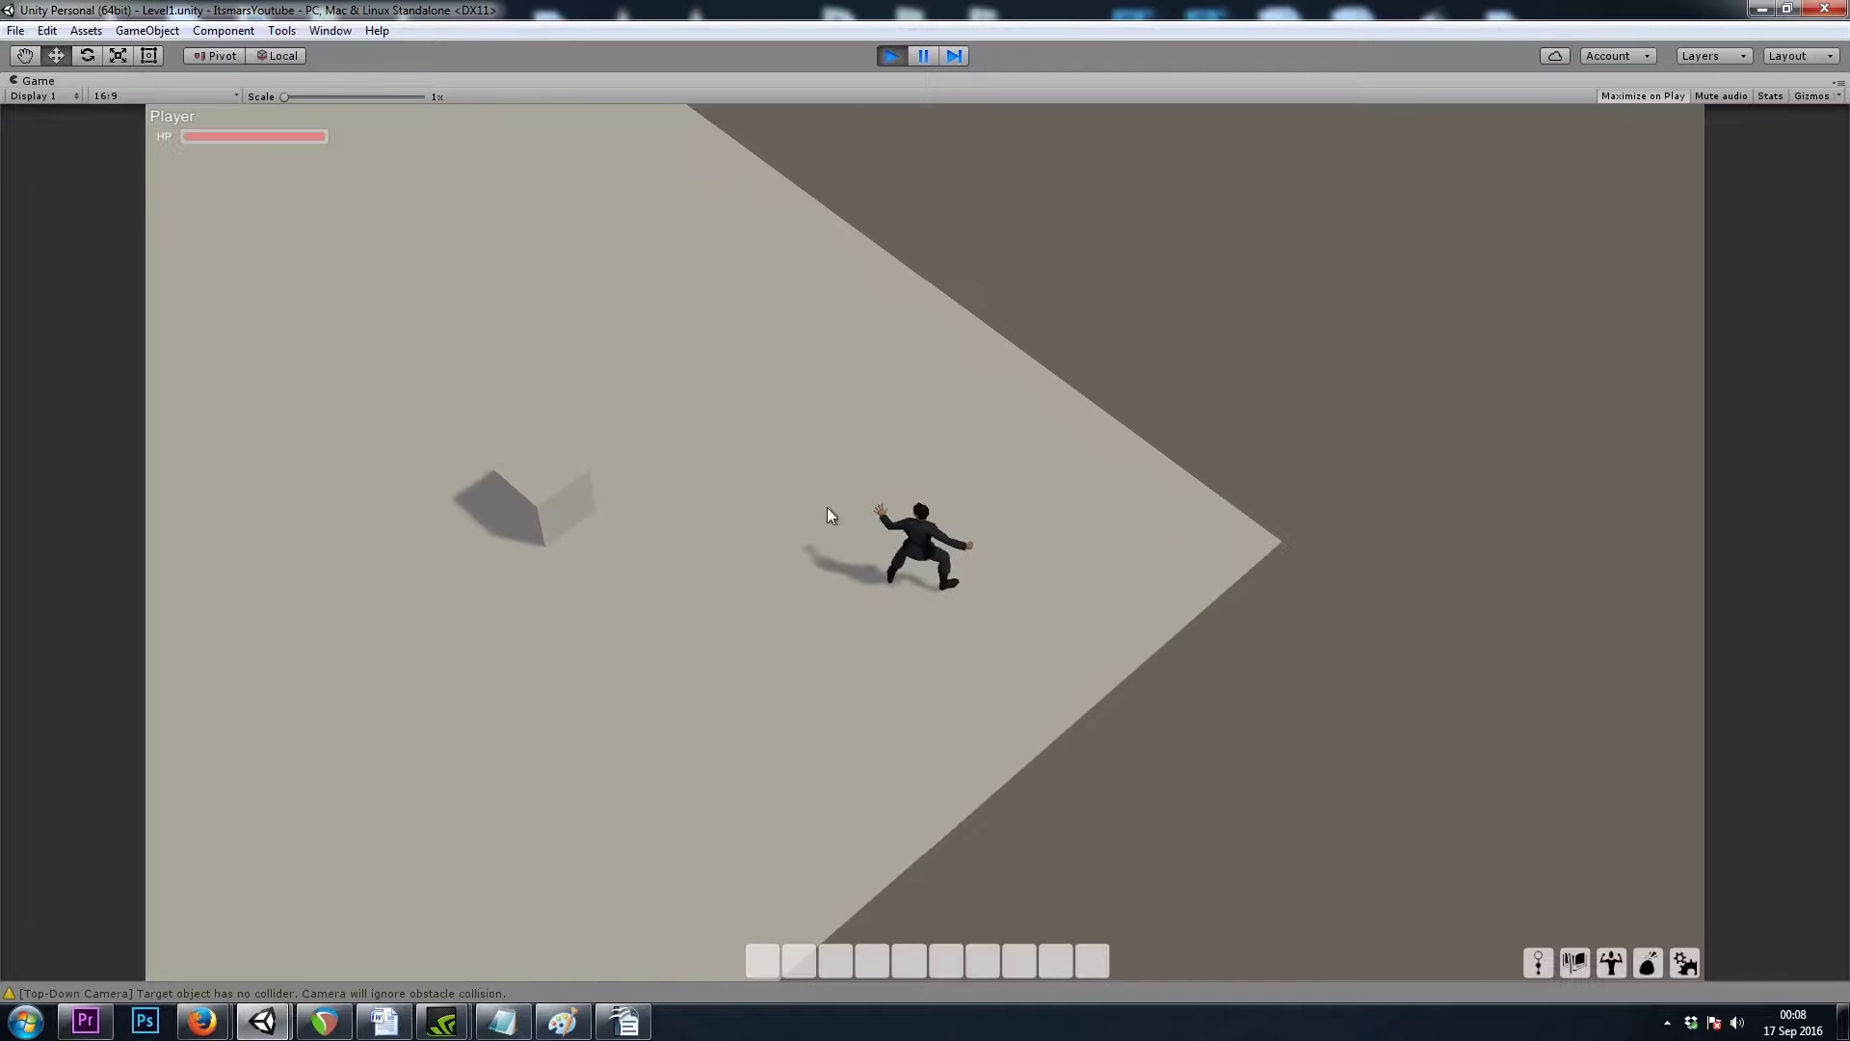
{"action": "left_click", "coordinate": [711, 607]}
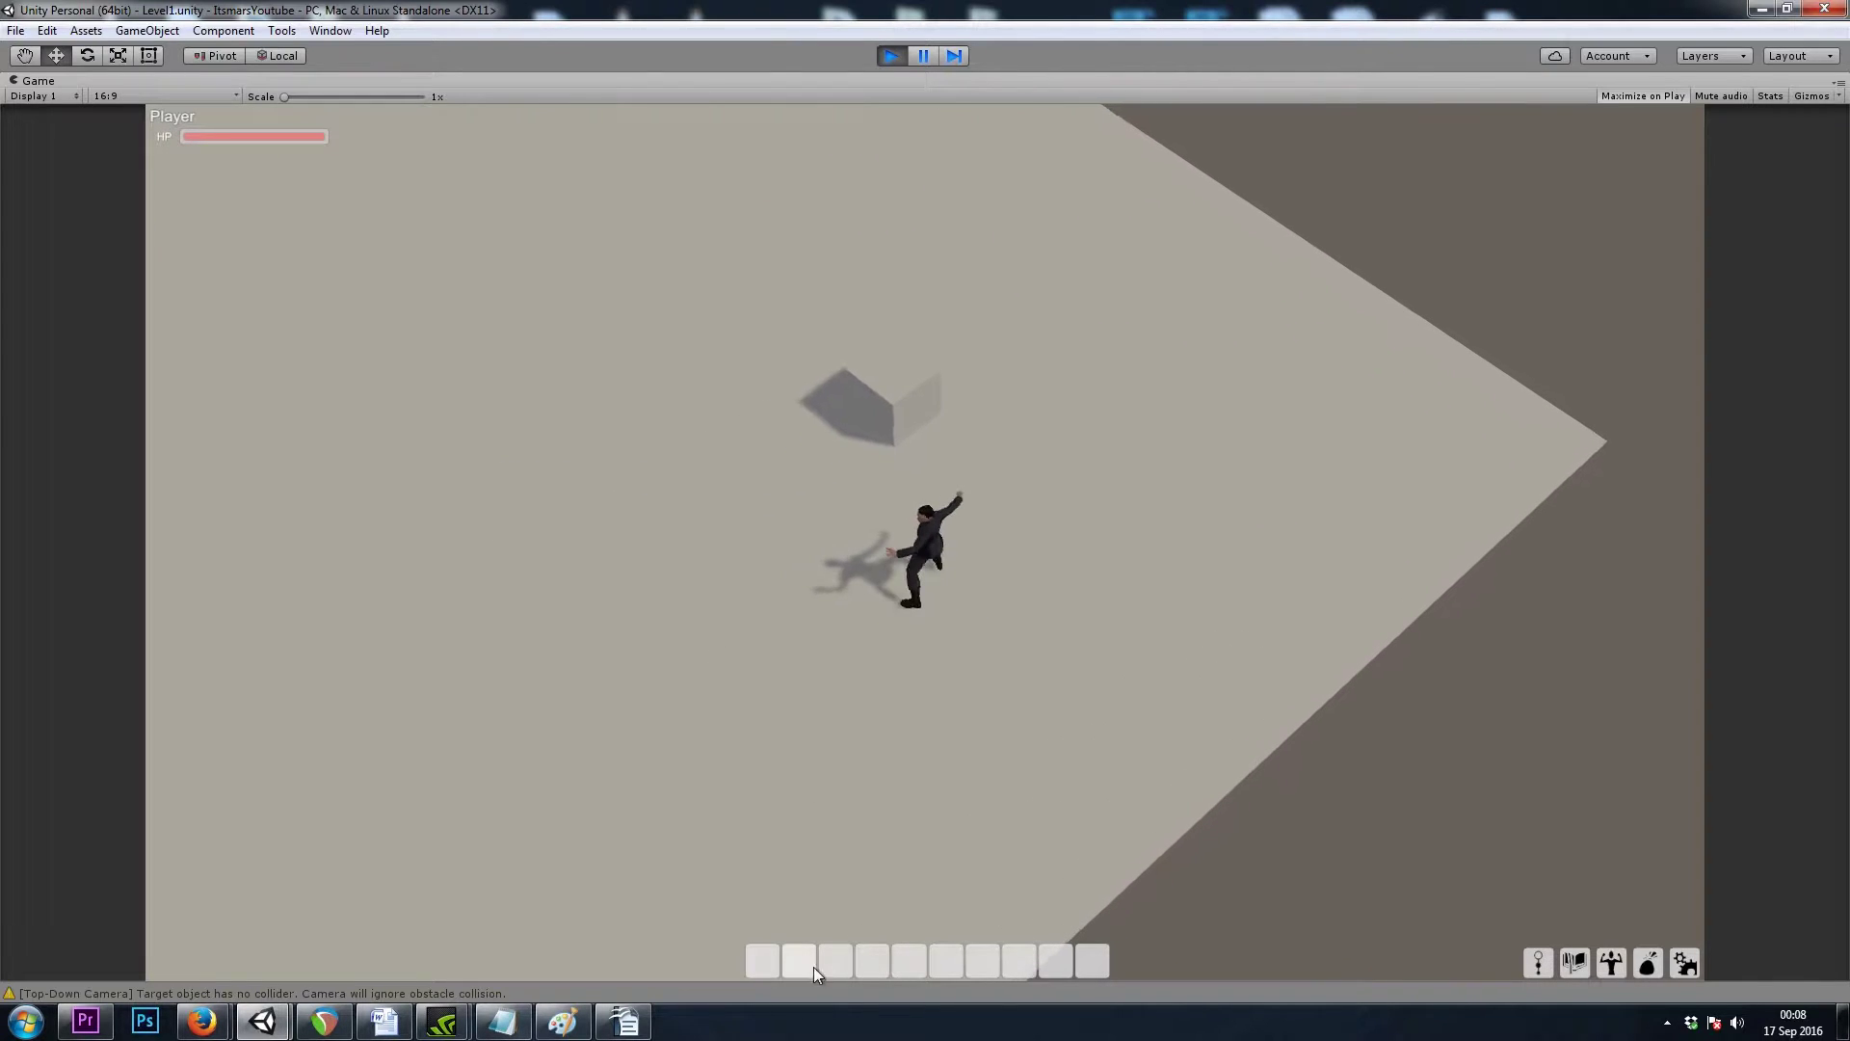
{"action": "left_click", "coordinate": [1076, 549]}
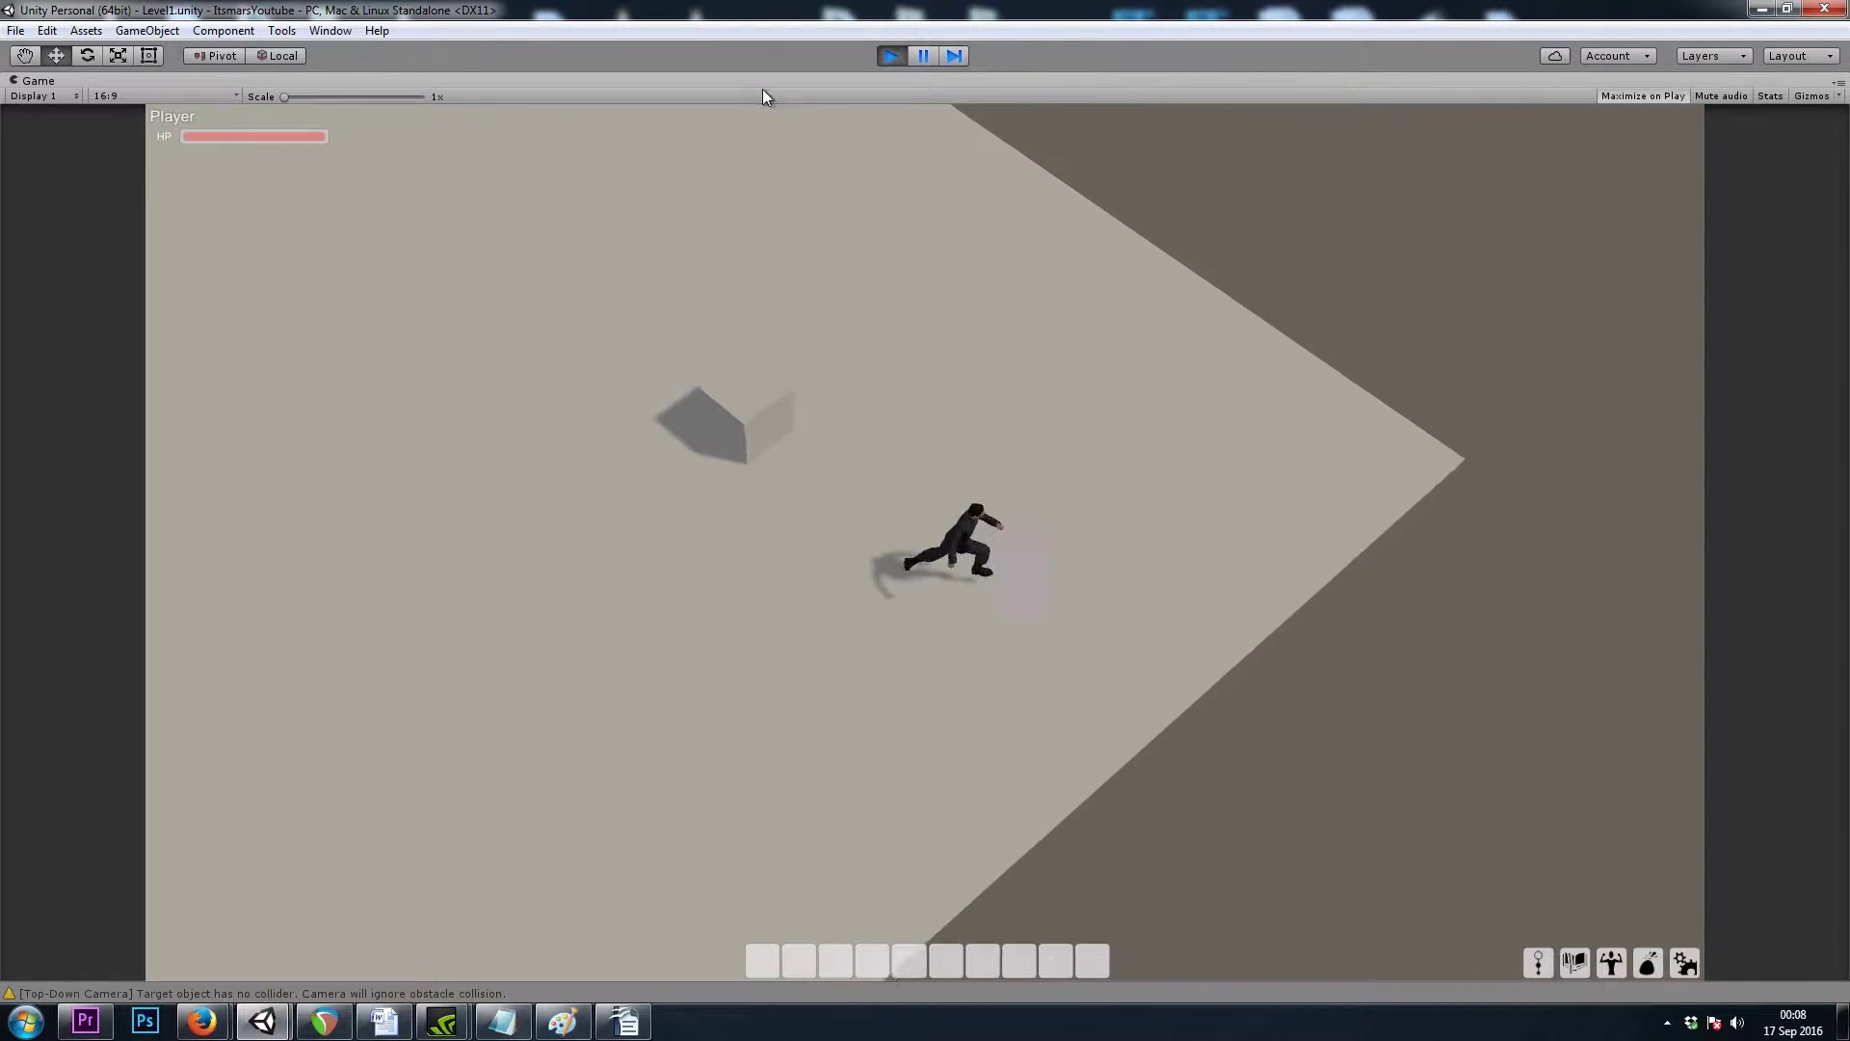
{"action": "left_click", "coordinate": [891, 55]}
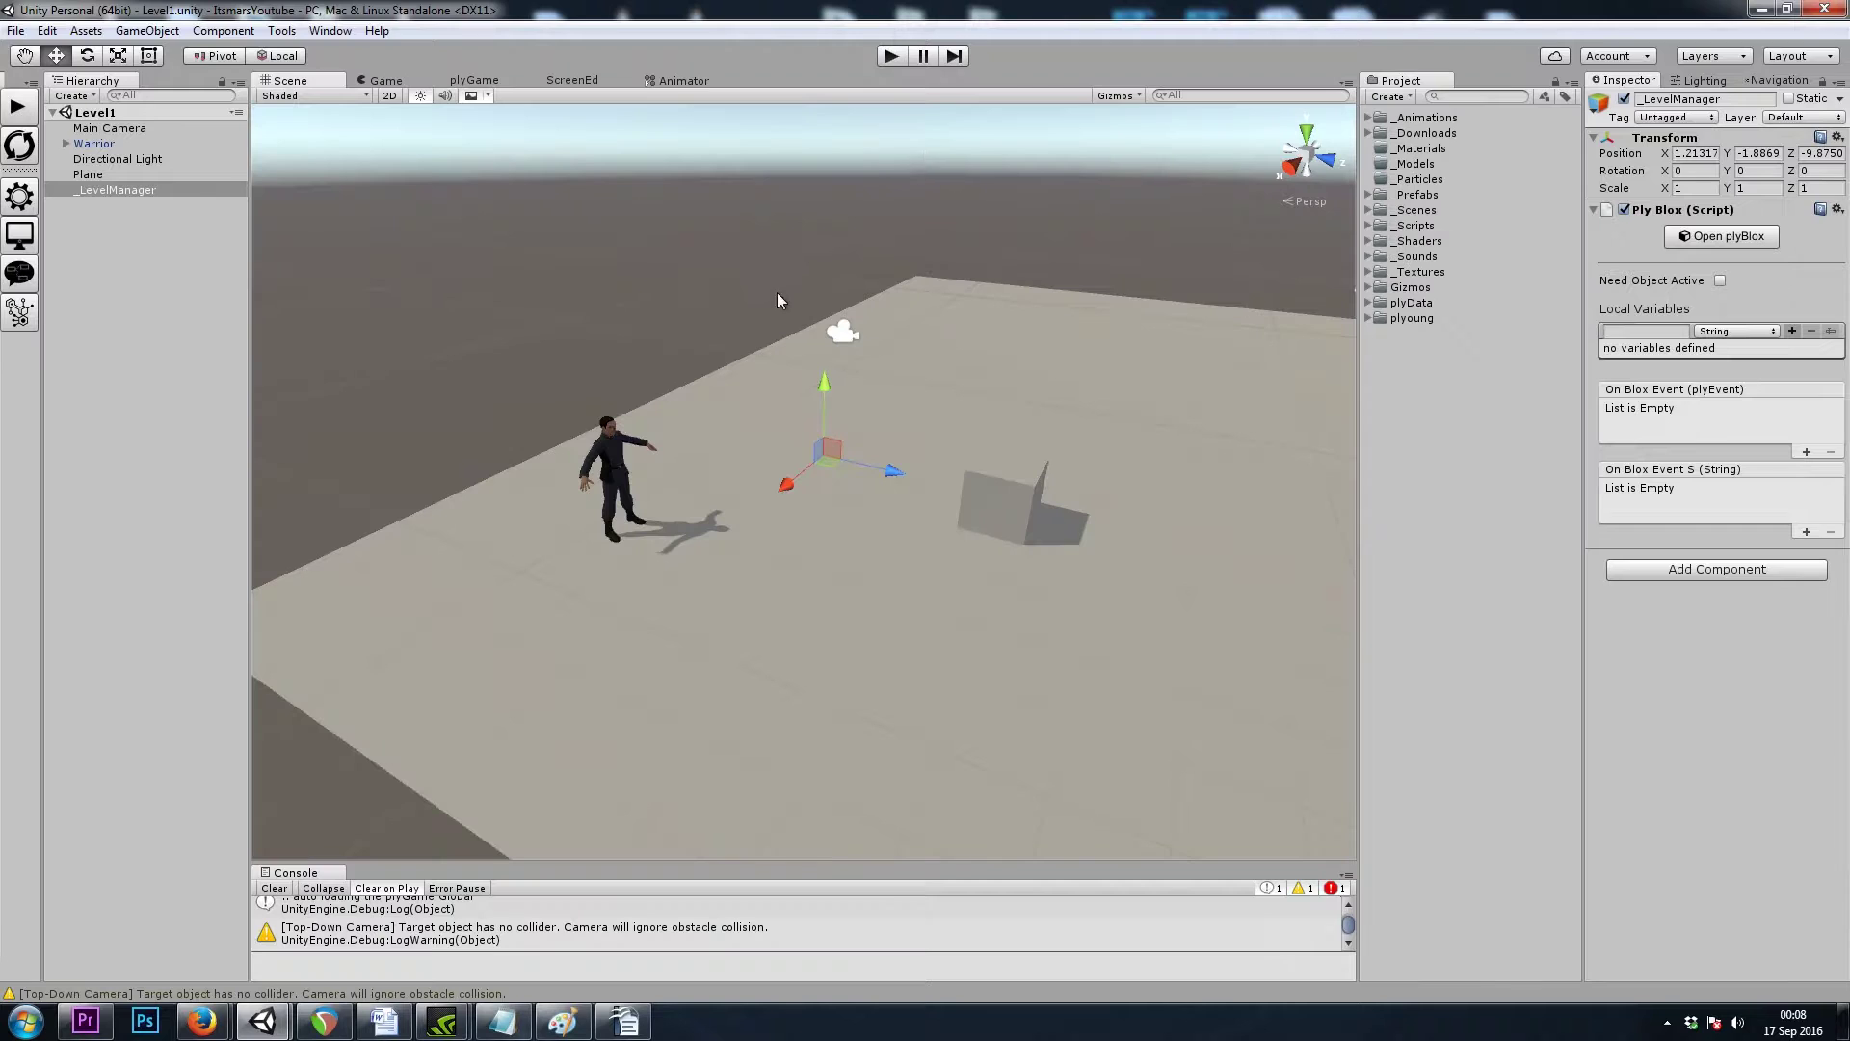
Step: Open the rpg_ui scene in 2D, framed on RPG_UI with its children expanded
{"action": "left_click", "coordinate": [1368, 210]}
{"action": "double_click", "coordinate": [1421, 271]}
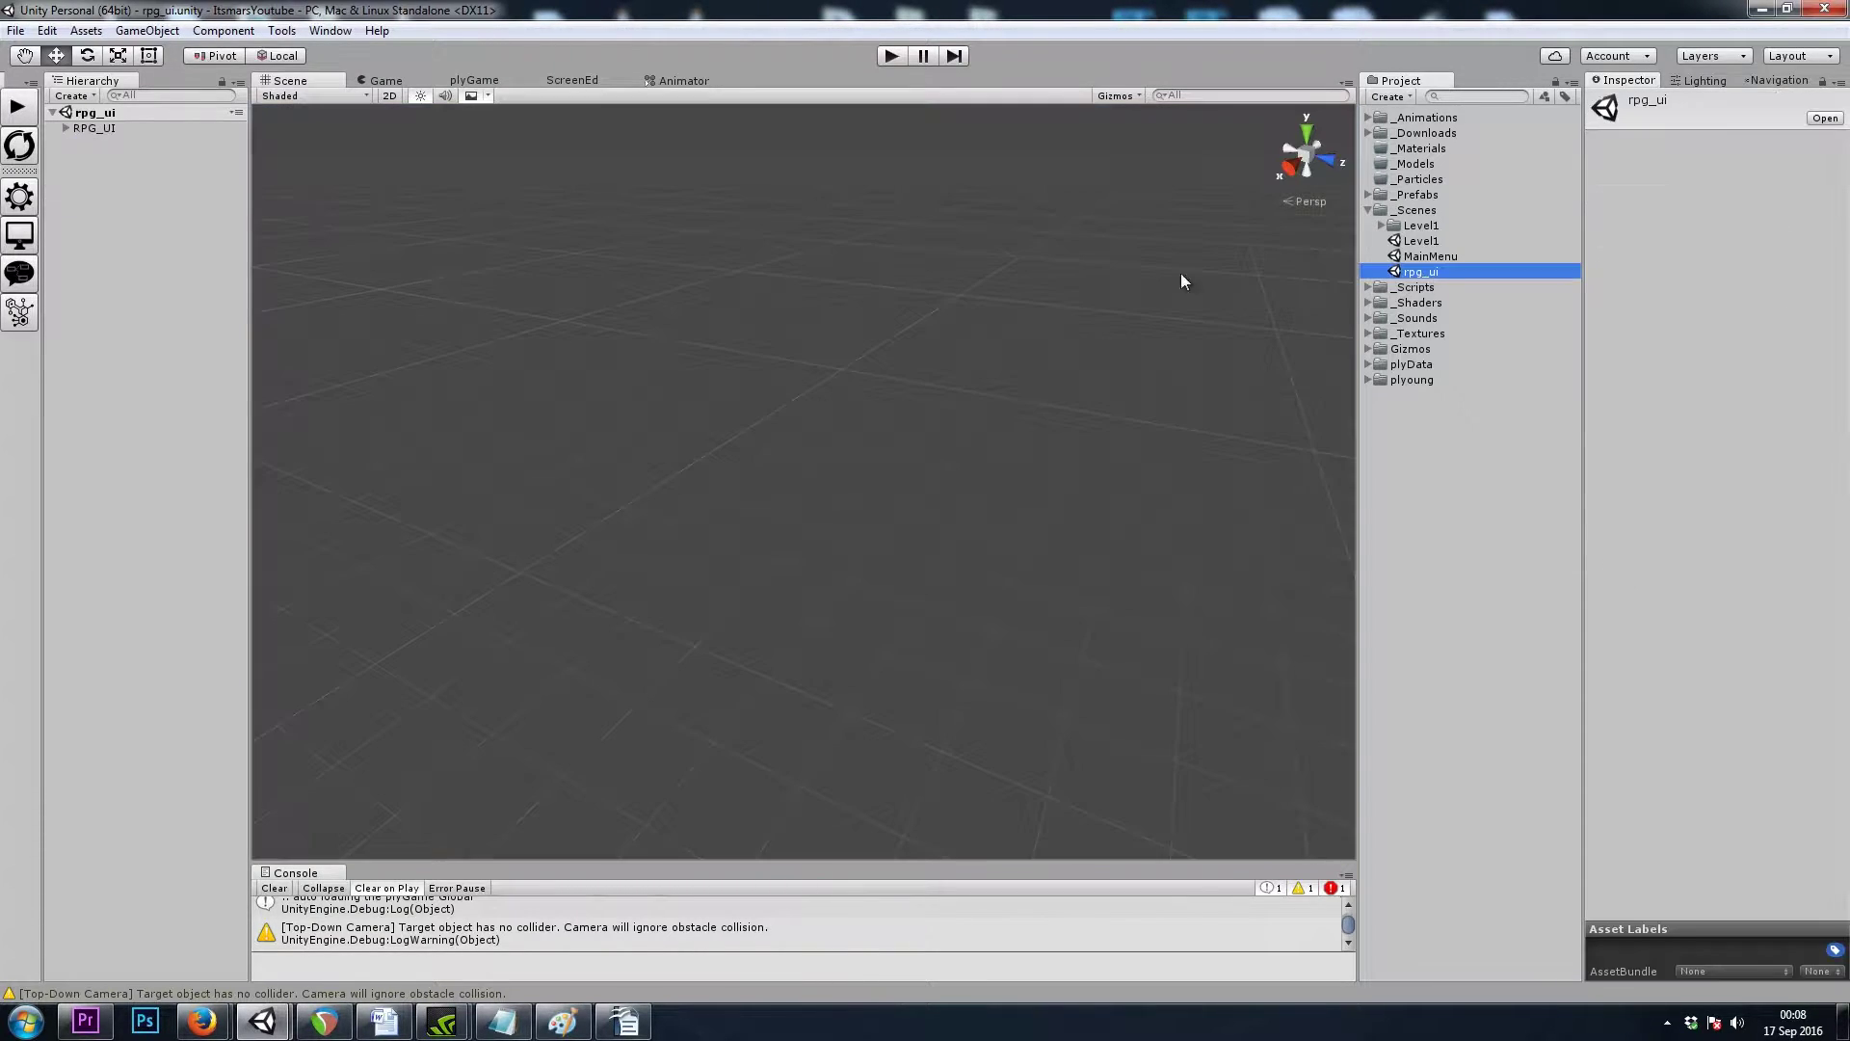
{"action": "left_click", "coordinate": [387, 97]}
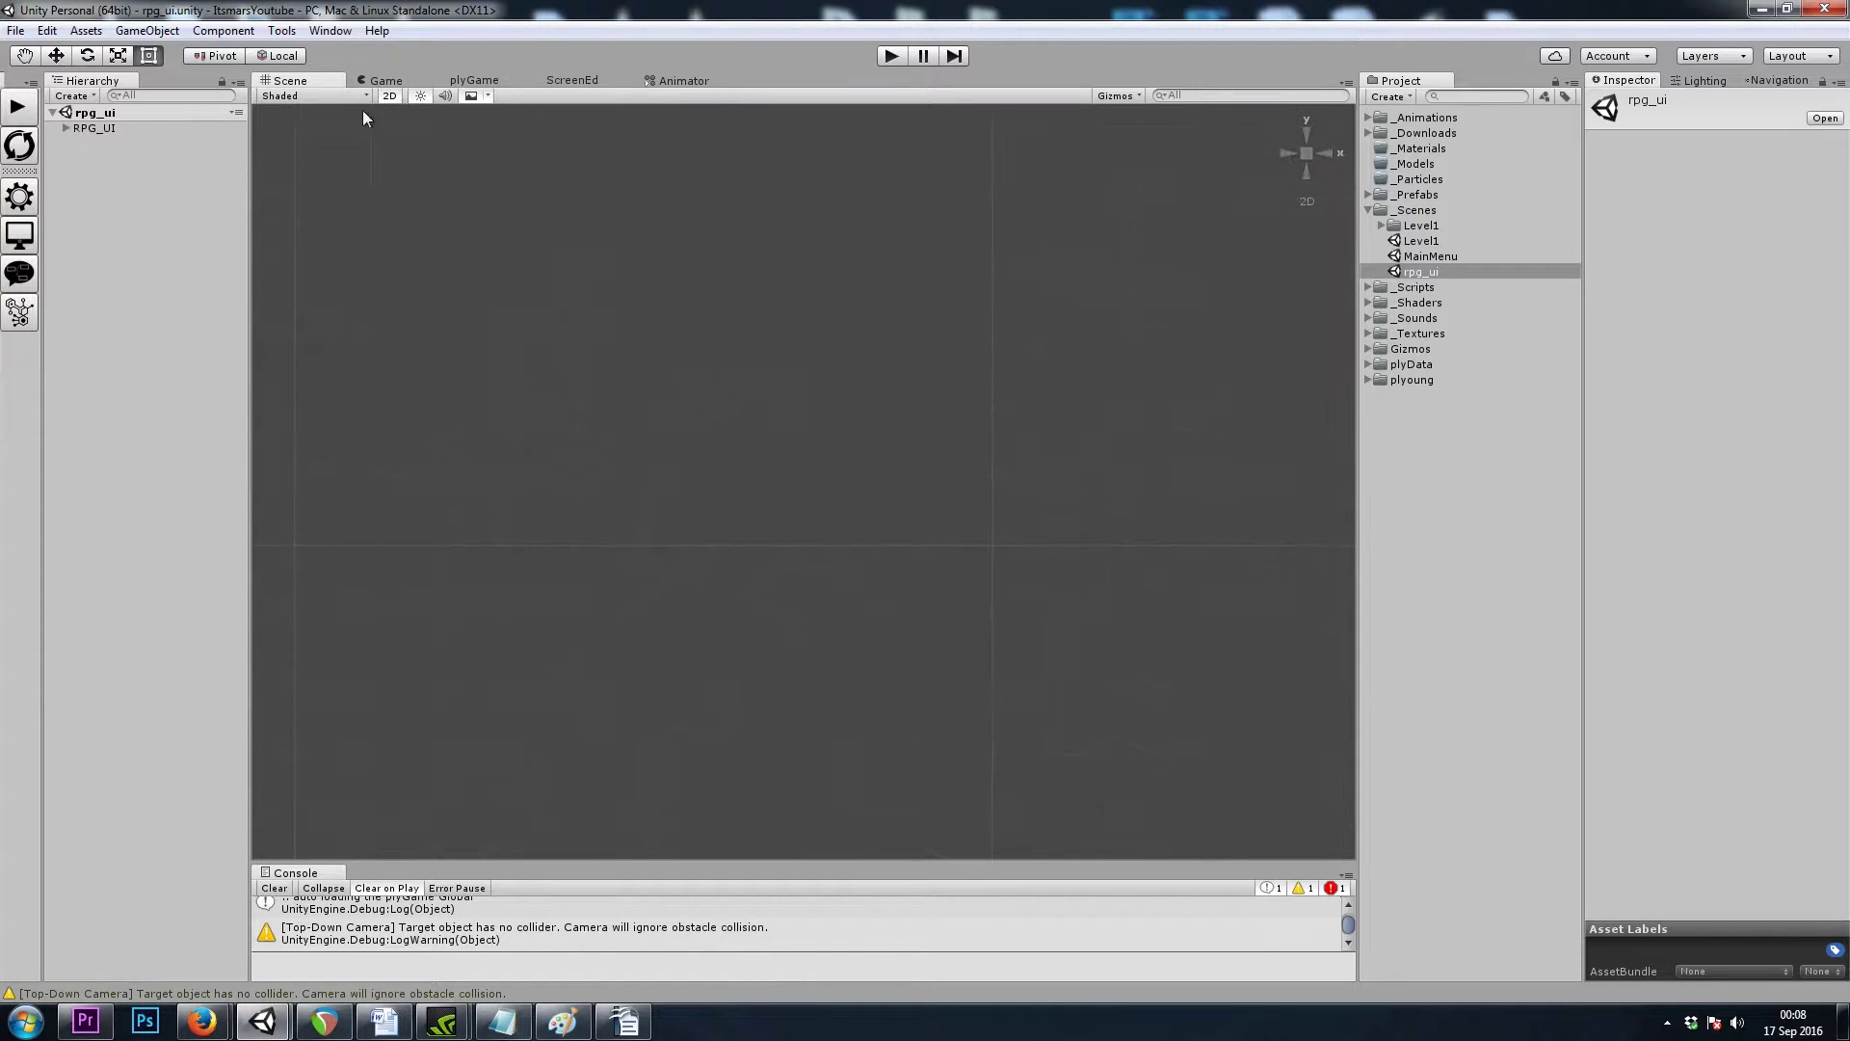
{"action": "double_click", "coordinate": [80, 129]}
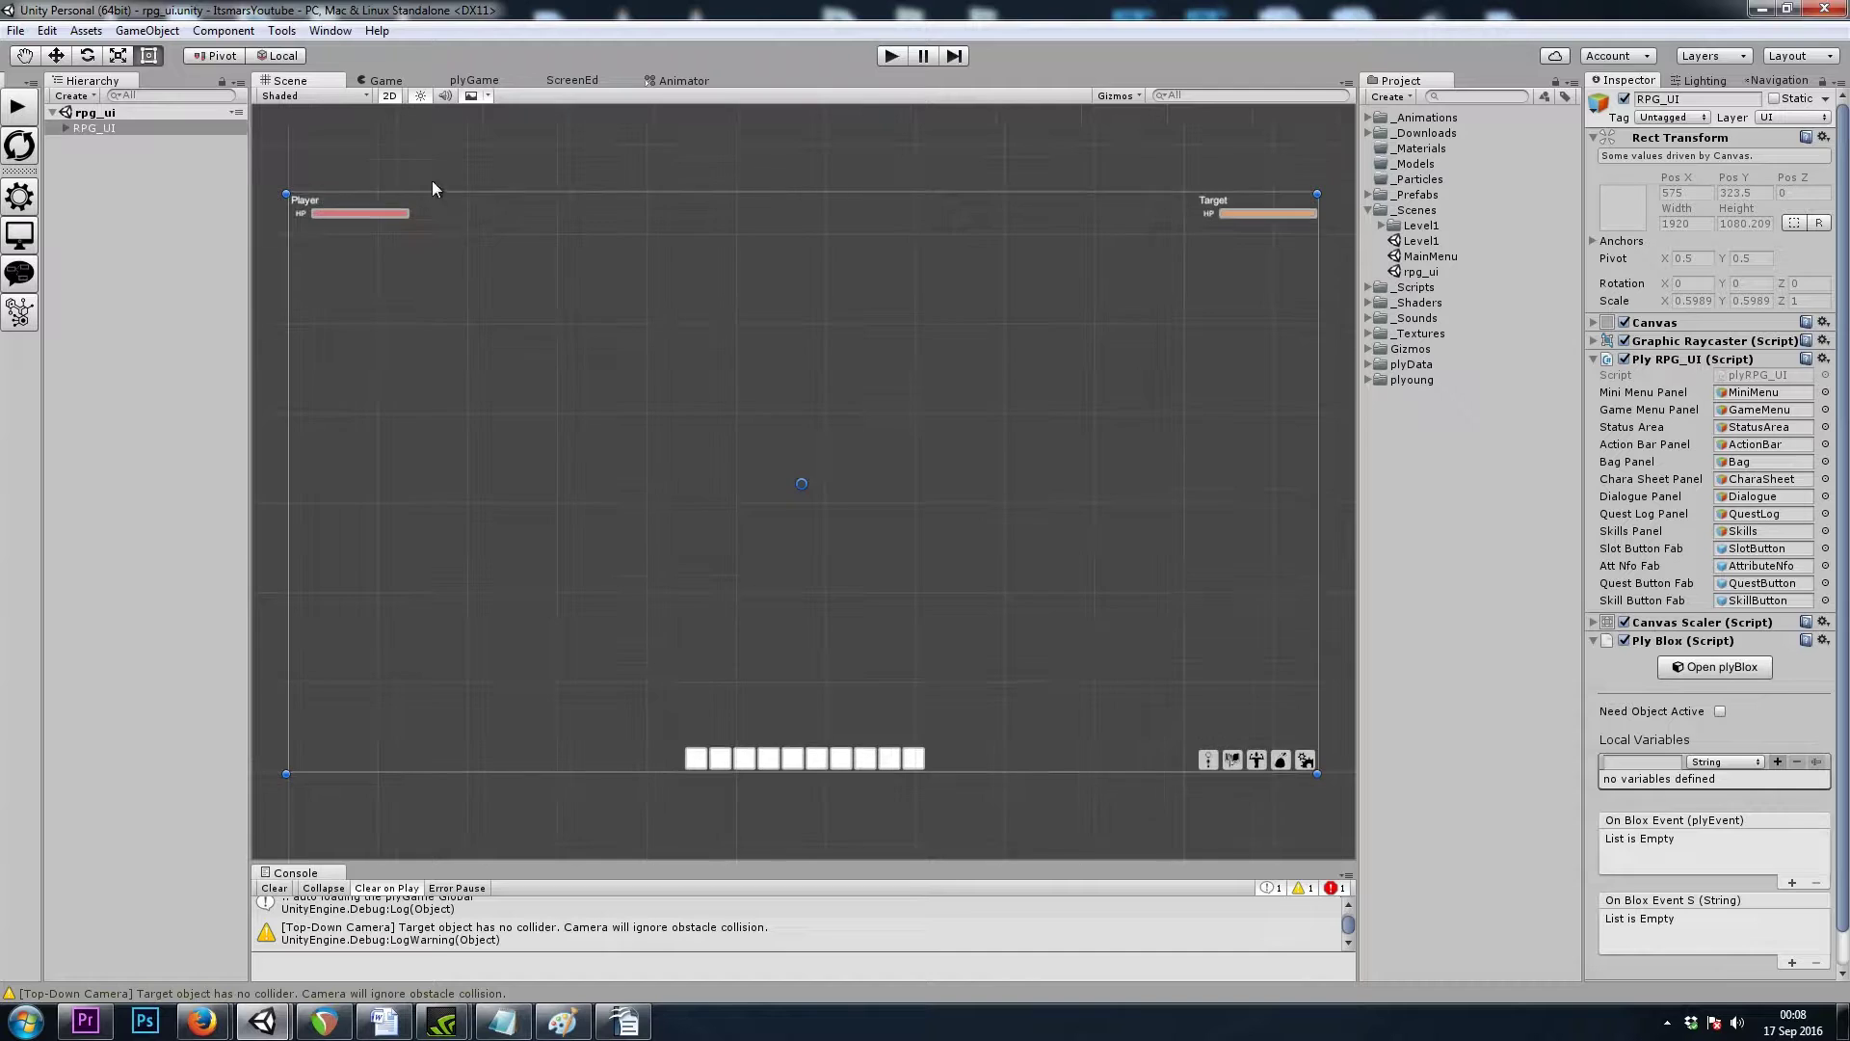
{"action": "left_click", "coordinate": [65, 129]}
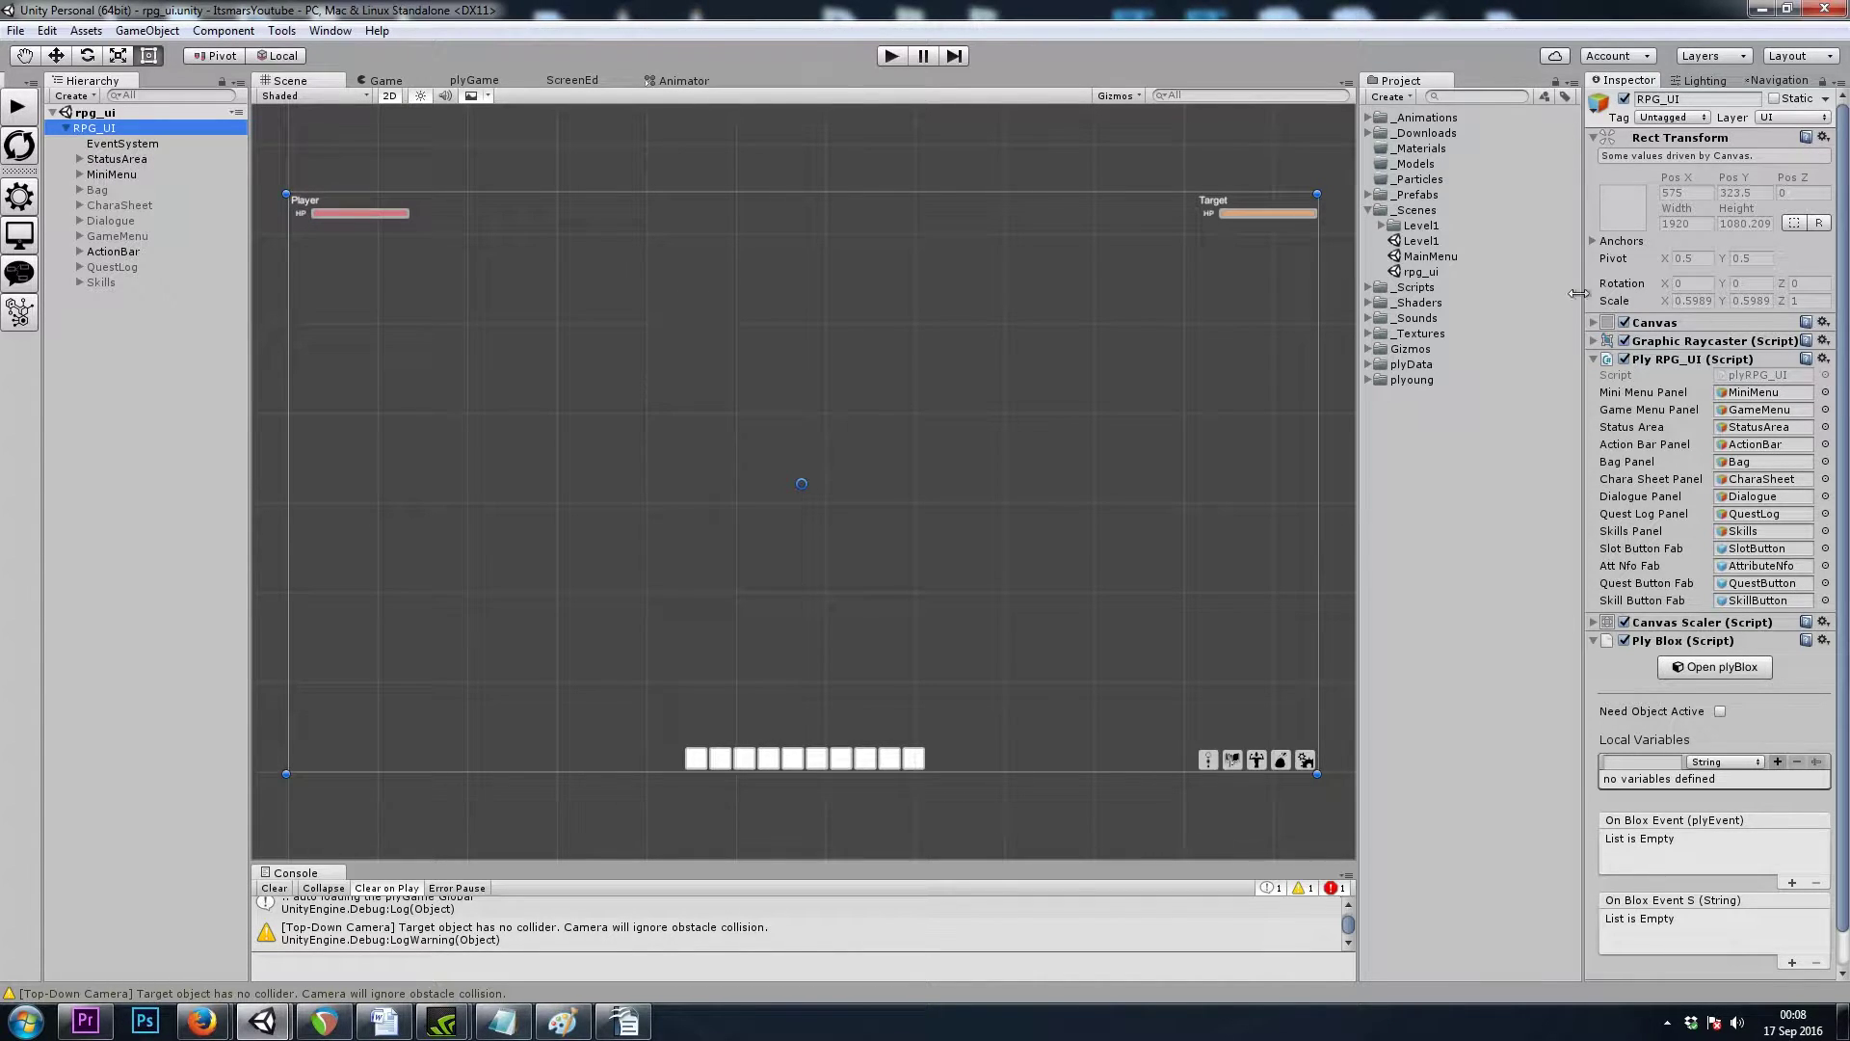
{"action": "left_click", "coordinate": [118, 145]}
{"action": "left_click", "coordinate": [123, 133]}
Step: Locate the plyRPG_UI script in the project and read its source
{"action": "left_click", "coordinate": [1744, 374]}
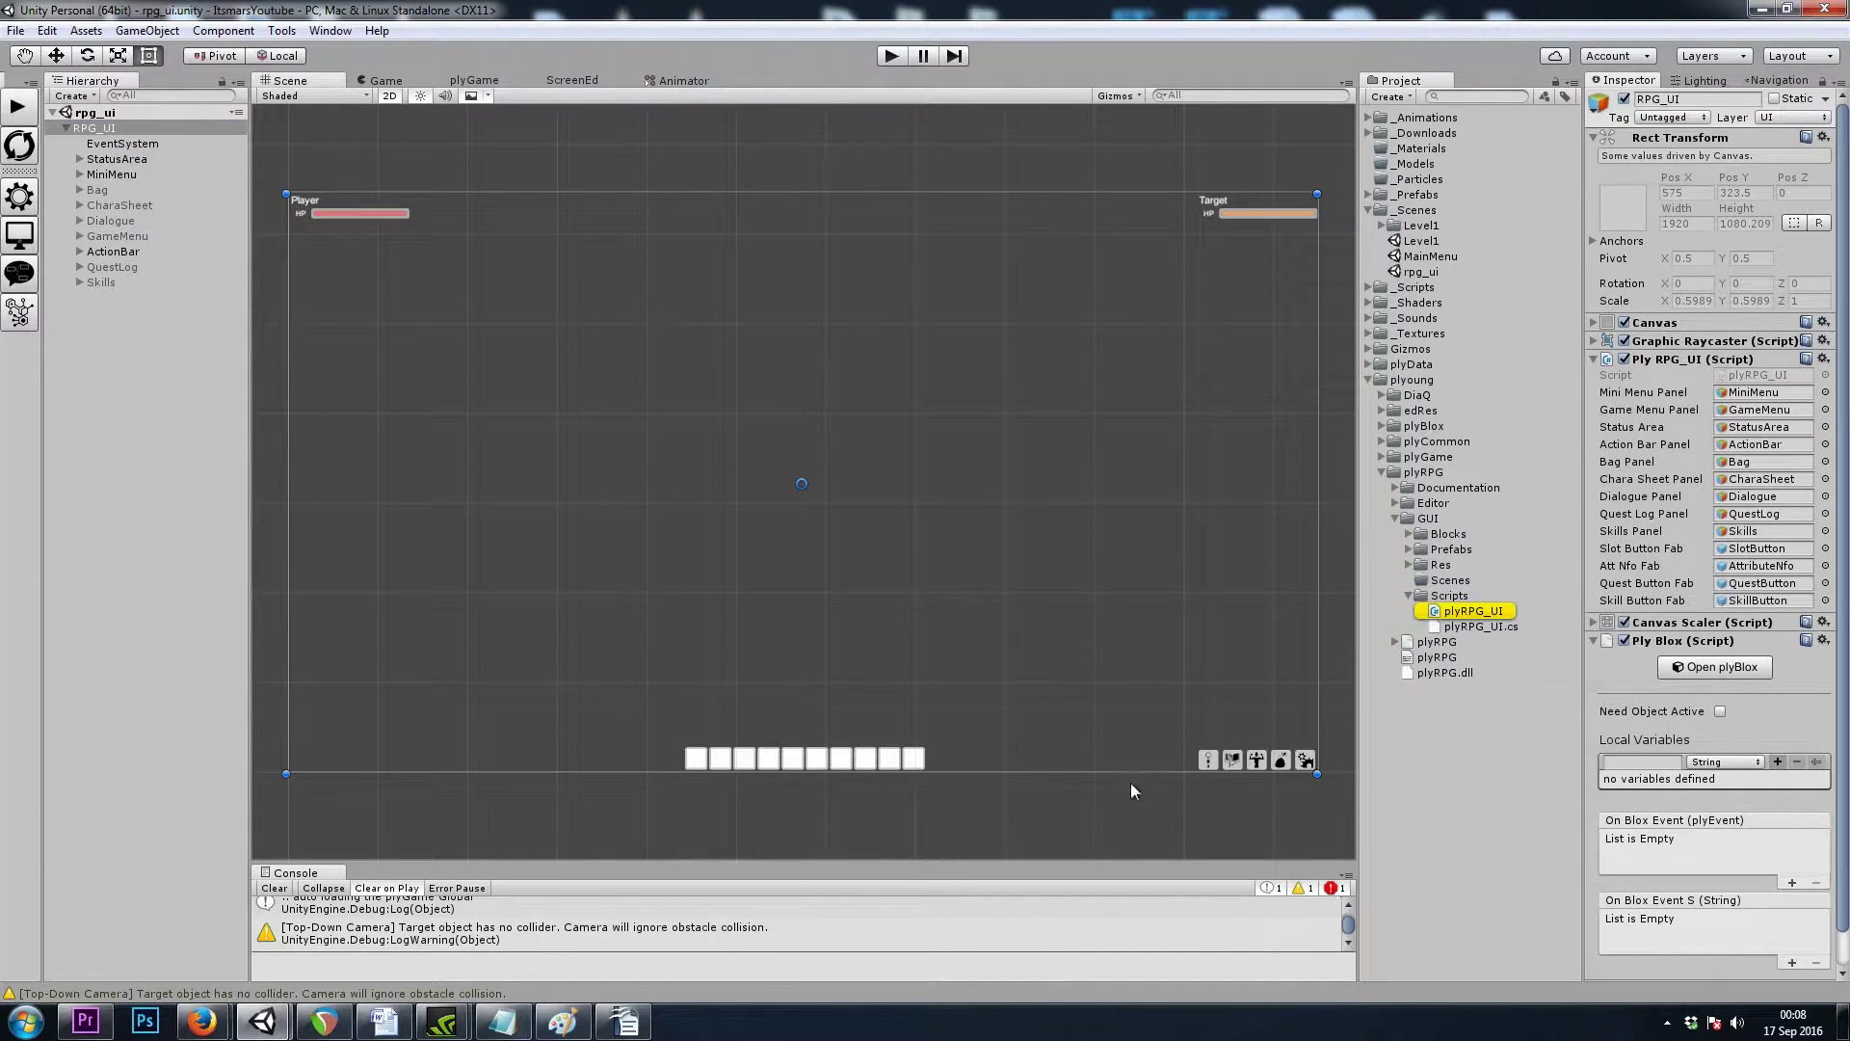
{"action": "left_click", "coordinate": [1482, 613]}
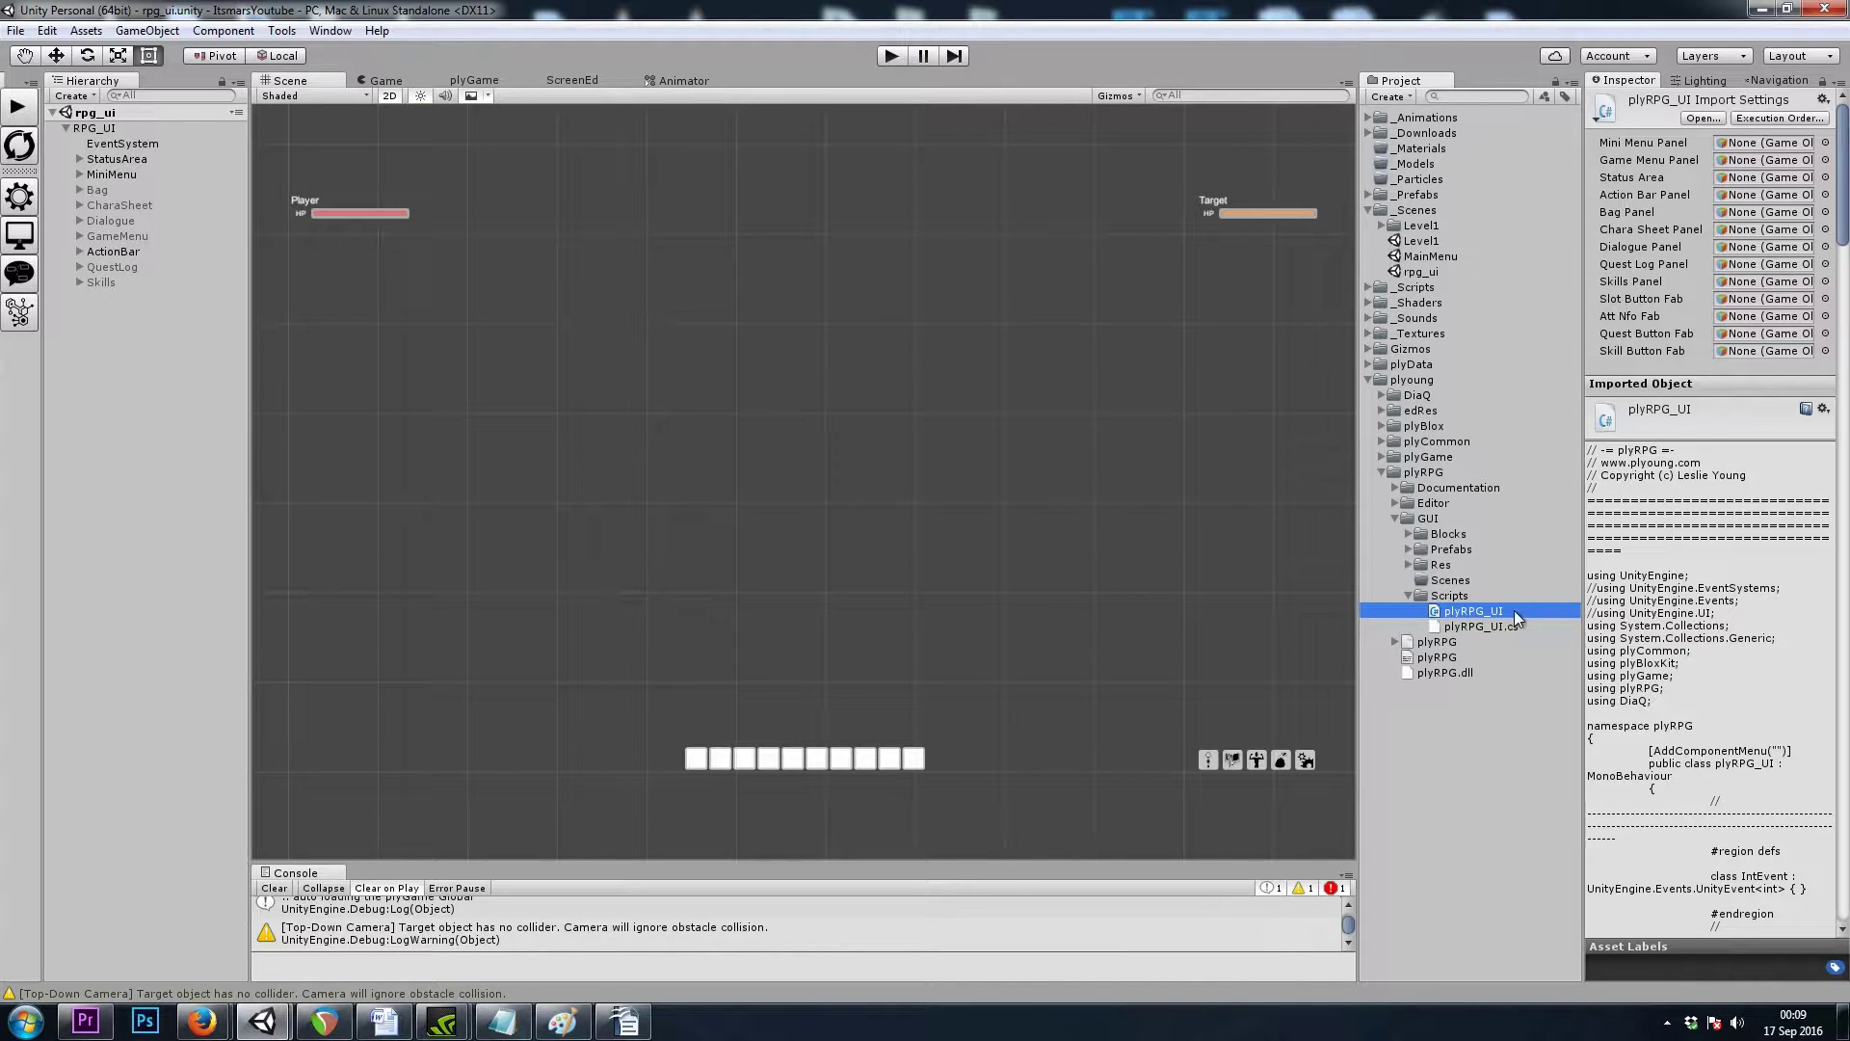
{"action": "scroll", "coordinate": [1696, 559], "scroll_direction": "down", "scroll_amount": 5}
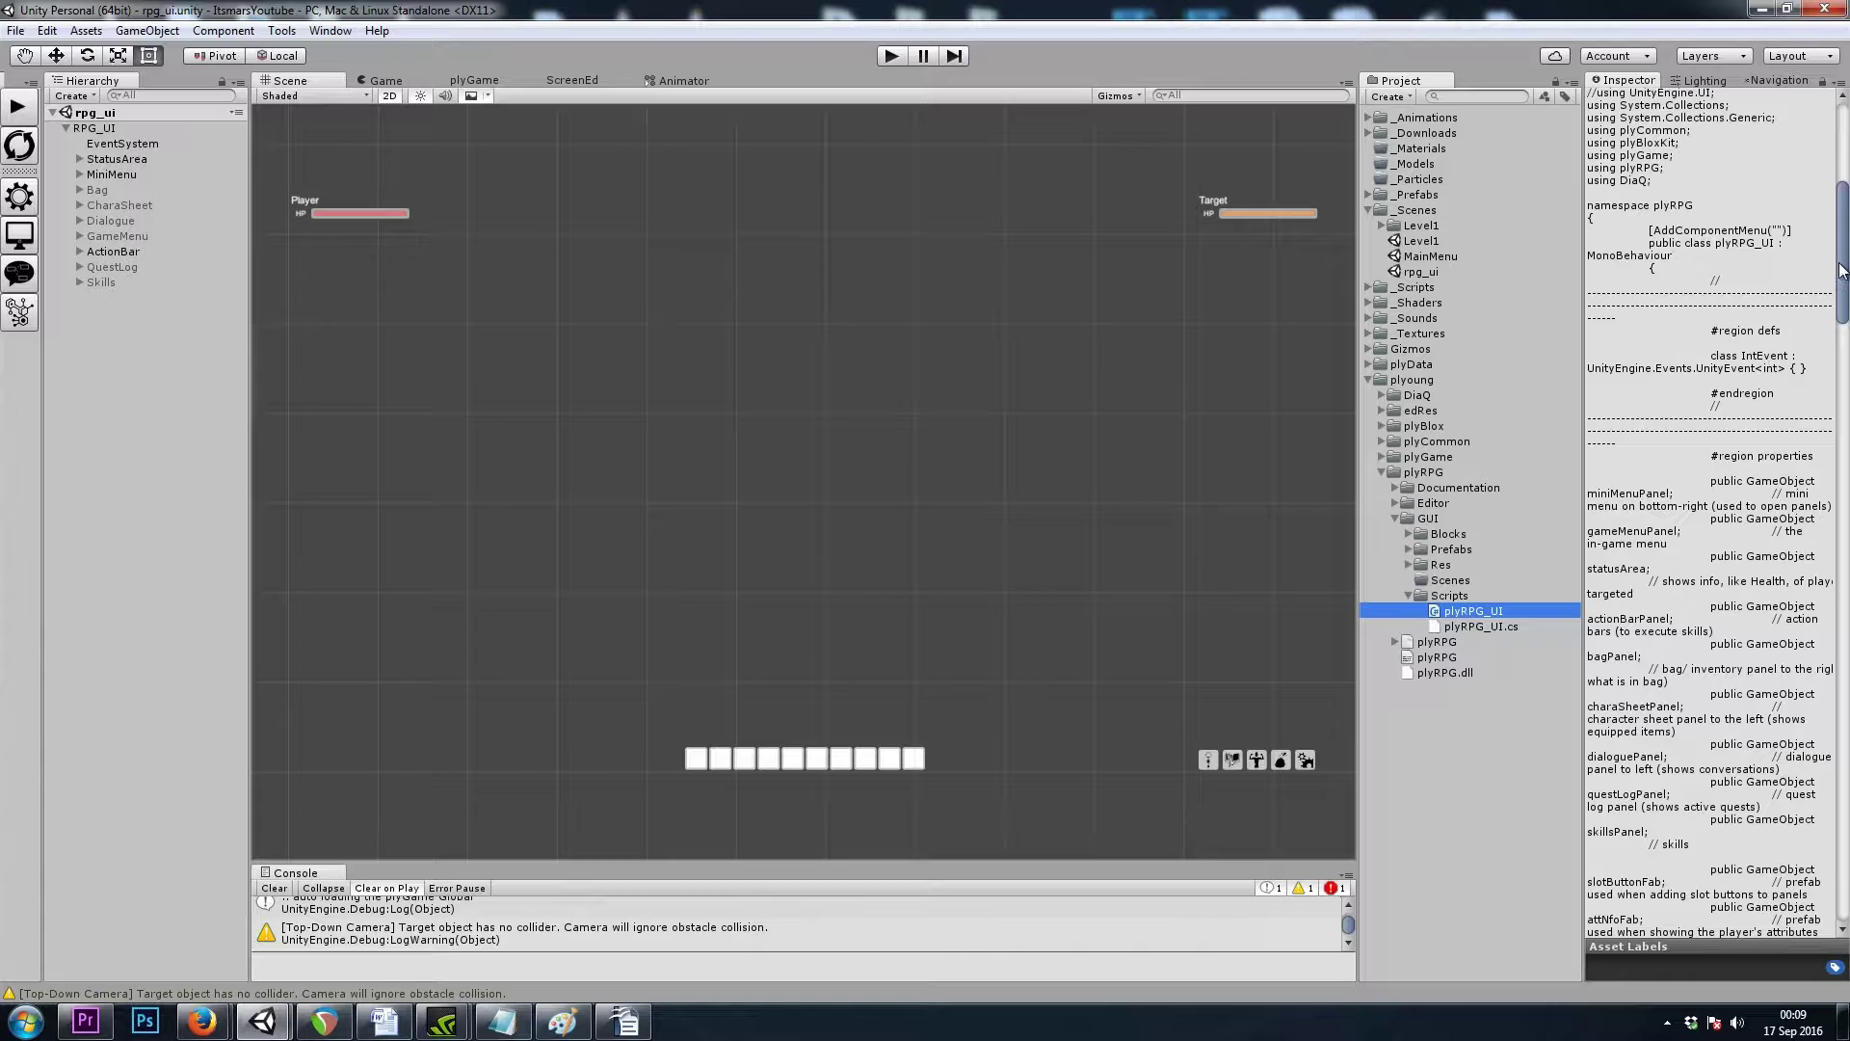
{"action": "scroll", "coordinate": [1840, 350], "scroll_direction": "down", "scroll_amount": 3}
{"action": "scroll", "coordinate": [1840, 349], "scroll_direction": "up", "scroll_amount": 8}
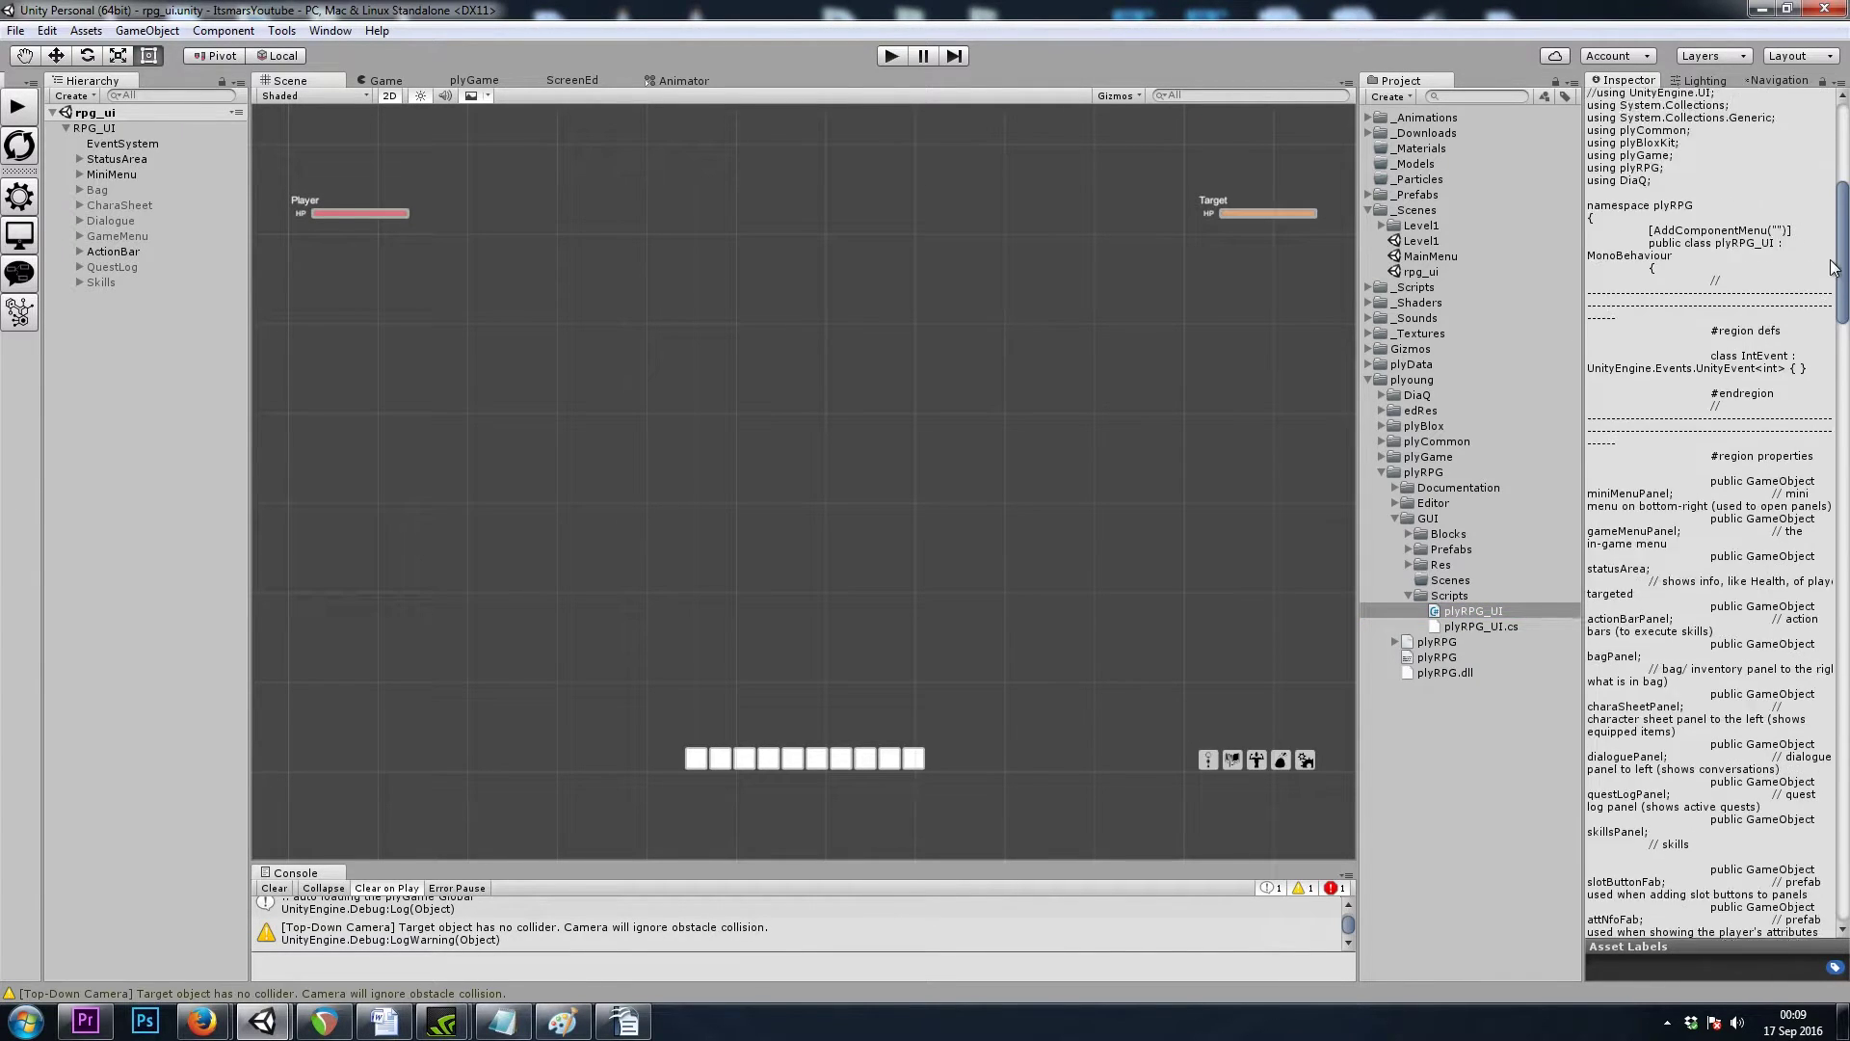
Step: Inspect the UI panels and expand StatusArea > Player > HP > Bar > Fill Area
{"action": "left_click", "coordinate": [108, 187]}
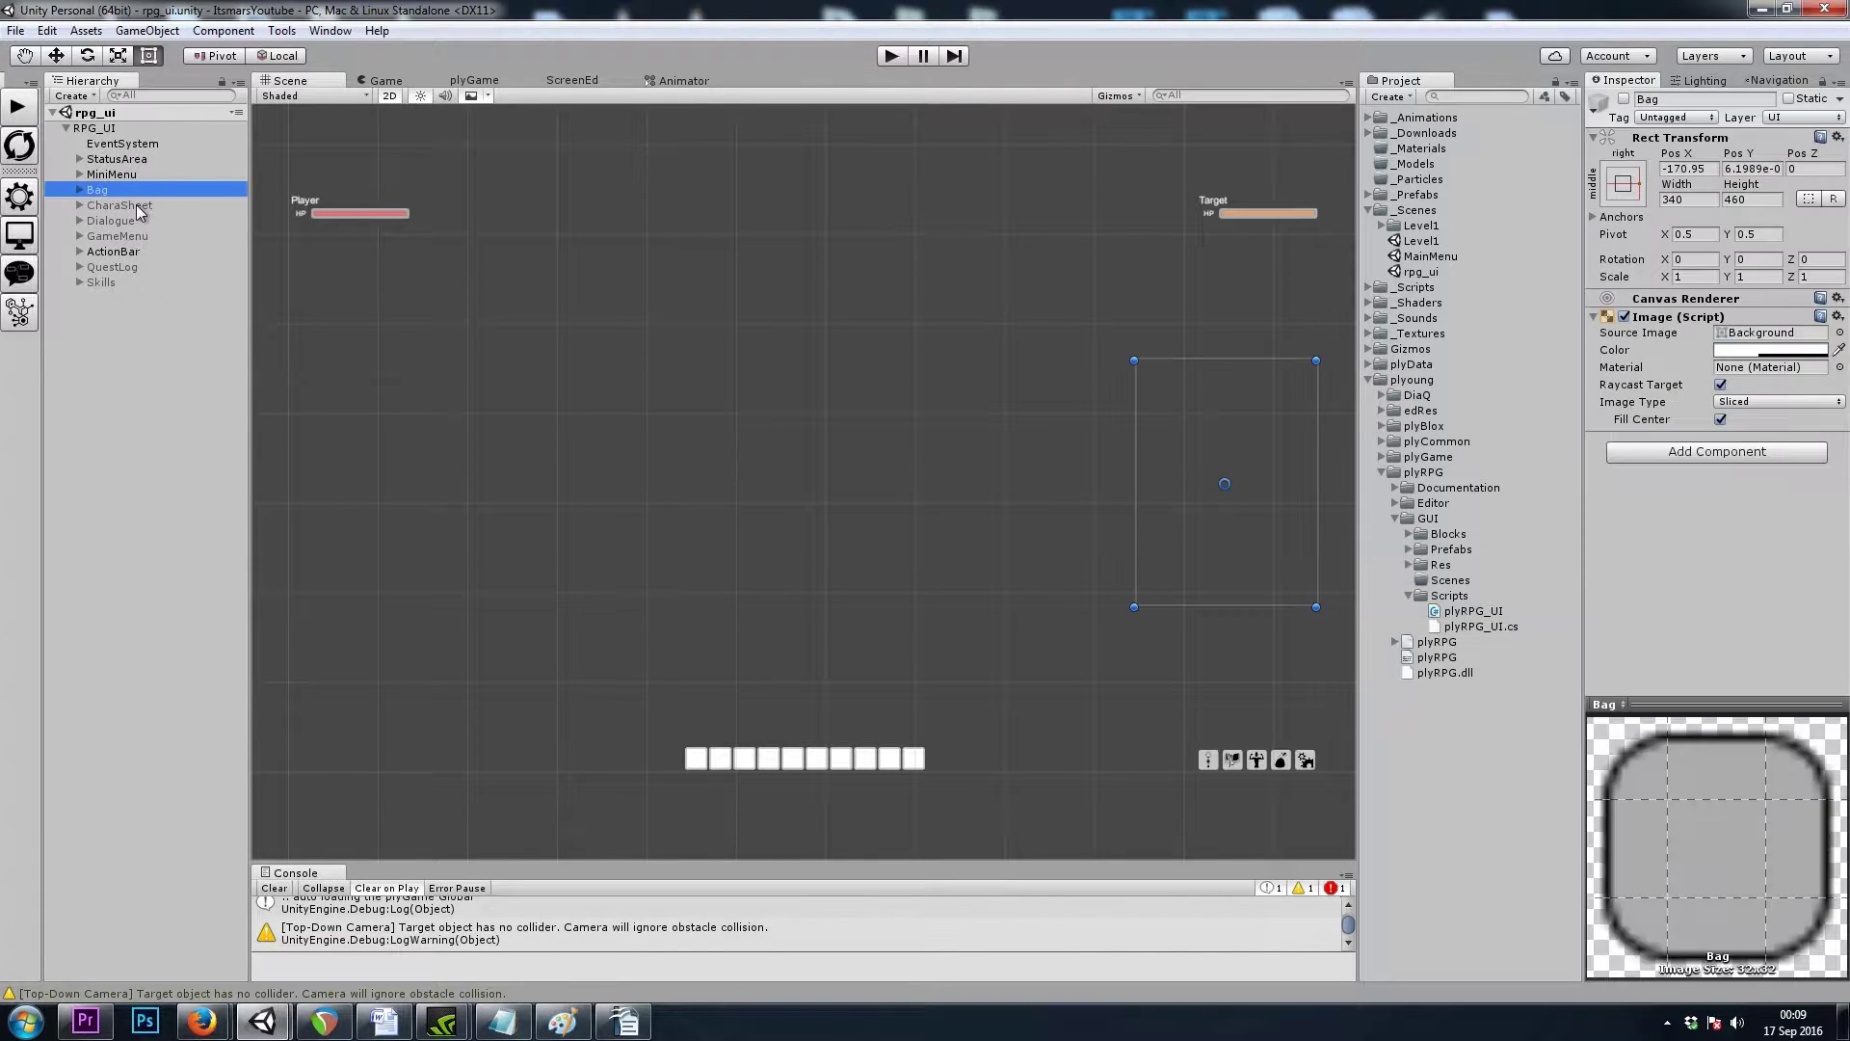
{"action": "left_click", "coordinate": [135, 204]}
{"action": "left_click", "coordinate": [114, 252]}
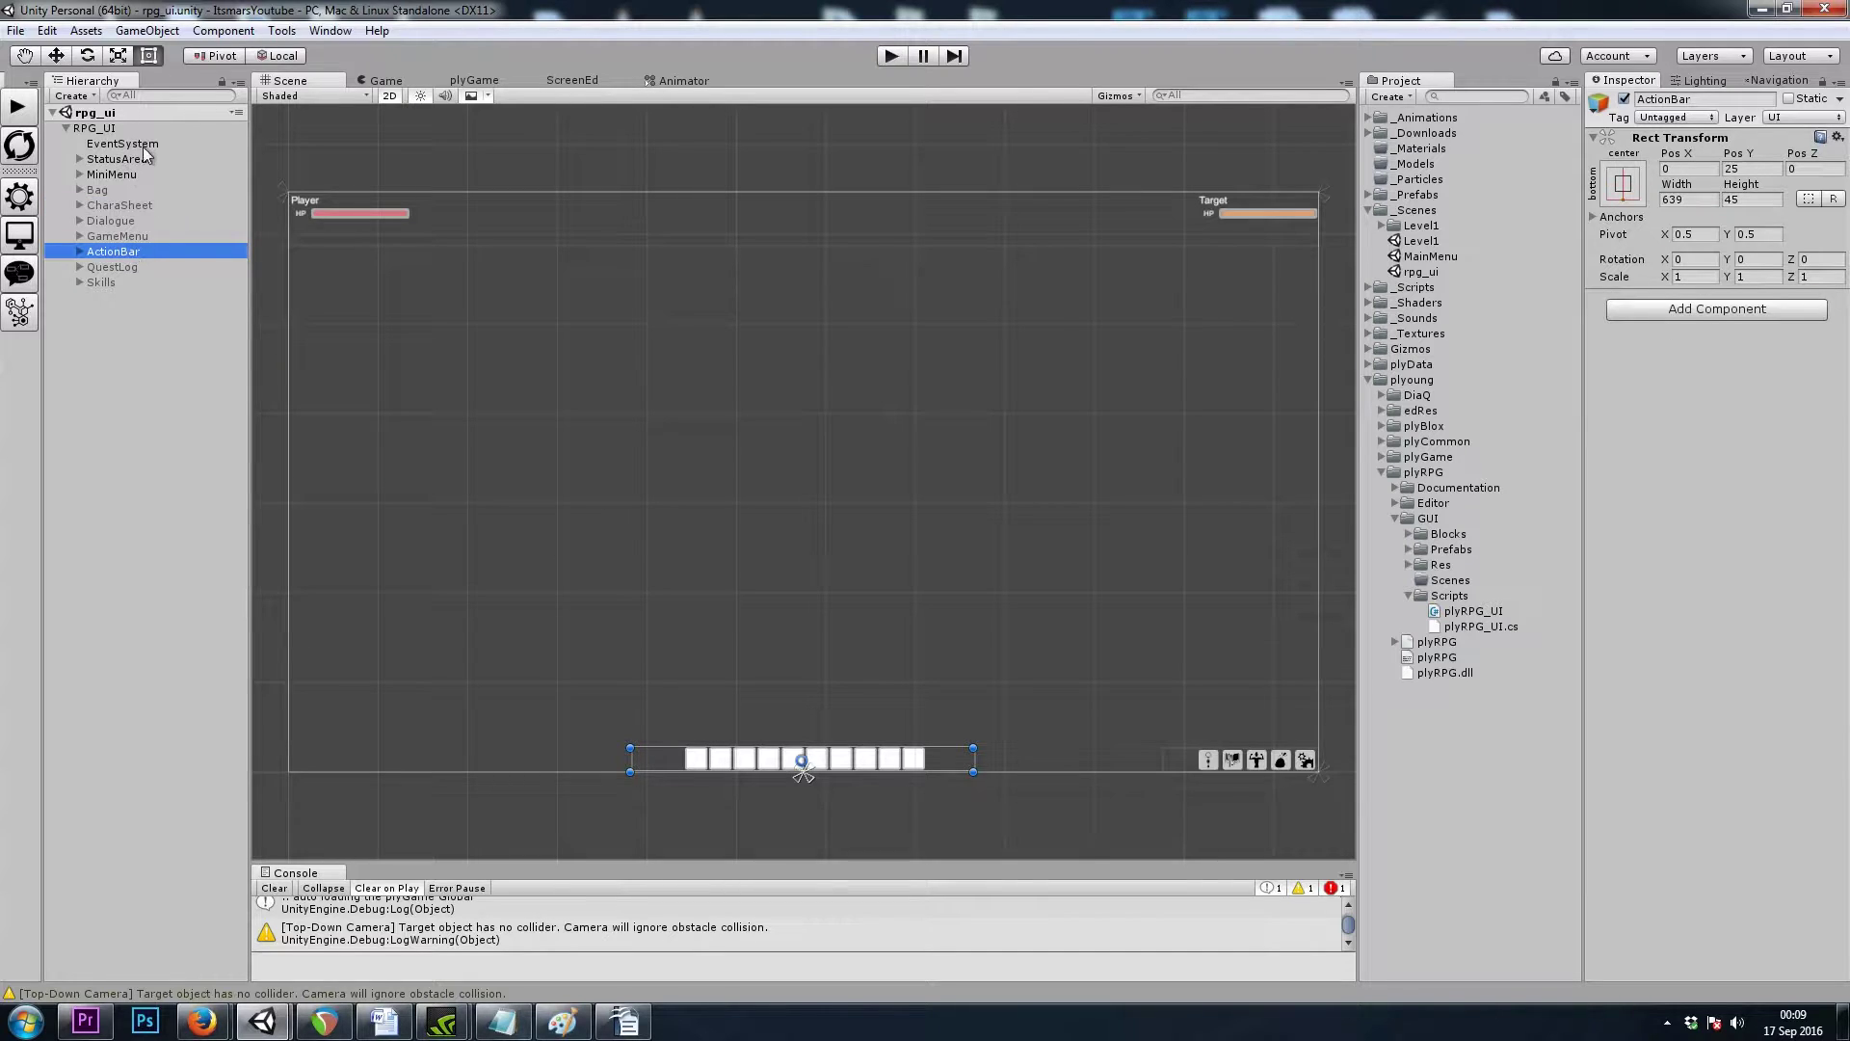
{"action": "left_click", "coordinate": [87, 160]}
{"action": "left_click", "coordinate": [80, 159]}
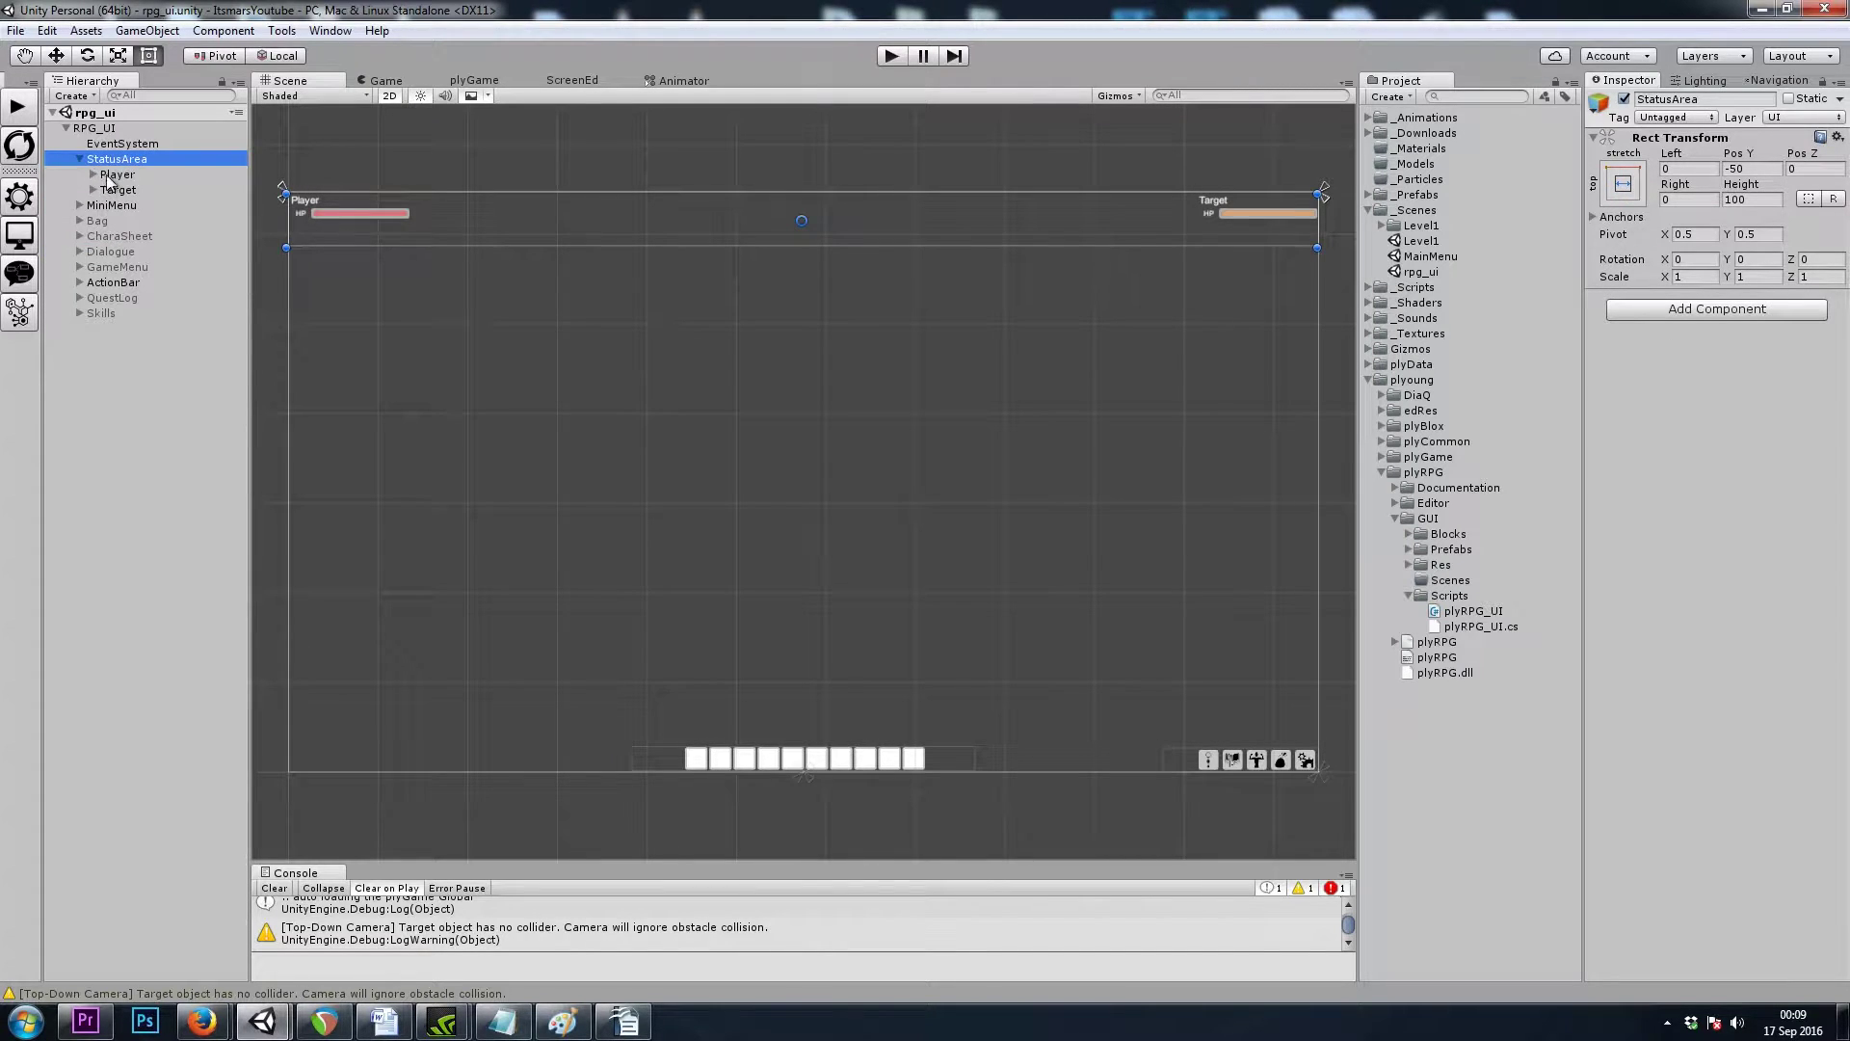
{"action": "left_click", "coordinate": [97, 174]}
{"action": "left_click", "coordinate": [95, 175]}
{"action": "left_click", "coordinate": [129, 190]}
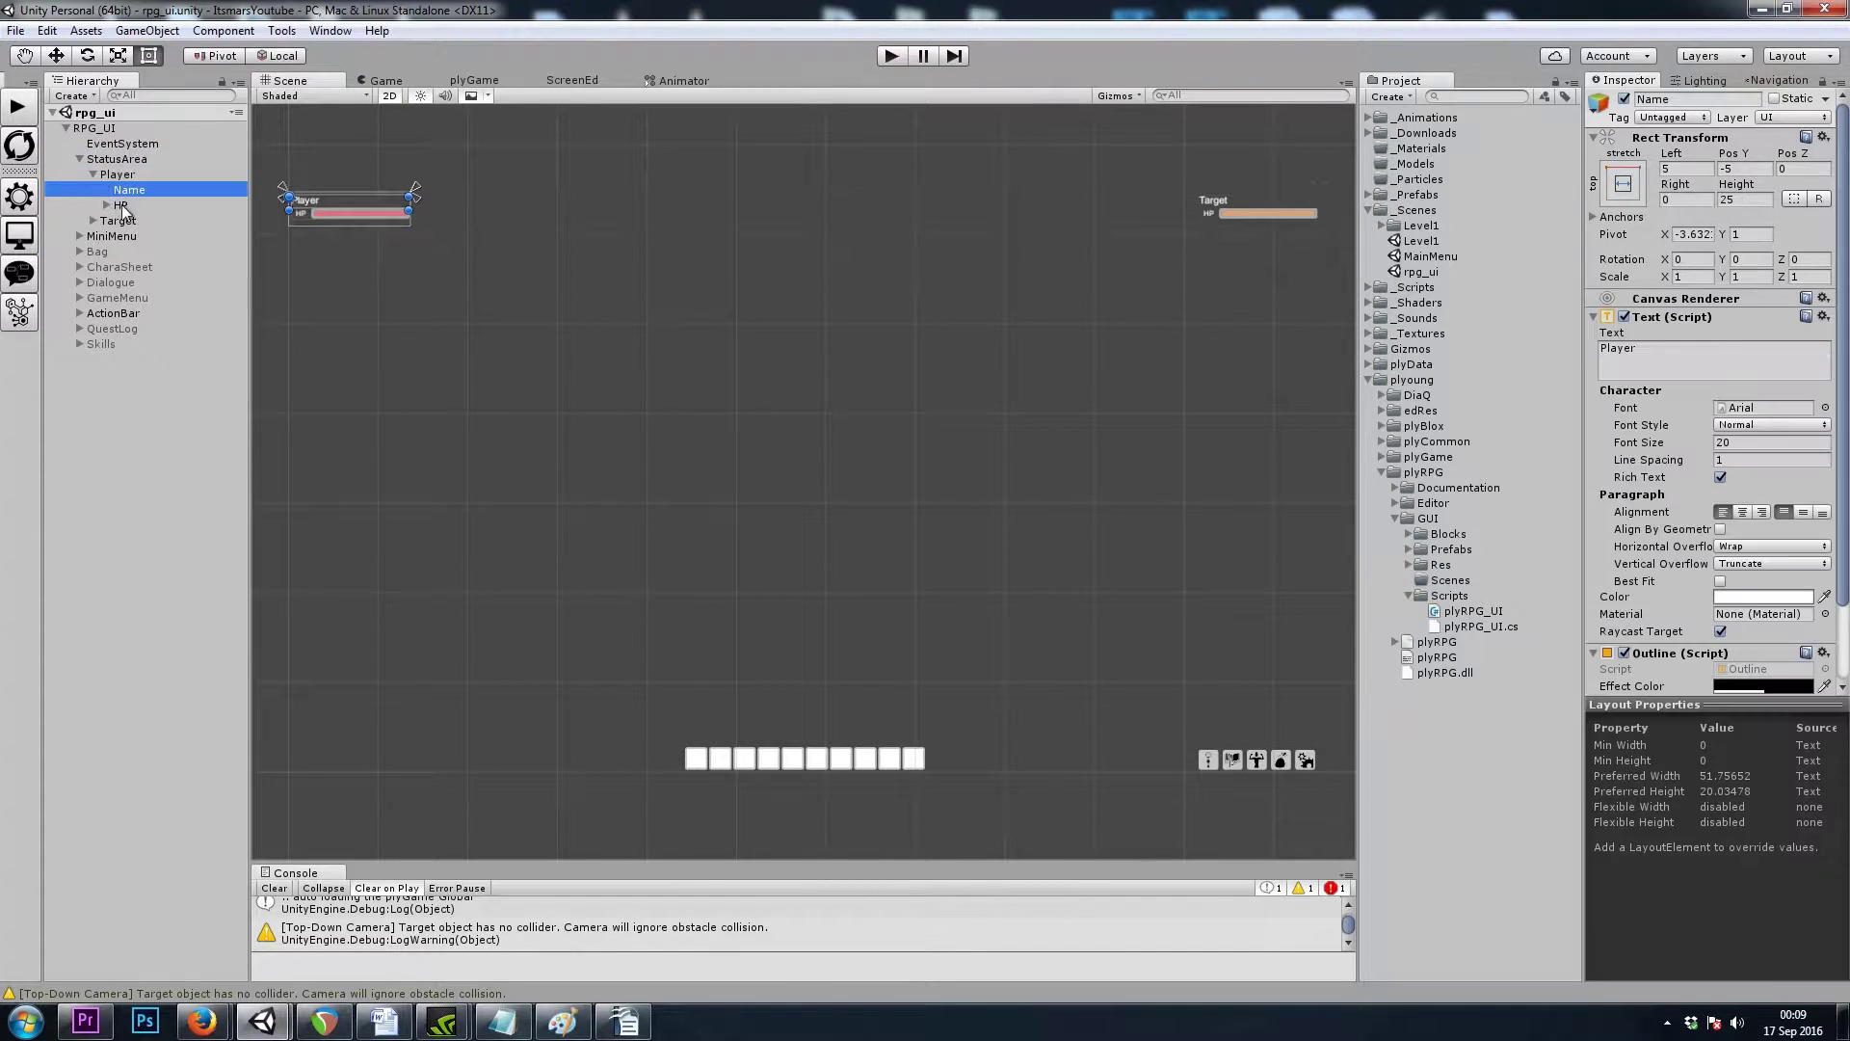
{"action": "left_click", "coordinate": [121, 205]}
{"action": "left_click", "coordinate": [106, 205]}
{"action": "left_click", "coordinate": [121, 221]}
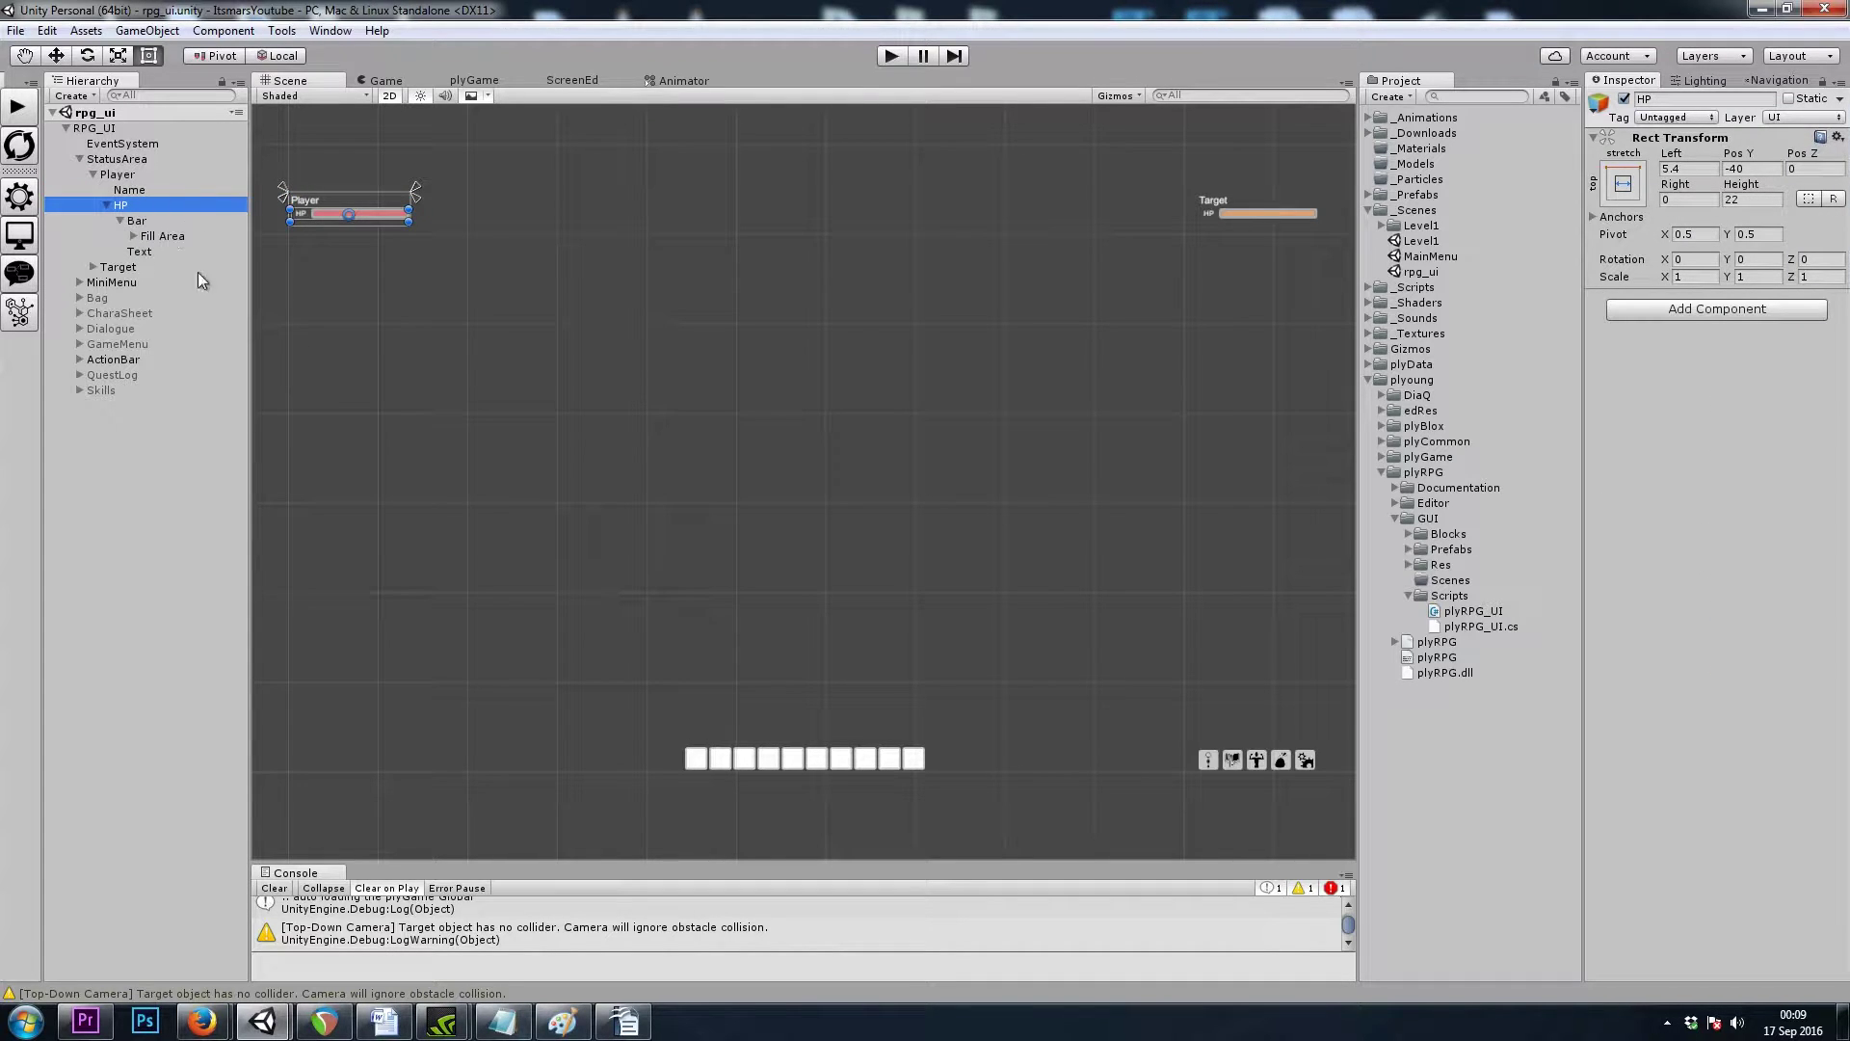
{"action": "left_click", "coordinate": [133, 236]}
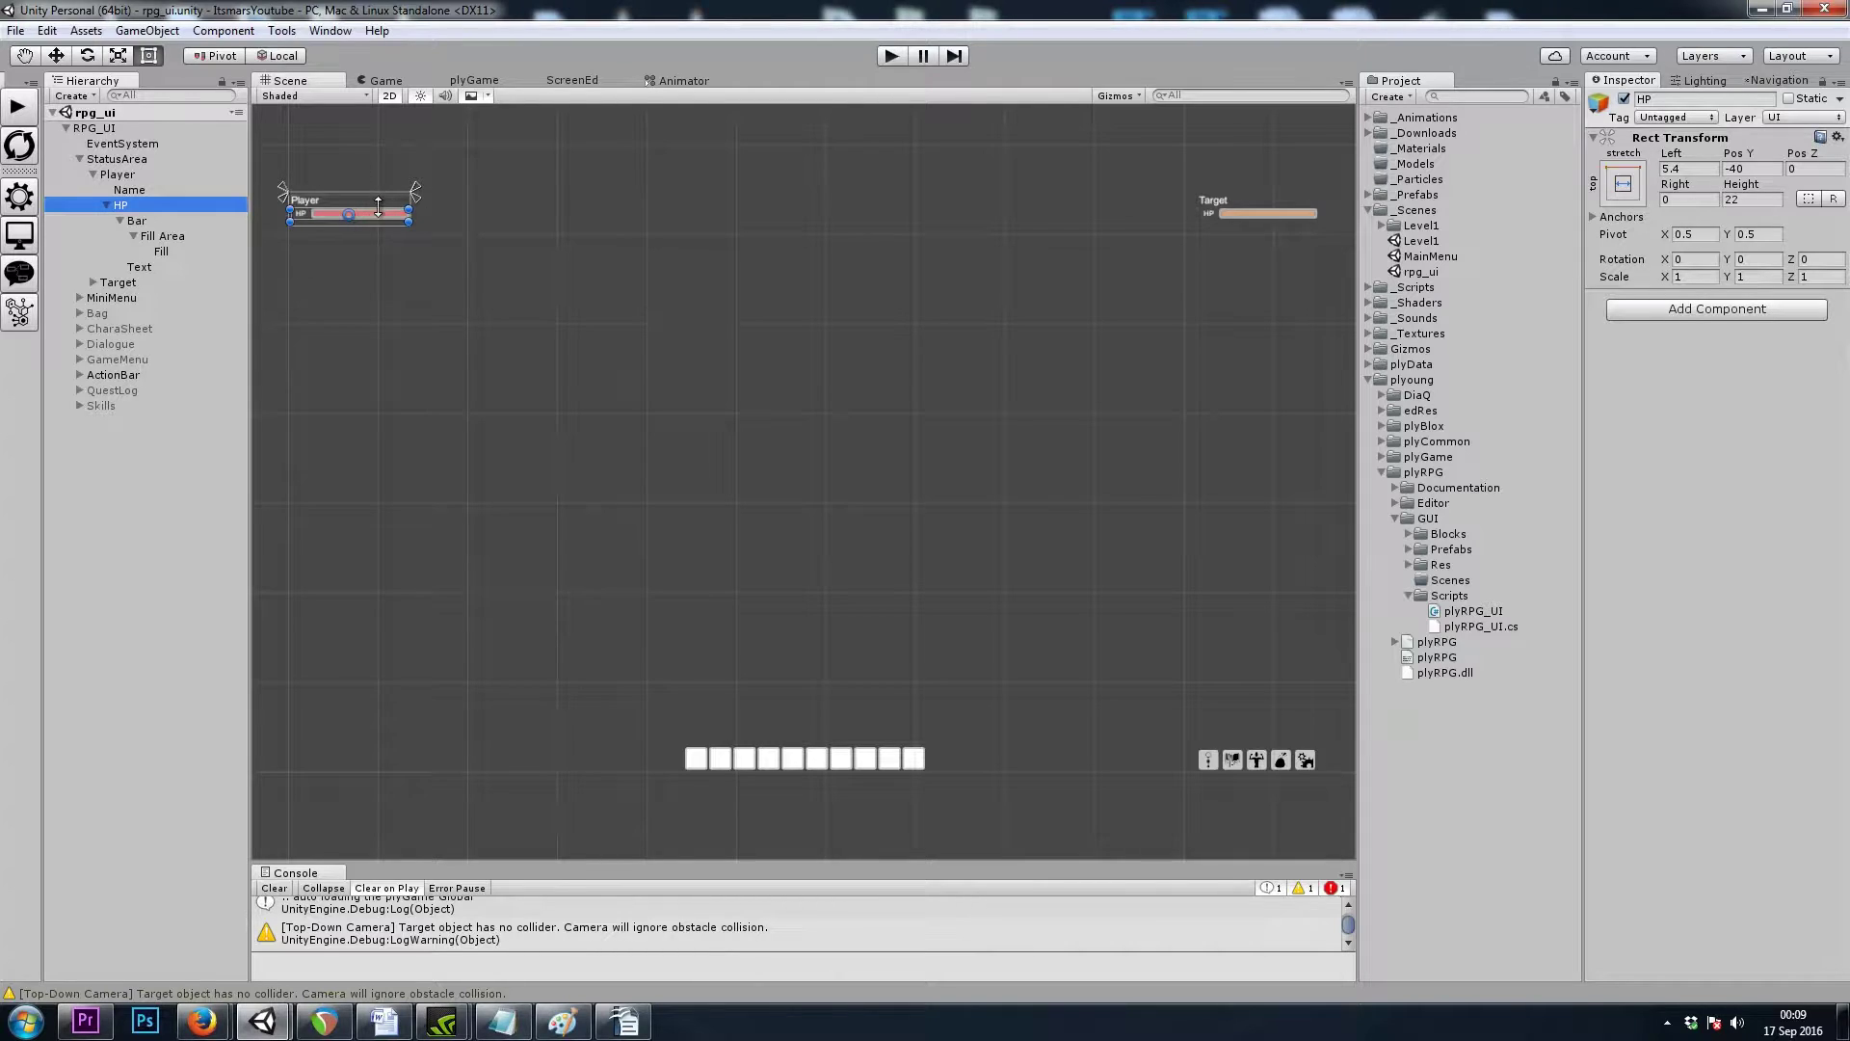
Step: Clear the console and deactivate Player and its six children with Alt+Shift+A
{"action": "left_click", "coordinate": [275, 887]}
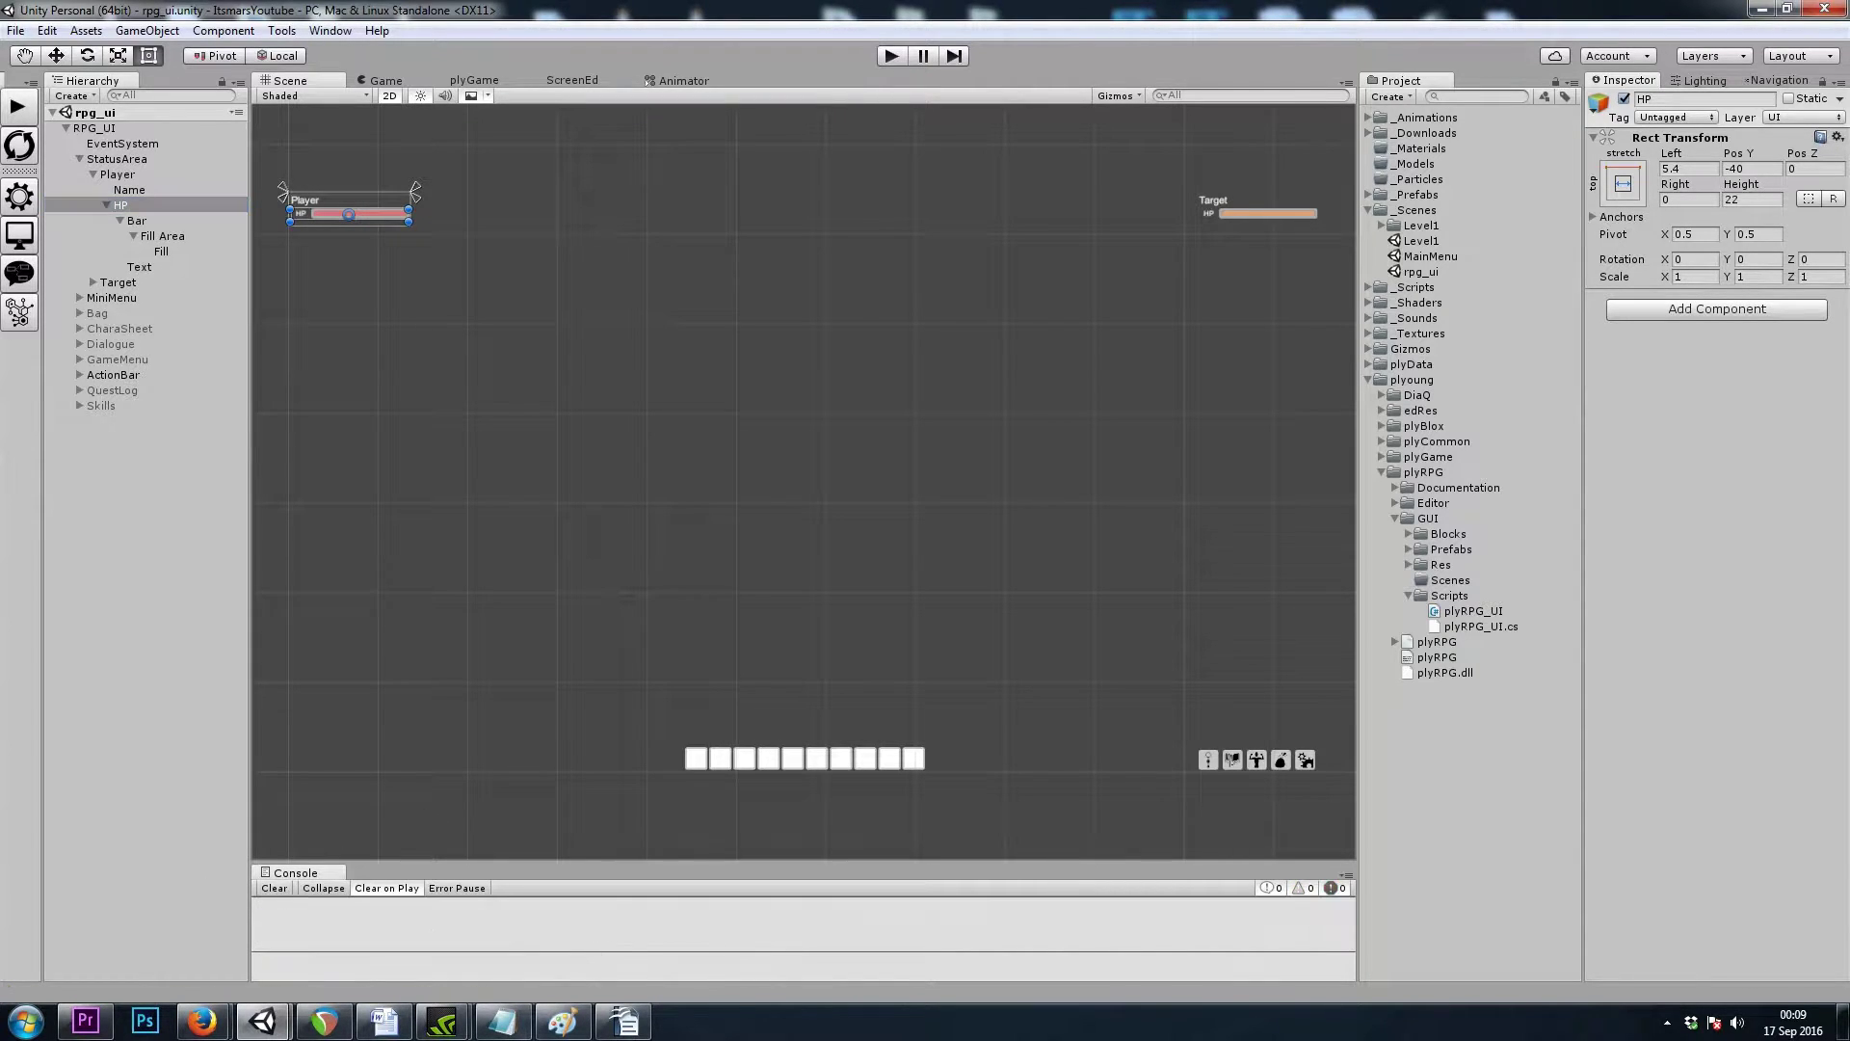
{"action": "left_click", "coordinate": [162, 253]}
{"action": "left_click", "coordinate": [155, 265]}
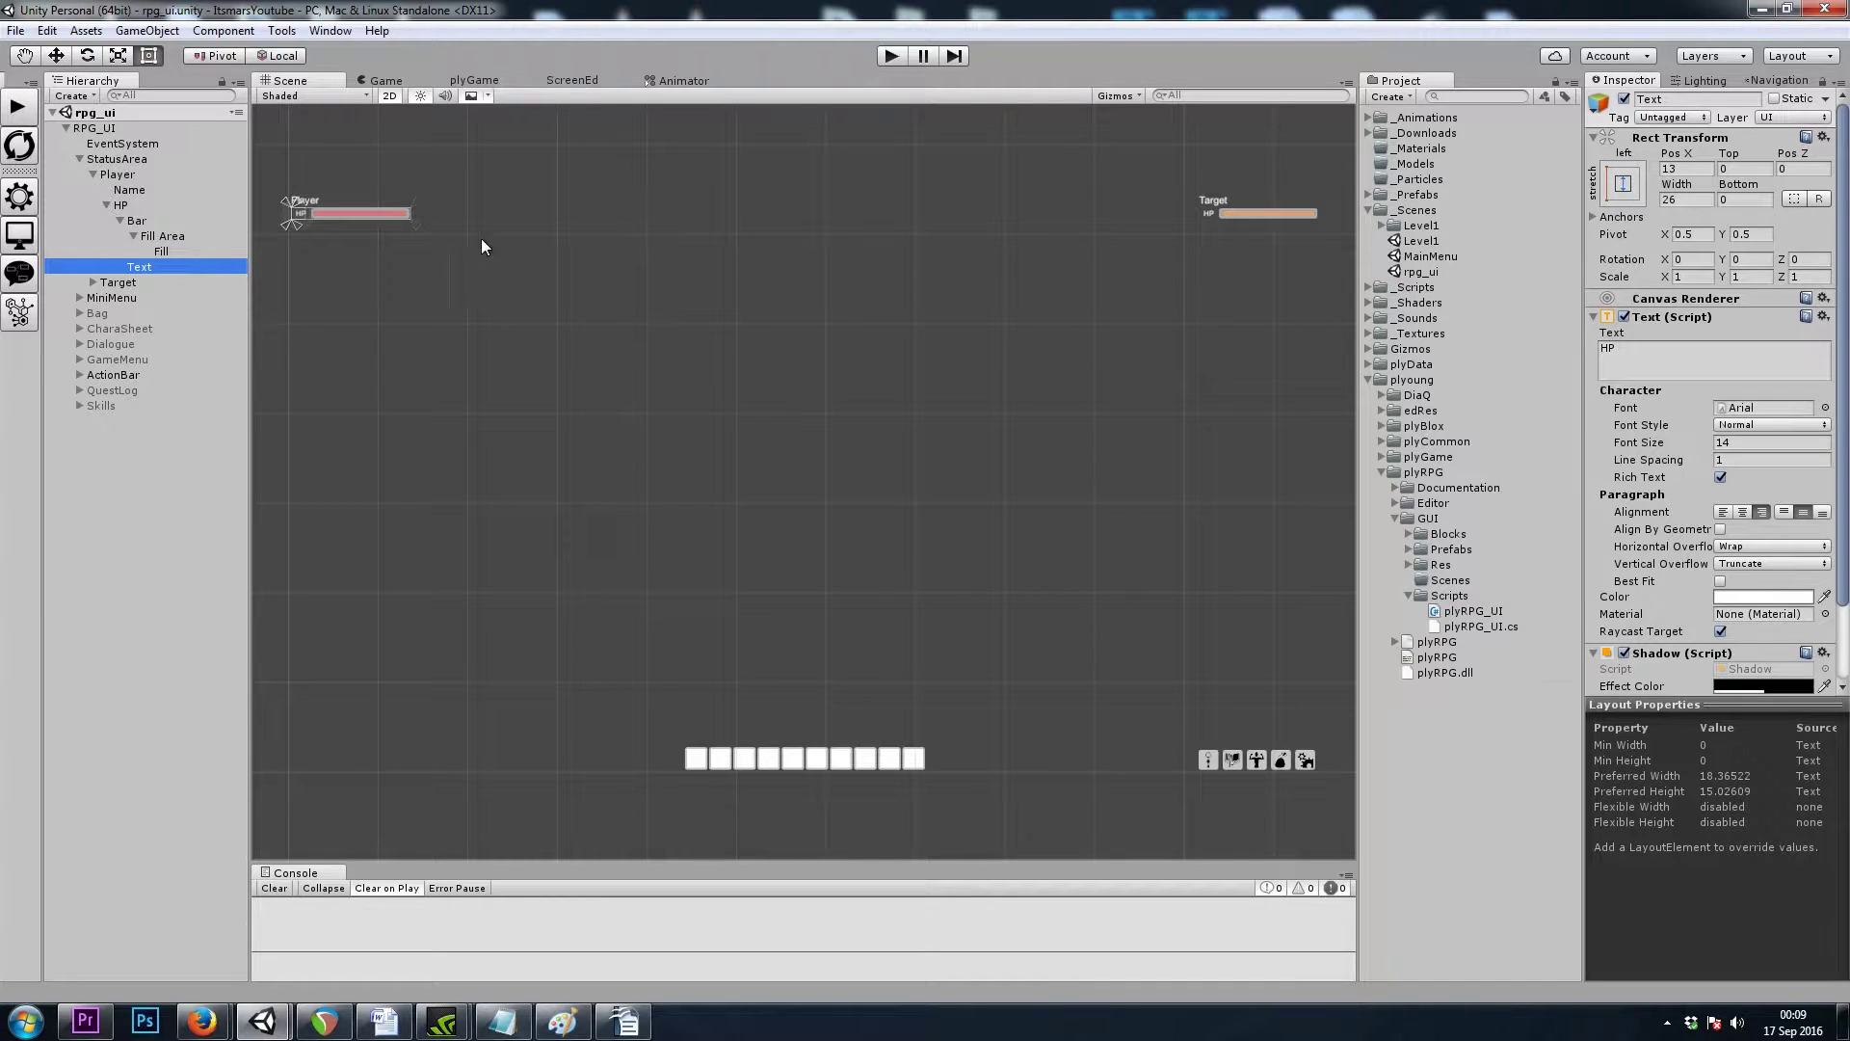
{"action": "left_click", "coordinate": [117, 175], "text": "shift"}
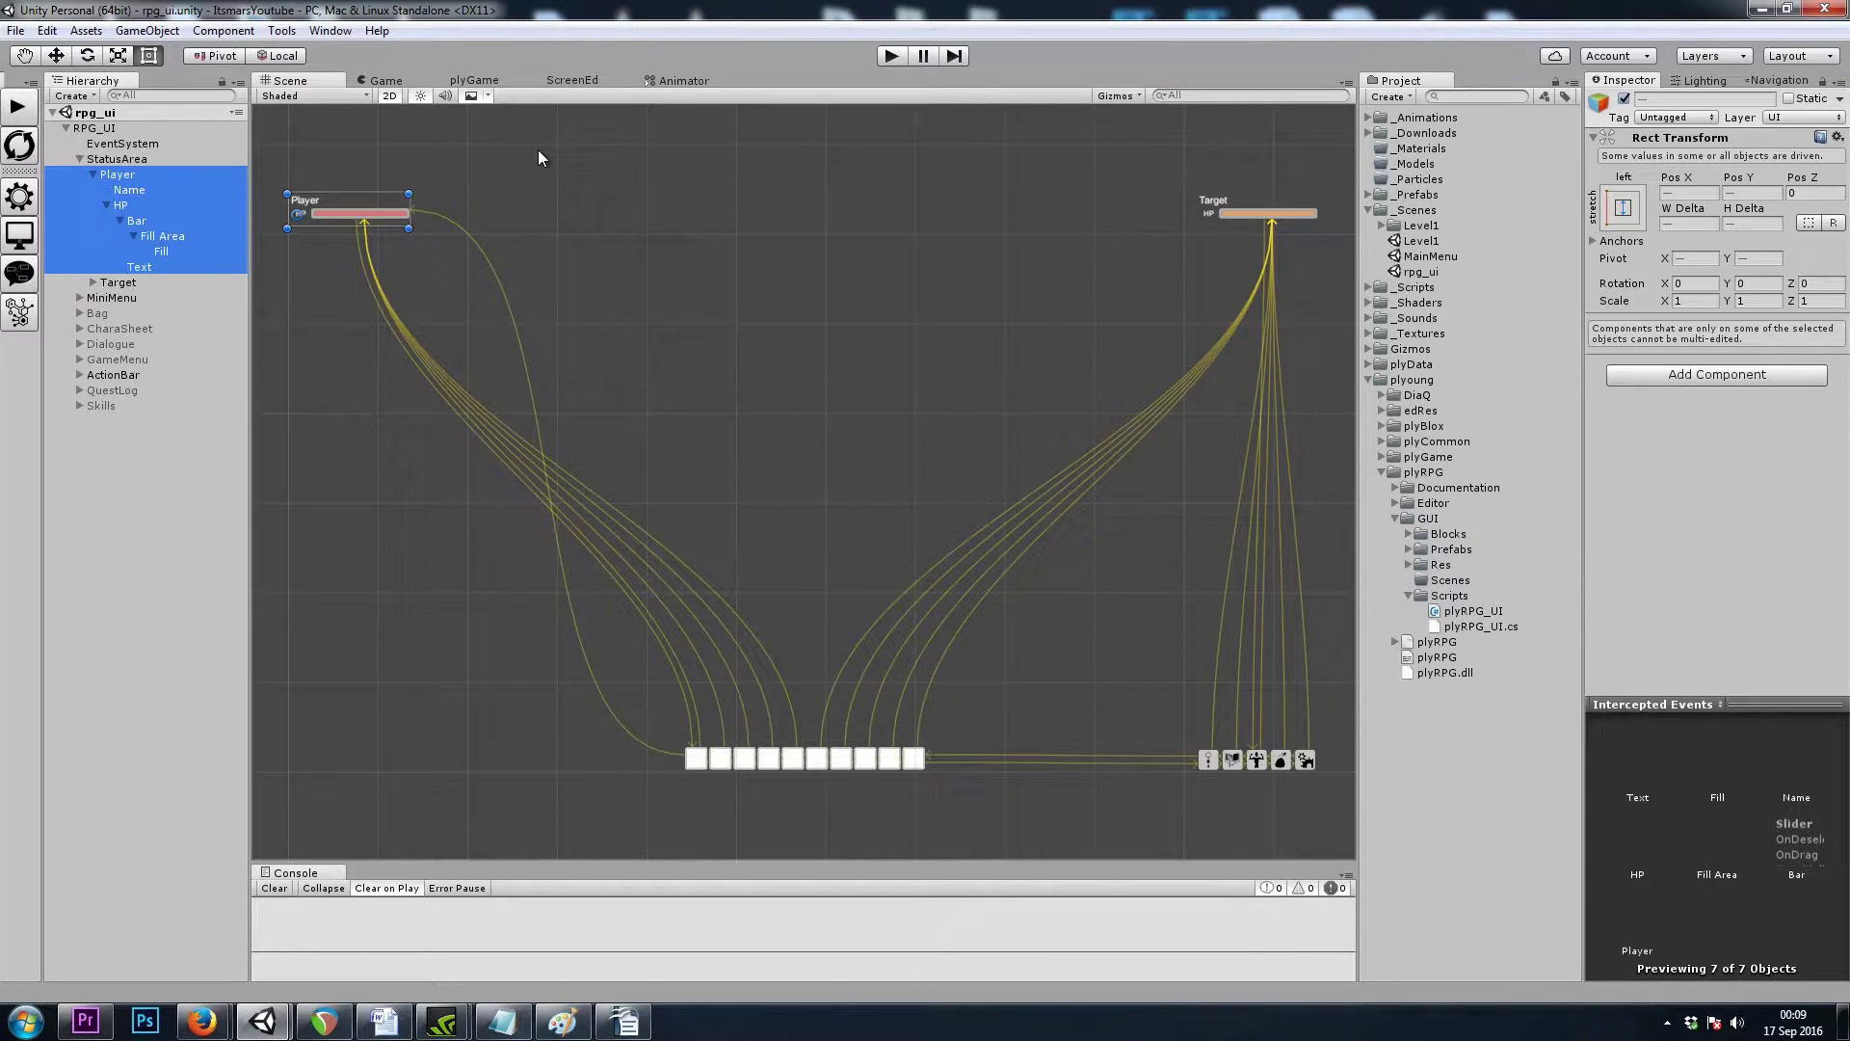
{"action": "key", "text": "alt+shift+a"}
{"action": "left_click", "coordinate": [81, 159]}
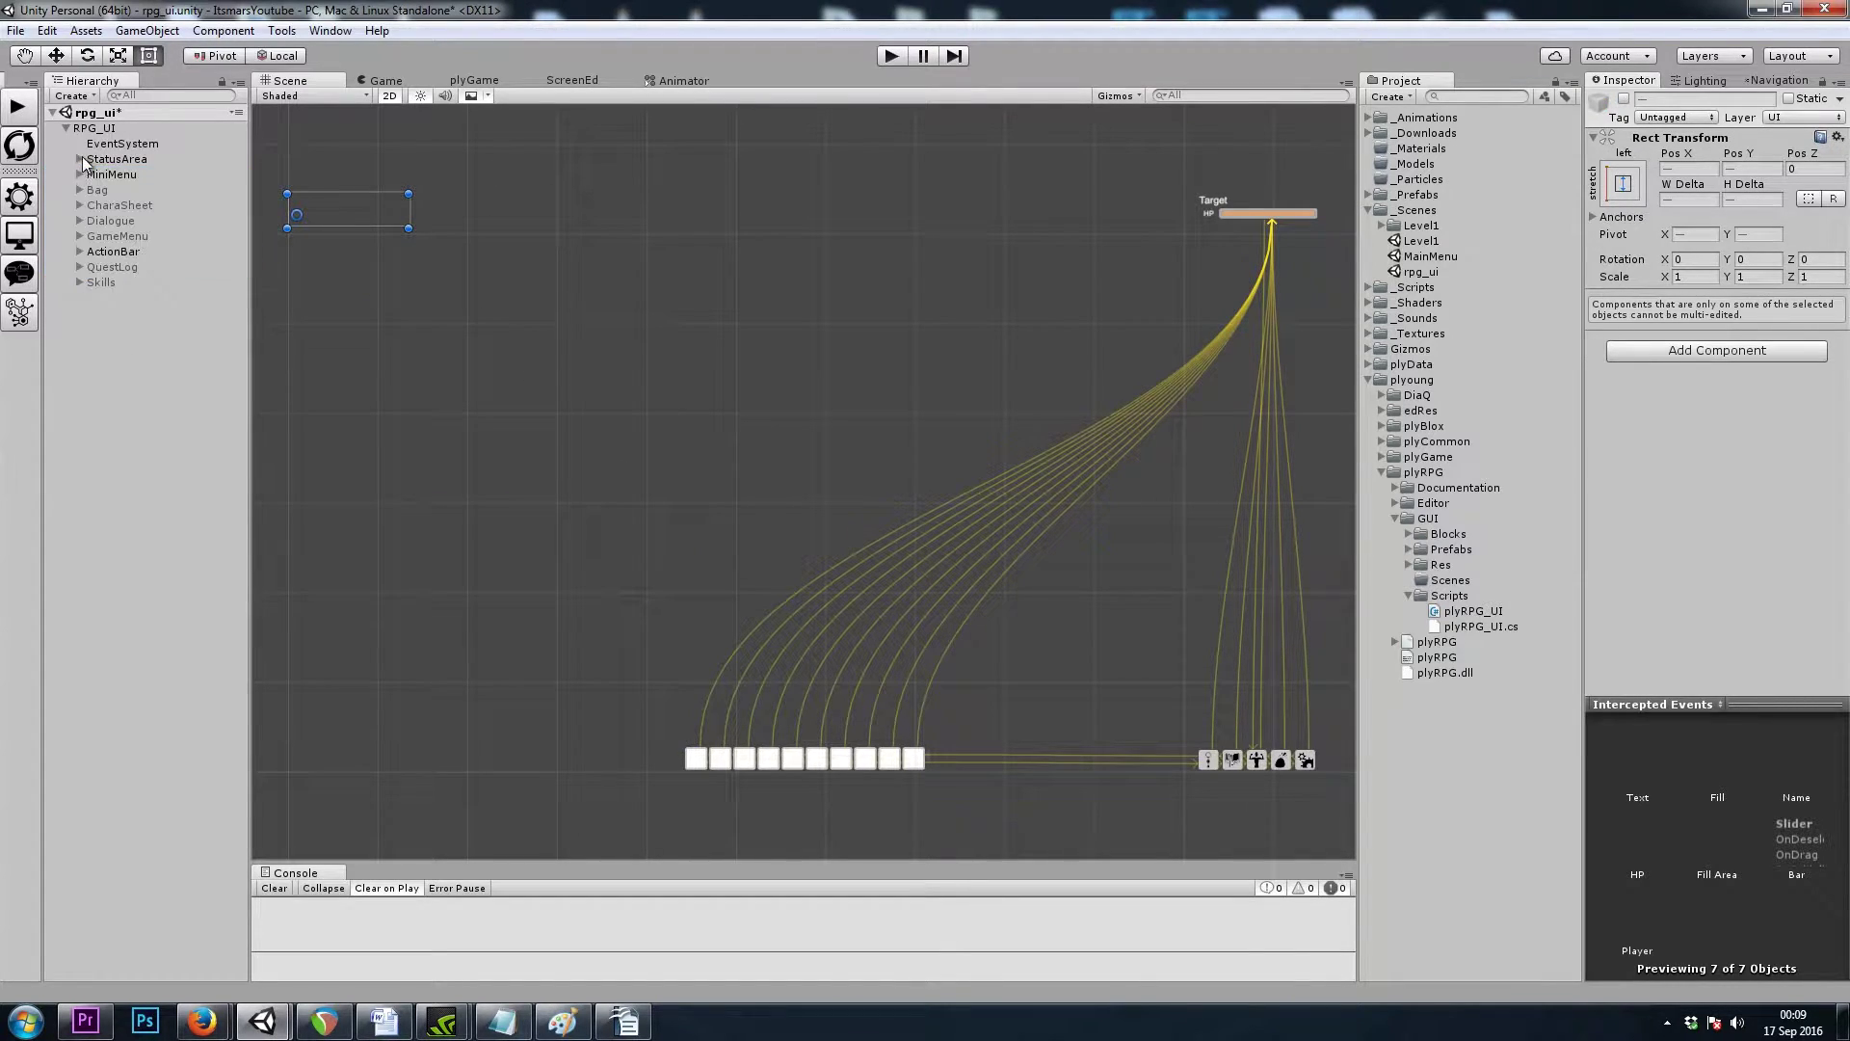
Step: Frame the RPG_UI canvas and browse the project to _Textures > GUI > HealthOrbs
{"action": "double_click", "coordinate": [93, 128]}
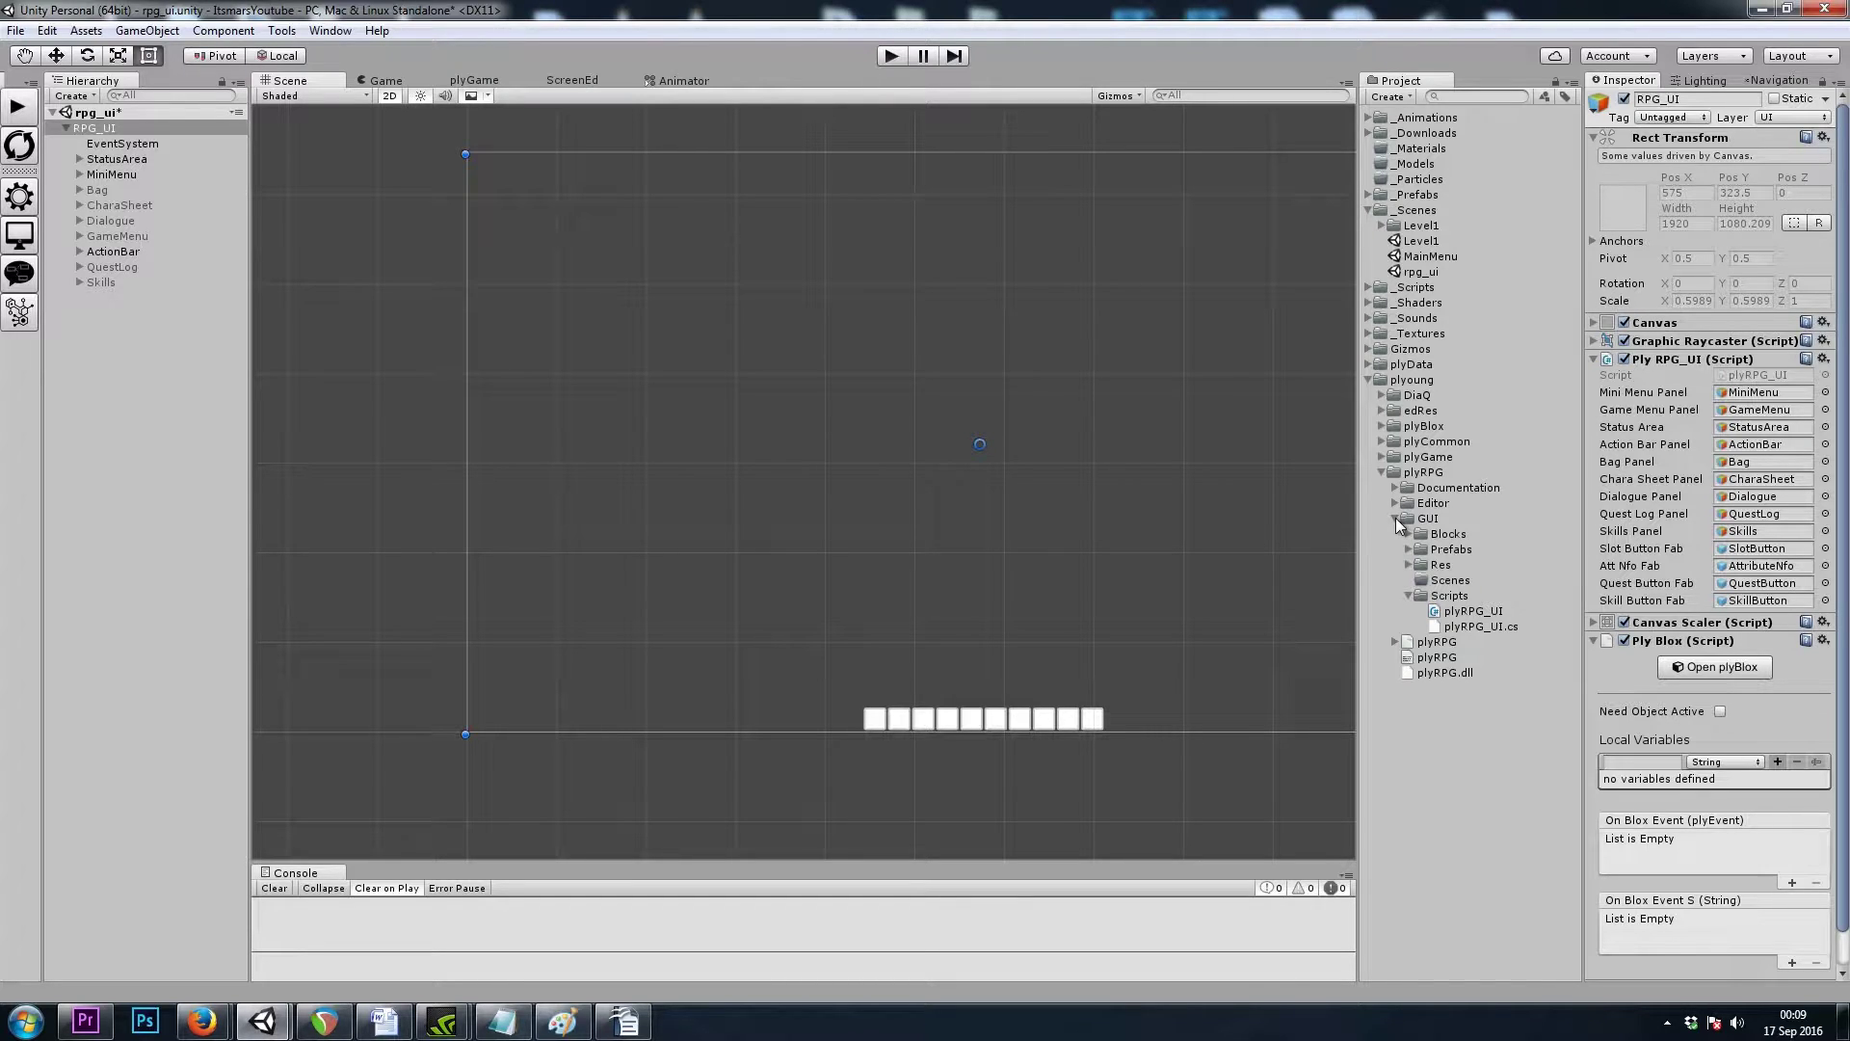
{"action": "left_click", "coordinate": [1379, 470]}
{"action": "left_click", "coordinate": [1370, 380]}
{"action": "left_click", "coordinate": [1370, 333]}
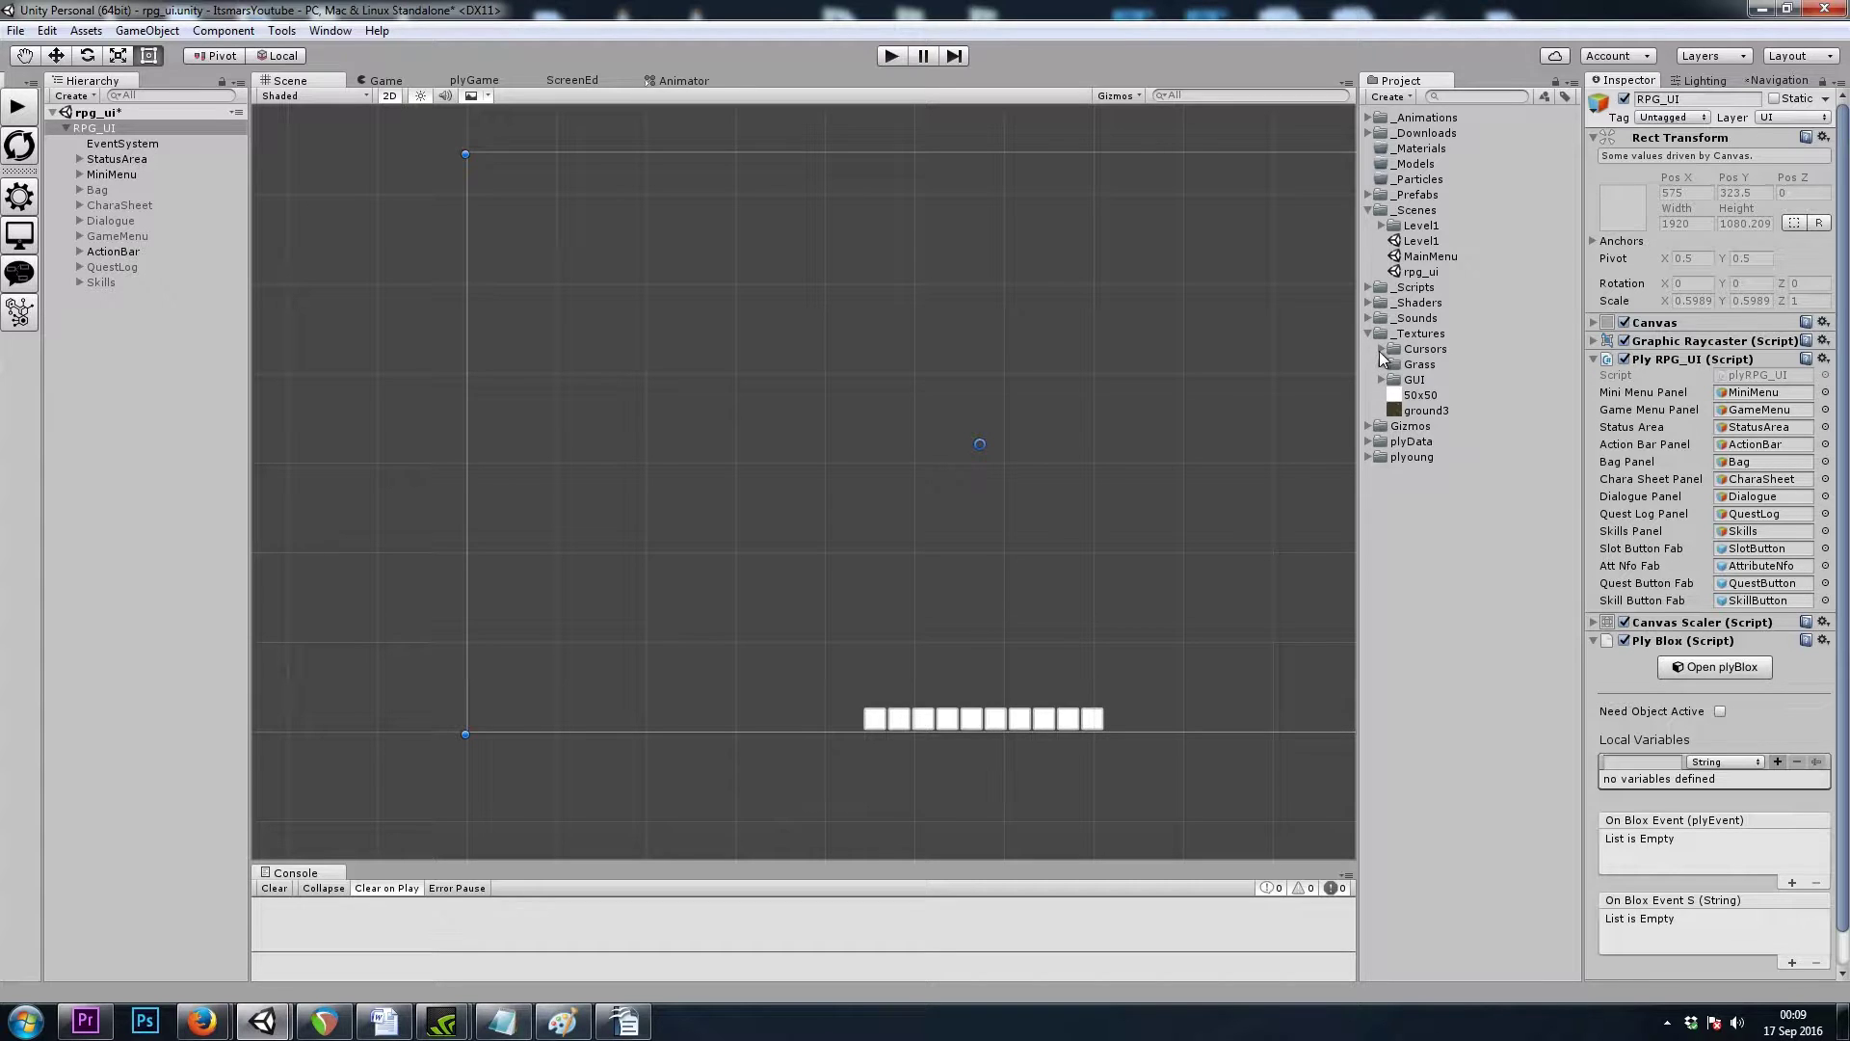
{"action": "left_click", "coordinate": [1383, 379]}
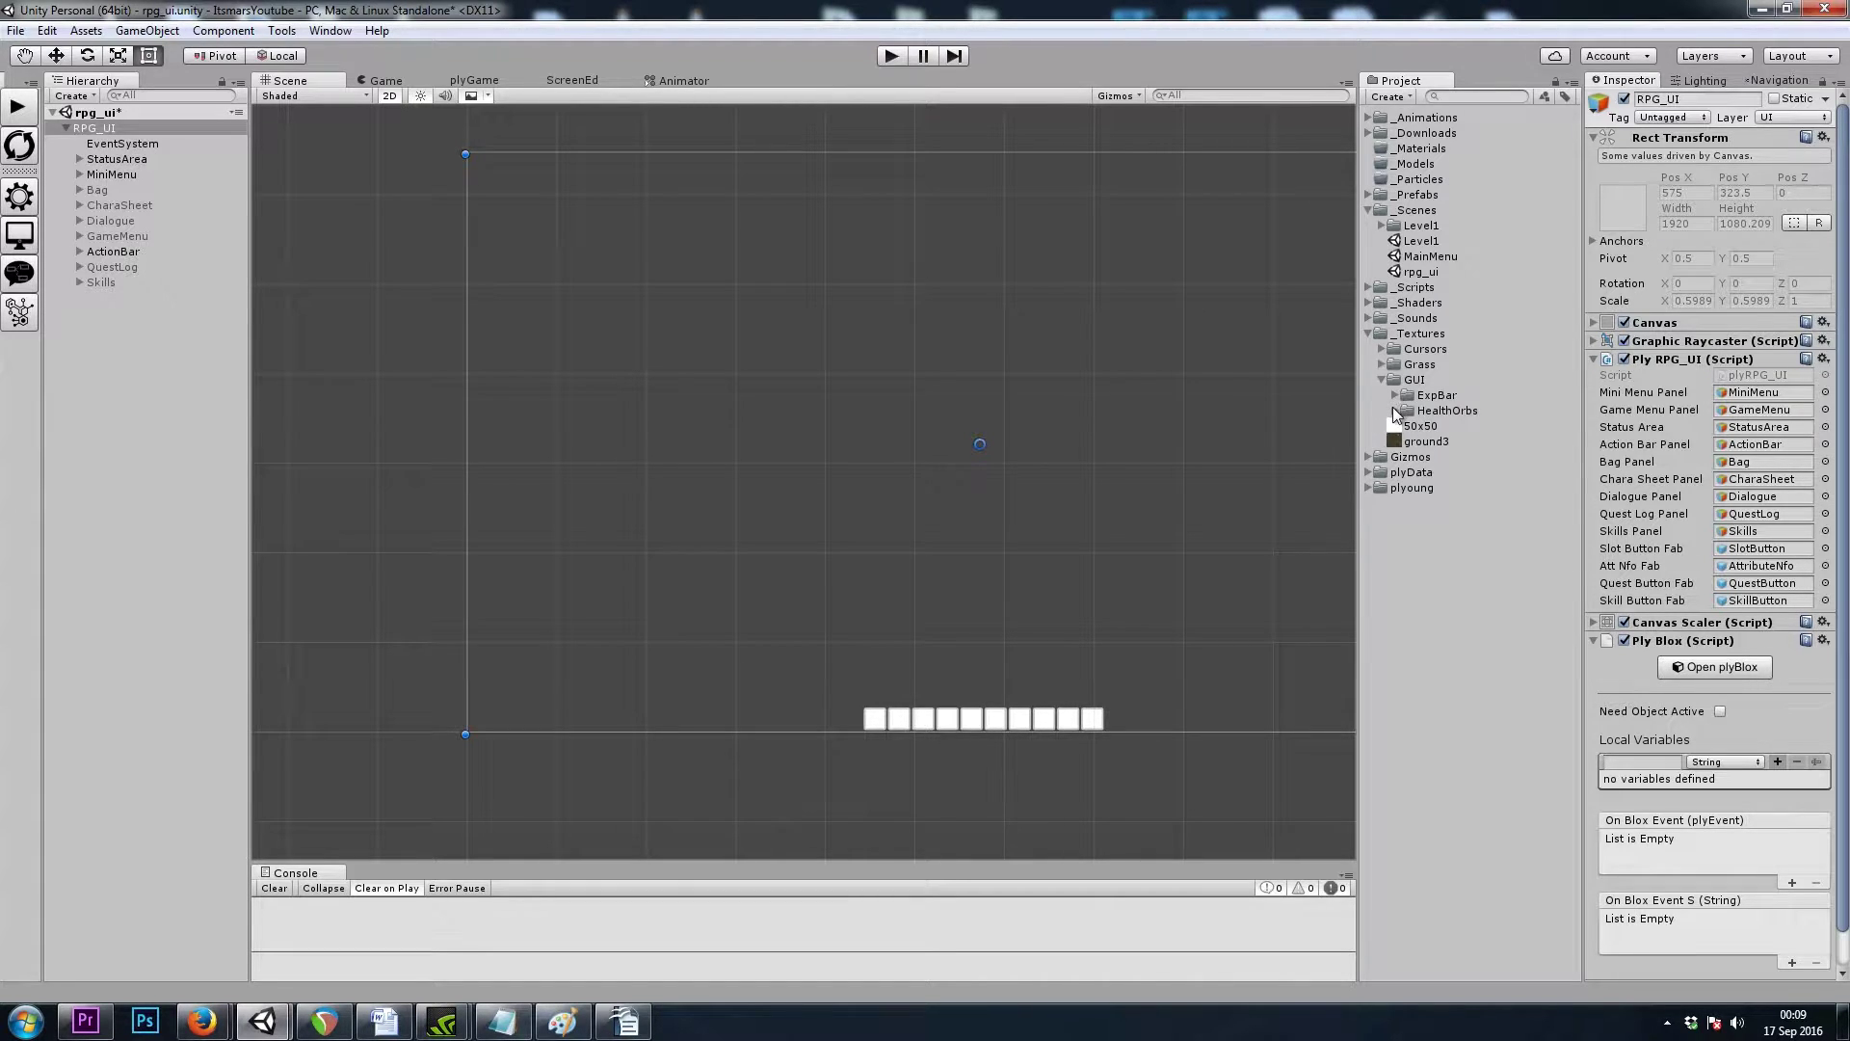
{"action": "left_click", "coordinate": [1394, 410]}
Step: Set itsmars_orb_back1 through itsmars_orb_shadow to Sprite (2D and UI) and apply
{"action": "left_click", "coordinate": [1453, 430]}
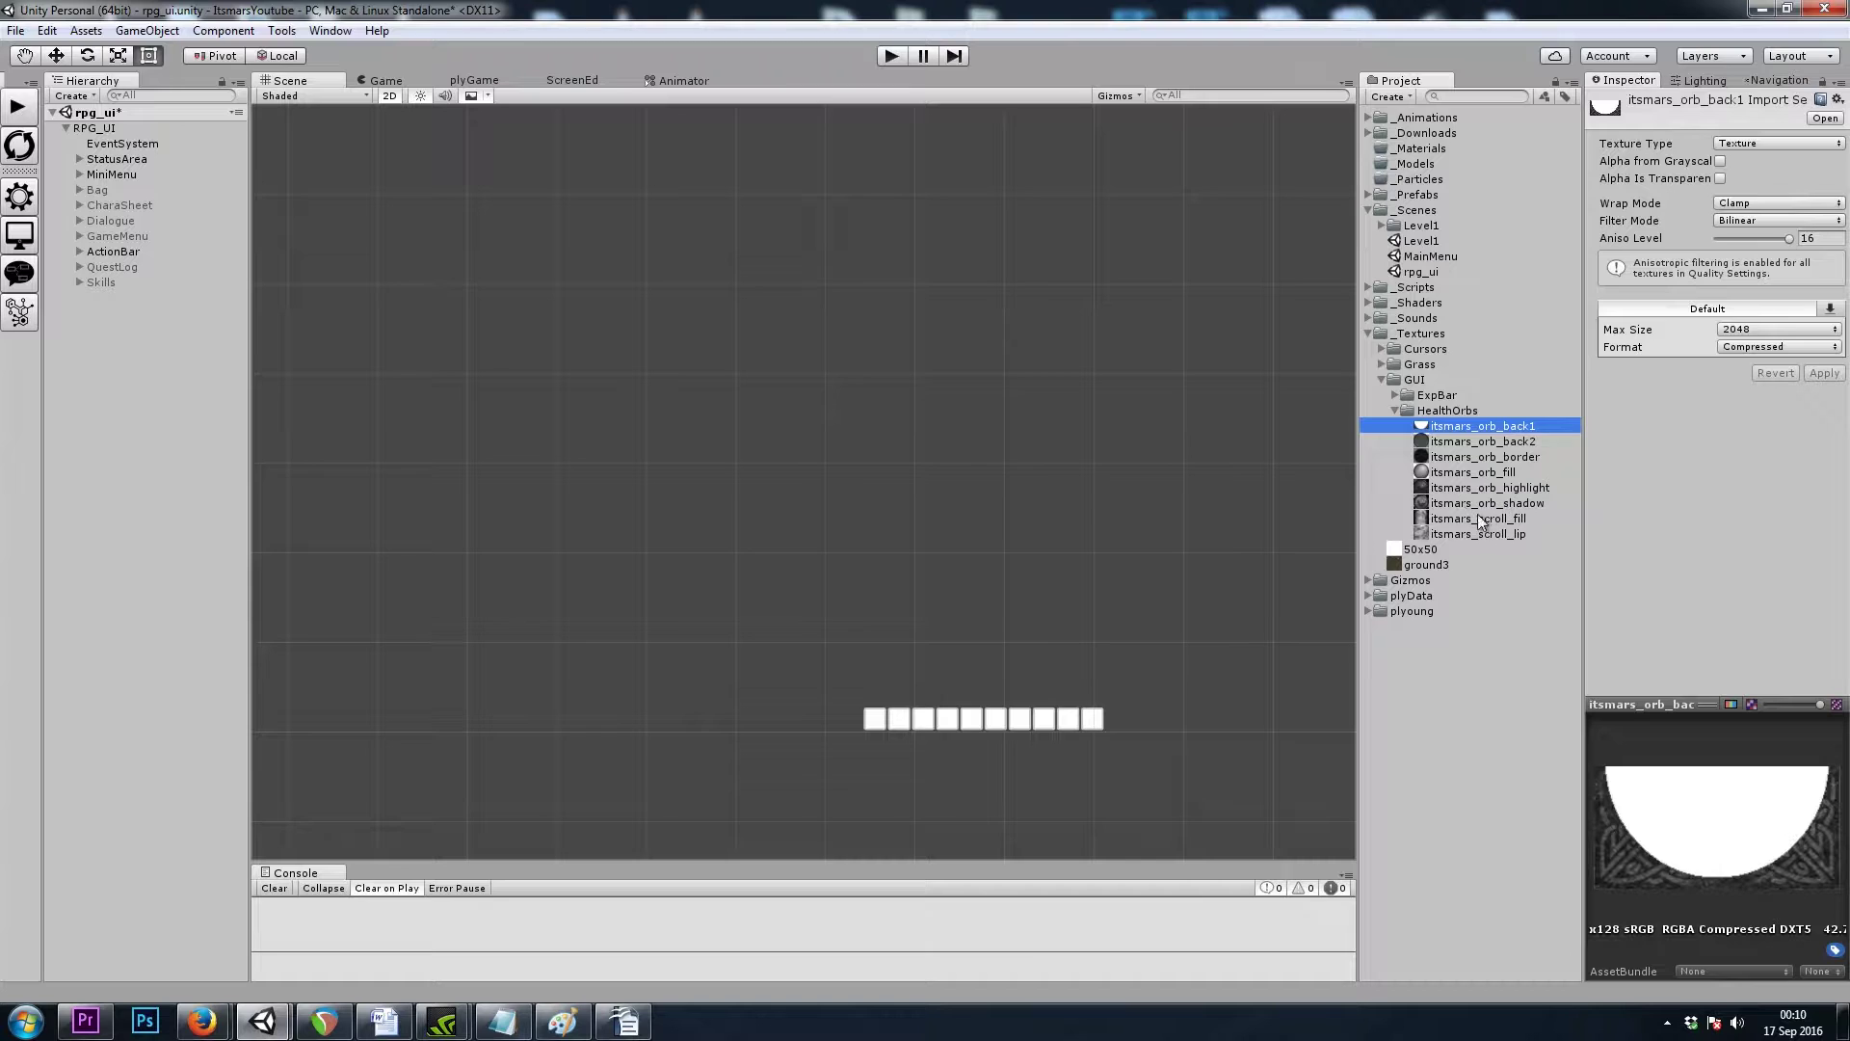
{"action": "left_click", "coordinate": [1496, 503], "text": "shift"}
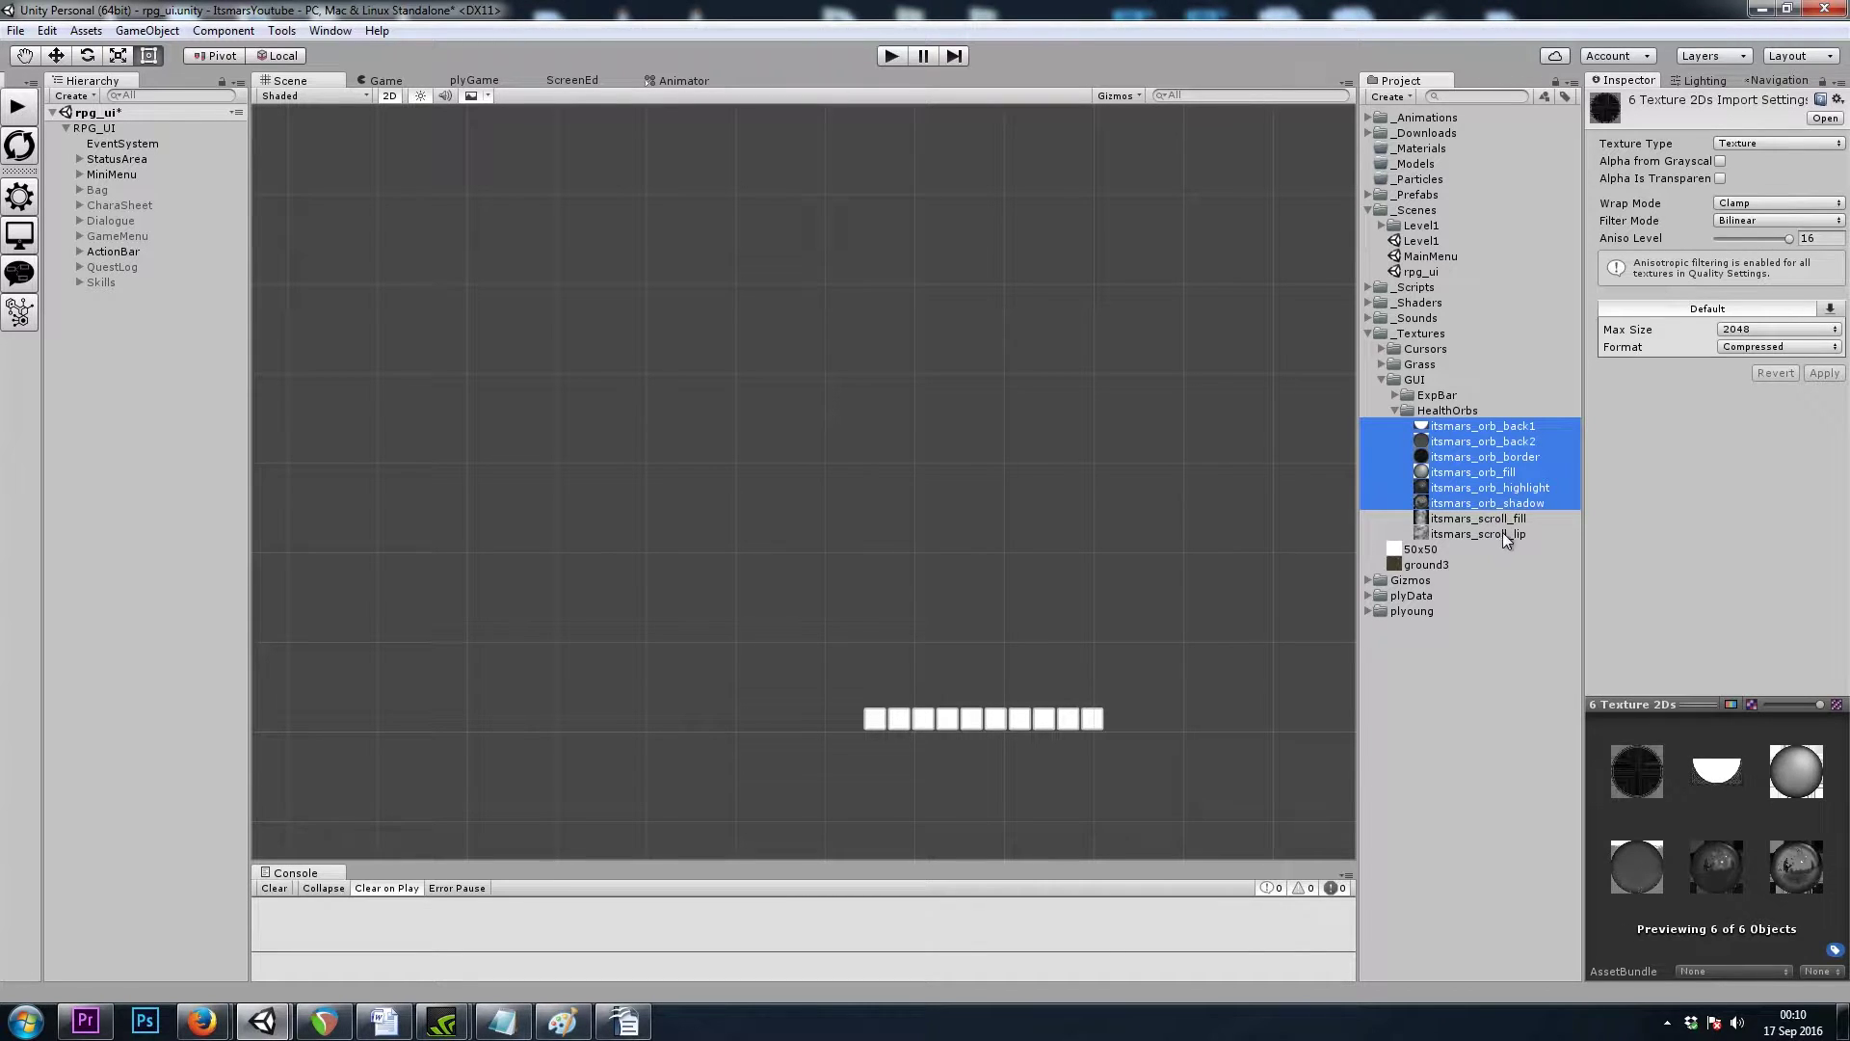
{"action": "left_click", "coordinate": [1759, 143]}
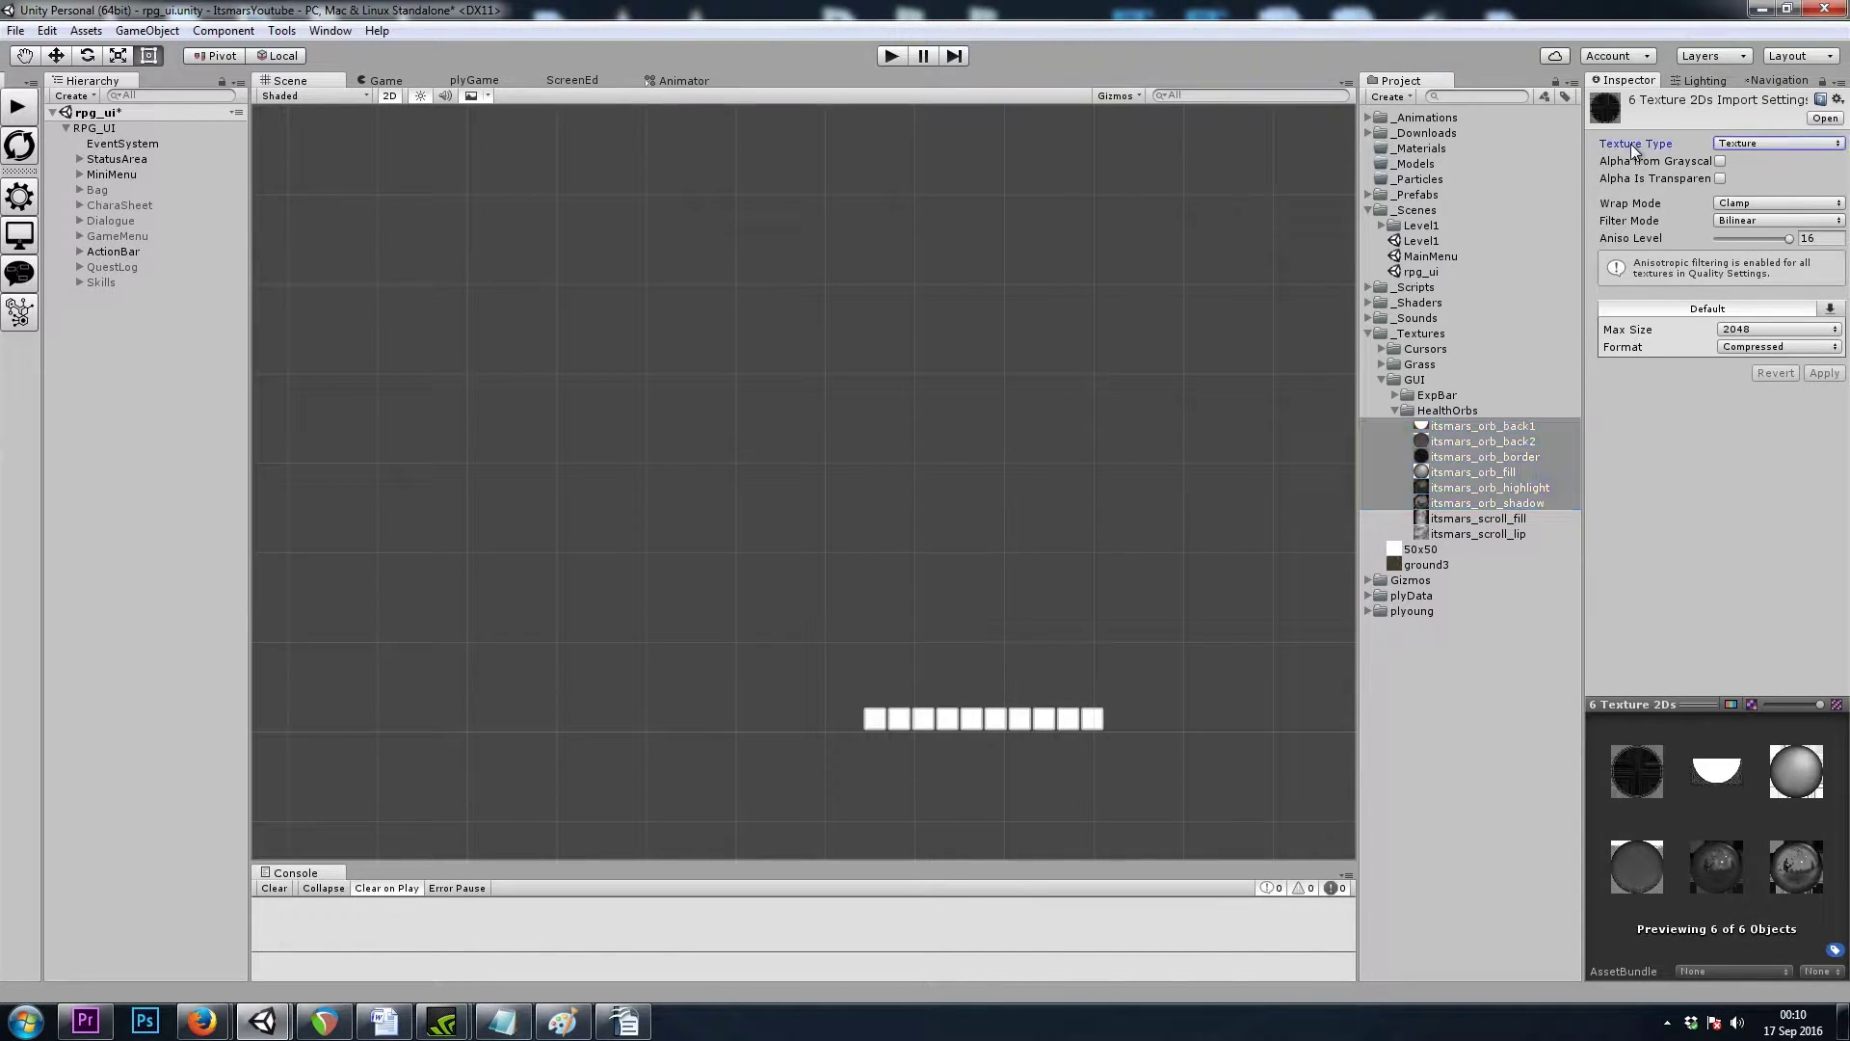
{"action": "left_click", "coordinate": [1725, 227]}
{"action": "left_click", "coordinate": [1820, 373]}
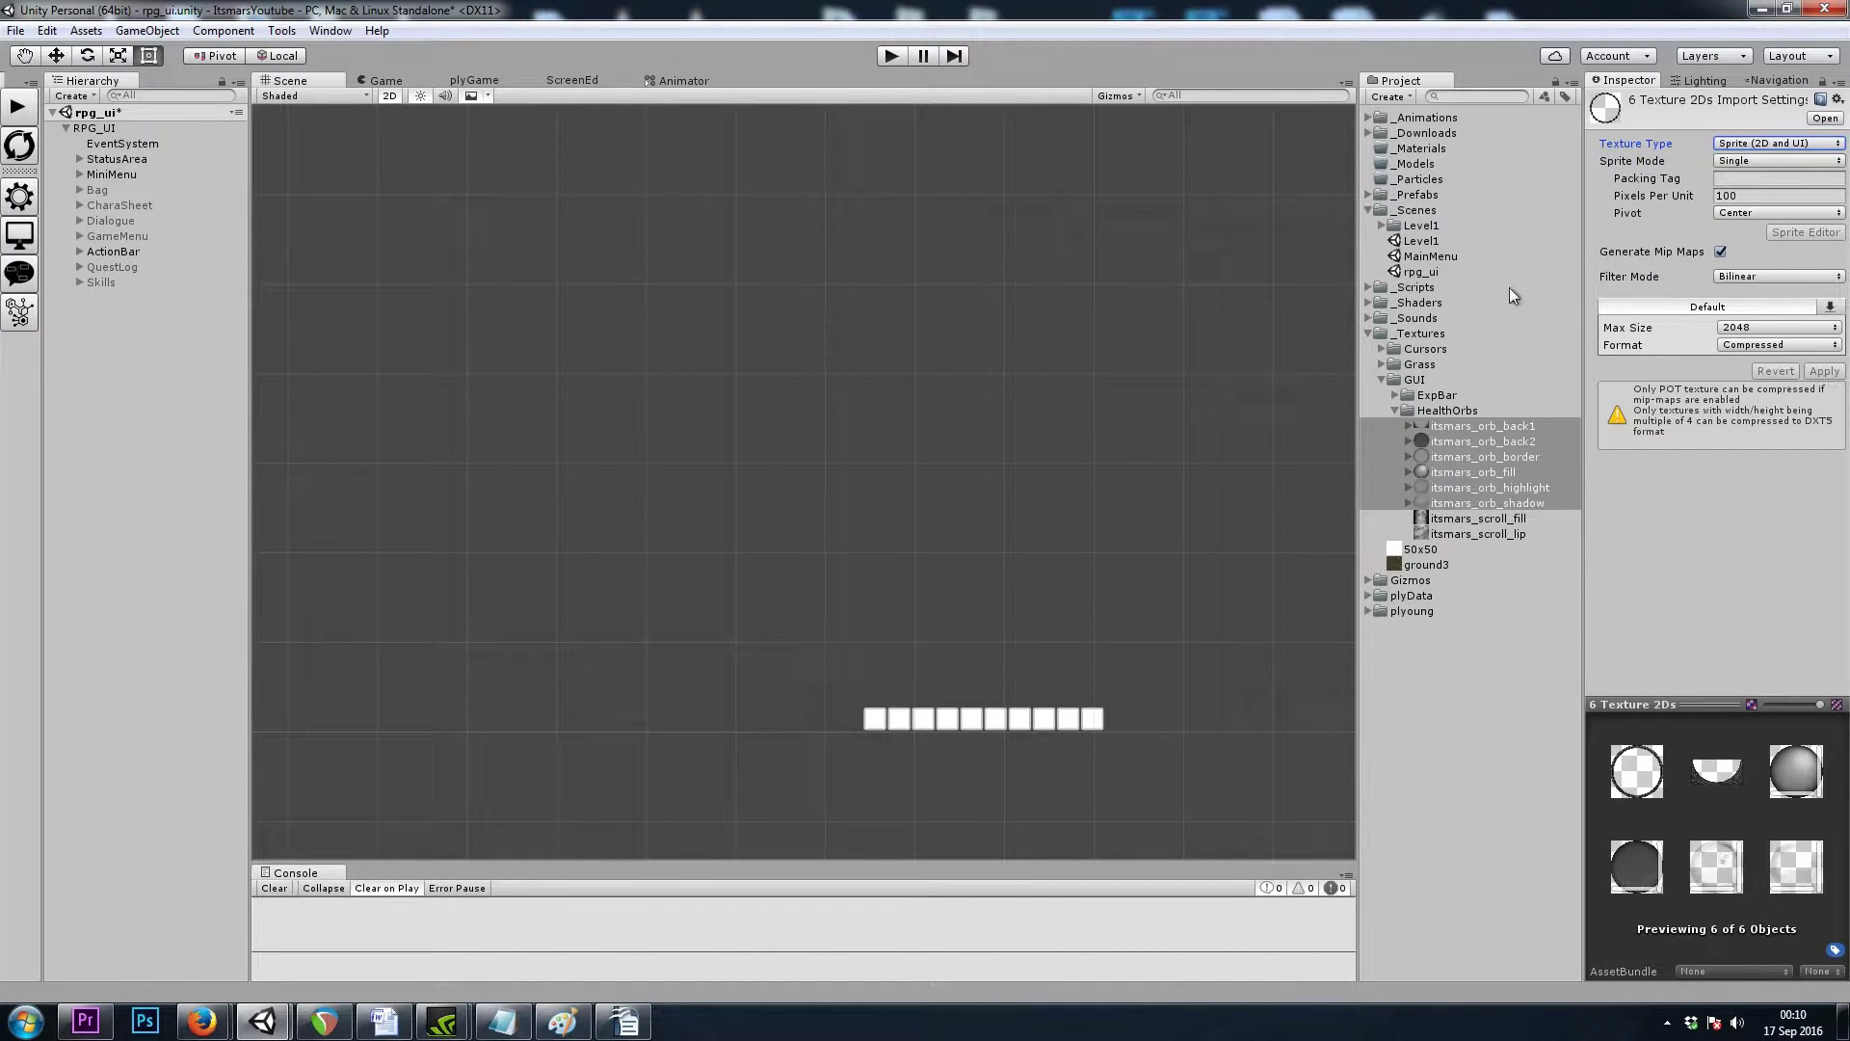
{"action": "left_click", "coordinate": [1470, 426]}
{"action": "left_click", "coordinate": [1470, 457]}
{"action": "left_click", "coordinate": [1470, 487]}
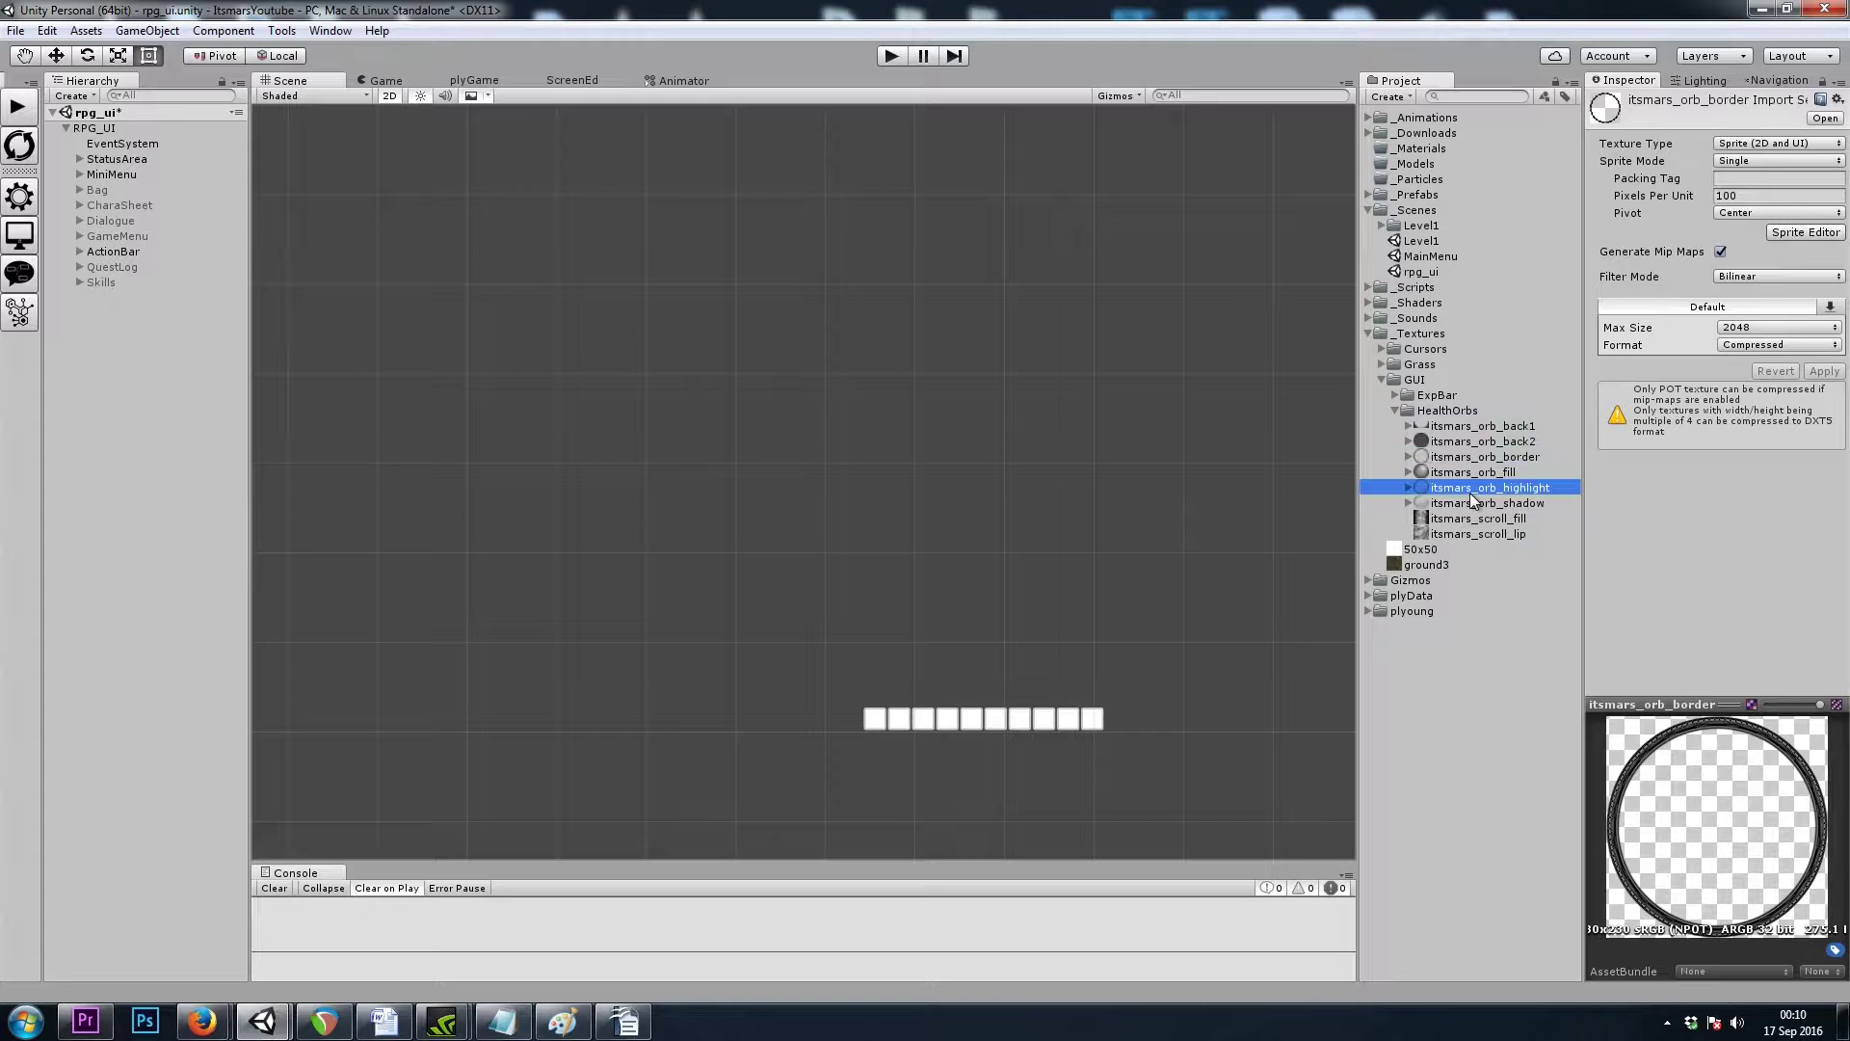
Step: Add a UI Image under RPG_UI using the itsmars_orb_back1 sprite
{"action": "left_click", "coordinate": [106, 136]}
{"action": "middle_click_drag", "start_coordinate": [685, 694], "coordinate": [871, 591]}
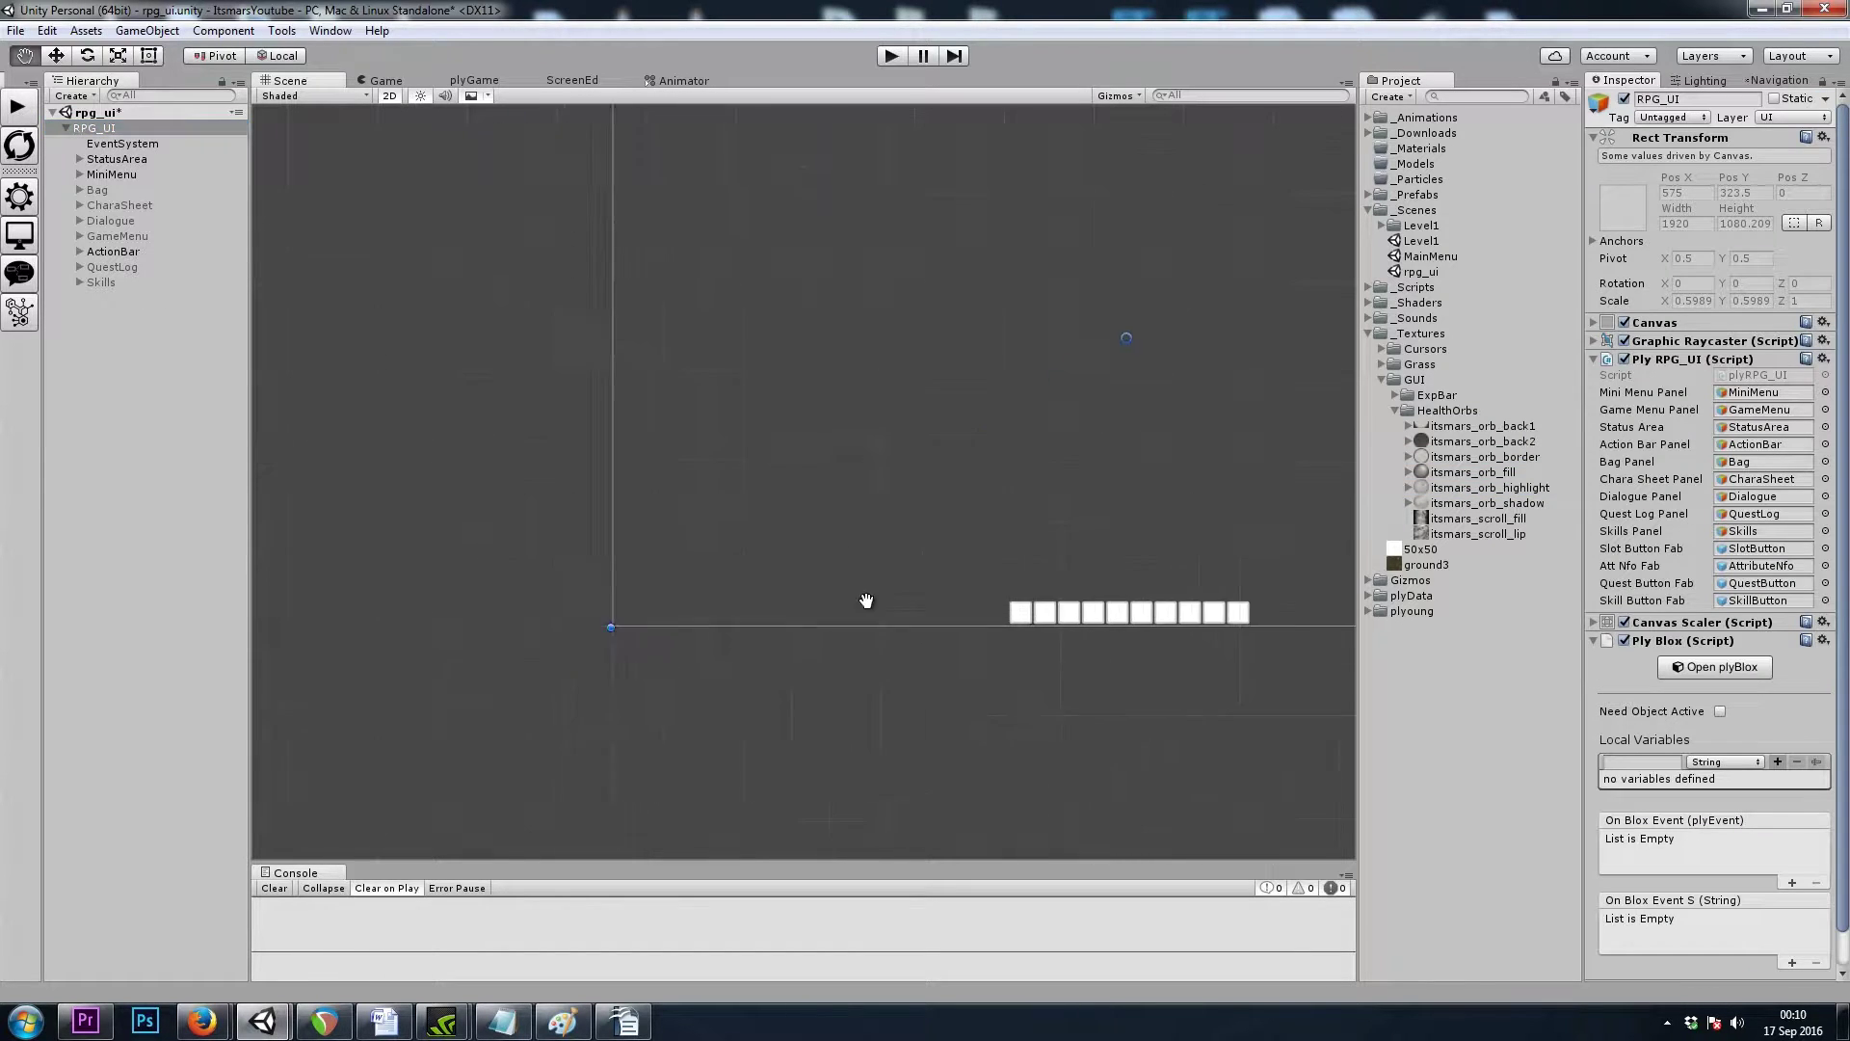
{"action": "middle_click_drag", "start_coordinate": [835, 385], "coordinate": [654, 429]}
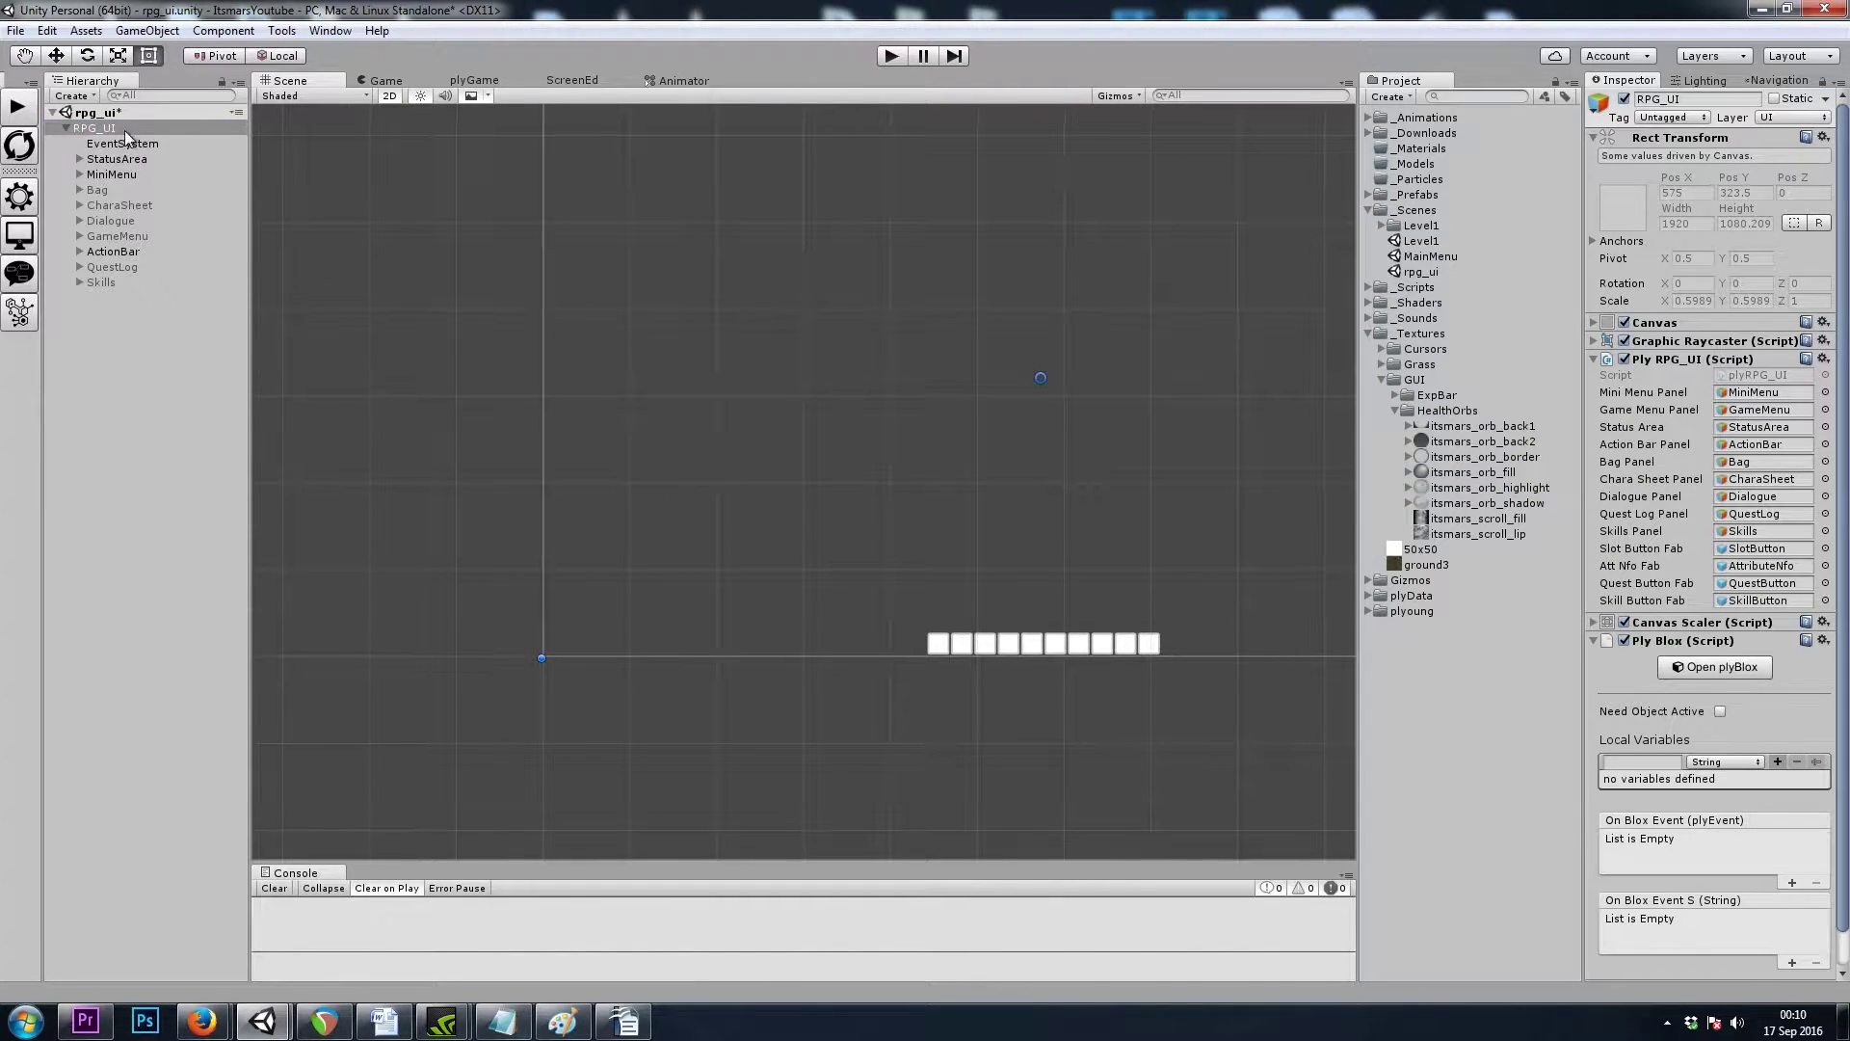
{"action": "right_click", "coordinate": [101, 132]}
{"action": "mouse_move", "coordinate": [159, 400]}
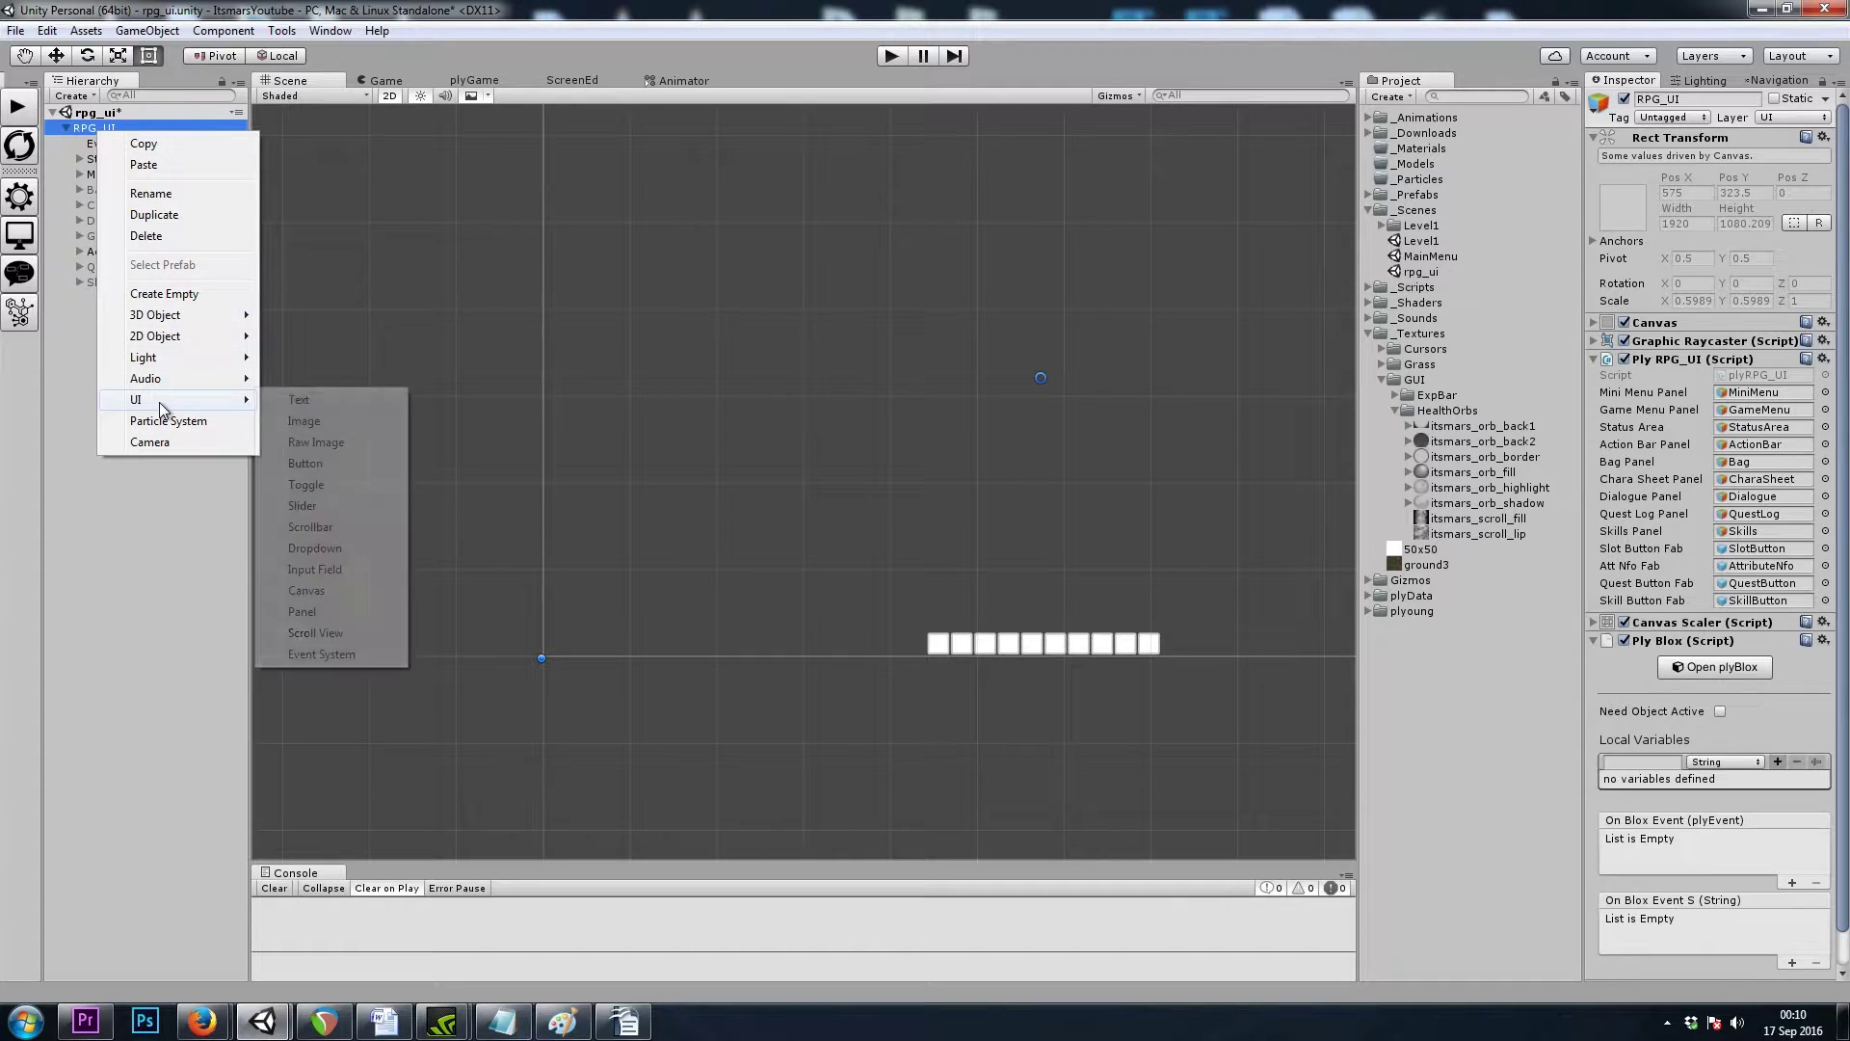
{"action": "left_click", "coordinate": [337, 422]}
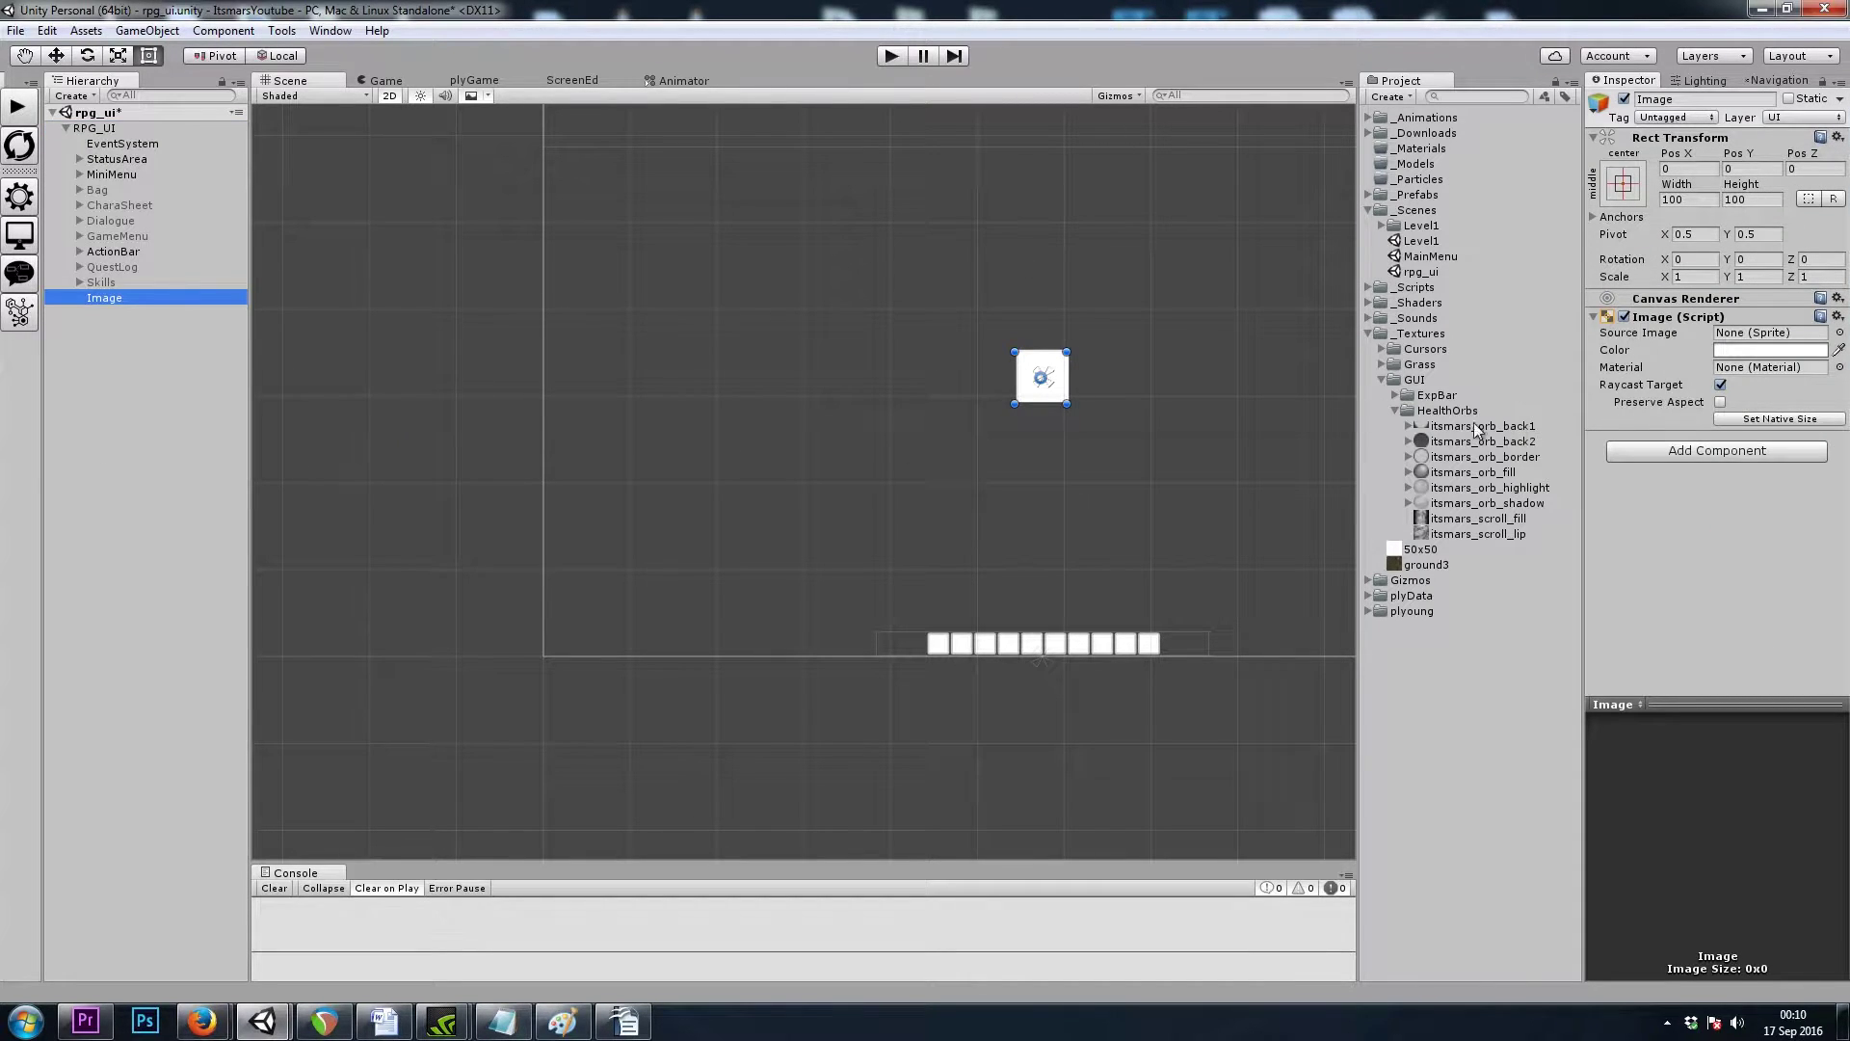
{"action": "left_click_drag", "start_coordinate": [1455, 429], "coordinate": [1765, 333]}
{"action": "key", "text": "f"}
{"action": "scroll", "coordinate": [983, 439], "scroll_direction": "up", "scroll_amount": 3}
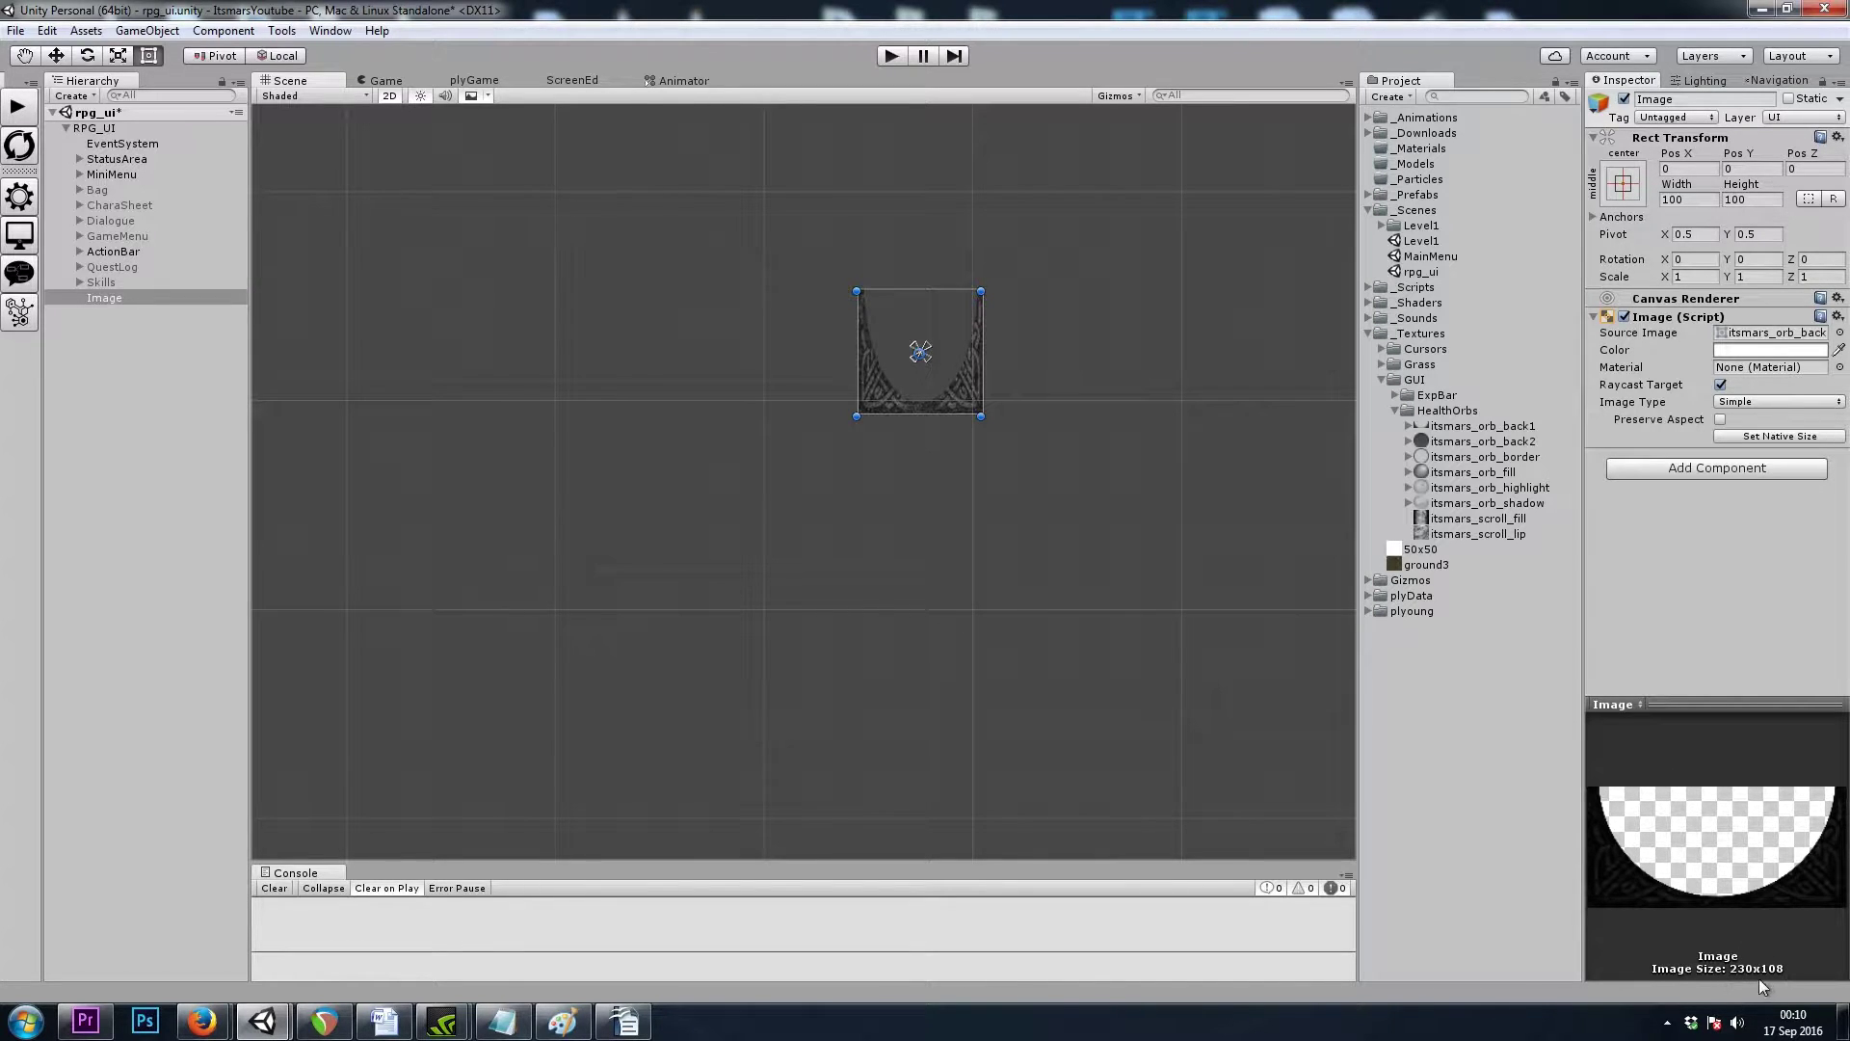
Step: Size the image 230×108 and anchor it bottom-left with matching pivot
{"action": "left_click", "coordinate": [1682, 199]}
{"action": "type", "text": "230"}
{"action": "key", "text": "Tab"}
{"action": "type", "text": "108"}
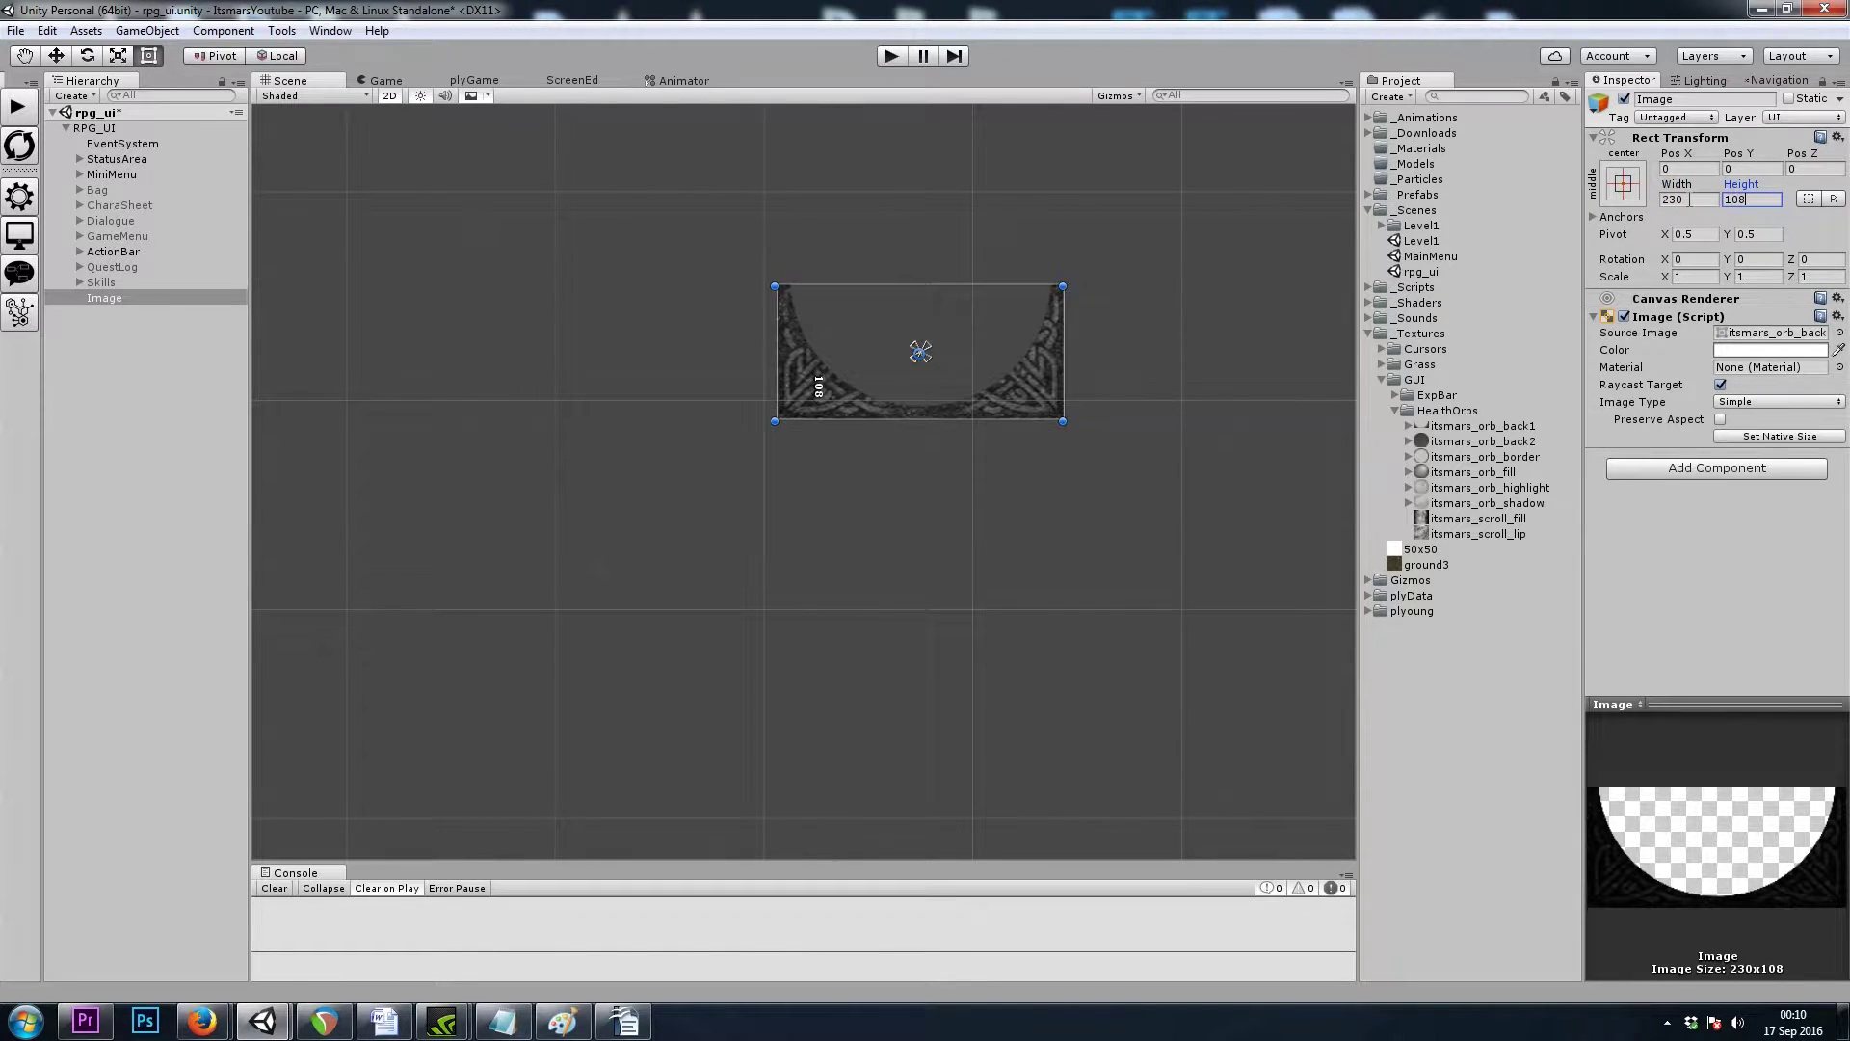
{"action": "scroll", "coordinate": [738, 626], "scroll_direction": "down", "scroll_amount": 4}
{"action": "middle_click_drag", "start_coordinate": [738, 626], "coordinate": [867, 524]}
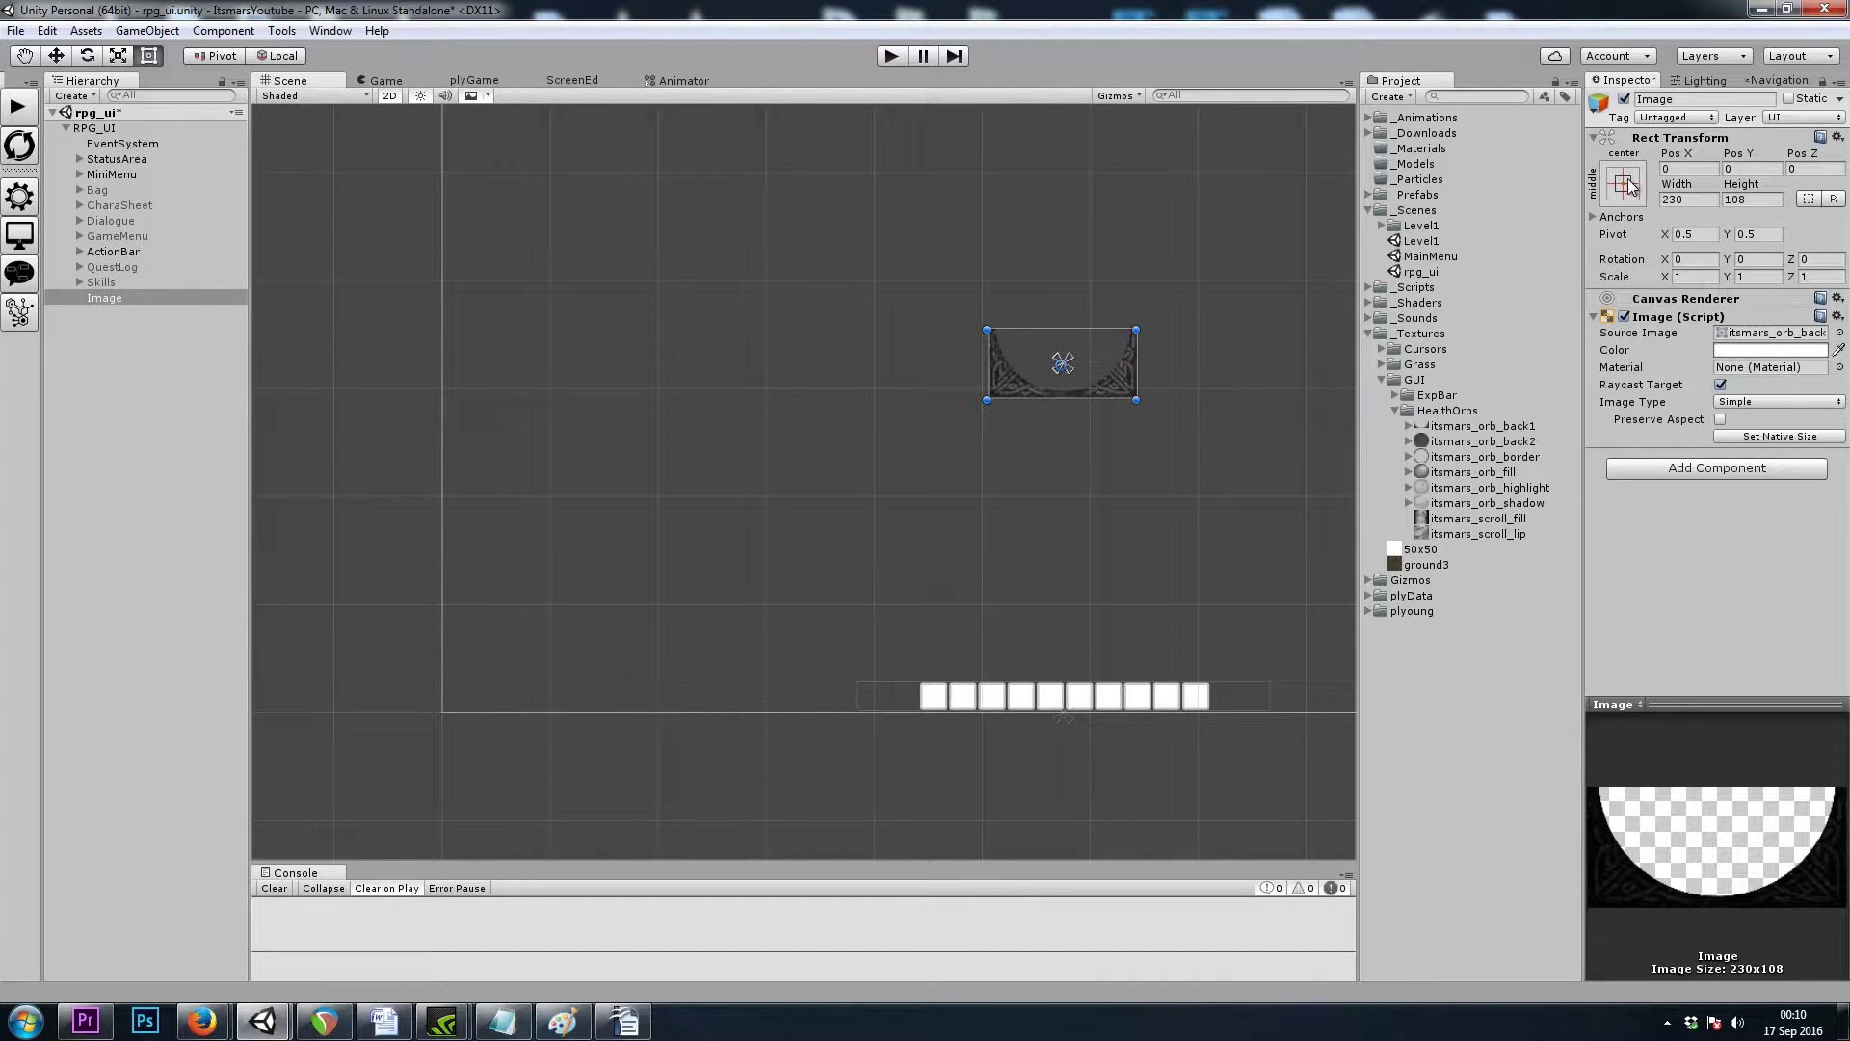
{"action": "left_click", "coordinate": [1624, 183]}
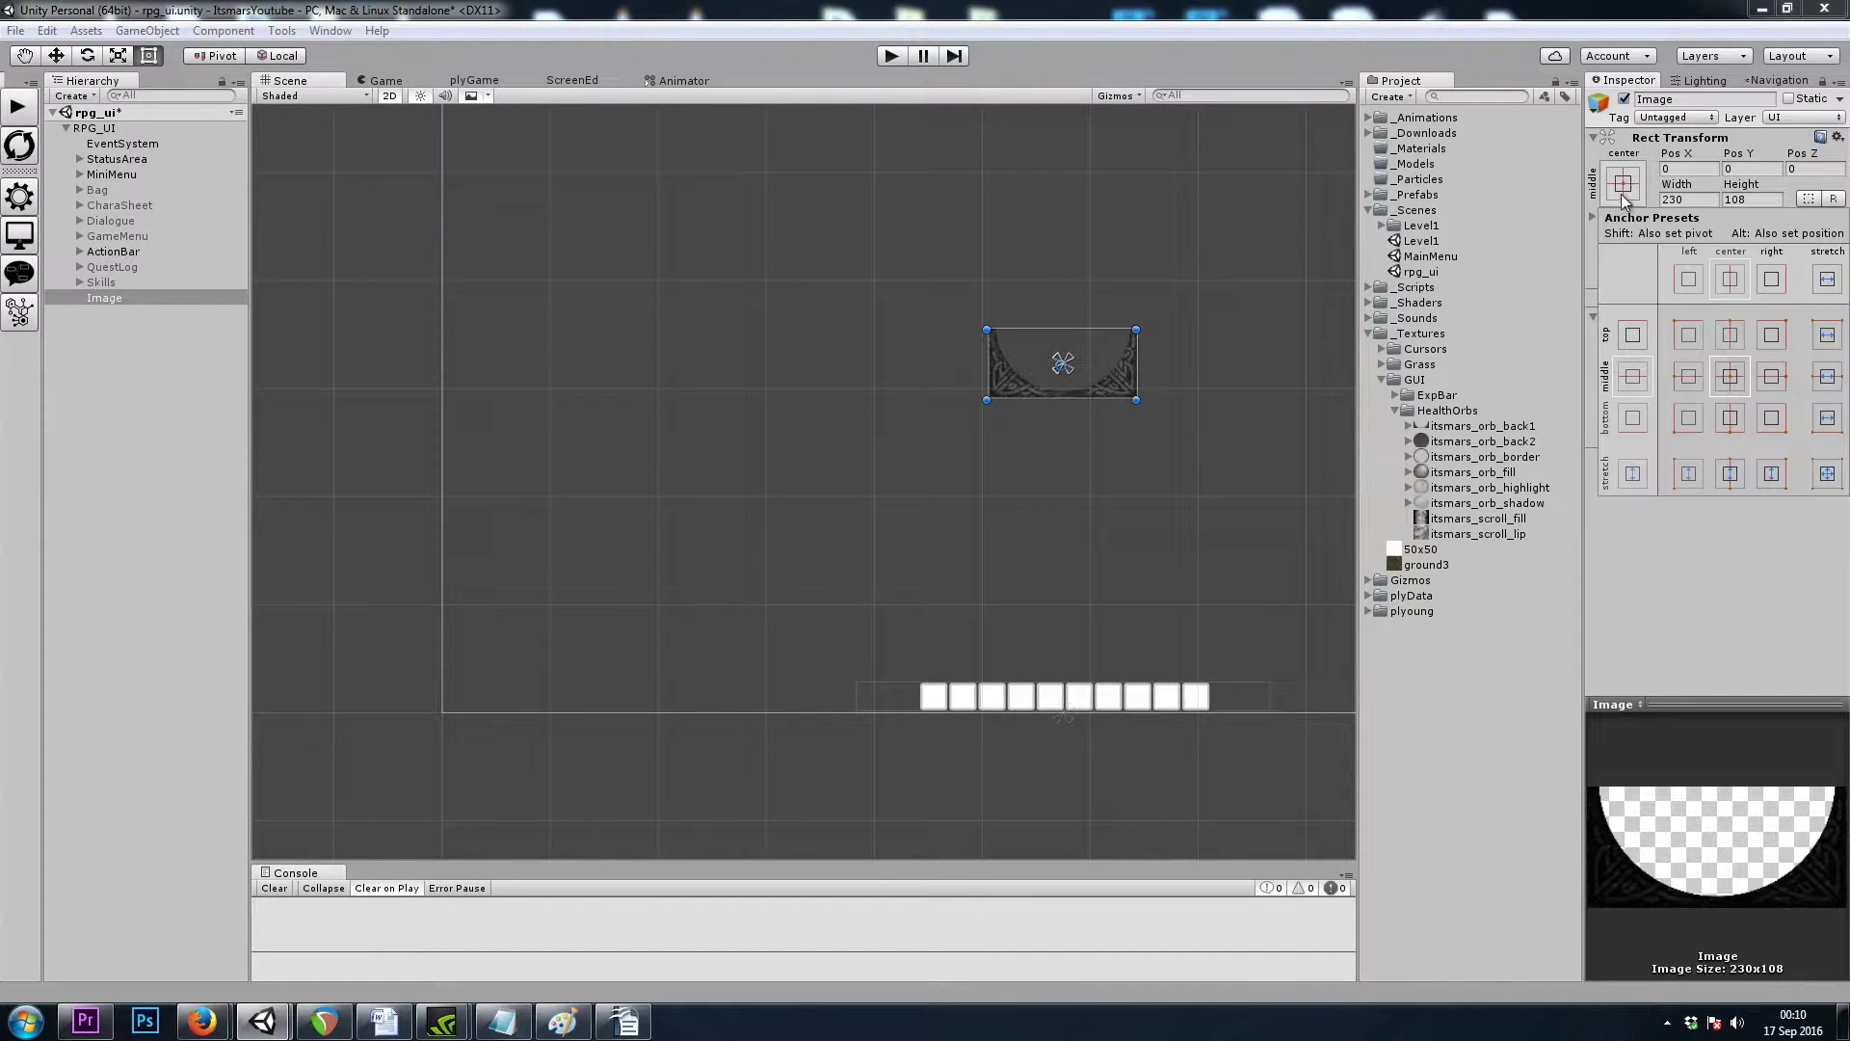
{"action": "key", "text": "shift"}
{"action": "left_click", "coordinate": [1686, 421], "text": "alt+shift"}
Step: Rename the Image object to Health_Orb
{"action": "key", "text": "f"}
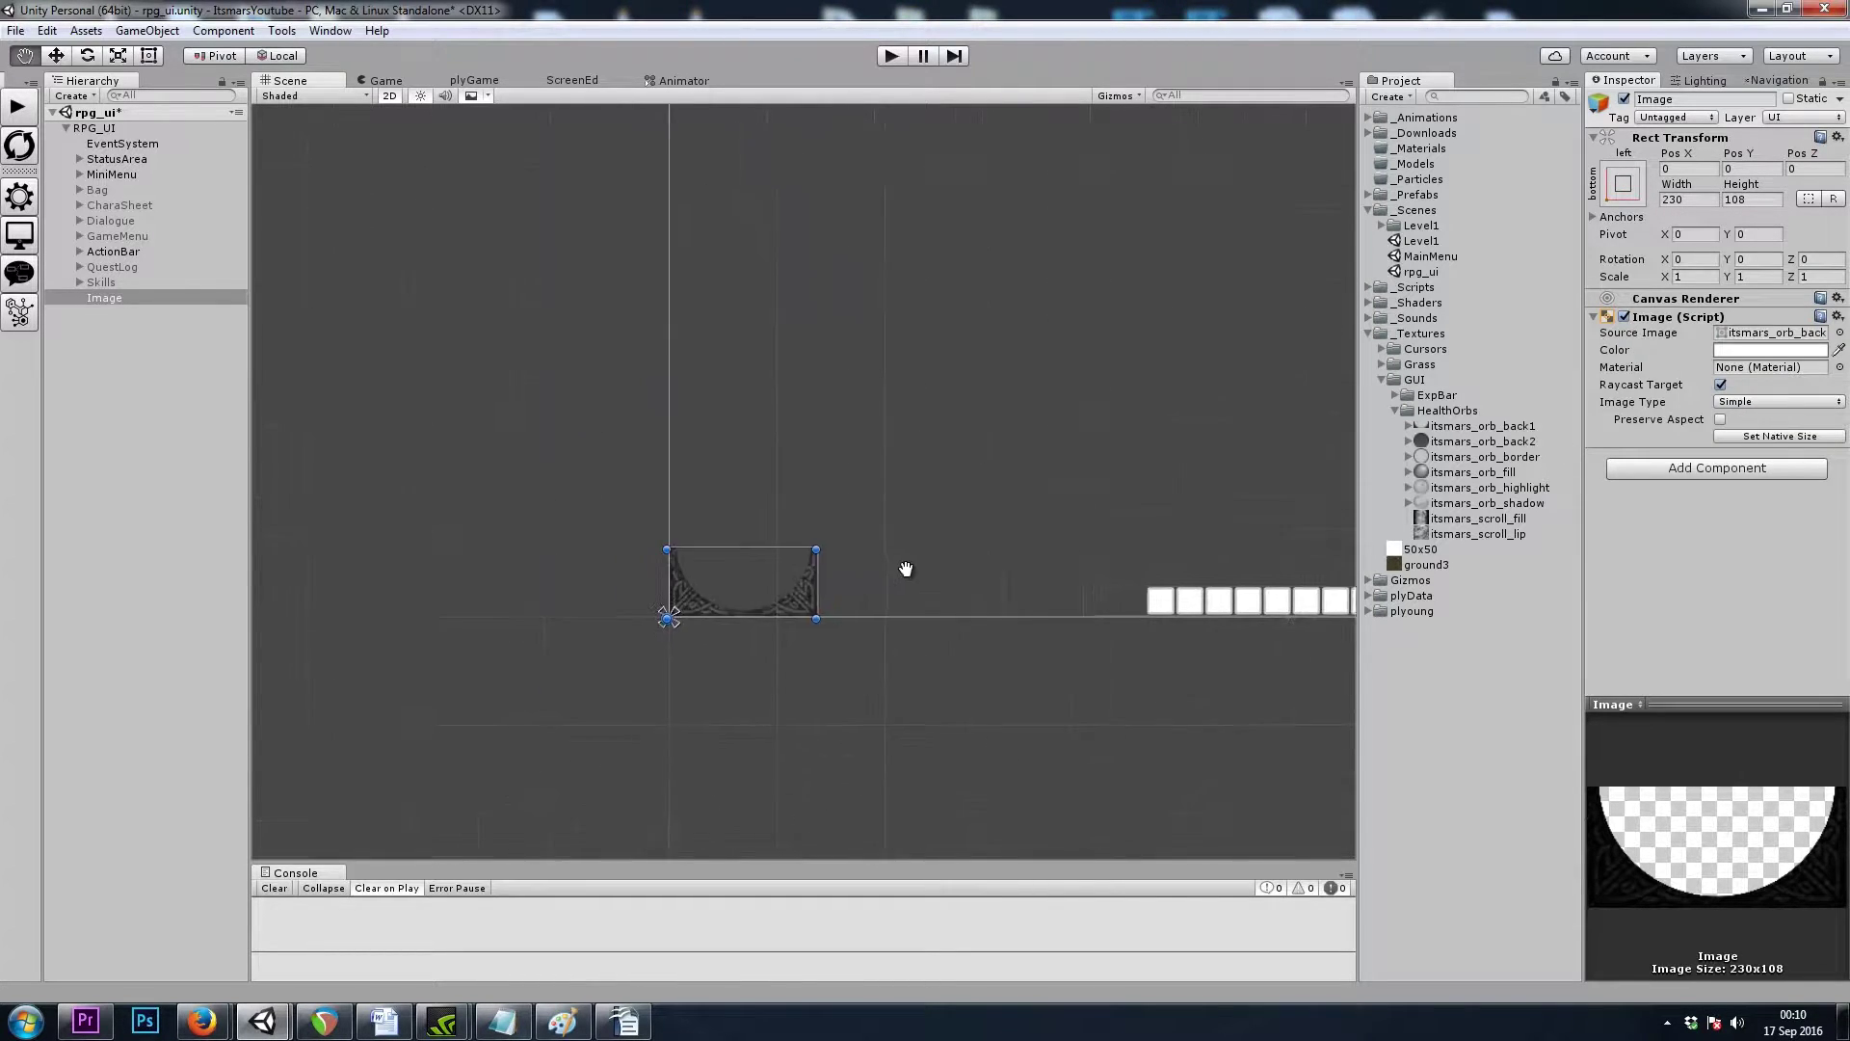
{"action": "left_click", "coordinate": [124, 300]}
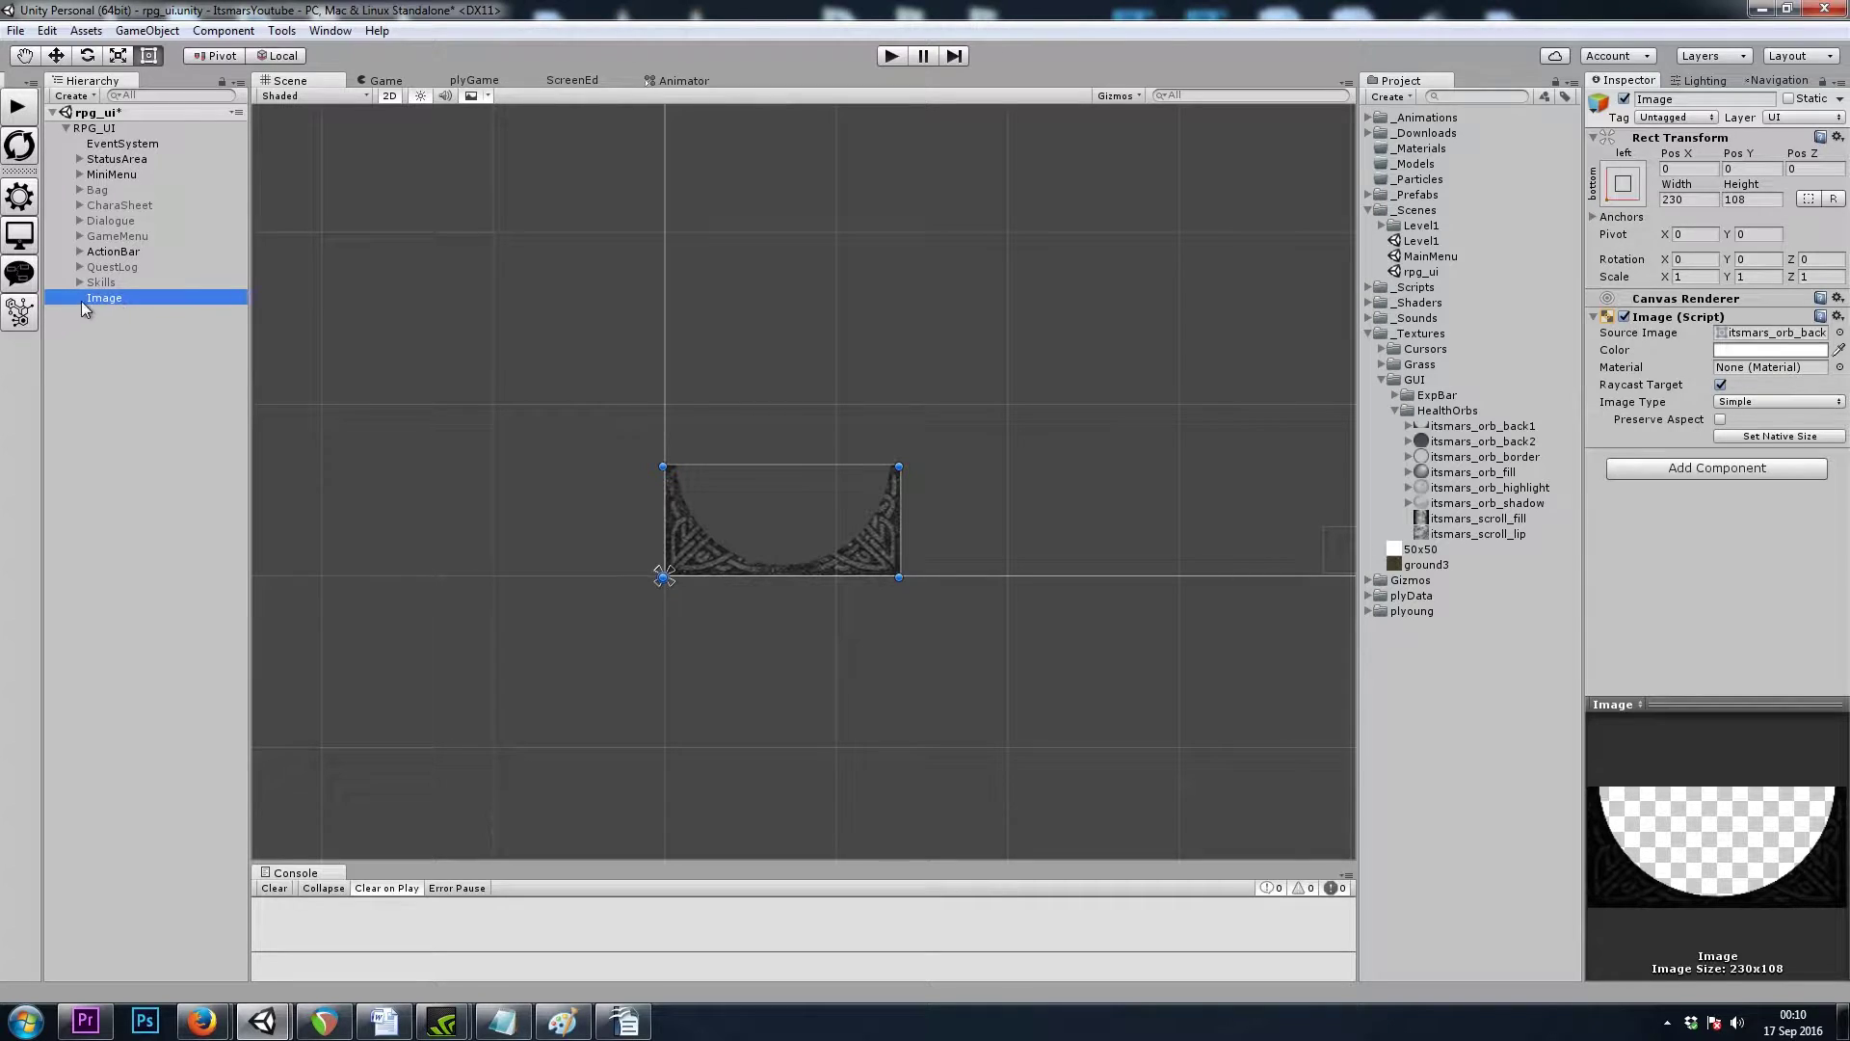
{"action": "left_click", "coordinate": [105, 300]}
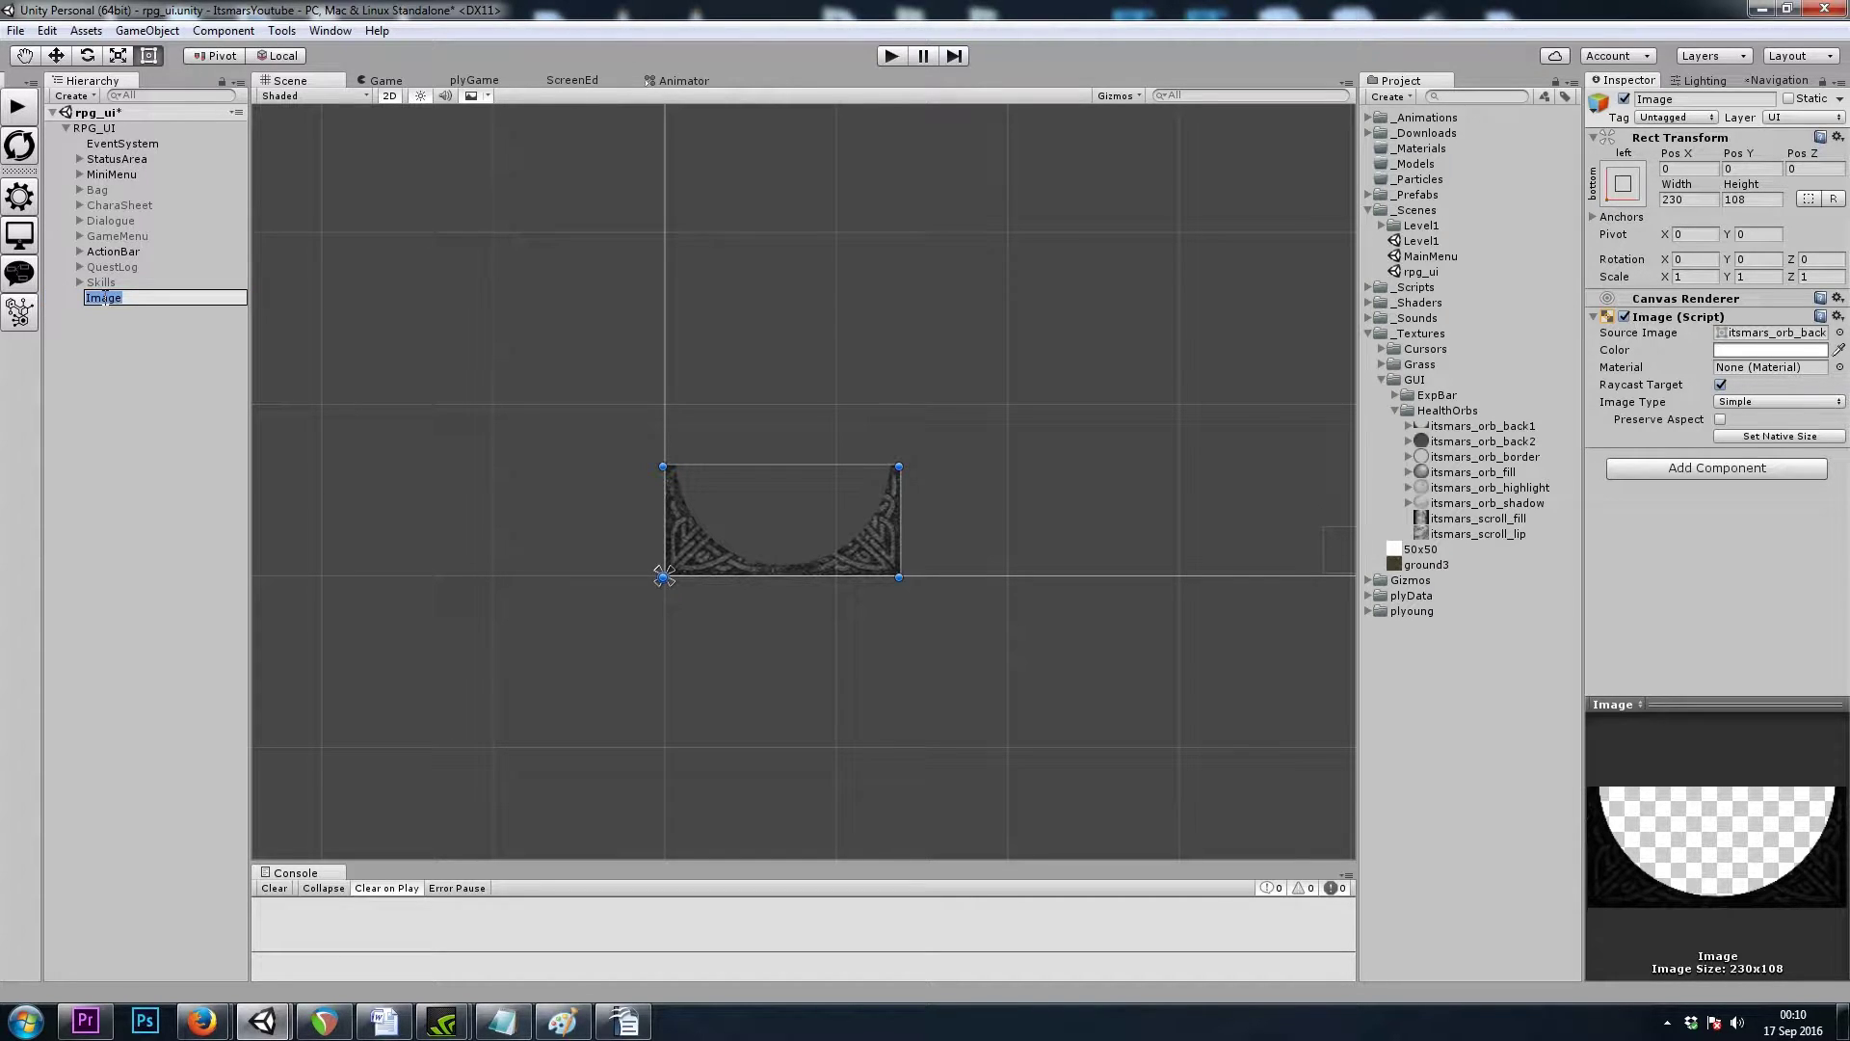
{"action": "type", "text": "Health_Orb"}
{"action": "key", "text": "Return"}
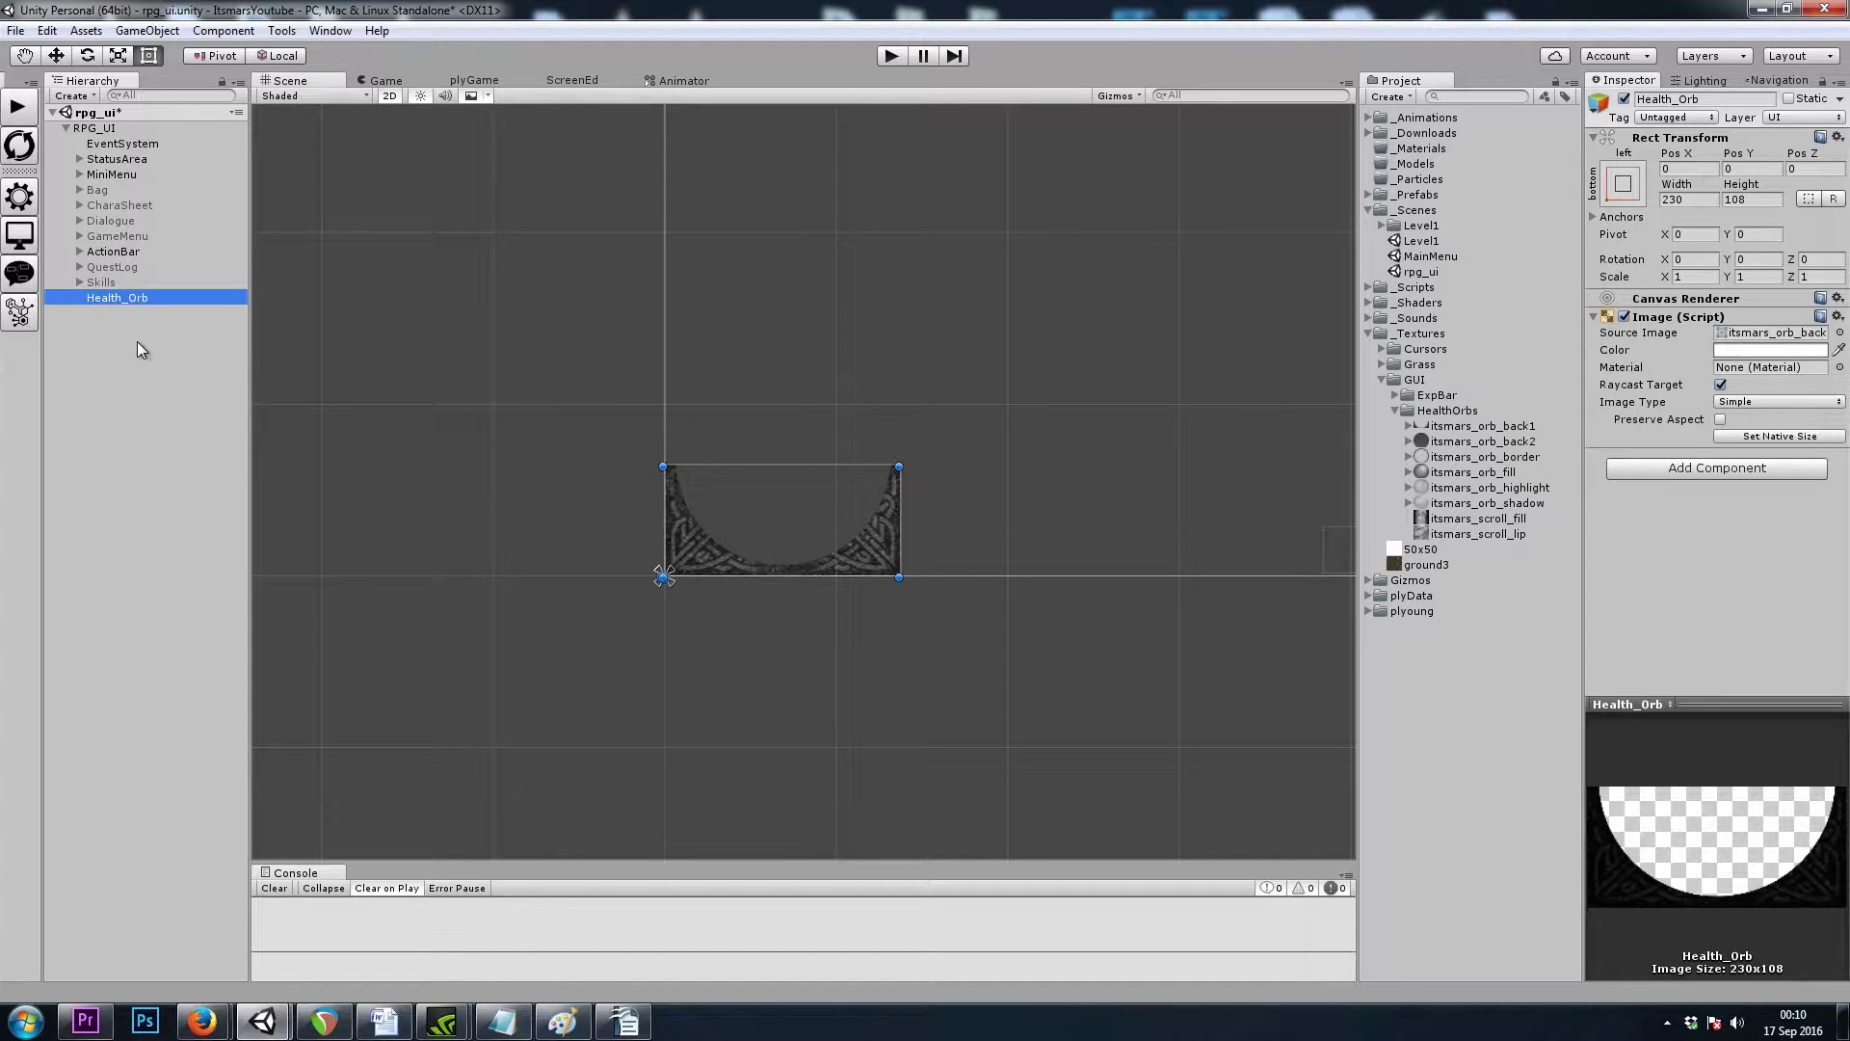
Step: Duplicate Health_Orb as its child, using itsmars_orb_back2 at 210×210
{"action": "key", "text": "ctrl+d"}
{"action": "left_click_drag", "start_coordinate": [133, 323], "coordinate": [120, 299]}
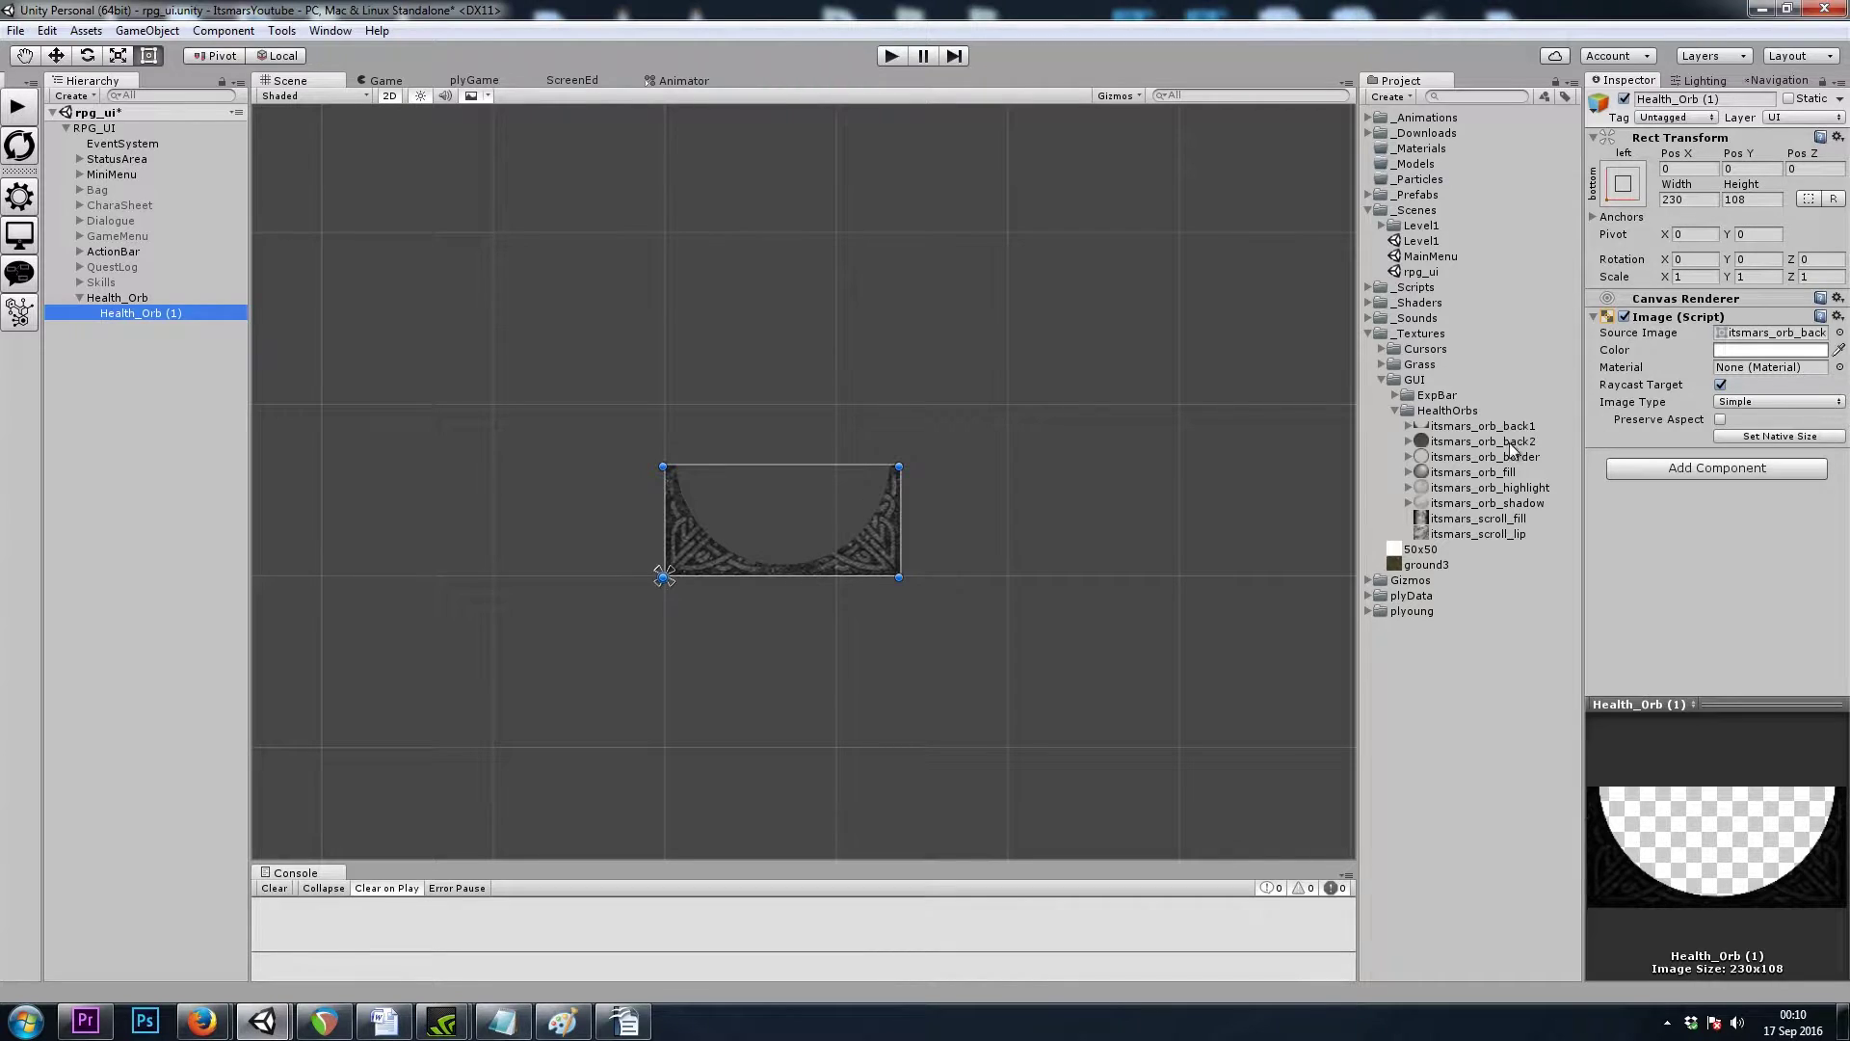
{"action": "left_click", "coordinate": [1499, 445]}
{"action": "left_click_drag", "start_coordinate": [1500, 445], "coordinate": [1756, 337]}
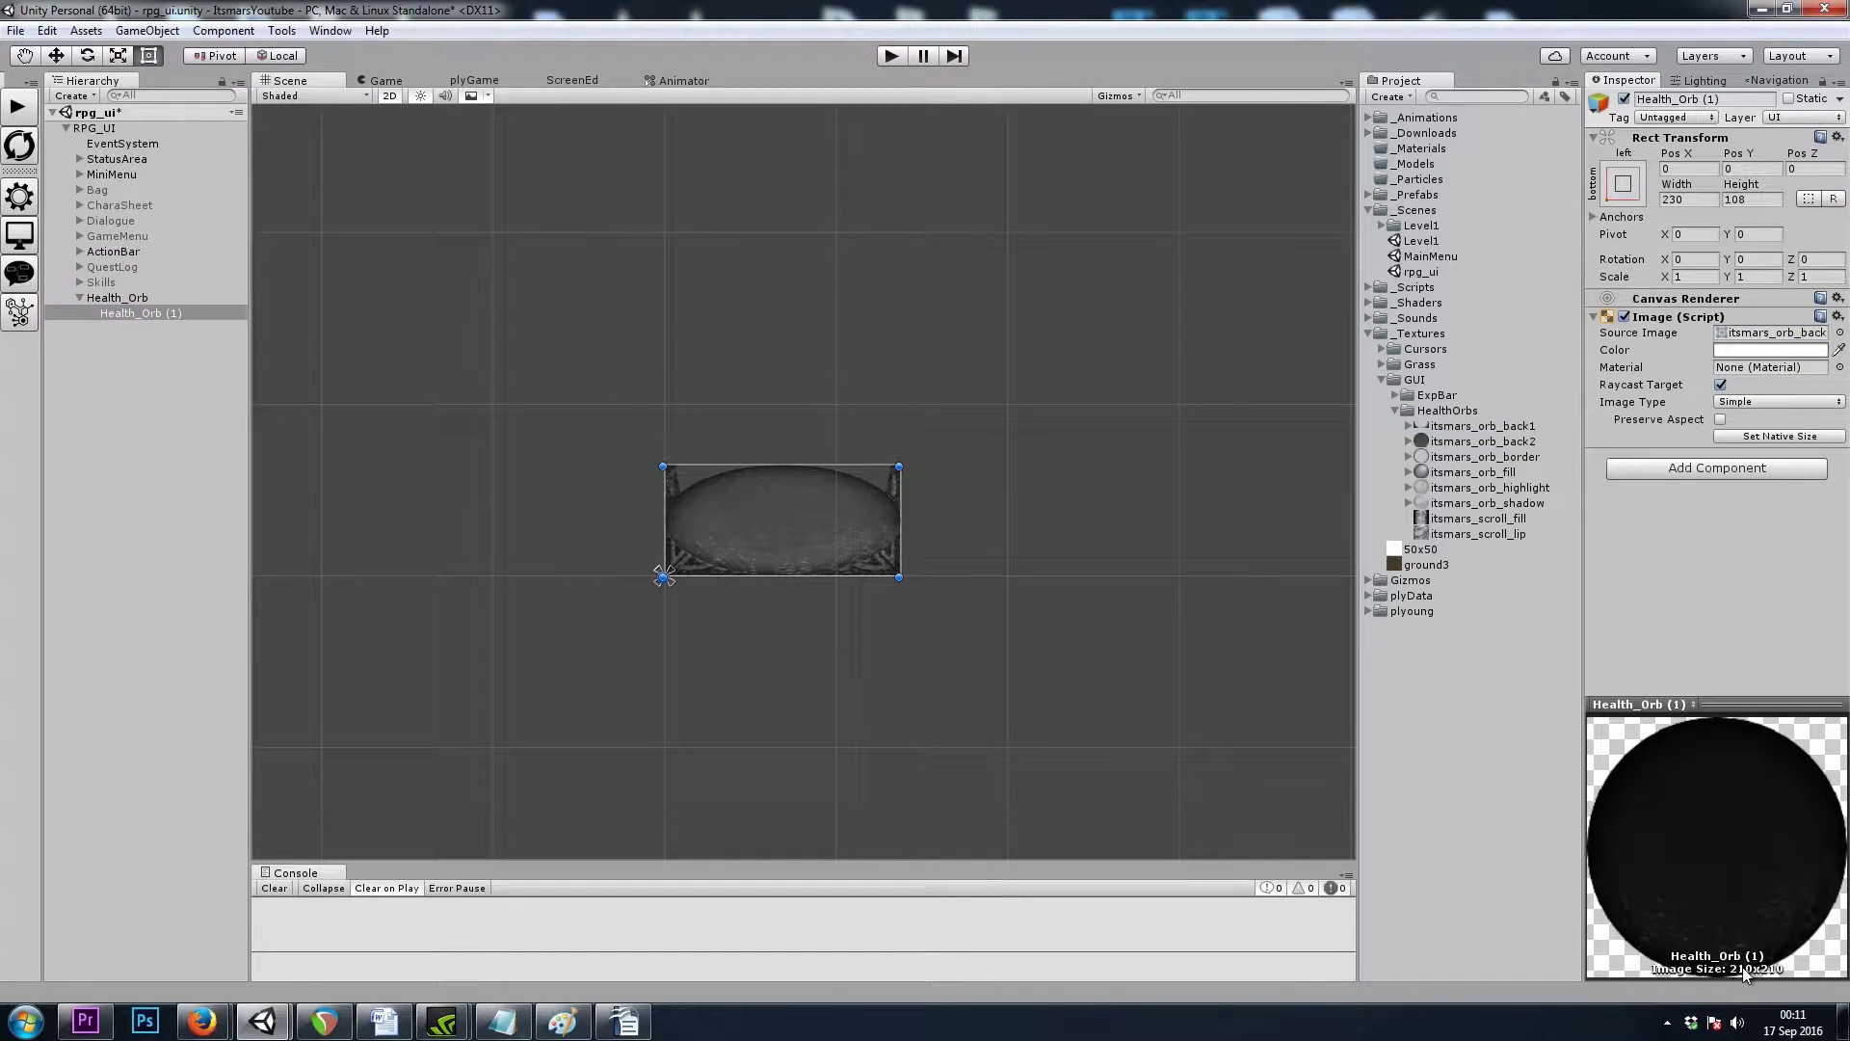
{"action": "left_click", "coordinate": [1693, 200]}
{"action": "type", "text": "210"}
{"action": "key", "text": "Tab"}
{"action": "type", "text": "210"}
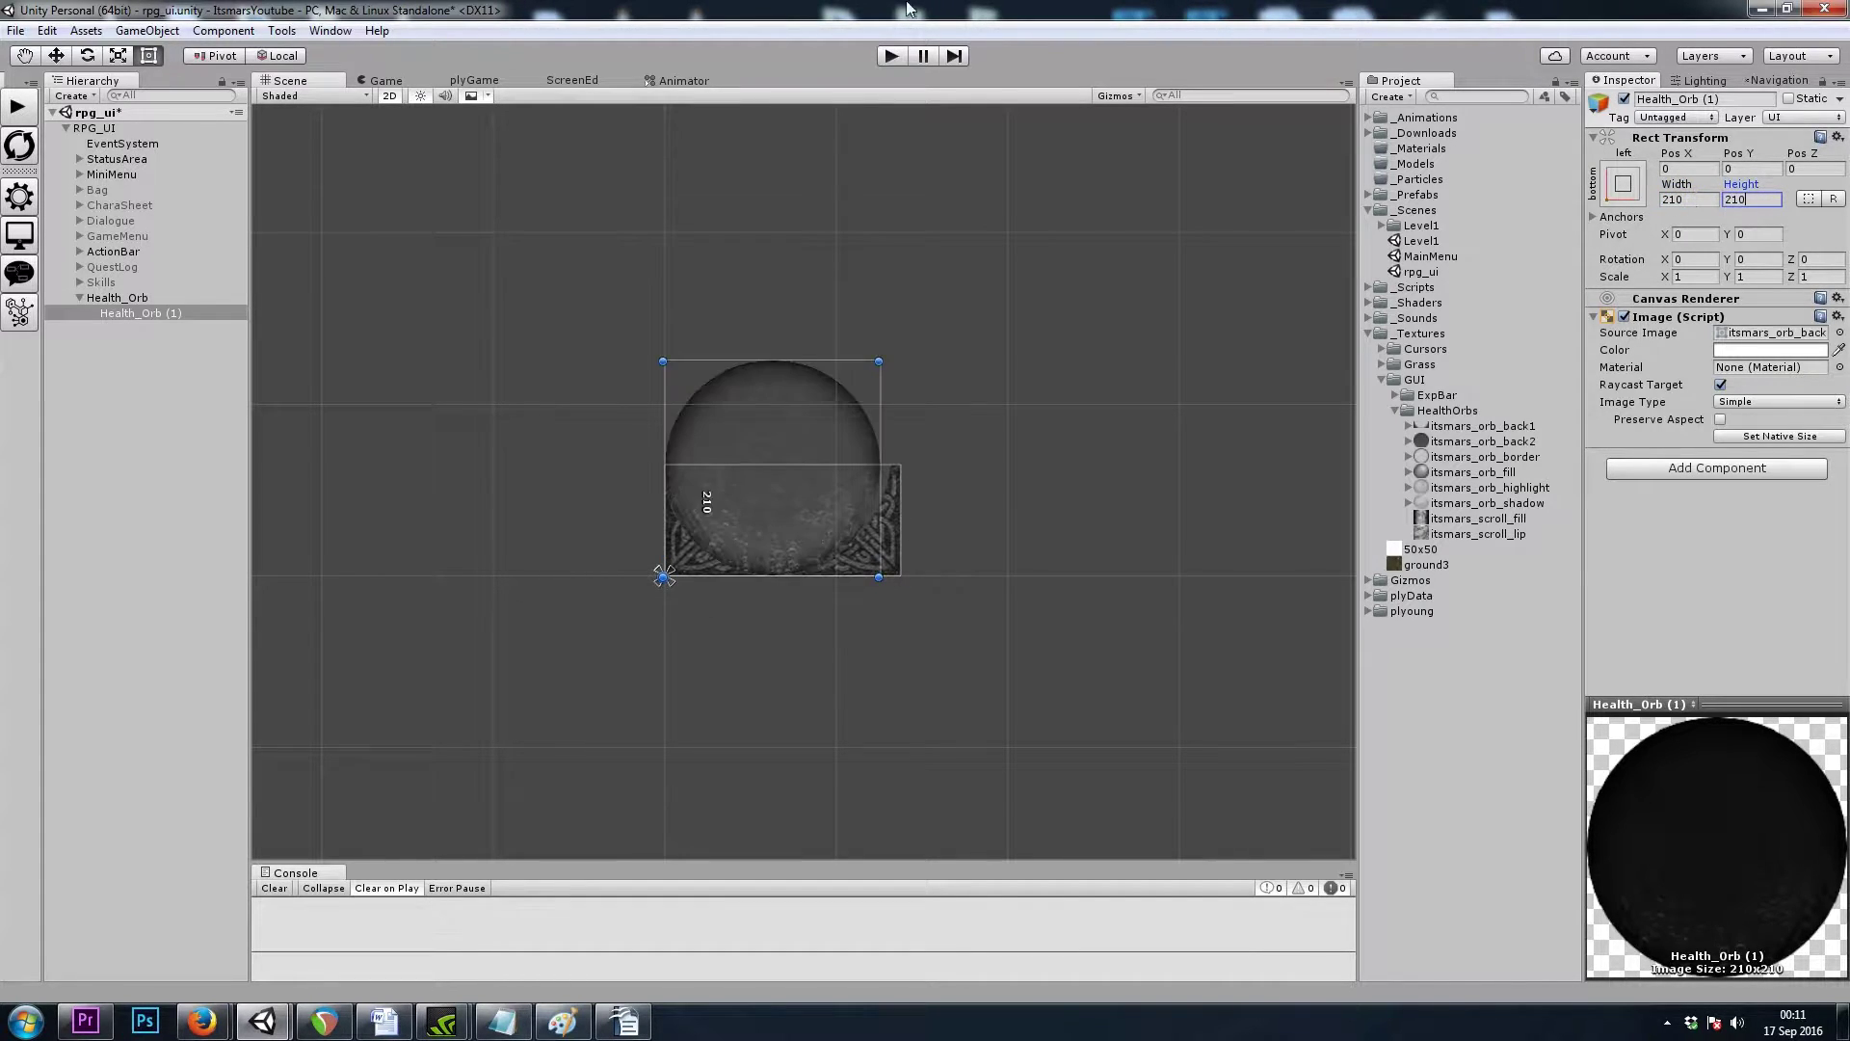
{"action": "left_click", "coordinate": [137, 314]}
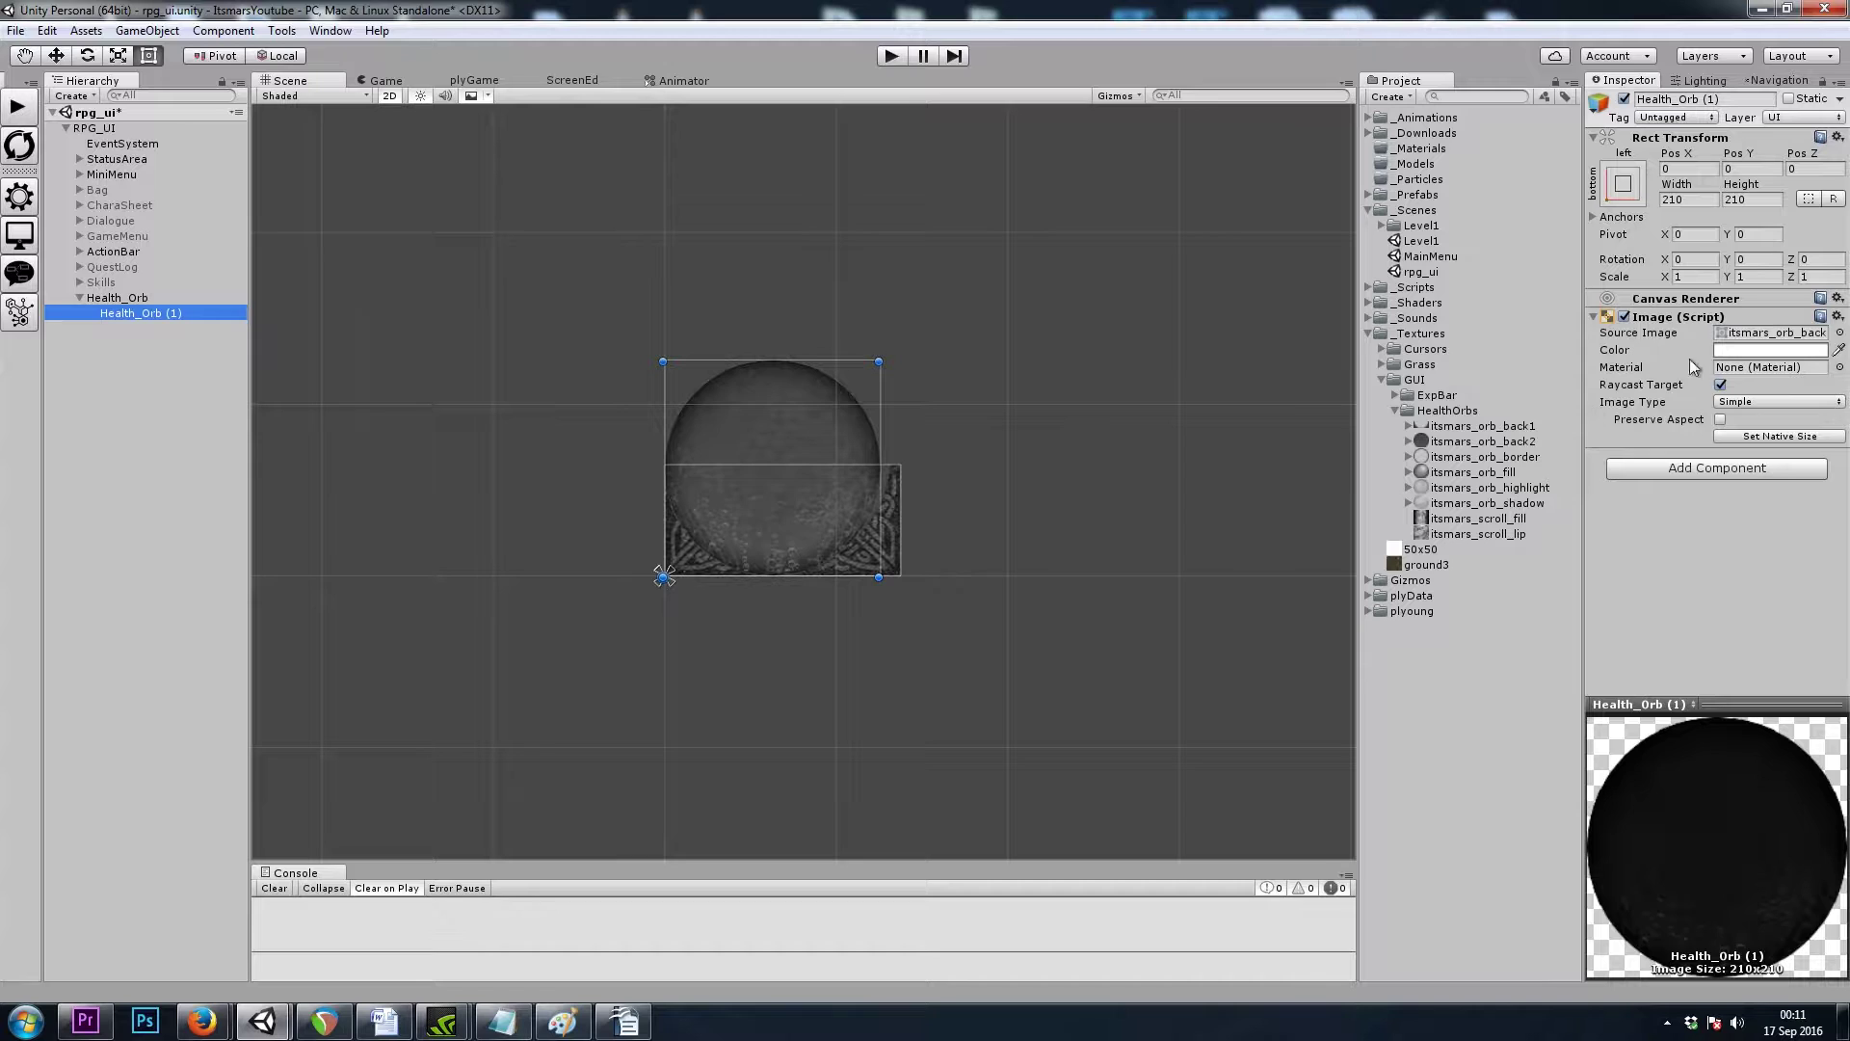
Step: Position the child at 10,10 and rename it Background
{"action": "left_click", "coordinate": [1699, 168]}
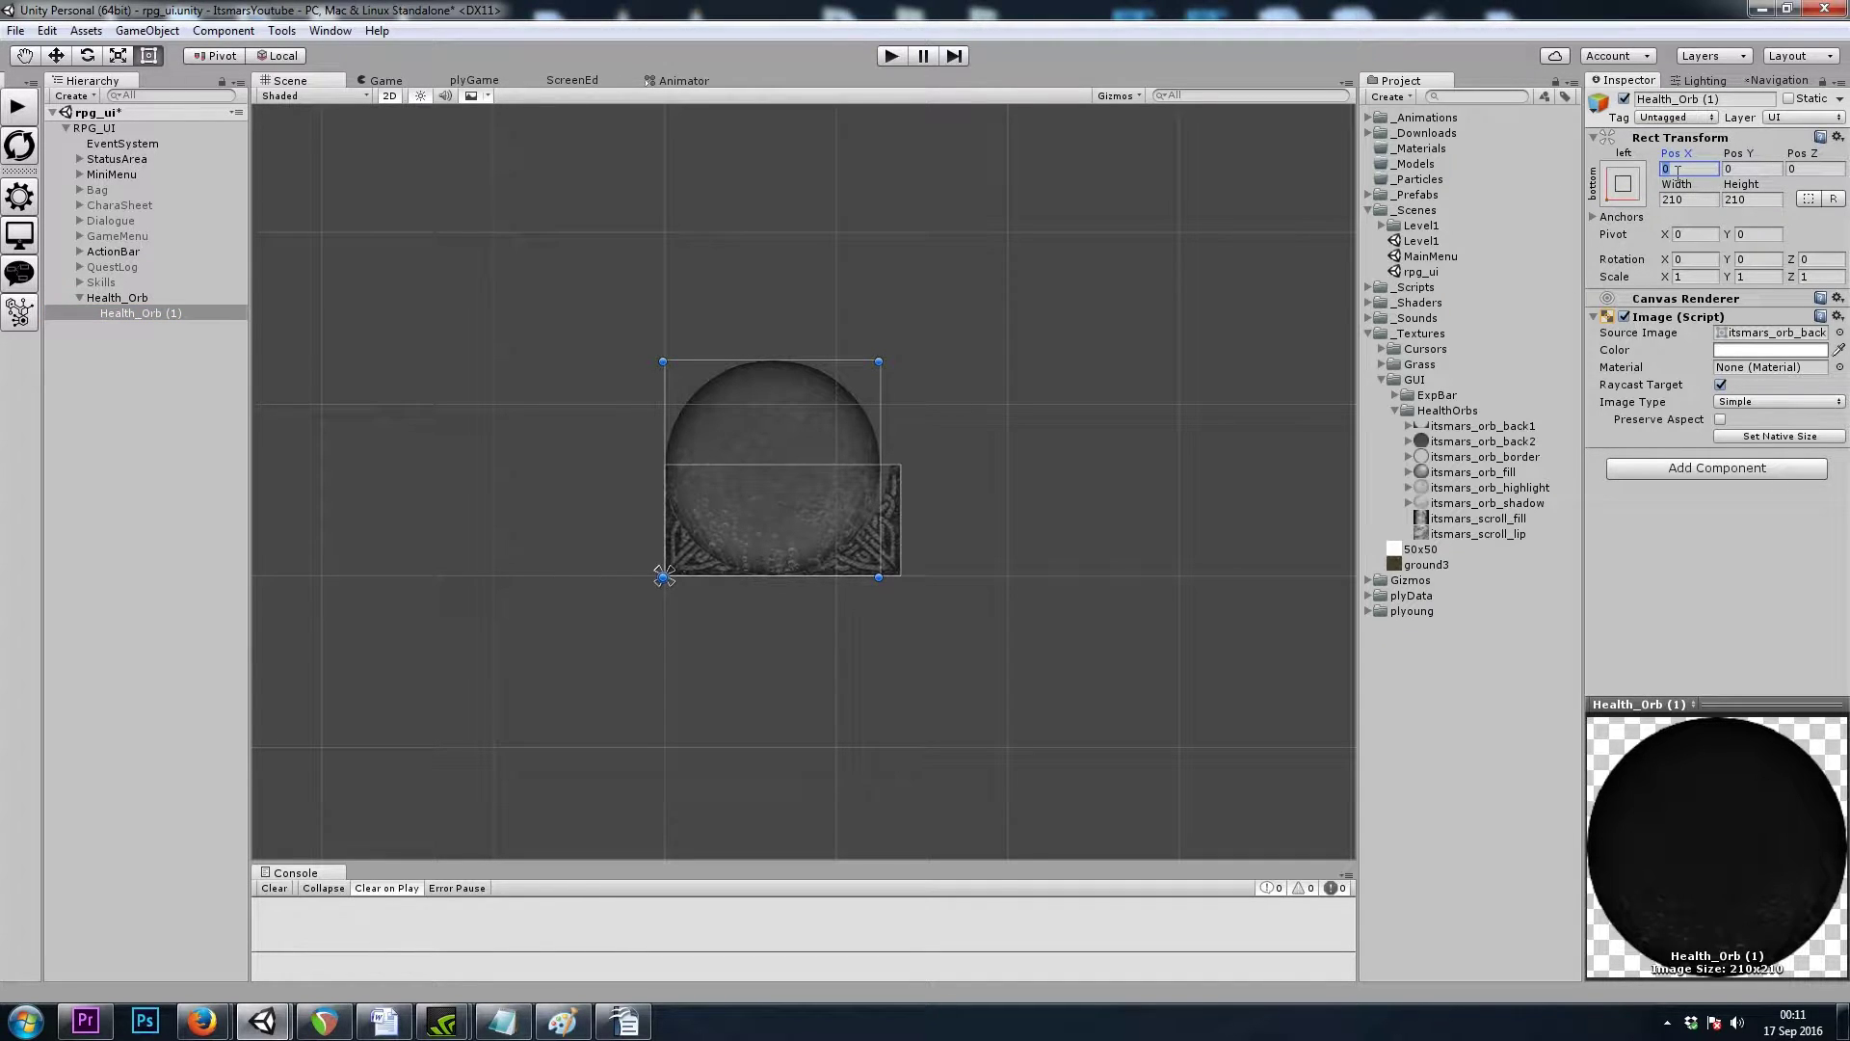
{"action": "type", "text": "10"}
{"action": "key", "text": "Tab"}
{"action": "type", "text": "10"}
{"action": "left_click", "coordinate": [176, 315]}
{"action": "key", "text": "F2"}
{"action": "type", "text": "Ba"}
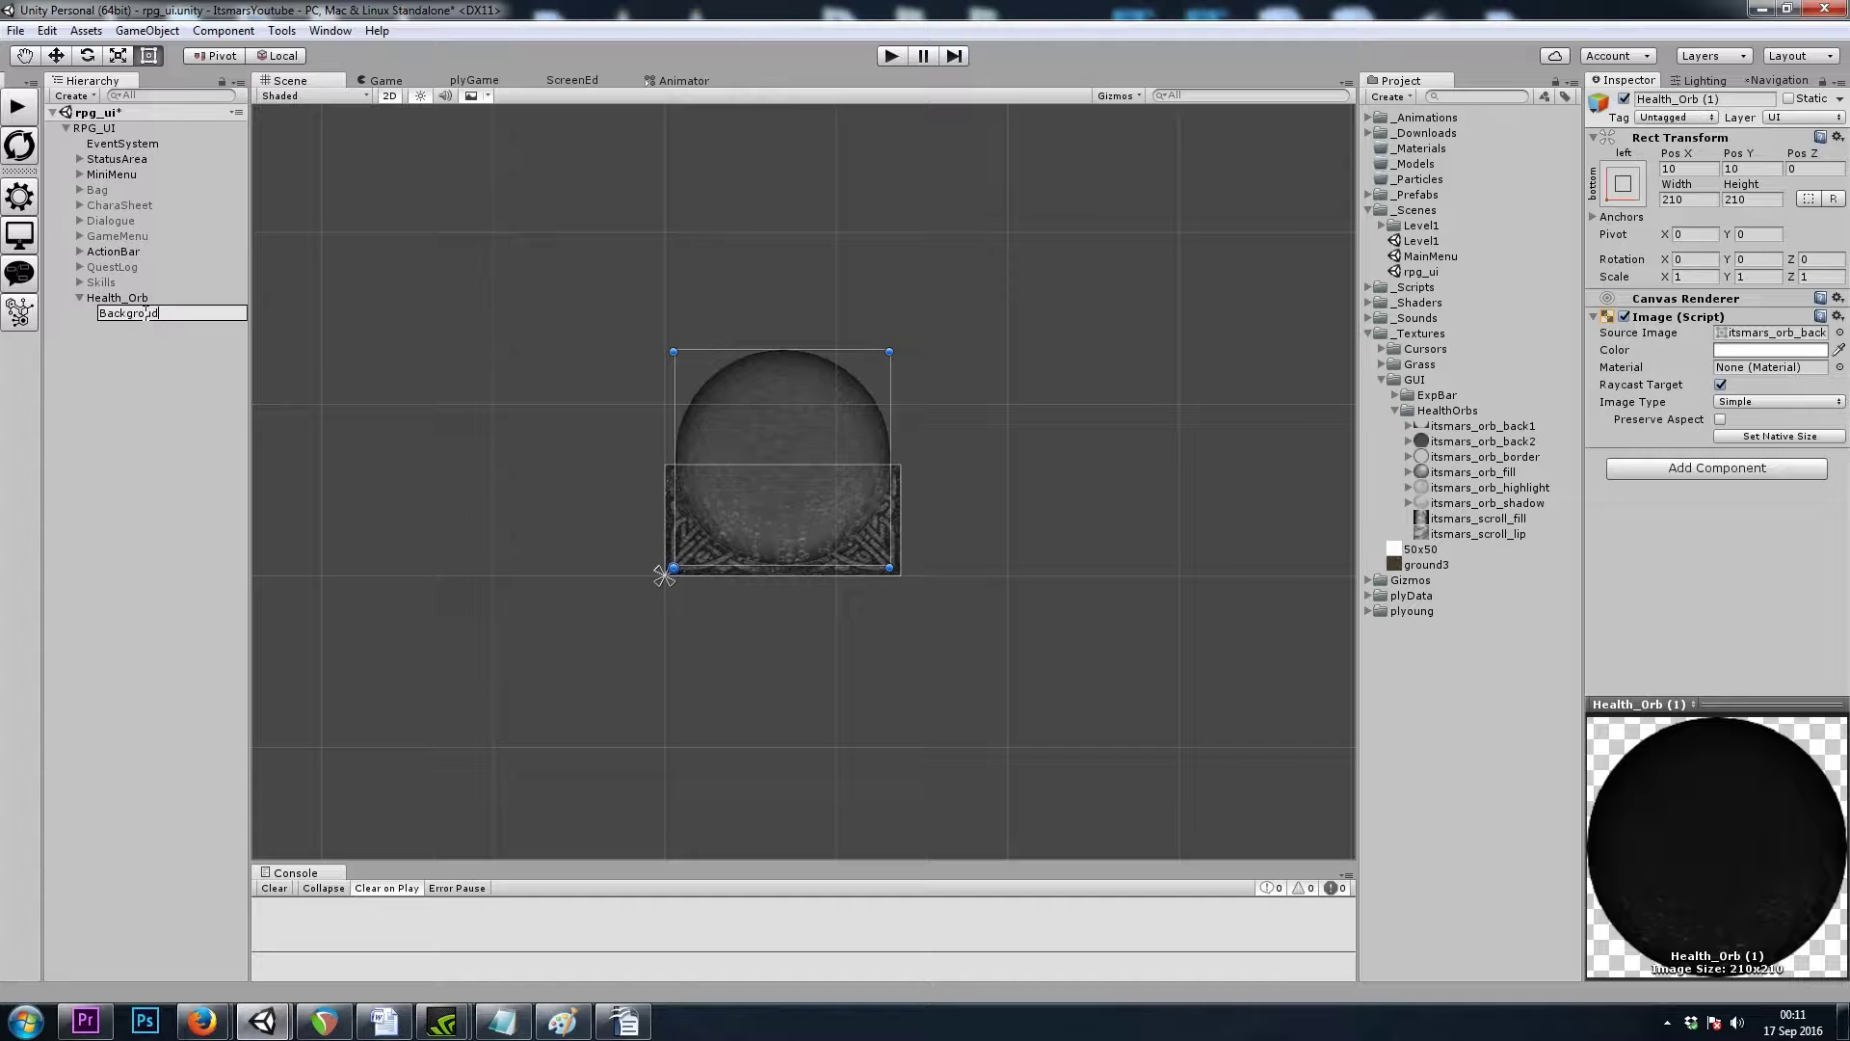
{"action": "type", "text": "ckground"}
{"action": "key", "text": "Return"}
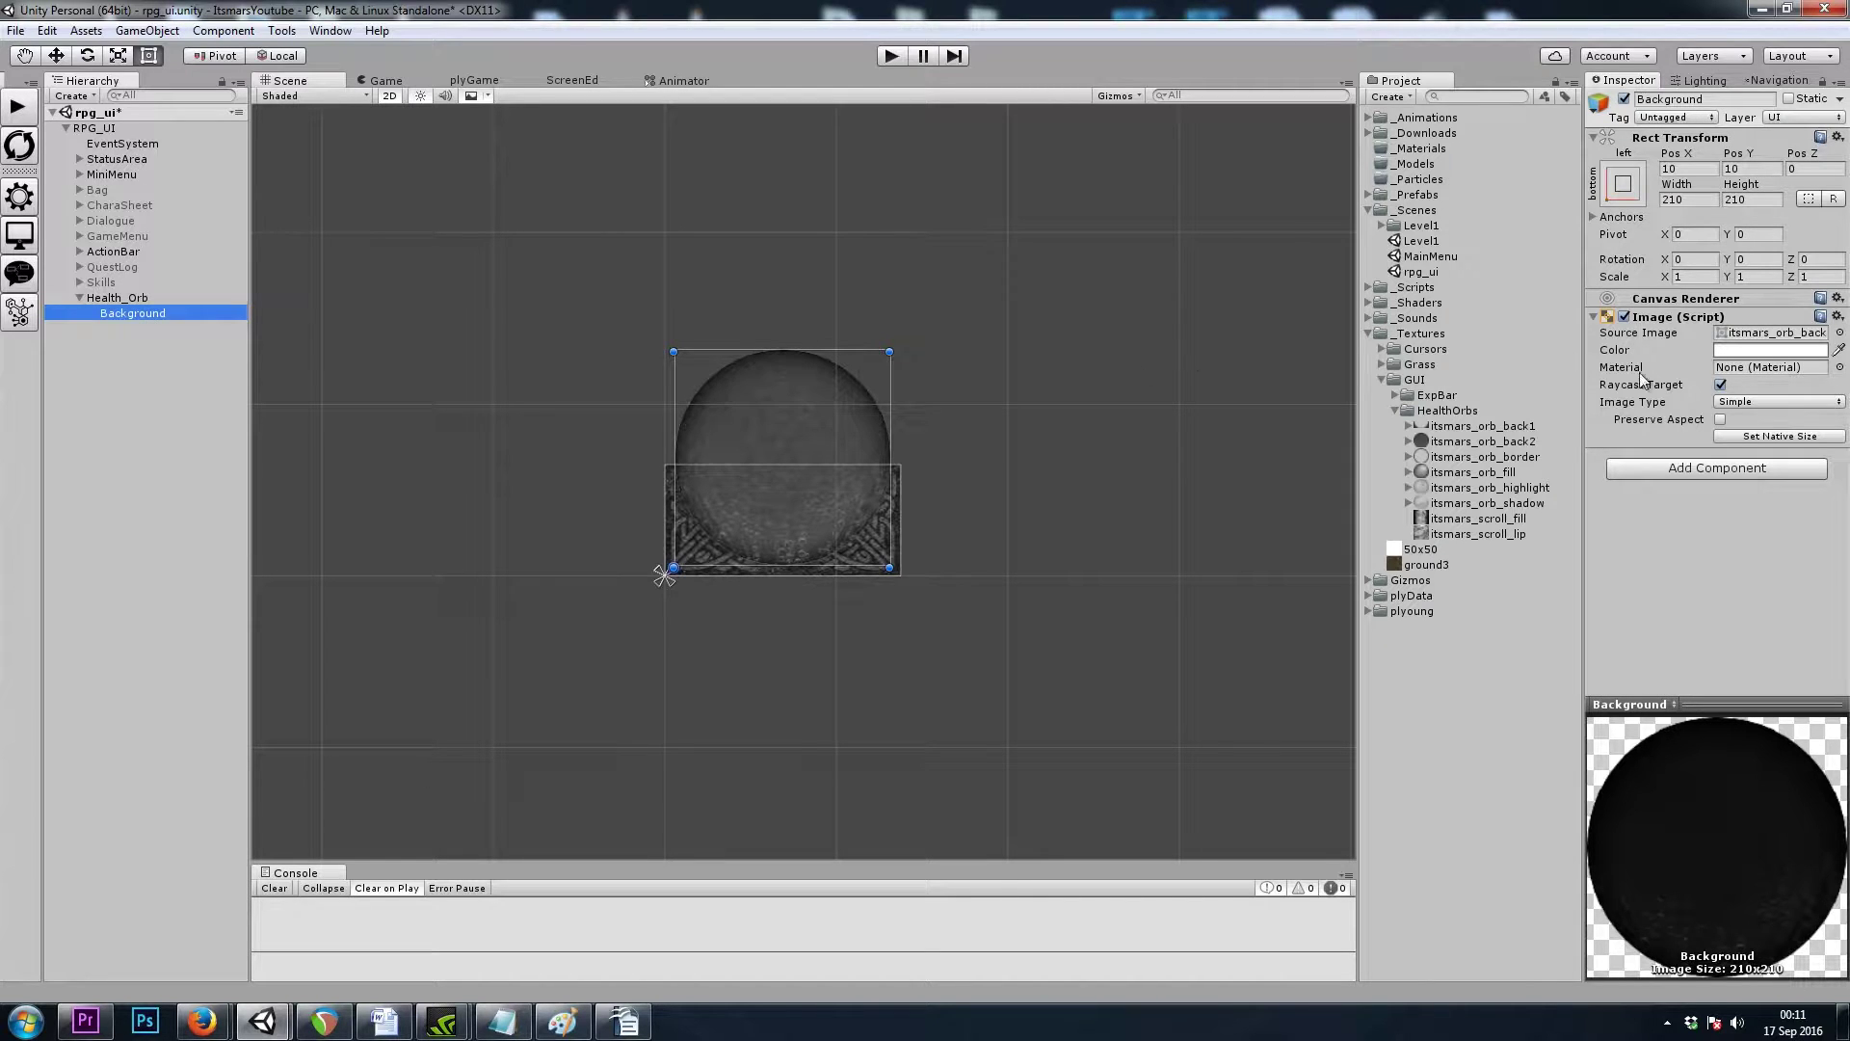
Step: Tint the Background image grey with RGB 139, 139, 139
{"action": "left_click", "coordinate": [1785, 352]}
{"action": "left_click", "coordinate": [479, 635]}
{"action": "type", "text": "139"}
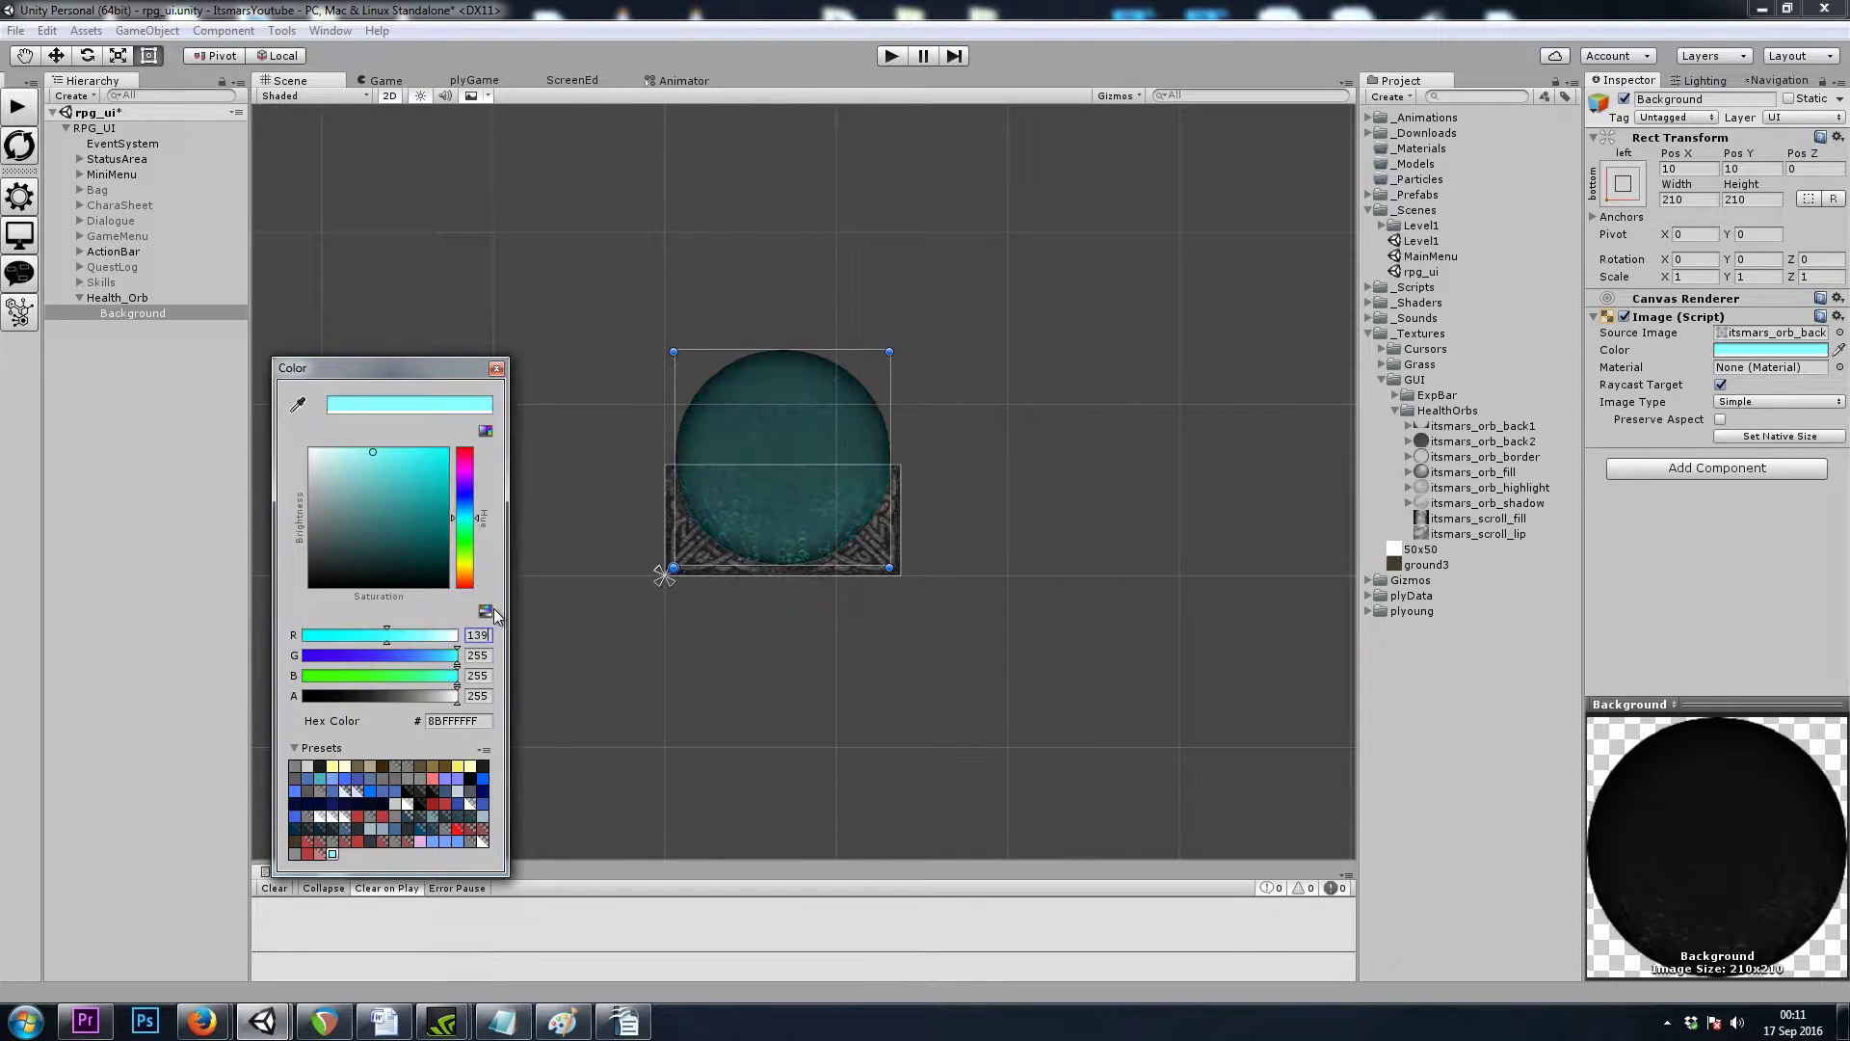
{"action": "key", "text": "Tab"}
{"action": "type", "text": "139"}
{"action": "key", "text": "Tab"}
{"action": "type", "text": "139"}
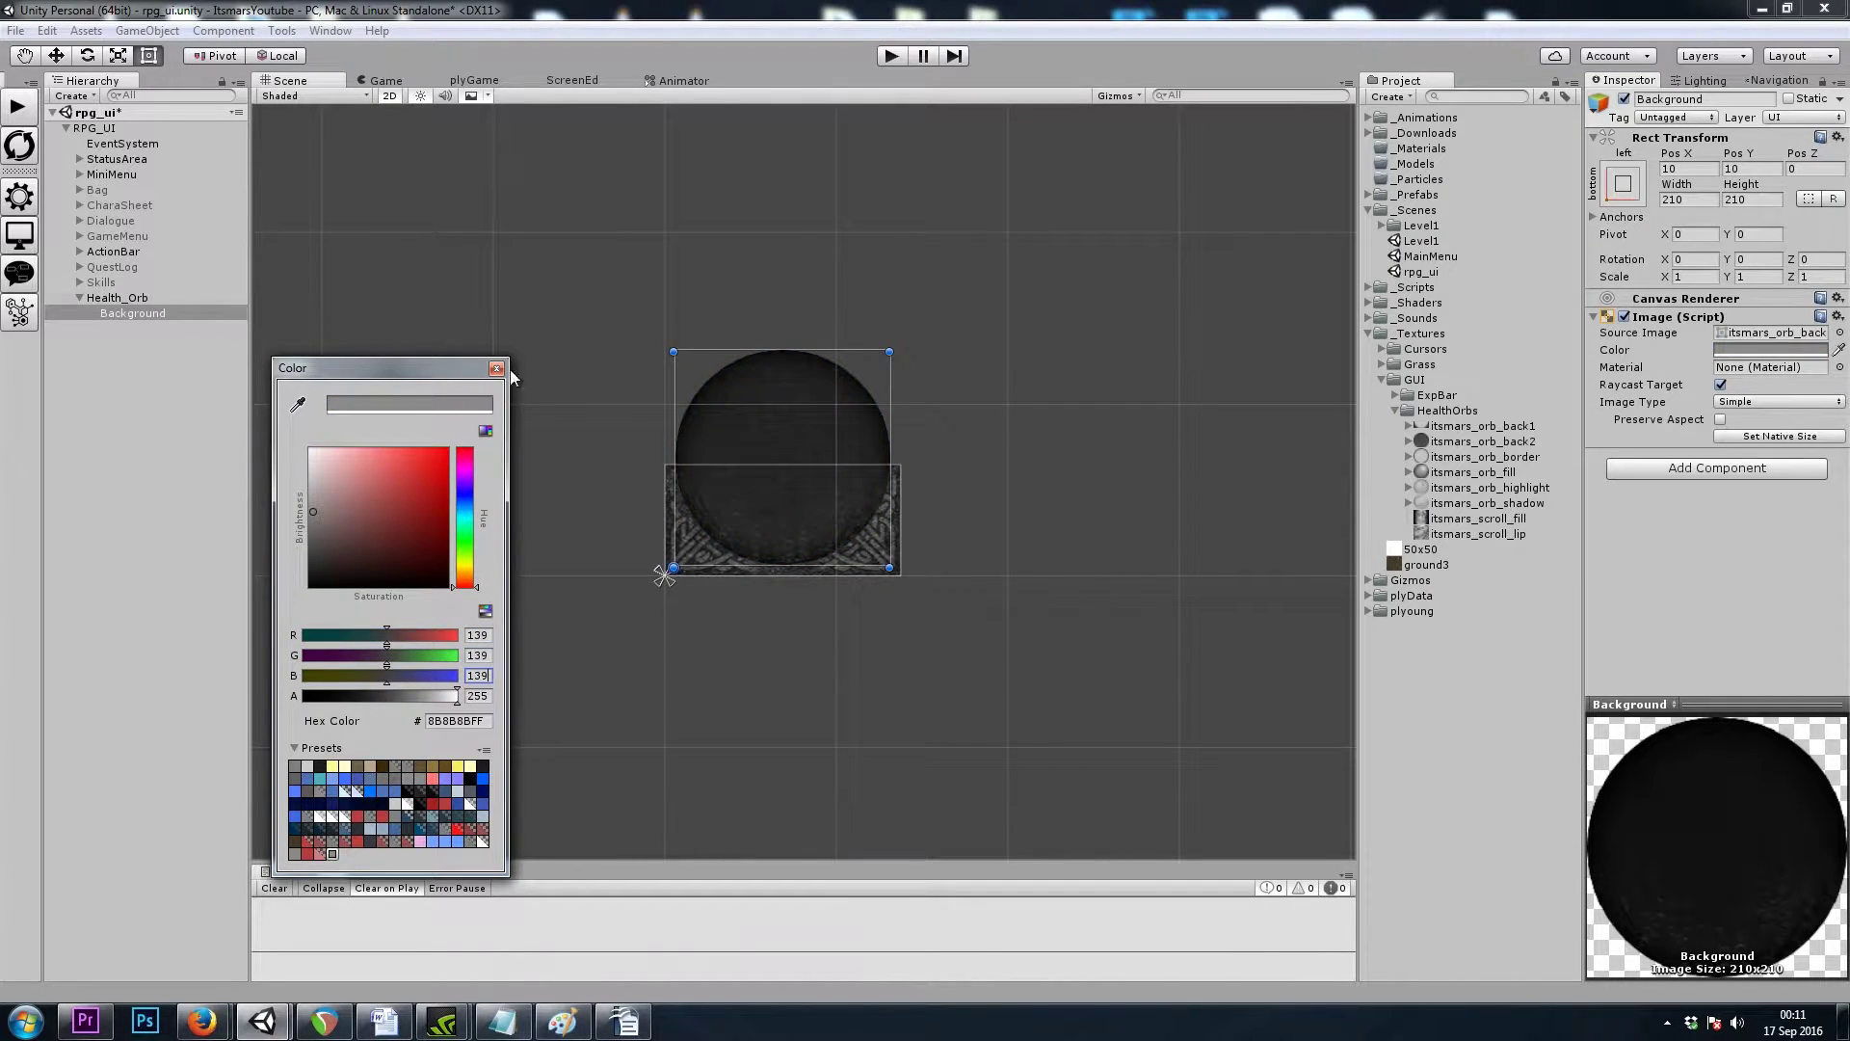
{"action": "left_click", "coordinate": [496, 368]}
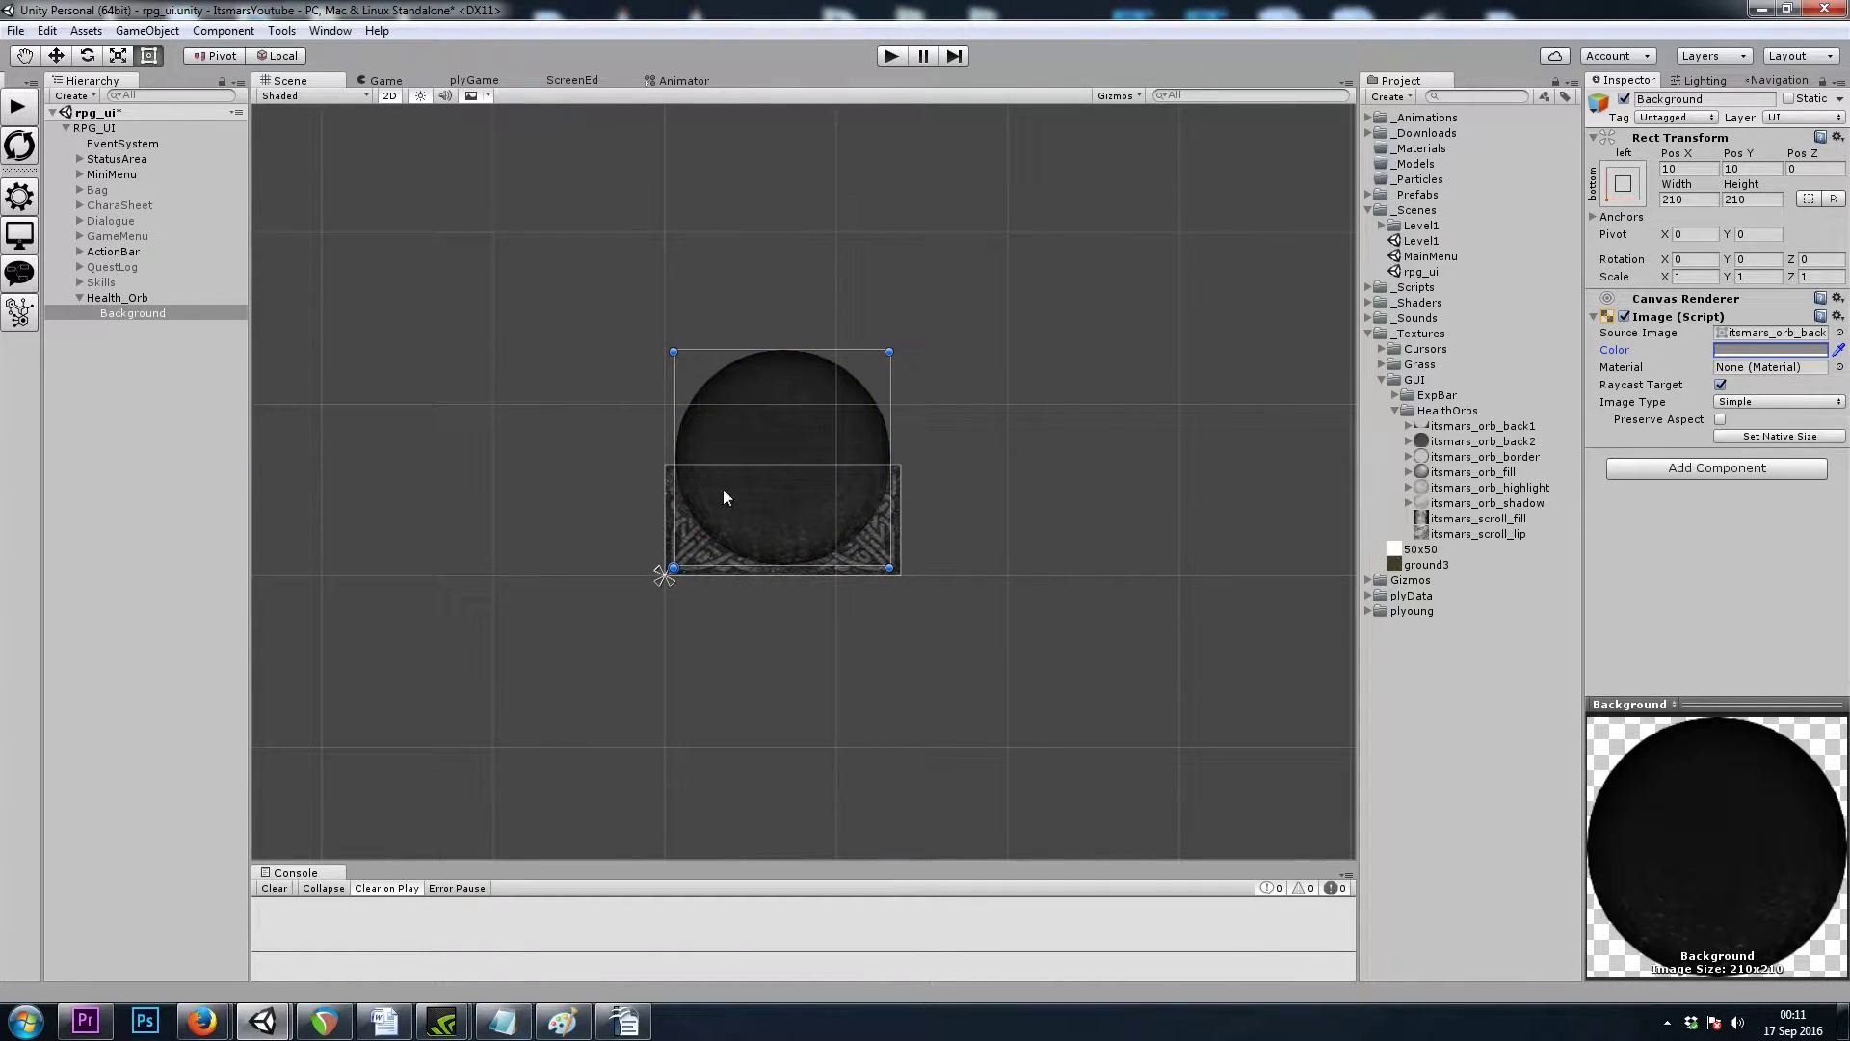
Step: Duplicate Background and give the copy the itsmars_orb_border sprite at 230×230
{"action": "left_click", "coordinate": [135, 314]}
{"action": "key", "text": "ctrl+d"}
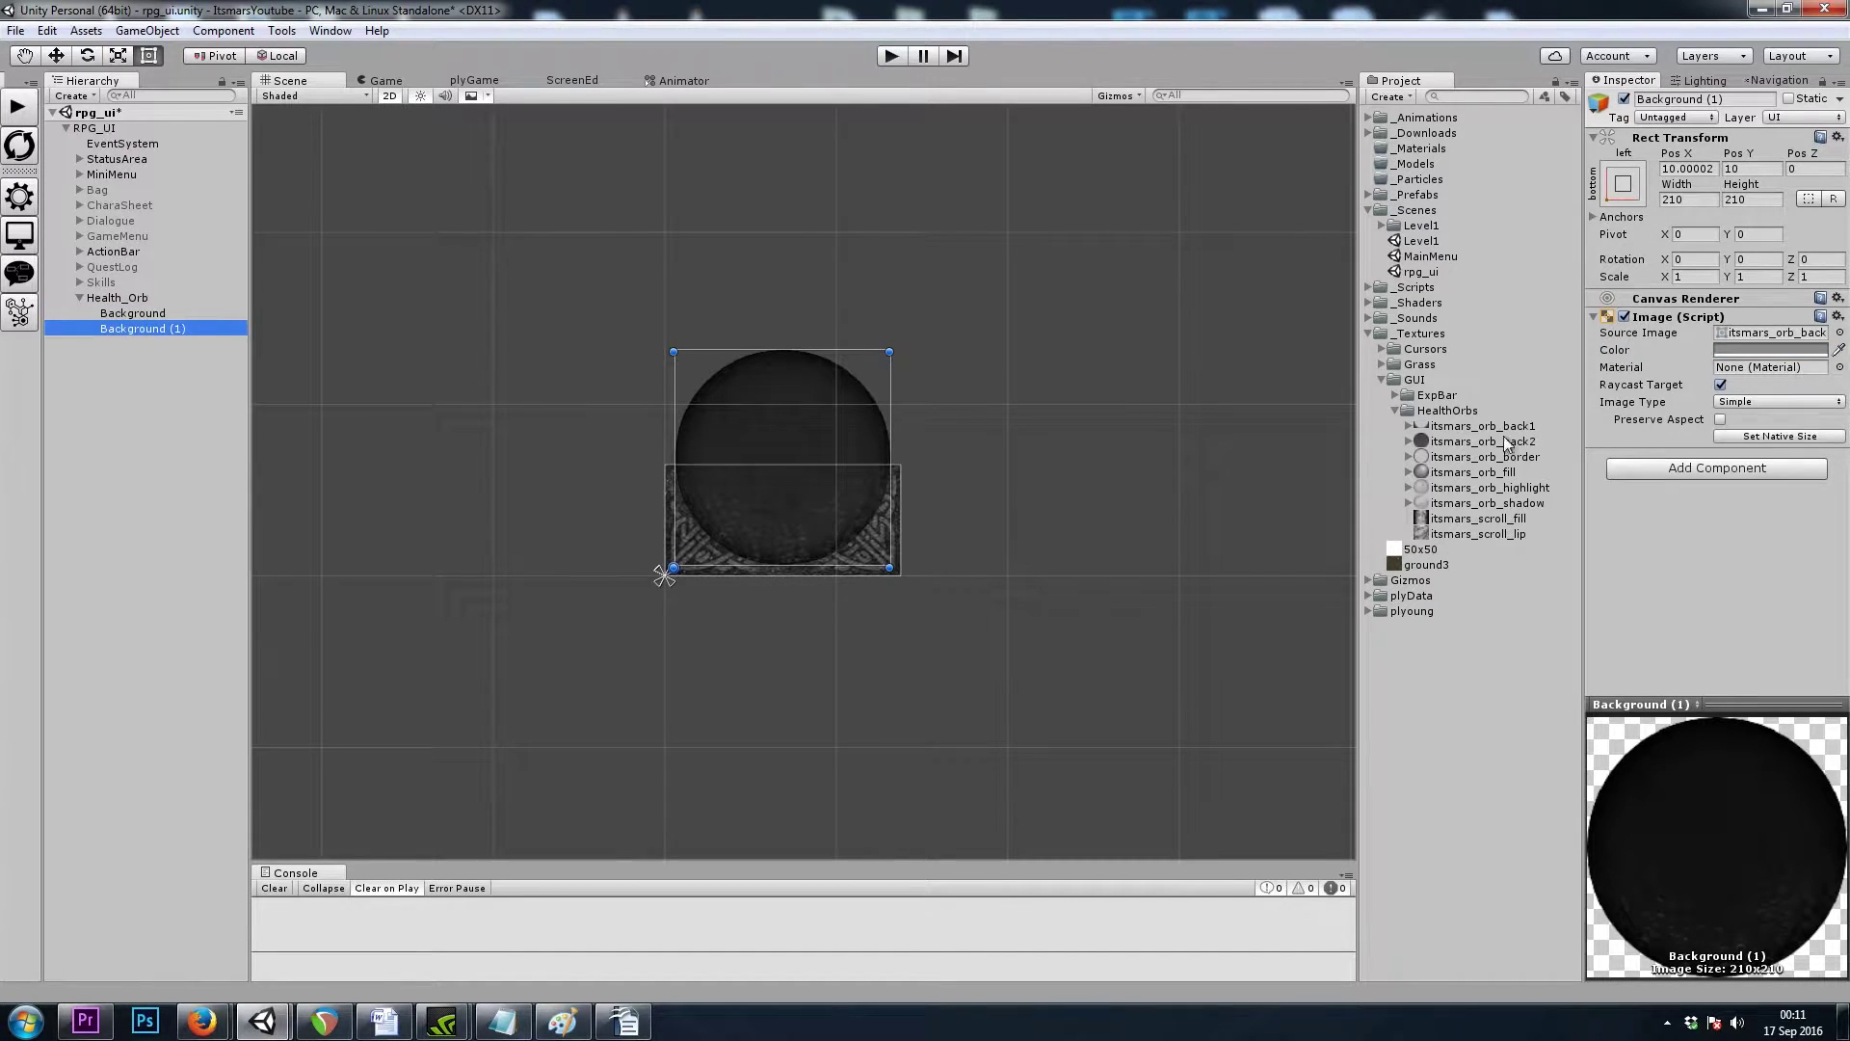
{"action": "left_click_drag", "start_coordinate": [1503, 472], "coordinate": [1749, 344]}
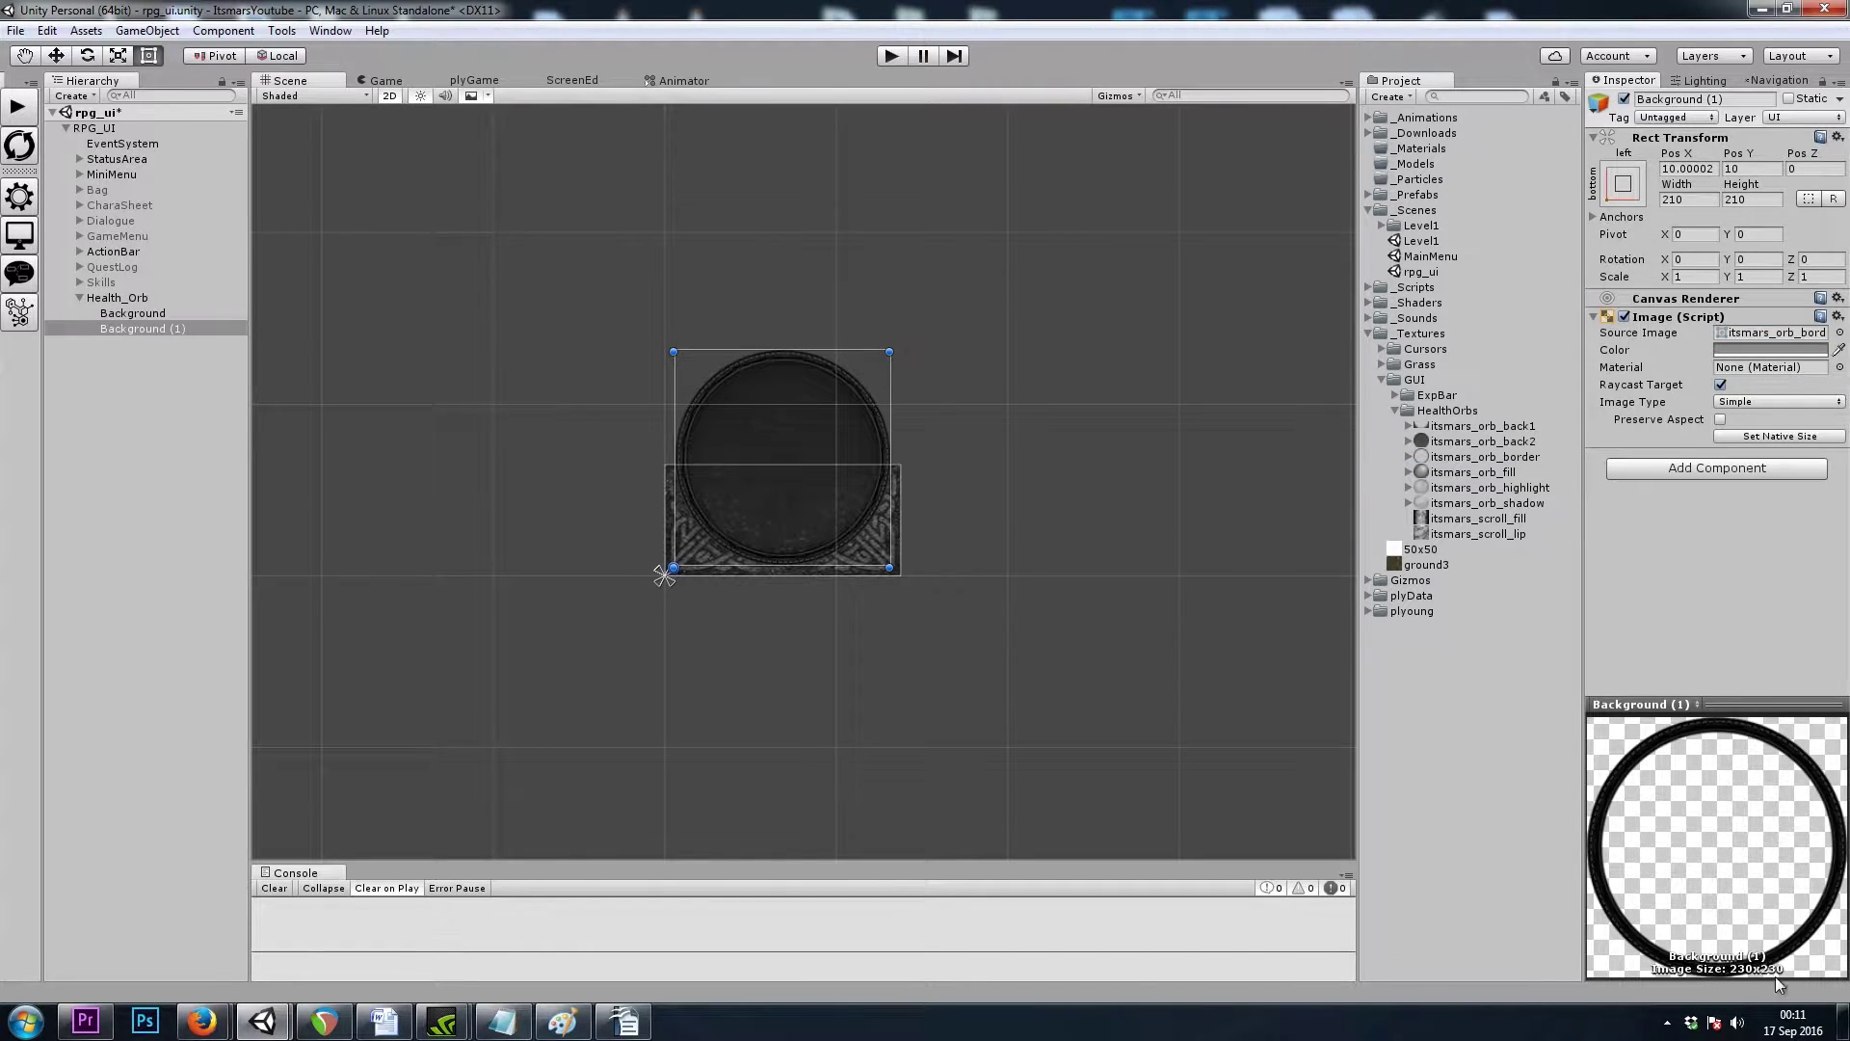
{"action": "left_click", "coordinate": [1698, 198]}
{"action": "type", "text": "230"}
{"action": "key", "text": "Tab"}
{"action": "type", "text": "230"}
Step: Anchor the border copy bottom-left with its position reset to 0,0
{"action": "left_click", "coordinate": [1725, 350]}
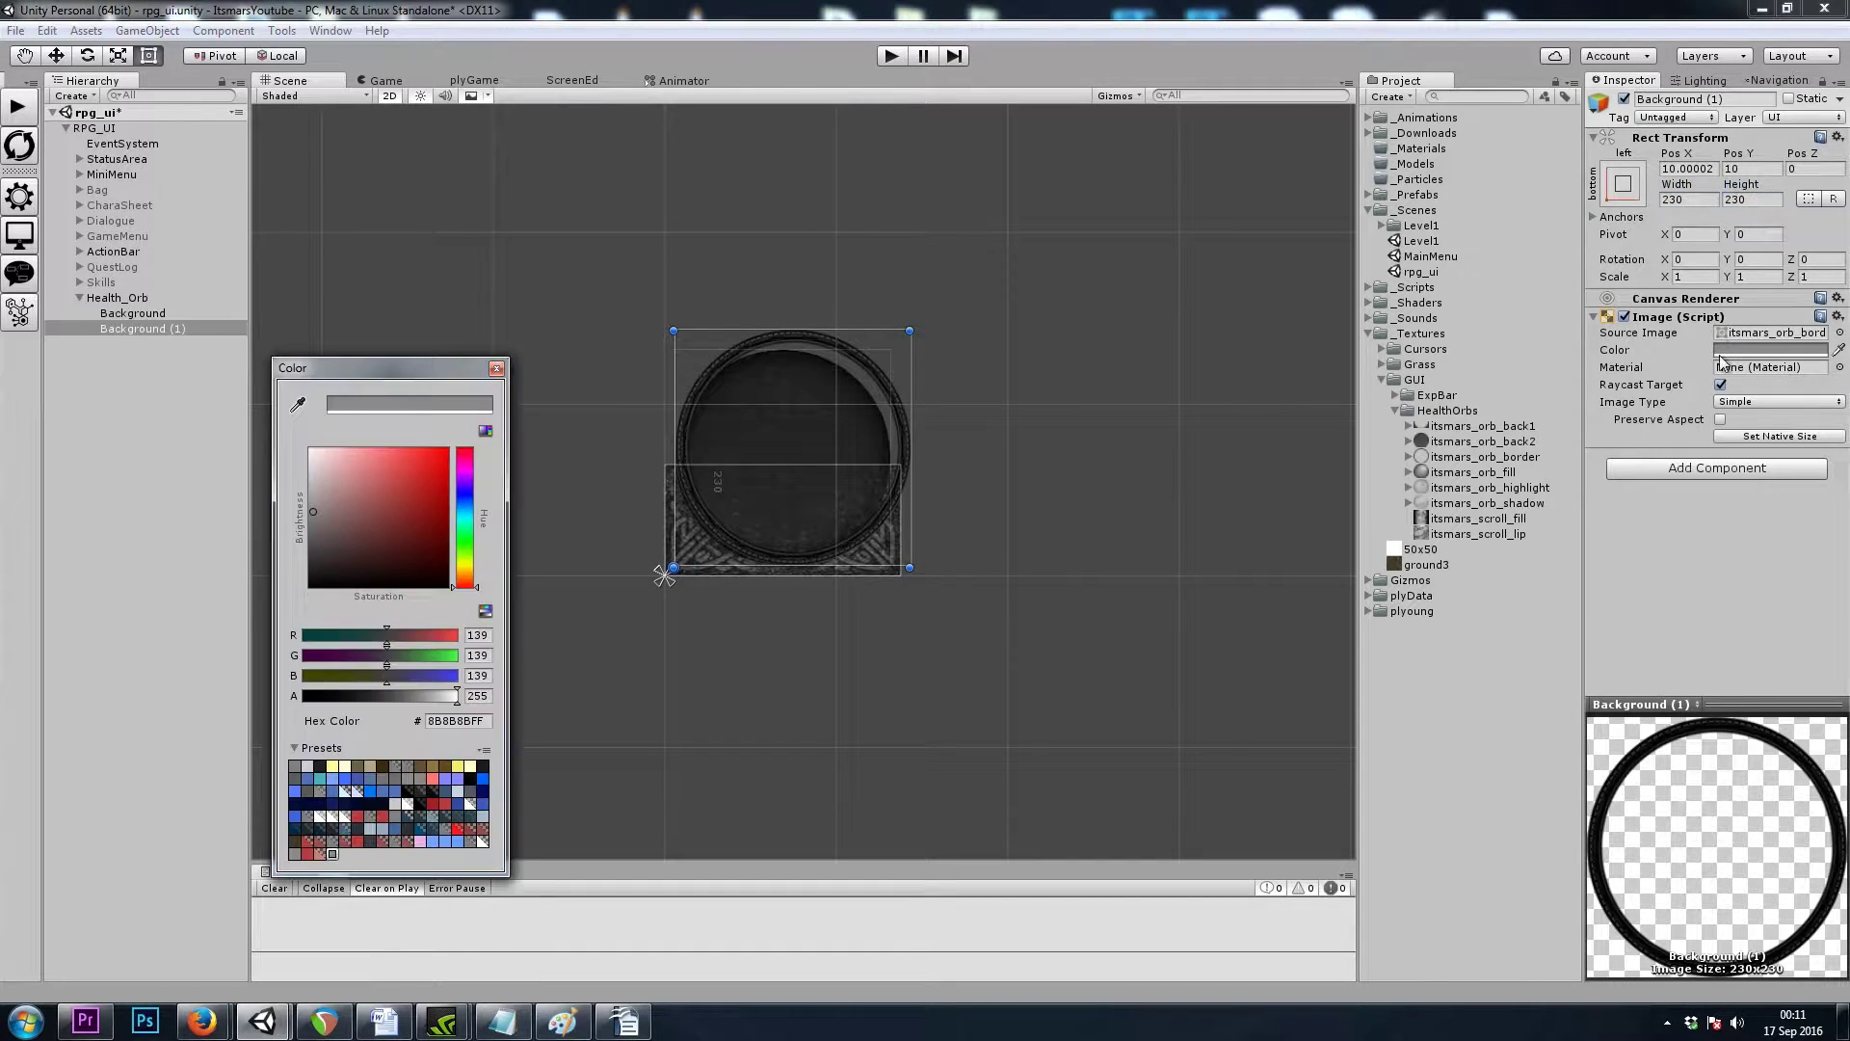
{"action": "left_click", "coordinate": [496, 368]}
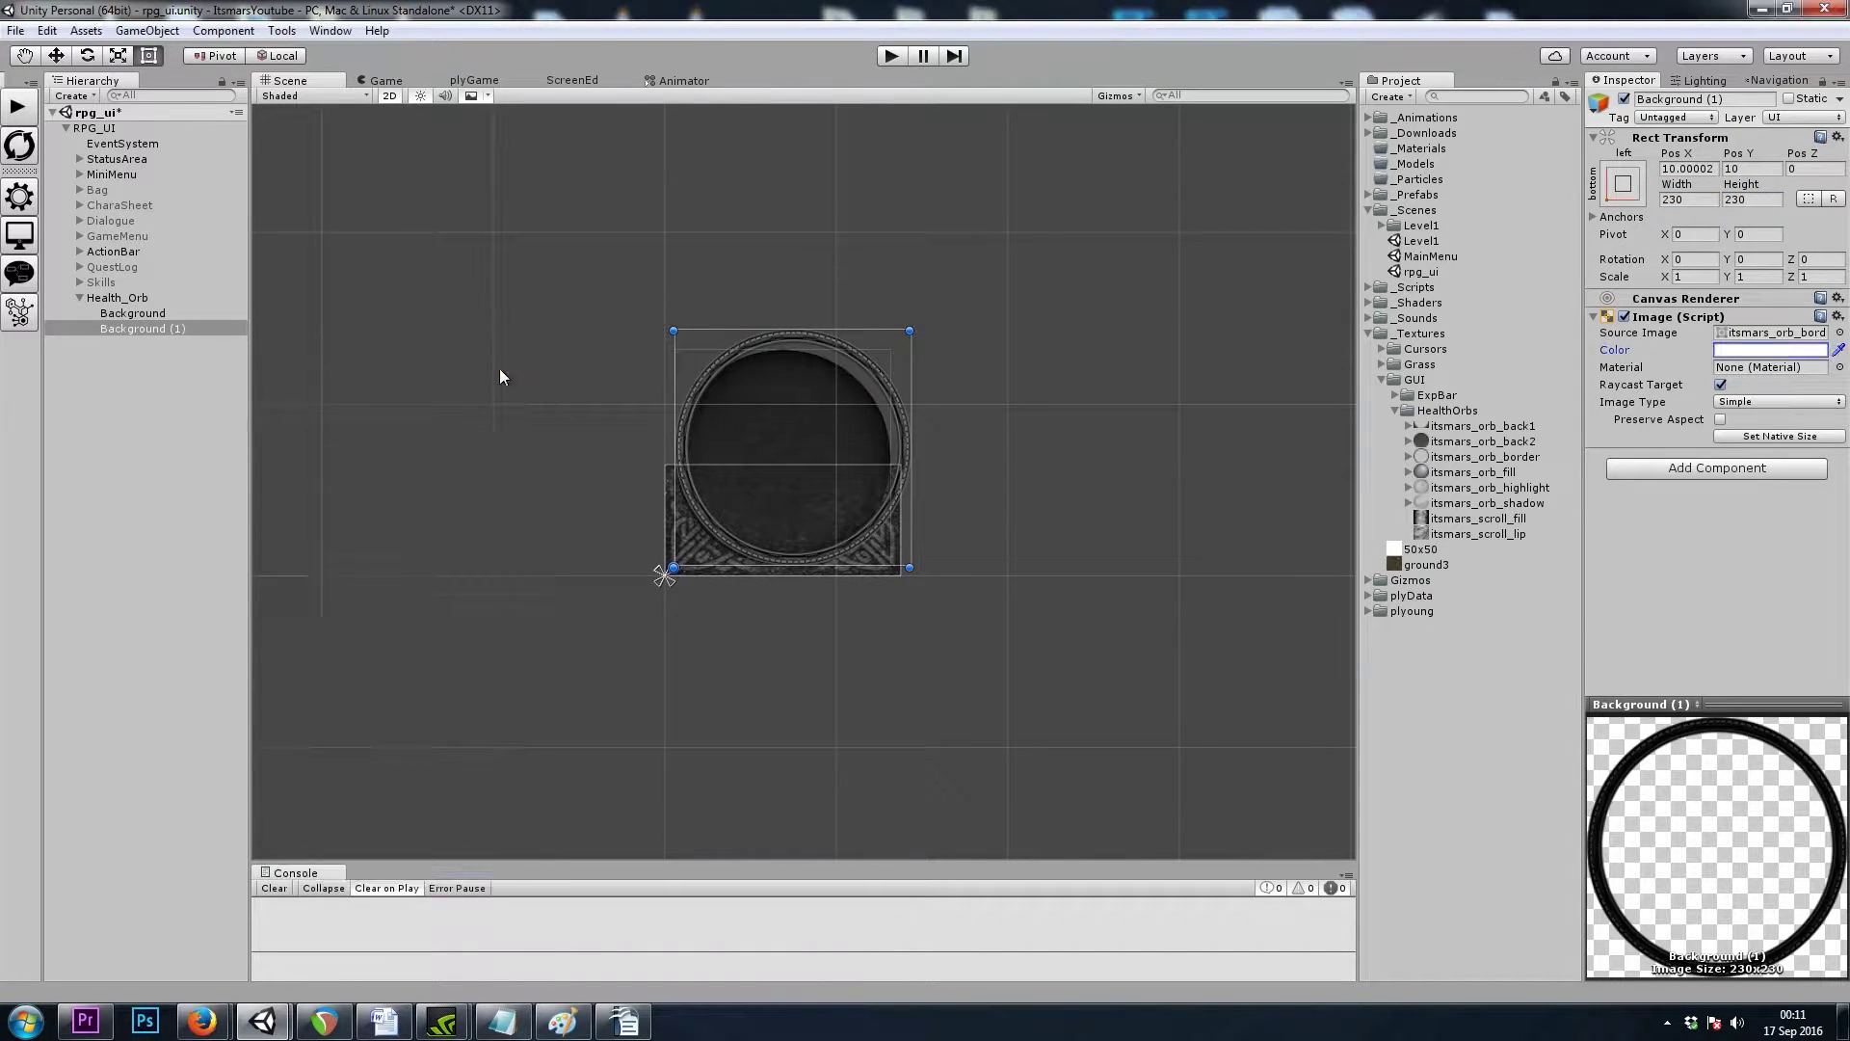
{"action": "left_click", "coordinate": [1622, 183]}
{"action": "left_click", "coordinate": [1688, 417], "text": "alt+shift"}
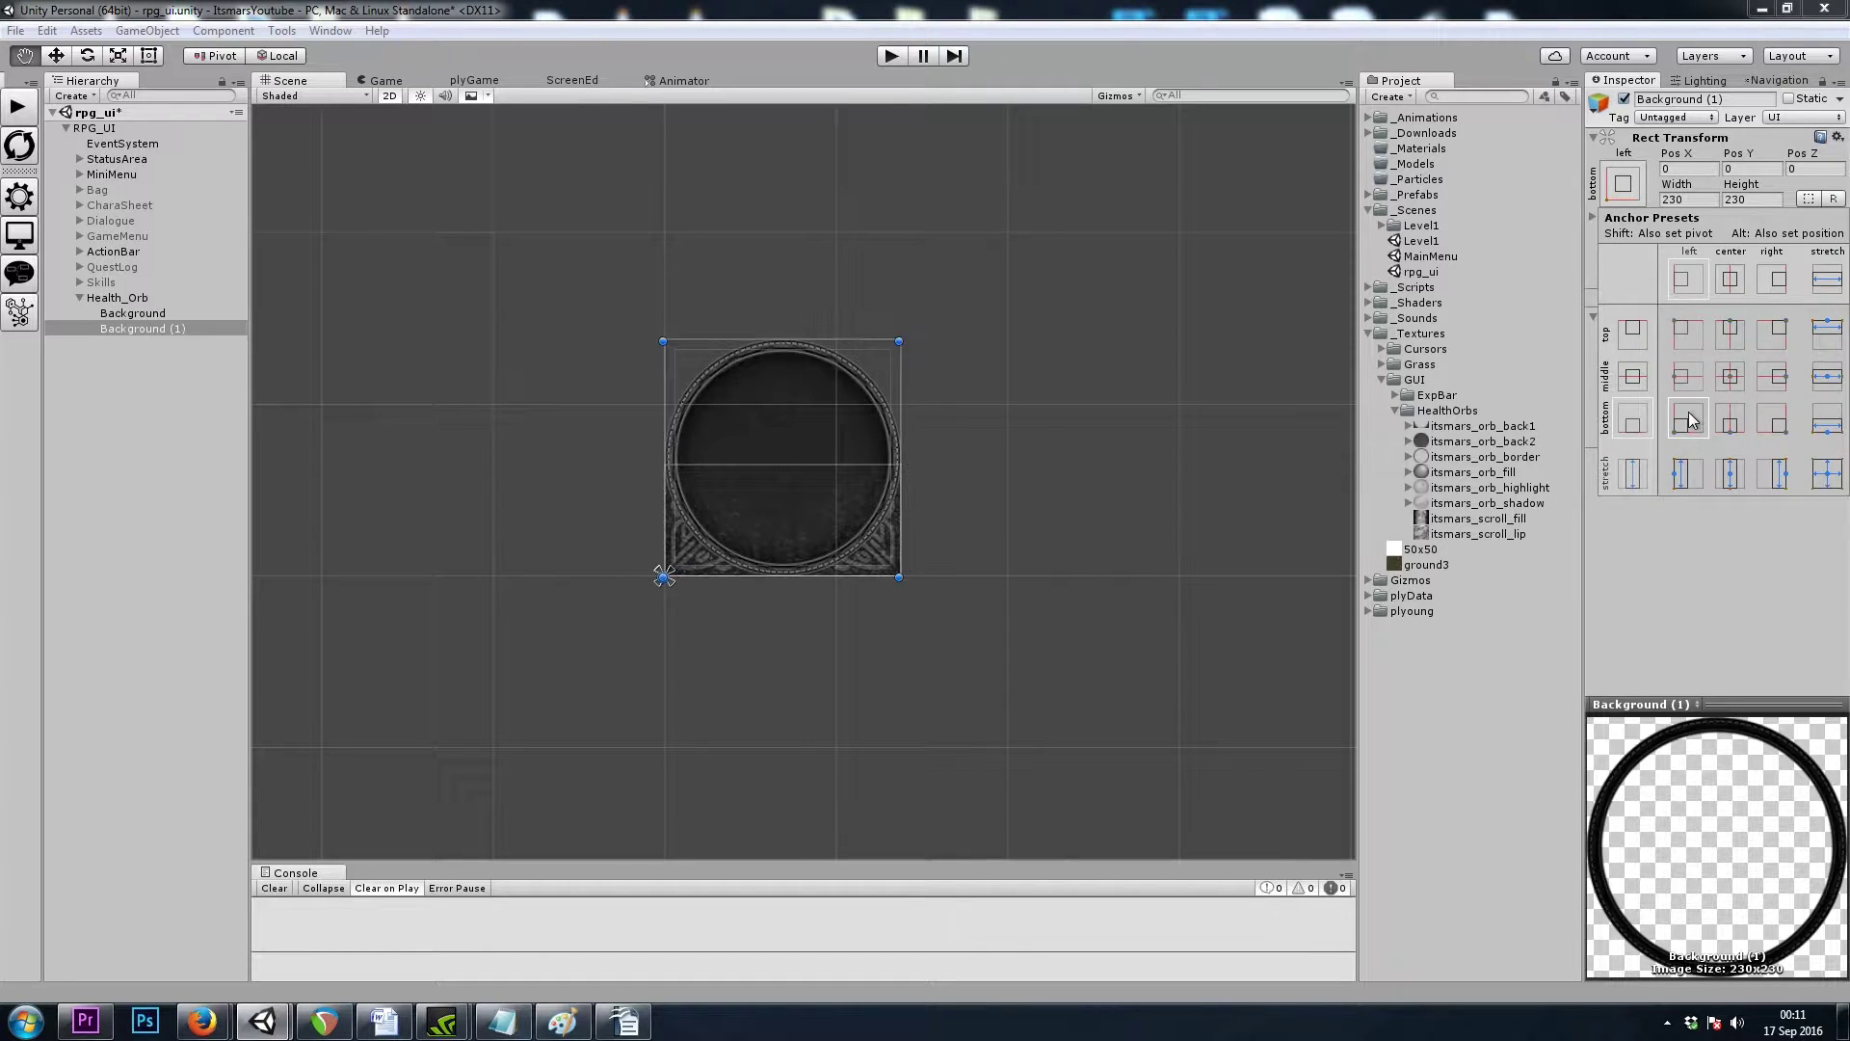
{"action": "mouse_move", "coordinate": [832, 490]}
{"action": "middle_mouse_down"}
{"action": "mouse_move", "coordinate": [894, 427]}
{"action": "mouse_move", "coordinate": [817, 460]}
{"action": "middle_mouse_up"}
{"action": "scroll", "coordinate": [895, 428], "scroll_direction": "up", "scroll_amount": 2}
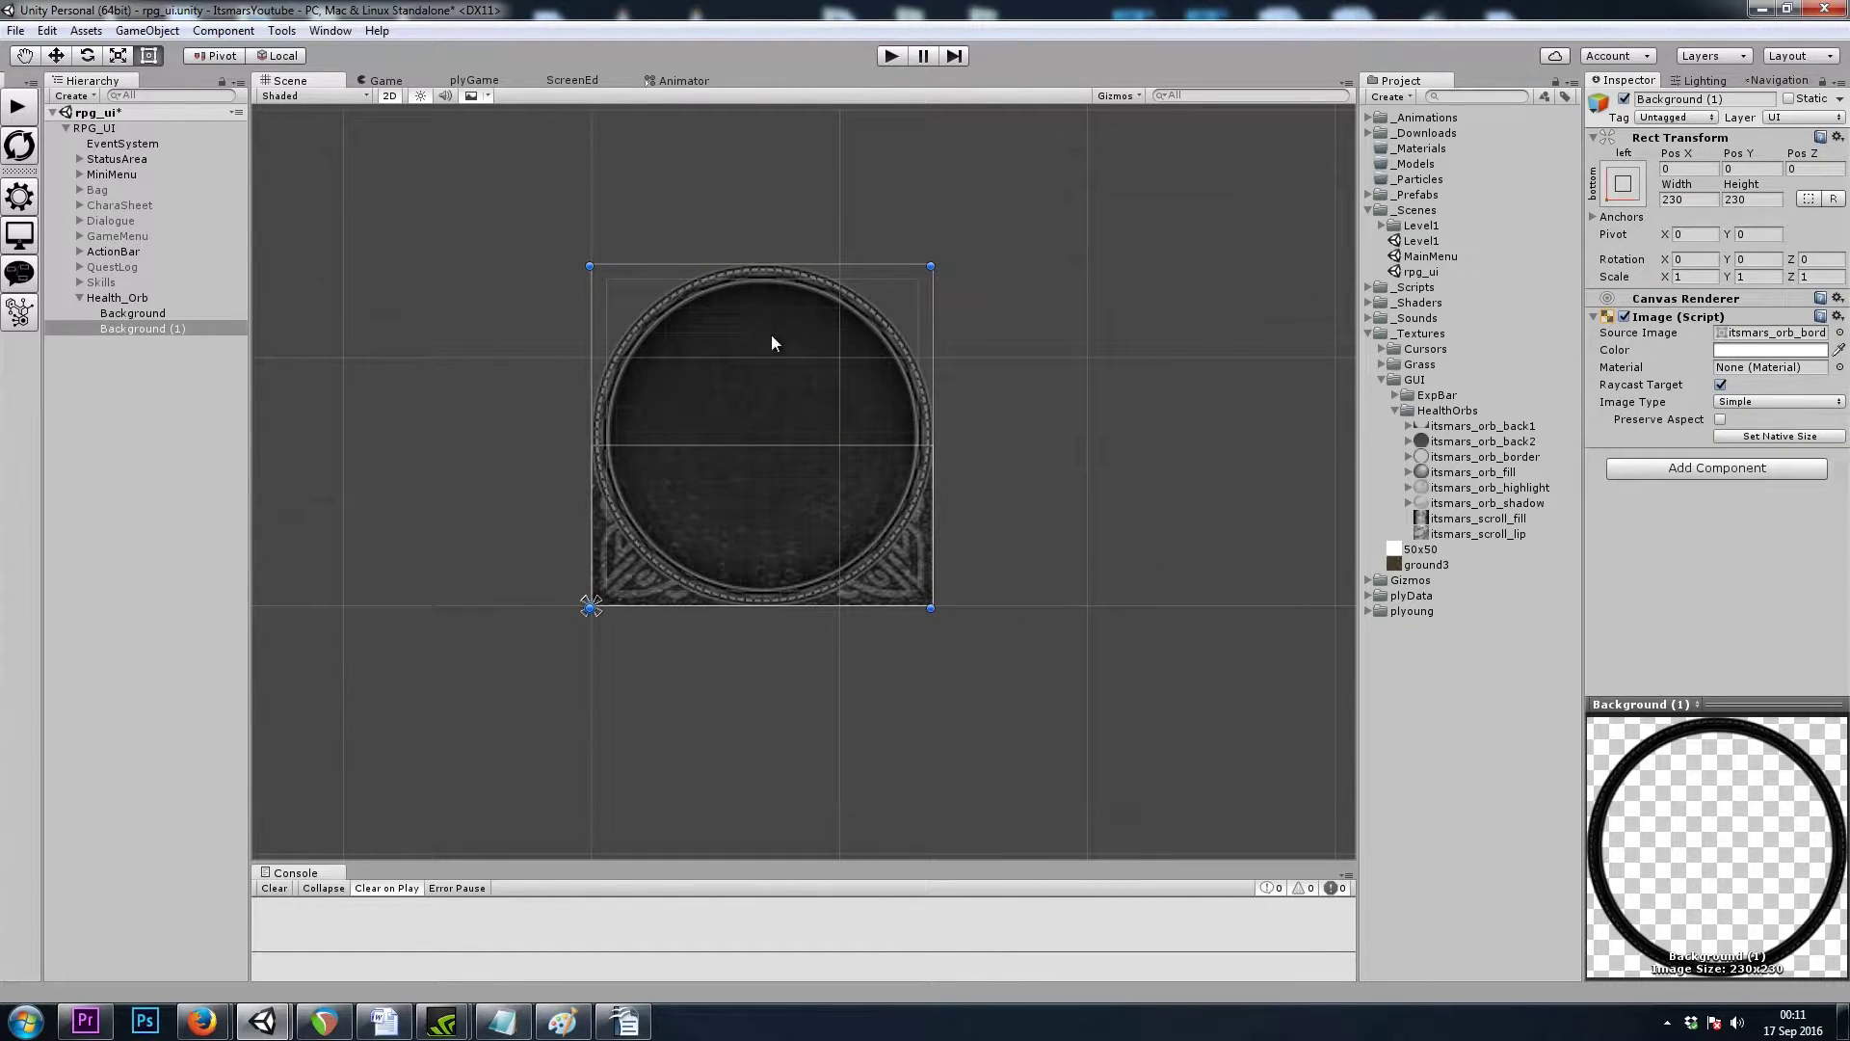
{"action": "left_click", "coordinate": [131, 330]}
Step: Rename Background (1) to Border, then duplicate Background as a child of itself named Fill
{"action": "left_click", "coordinate": [160, 327]}
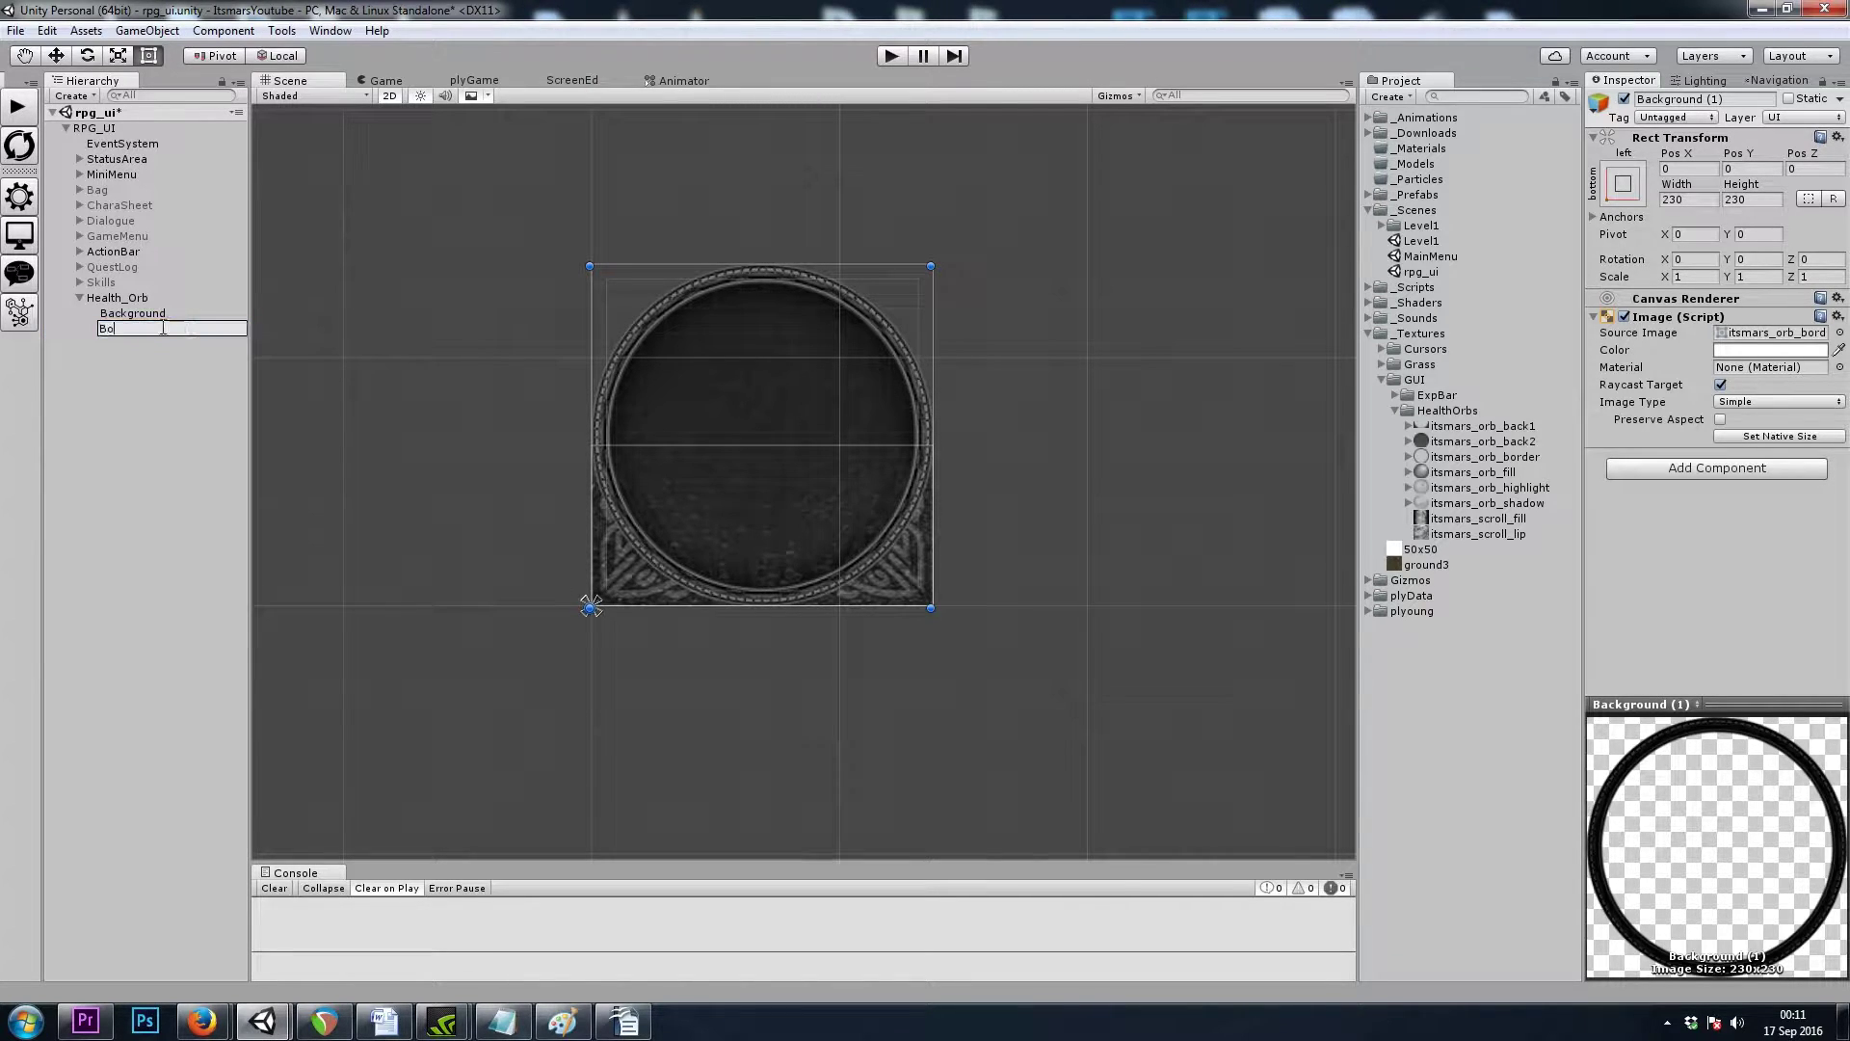
{"action": "type", "text": "Border"}
{"action": "key", "text": "Return"}
{"action": "left_click", "coordinate": [133, 314]}
{"action": "key", "text": "ctrl+d"}
{"action": "left_click_drag", "start_coordinate": [140, 349], "coordinate": [145, 315]}
{"action": "left_click", "coordinate": [148, 328]}
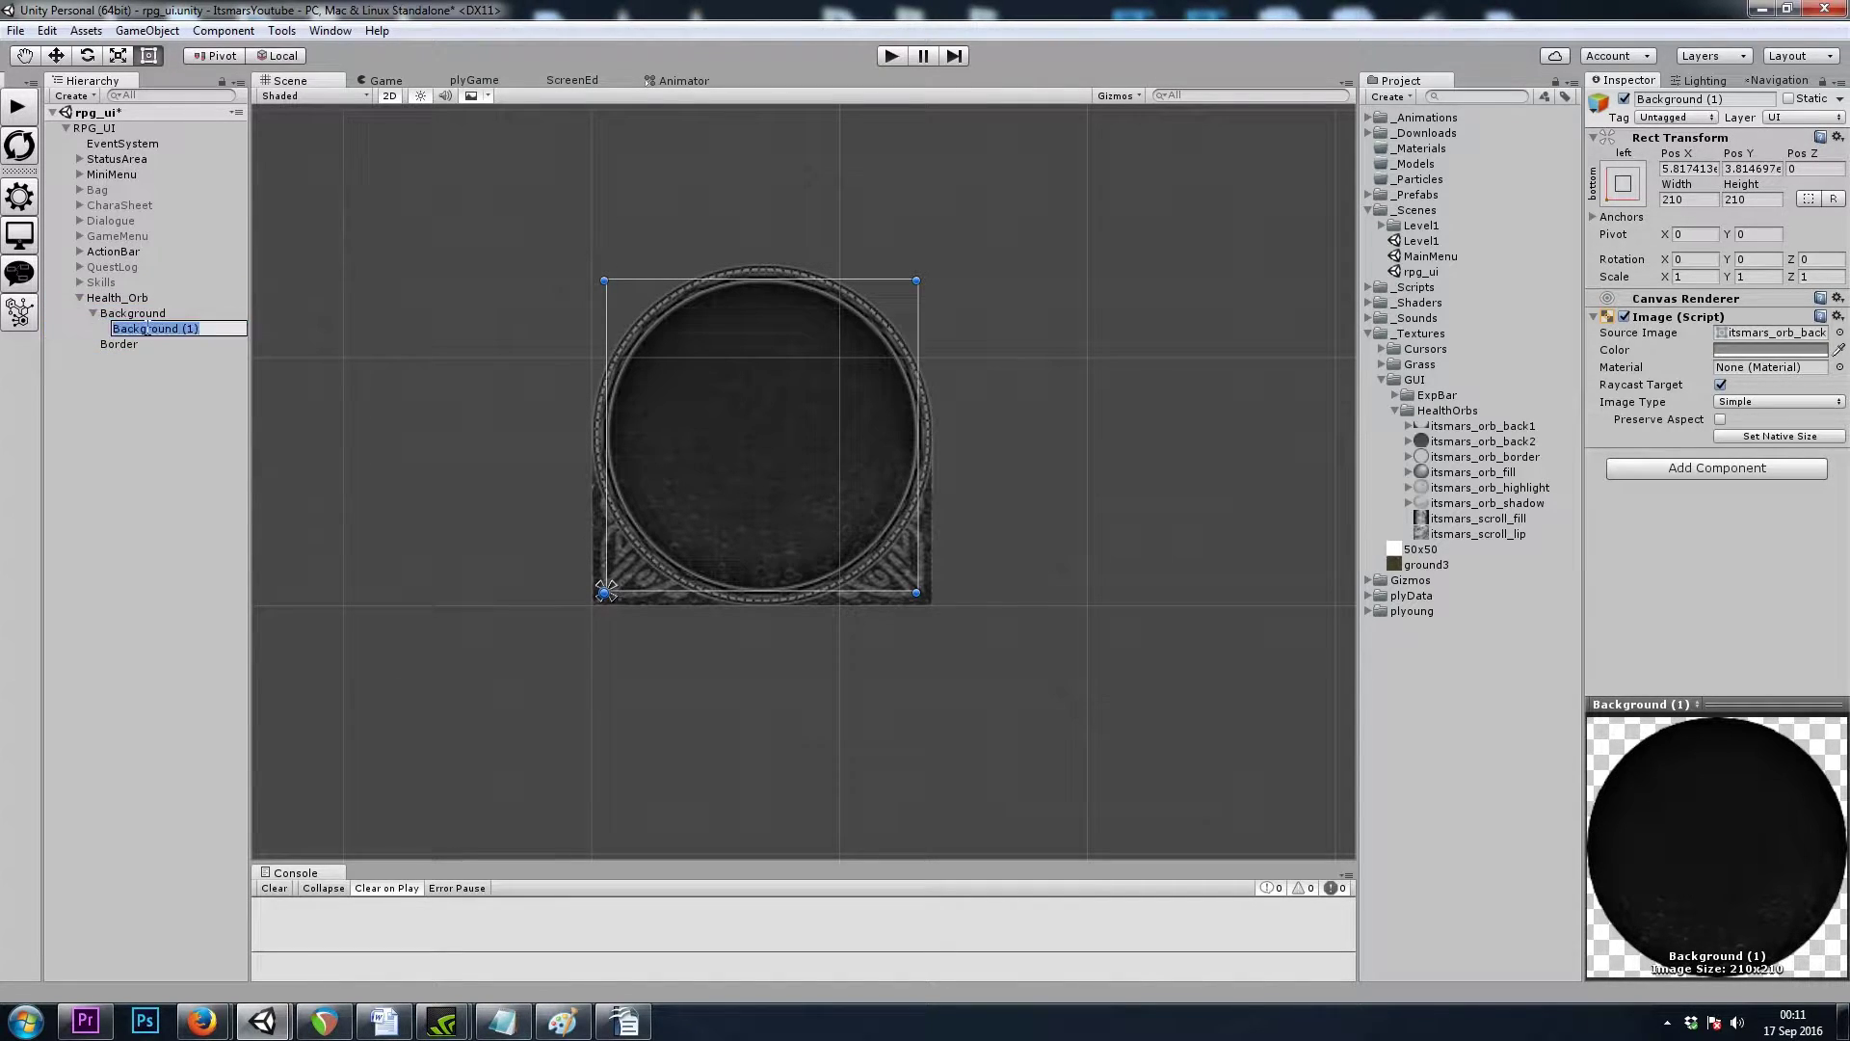
{"action": "type", "text": "Fill"}
{"action": "key", "text": "Return"}
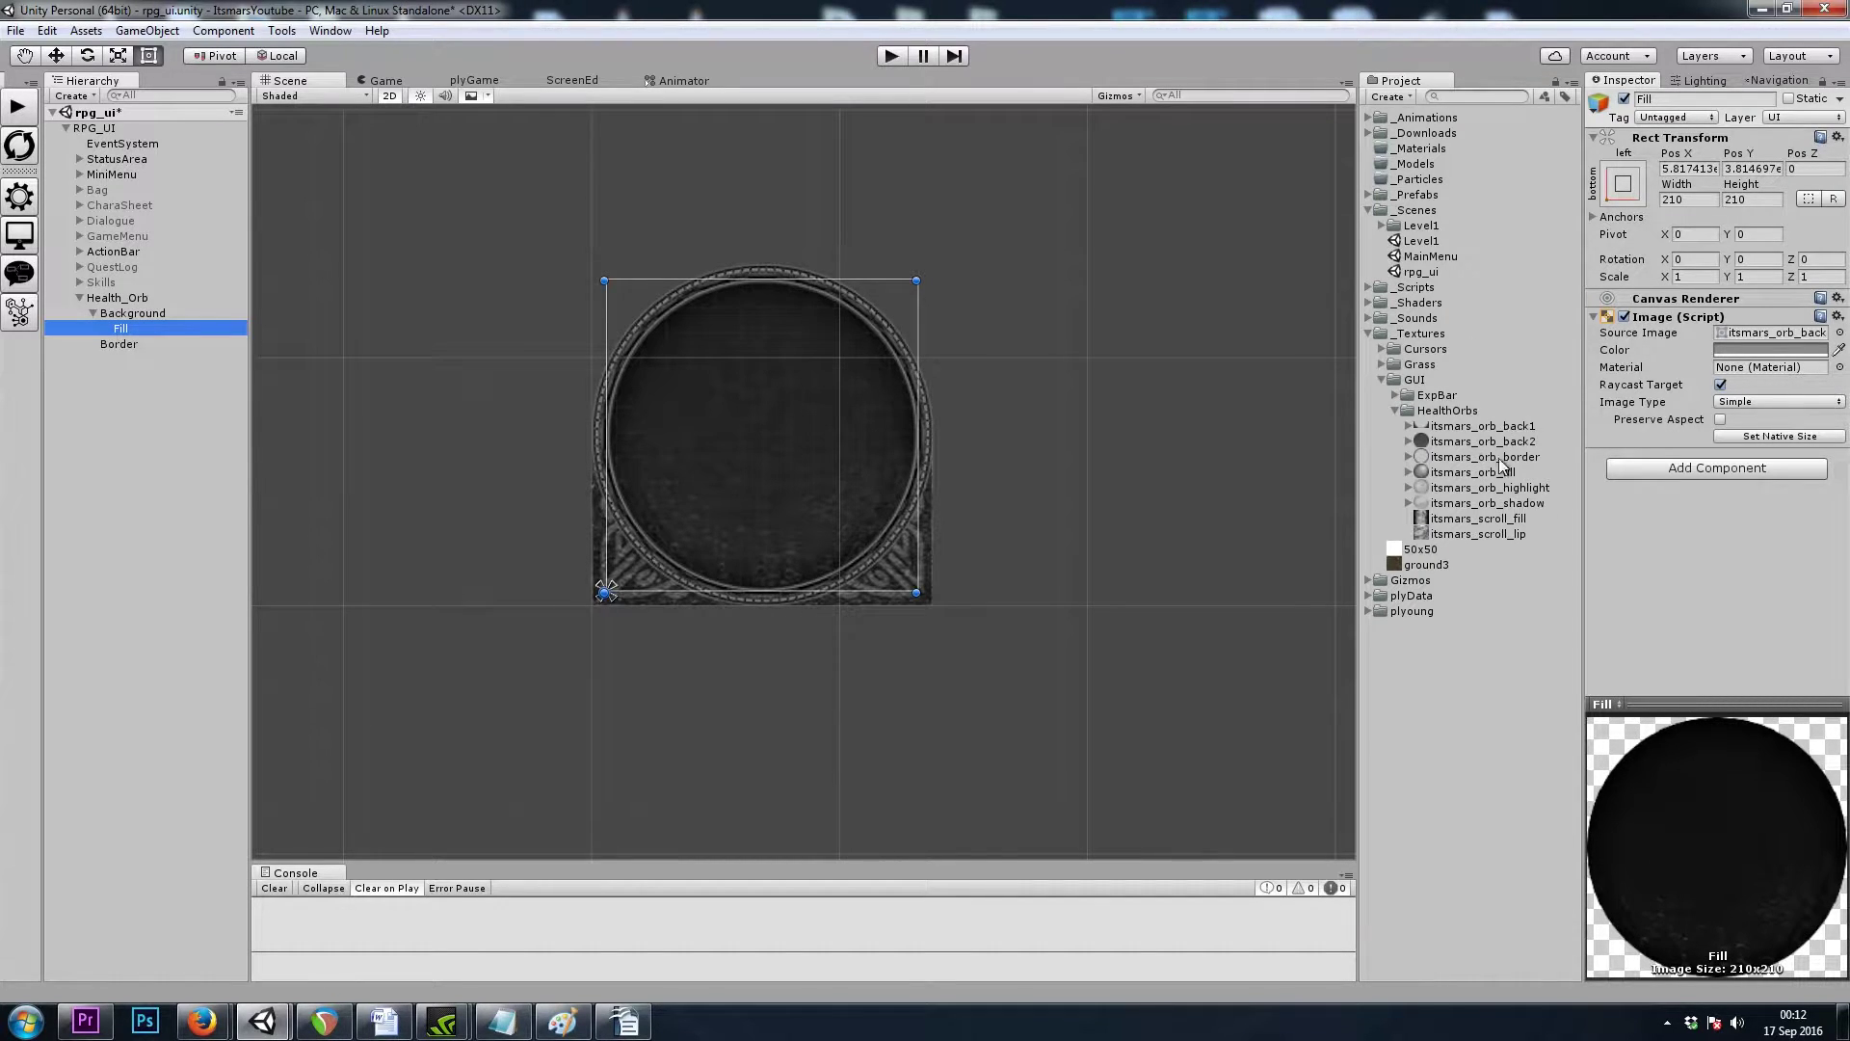
Step: Give Fill the itsmars_orb_fill source image tinted red at 186/60/60
{"action": "left_click_drag", "start_coordinate": [1493, 472], "coordinate": [1748, 335]}
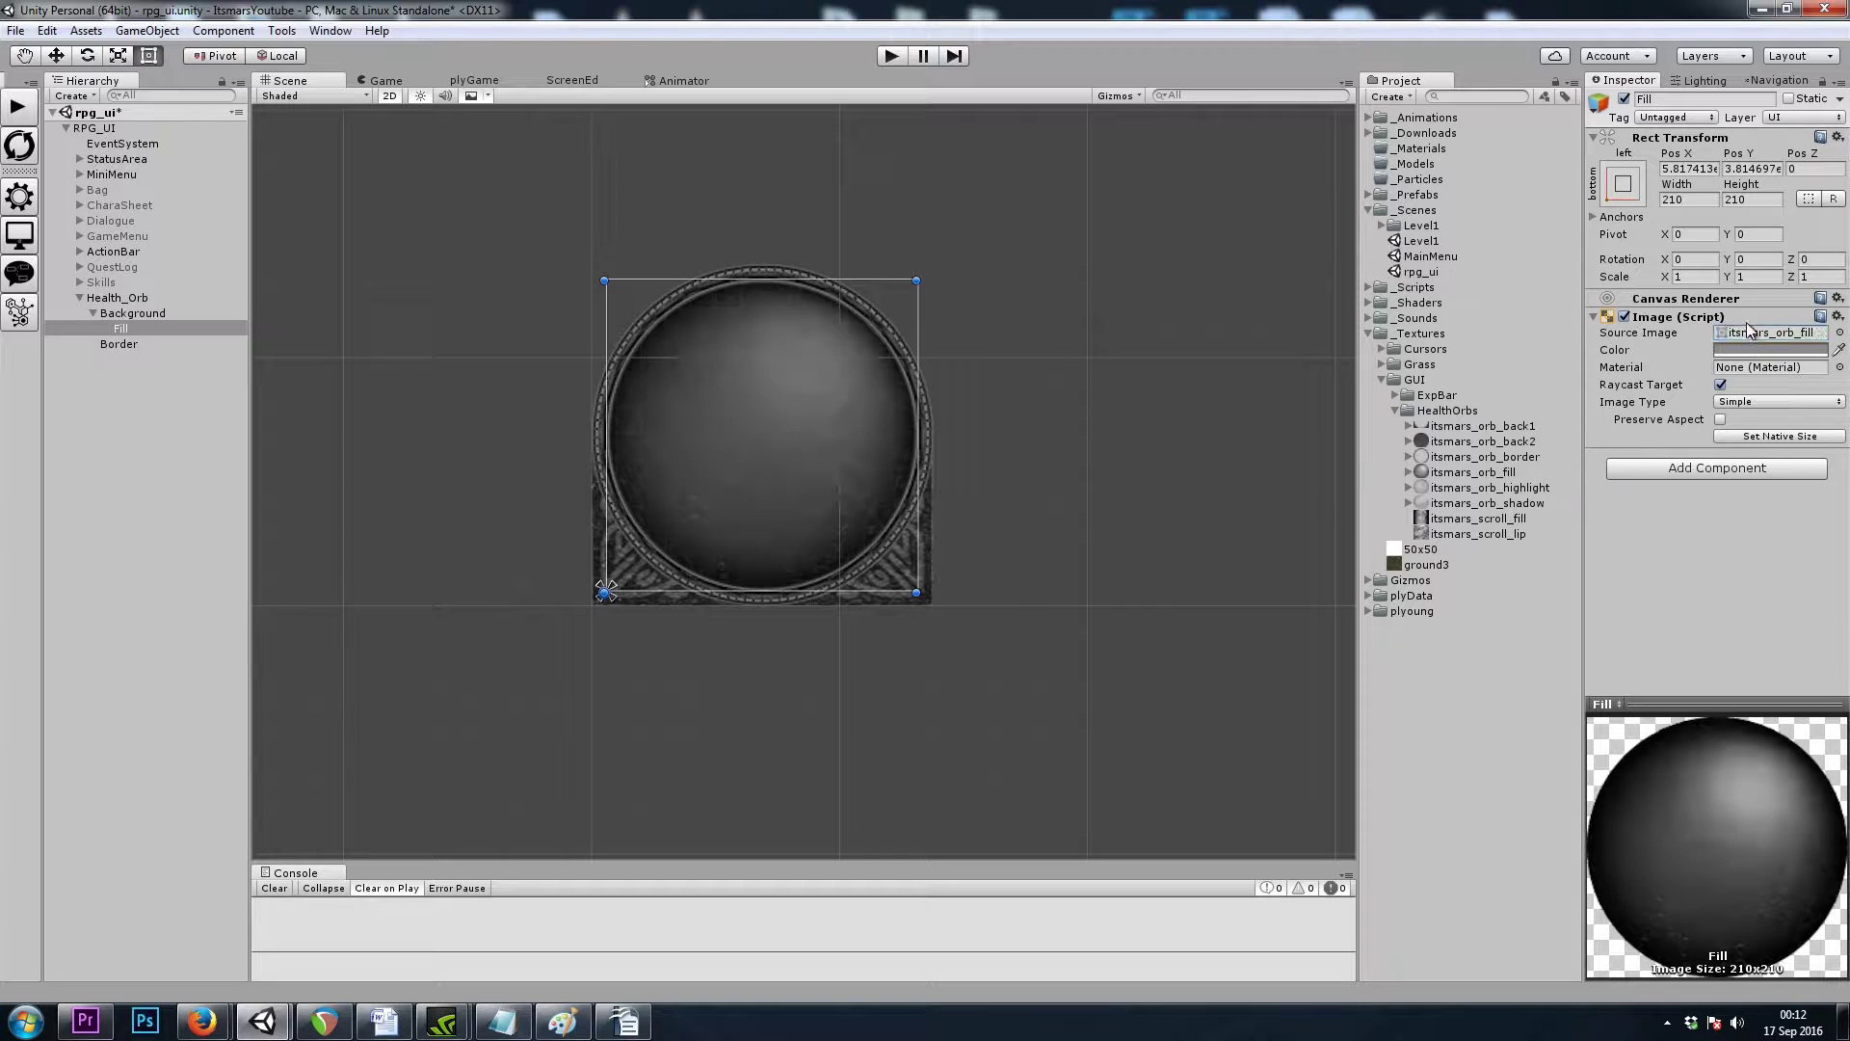
{"action": "left_click", "coordinate": [1770, 349]}
{"action": "mouse_move", "coordinate": [401, 511]}
{"action": "left_mouse_down"}
{"action": "mouse_move", "coordinate": [420, 463]}
{"action": "mouse_move", "coordinate": [388, 489]}
{"action": "left_mouse_up"}
{"action": "left_click", "coordinate": [468, 632]}
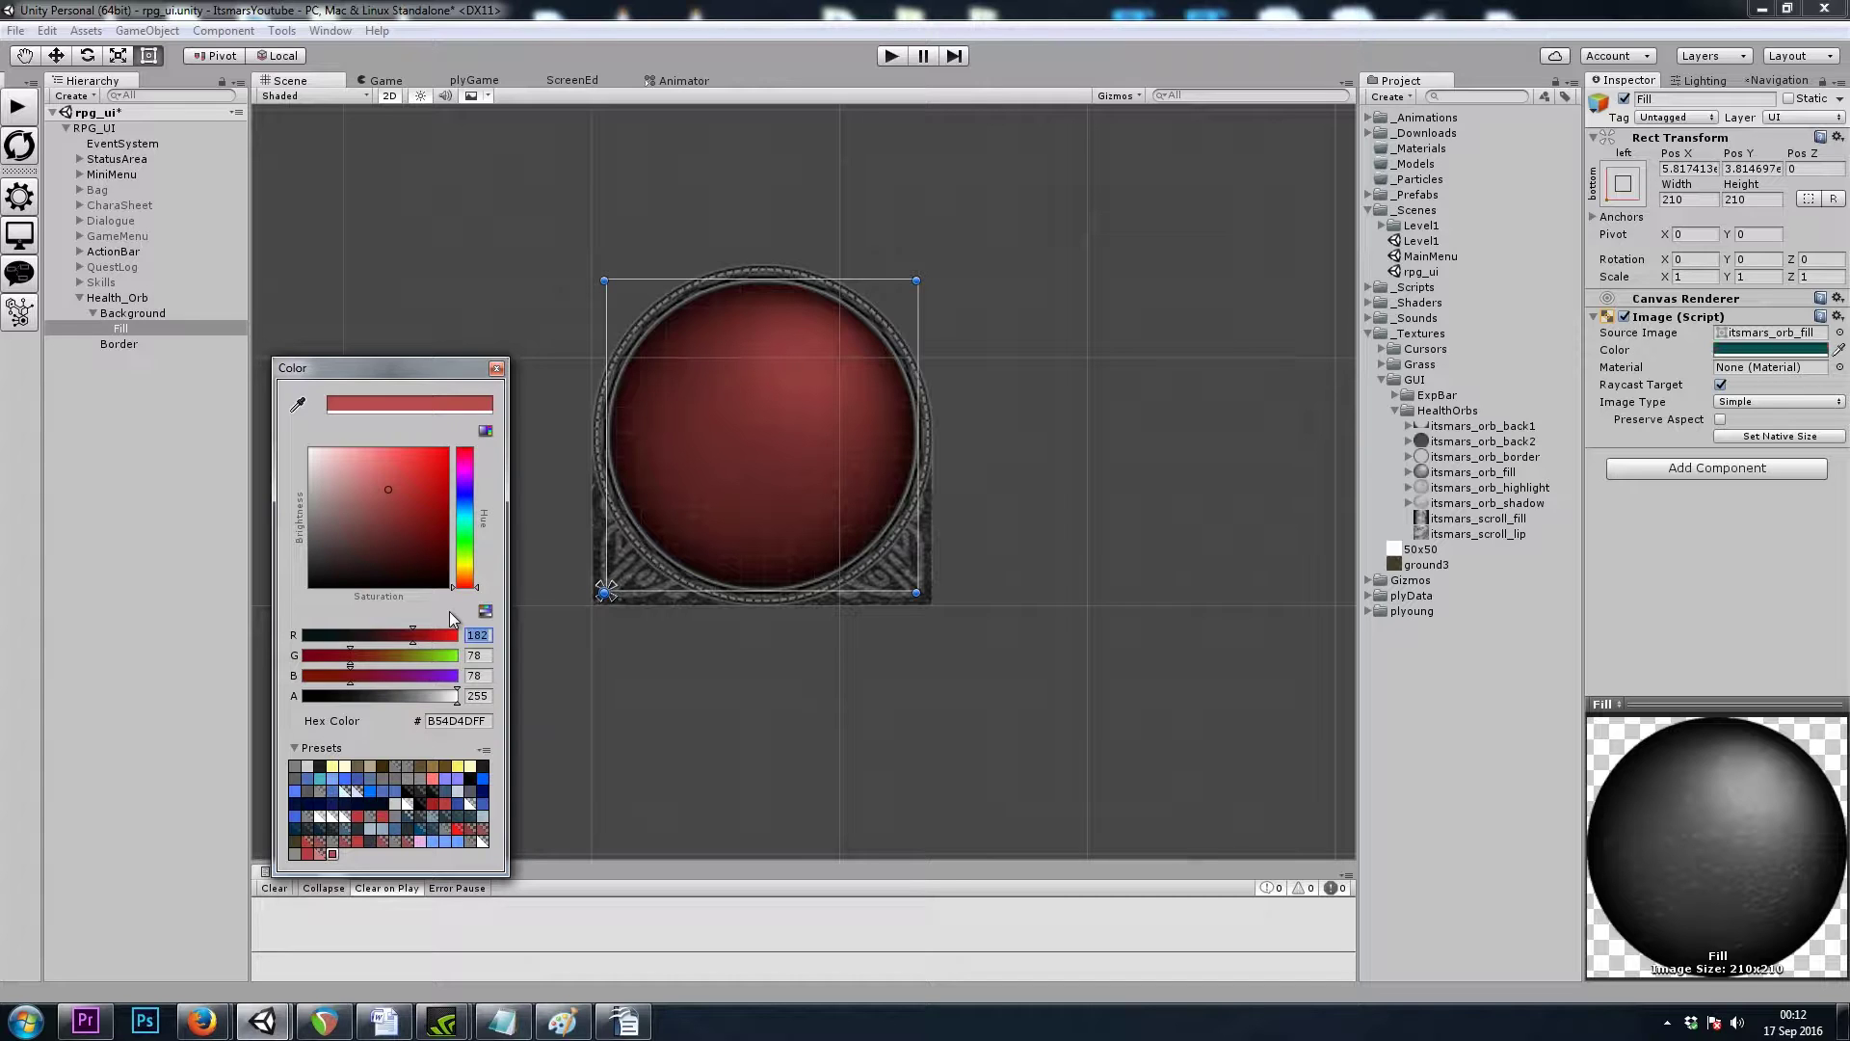
{"action": "type", "text": "186"}
{"action": "key", "text": "Tab"}
{"action": "type", "text": "60"}
{"action": "key", "text": "Tab"}
{"action": "type", "text": "60"}
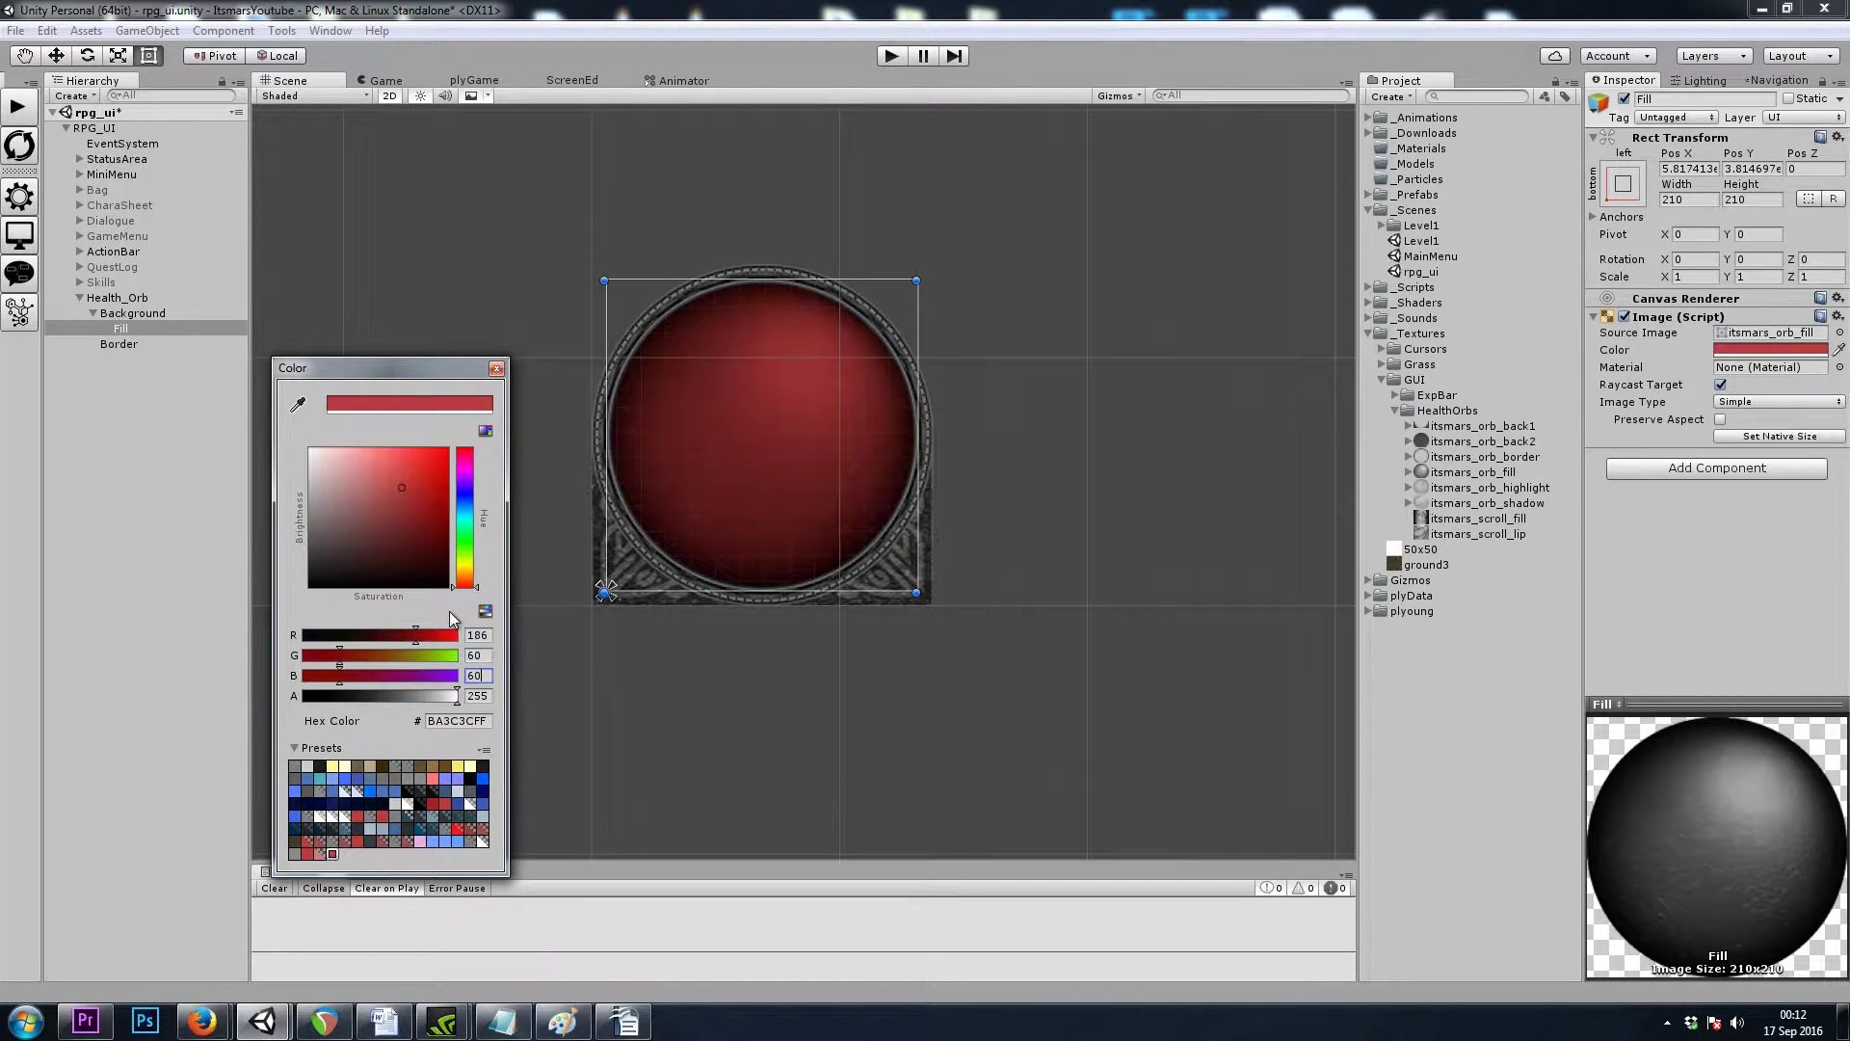
{"action": "left_click", "coordinate": [496, 368]}
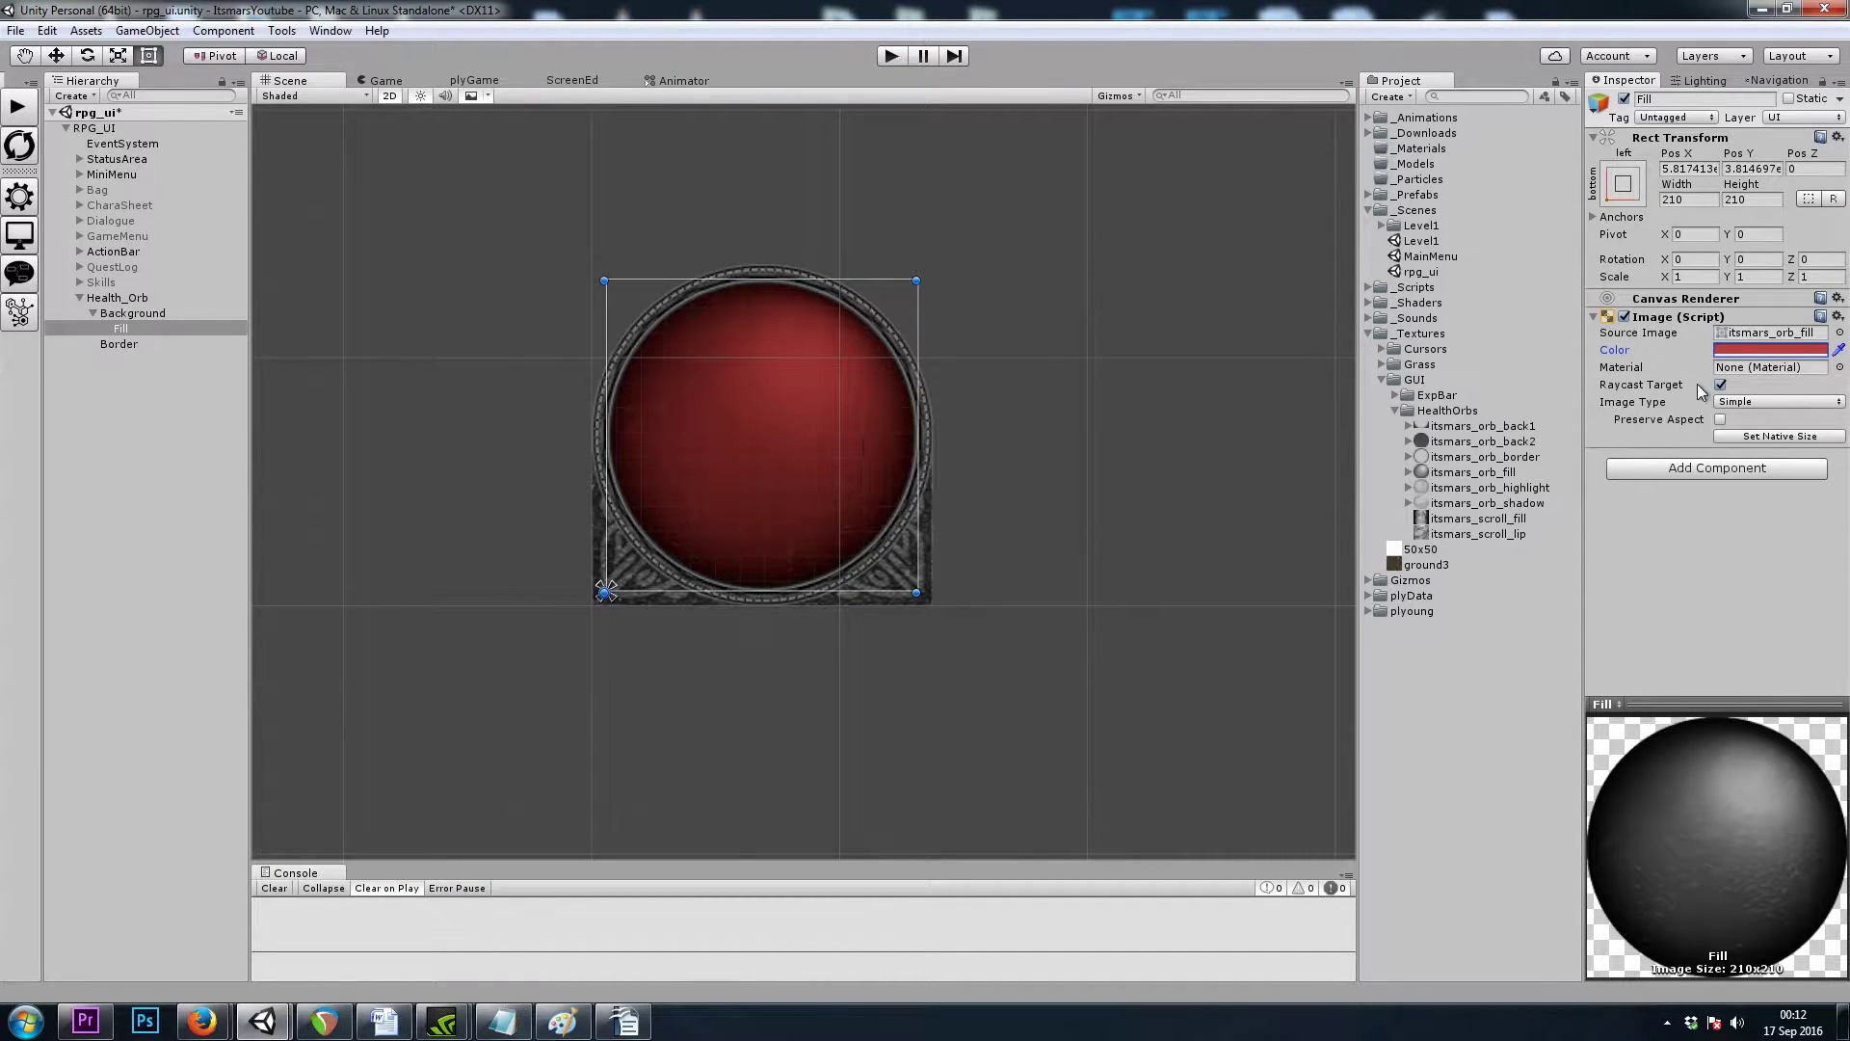
Step: Set the Fill image to Filled type, Vertical fill method, with Fill Amount 0.64
{"action": "left_click", "coordinate": [1650, 403]}
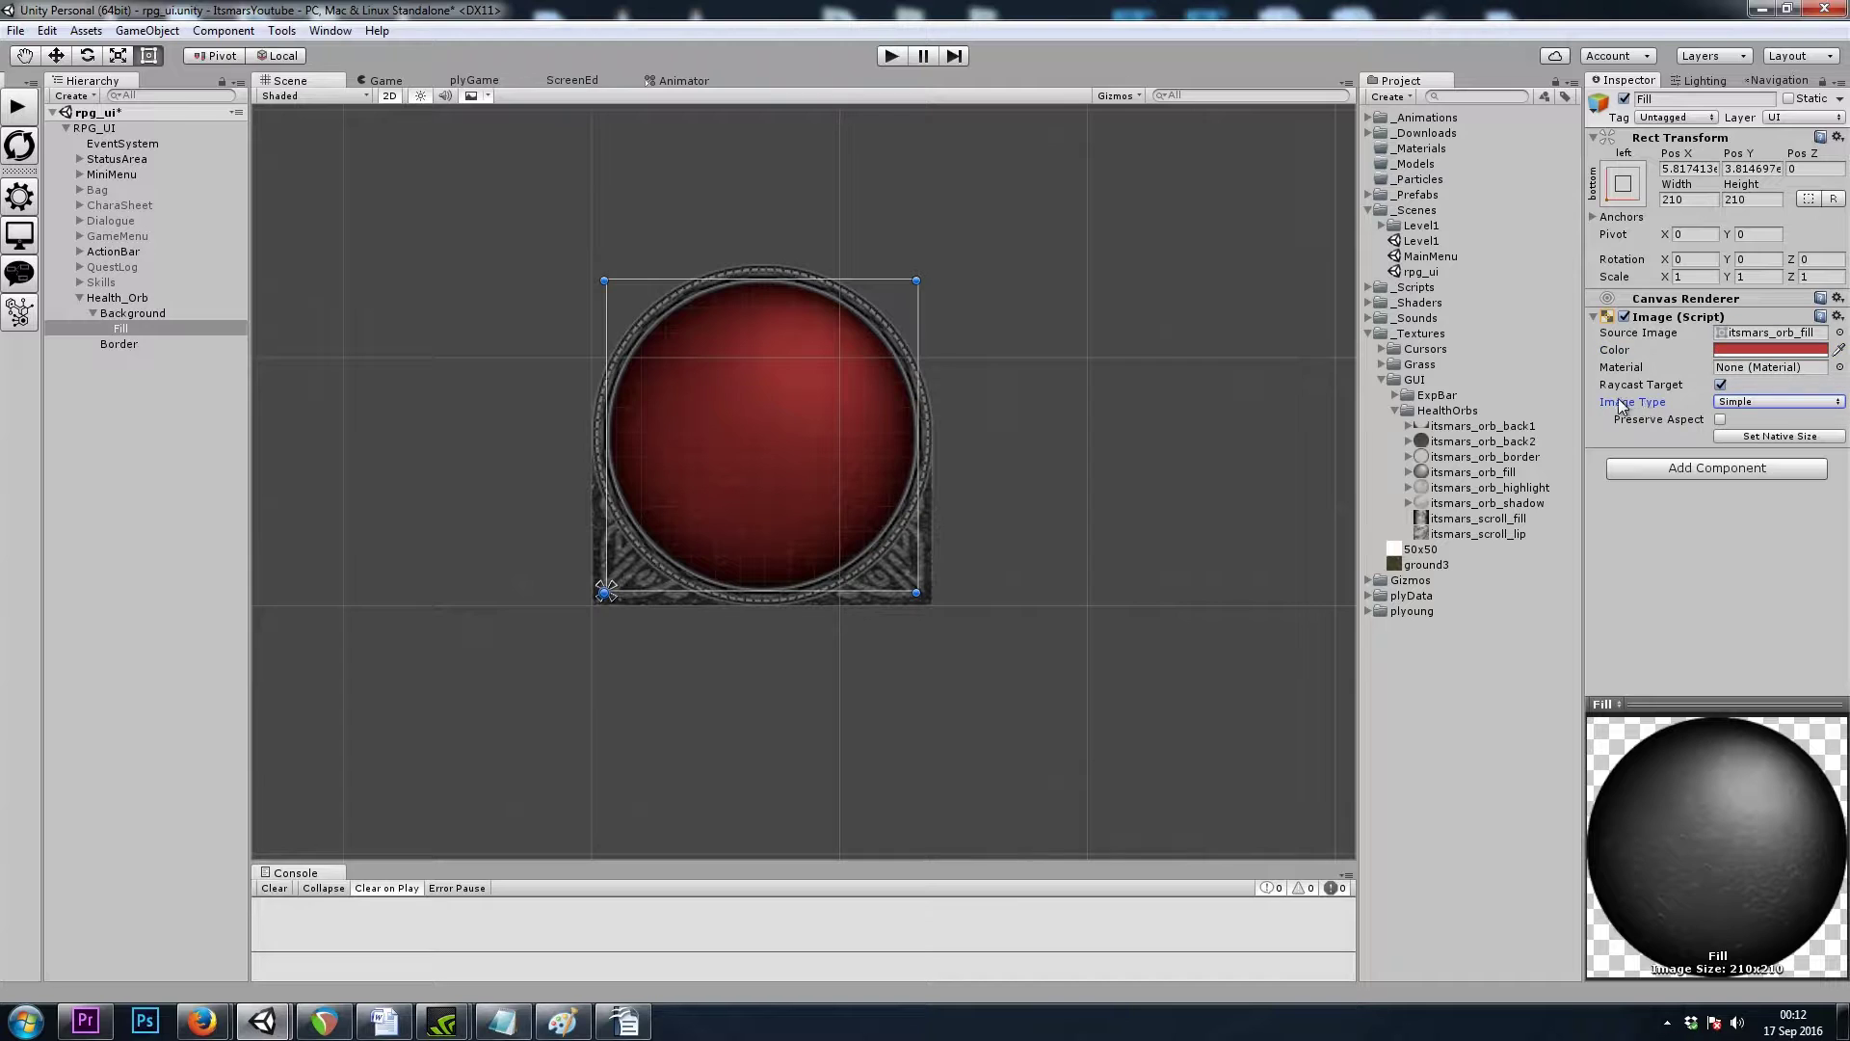
{"action": "left_click", "coordinate": [1744, 402]}
{"action": "left_click", "coordinate": [1749, 493]}
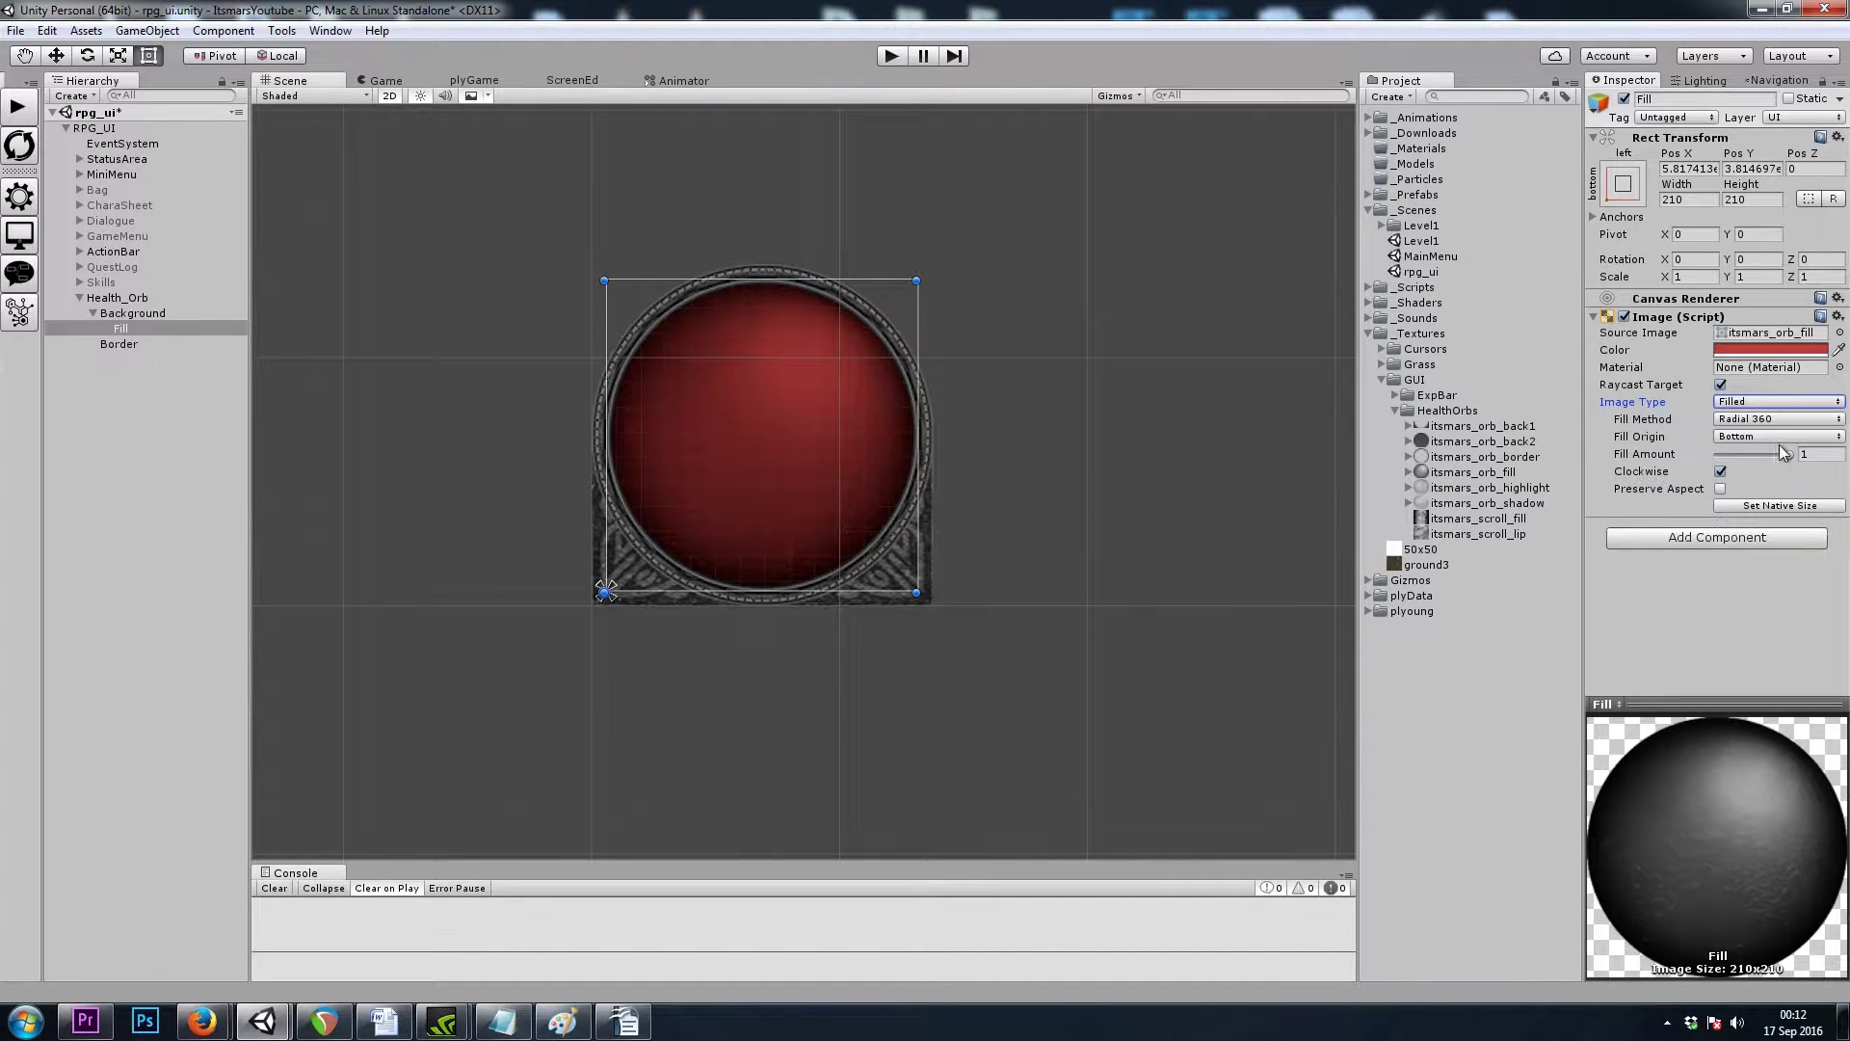
{"action": "left_click", "coordinate": [1643, 422]}
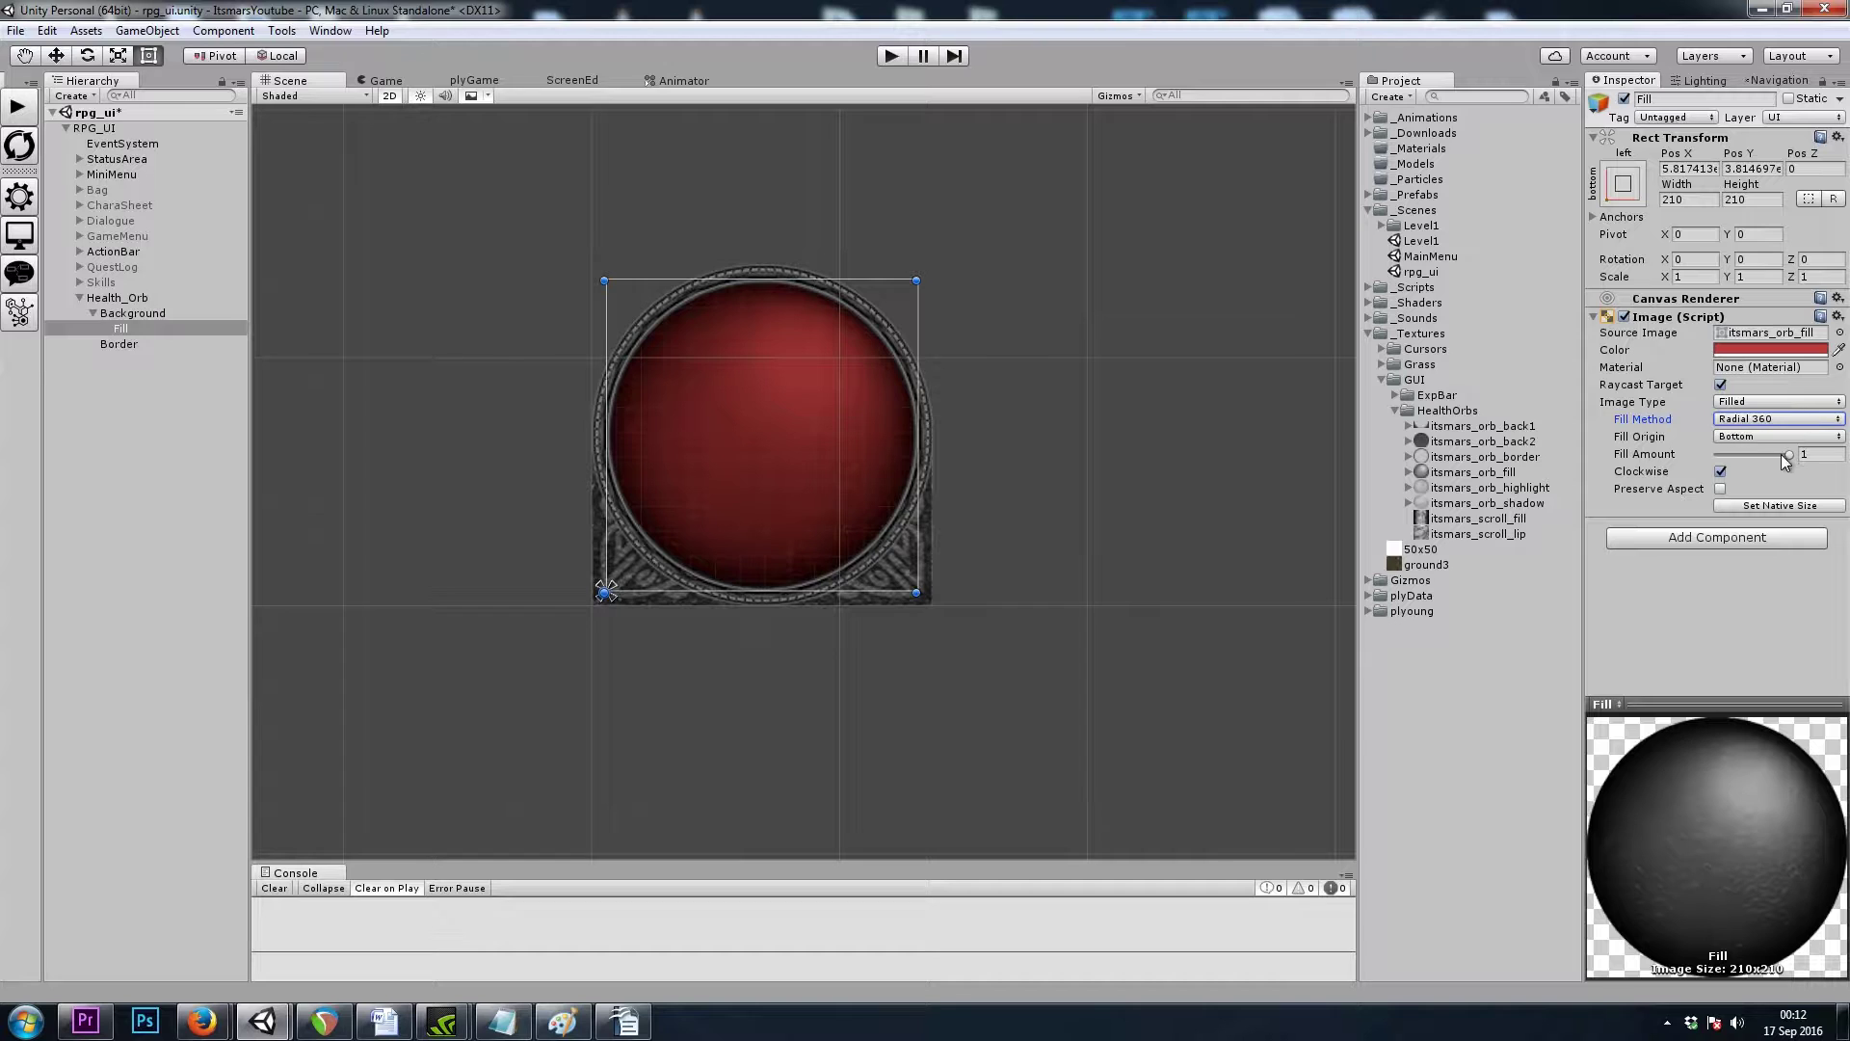
{"action": "mouse_move", "coordinate": [1781, 455]}
{"action": "left_mouse_down"}
{"action": "mouse_move", "coordinate": [1729, 456]}
{"action": "mouse_move", "coordinate": [1804, 456]}
{"action": "mouse_move", "coordinate": [1724, 459]}
{"action": "mouse_move", "coordinate": [1782, 458]}
{"action": "mouse_move", "coordinate": [1748, 449]}
{"action": "mouse_move", "coordinate": [1768, 451]}
{"action": "left_mouse_up"}
{"action": "left_click", "coordinate": [1737, 422]}
{"action": "left_click", "coordinate": [1778, 455]}
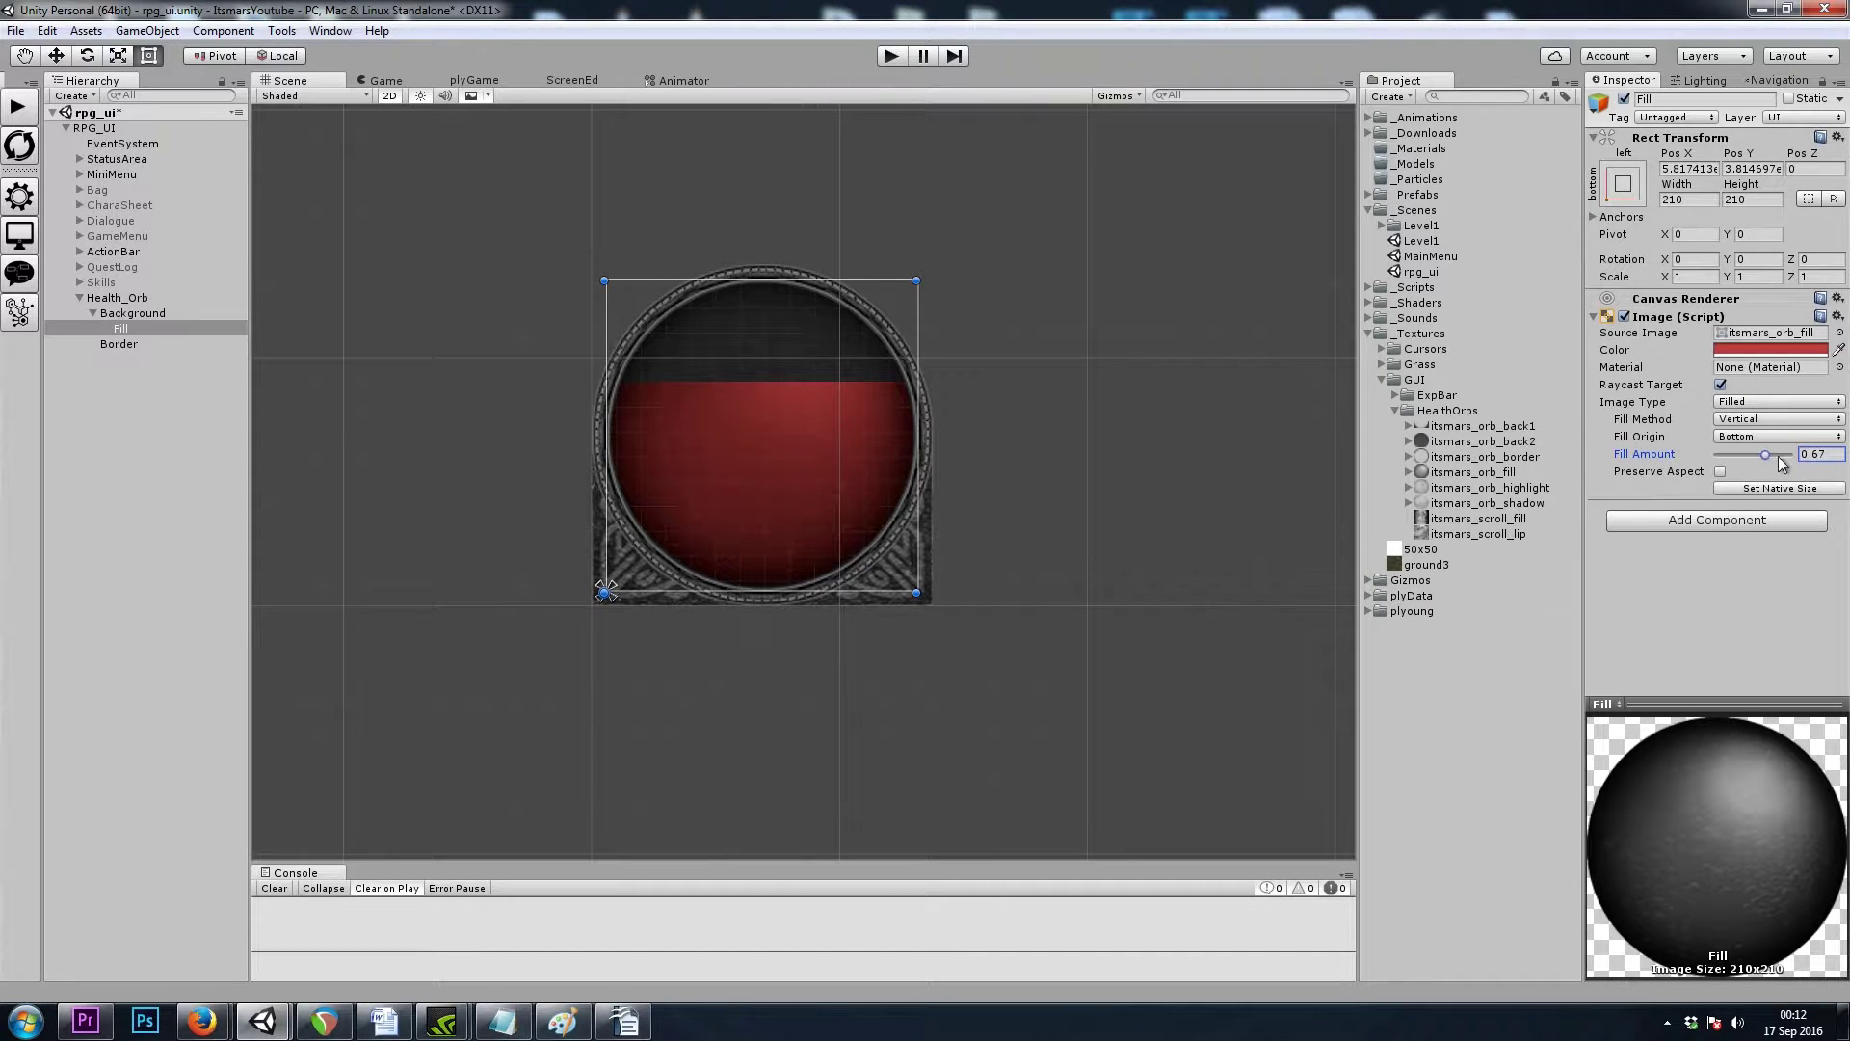
{"action": "mouse_move", "coordinate": [1765, 457]}
{"action": "left_mouse_down"}
{"action": "mouse_move", "coordinate": [1740, 461]}
{"action": "mouse_move", "coordinate": [1778, 462]}
{"action": "mouse_move", "coordinate": [1746, 463]}
{"action": "mouse_move", "coordinate": [1778, 464]}
{"action": "mouse_move", "coordinate": [1761, 464]}
{"action": "left_mouse_up"}
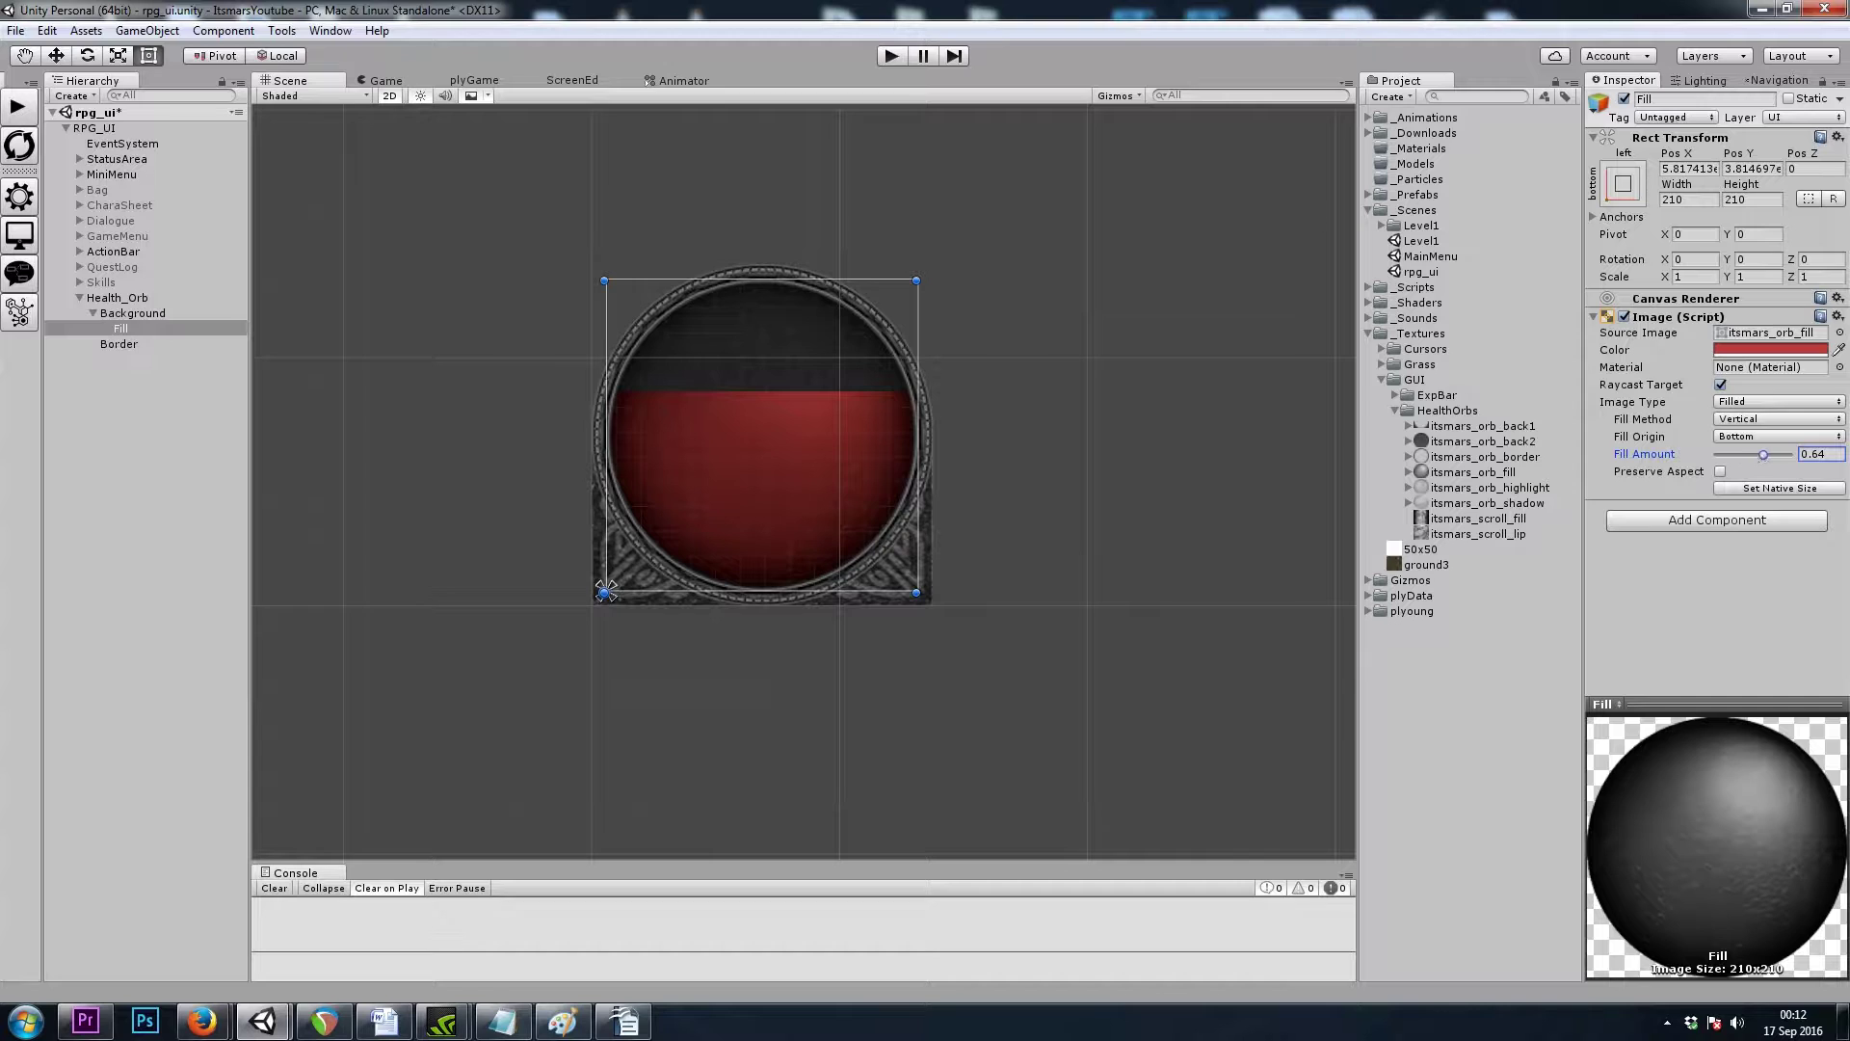
{"action": "left_click", "coordinate": [135, 298]}
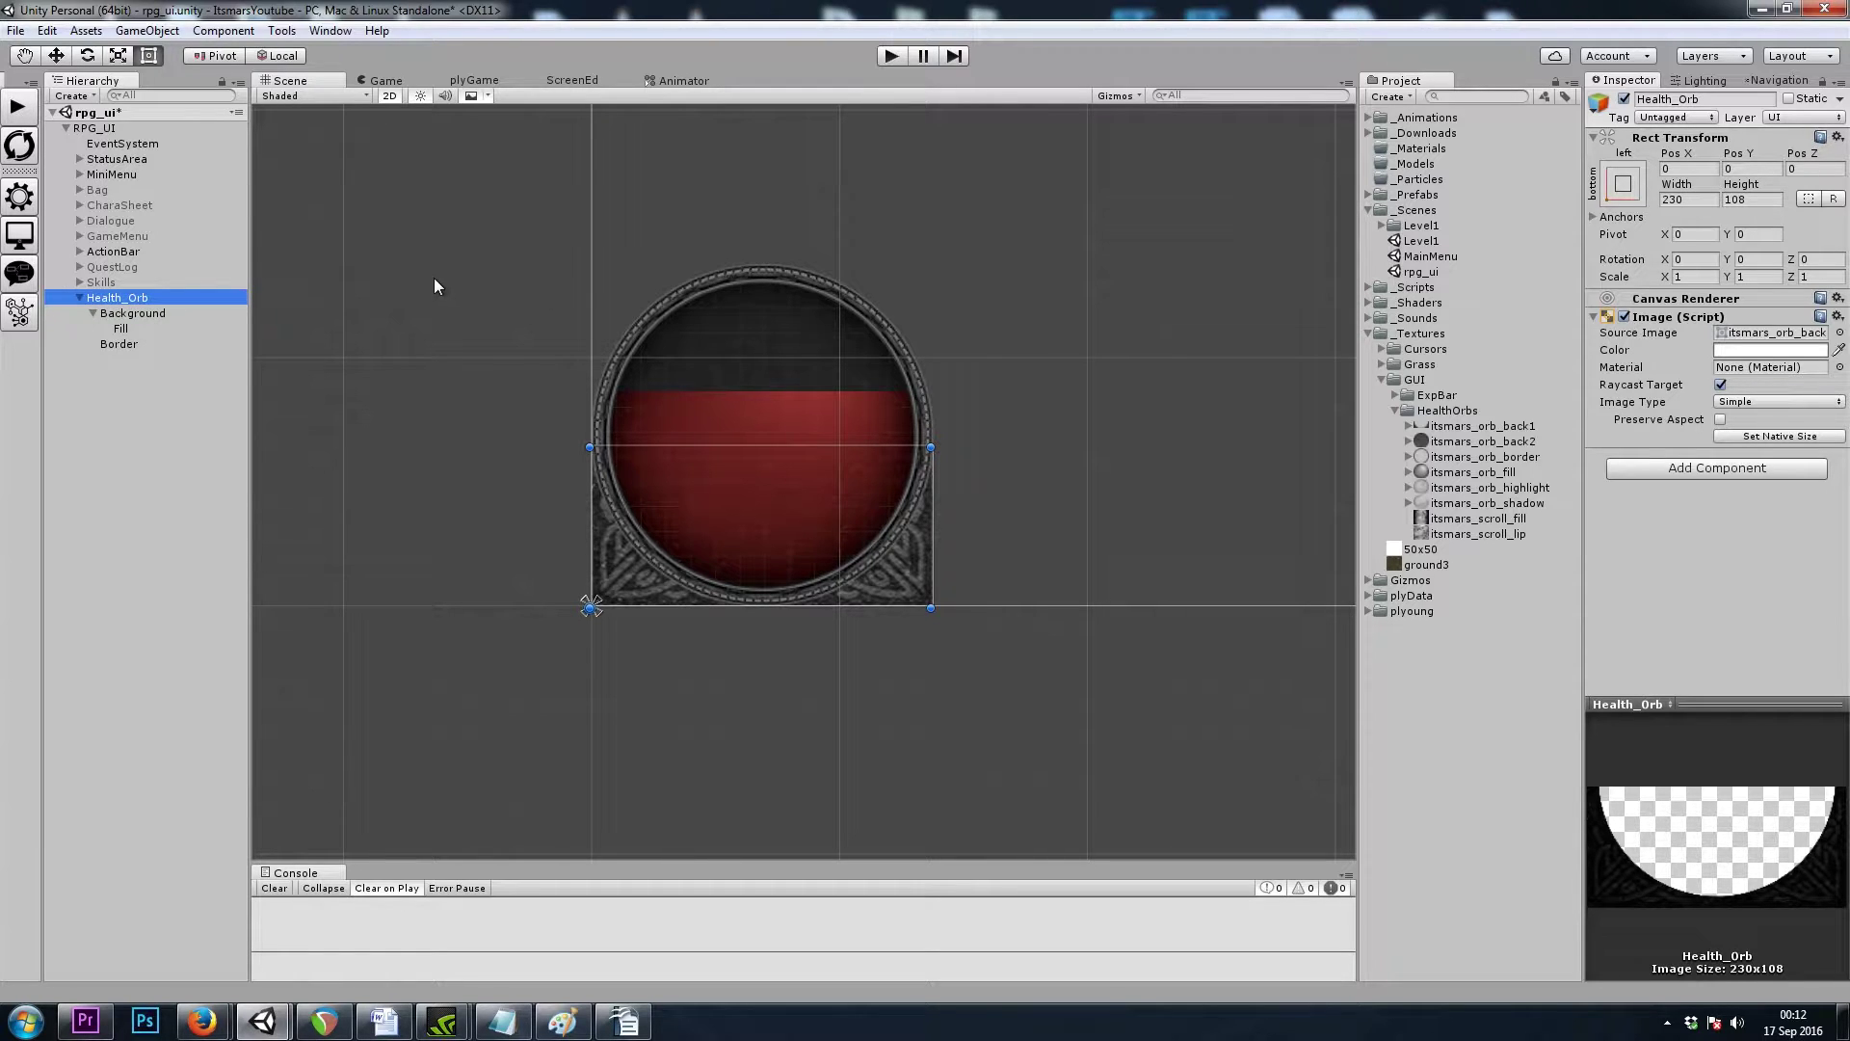
Step: Add a plyGame plyBlox component to Health_Orb and open it in the plyBlox editor
{"action": "left_click", "coordinate": [1709, 470]}
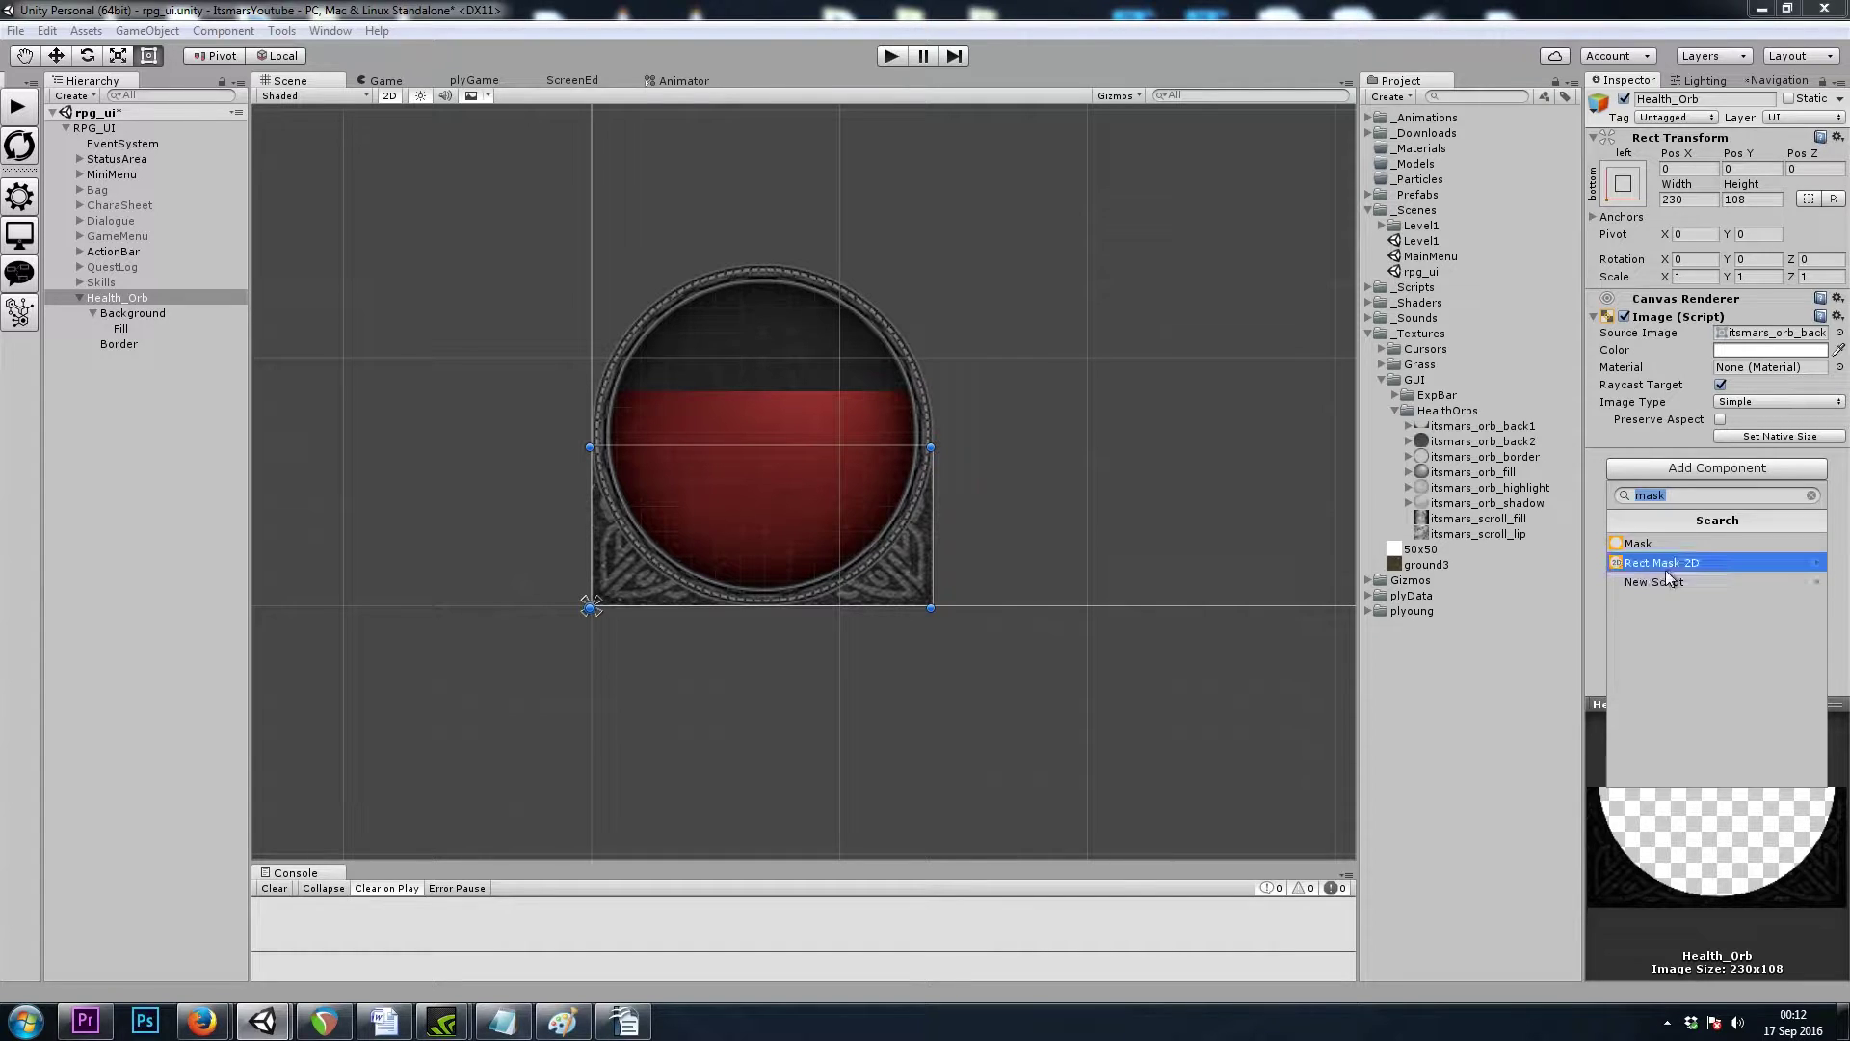
{"action": "key", "text": "BackSpace"}
{"action": "left_click", "coordinate": [1680, 738]}
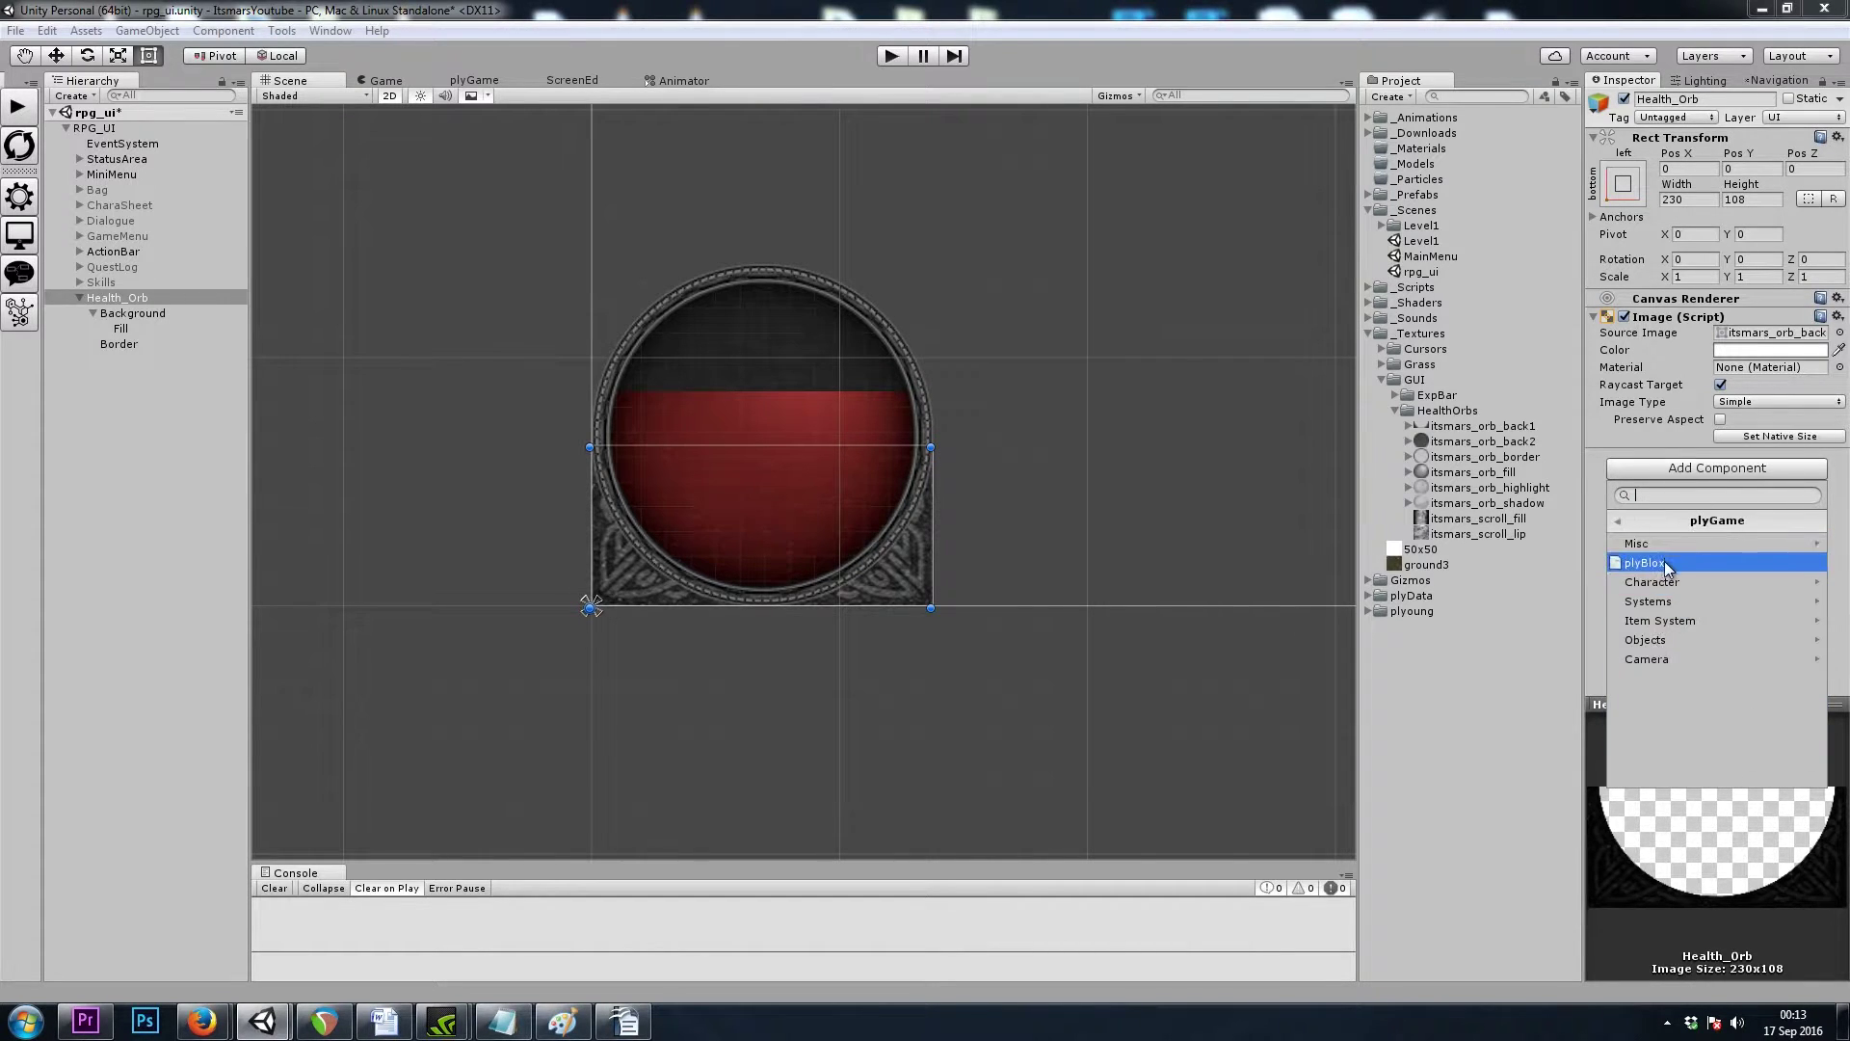
{"action": "left_click", "coordinate": [1671, 570]}
{"action": "left_click", "coordinate": [1685, 318]}
{"action": "left_click", "coordinate": [1713, 361]}
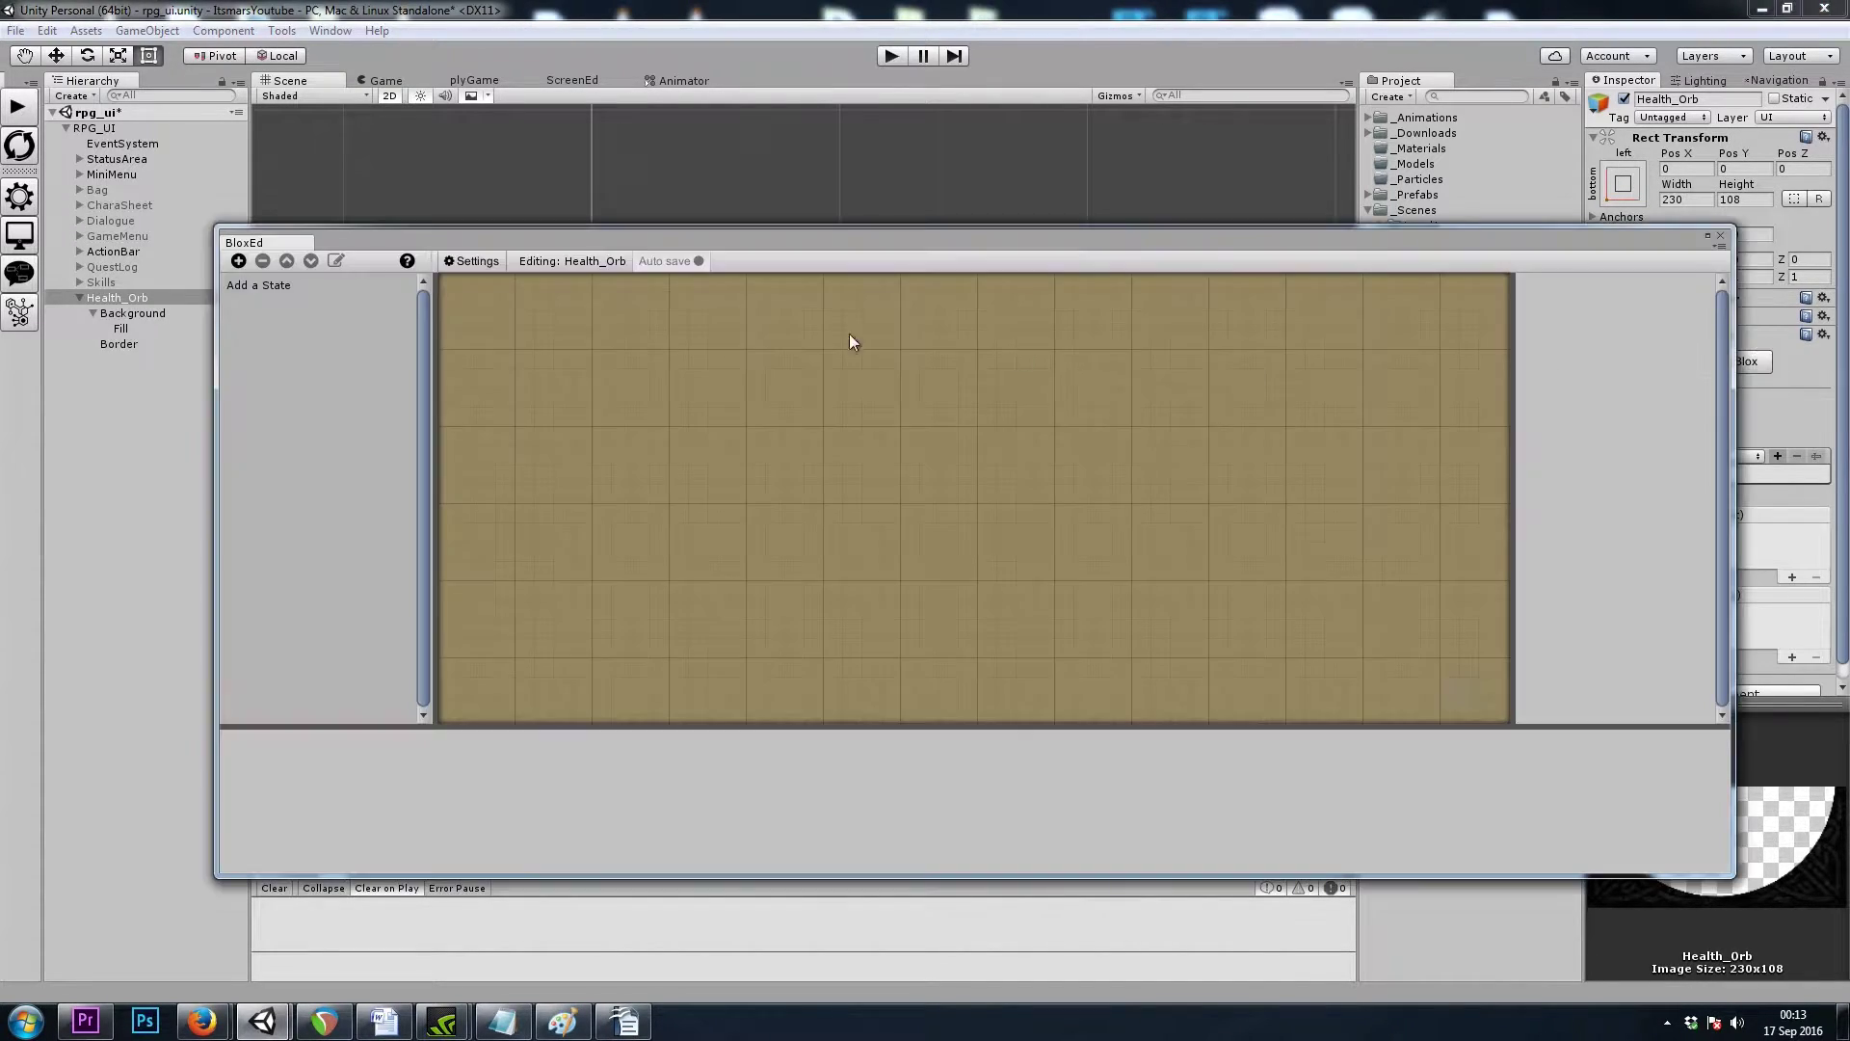
Step: Add State 0 containing a Common On LateUpdate event
{"action": "left_click", "coordinate": [238, 260]}
{"action": "left_click", "coordinate": [238, 502]}
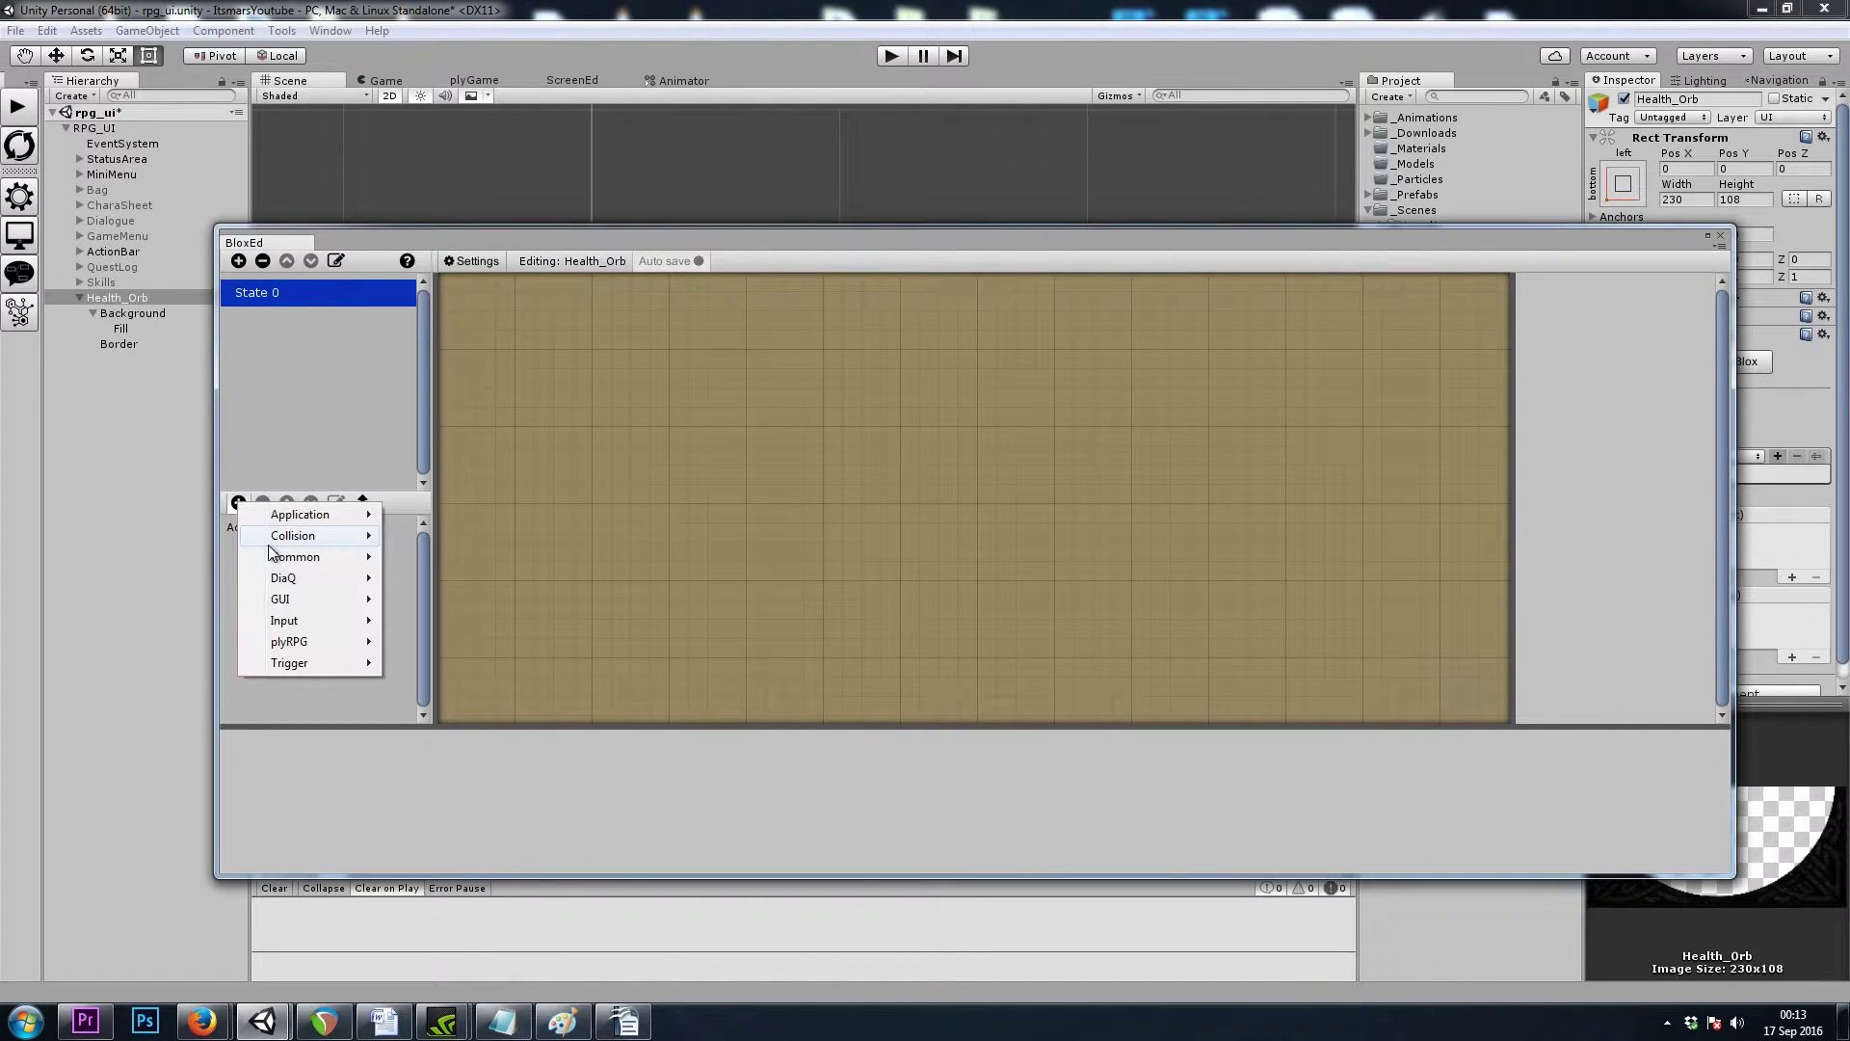
{"action": "mouse_move", "coordinate": [292, 557]}
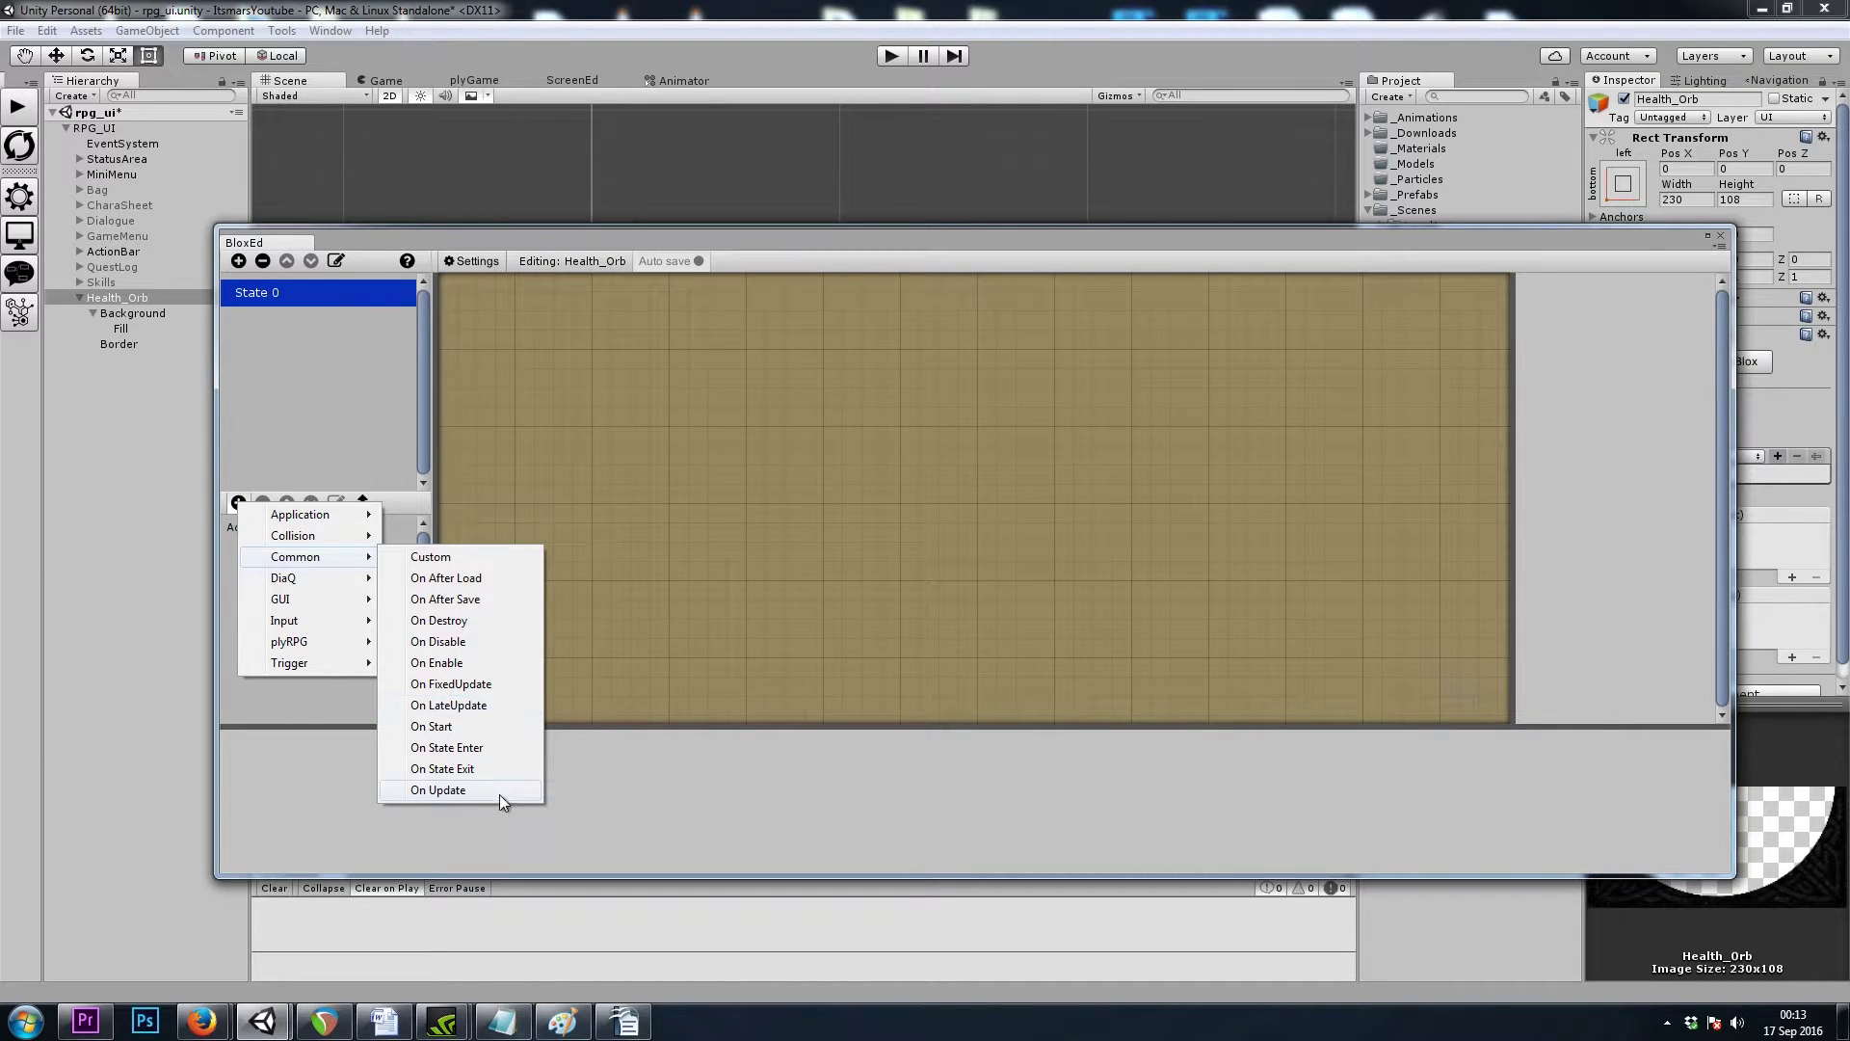
{"action": "left_click", "coordinate": [493, 703]}
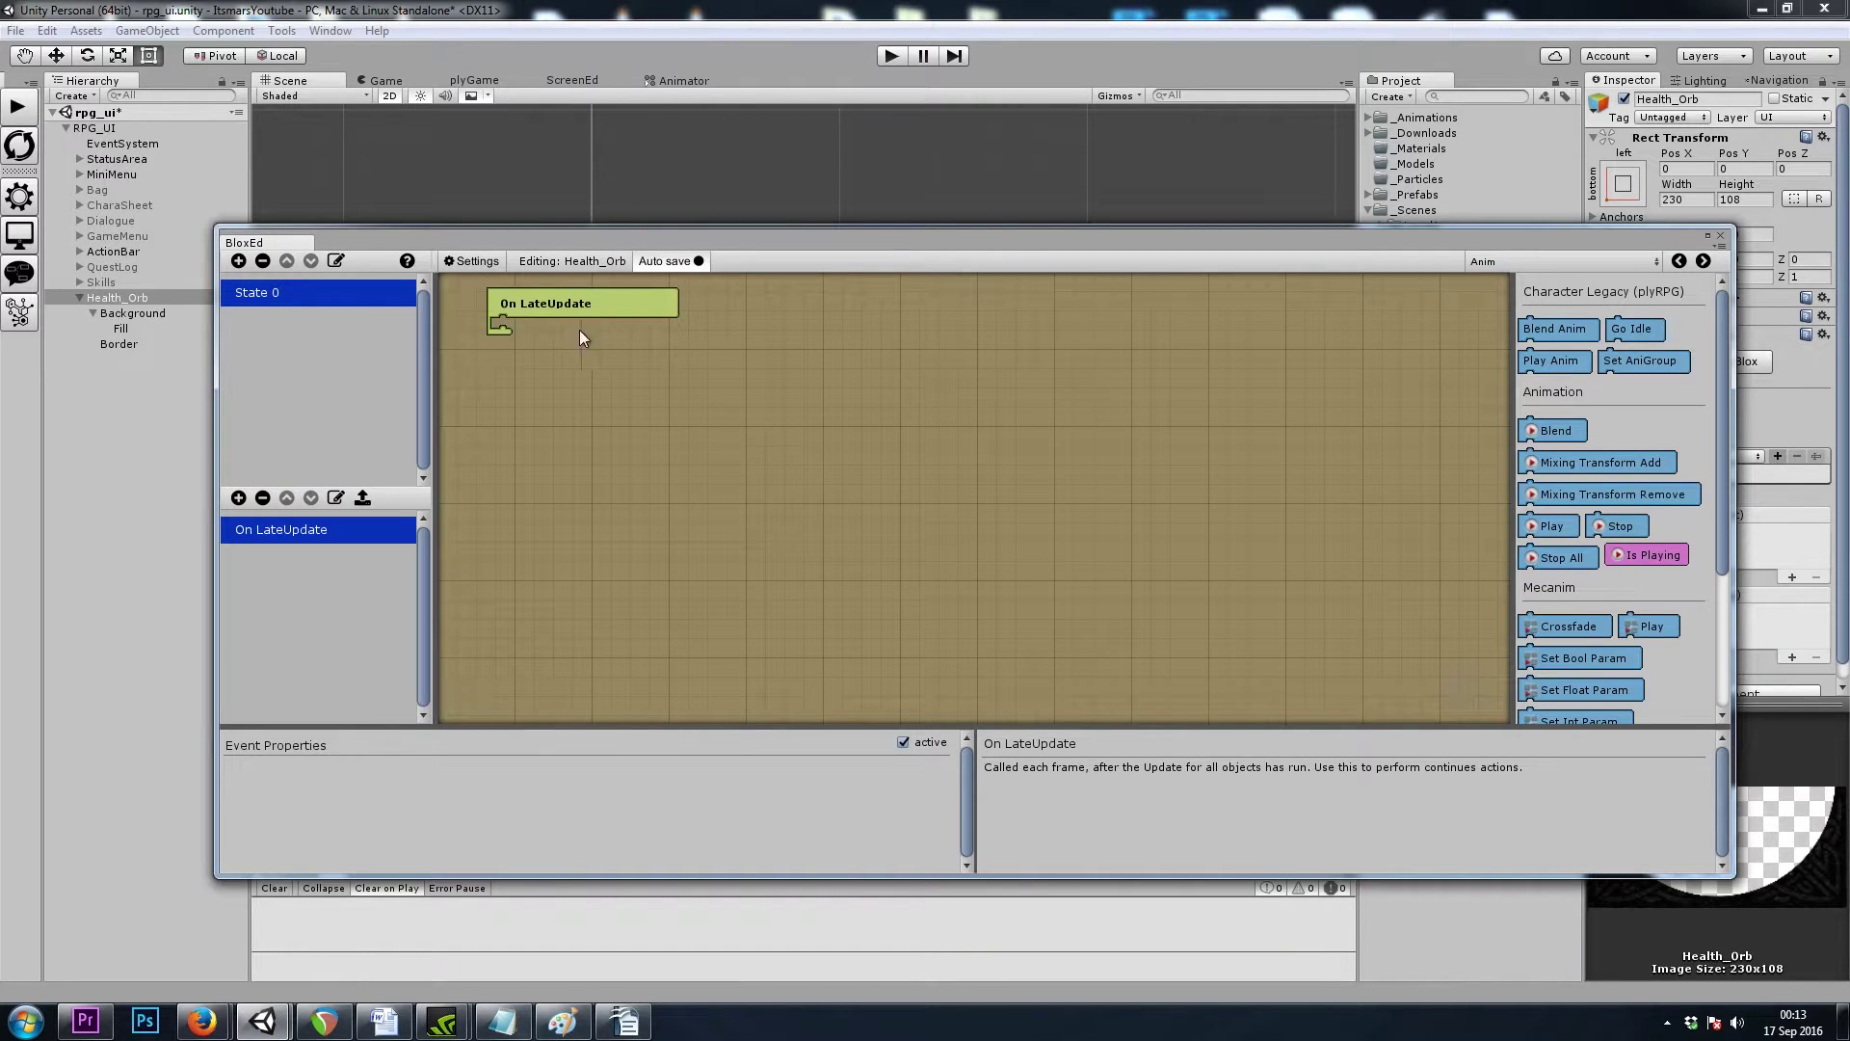
{"action": "left_click_drag", "start_coordinate": [626, 232], "coordinate": [777, 651]}
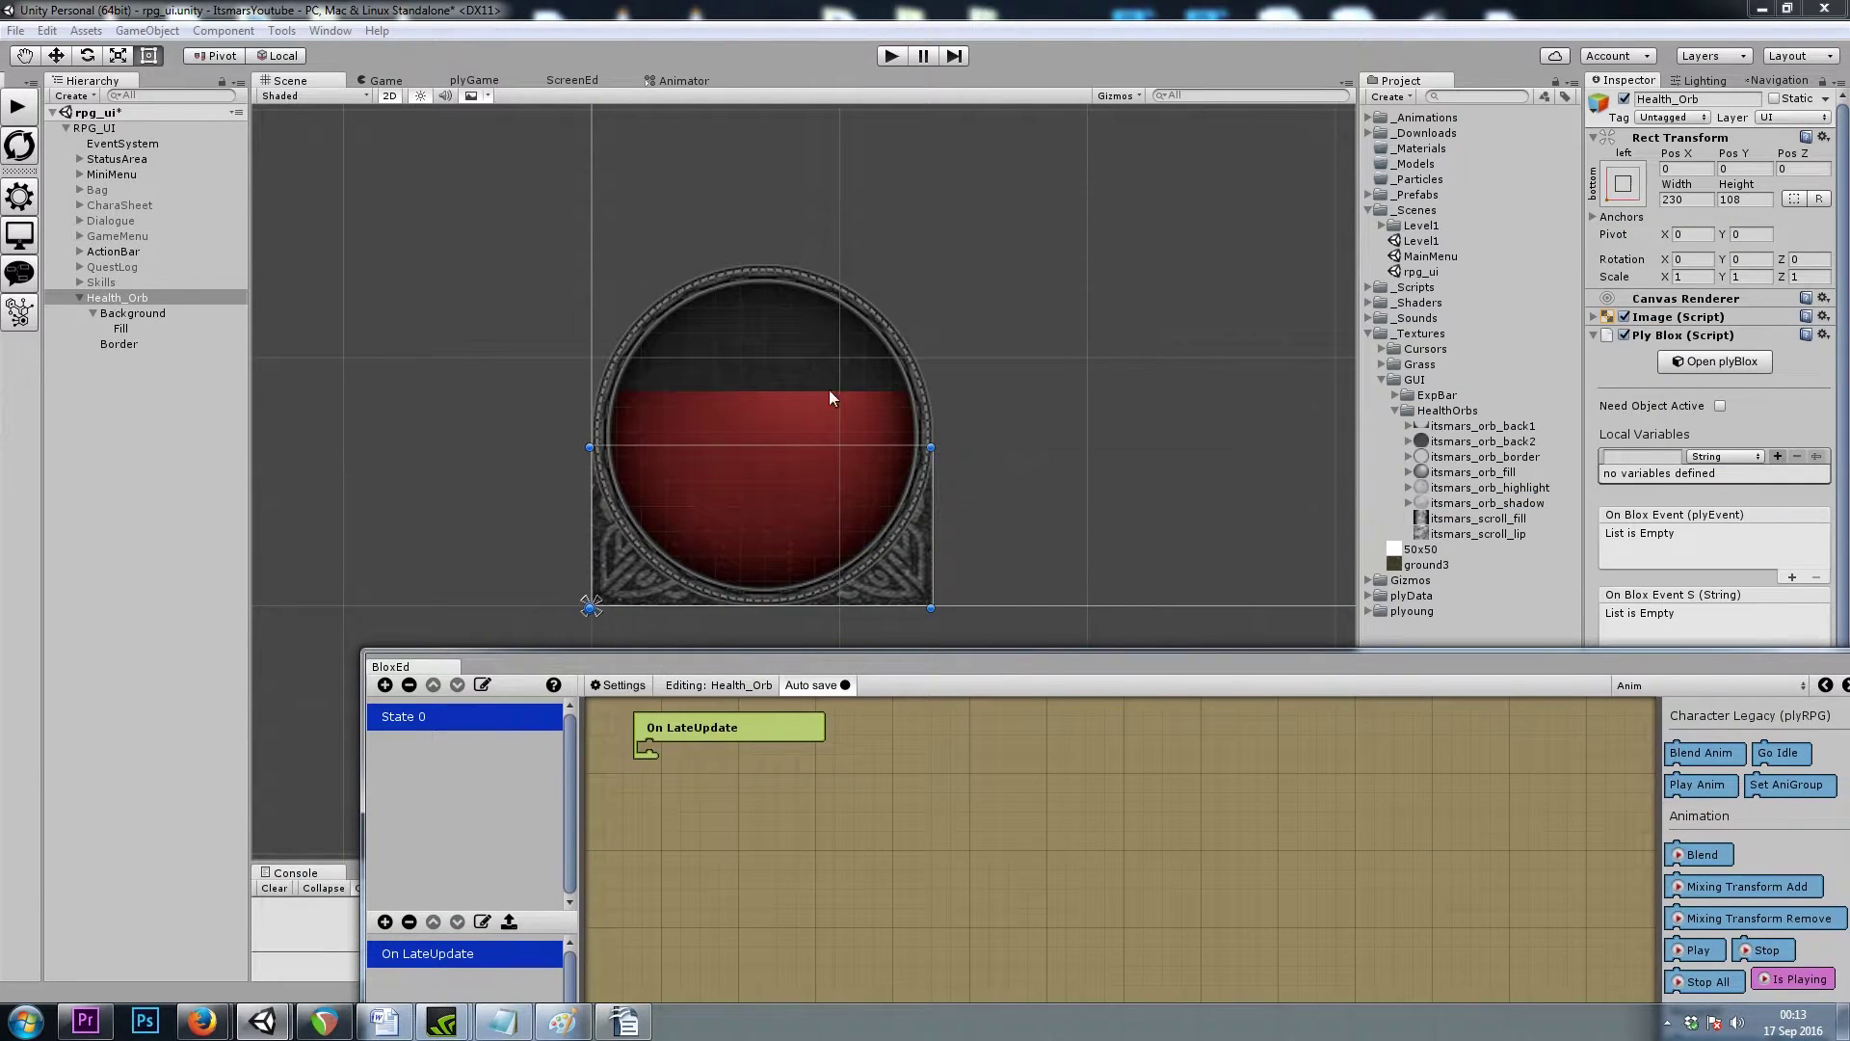
{"action": "left_click_drag", "start_coordinate": [914, 655], "coordinate": [828, 227]}
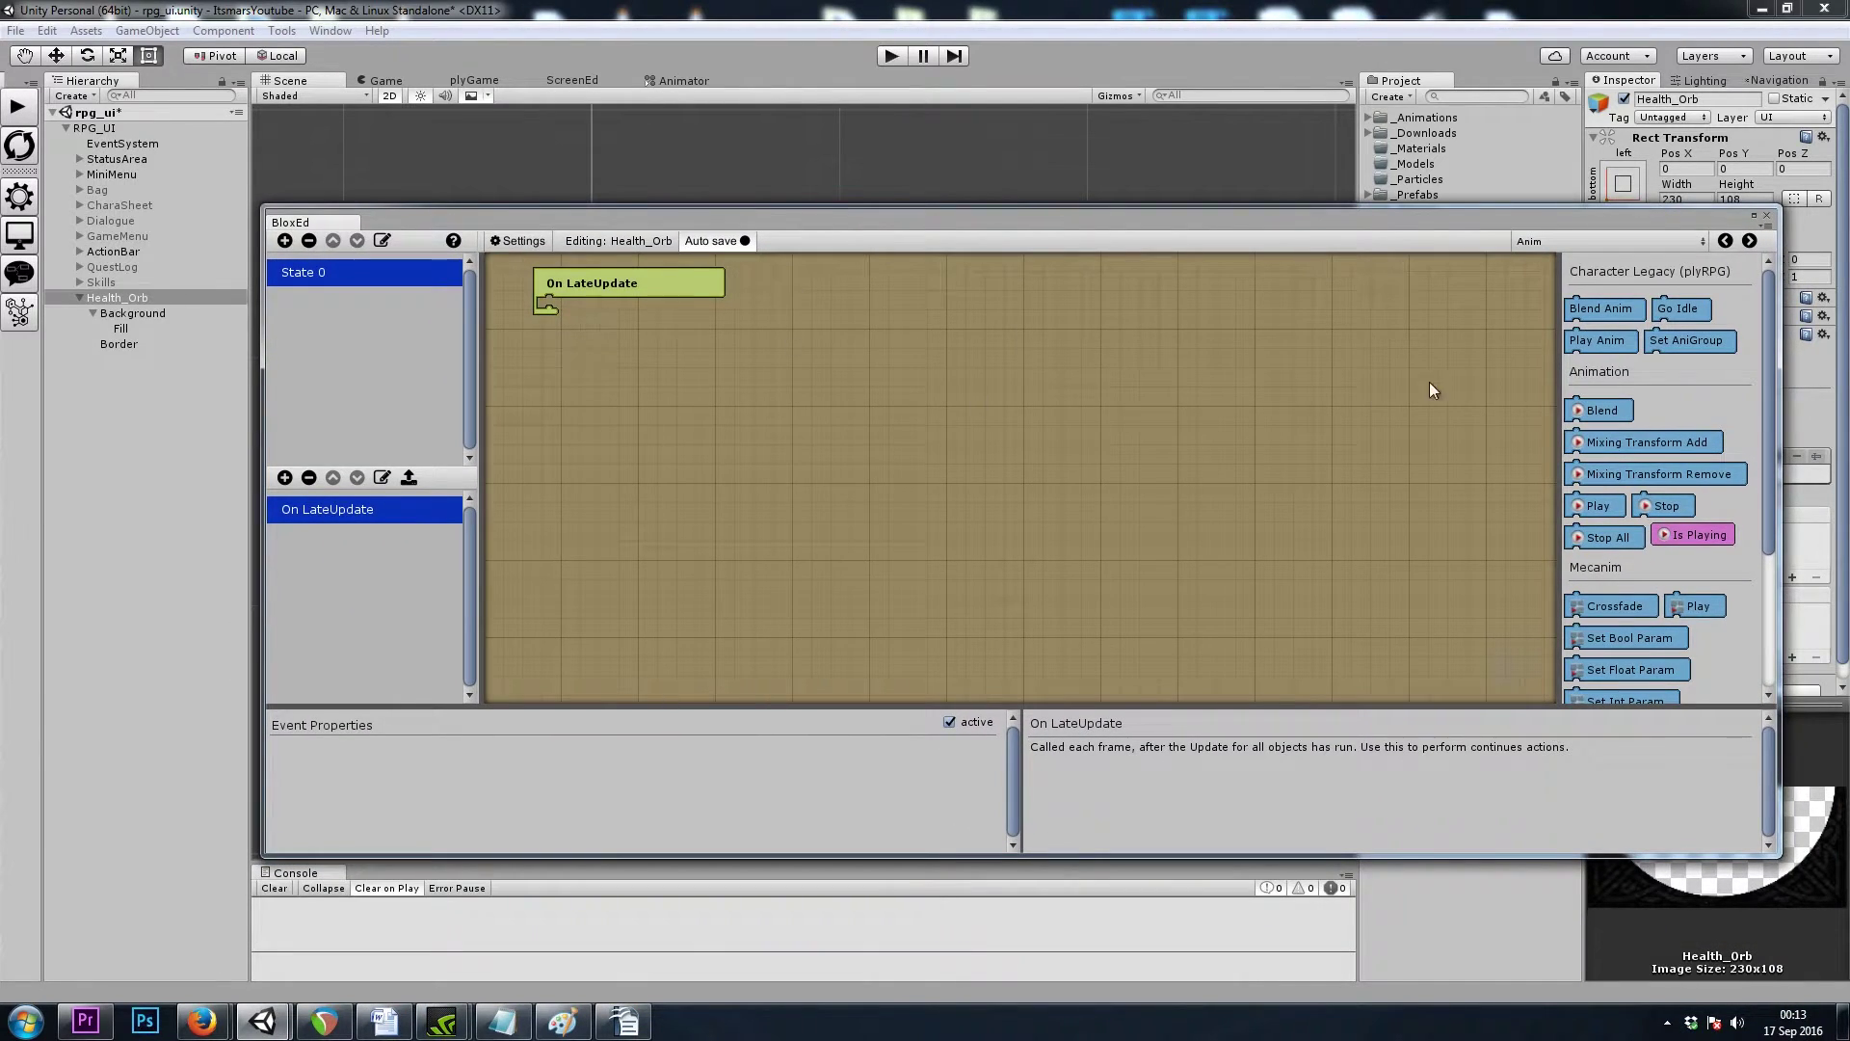
Step: Inside On LateUpdate, add a Flow If block with Player is Ready as its condition
{"action": "left_click", "coordinate": [1580, 241]}
{"action": "left_click", "coordinate": [1571, 366]}
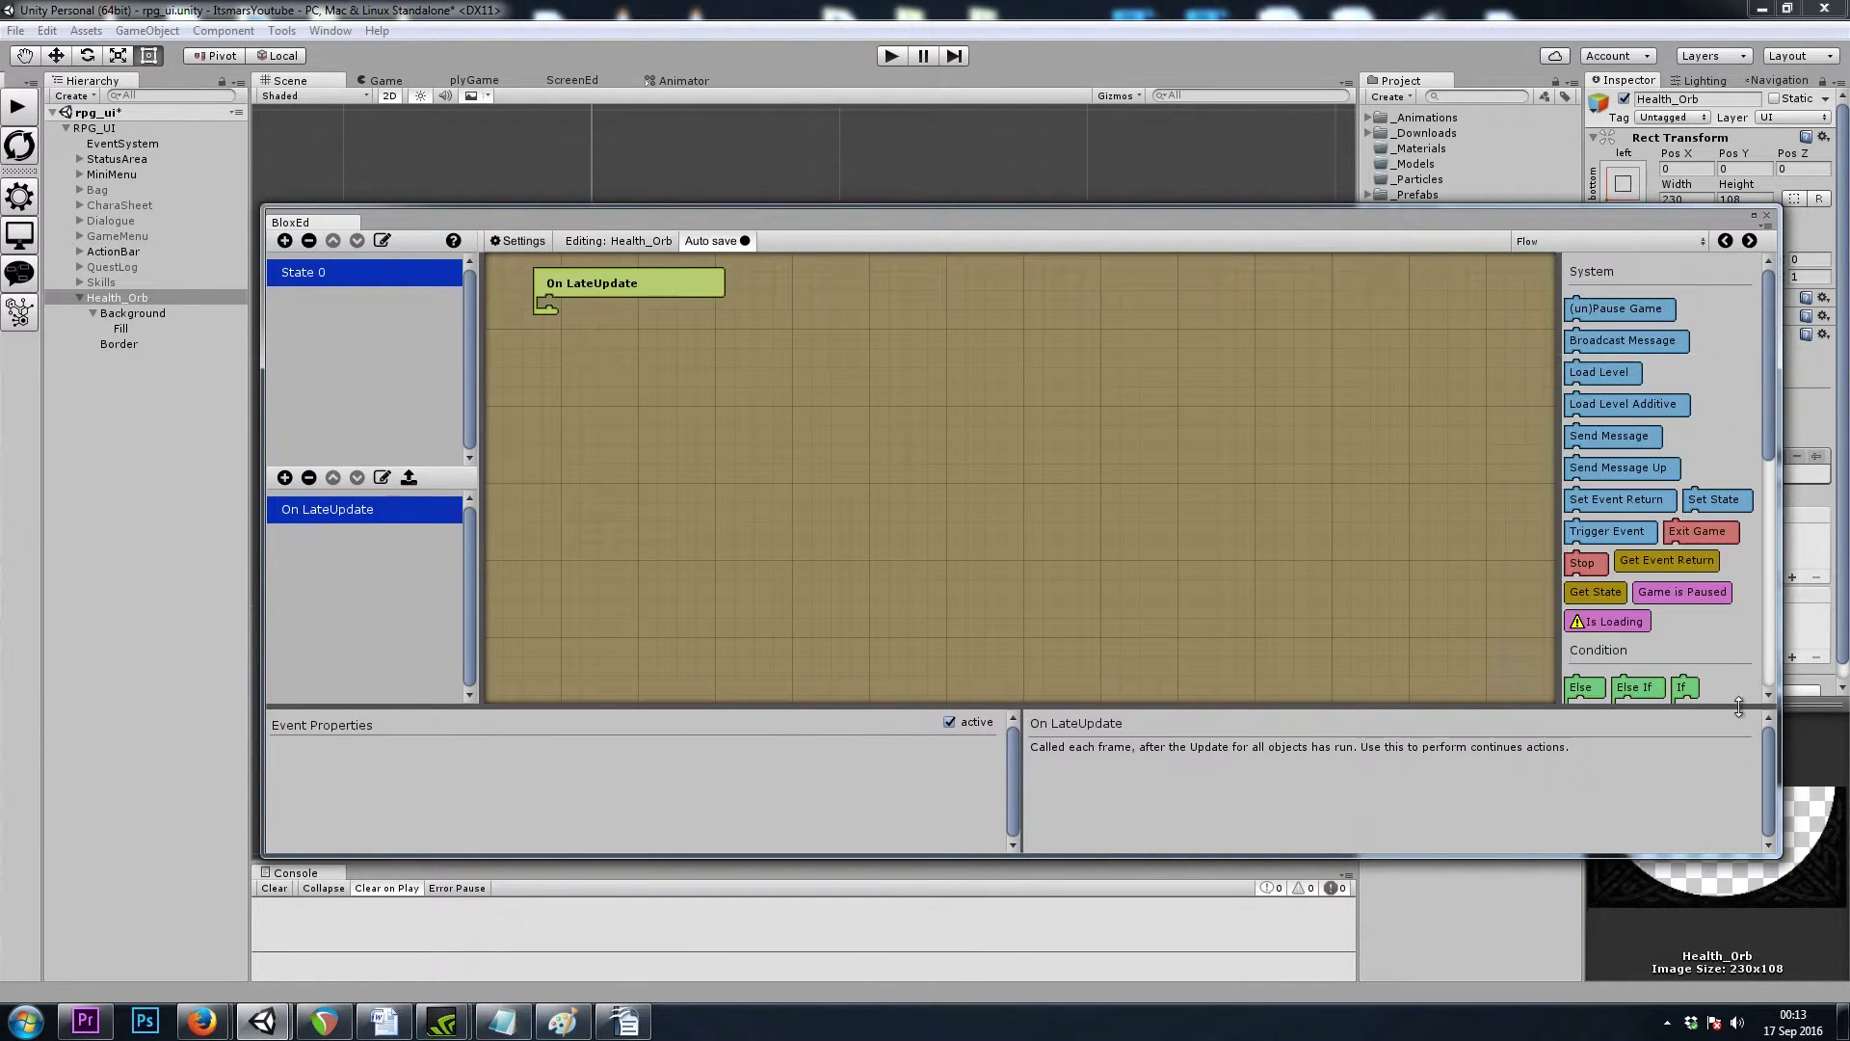
{"action": "left_click_drag", "start_coordinate": [1688, 687], "coordinate": [637, 286]}
{"action": "left_click", "coordinate": [1557, 240]}
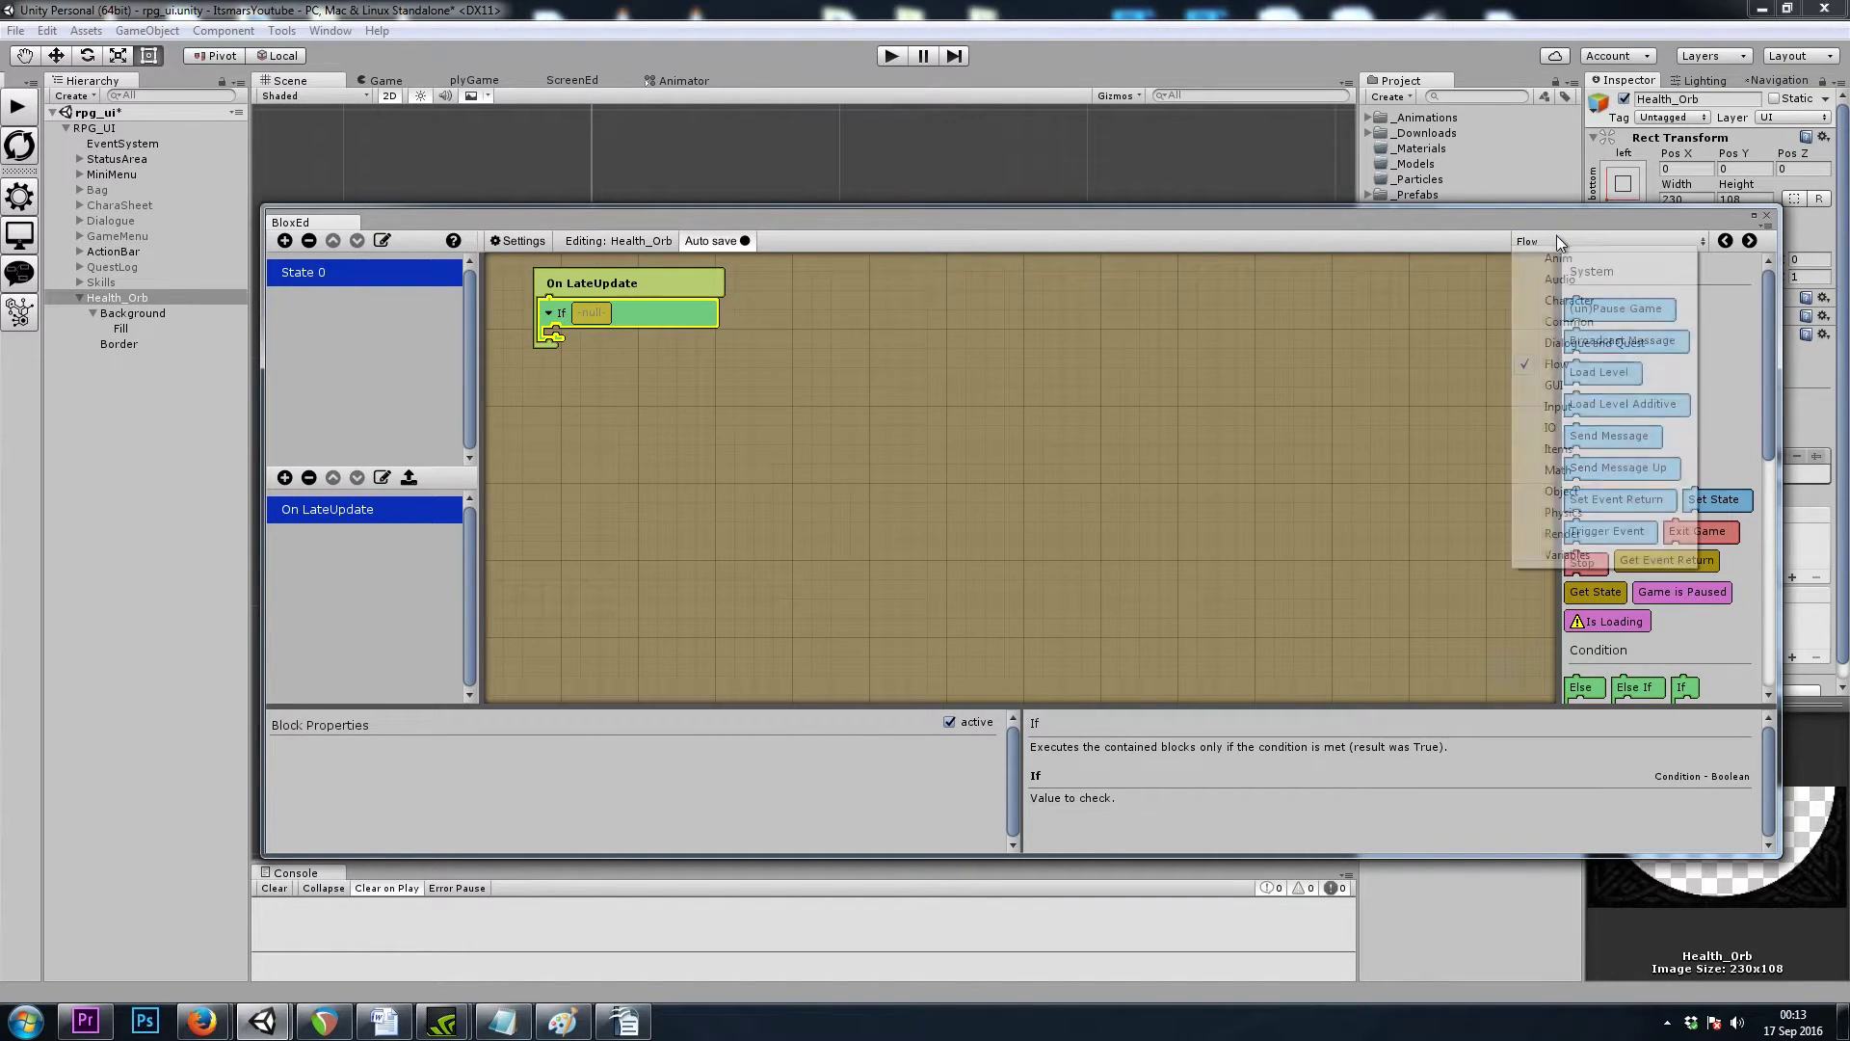
{"action": "left_click", "coordinate": [1596, 302]}
{"action": "left_click_drag", "start_coordinate": [1600, 362], "coordinate": [601, 311]}
{"action": "left_click_drag", "start_coordinate": [691, 224], "coordinate": [671, 197]}
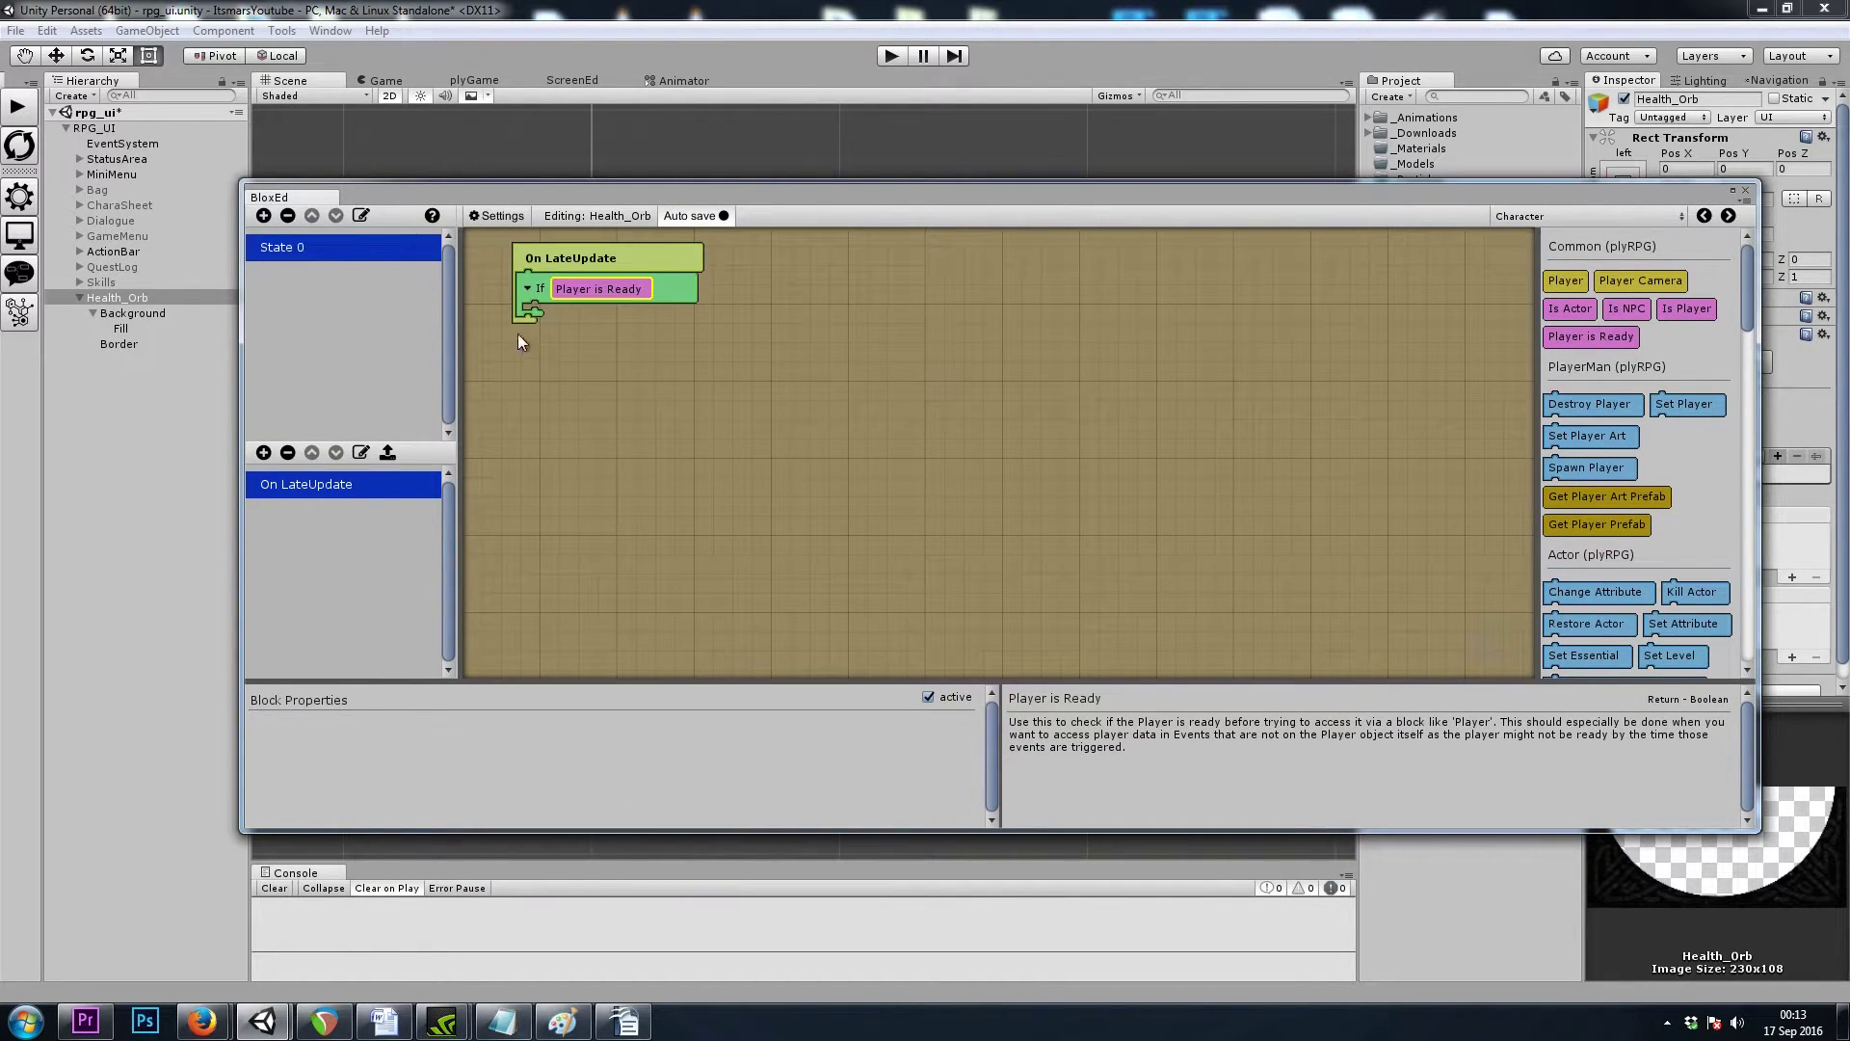
{"action": "left_click_drag", "start_coordinate": [711, 191], "coordinate": [699, 635]}
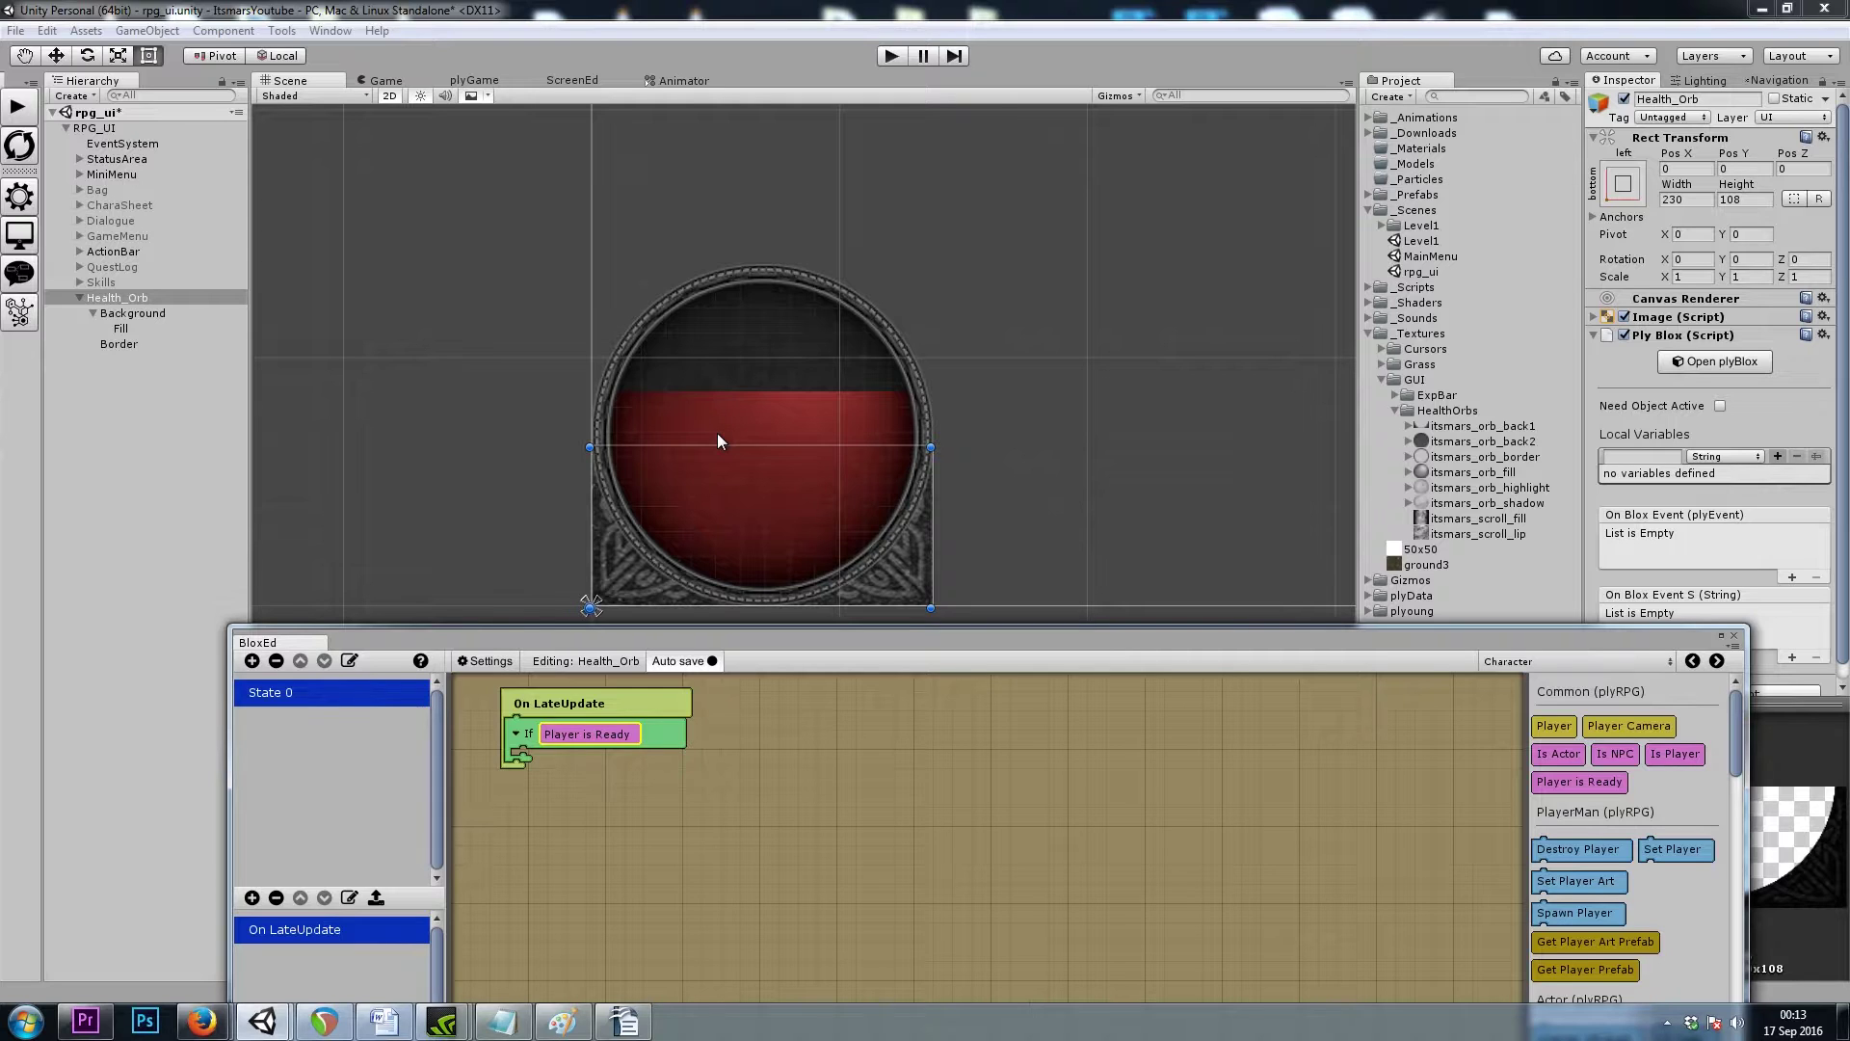
{"action": "left_click_drag", "start_coordinate": [752, 640], "coordinate": [761, 177]}
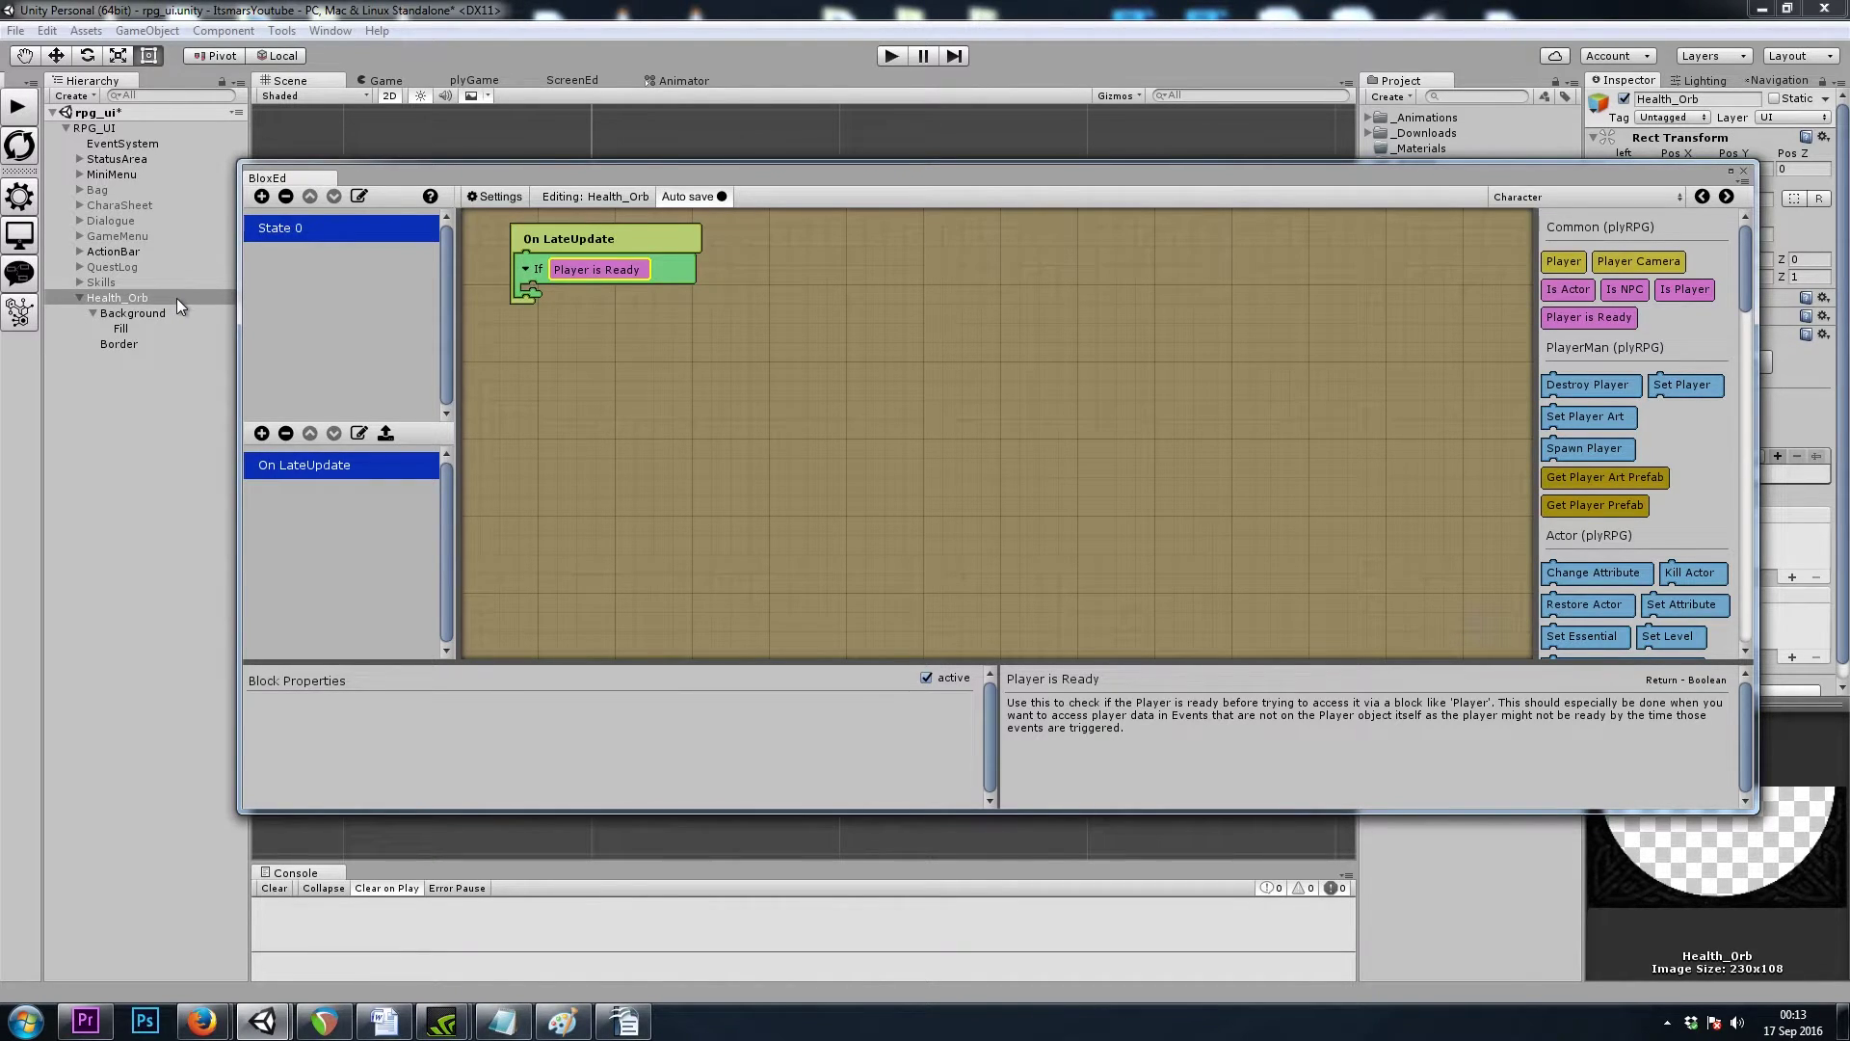
Step: Inside the If, add a Set Property Value block setting the Fill object's Image.fillAmount
{"action": "left_click", "coordinate": [684, 262]}
{"action": "left_click", "coordinate": [1585, 197]}
{"action": "left_click", "coordinate": [1571, 258]}
{"action": "left_click_drag", "start_coordinate": [1596, 585], "coordinate": [573, 294]}
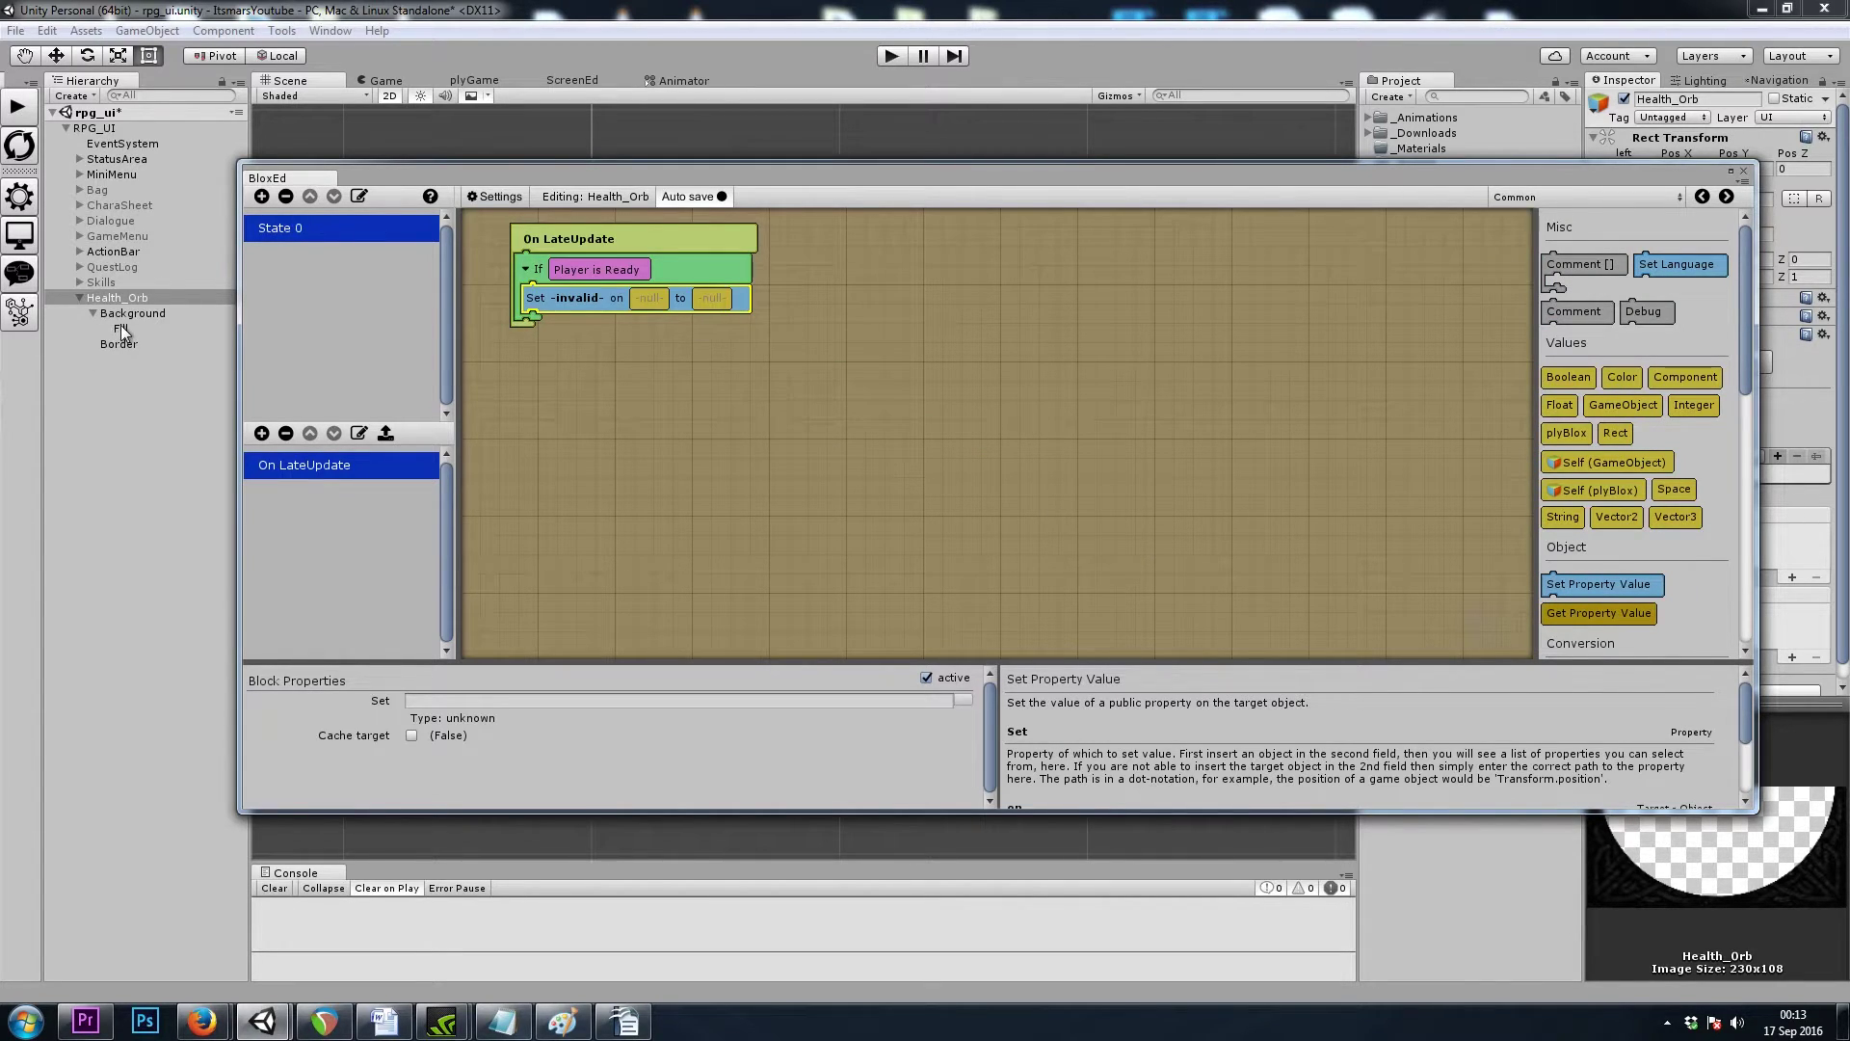
{"action": "left_click_drag", "start_coordinate": [130, 328], "coordinate": [657, 300]}
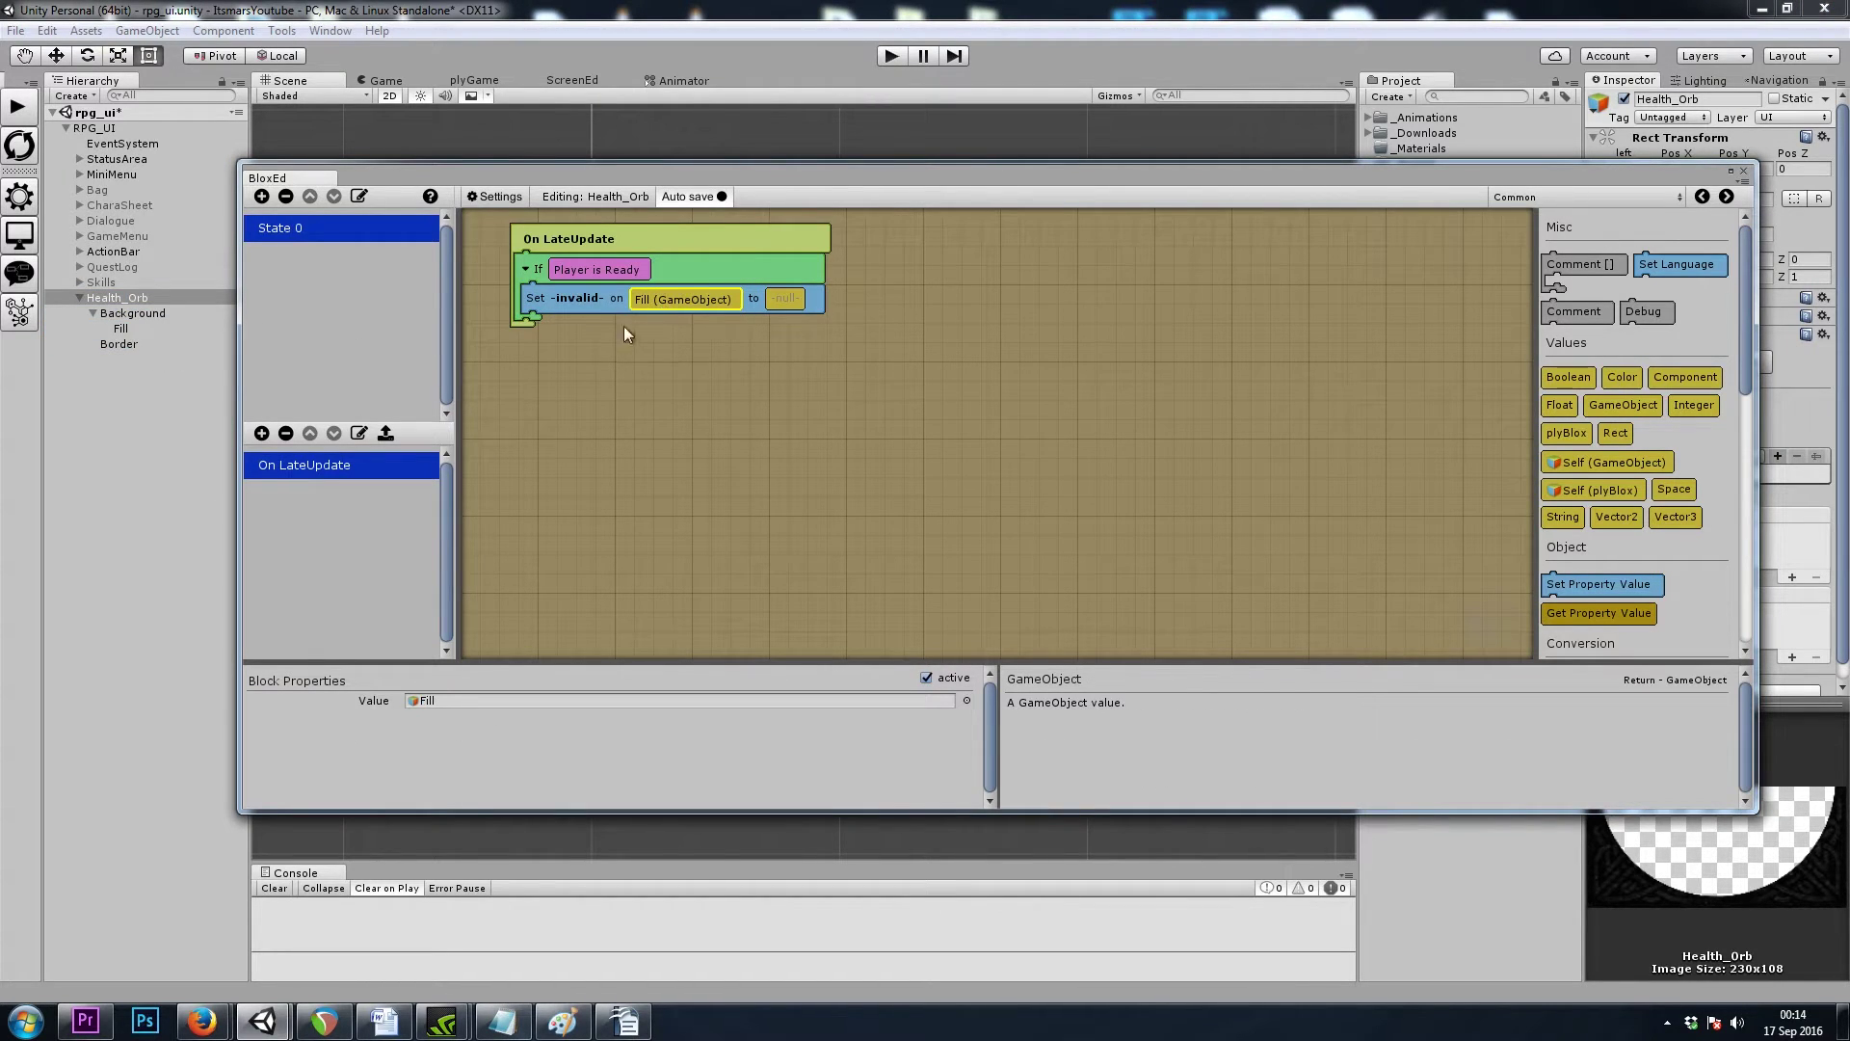
{"action": "left_click", "coordinate": [591, 301]}
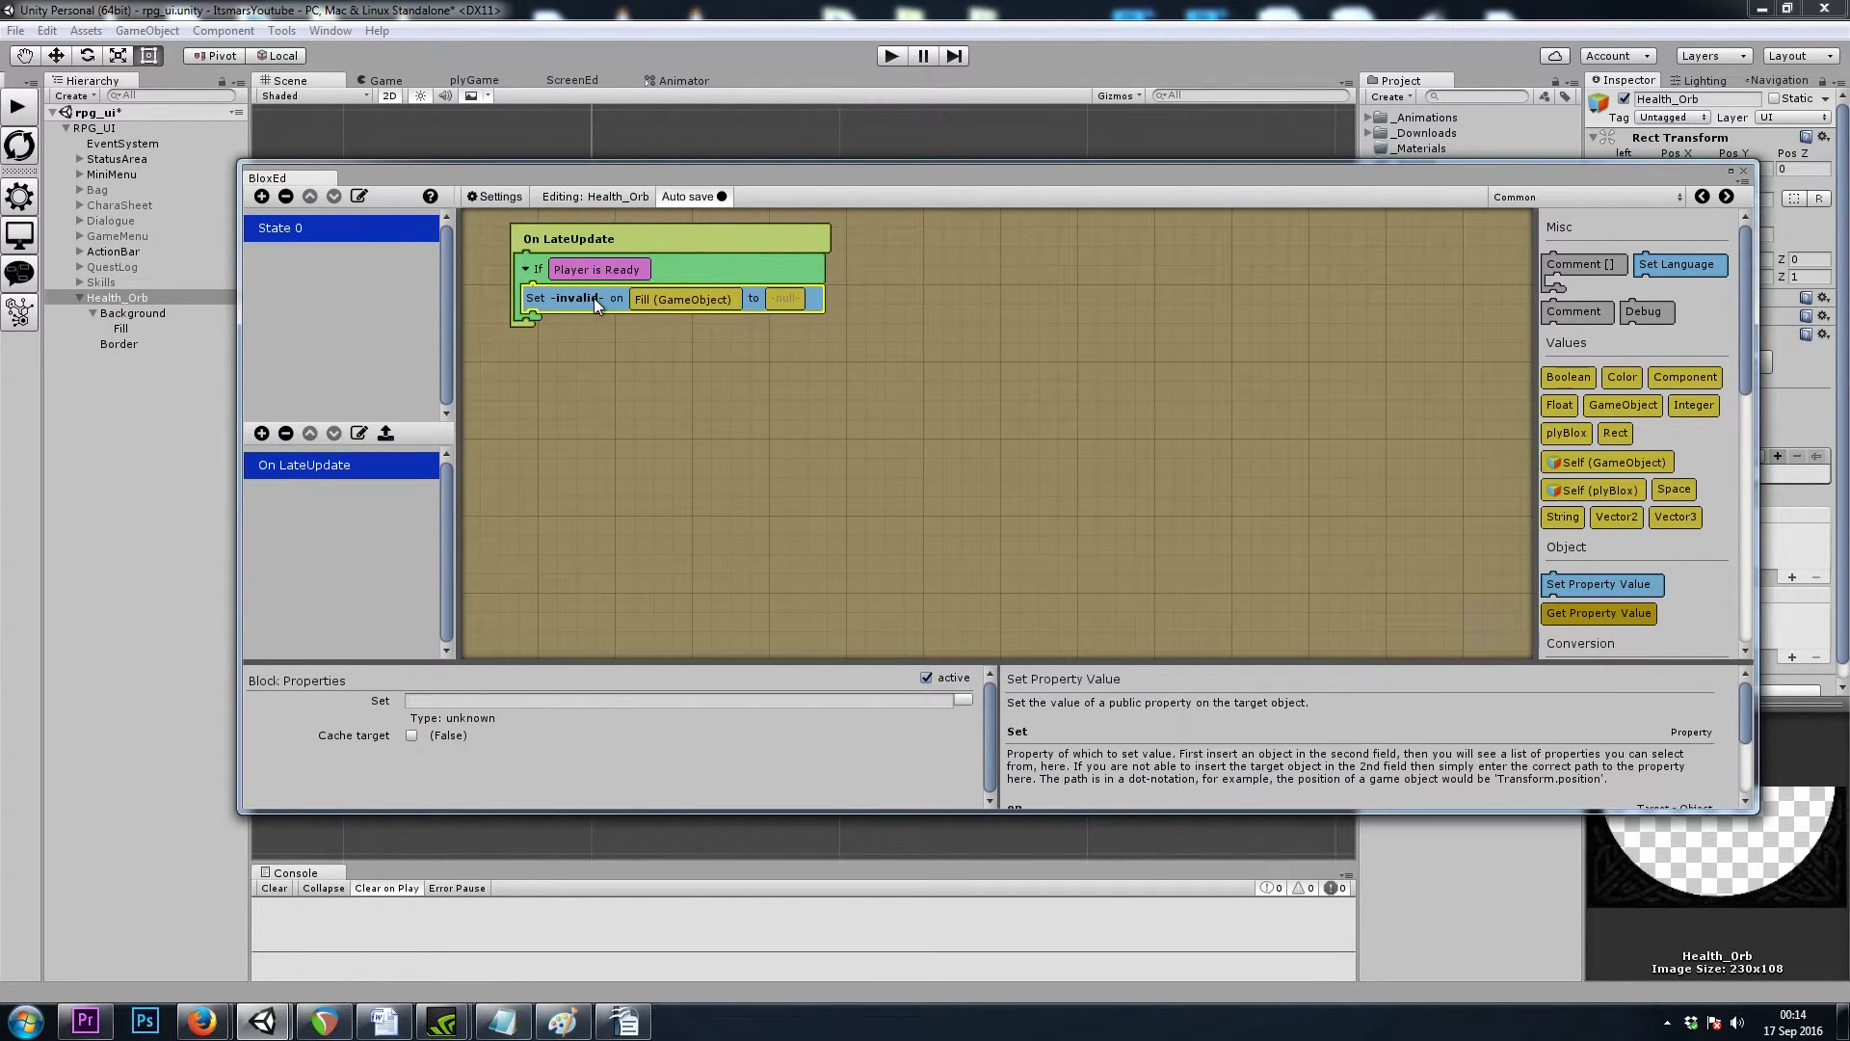
{"action": "left_click", "coordinate": [962, 699]}
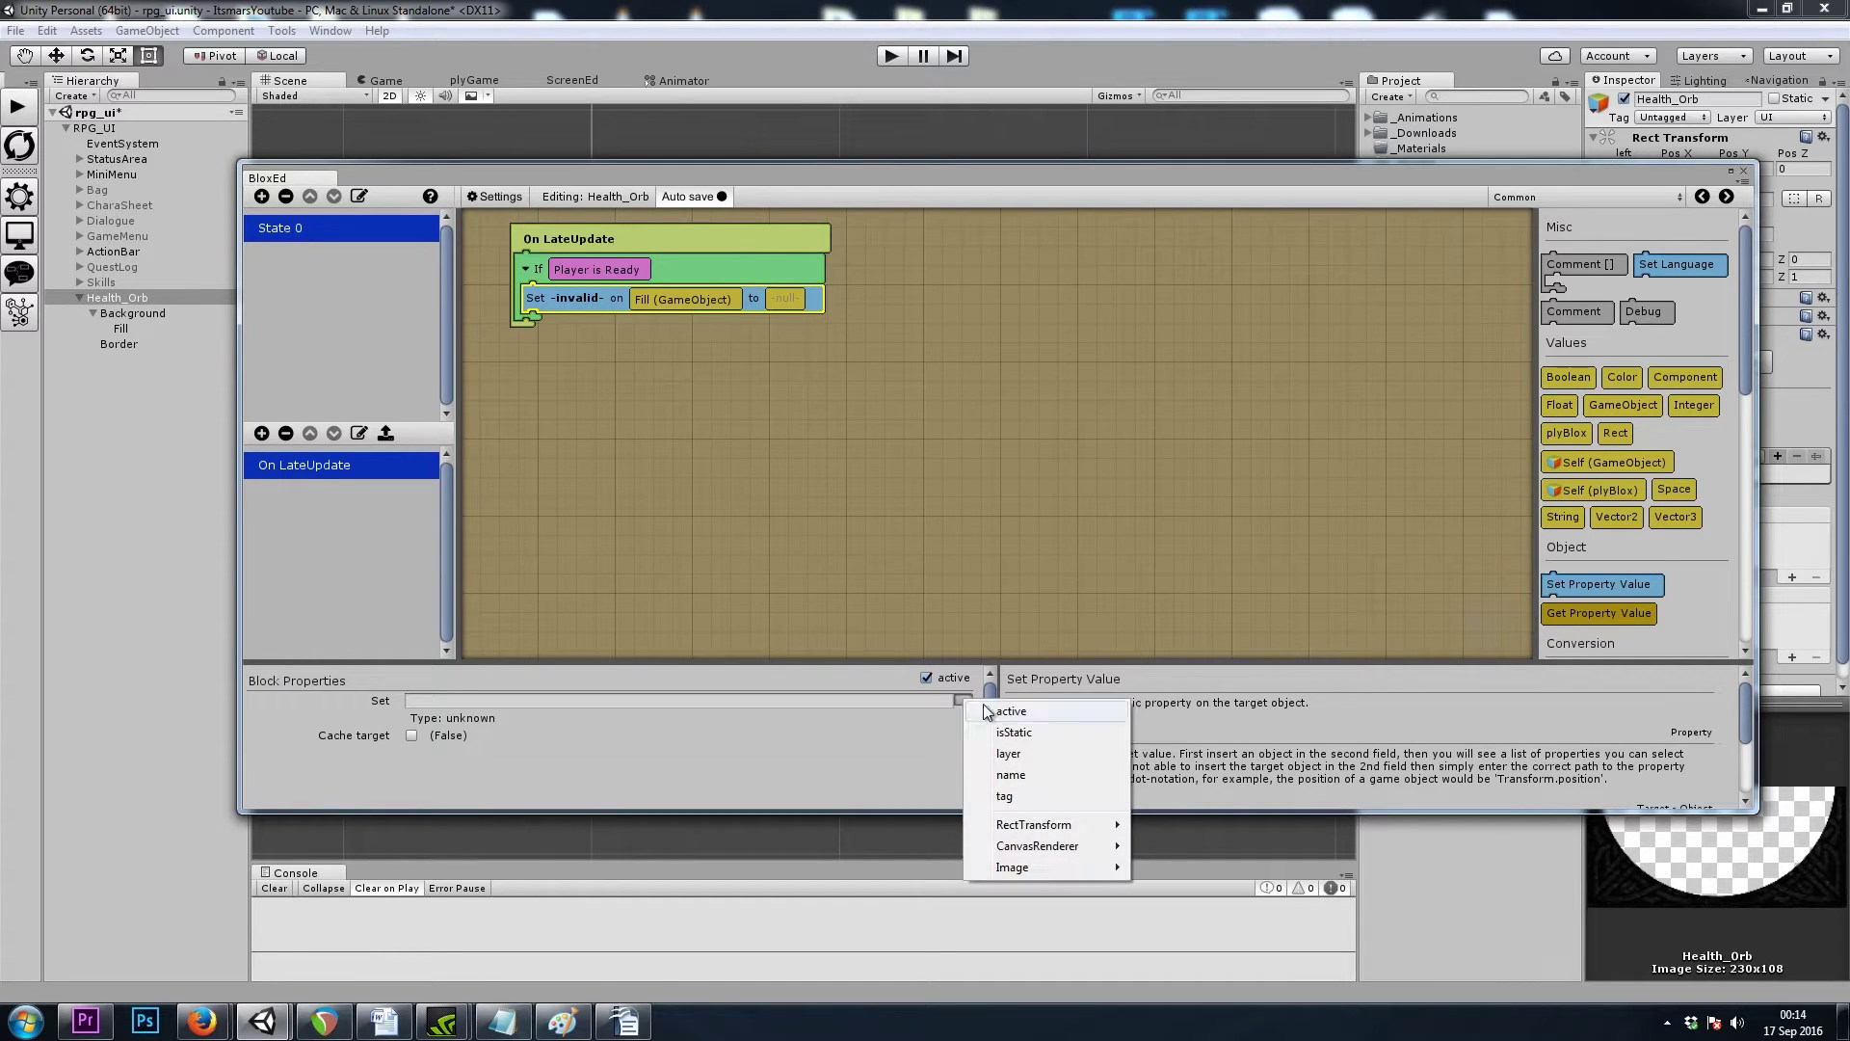
{"action": "mouse_move", "coordinate": [1029, 877]}
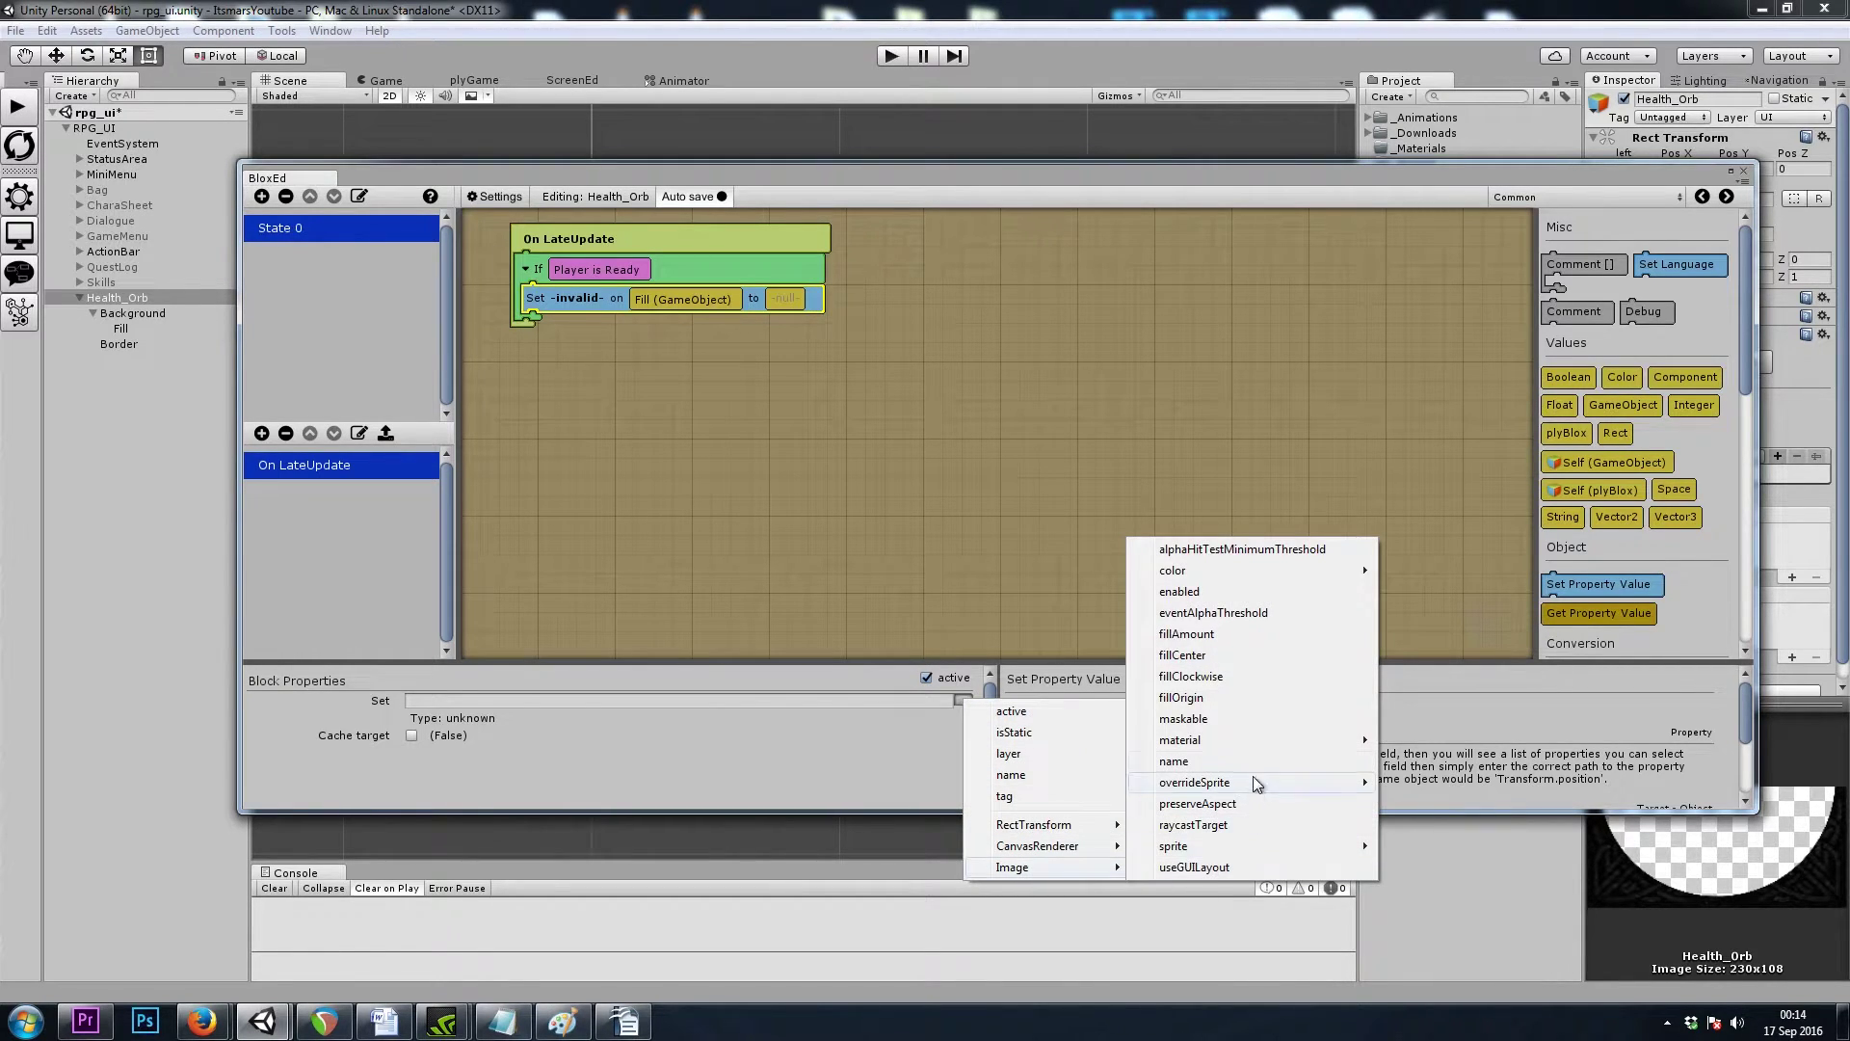
{"action": "left_click", "coordinate": [1191, 634]}
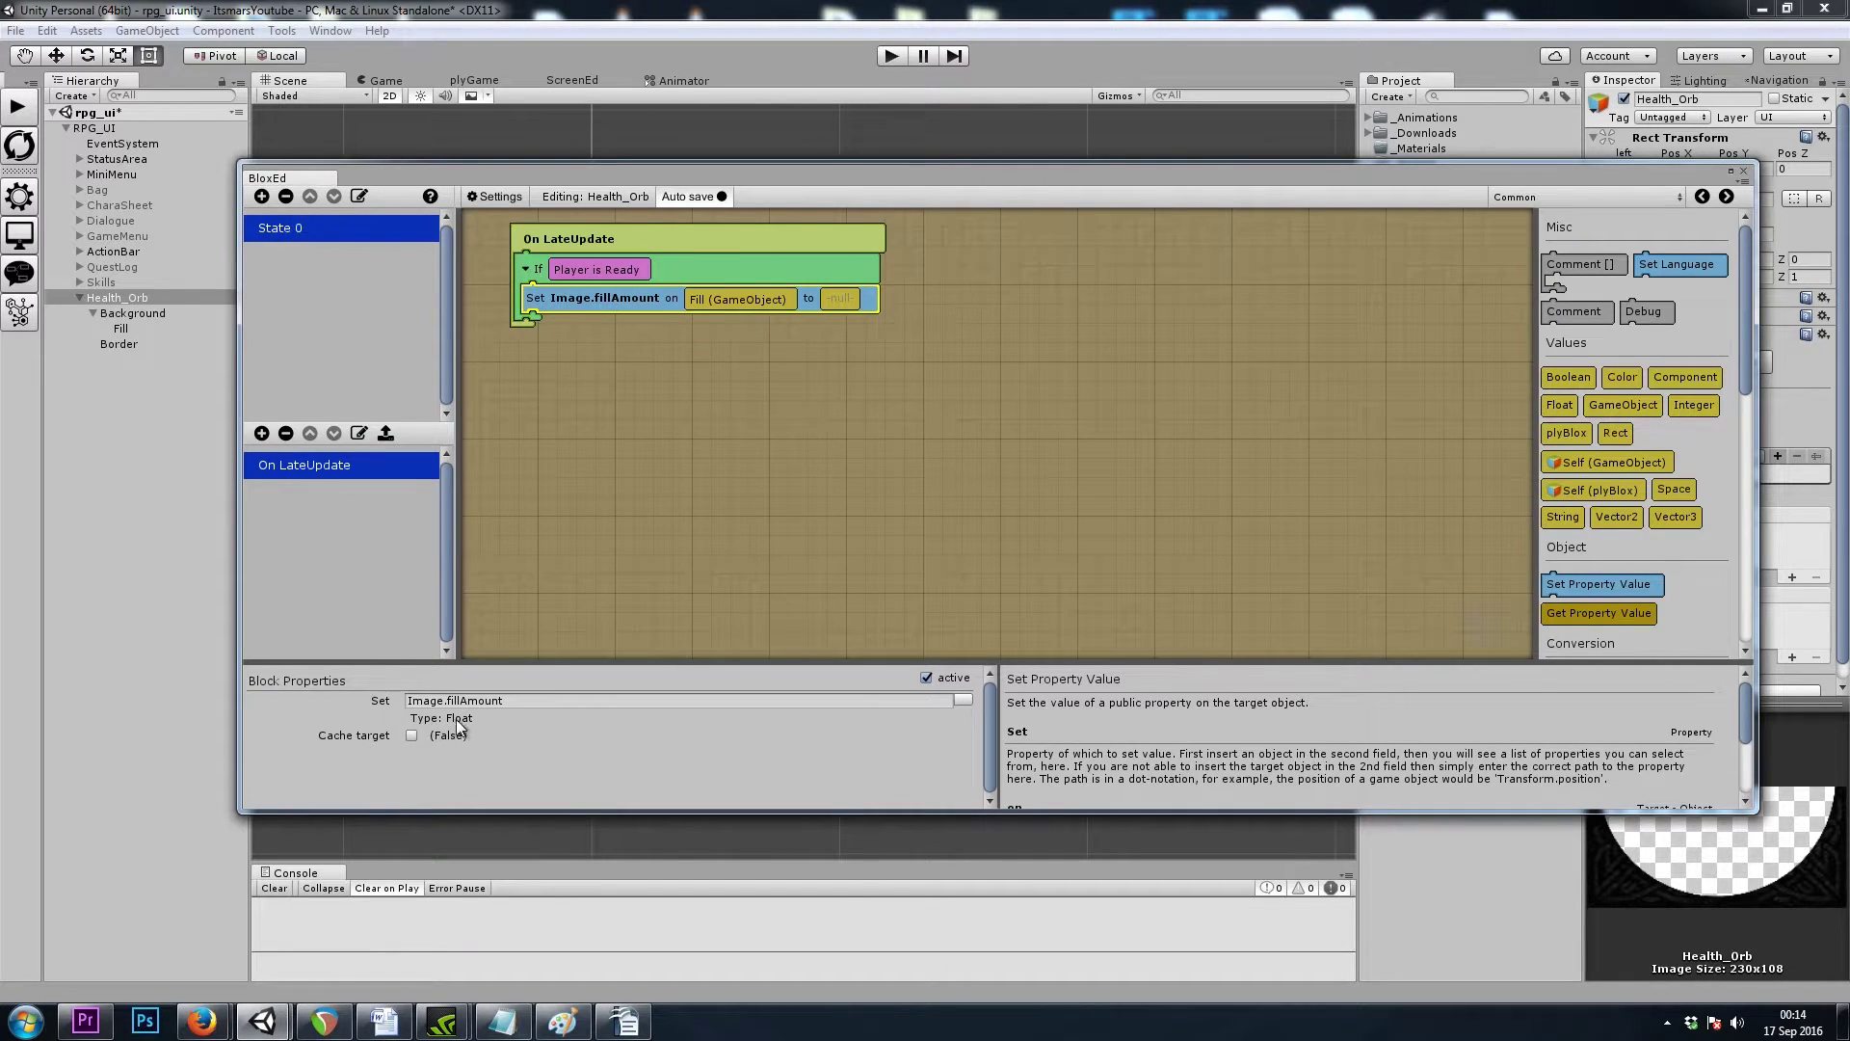
Step: Set the value to a Float A / B division, with A reading the Player's Health consumable value
{"action": "left_click", "coordinate": [1532, 198]}
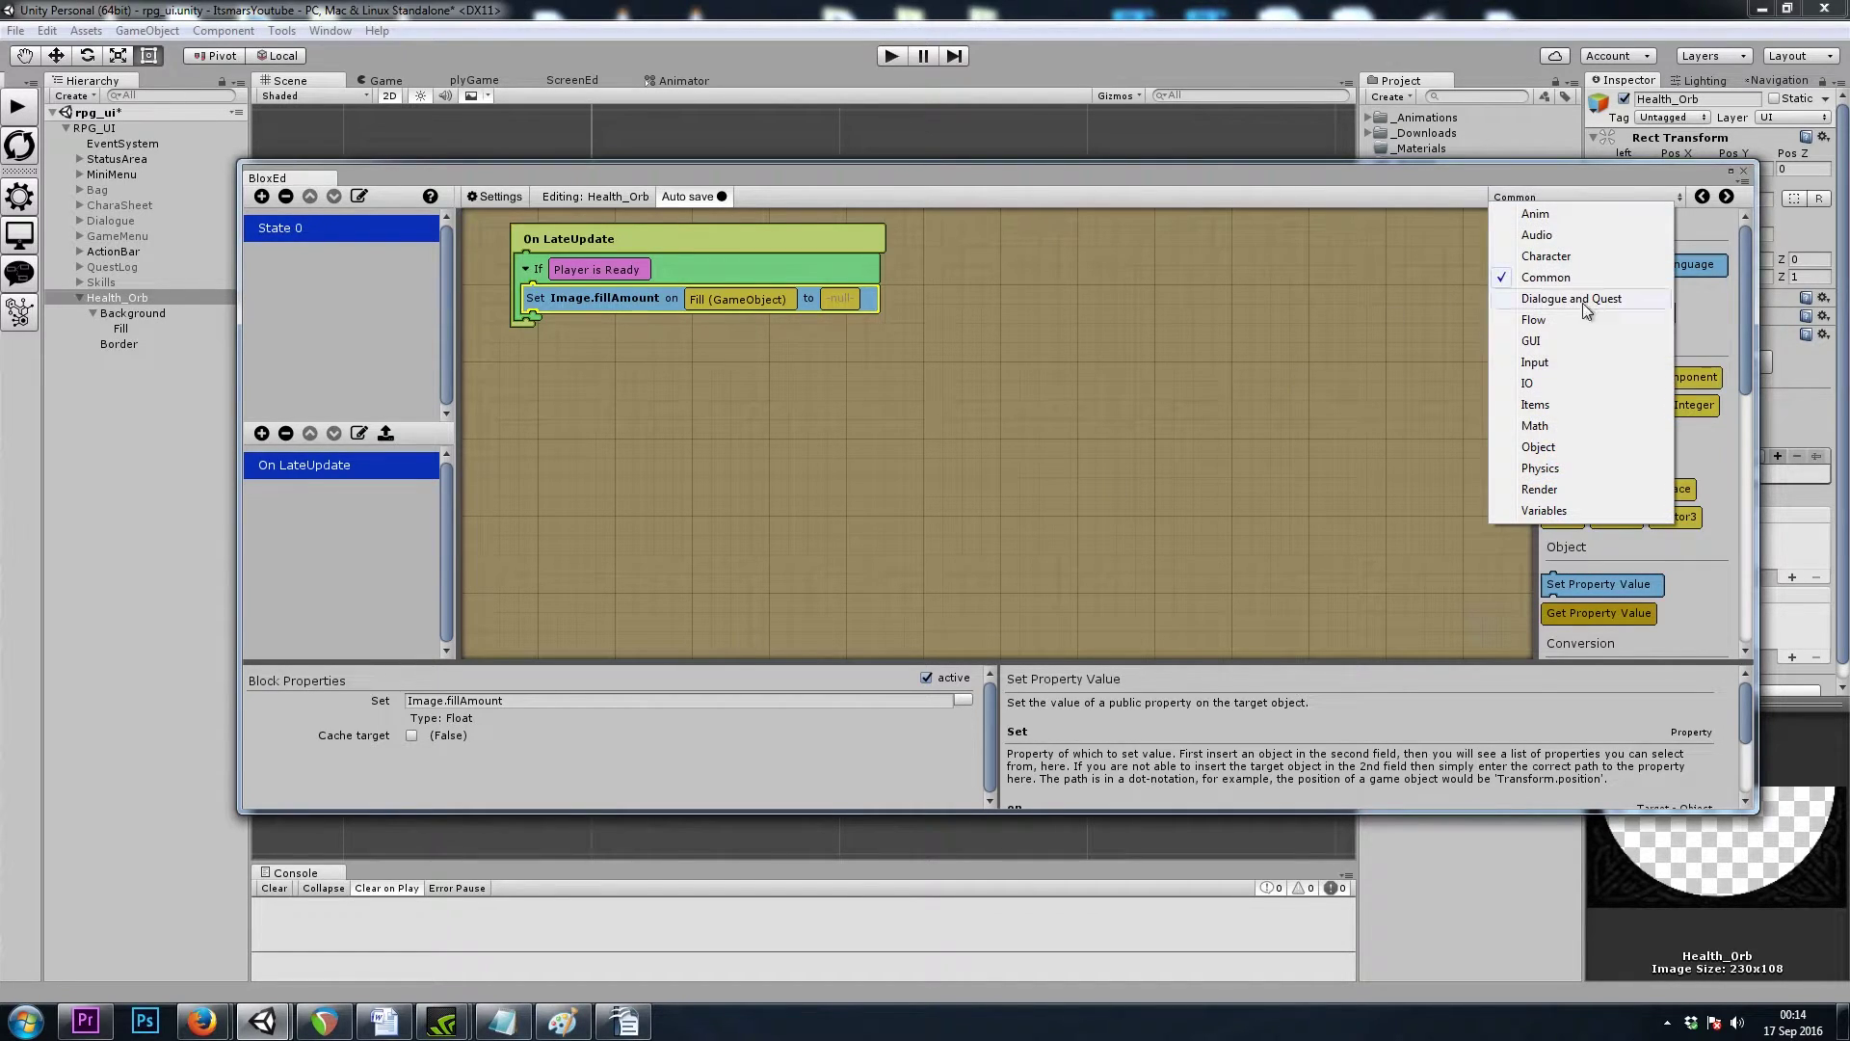
{"action": "left_click", "coordinate": [1549, 430]}
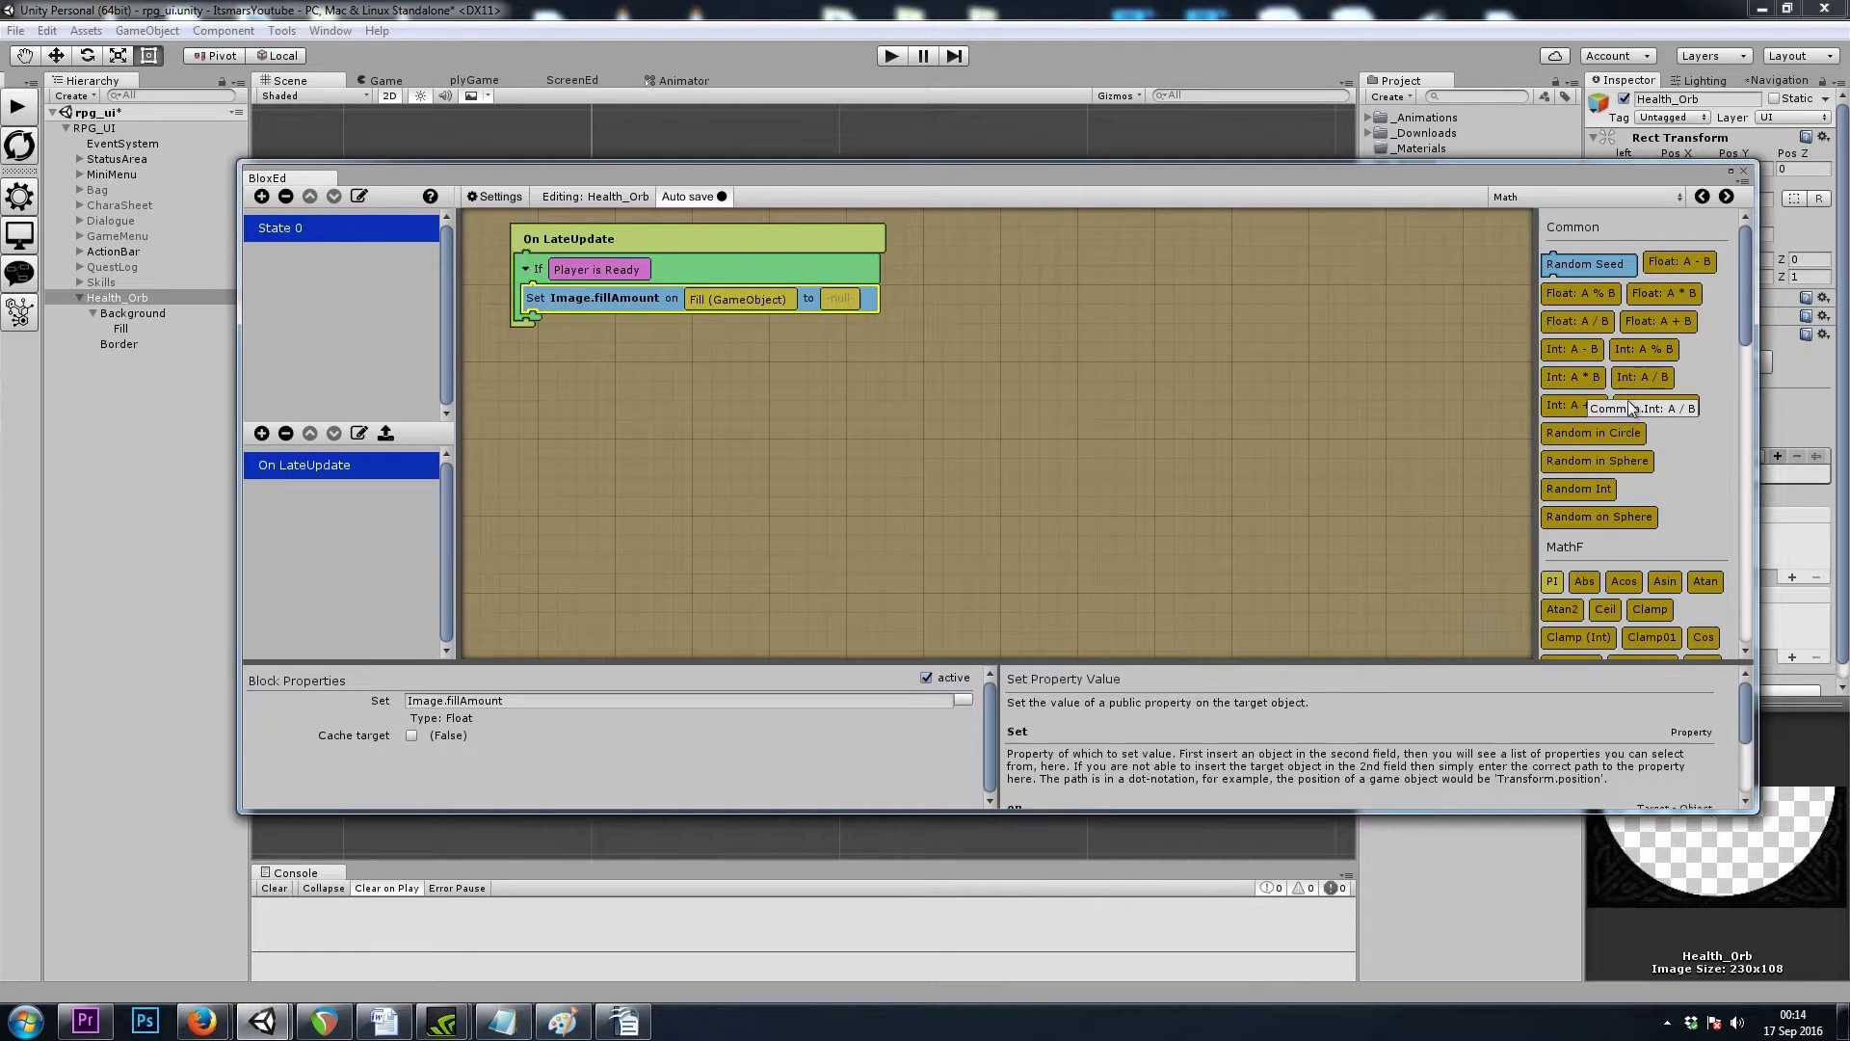
{"action": "left_click_drag", "start_coordinate": [1582, 321], "coordinate": [846, 302]}
{"action": "left_click", "coordinate": [1496, 197]}
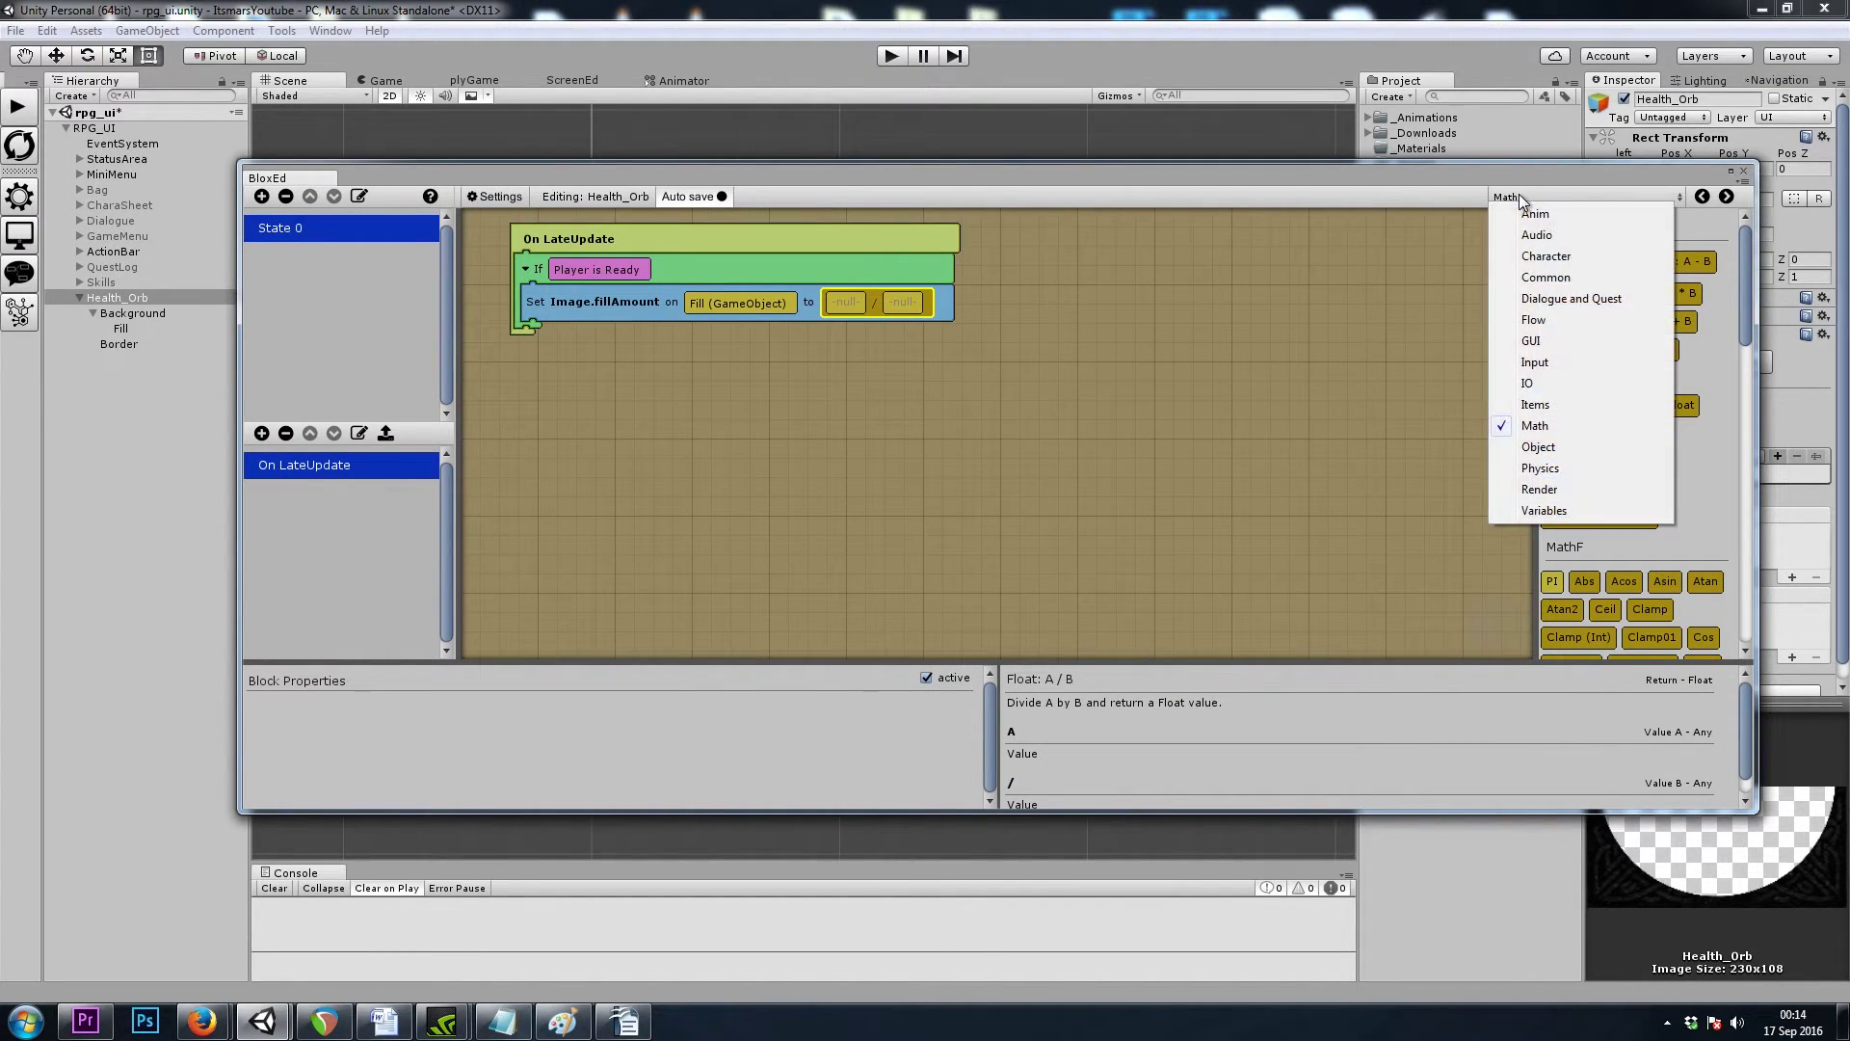
{"action": "left_click", "coordinate": [1566, 262]}
{"action": "scroll", "coordinate": [1677, 461], "scroll_direction": "down", "scroll_amount": 3}
{"action": "scroll", "coordinate": [1677, 462], "scroll_direction": "down", "scroll_amount": 2}
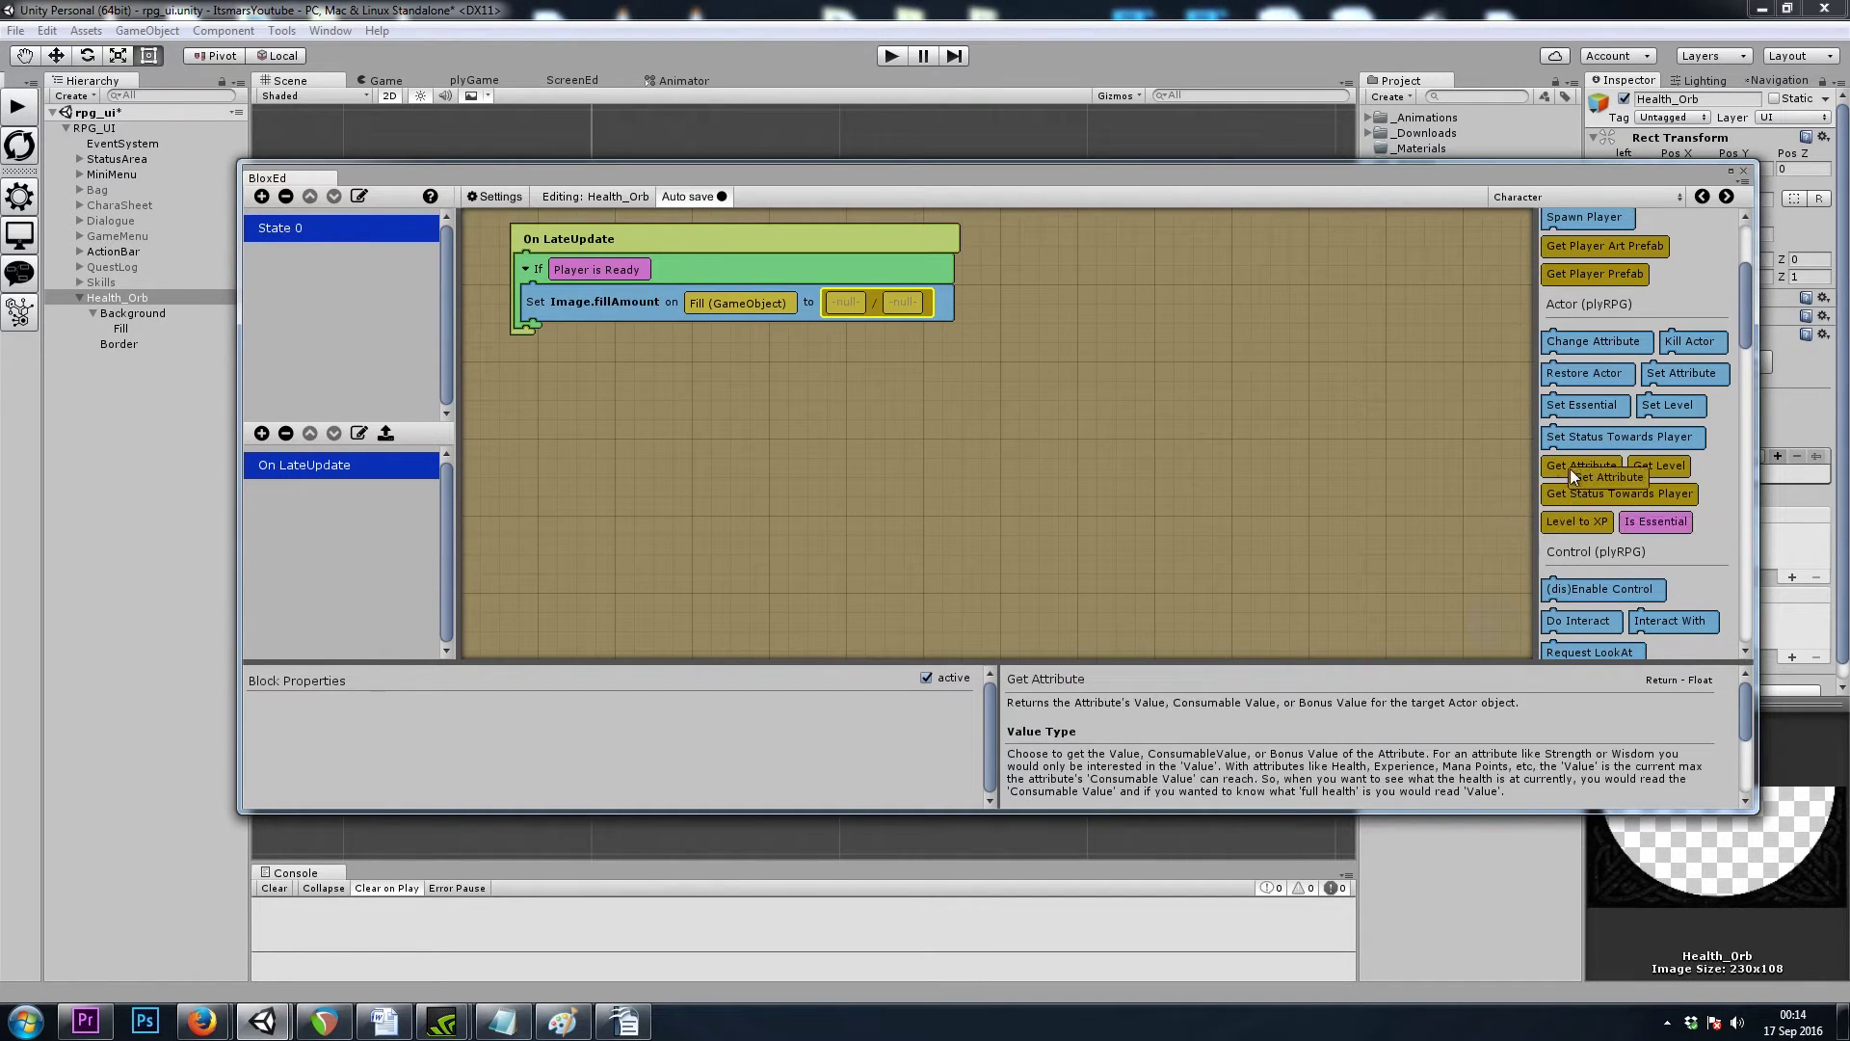
{"action": "left_click_drag", "start_coordinate": [1563, 471], "coordinate": [844, 307]}
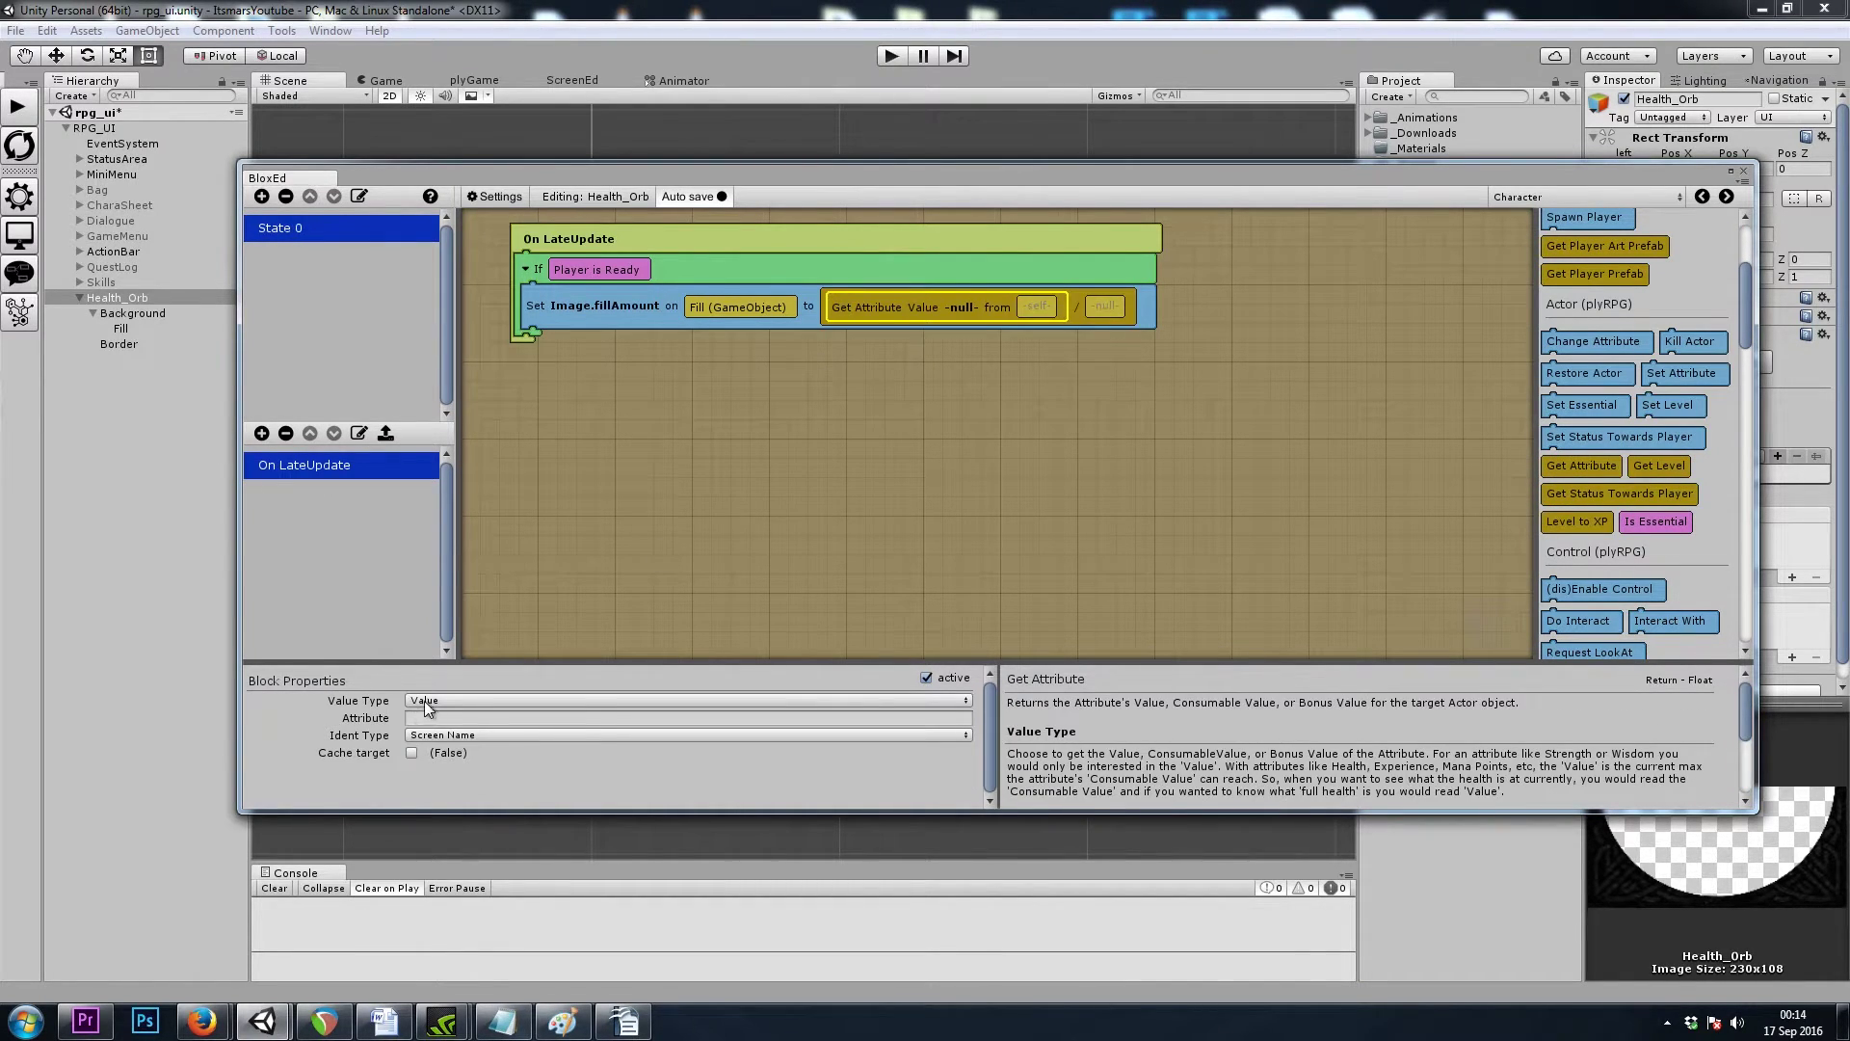
{"action": "left_click", "coordinate": [429, 701]}
{"action": "left_click", "coordinate": [496, 738]}
{"action": "left_click", "coordinate": [473, 717]}
{"action": "type", "text": "Health"}
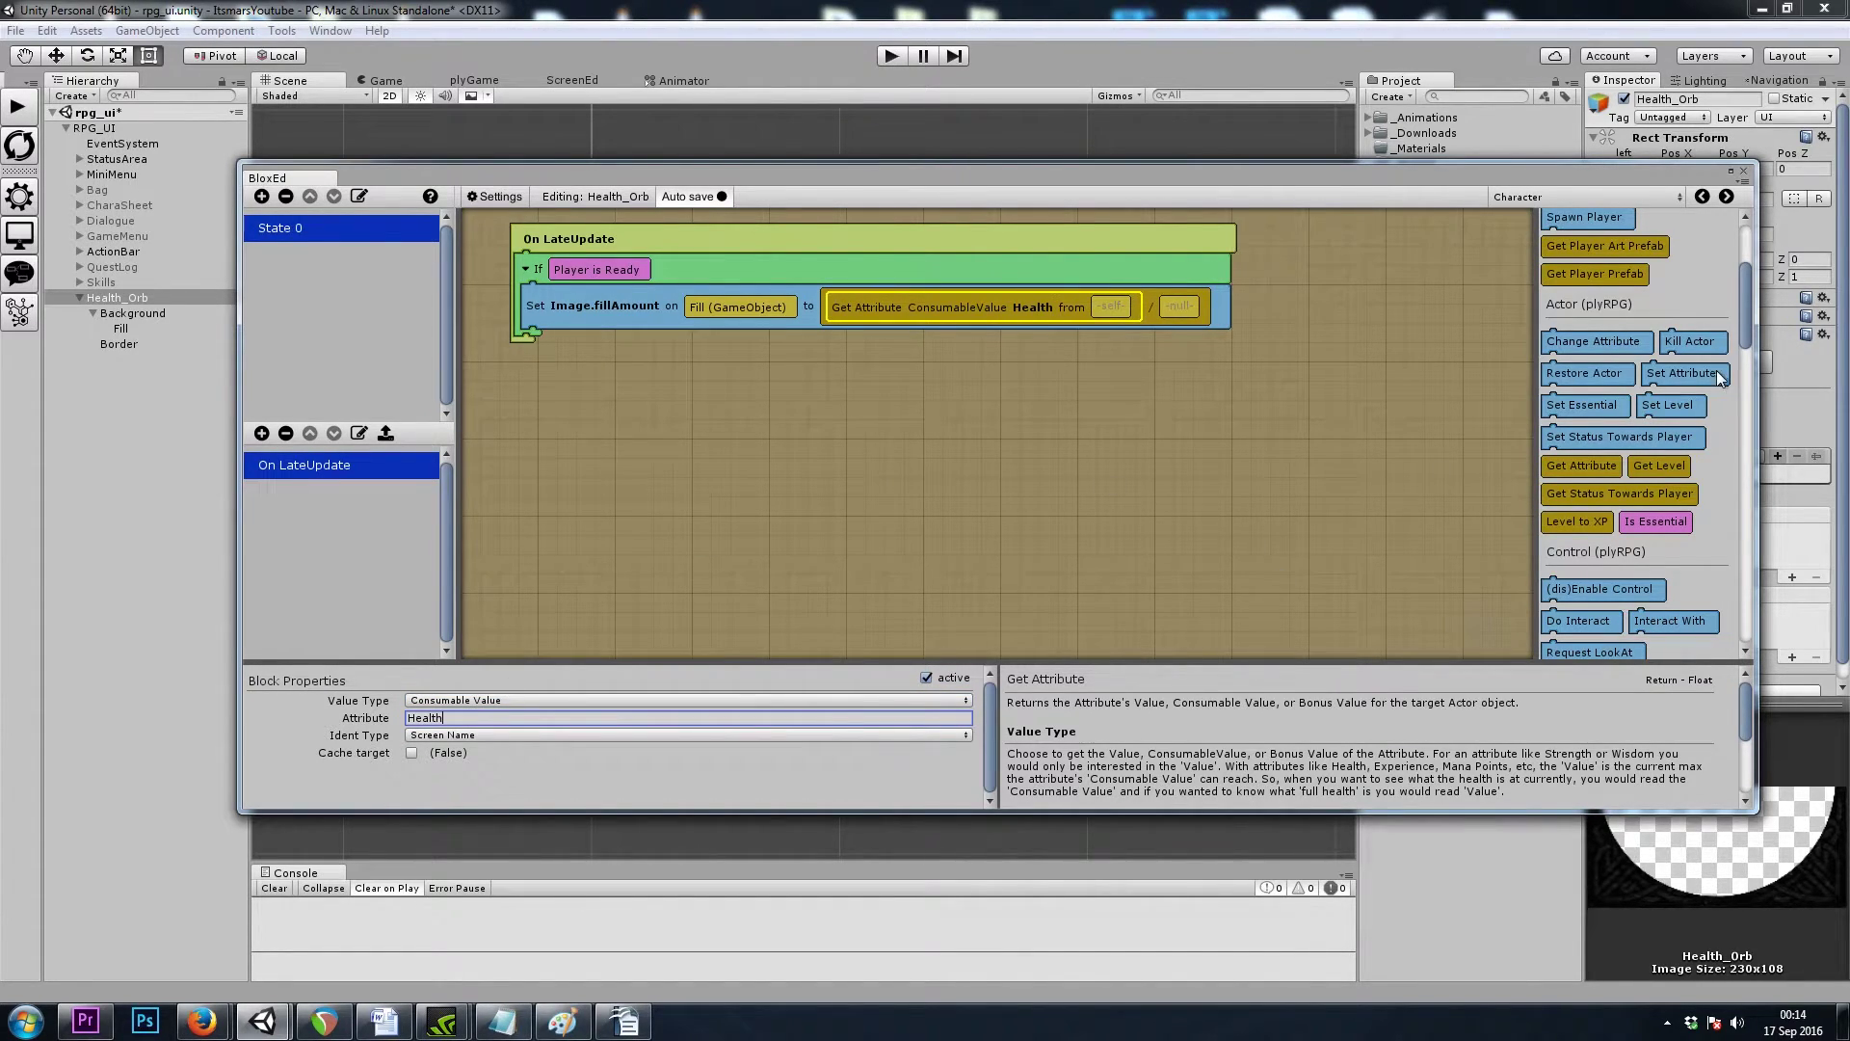
{"action": "scroll", "coordinate": [1059, 482], "scroll_direction": "up", "scroll_amount": 3}
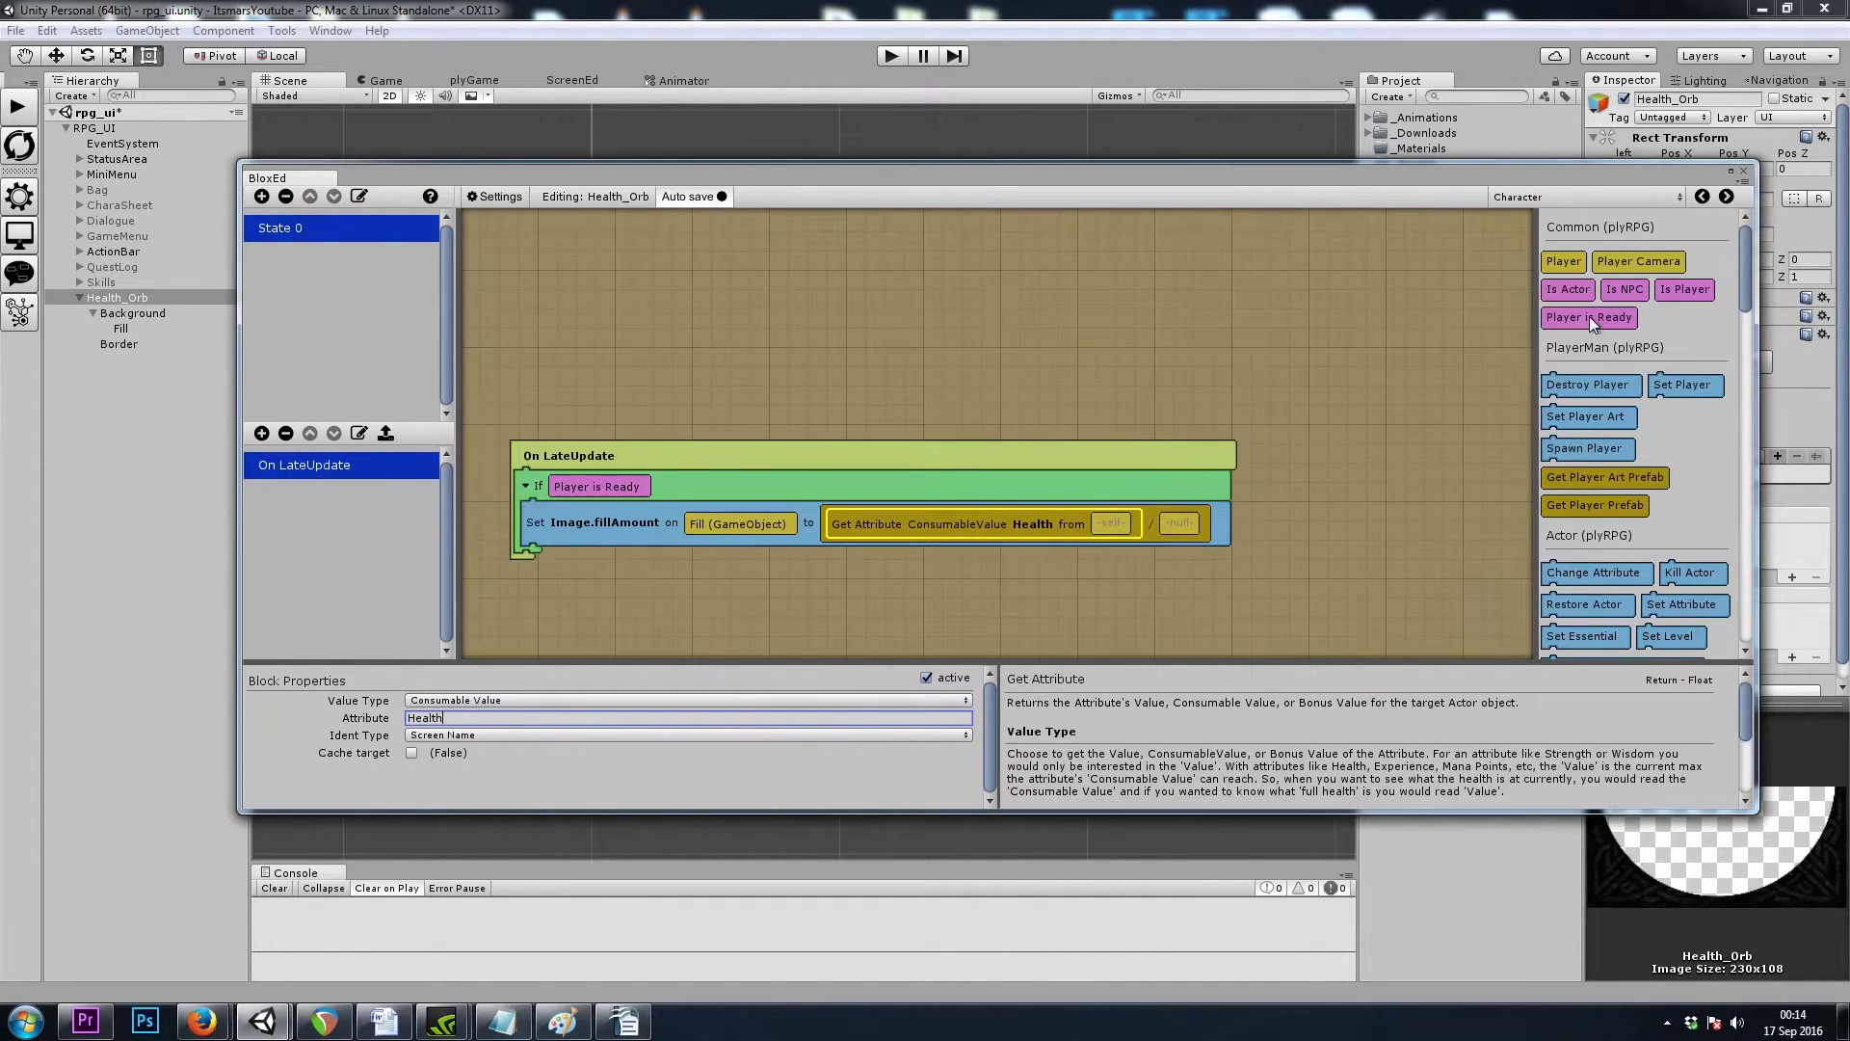
{"action": "left_click_drag", "start_coordinate": [1562, 260], "coordinate": [1110, 523]}
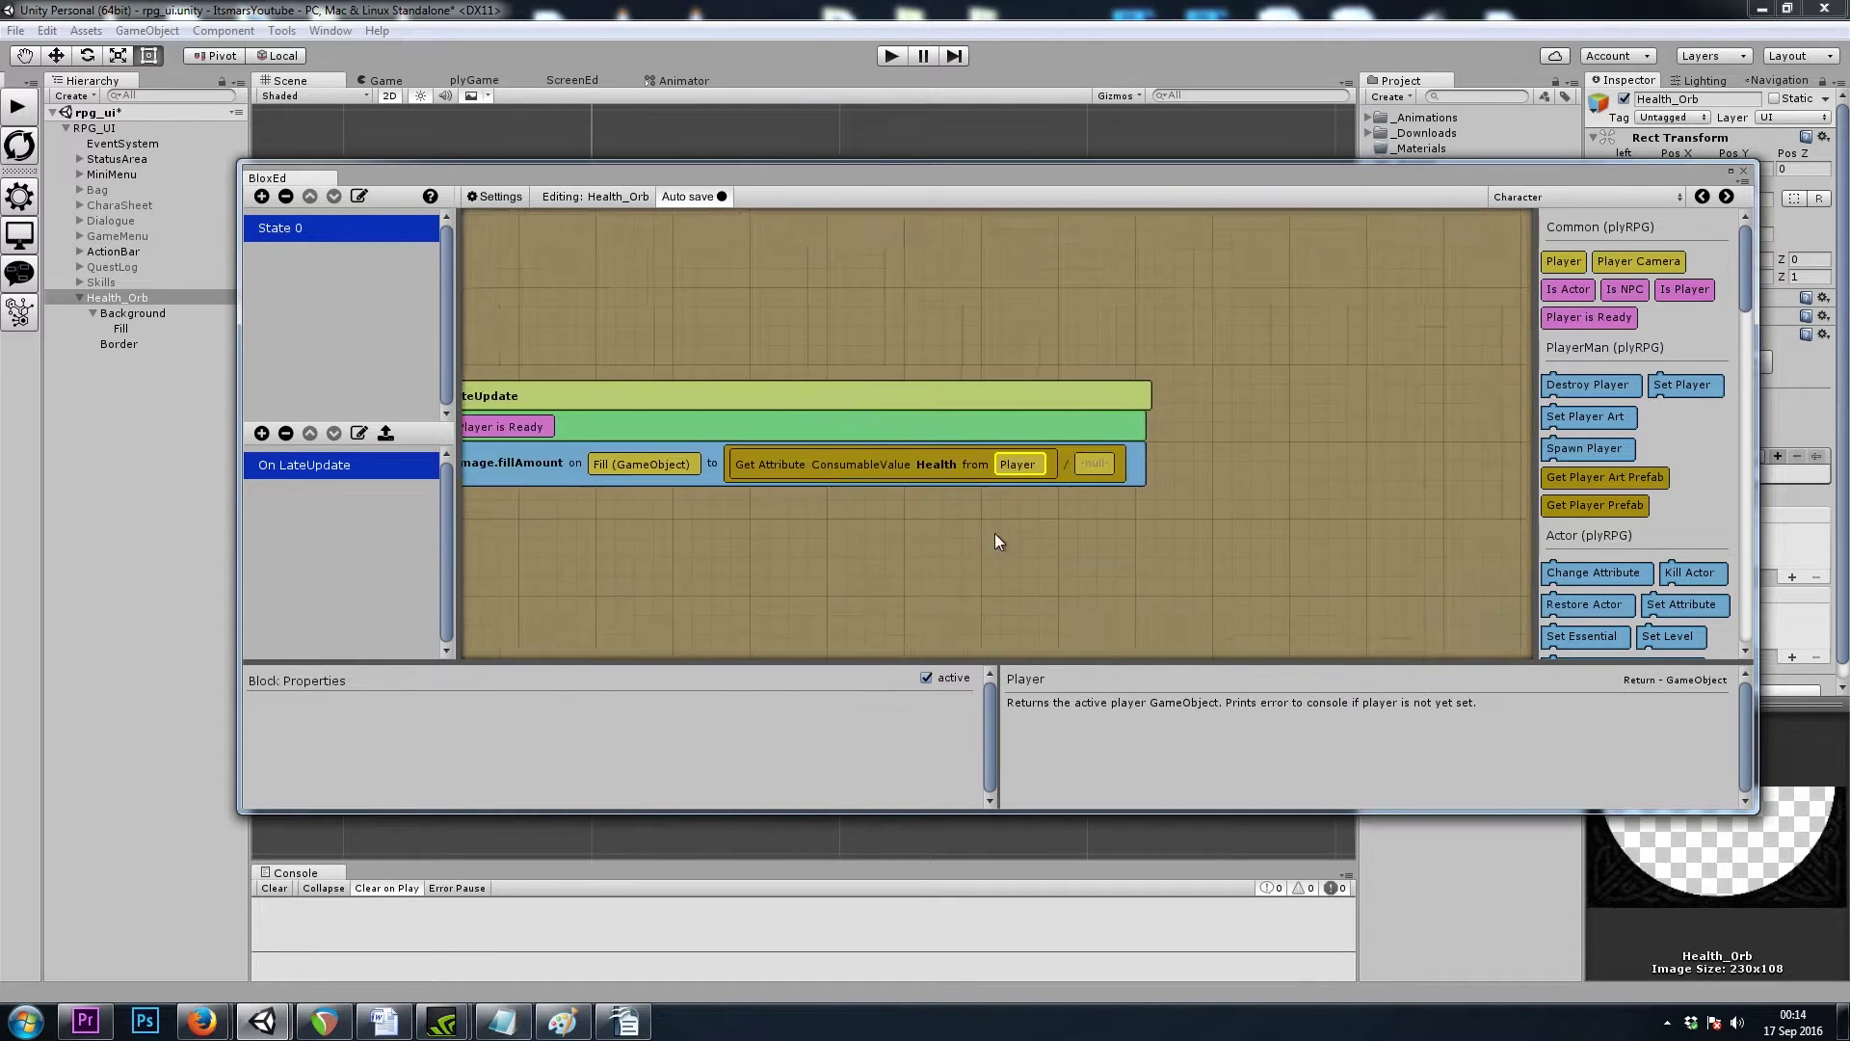
Step: Make B a Get Attribute reading the Player's Health value
{"action": "scroll", "coordinate": [1638, 453], "scroll_direction": "down", "scroll_amount": 5}
{"action": "left_click_drag", "start_coordinate": [1580, 410], "coordinate": [1007, 411]}
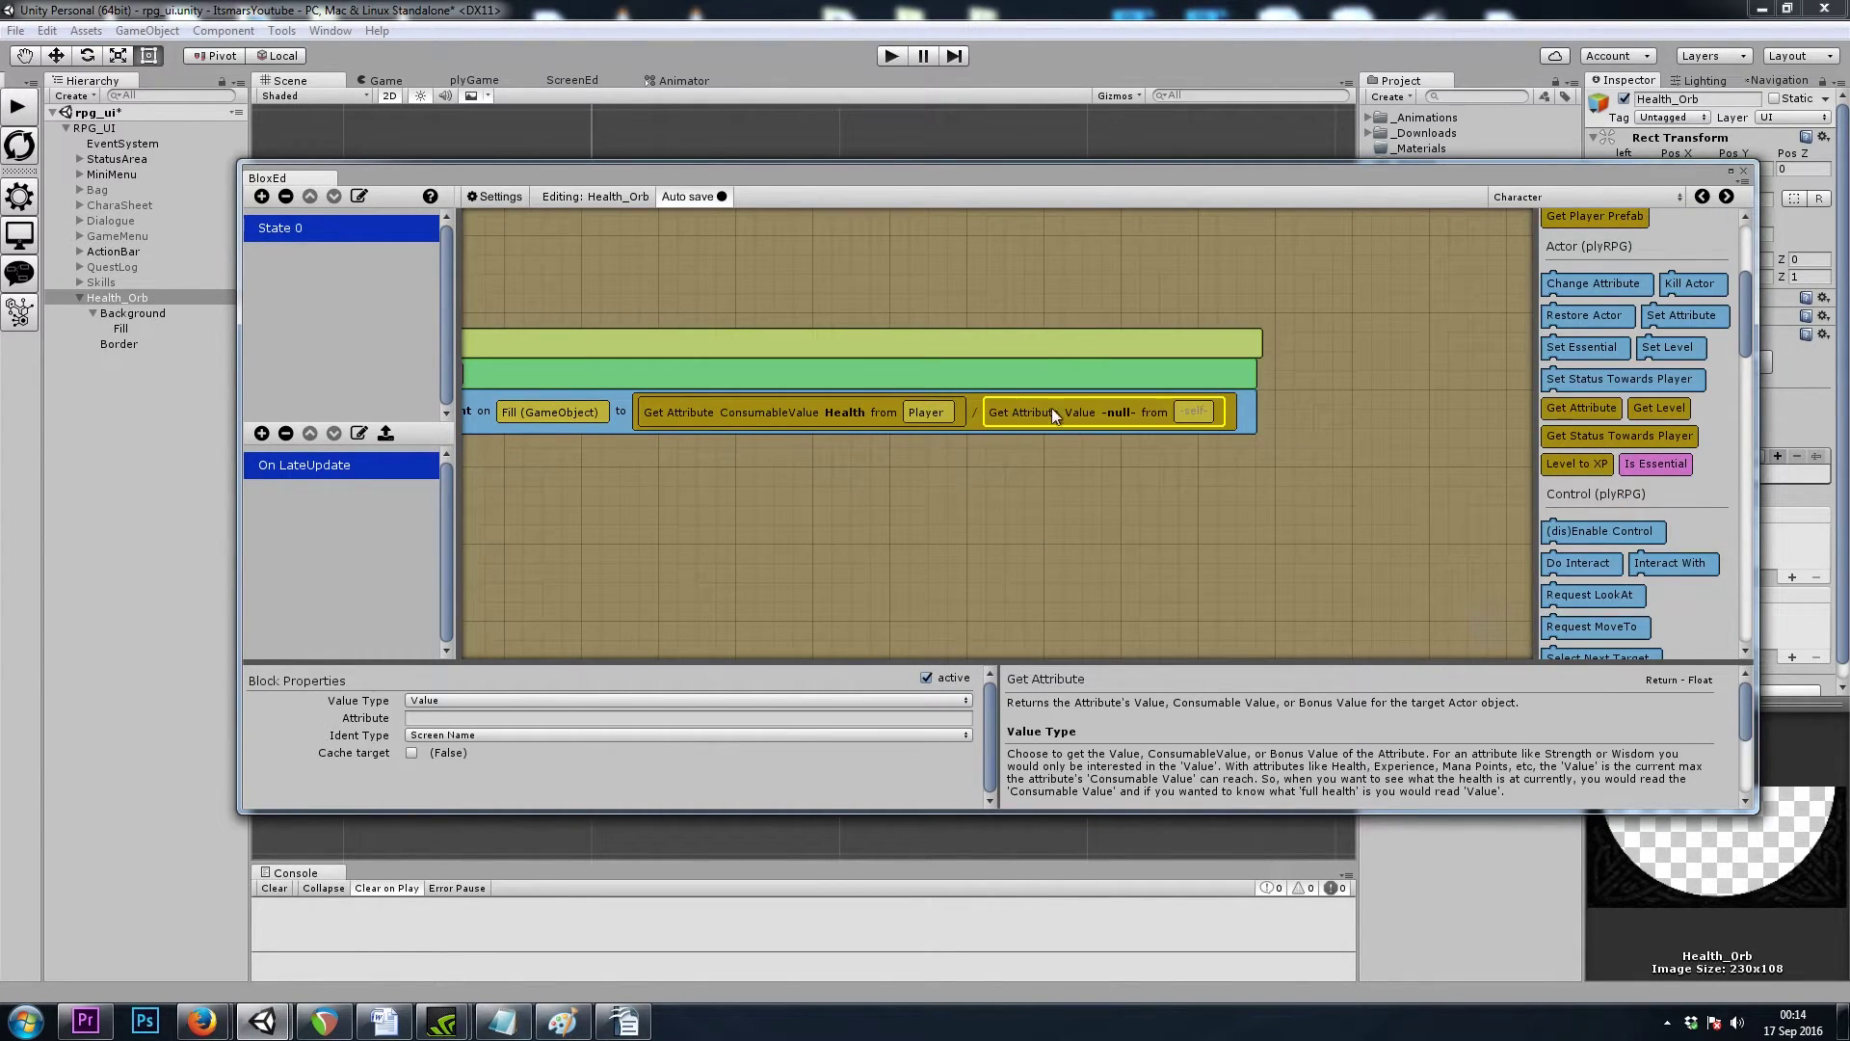
{"action": "left_click", "coordinate": [457, 718]}
{"action": "type", "text": "Health"}
{"action": "scroll", "coordinate": [1566, 265], "scroll_direction": "up", "scroll_amount": 4}
{"action": "left_click_drag", "start_coordinate": [1566, 265], "coordinate": [1199, 411]}
{"action": "left_click_drag", "start_coordinate": [927, 546], "coordinate": [1130, 529]}
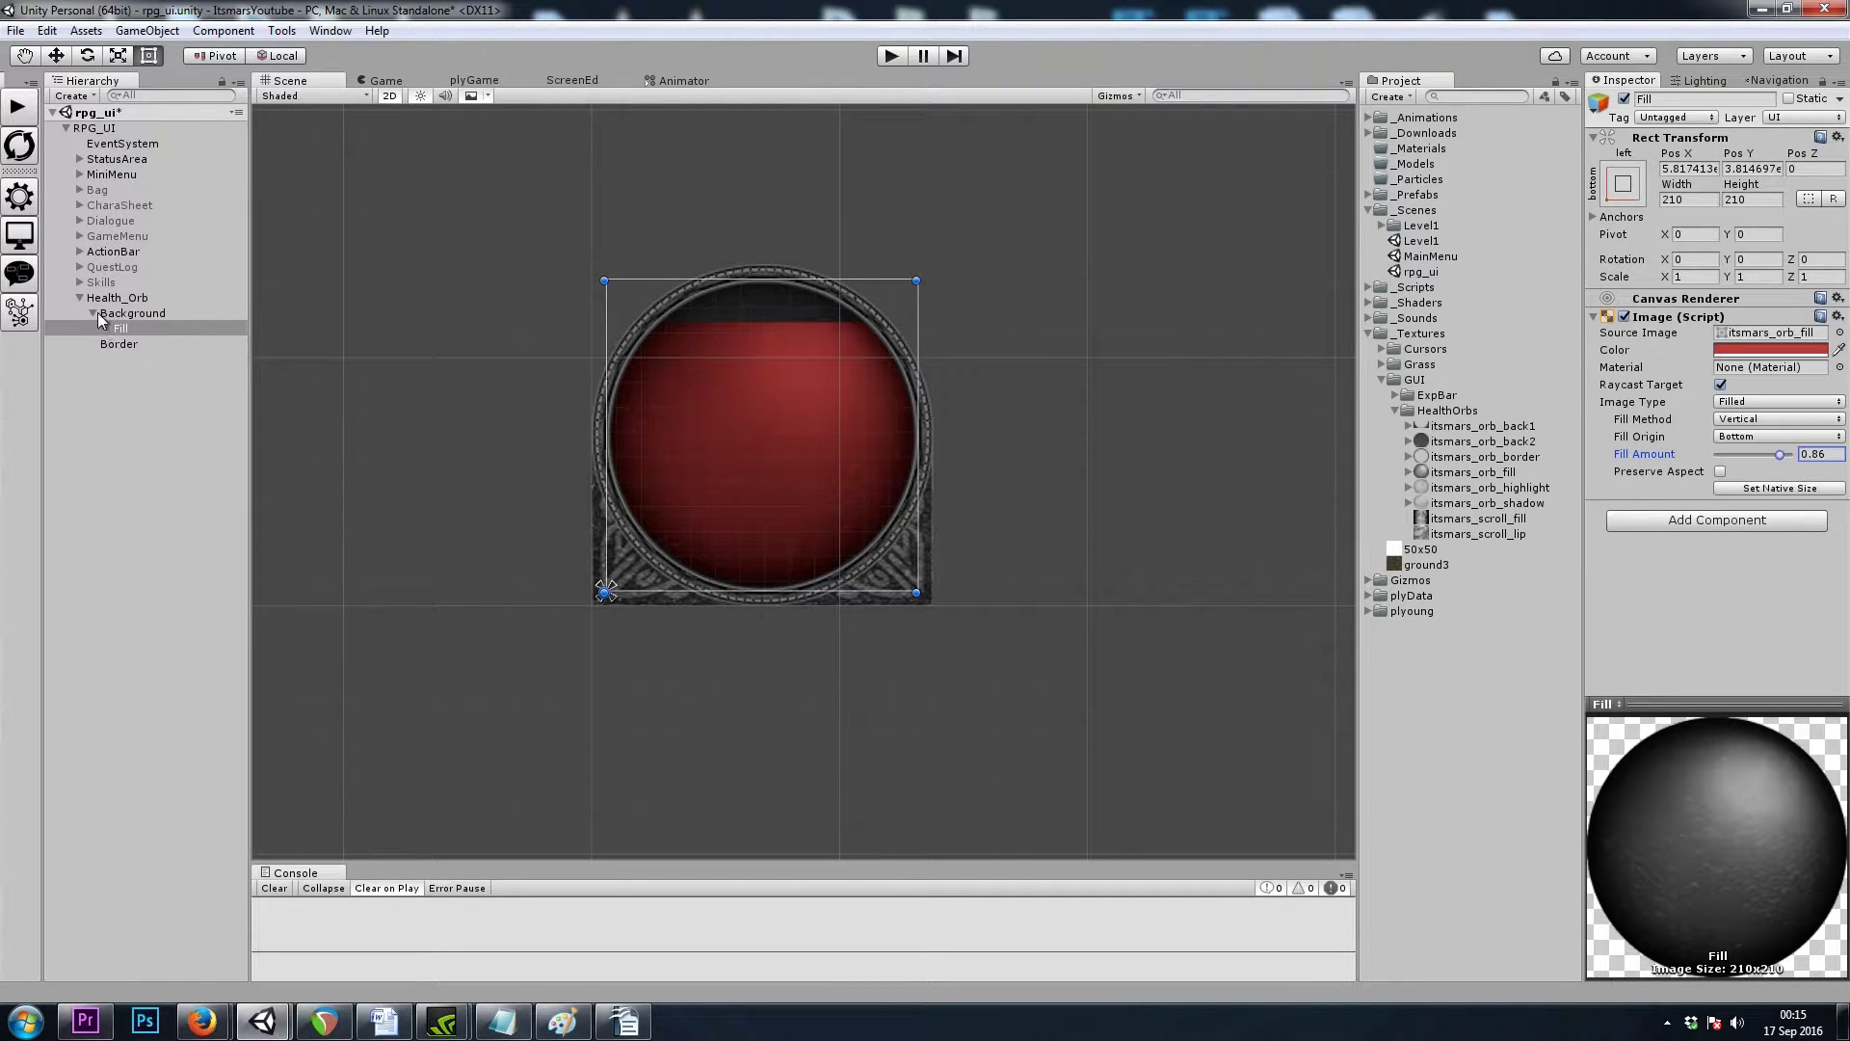
Step: Duplicate Fill and give the copy white colour, the itsmars_orb_highlight sprite, and Simple image type
{"action": "left_click", "coordinate": [129, 332]}
{"action": "key", "text": "ctrl+d"}
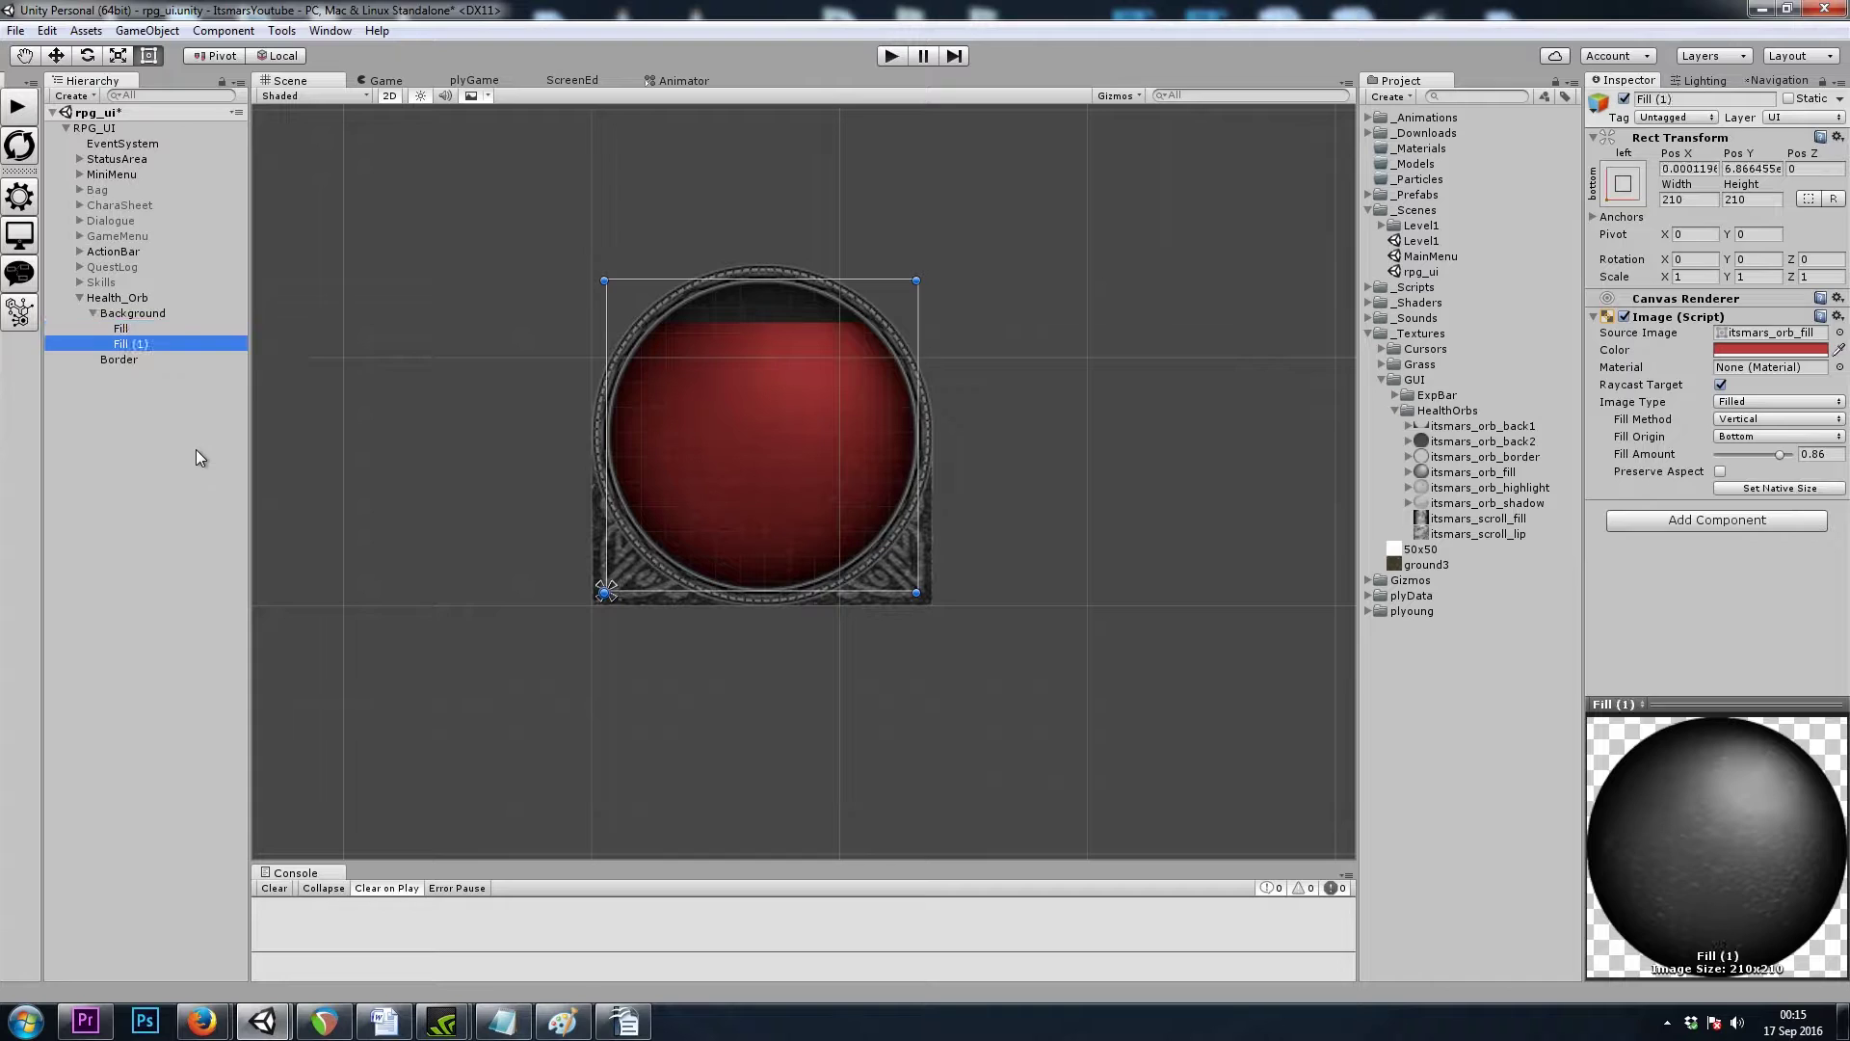
{"action": "left_click", "coordinate": [1771, 350]}
{"action": "left_click", "coordinate": [306, 451]}
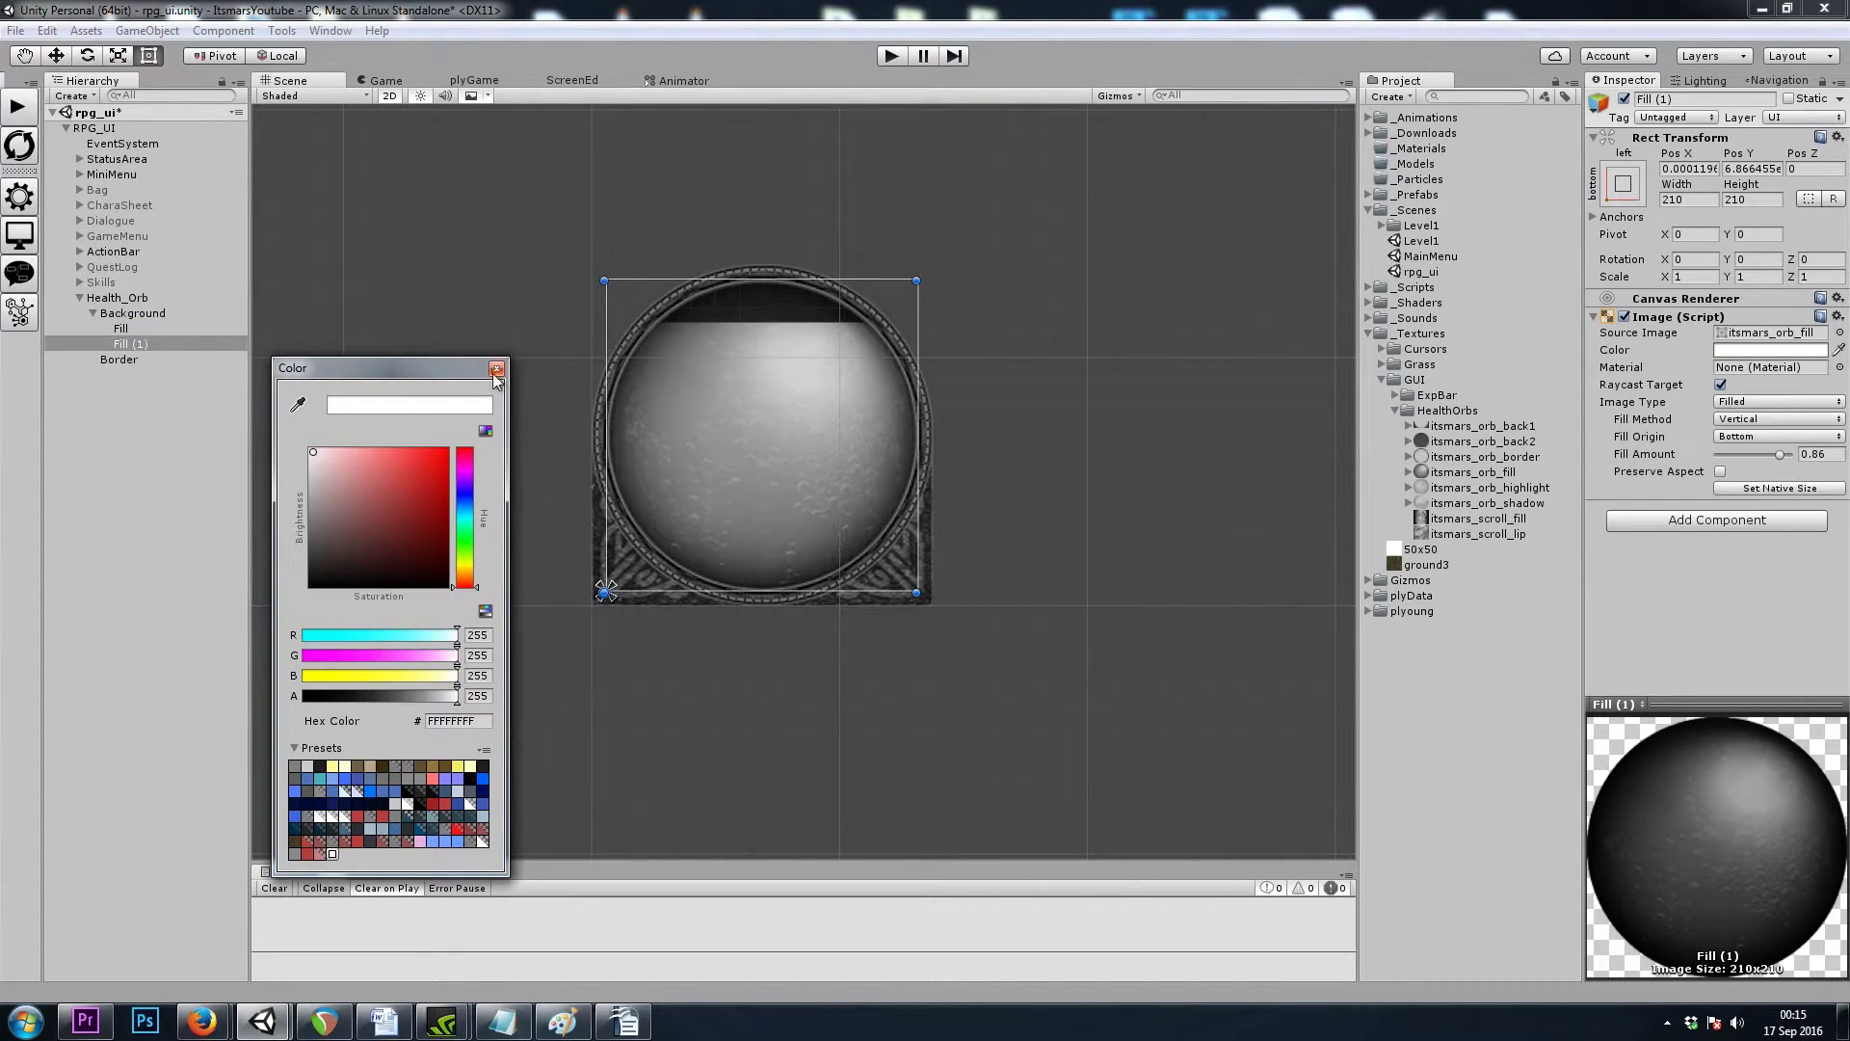
{"action": "left_click", "coordinate": [496, 368]}
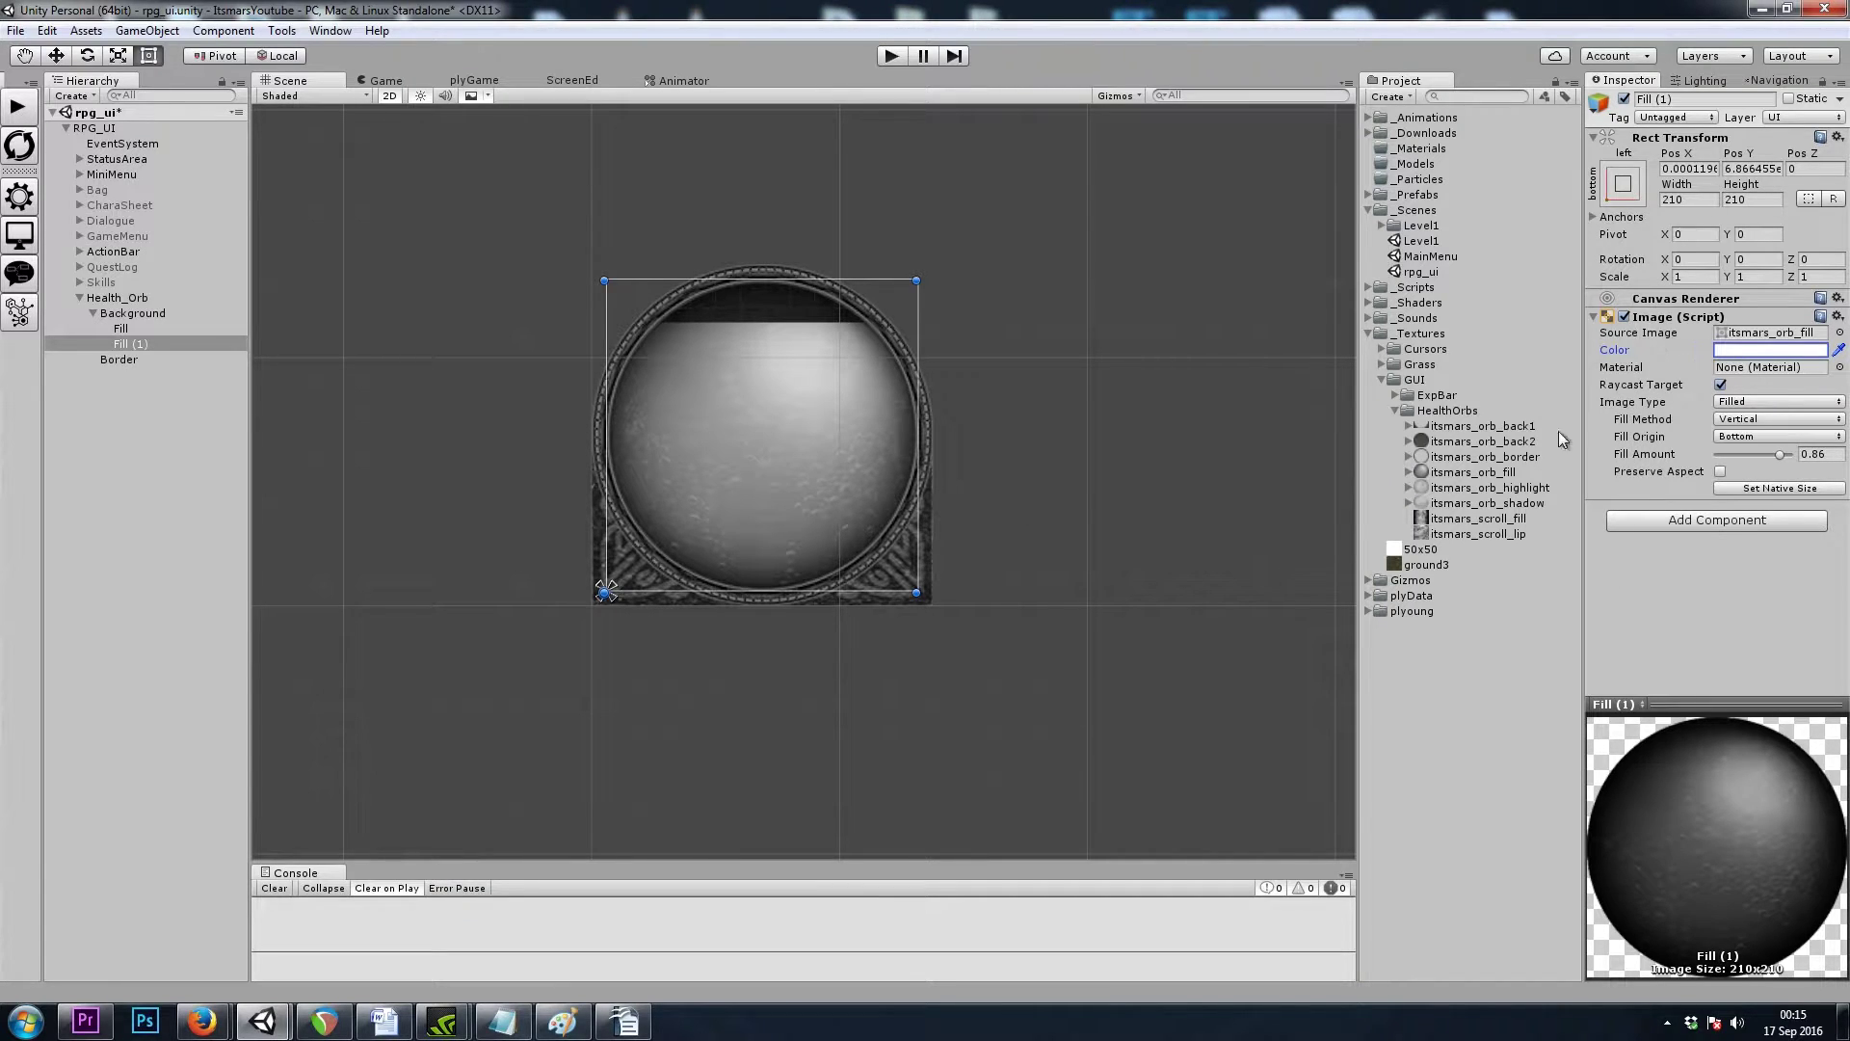
{"action": "left_click_drag", "start_coordinate": [1521, 488], "coordinate": [1760, 336]}
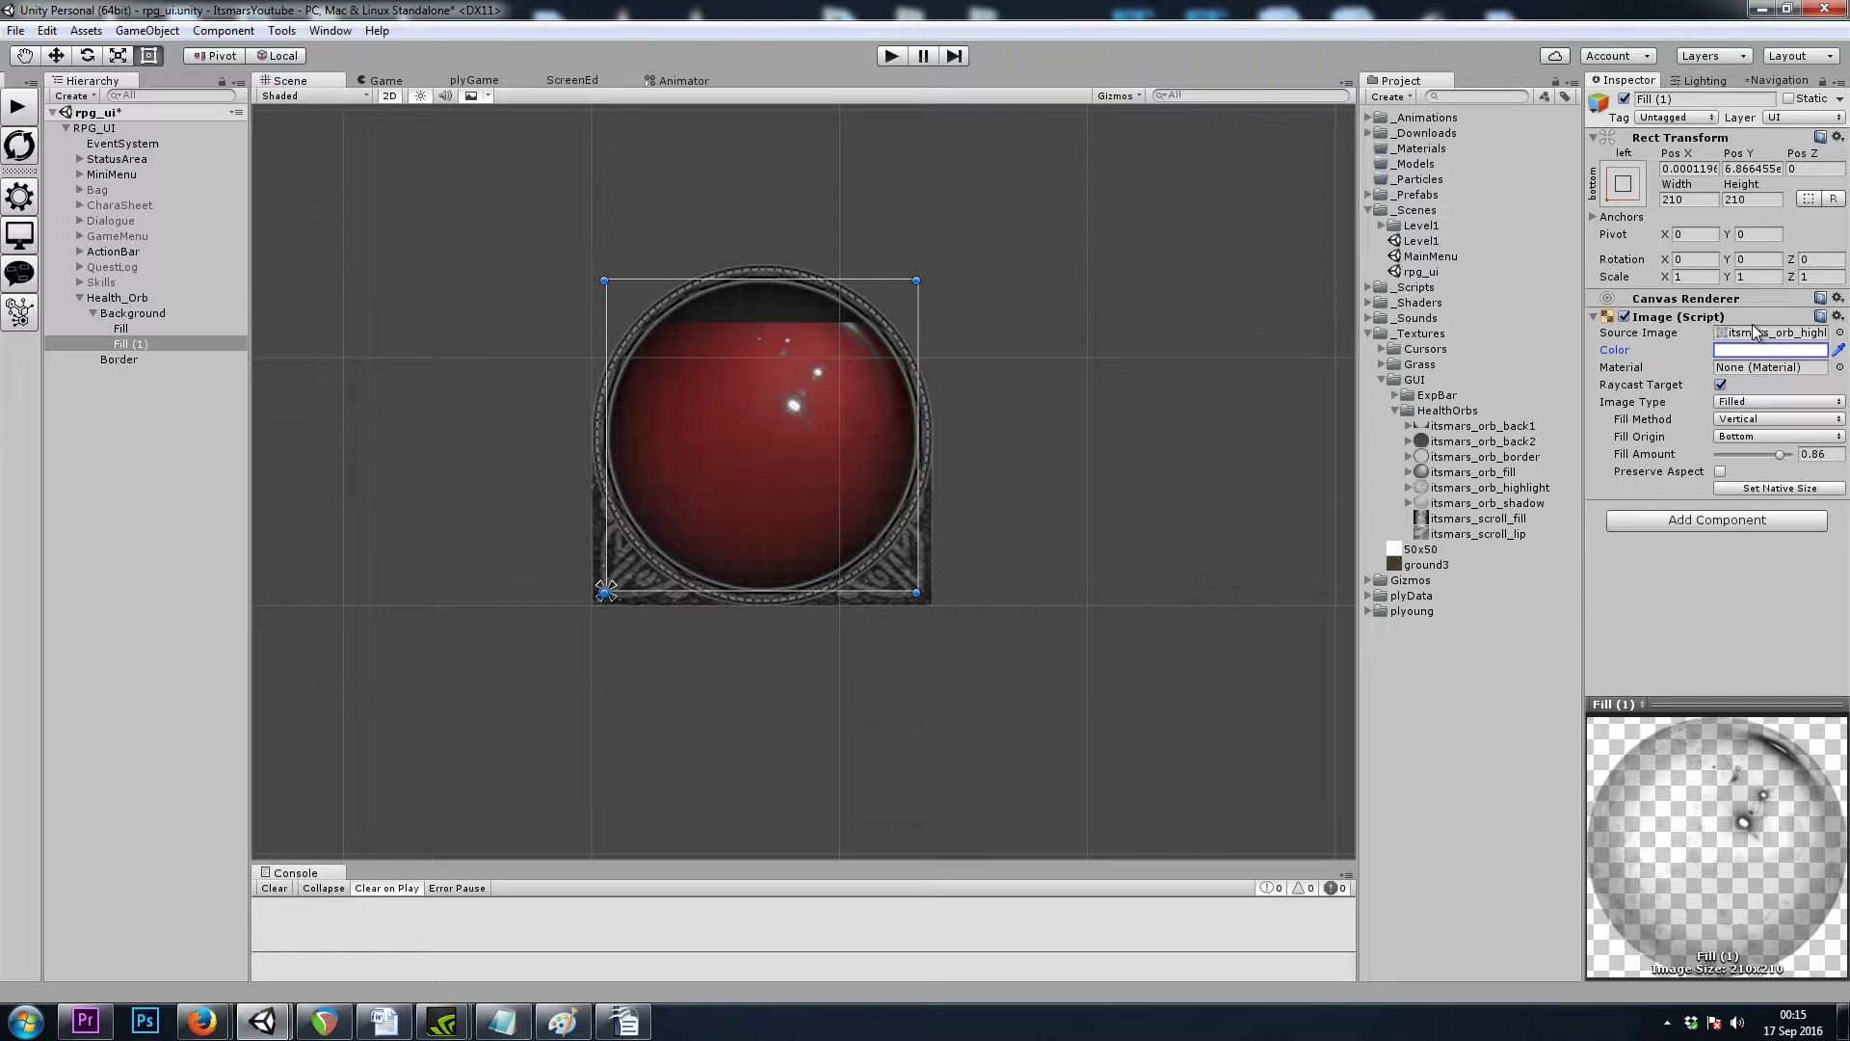
{"action": "left_click", "coordinate": [1769, 403]}
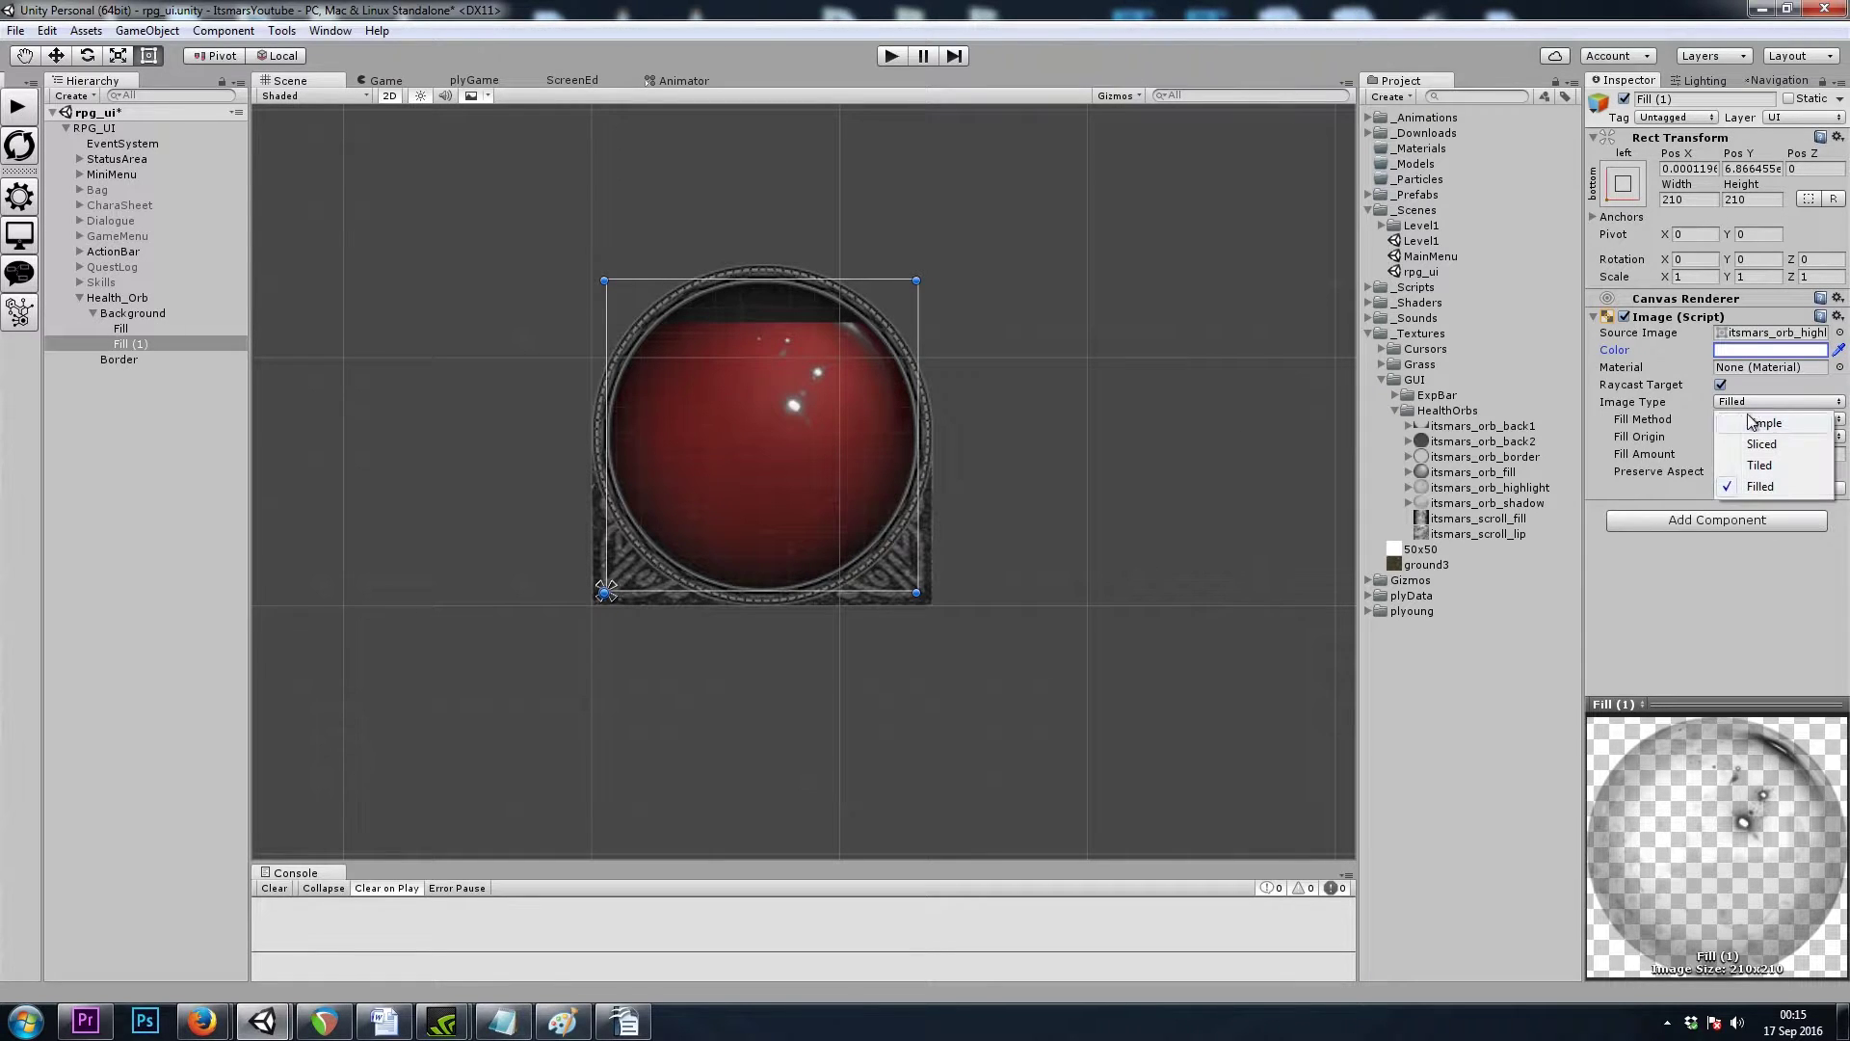
{"action": "left_click", "coordinate": [1646, 405]}
{"action": "left_click", "coordinate": [1777, 402]}
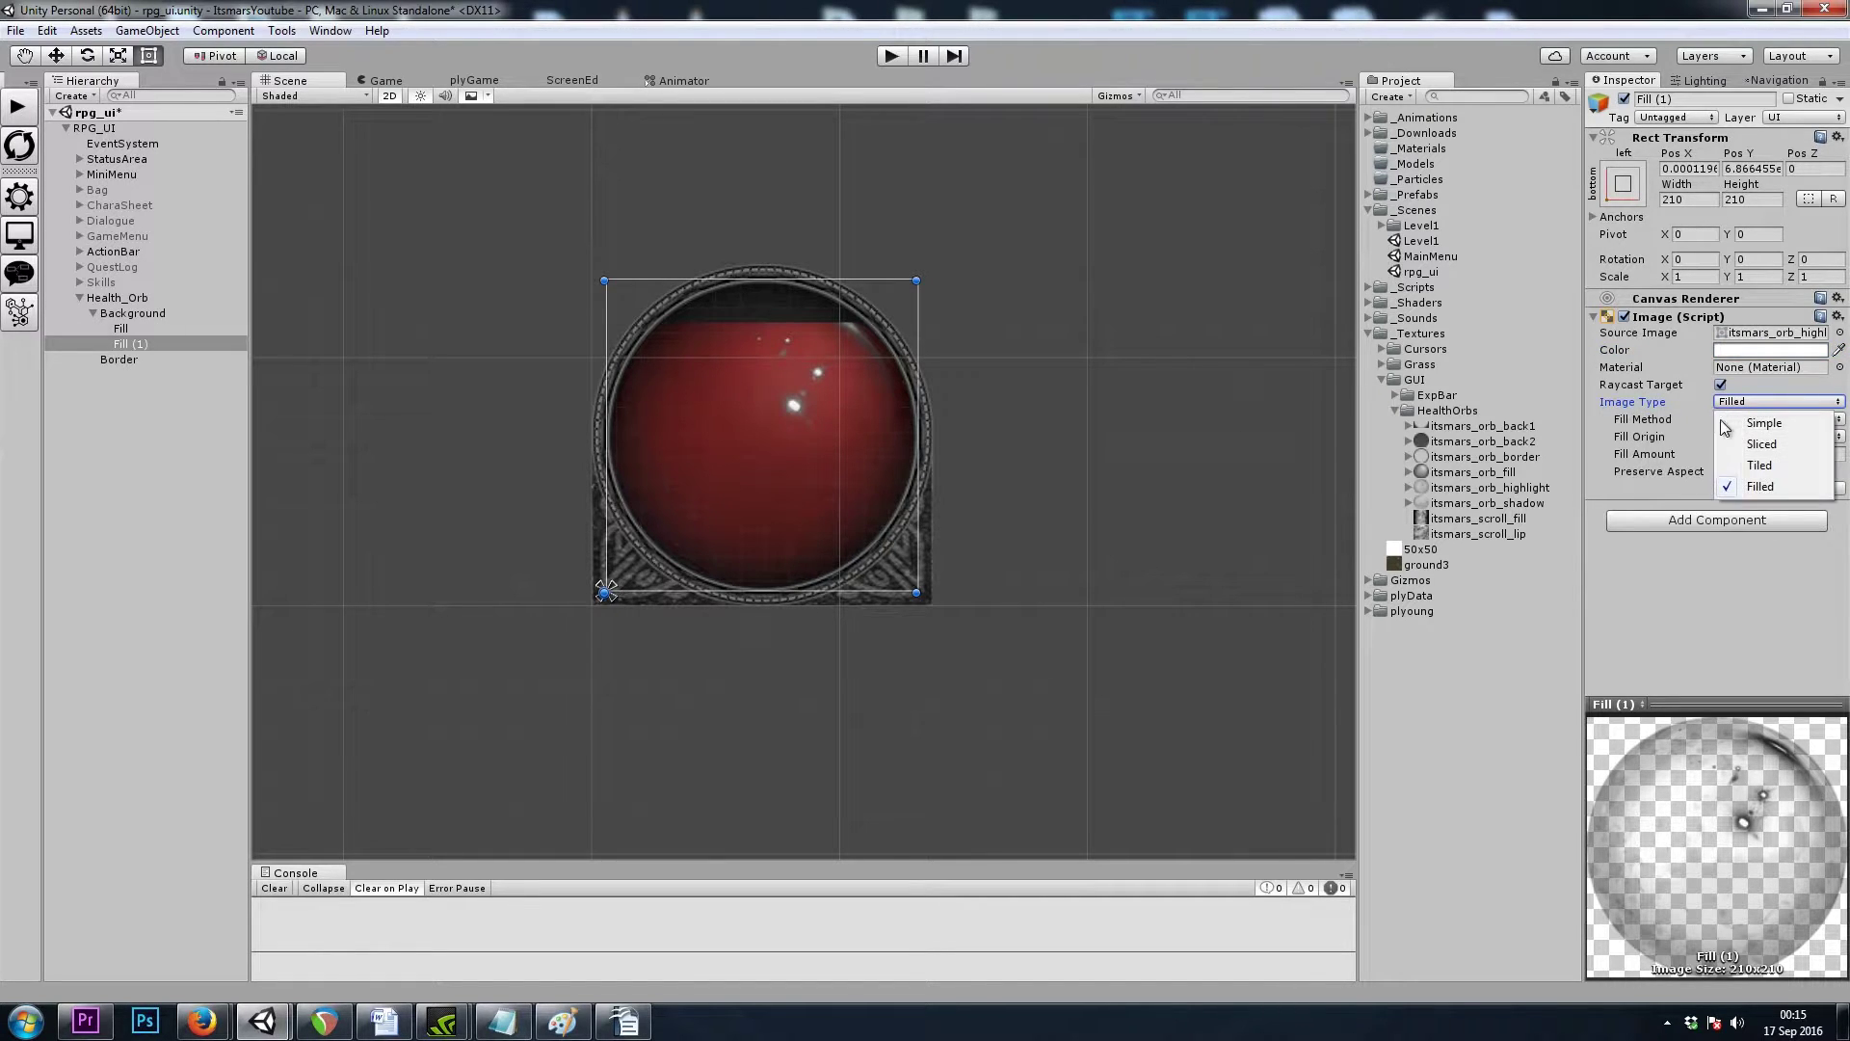
{"action": "left_click", "coordinate": [1769, 424]}
Step: Rename the copy Fill (1) to Highlight
{"action": "scroll", "coordinate": [950, 455], "scroll_direction": "up", "scroll_amount": 6}
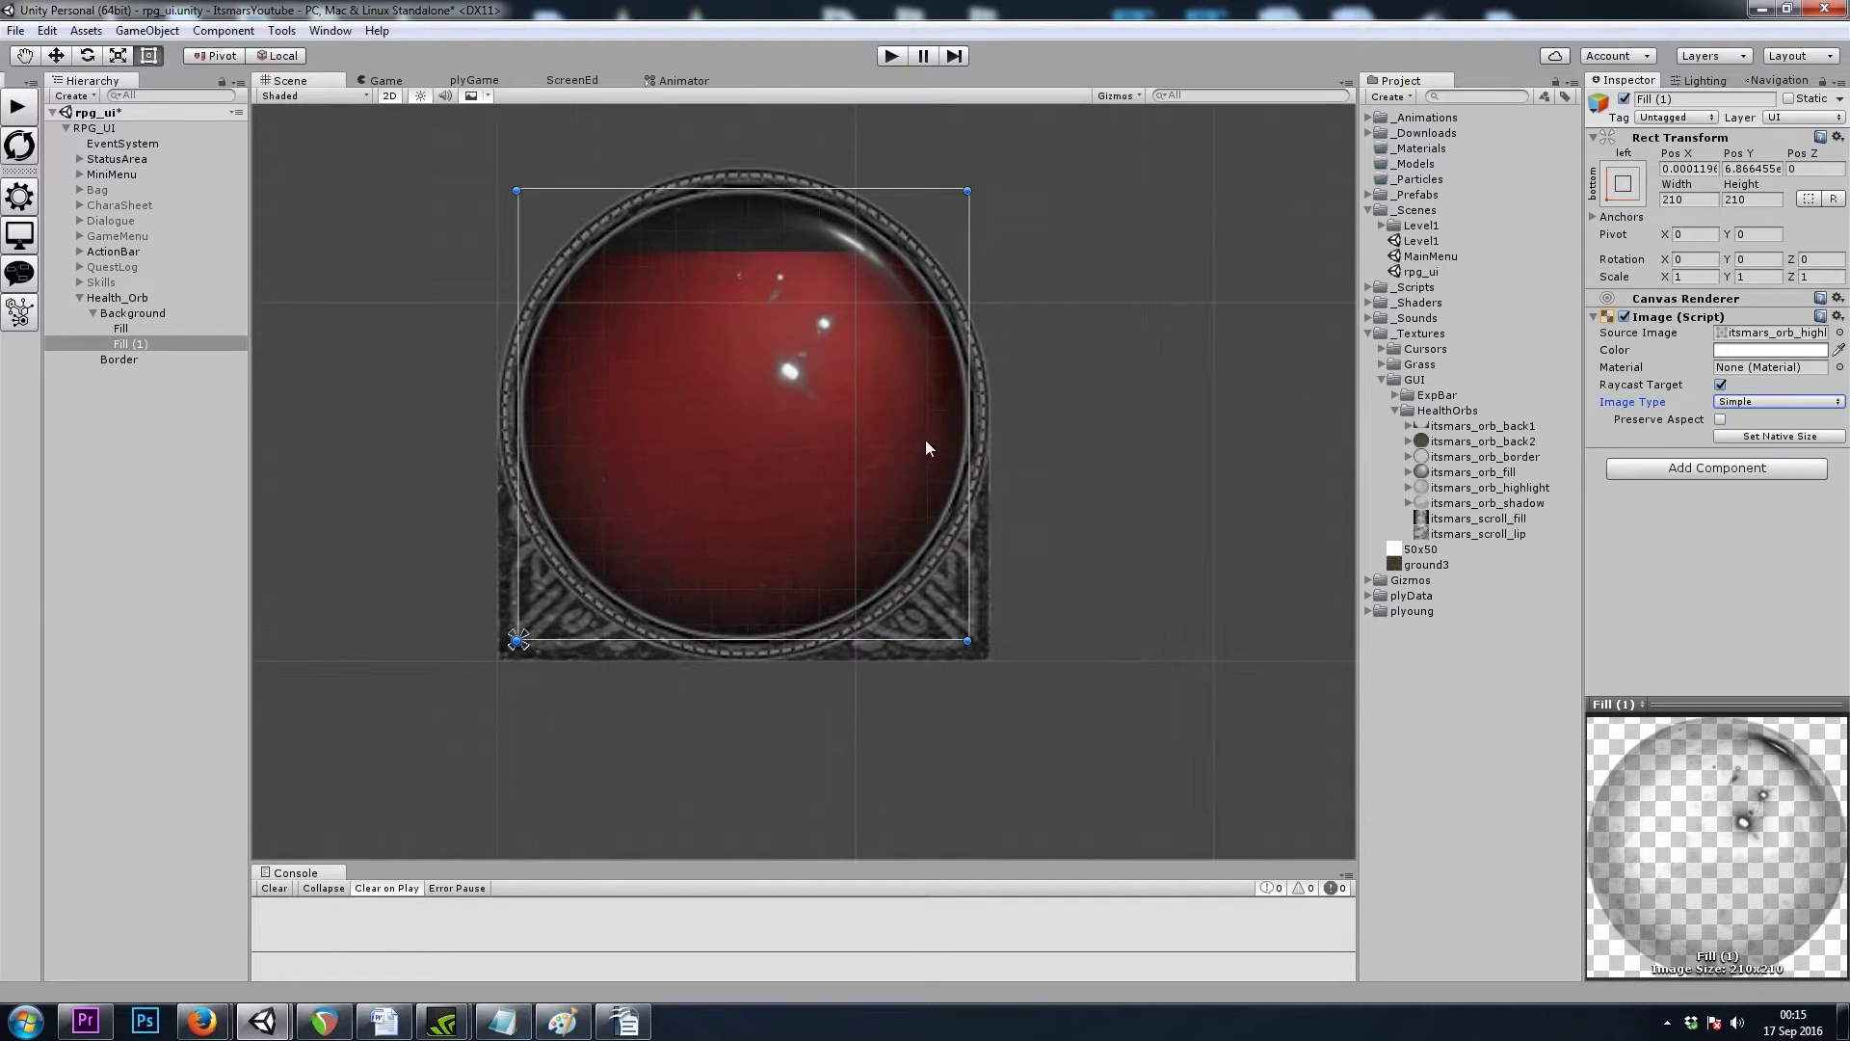
{"action": "middle_click_drag", "start_coordinate": [942, 572], "coordinate": [941, 548]}
{"action": "left_click", "coordinate": [140, 344]}
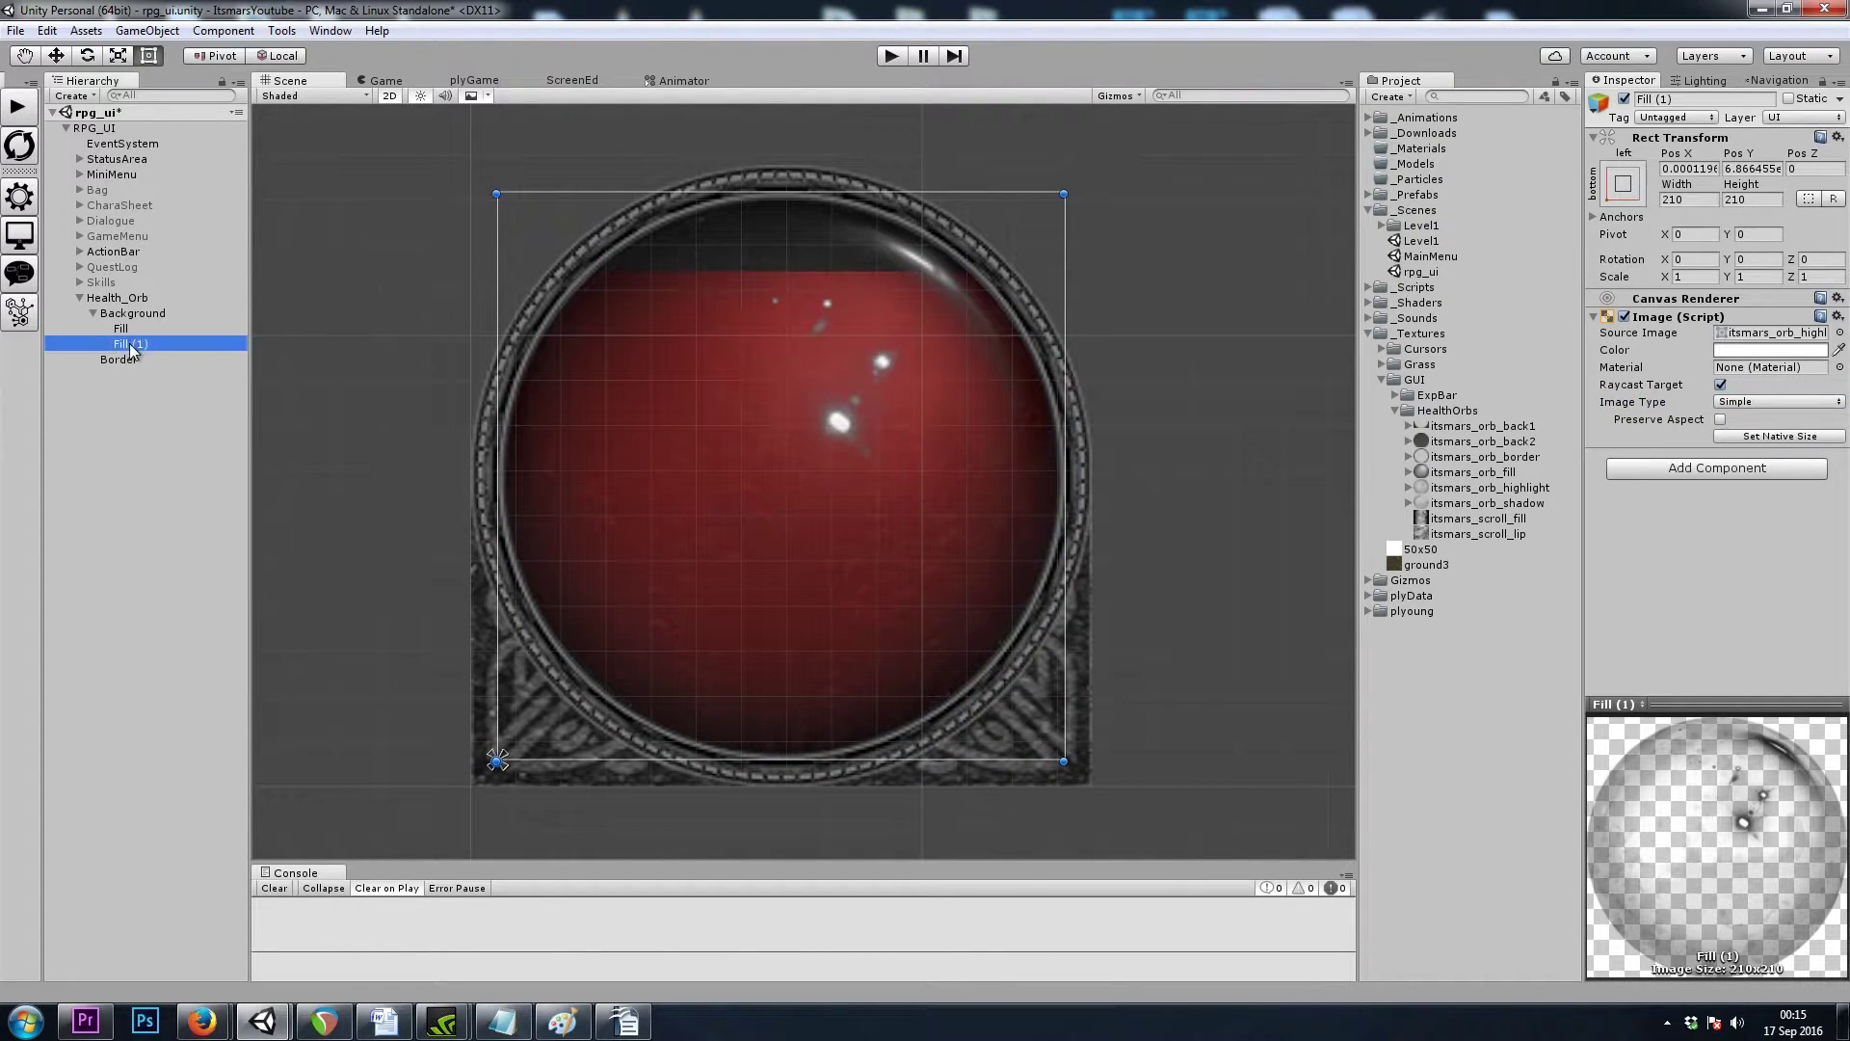
{"action": "key", "text": "F2"}
{"action": "type", "text": "Highlight"}
{"action": "key", "text": "Return"}
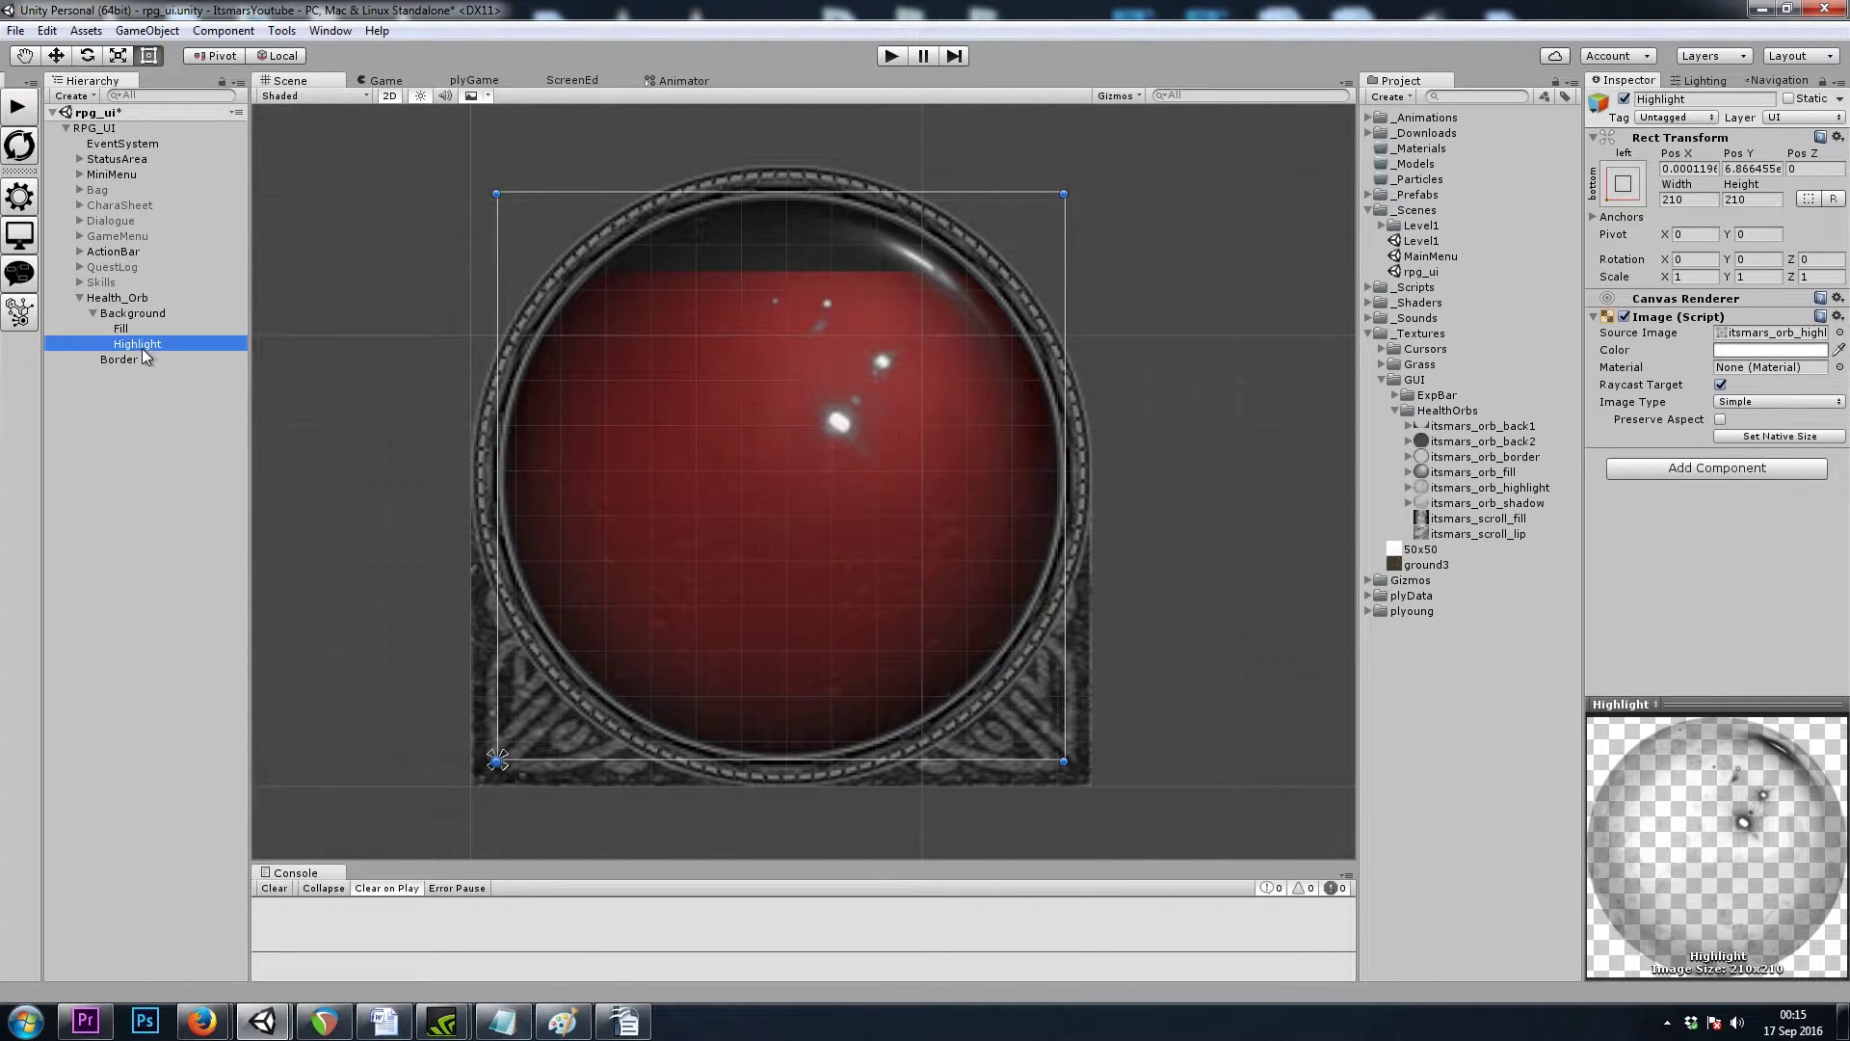
{"action": "scroll", "coordinate": [825, 437], "scroll_direction": "up", "scroll_amount": 3}
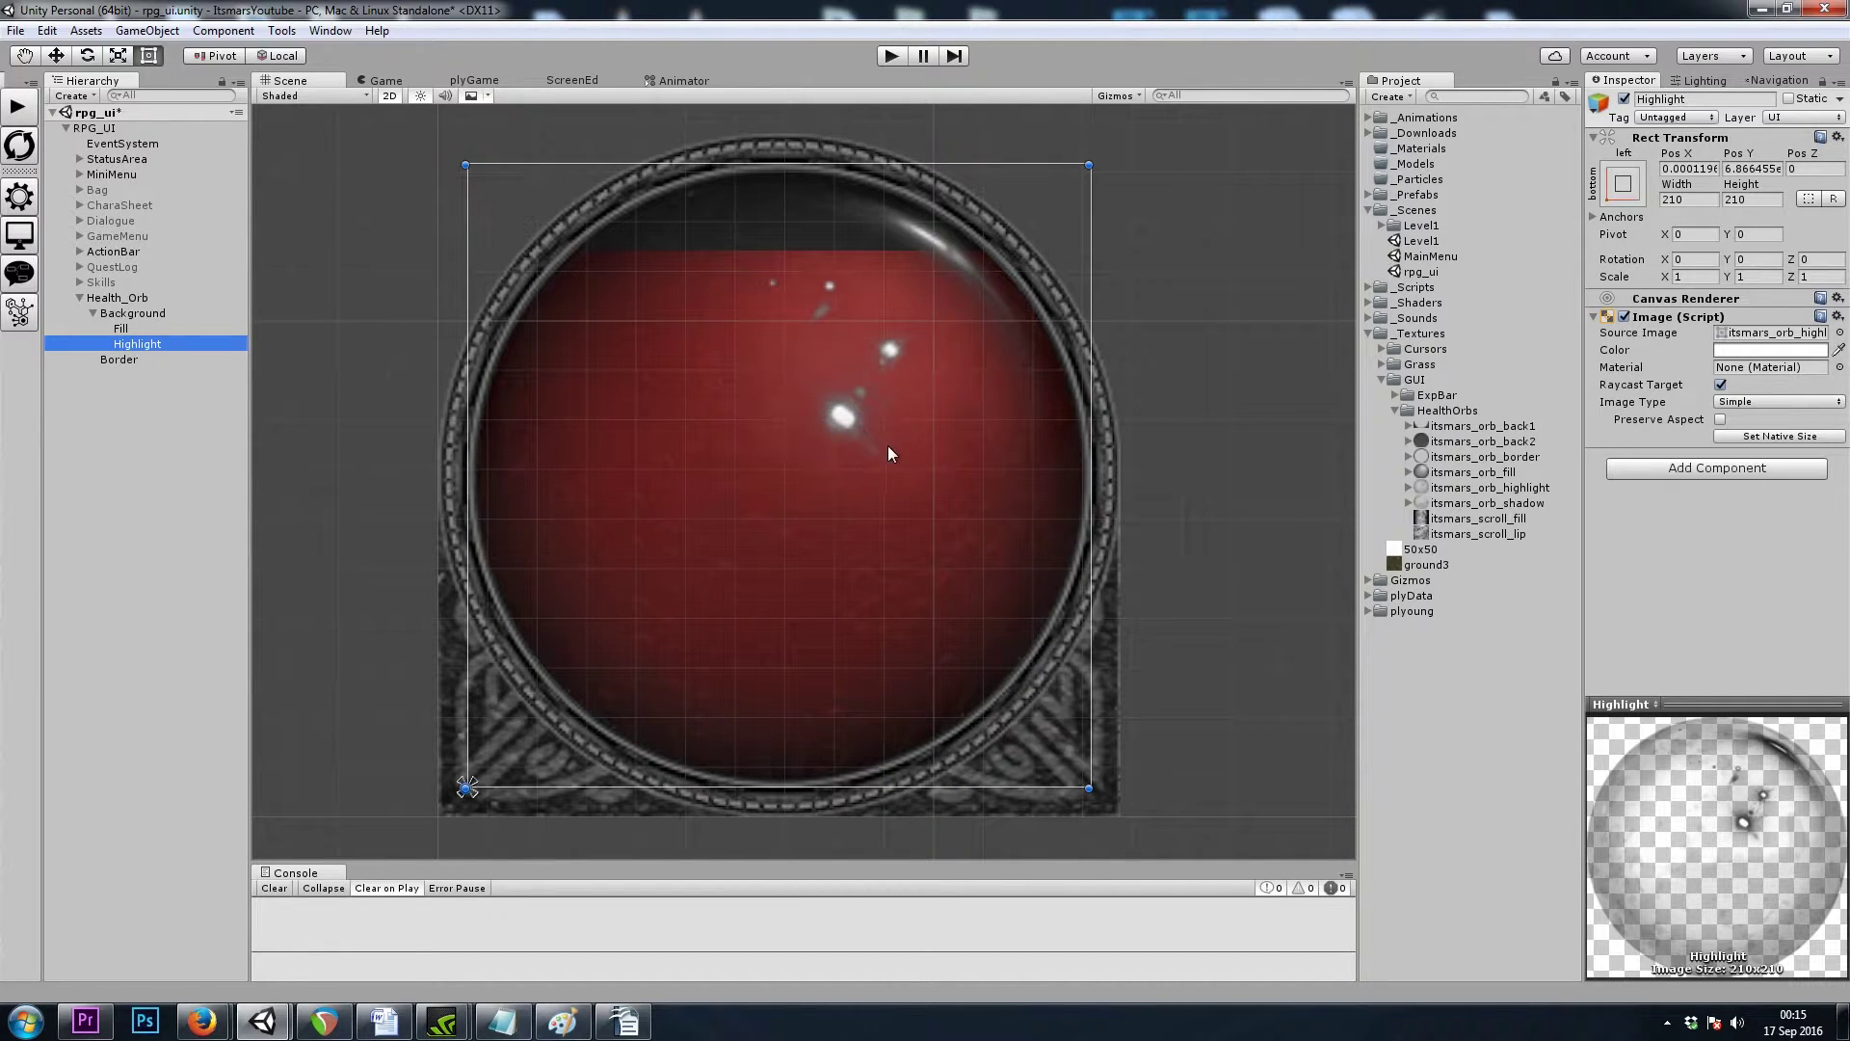
{"action": "scroll", "coordinate": [888, 453], "scroll_direction": "down", "scroll_amount": 3}
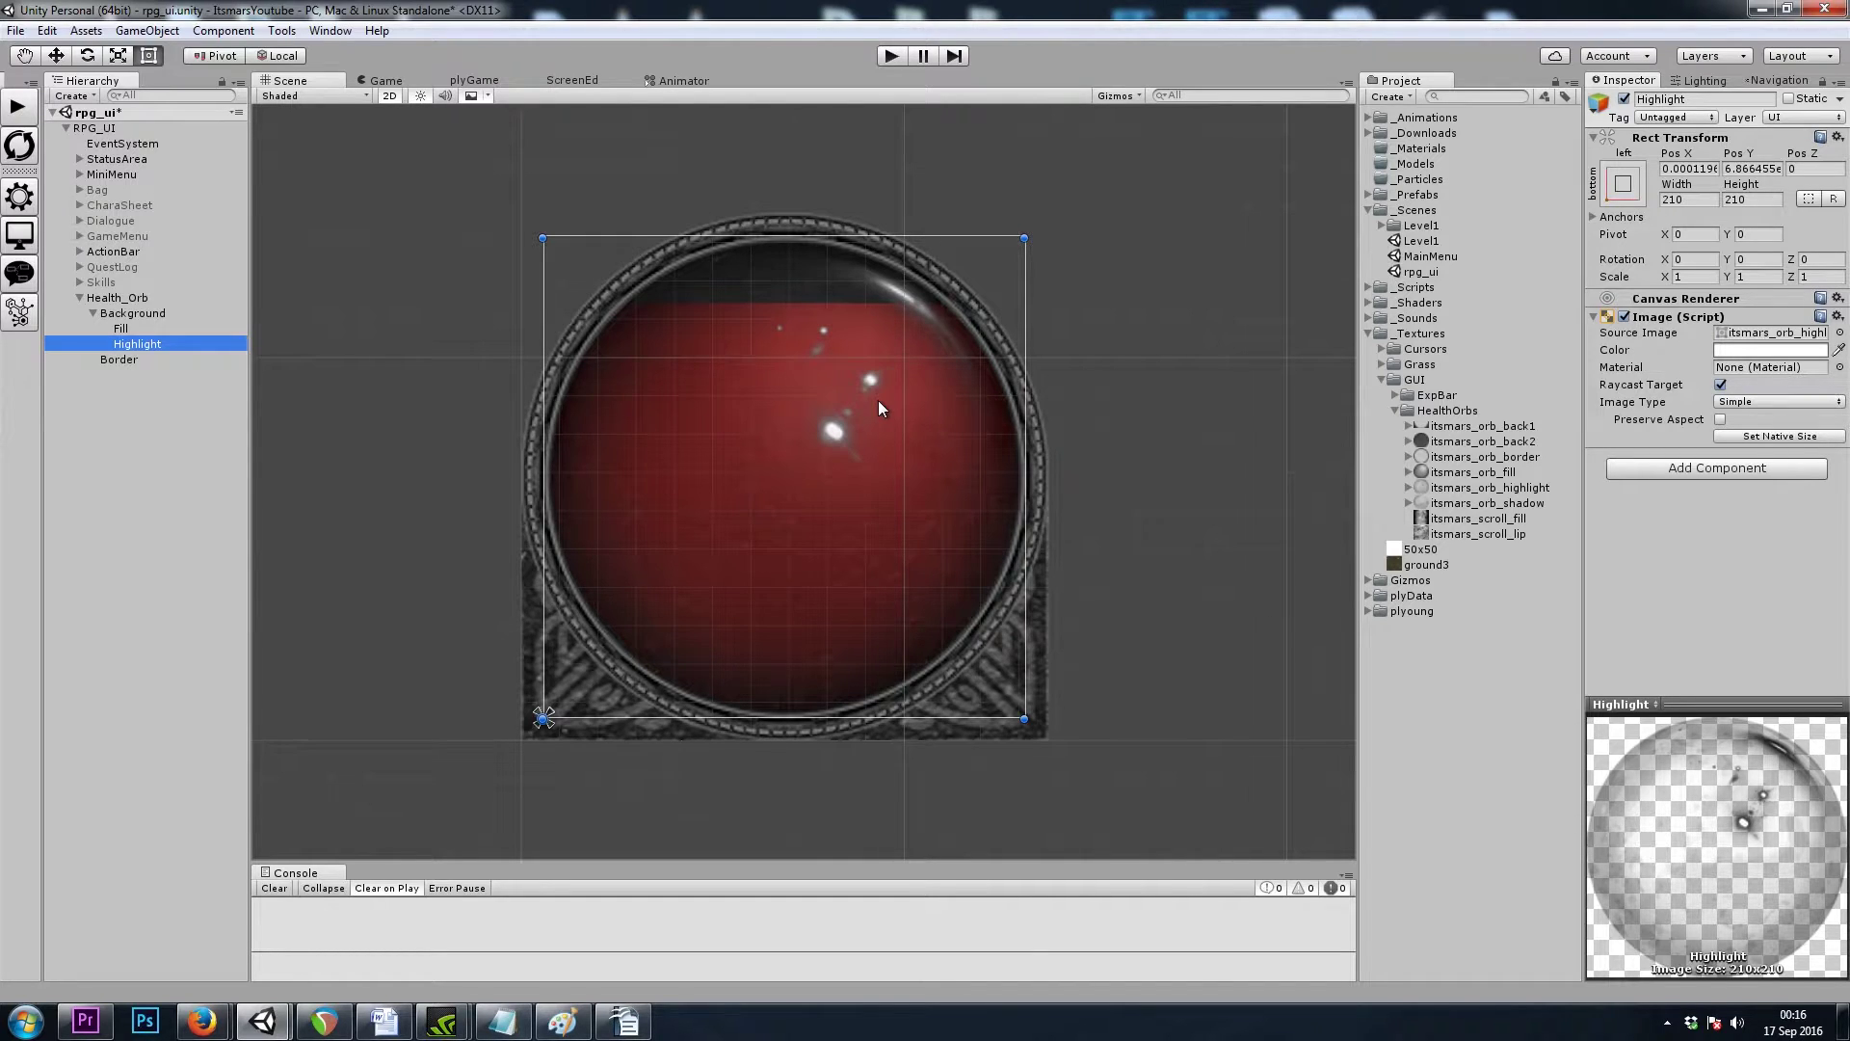
Step: Duplicate Highlight, assign the itsmars_orb_shadow sprite to the copy, and rename it Shadows
{"action": "key", "text": "ctrl+d"}
{"action": "left_click_drag", "start_coordinate": [1484, 502], "coordinate": [1771, 335]}
{"action": "left_click", "coordinate": [160, 358]}
{"action": "key", "text": "F2"}
{"action": "type", "text": "Shadows"}
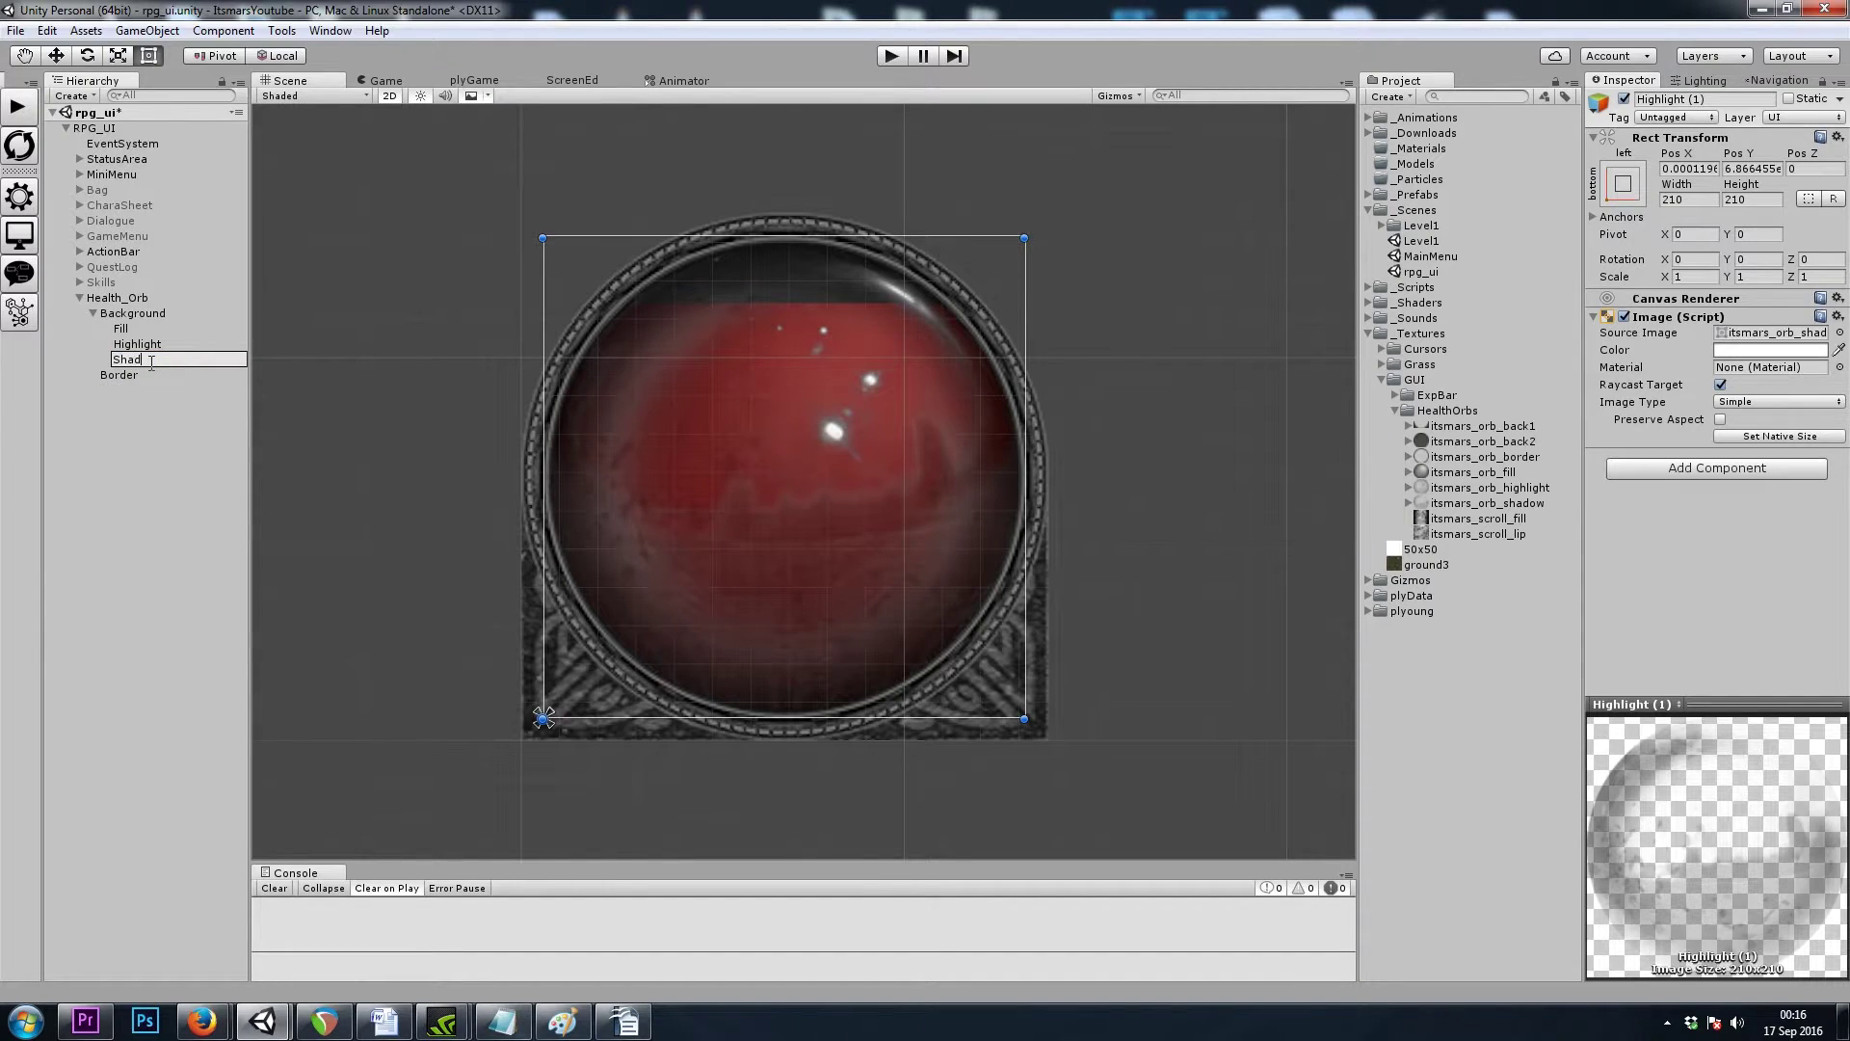
{"action": "key", "text": "Return"}
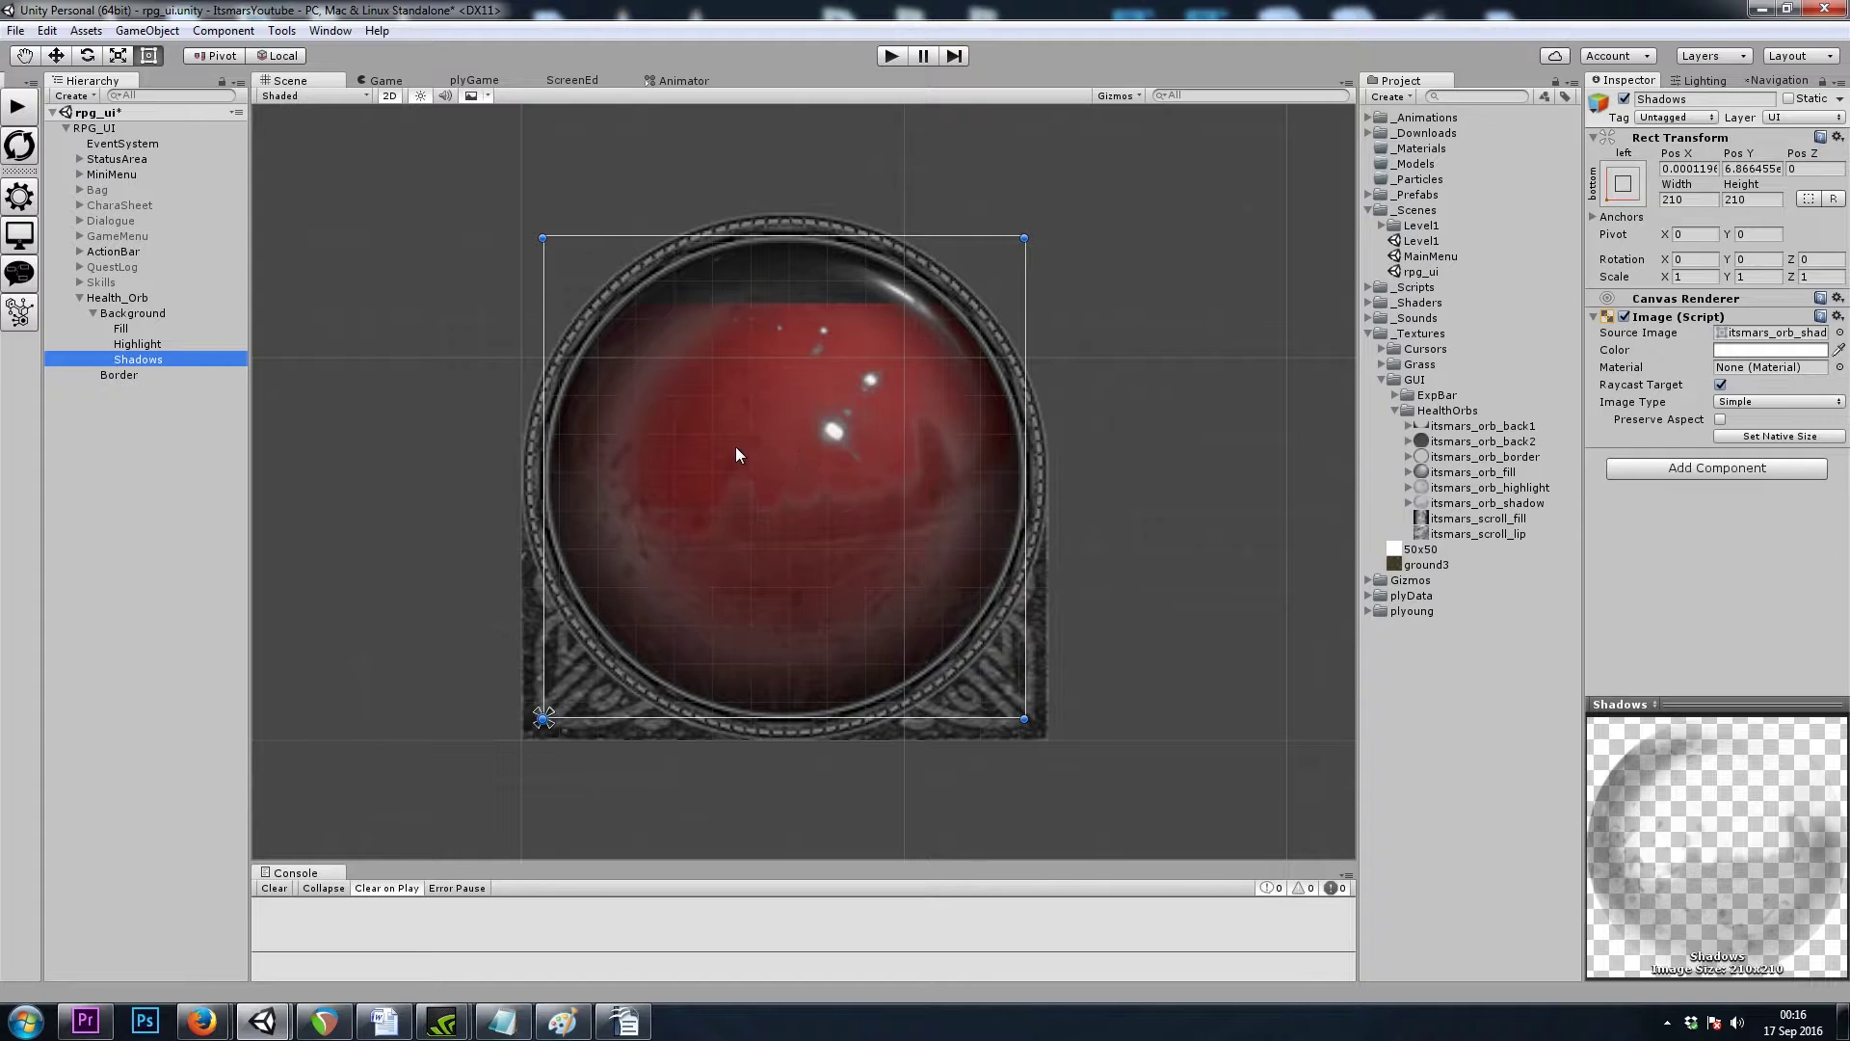
{"action": "left_click", "coordinate": [1640, 370]}
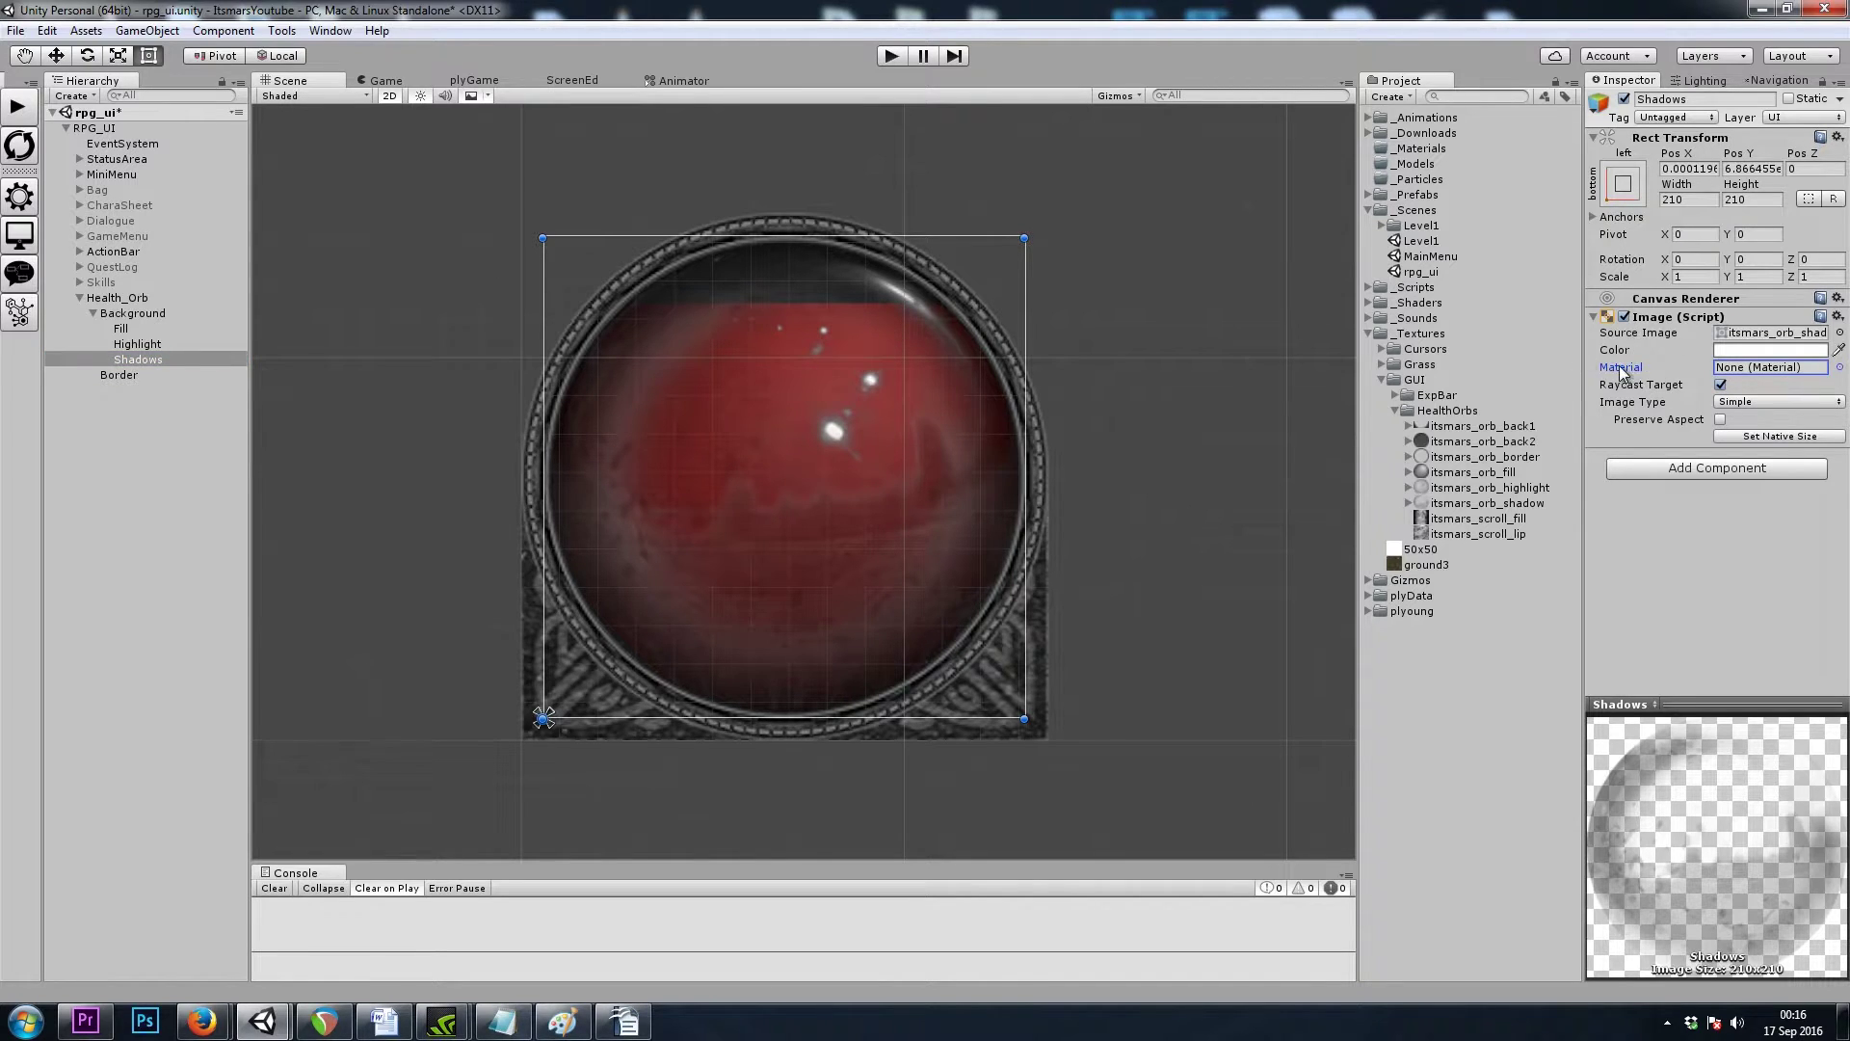
{"action": "left_click", "coordinate": [1655, 351]}
{"action": "left_click", "coordinate": [1633, 368]}
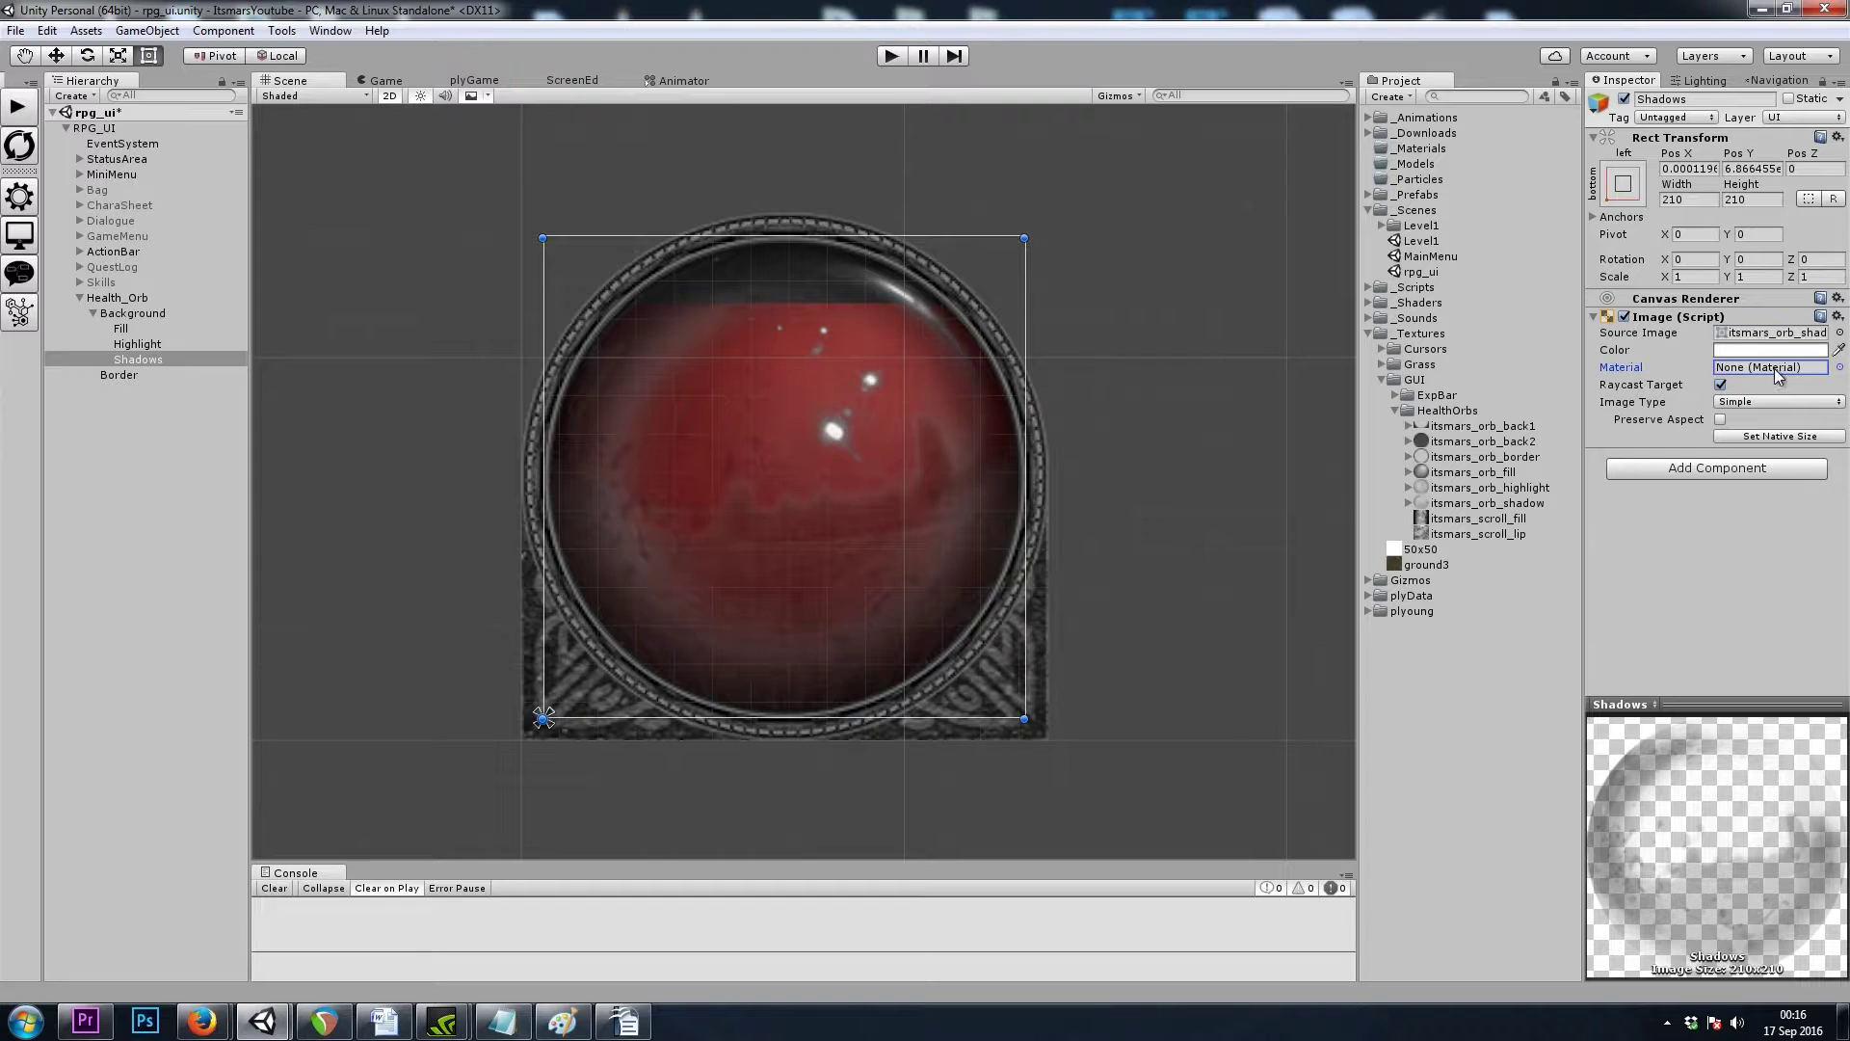
Step: Create two new materials in _Materials named GUI_Light and GUI_Dark
{"action": "right_click", "coordinate": [1421, 148]}
{"action": "mouse_move", "coordinate": [1465, 162]}
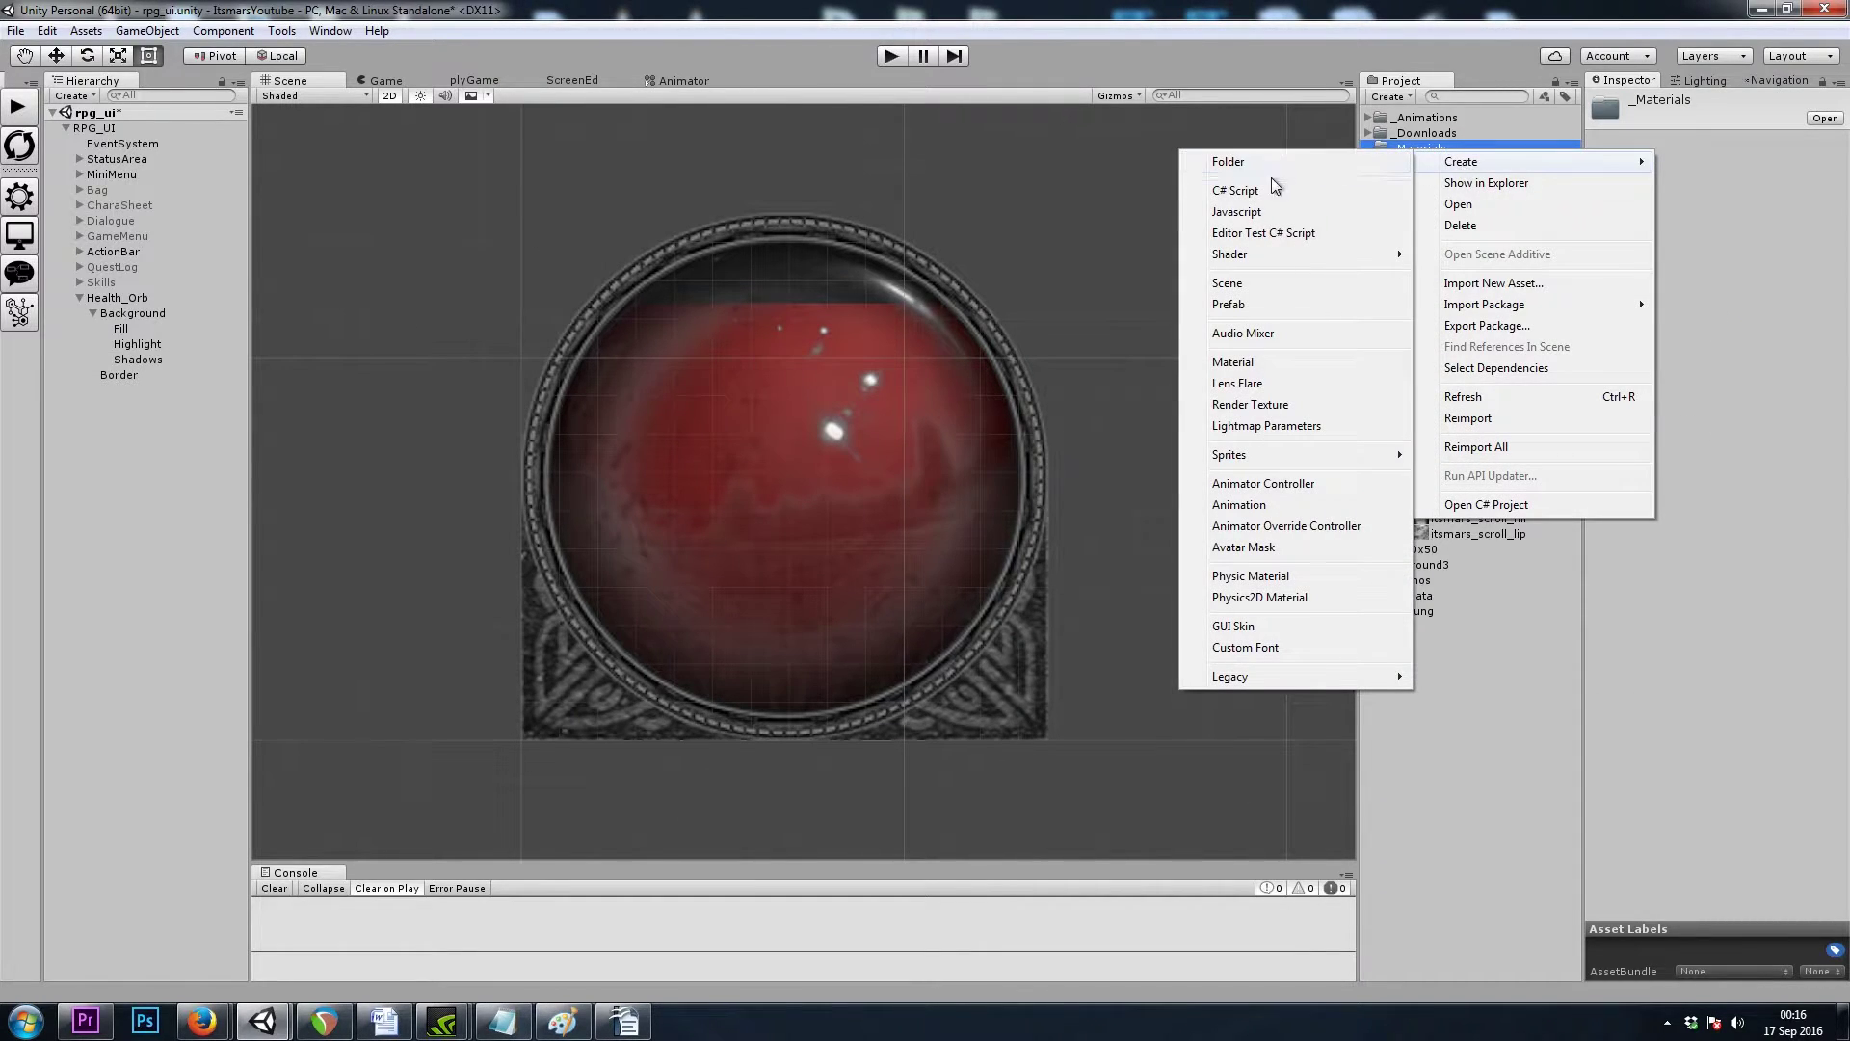
{"action": "left_click", "coordinate": [1280, 362]}
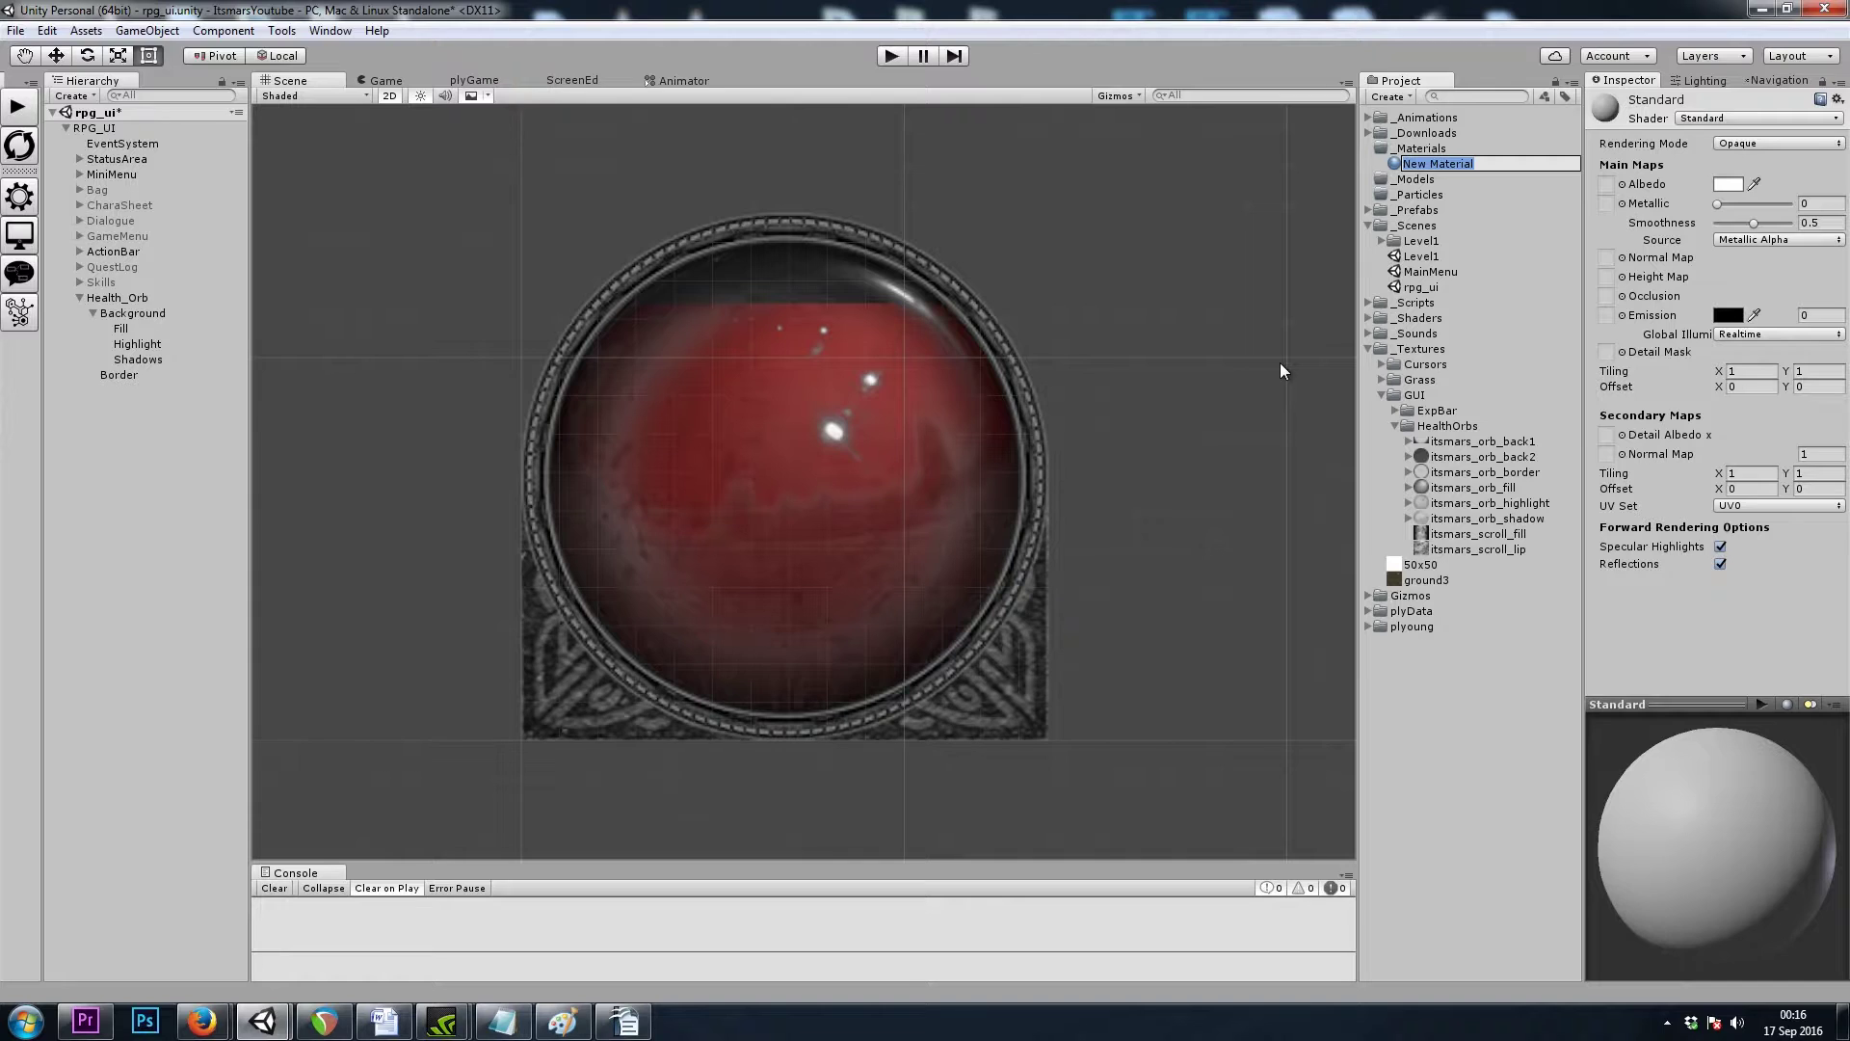
{"action": "type", "text": "GUI_Light"}
{"action": "right_click", "coordinate": [1430, 149]}
{"action": "mouse_move", "coordinate": [1478, 158]}
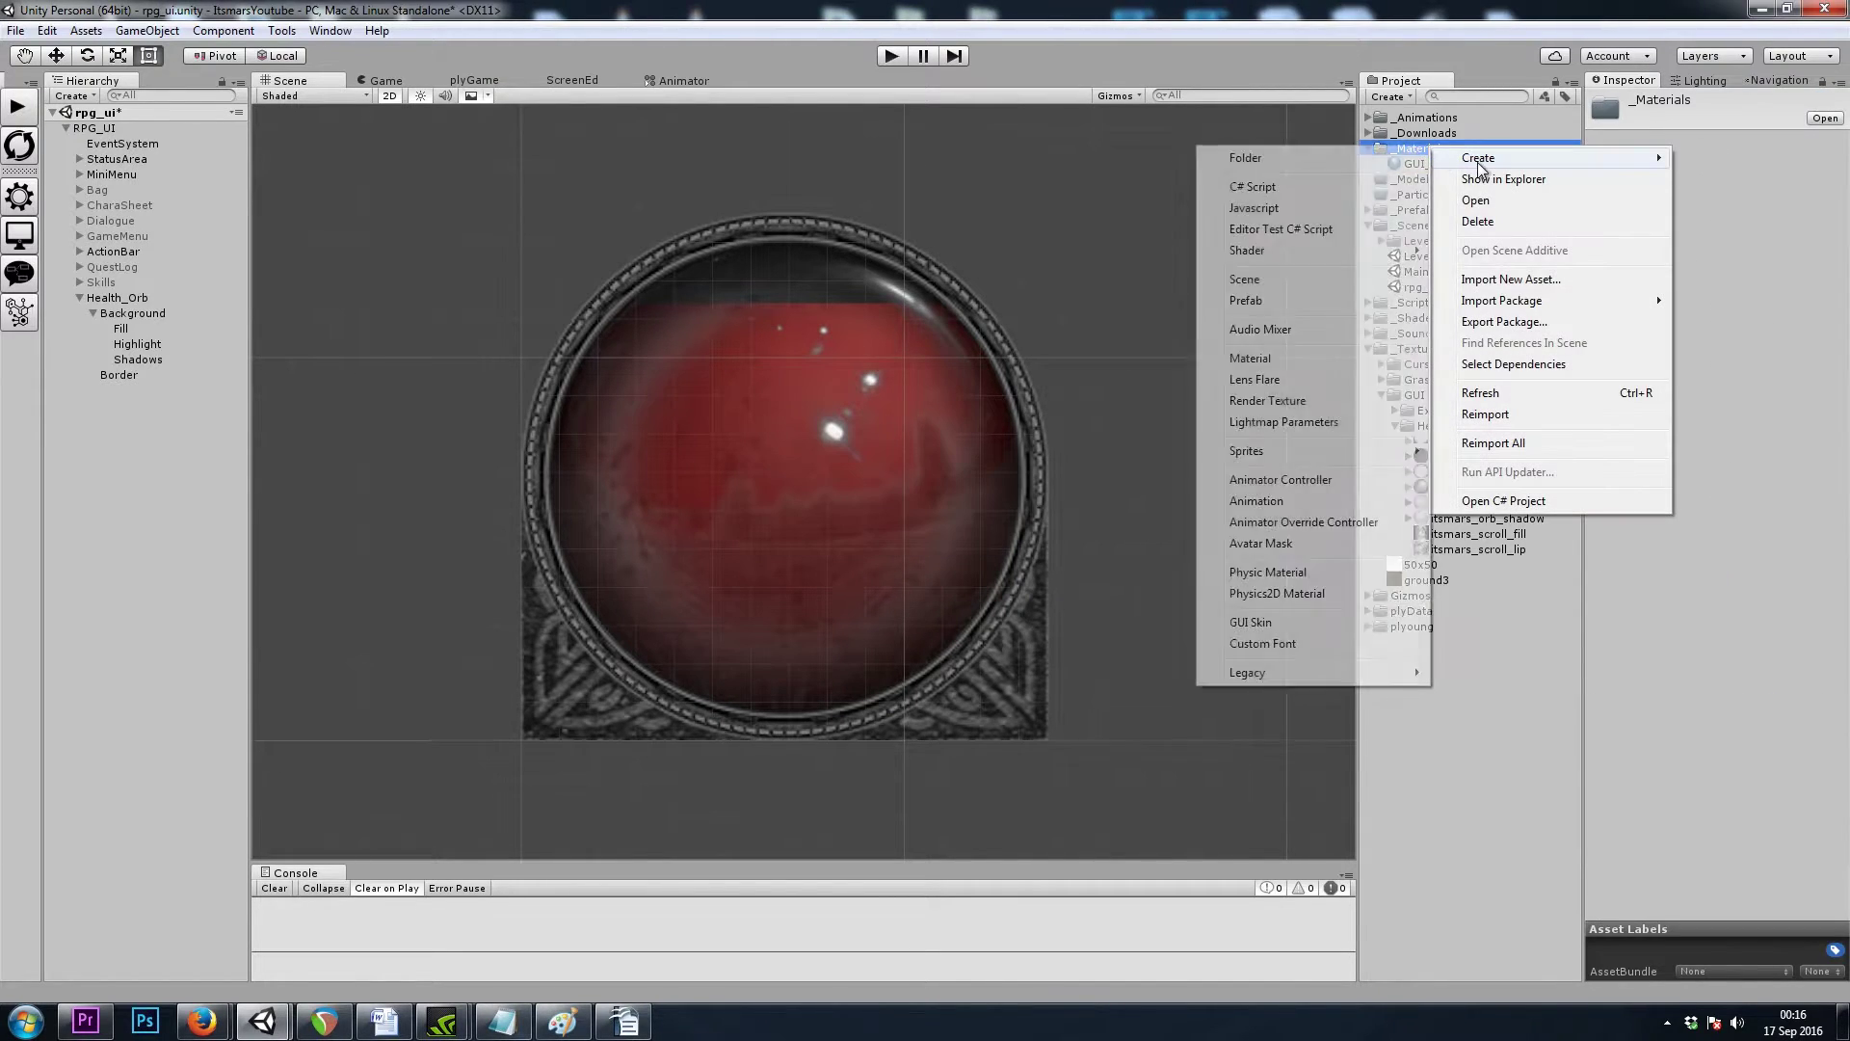
{"action": "left_click", "coordinate": [1268, 364]}
{"action": "type", "text": "GUI_Dark"}
{"action": "key", "text": "Return"}
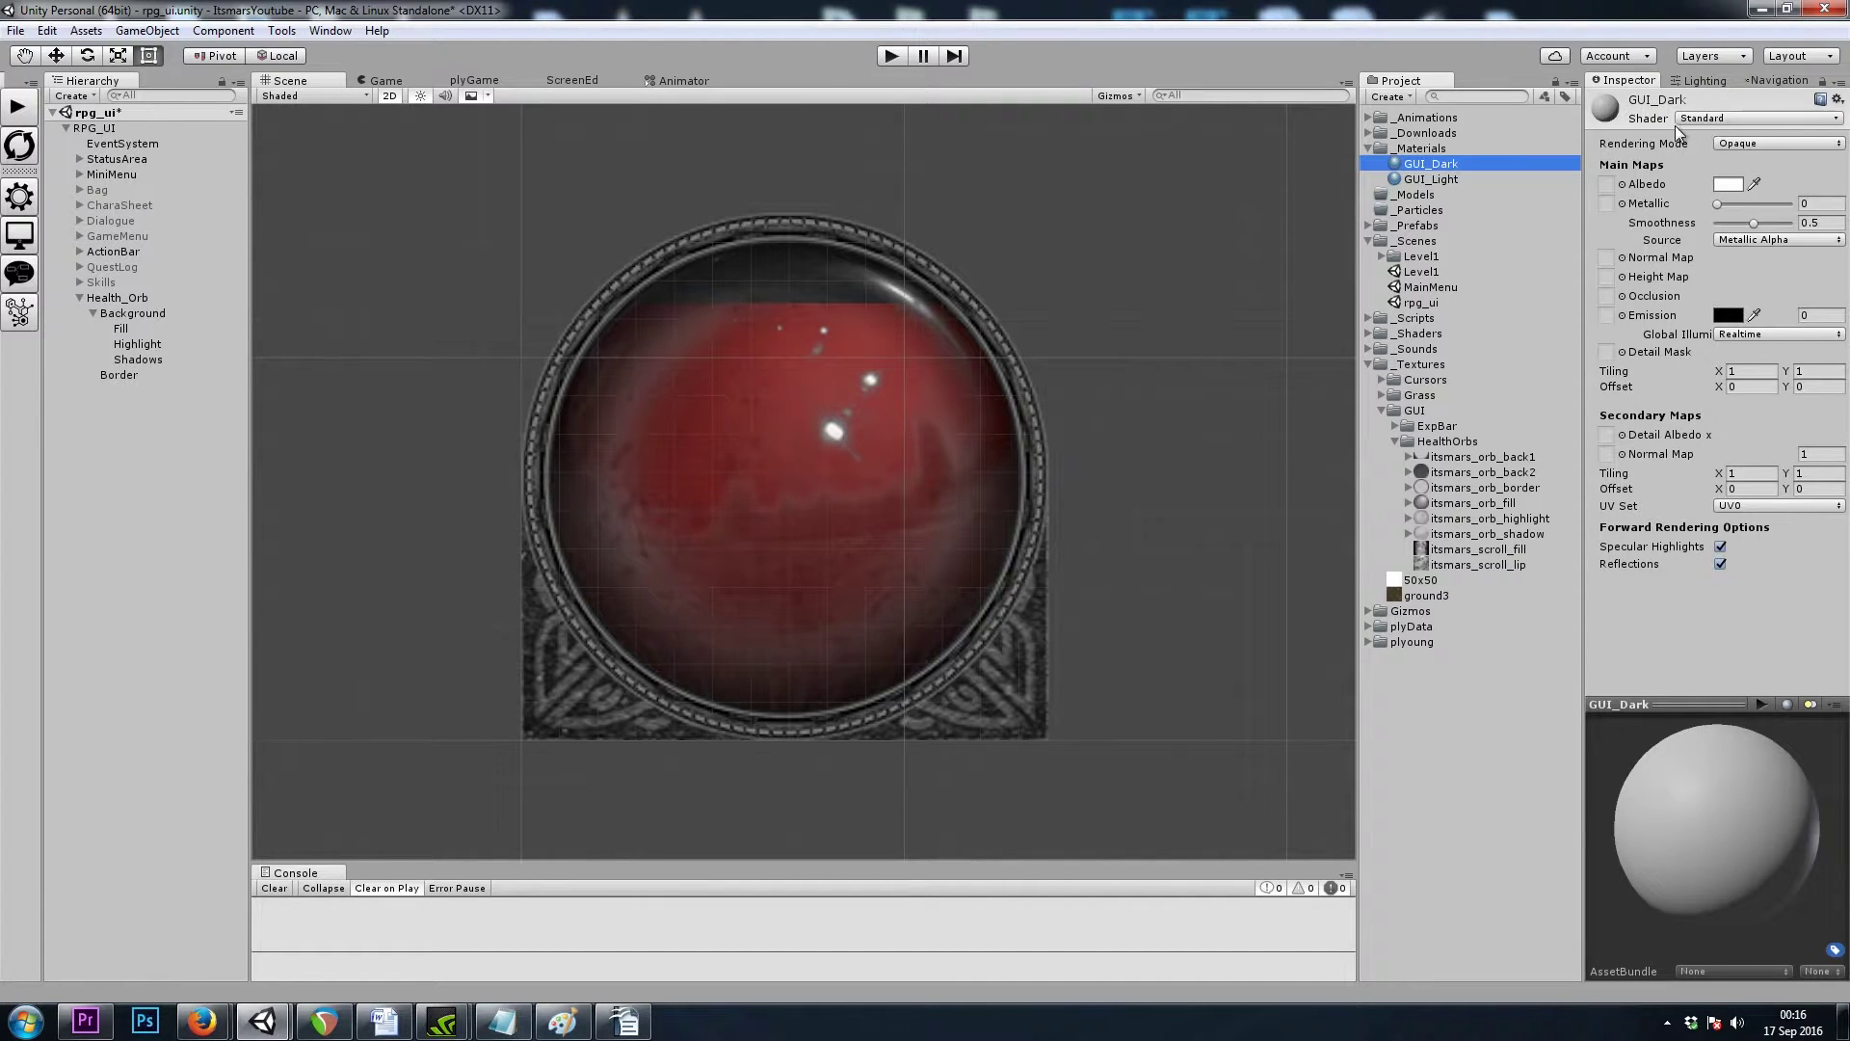
Step: Switch GUI_Dark's shader, then GUI_Light's, to UI > Default
{"action": "left_click", "coordinate": [1706, 121]}
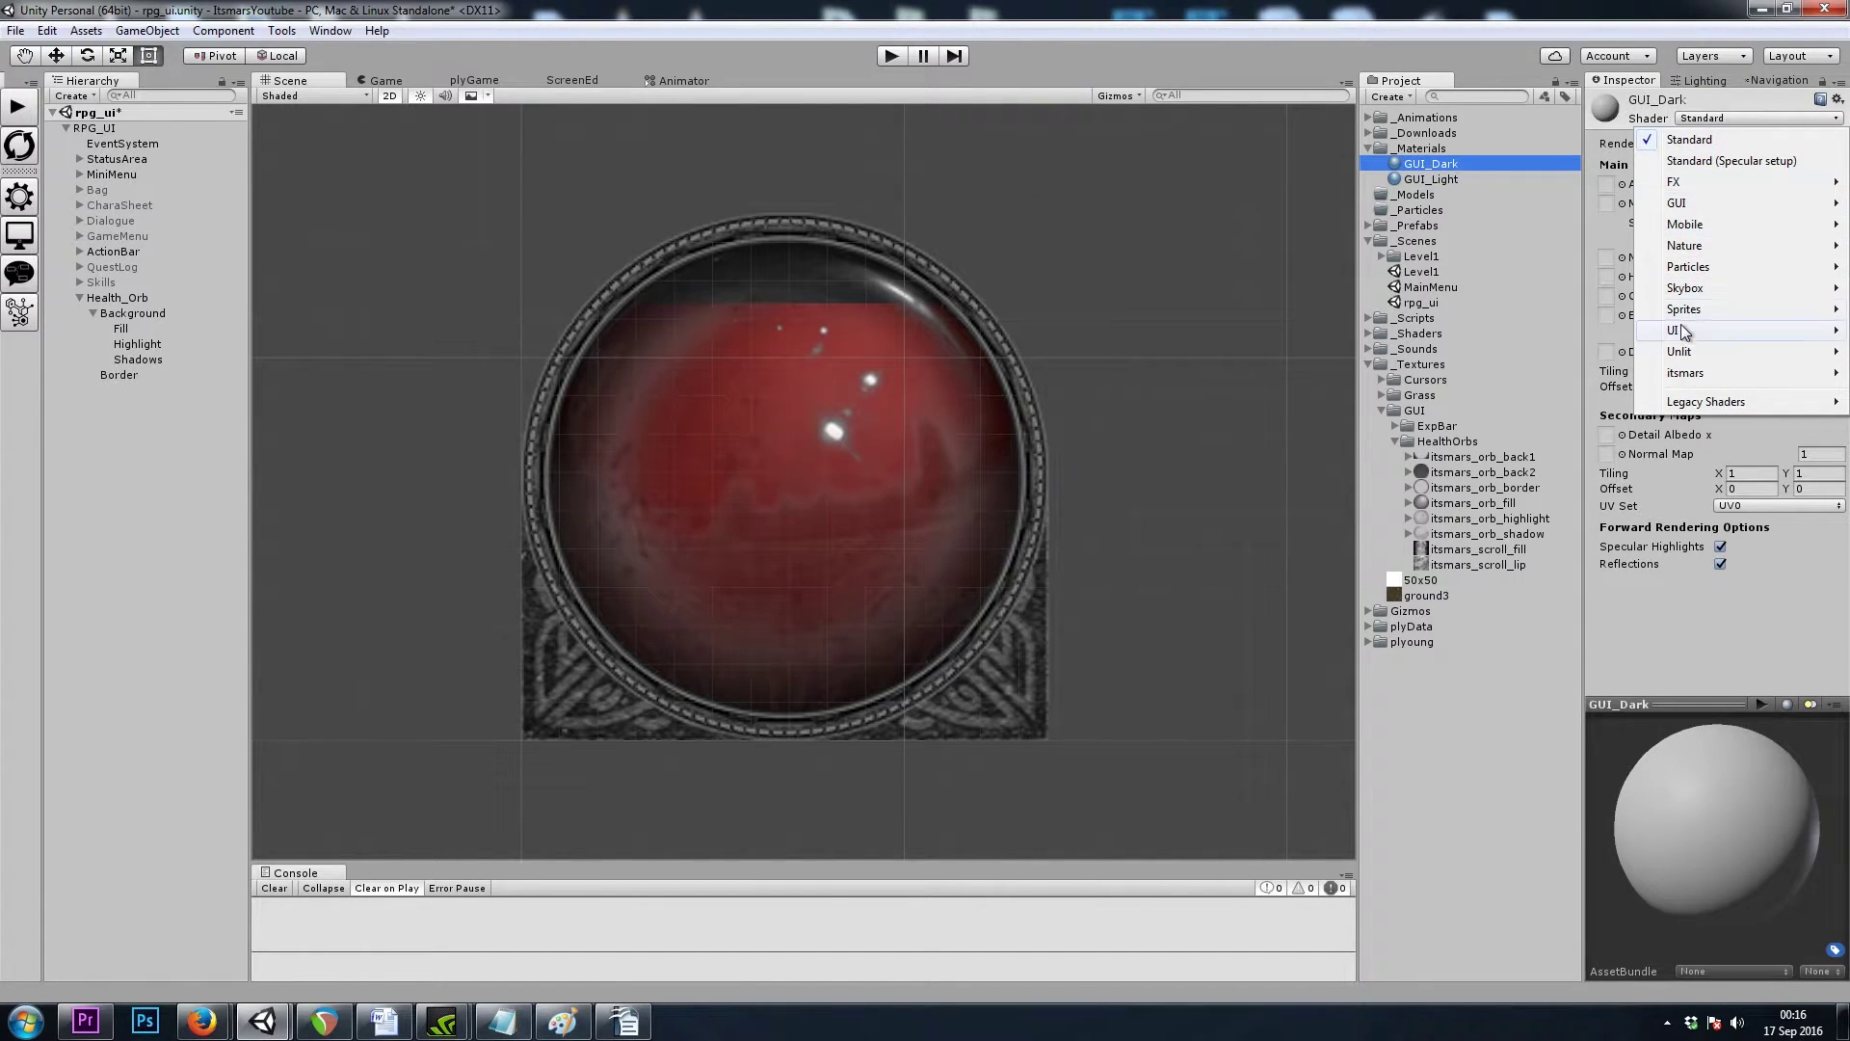
{"action": "mouse_move", "coordinate": [1693, 318]}
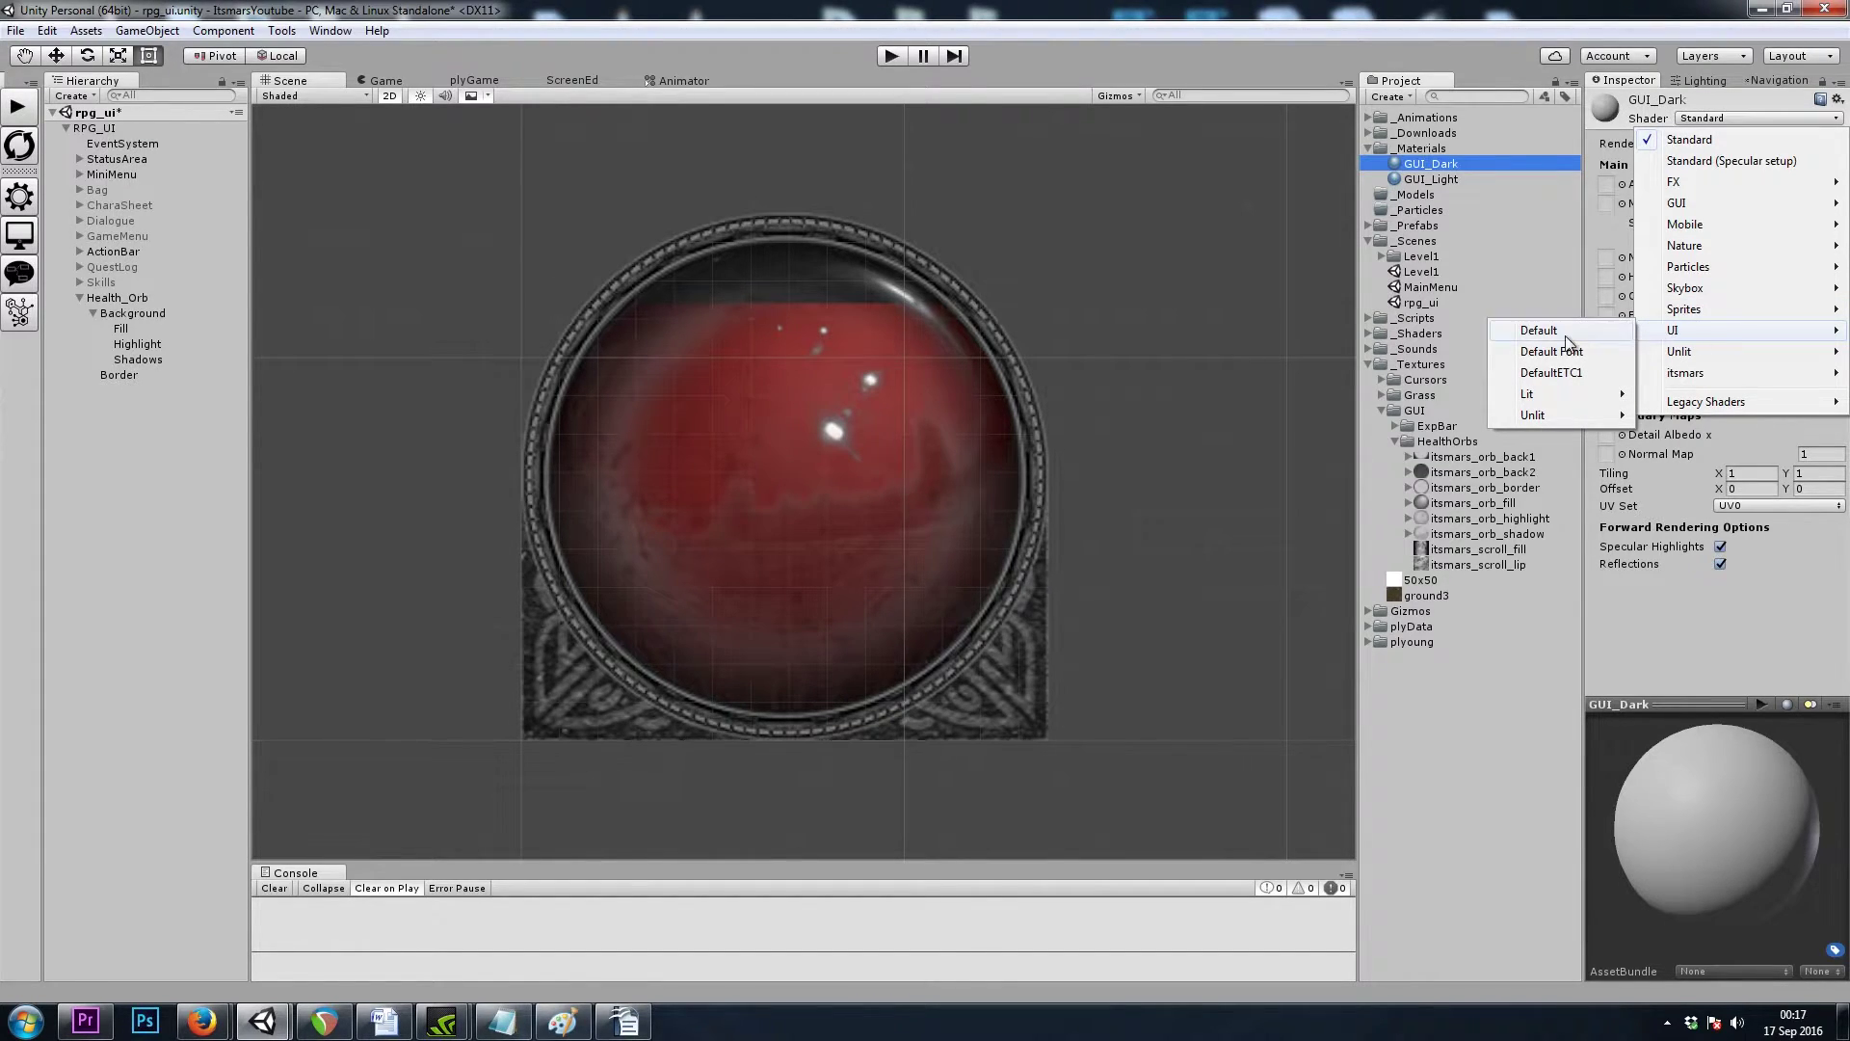
{"action": "left_click", "coordinate": [1539, 331]}
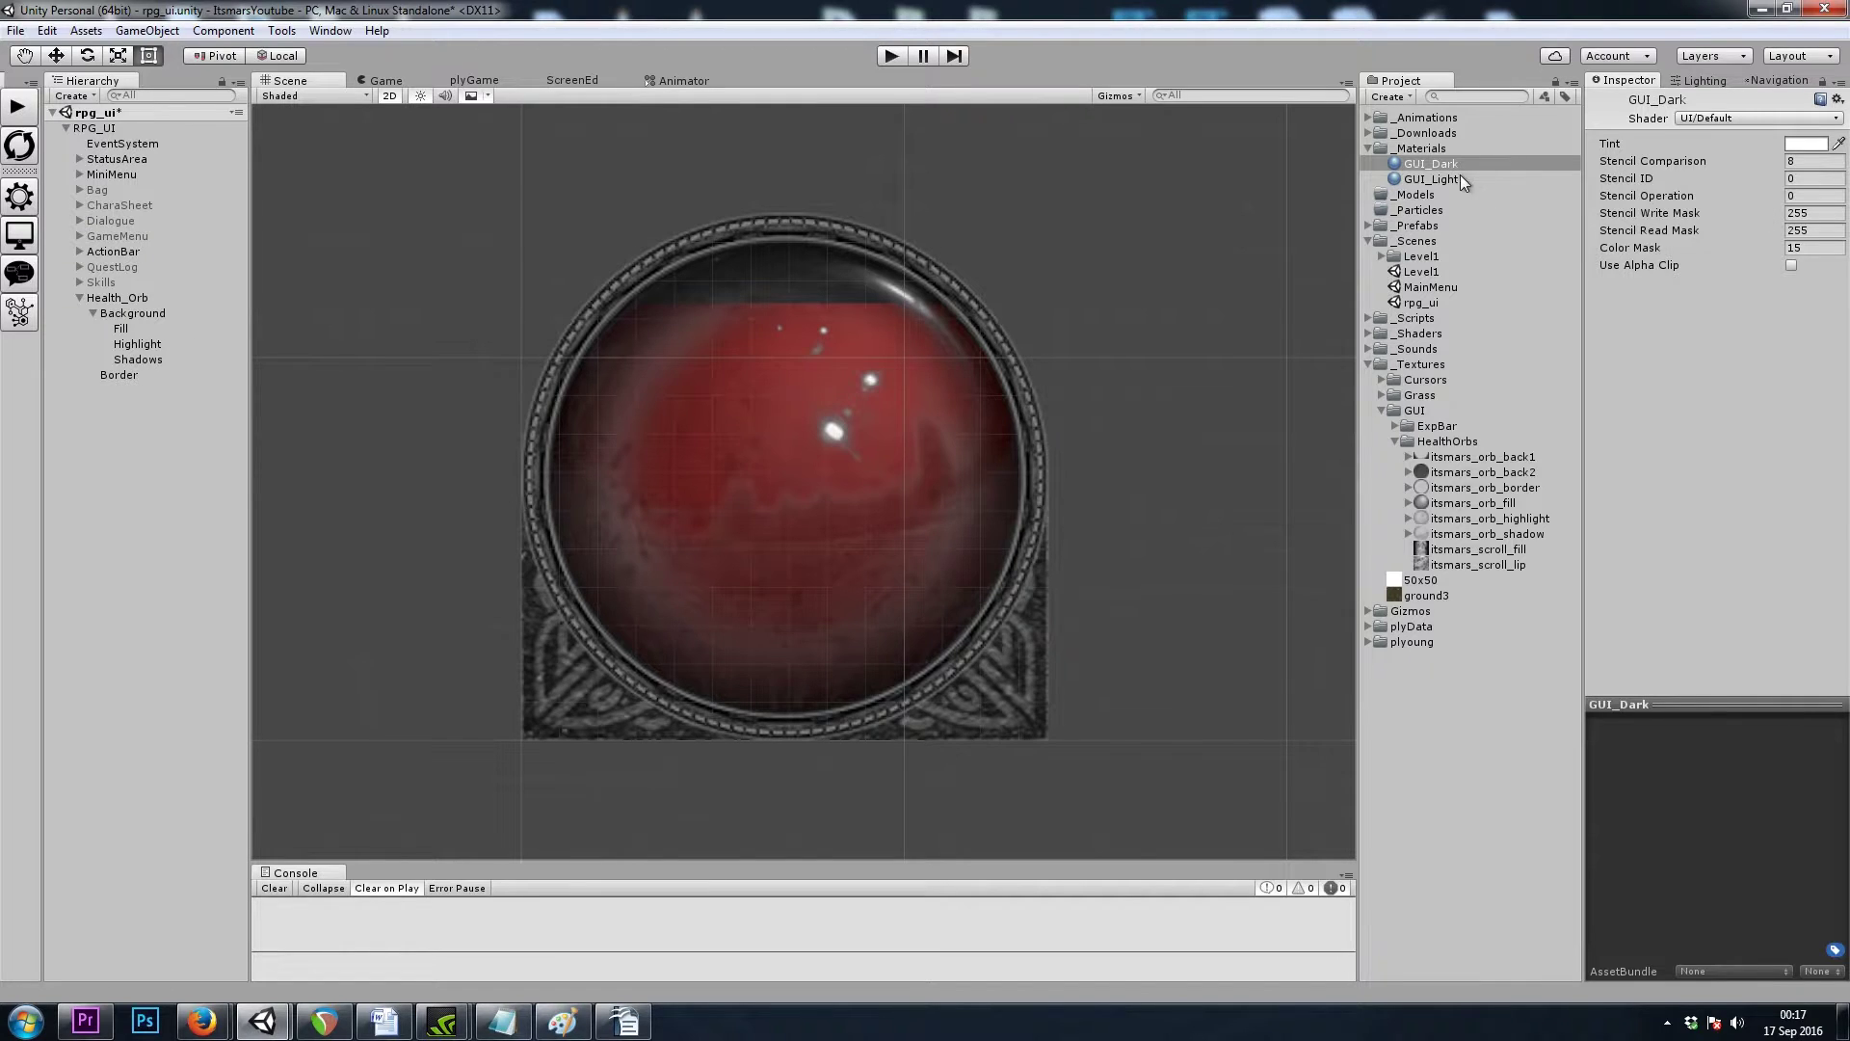
{"action": "left_click", "coordinate": [1430, 179]}
{"action": "left_click", "coordinate": [1756, 118]}
{"action": "mouse_move", "coordinate": [1695, 329]}
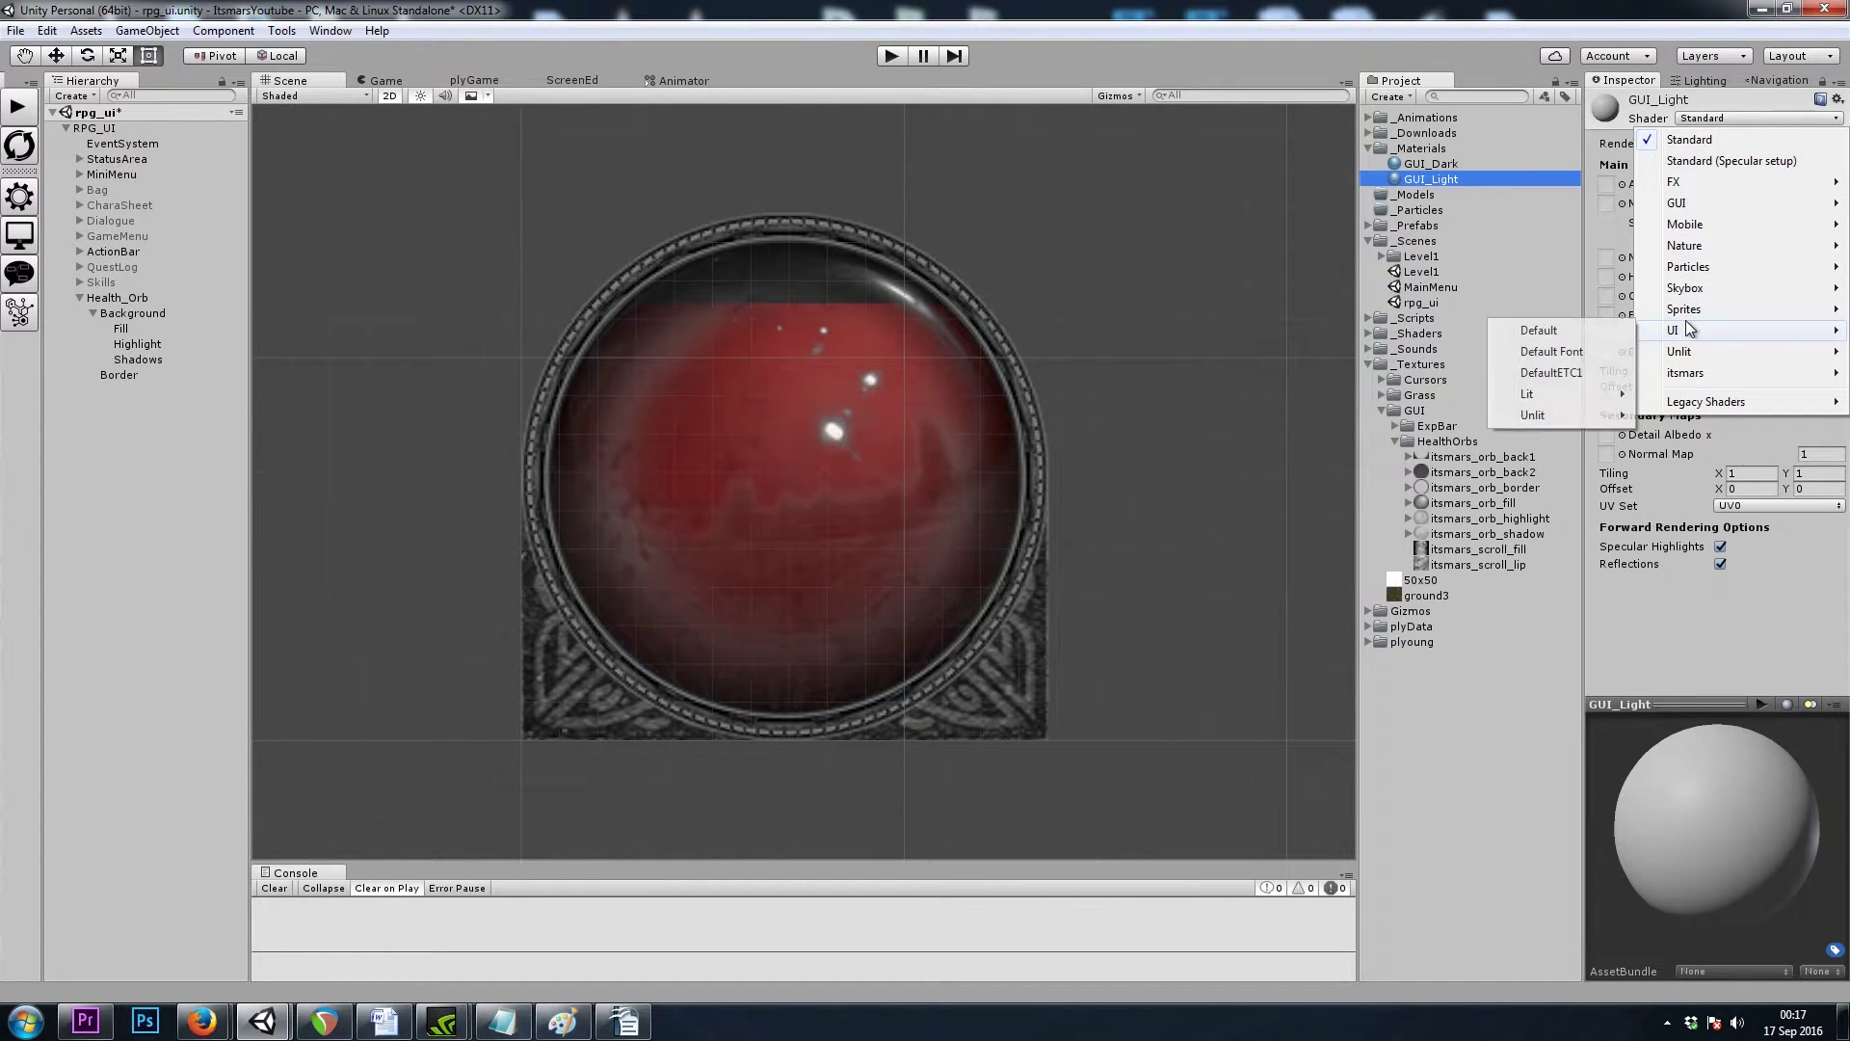
{"action": "left_click", "coordinate": [1565, 339]}
Step: Assign GUI_Light to the Highlight image's Material and GUI_Dark to the Shadows image's Material
{"action": "left_click", "coordinate": [137, 344]}
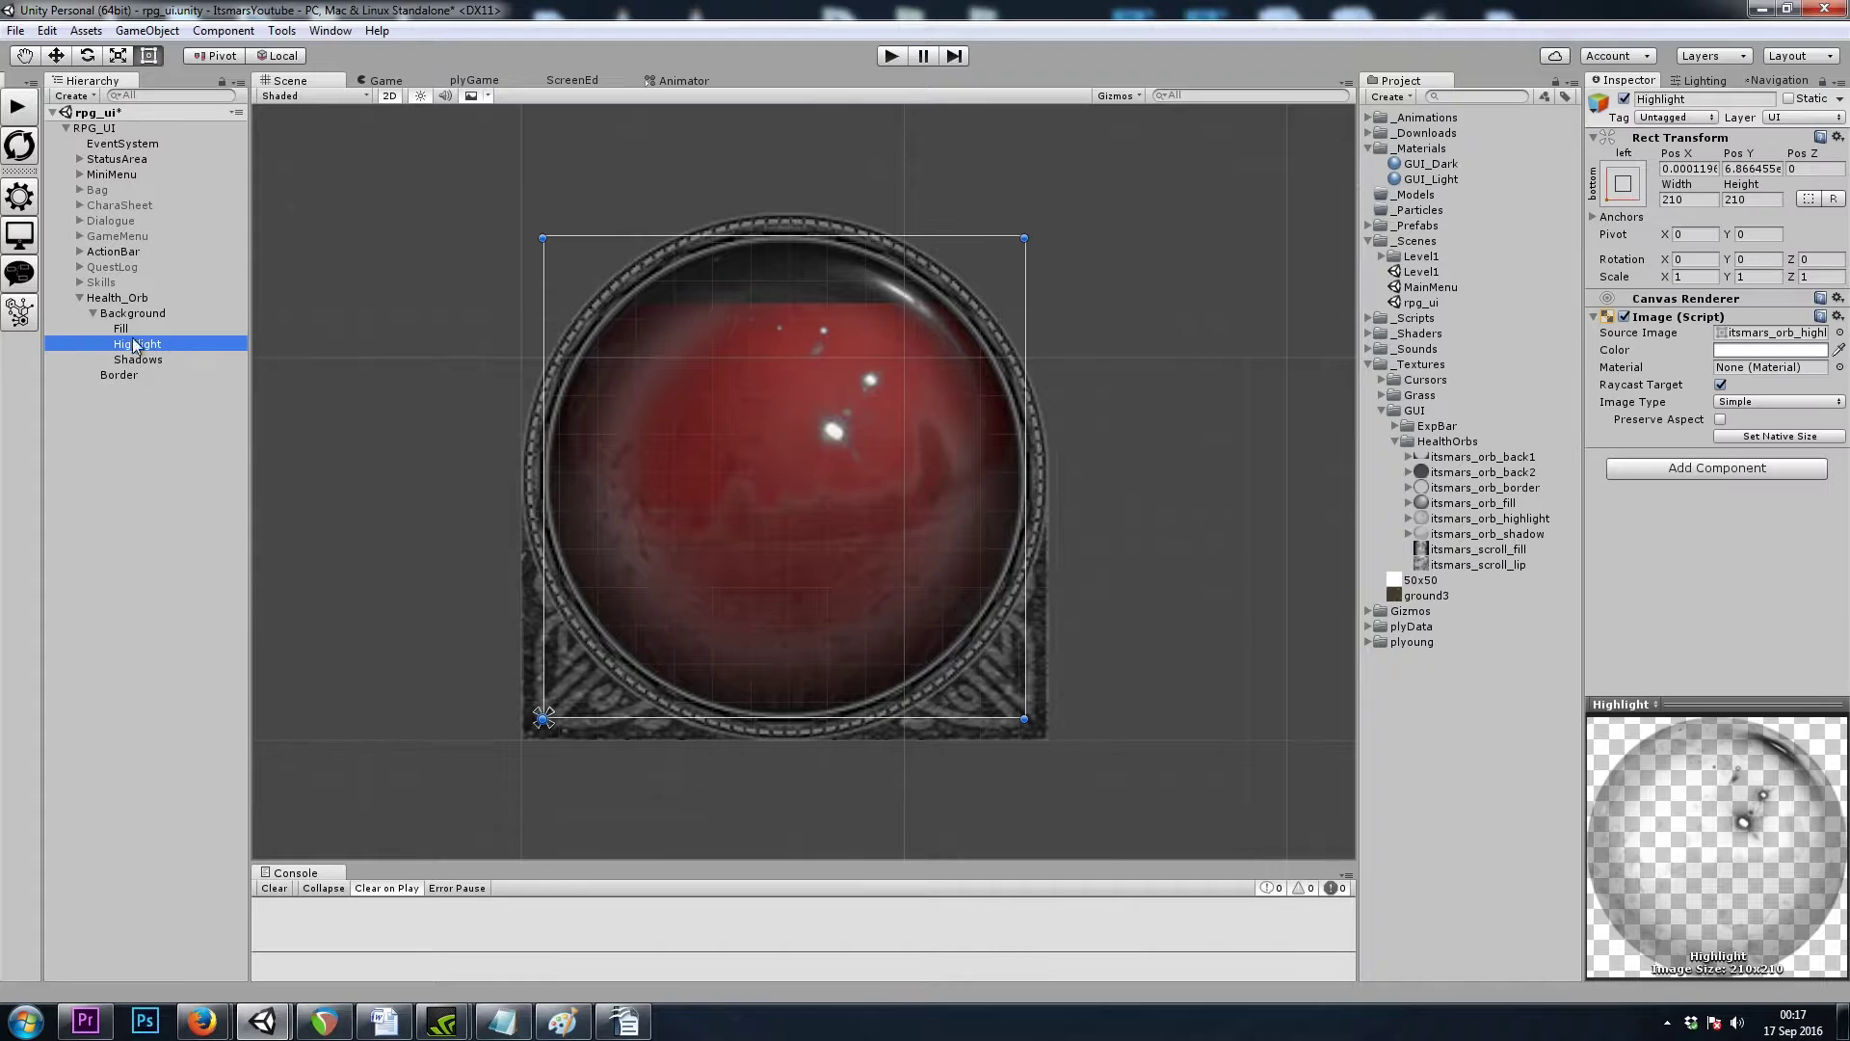
{"action": "left_click_drag", "start_coordinate": [1436, 181], "coordinate": [1771, 367]}
{"action": "left_click", "coordinate": [159, 359]}
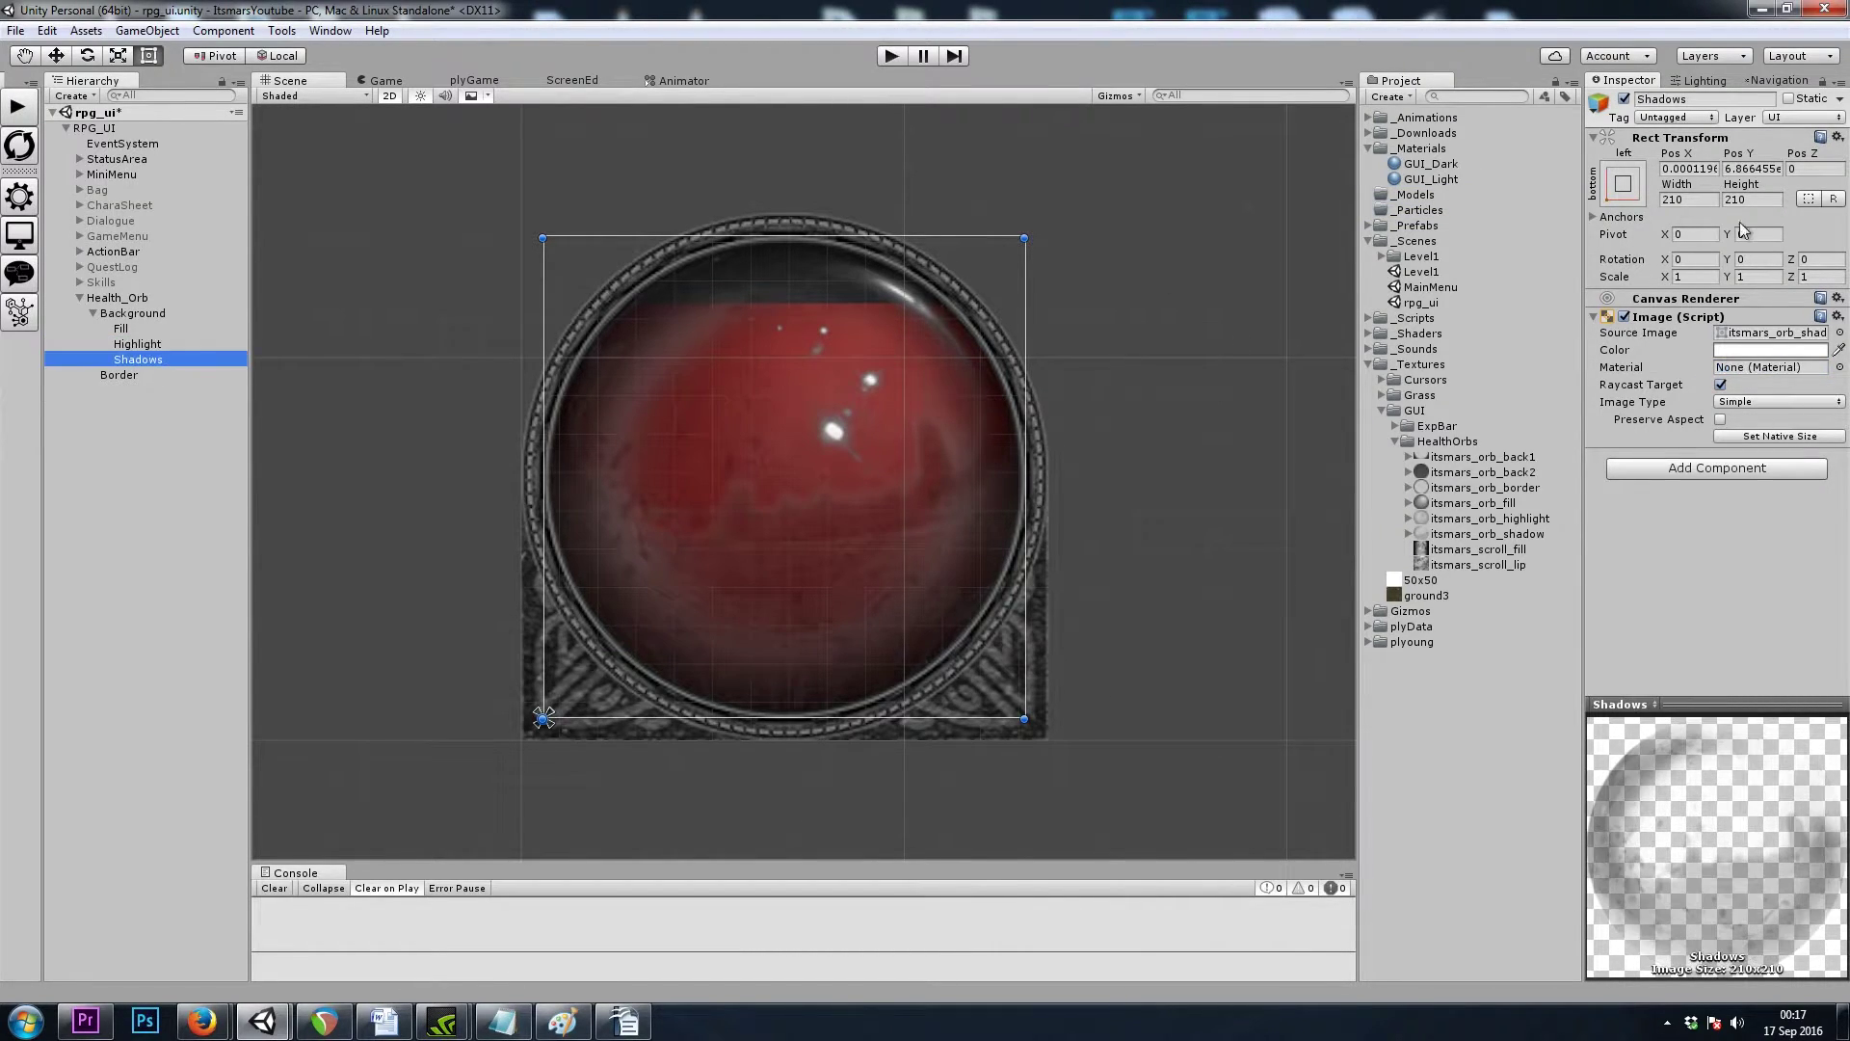
{"action": "left_click_drag", "start_coordinate": [1435, 163], "coordinate": [1752, 372]}
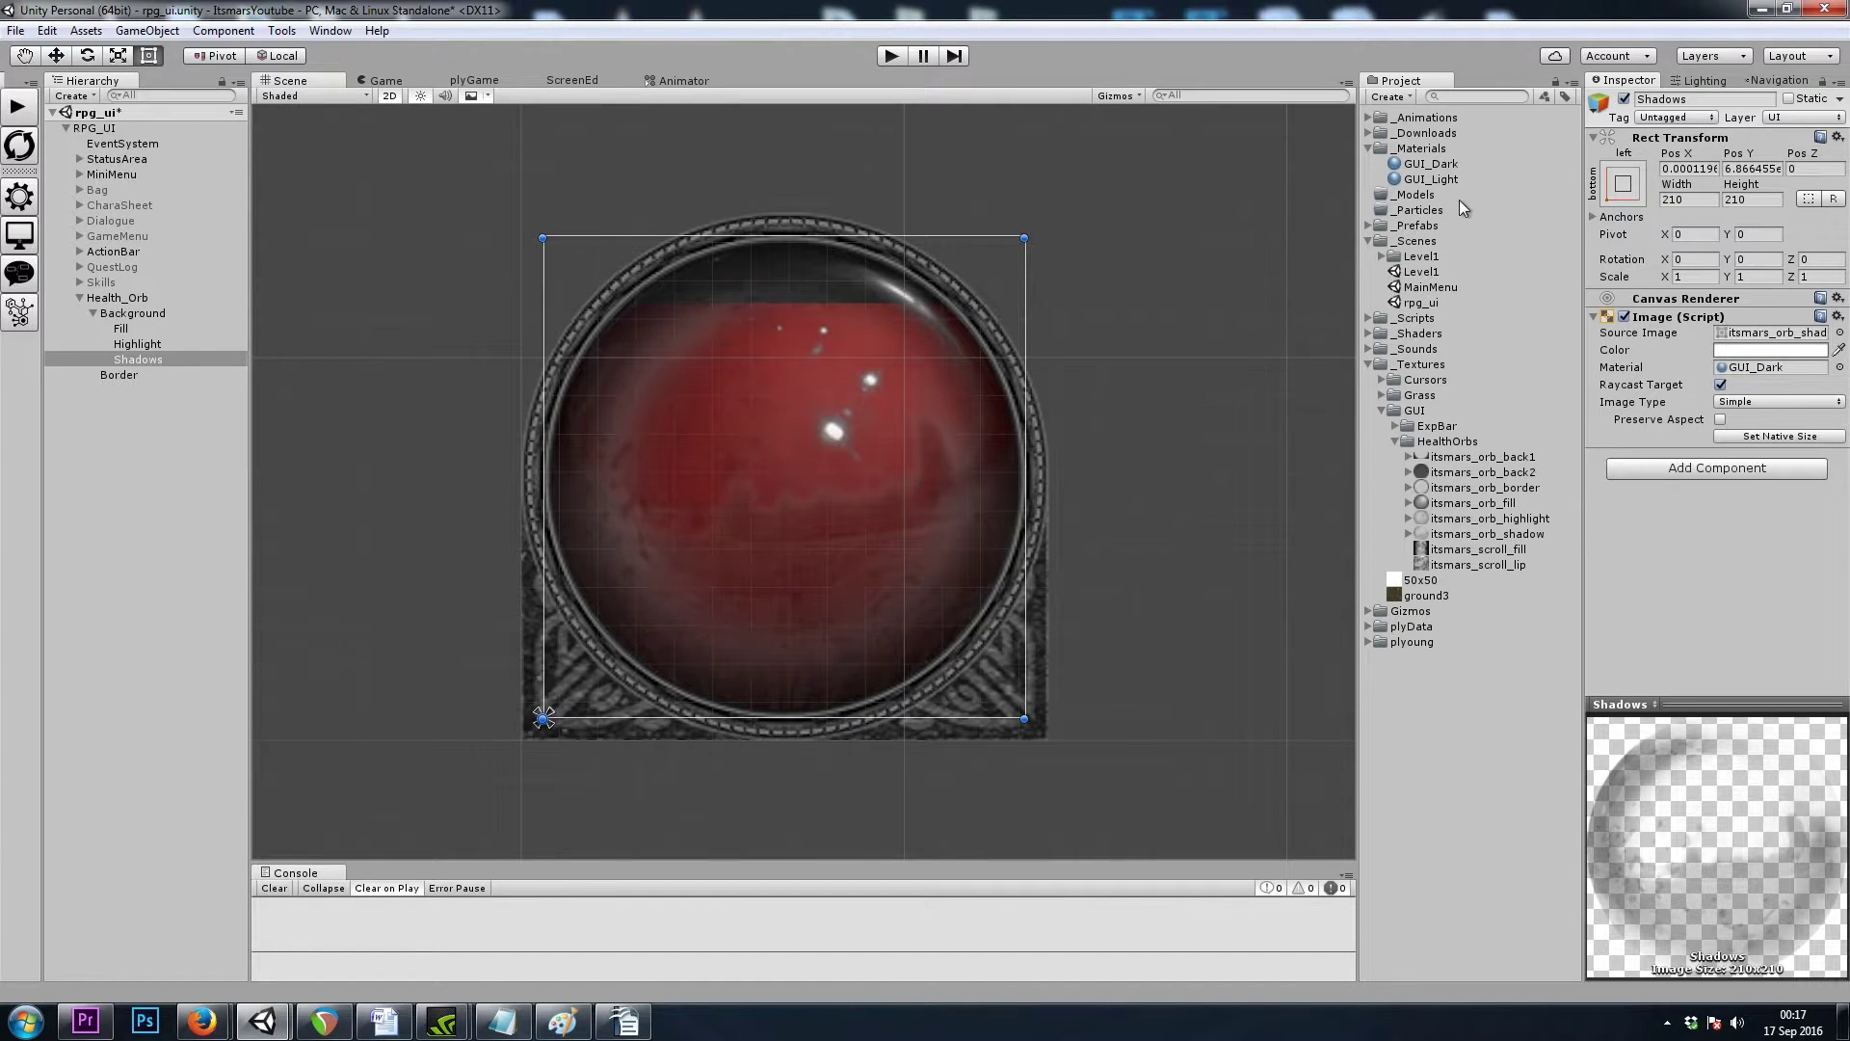
{"action": "left_click", "coordinate": [1443, 176]}
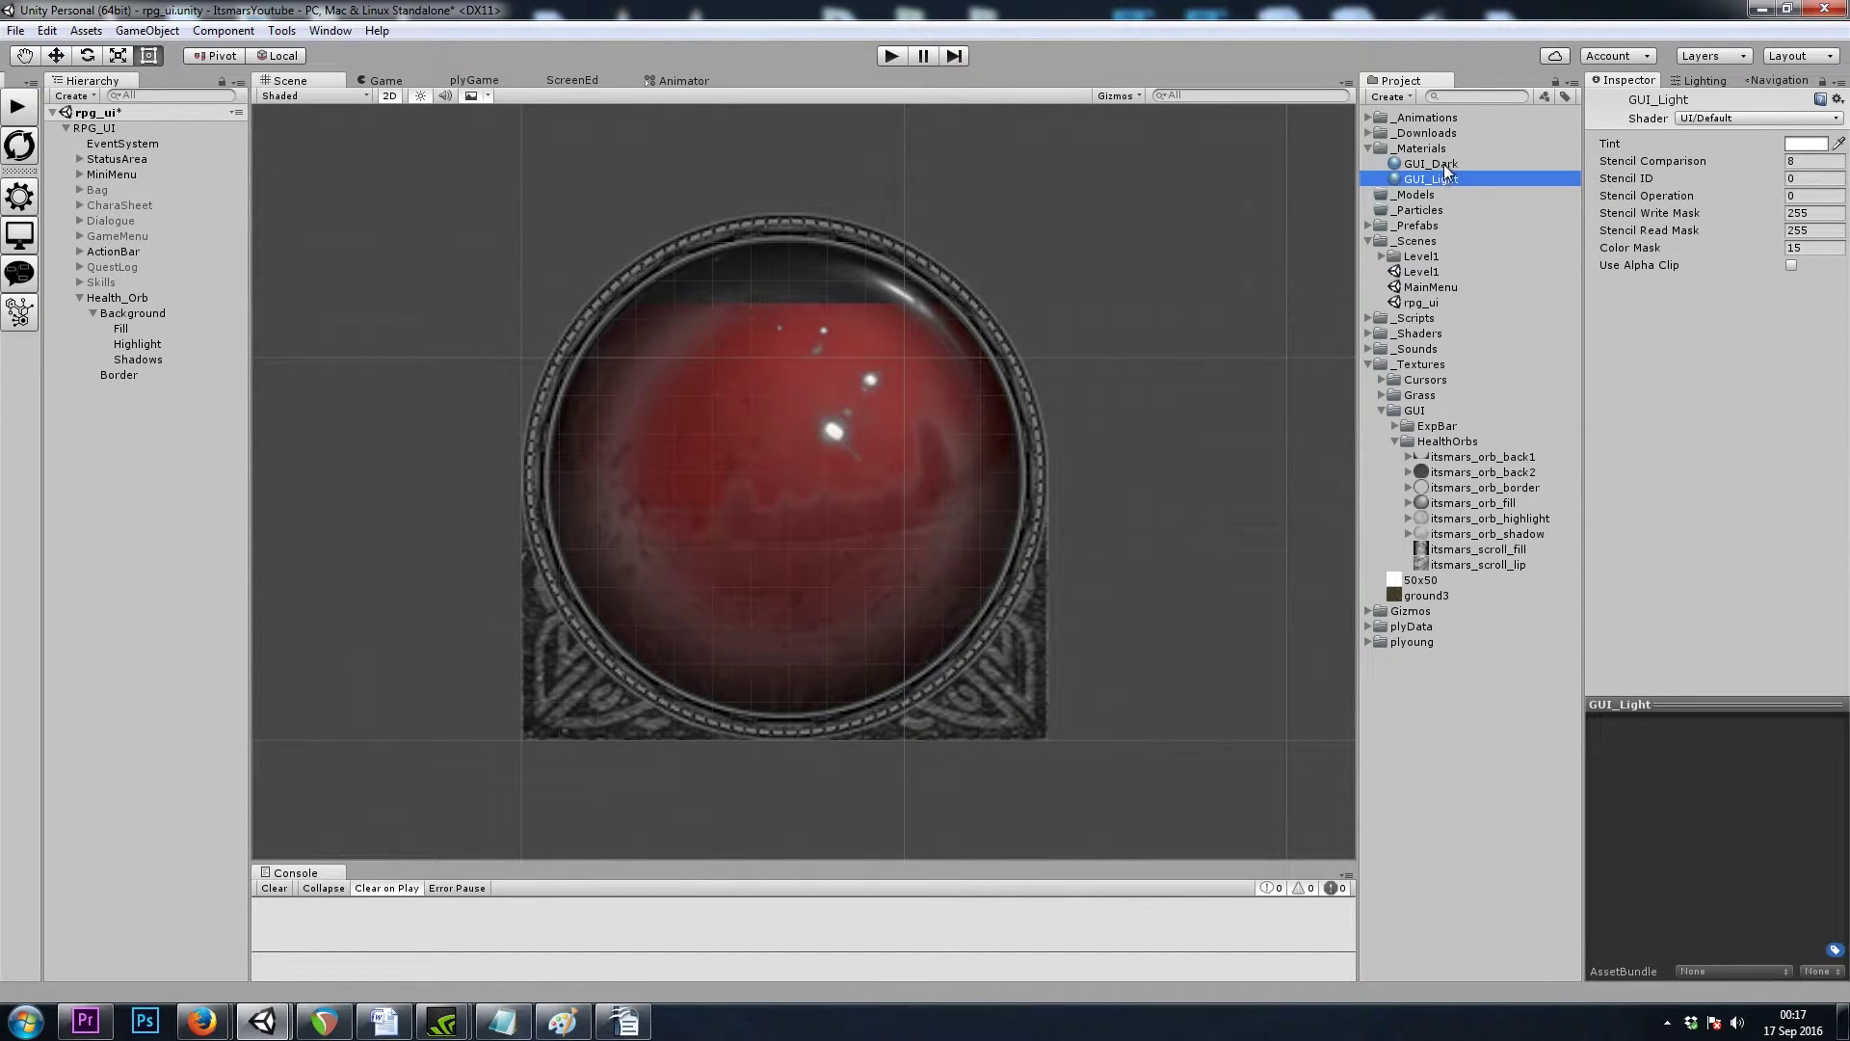
{"action": "left_click", "coordinate": [146, 345]}
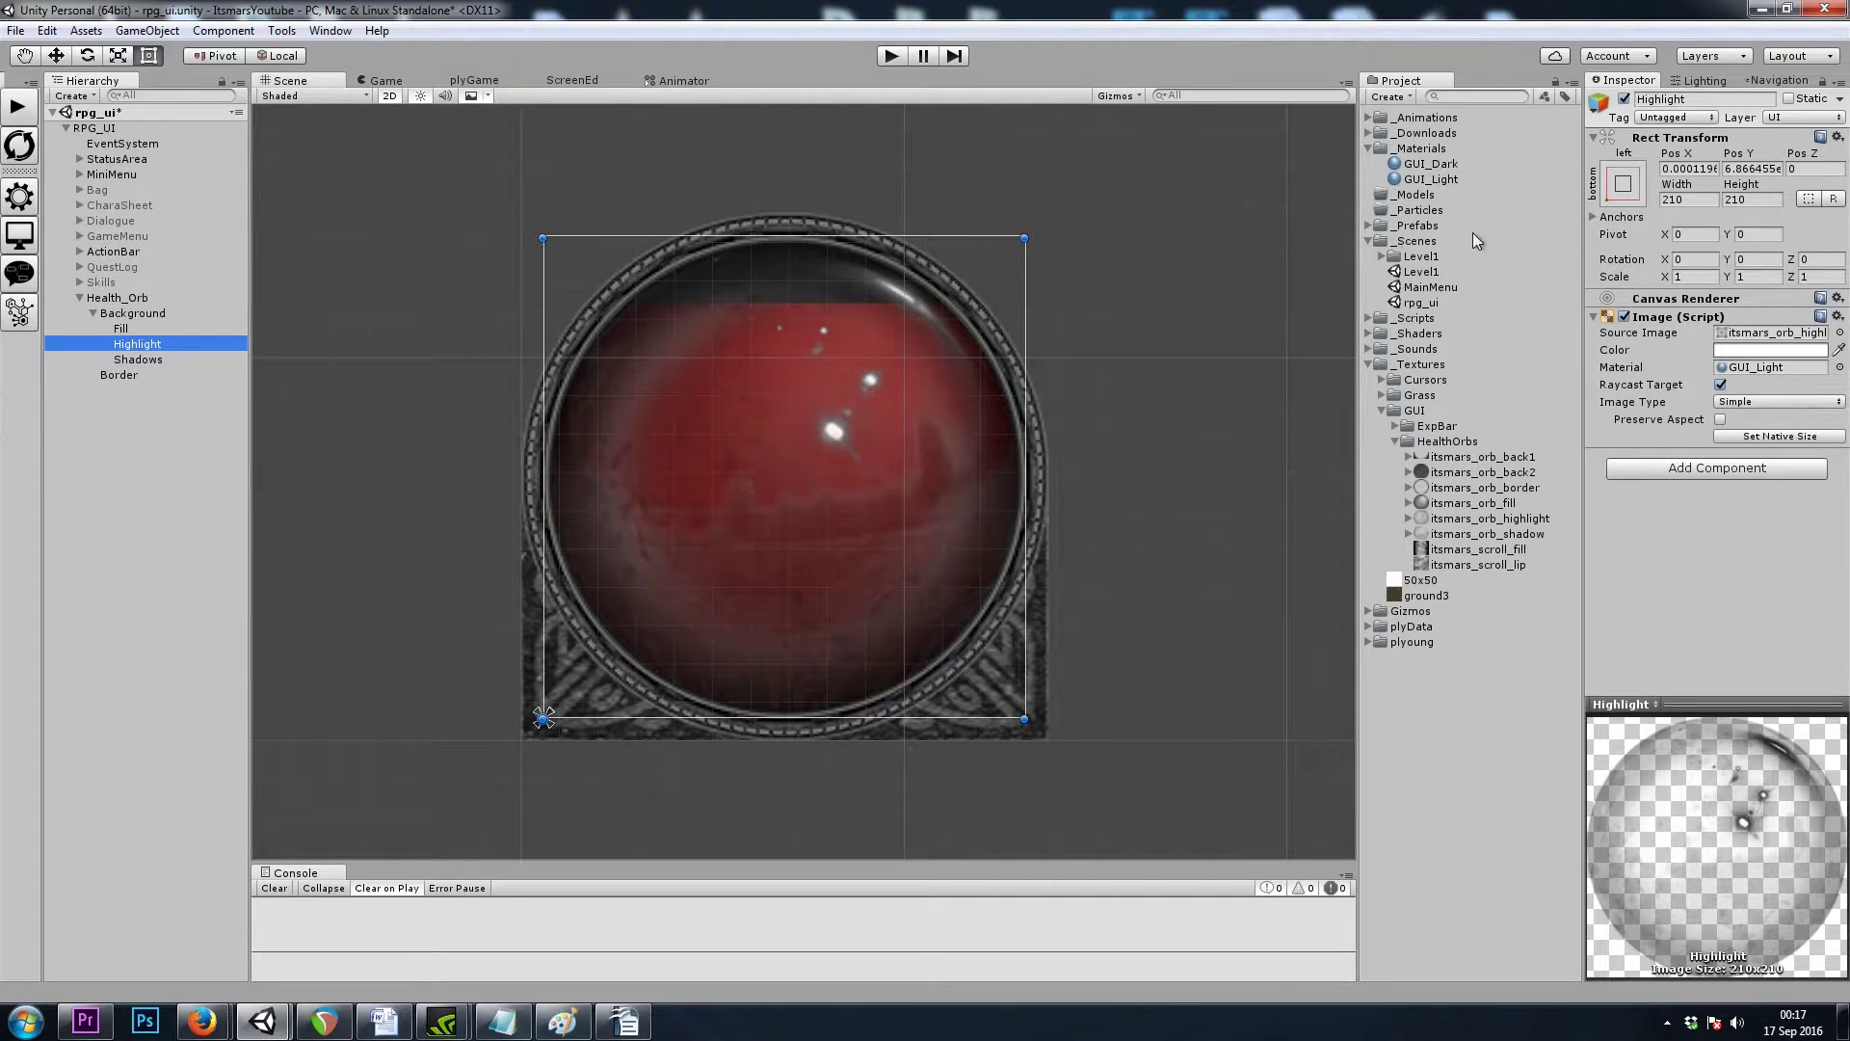
Step: Try the Particles/Additive shader on GUI_Light and Particles/Multiply on GUI_Dark
{"action": "left_click", "coordinate": [1445, 178]}
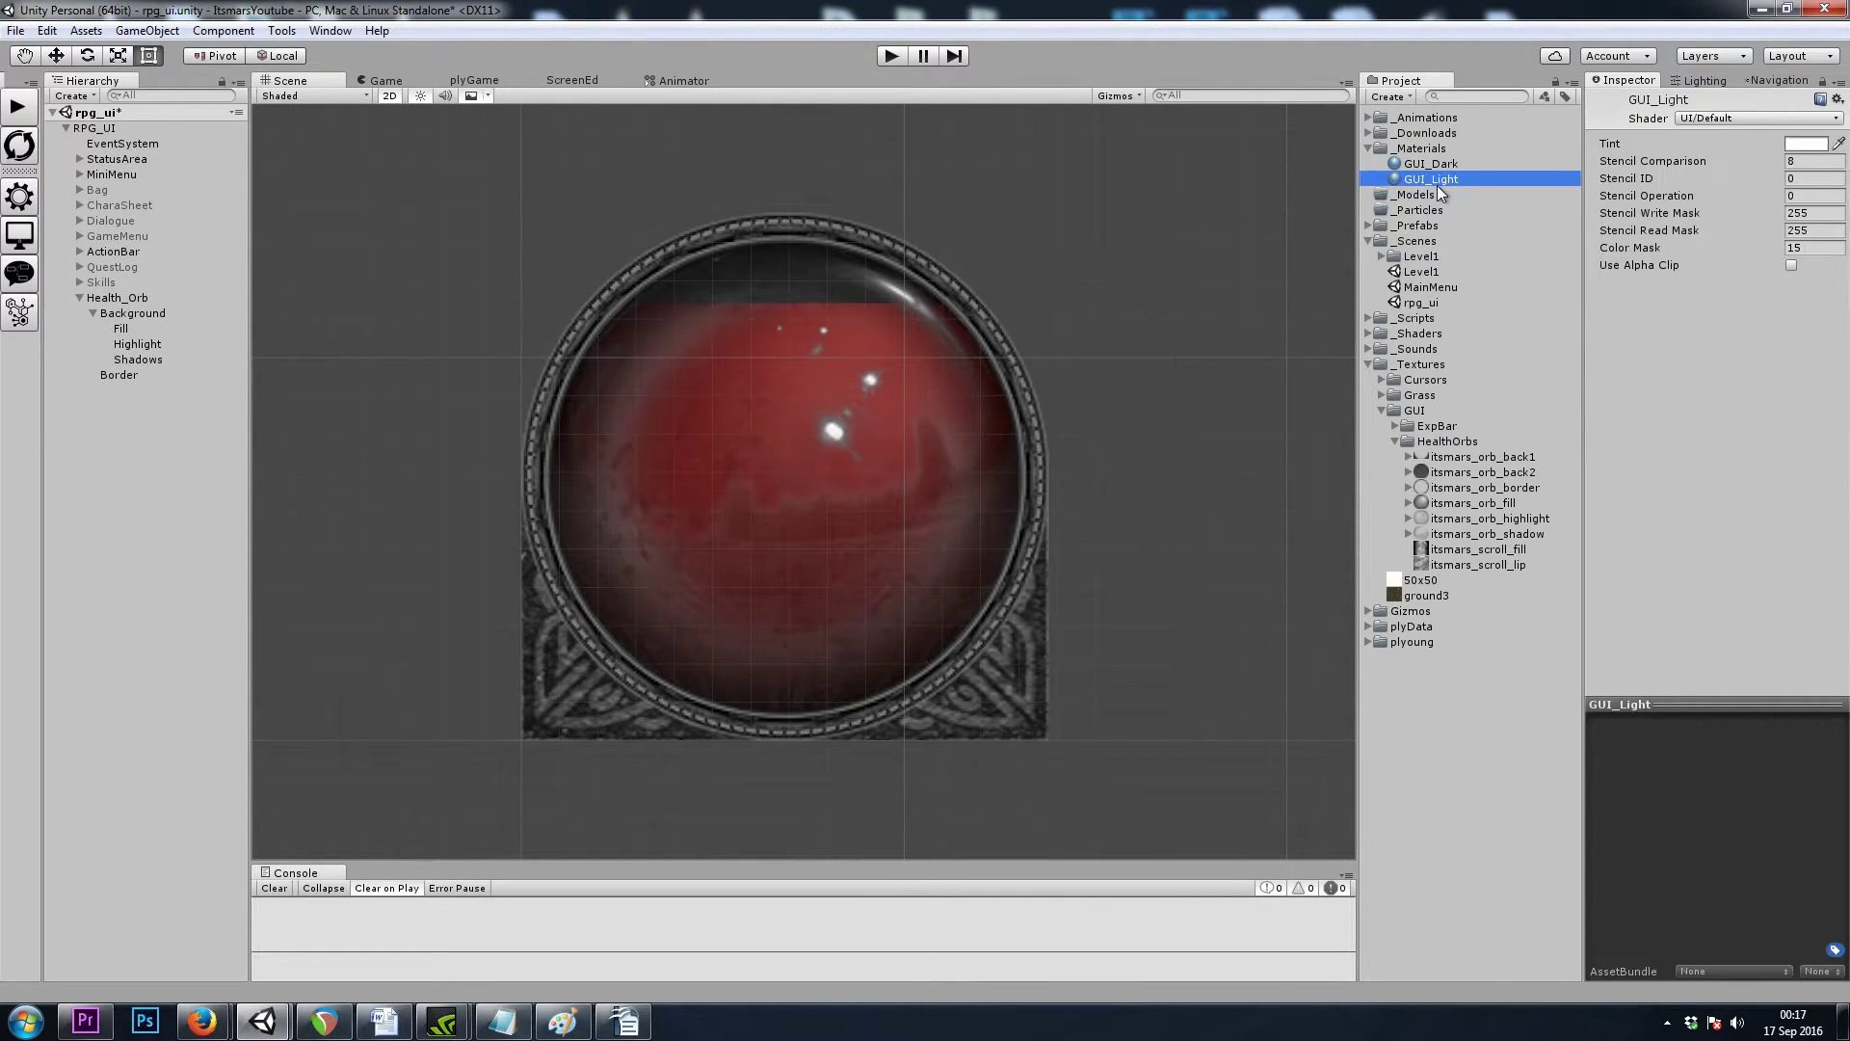
{"action": "left_click", "coordinate": [1700, 118]}
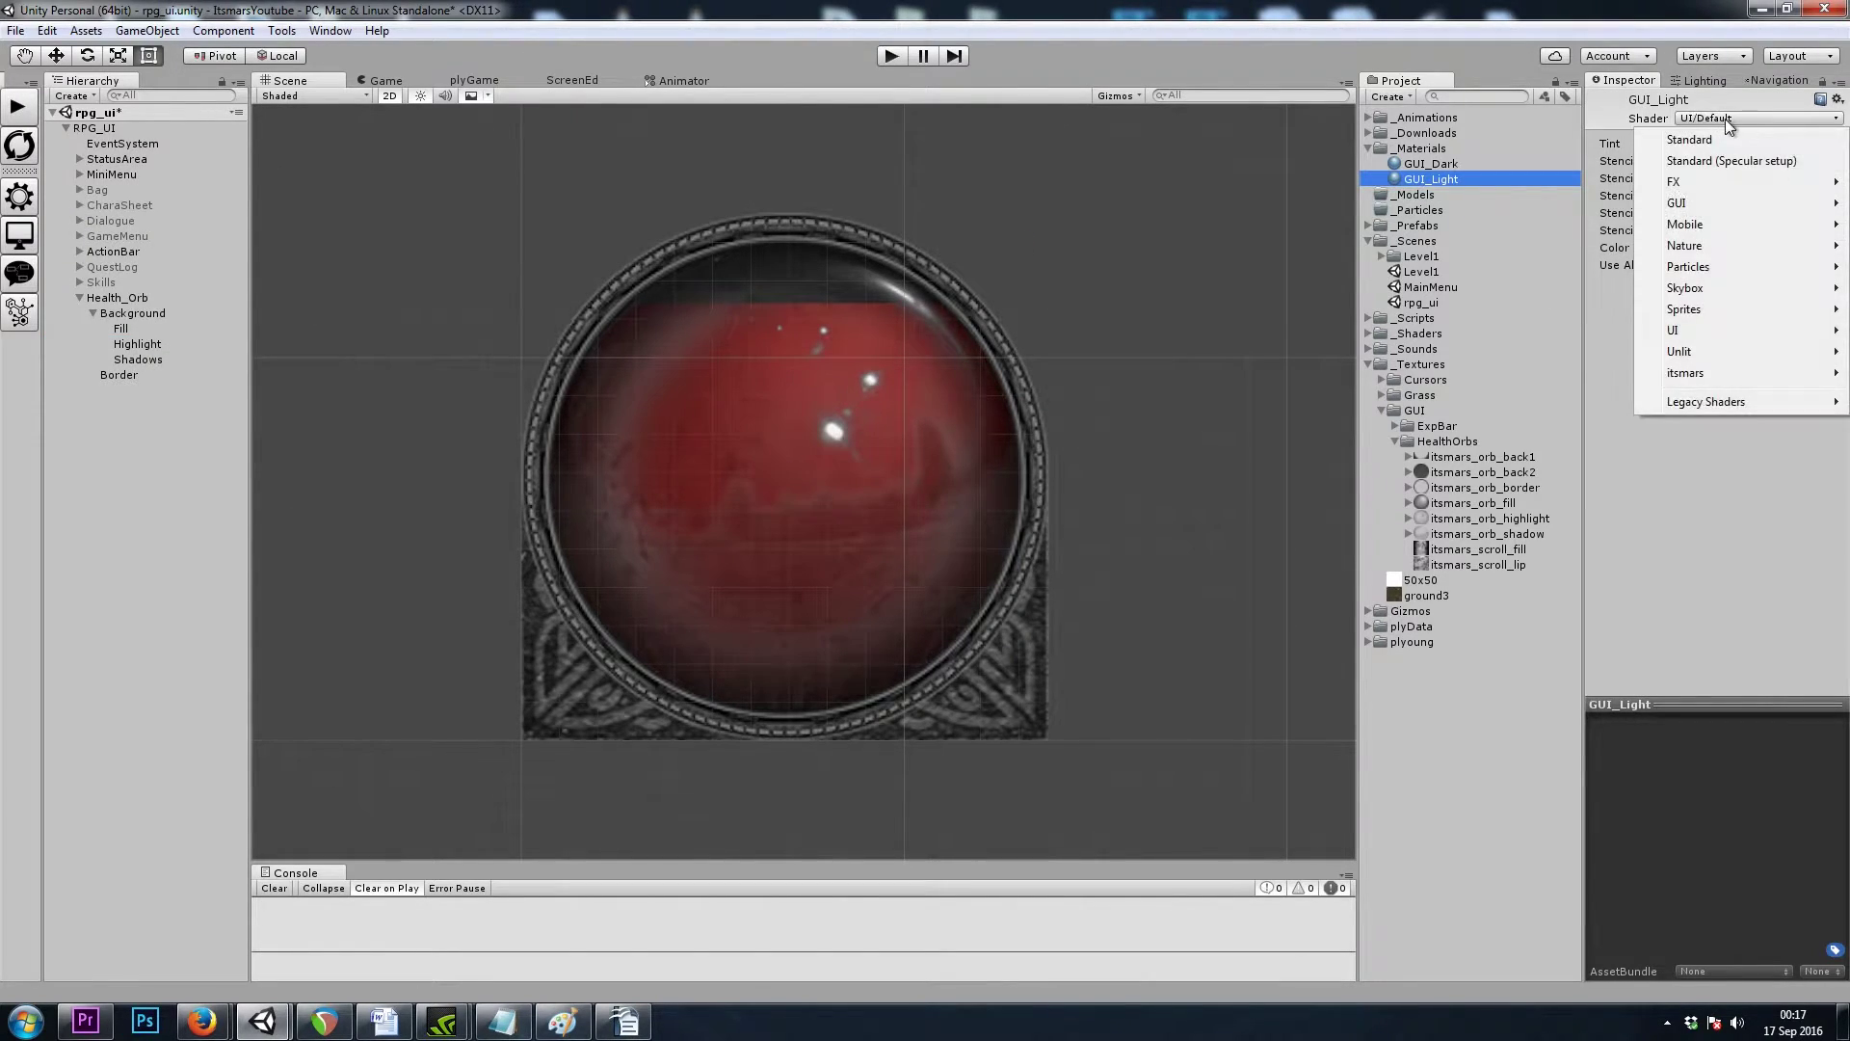
{"action": "mouse_move", "coordinate": [1691, 333]}
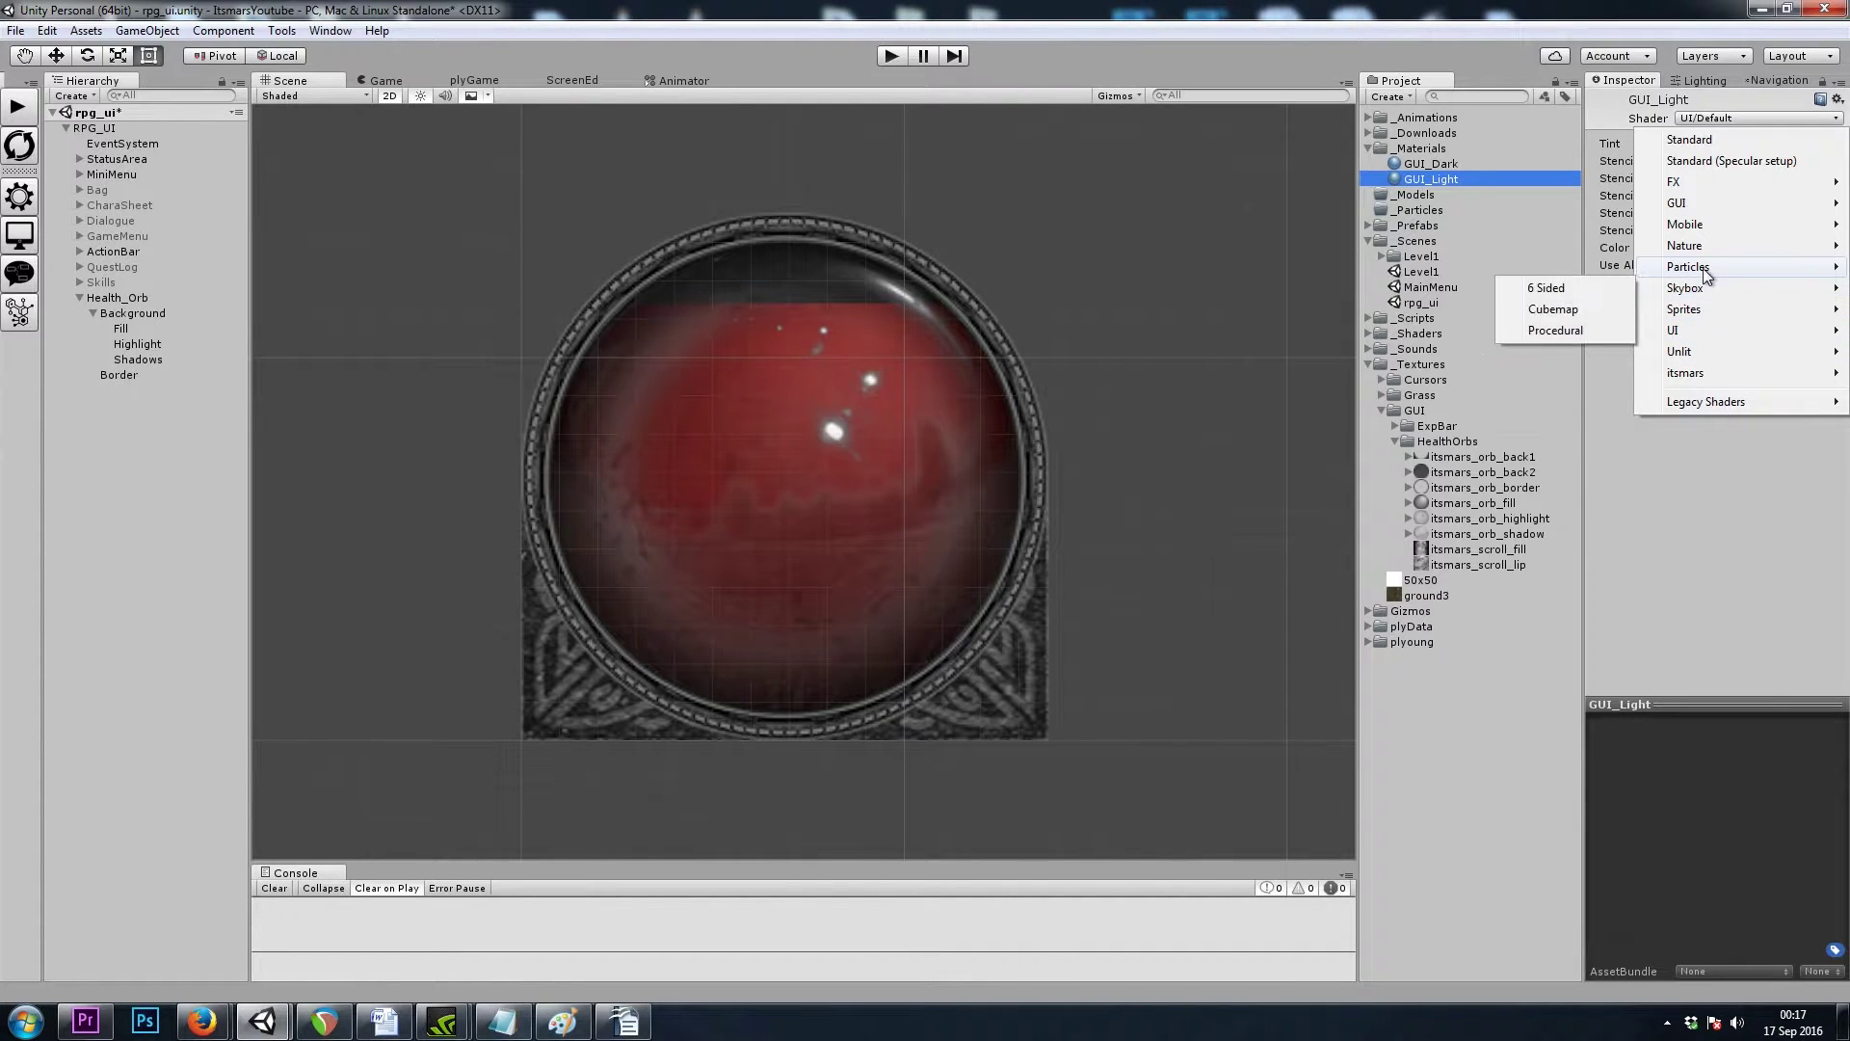
{"action": "mouse_move", "coordinate": [1698, 277]}
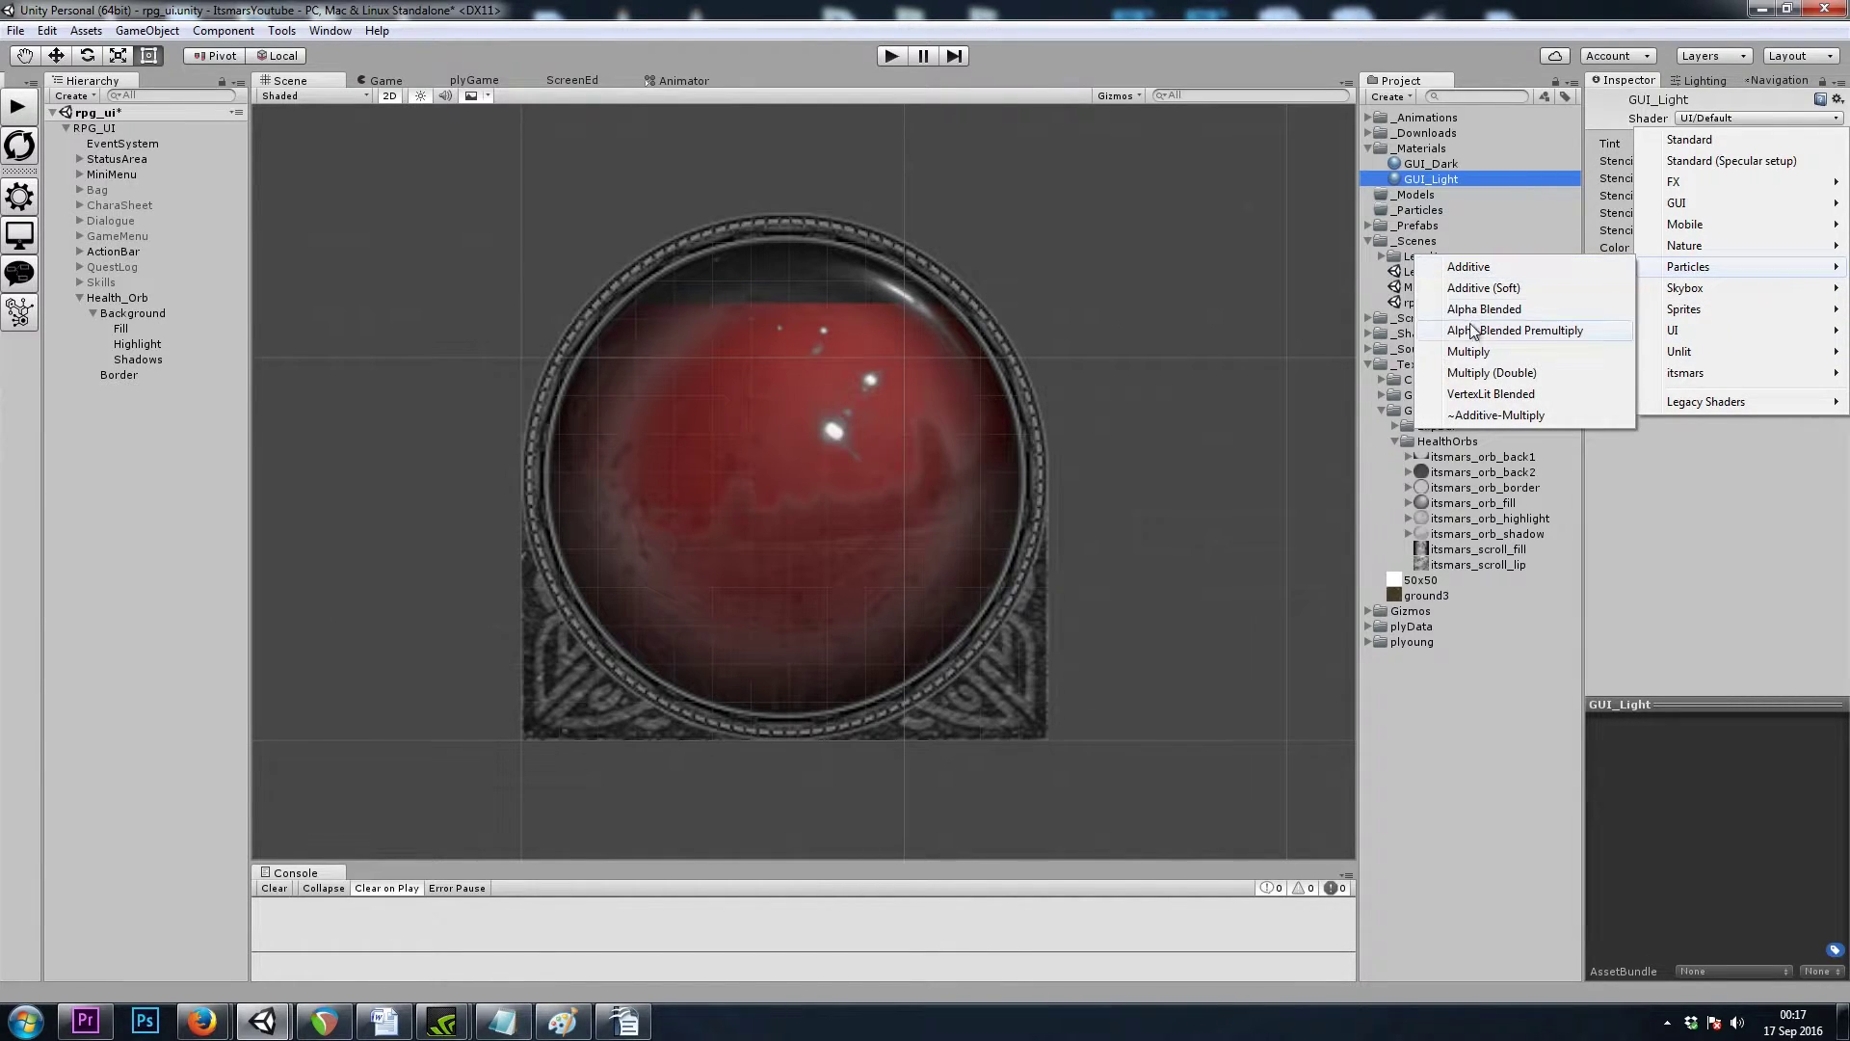
{"action": "left_click", "coordinate": [1474, 267]}
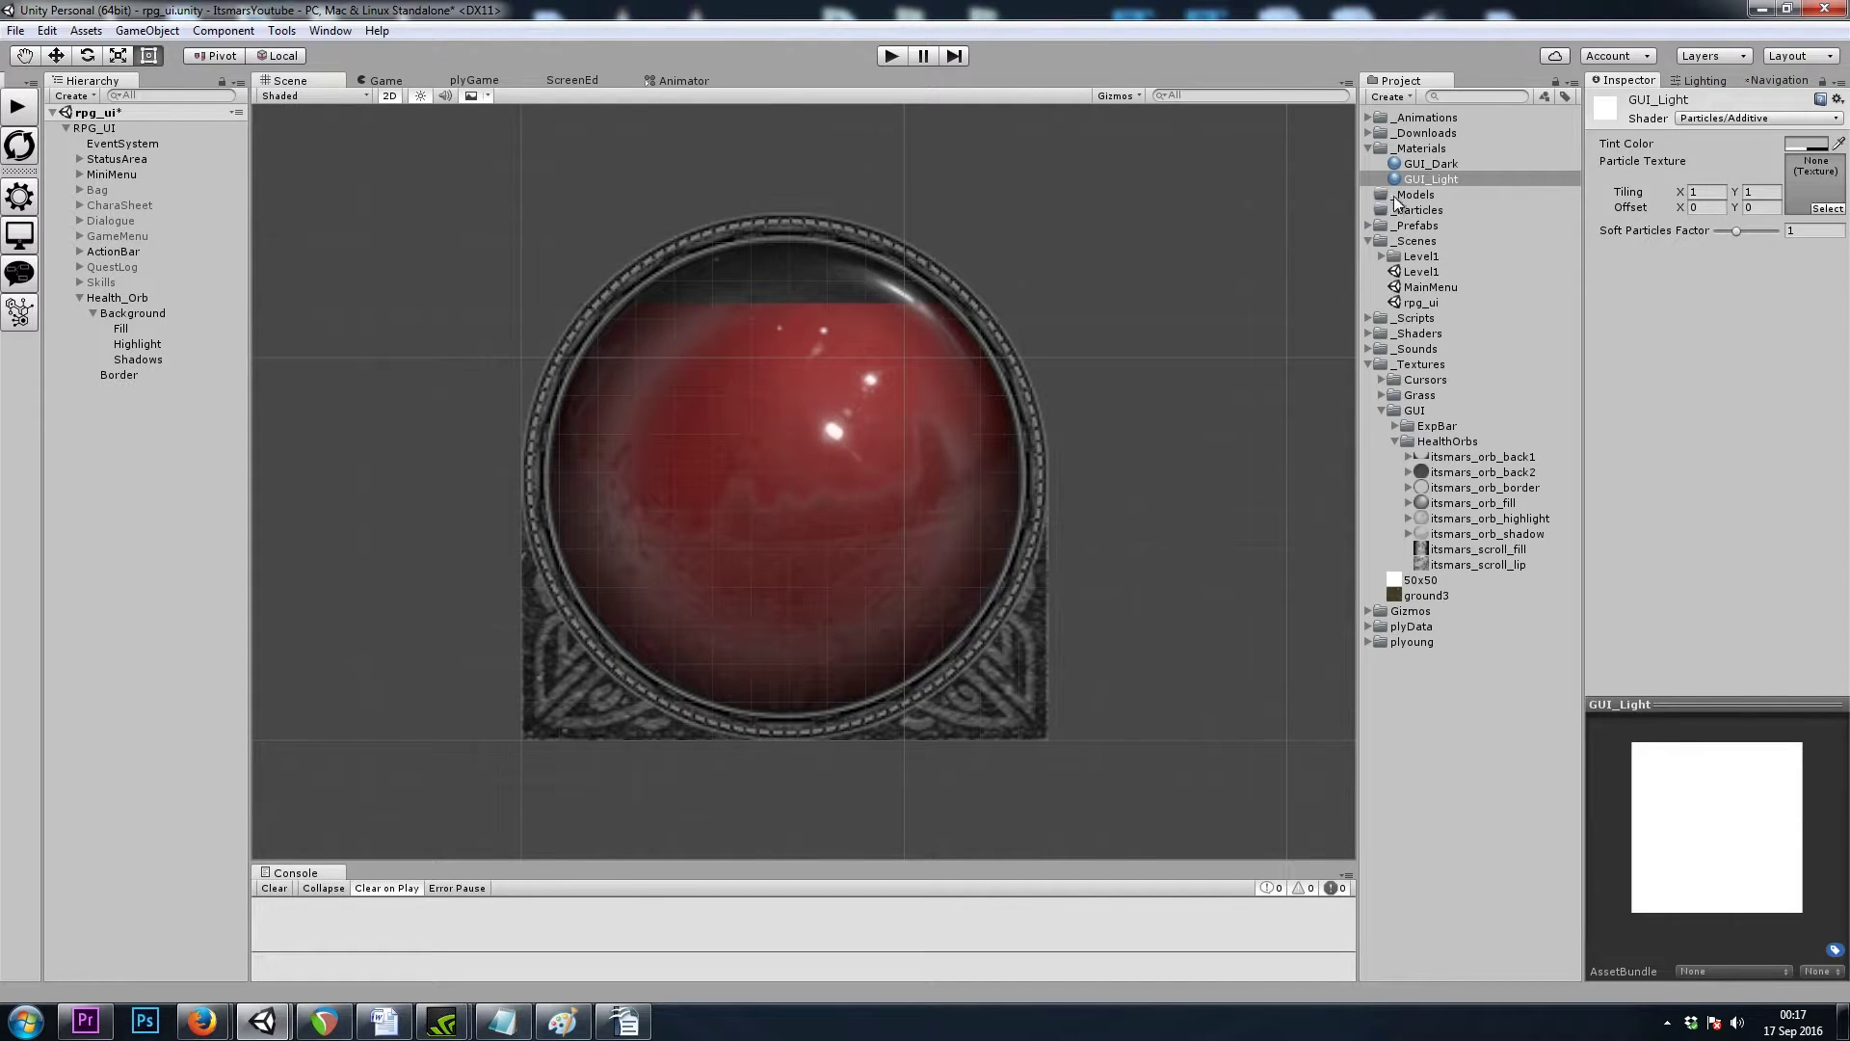
{"action": "left_click", "coordinate": [1445, 163]}
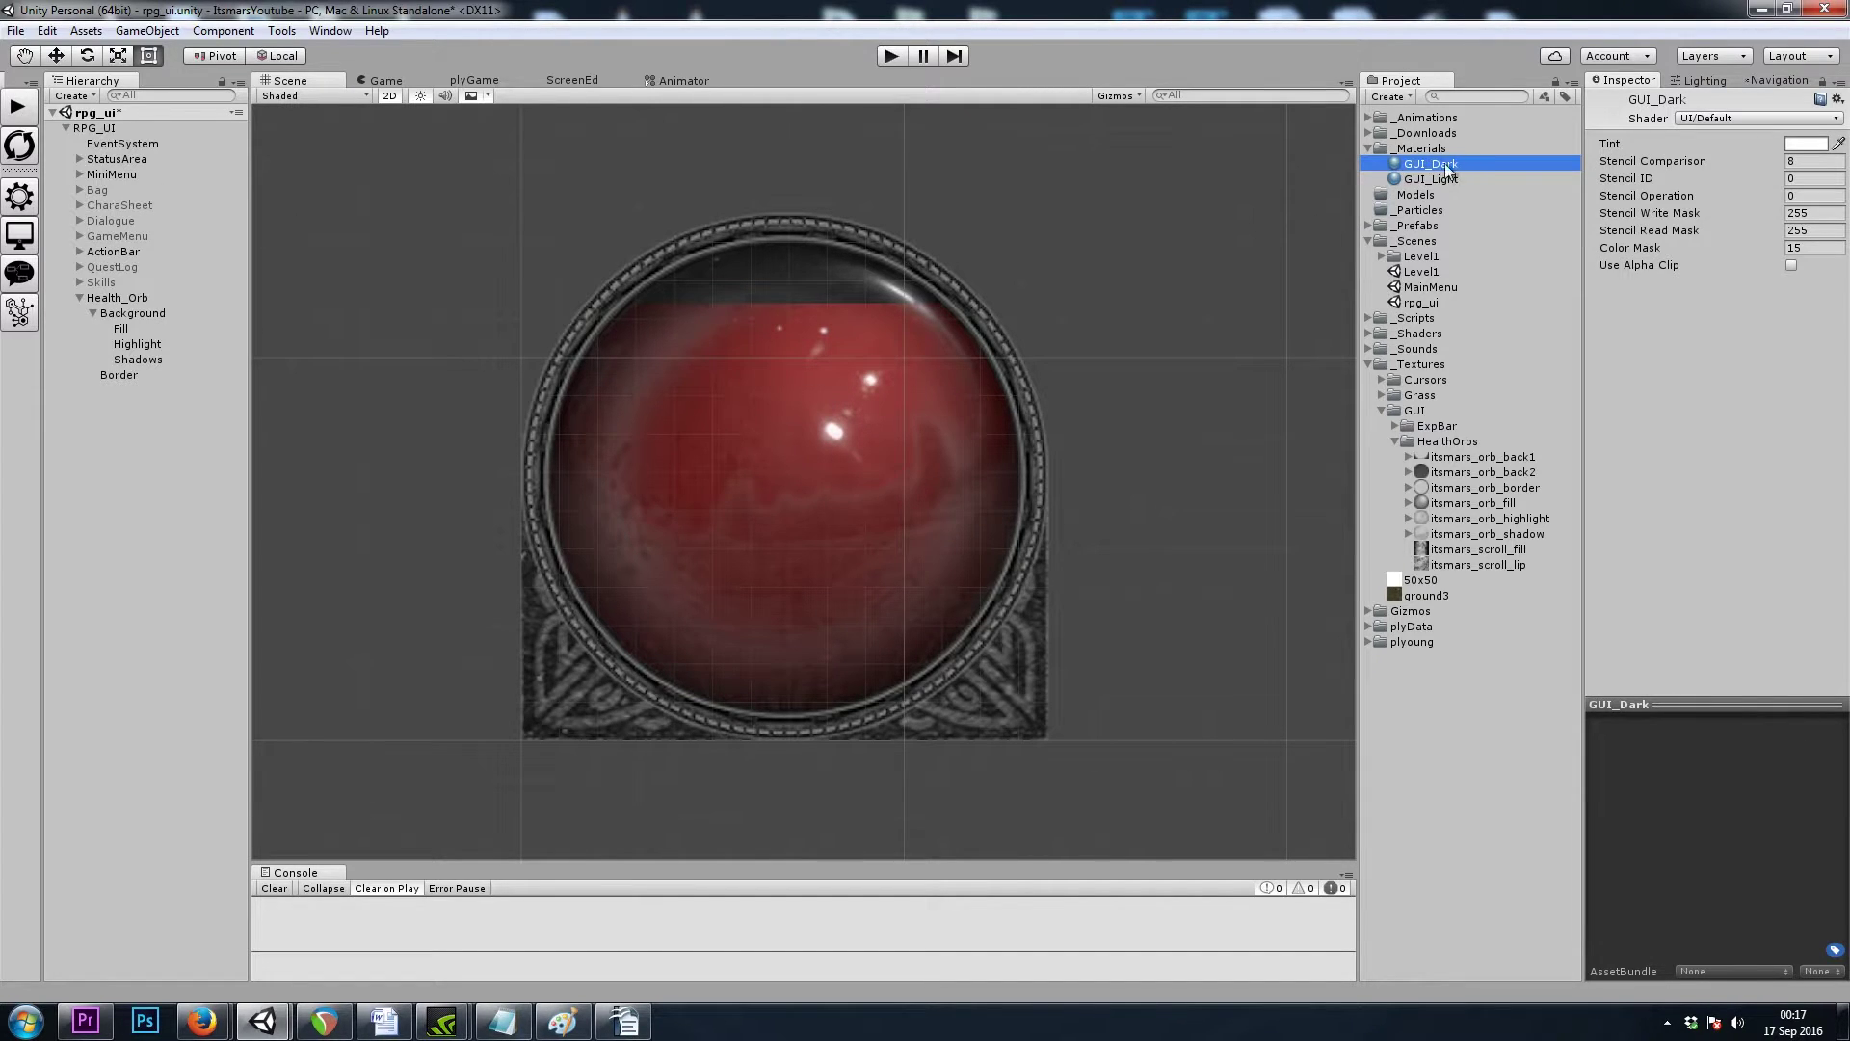
{"action": "left_click", "coordinate": [1700, 118]}
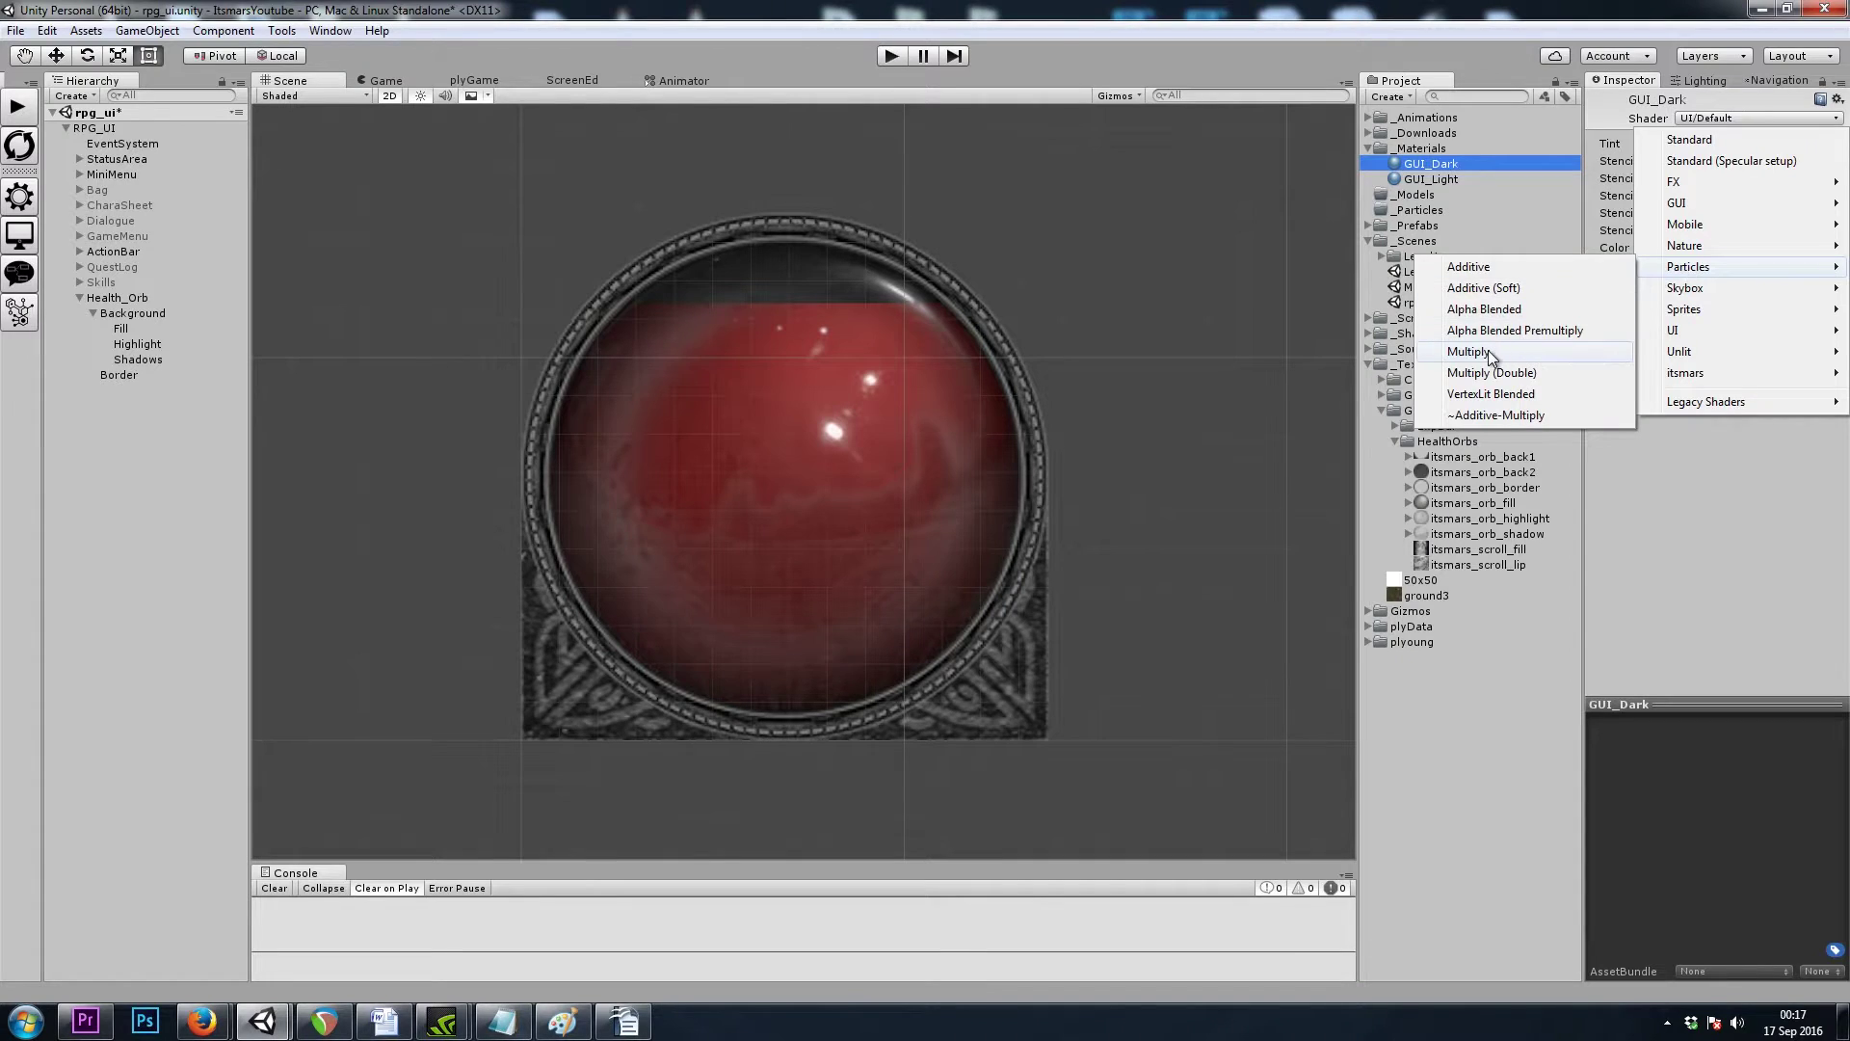
{"action": "left_click", "coordinate": [1487, 351]}
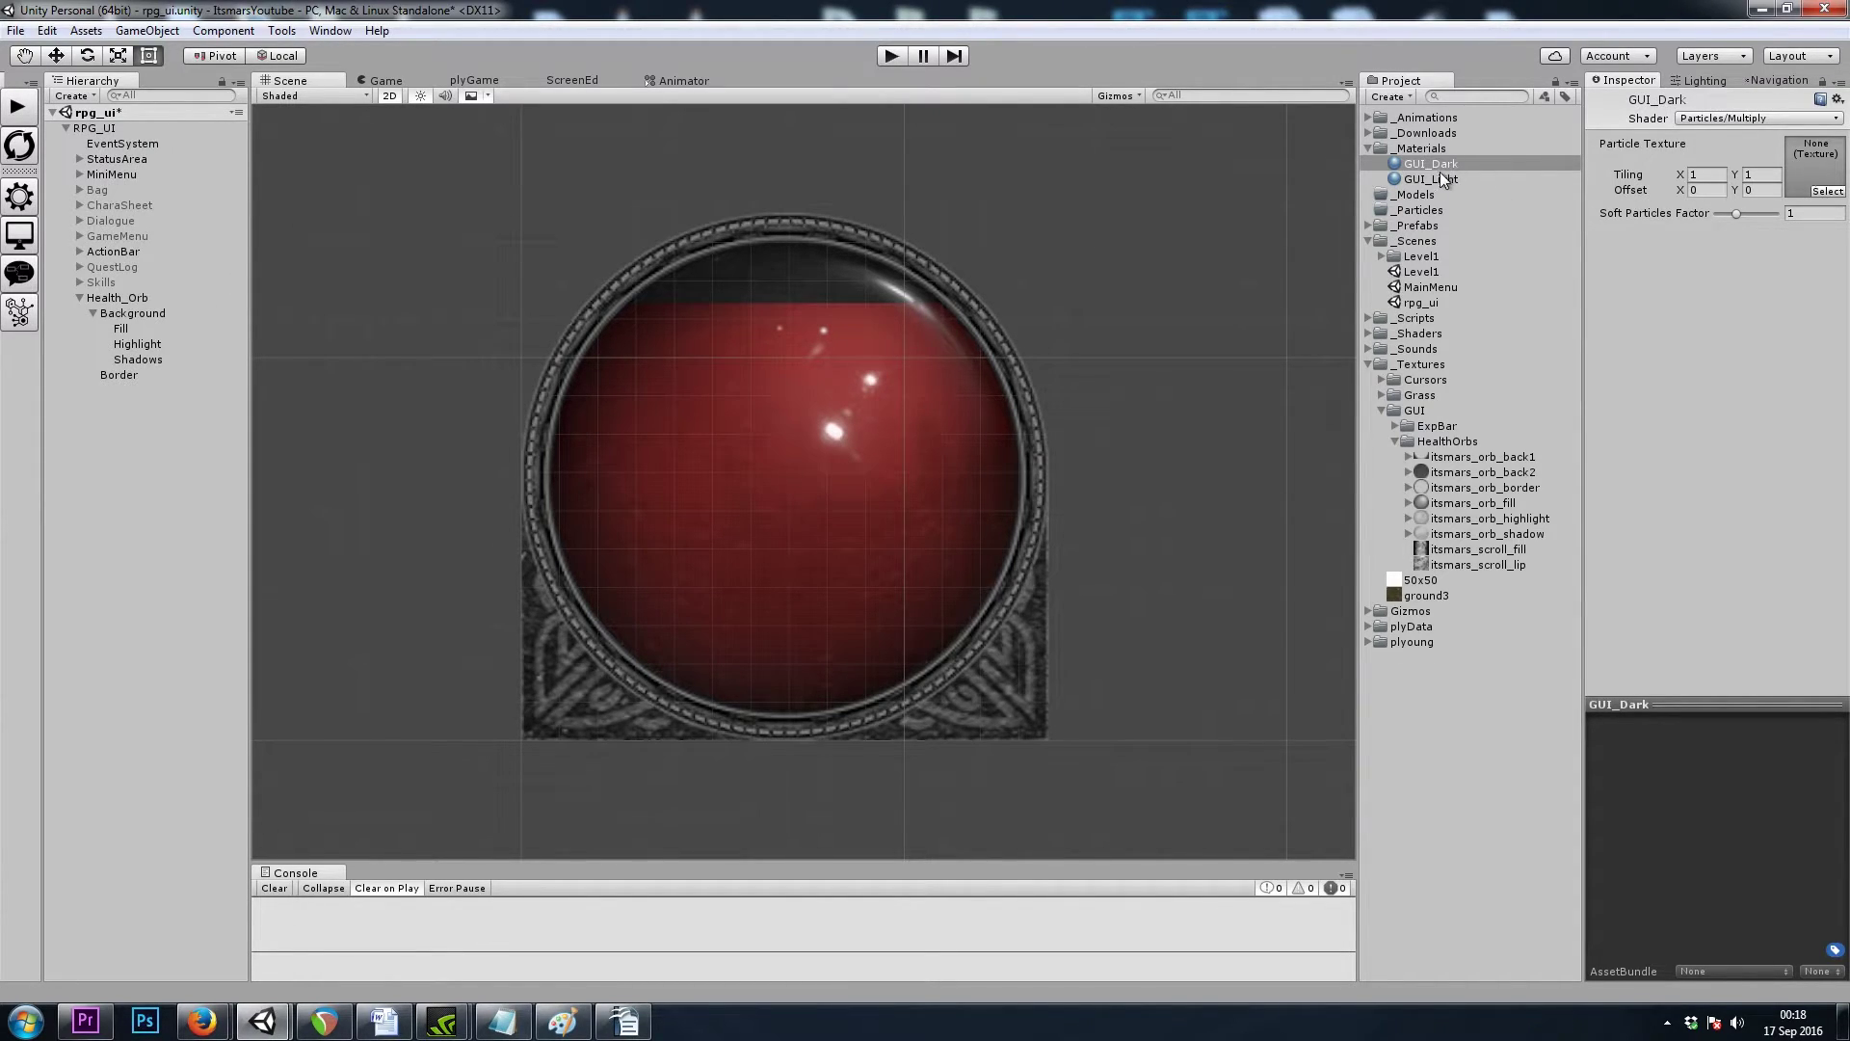
Step: Switch GUI_Light and GUI_Dark to the custom itsmars/GUI_Light and itsmars/GUI_Dark shaders
{"action": "left_click", "coordinate": [1465, 180]}
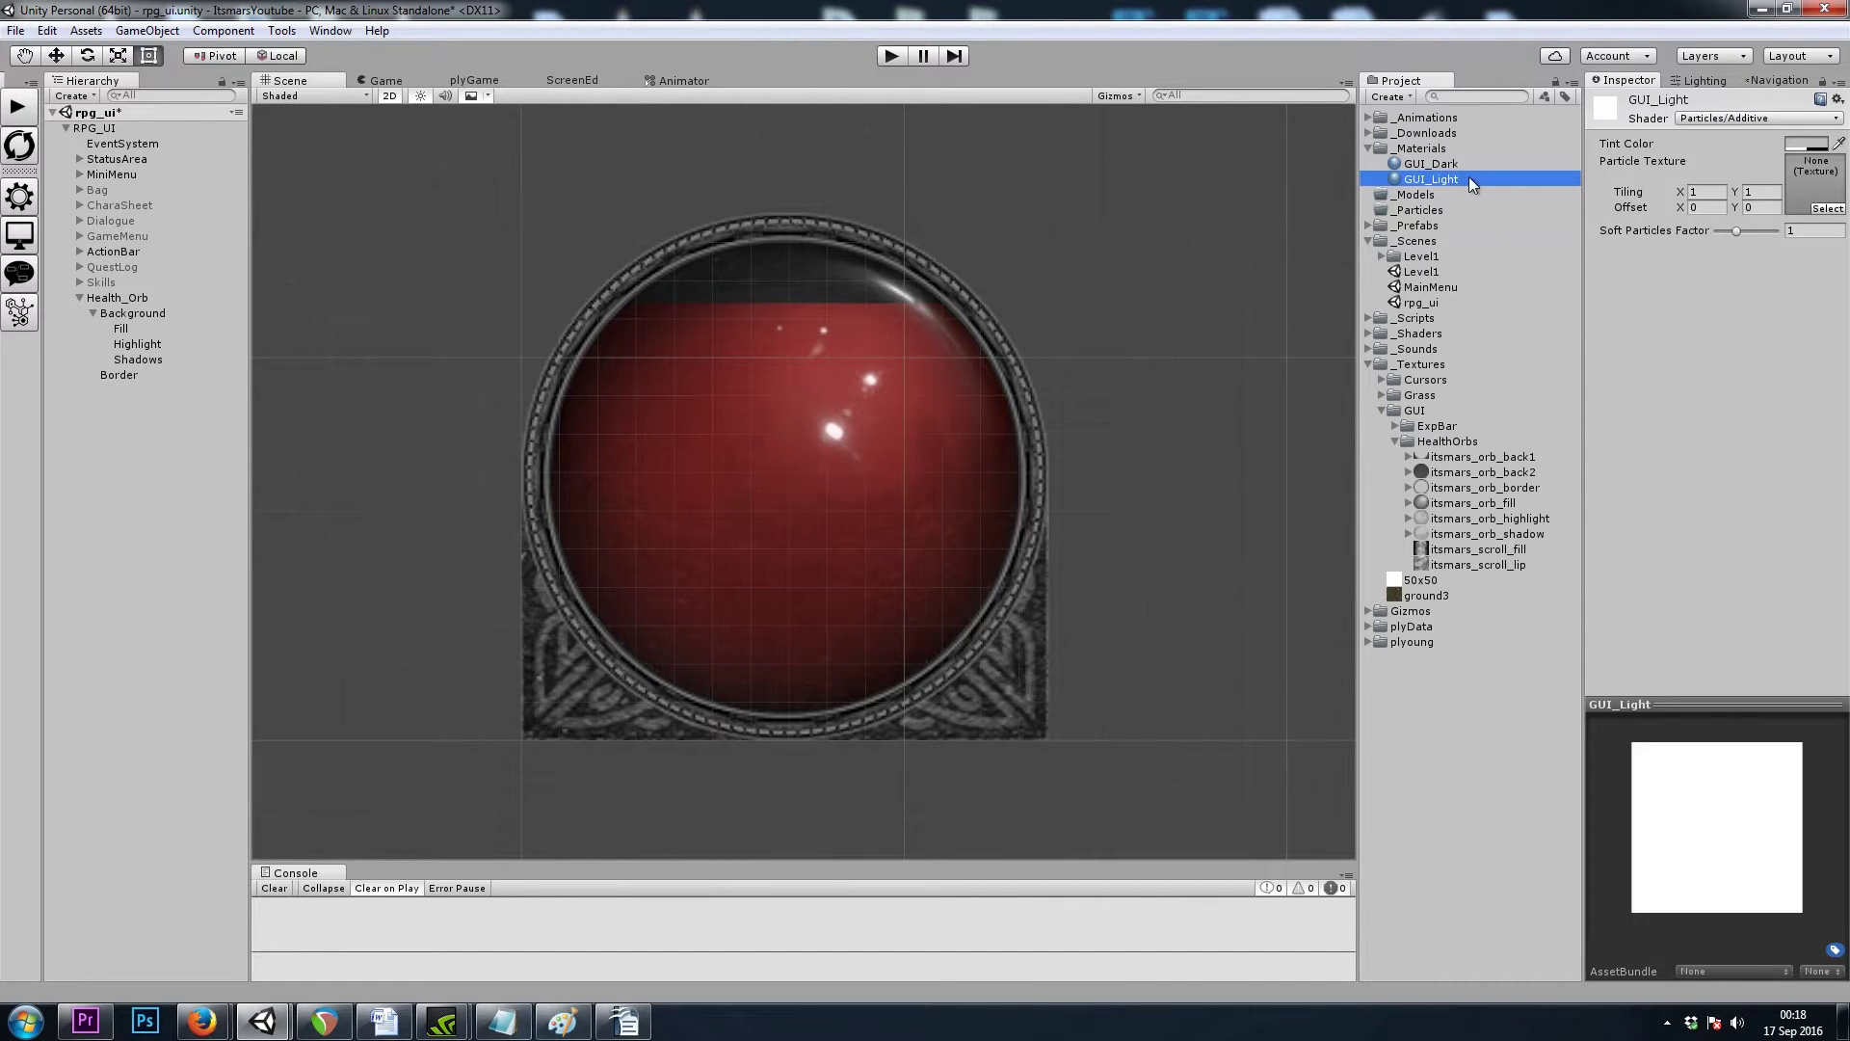
{"action": "left_click", "coordinate": [1757, 117]}
{"action": "mouse_move", "coordinate": [1708, 376]}
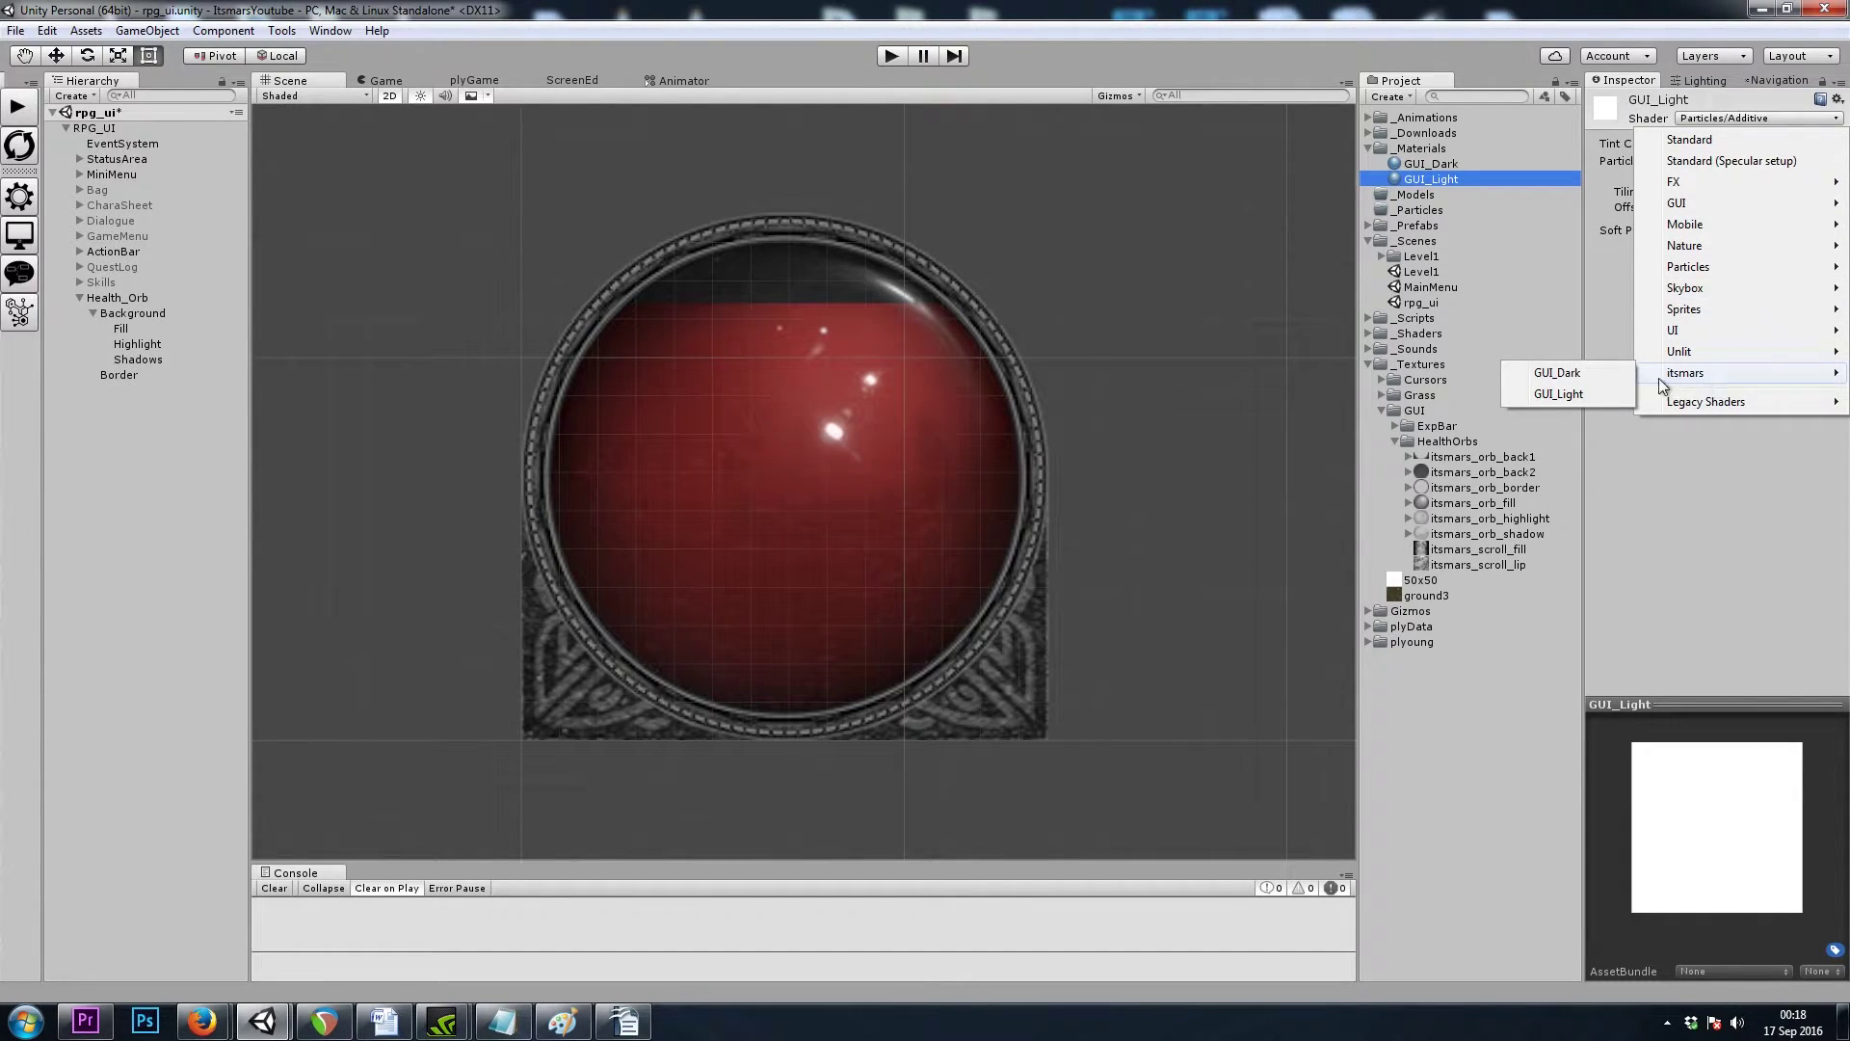
{"action": "left_click", "coordinate": [1577, 395]}
{"action": "left_click", "coordinate": [1459, 162]}
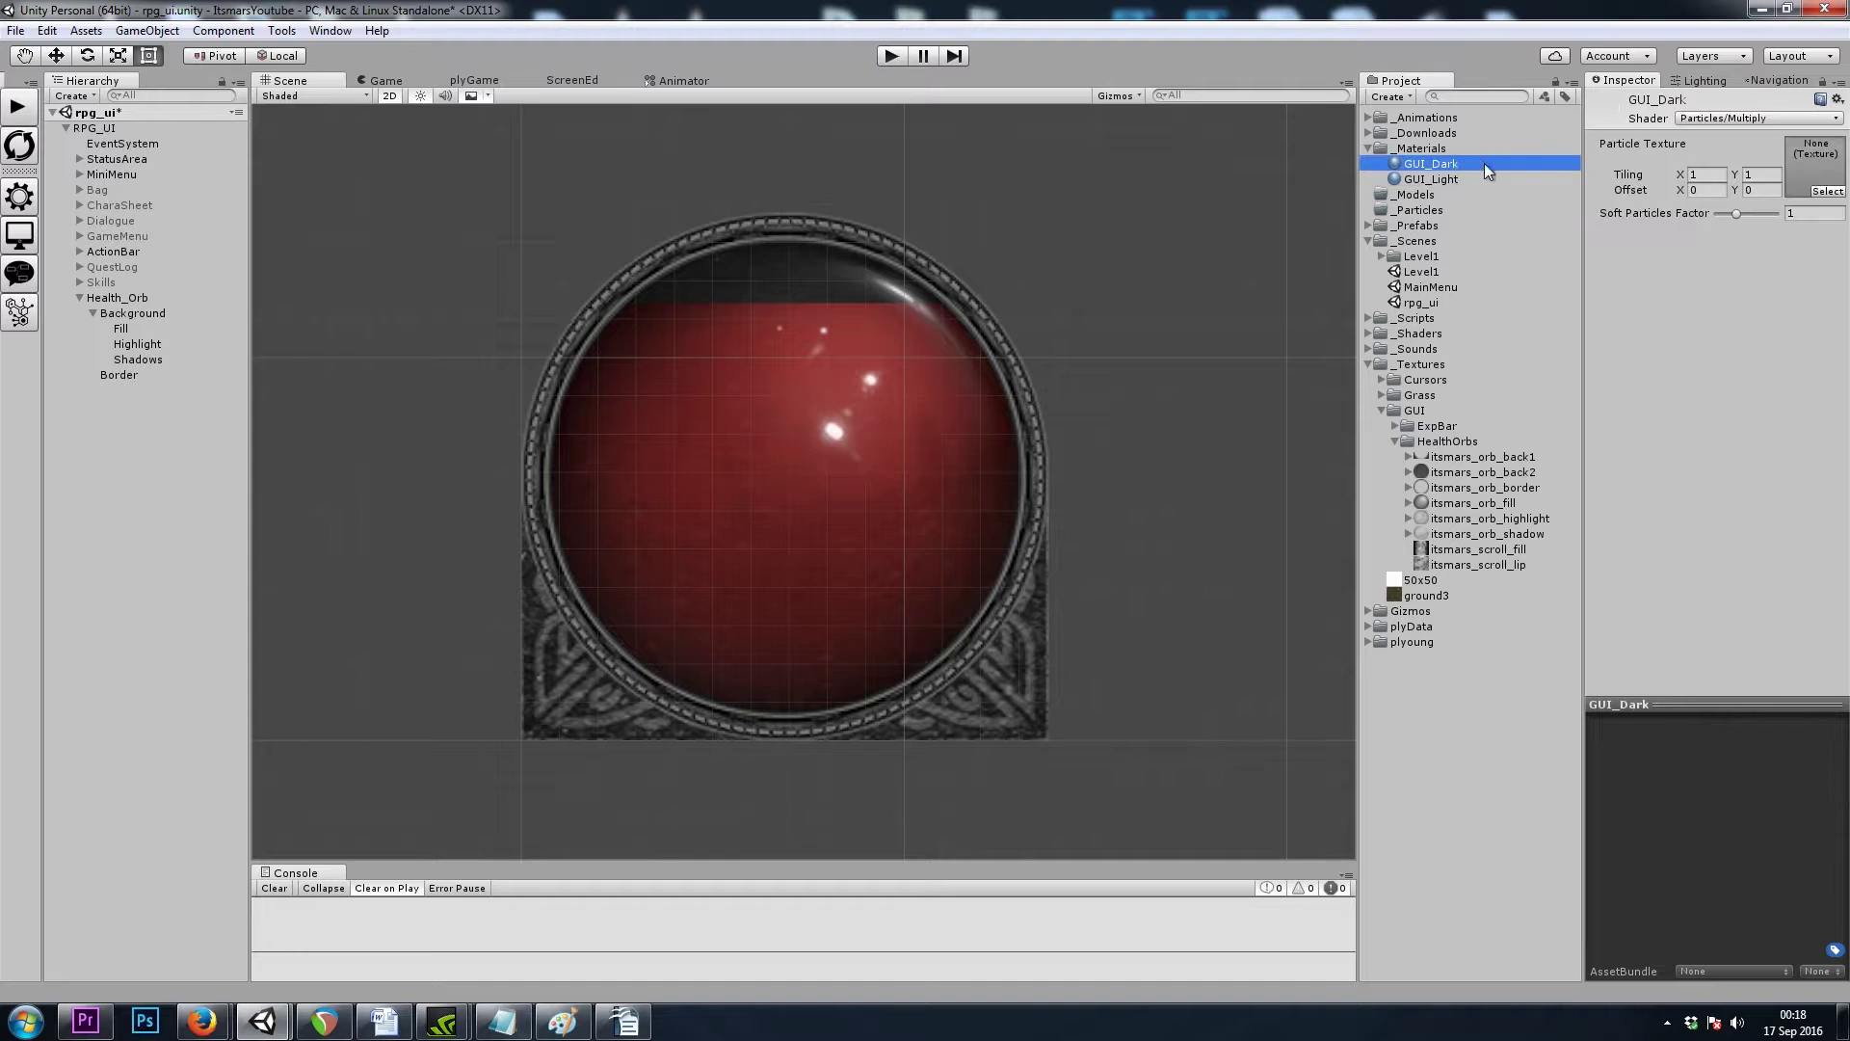
{"action": "left_click", "coordinate": [1721, 118]}
{"action": "mouse_move", "coordinate": [1706, 372]}
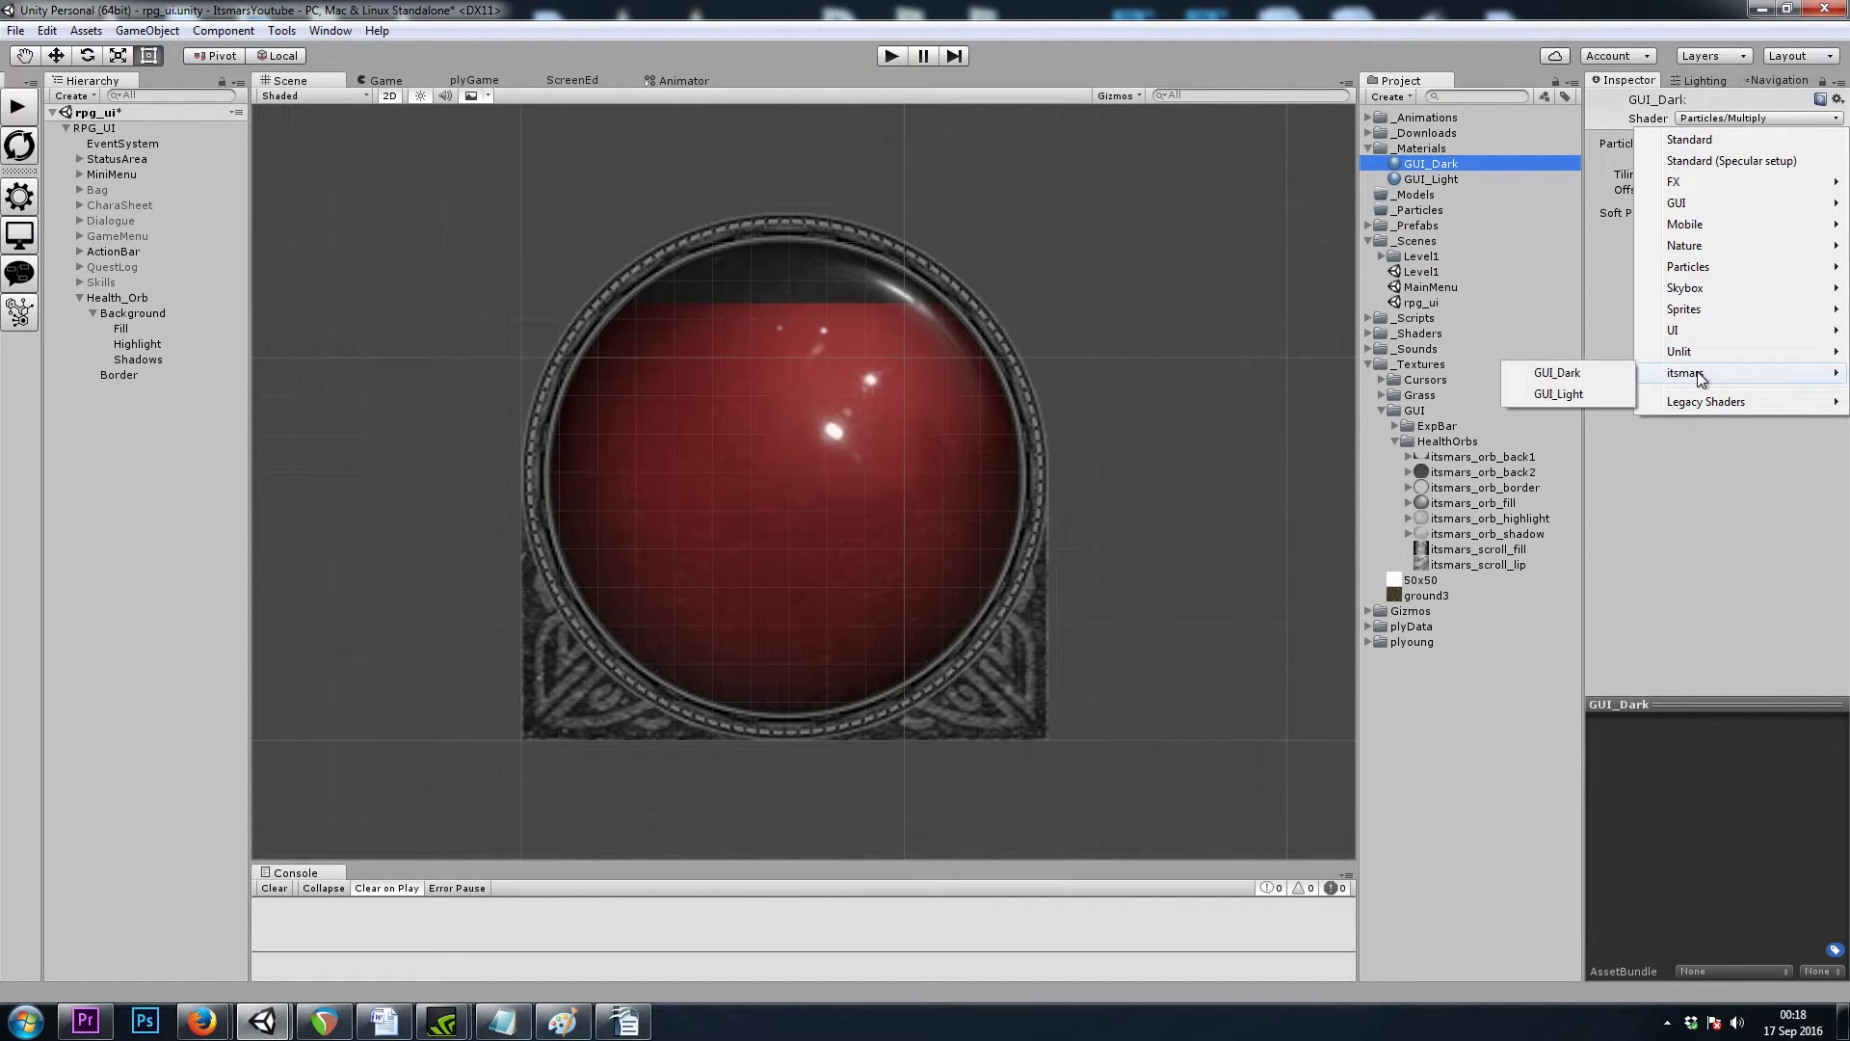
{"action": "left_click", "coordinate": [1575, 376]}
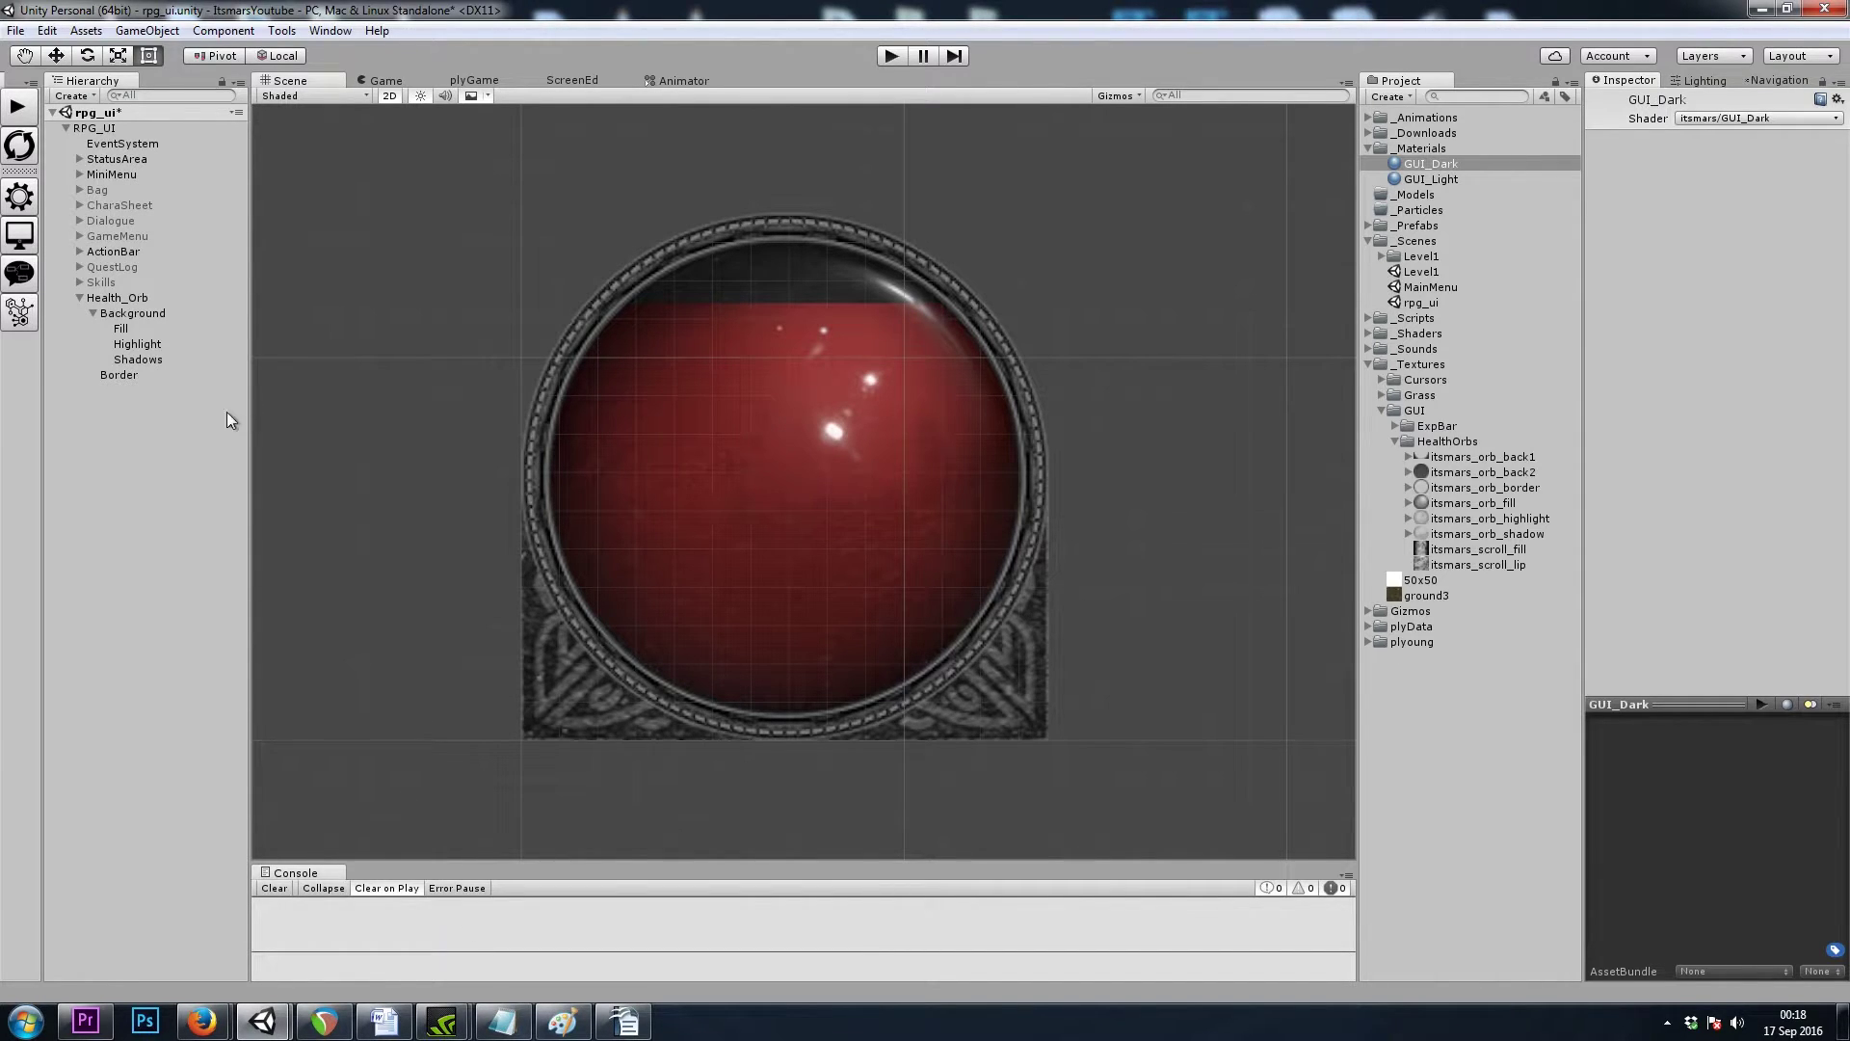
{"action": "left_click", "coordinate": [132, 344]}
{"action": "left_click", "coordinate": [143, 360]}
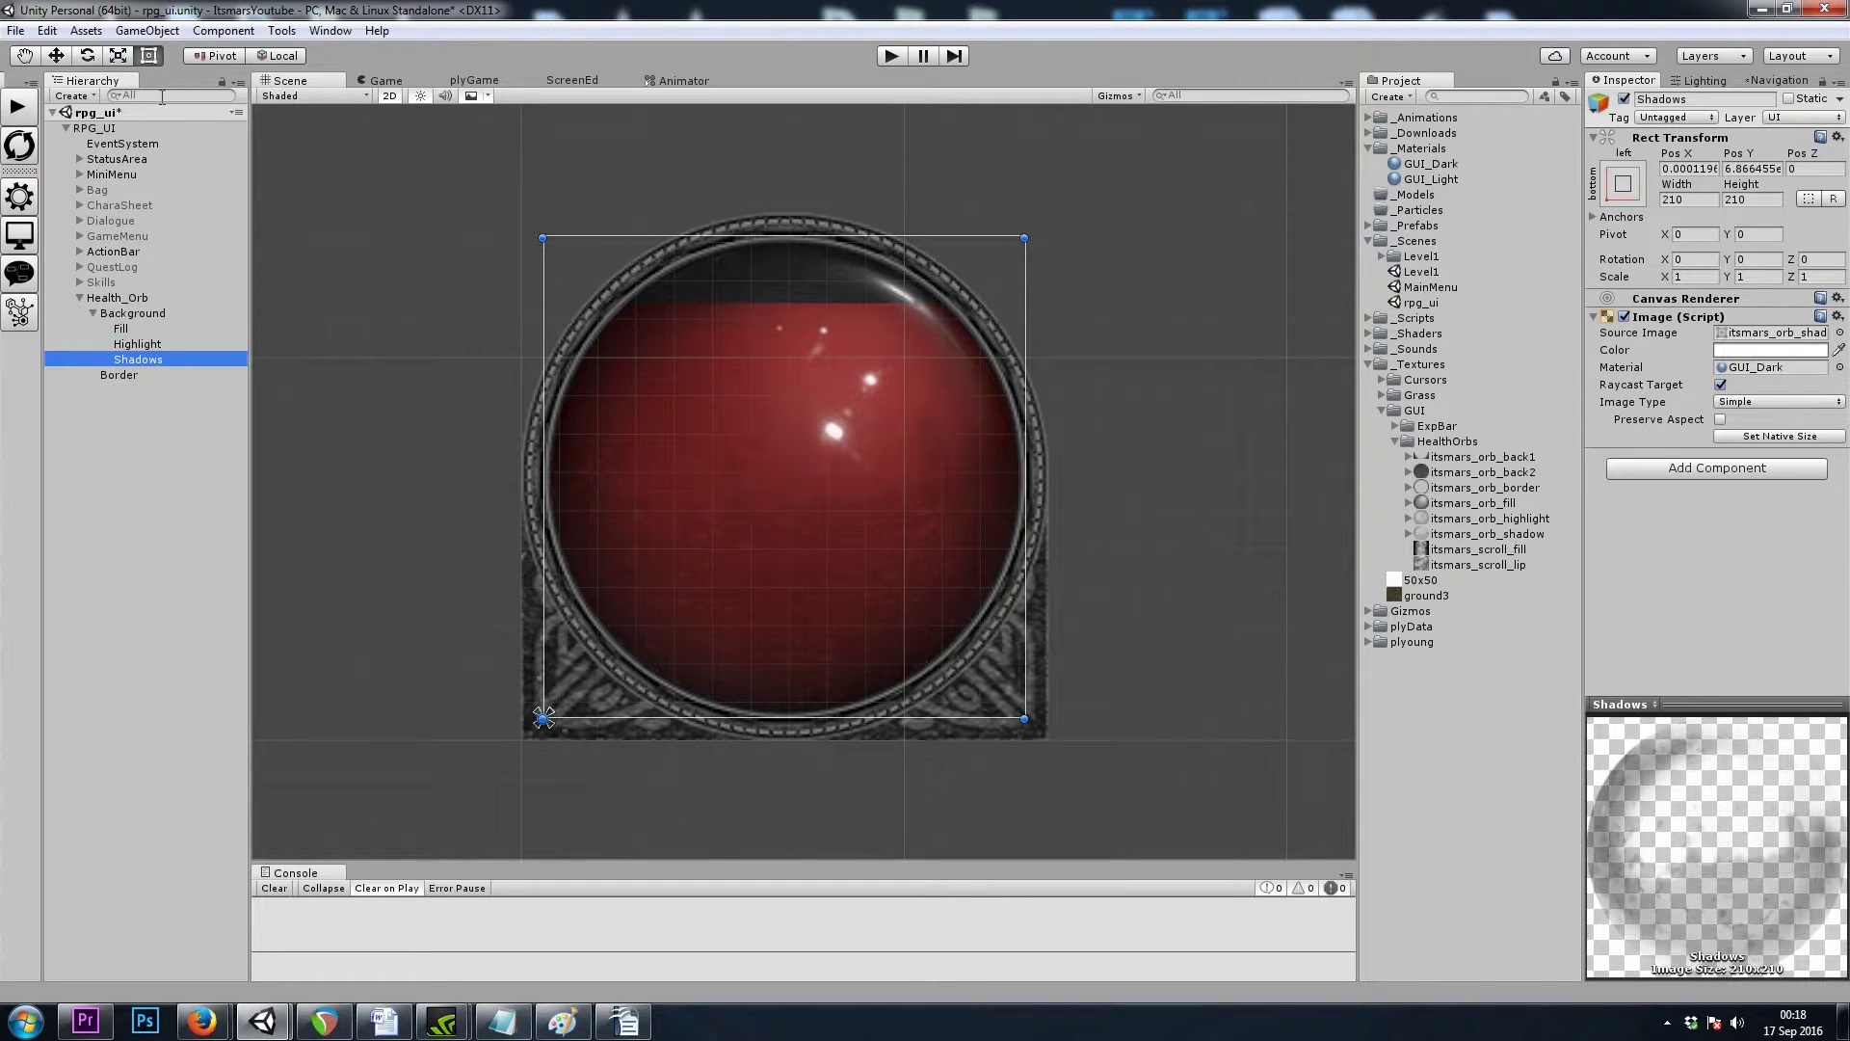
Step: Open the Player settings from Edit > Project Settings
{"action": "left_click", "coordinate": [47, 31]}
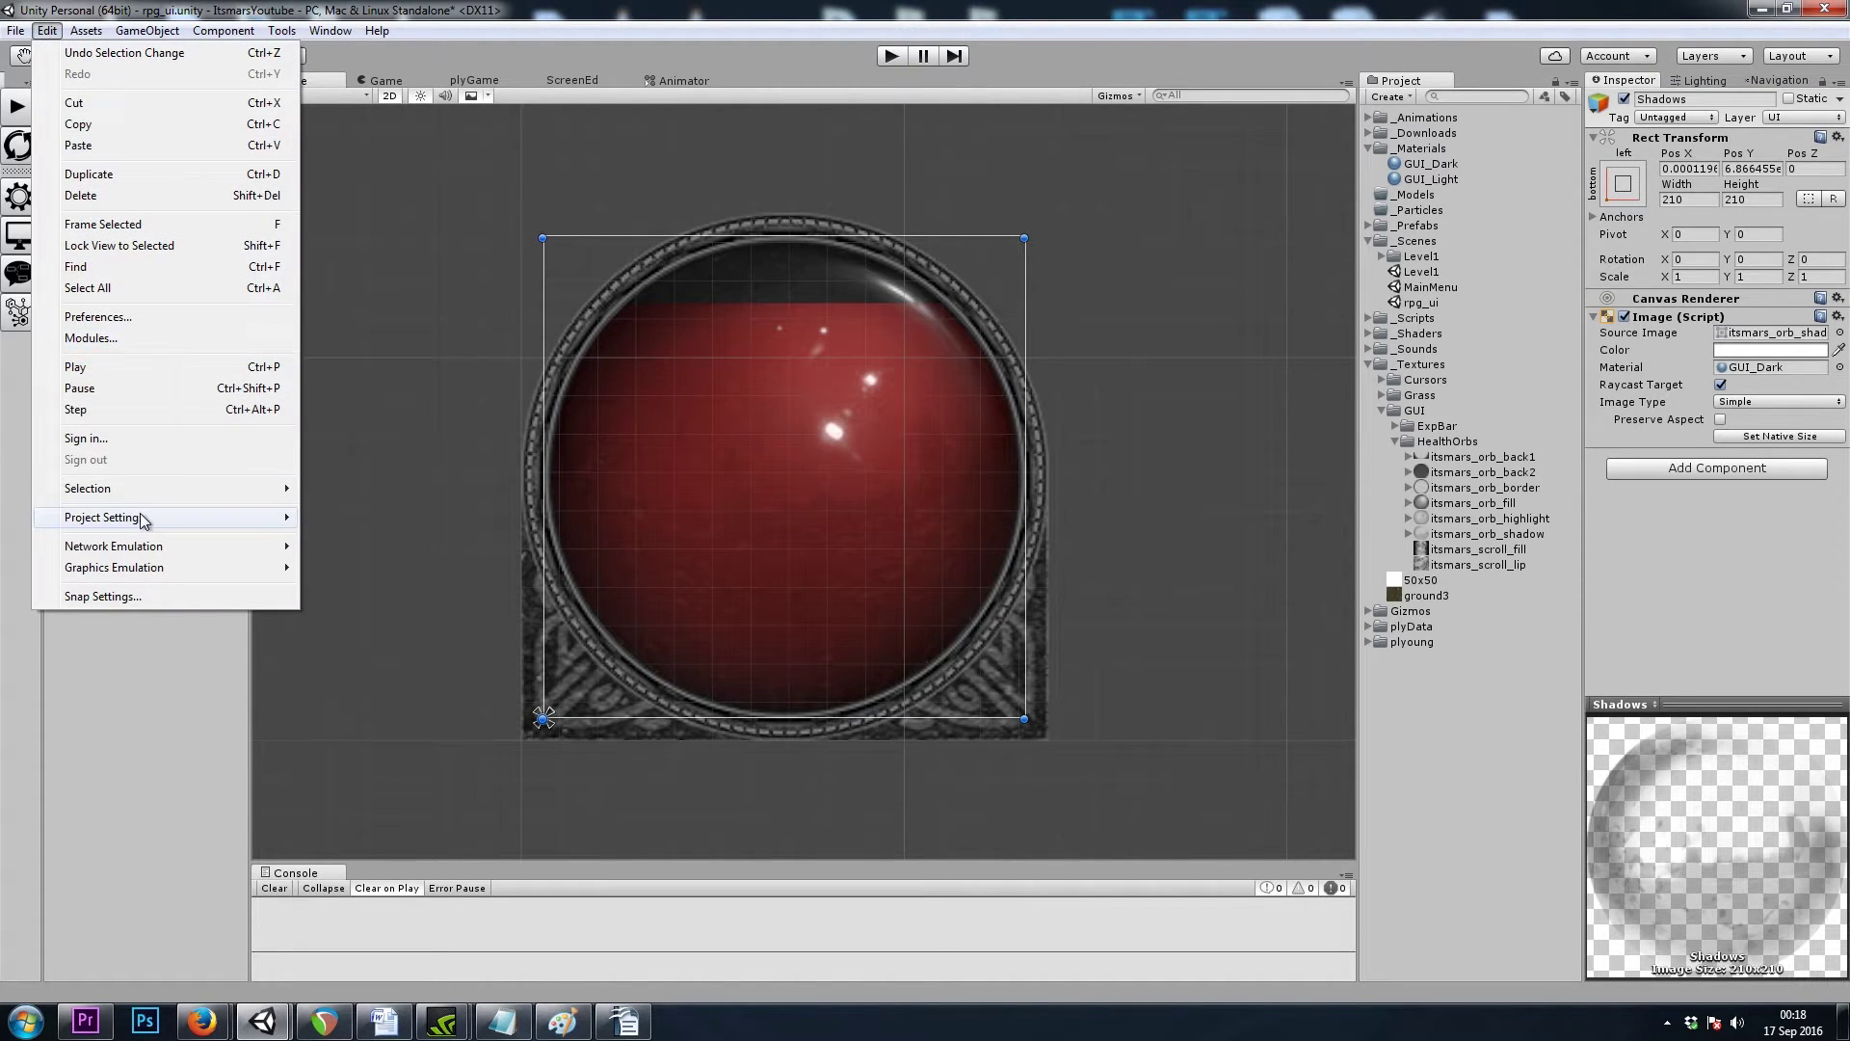
{"action": "mouse_move", "coordinate": [141, 514]}
{"action": "left_click", "coordinate": [377, 600]}
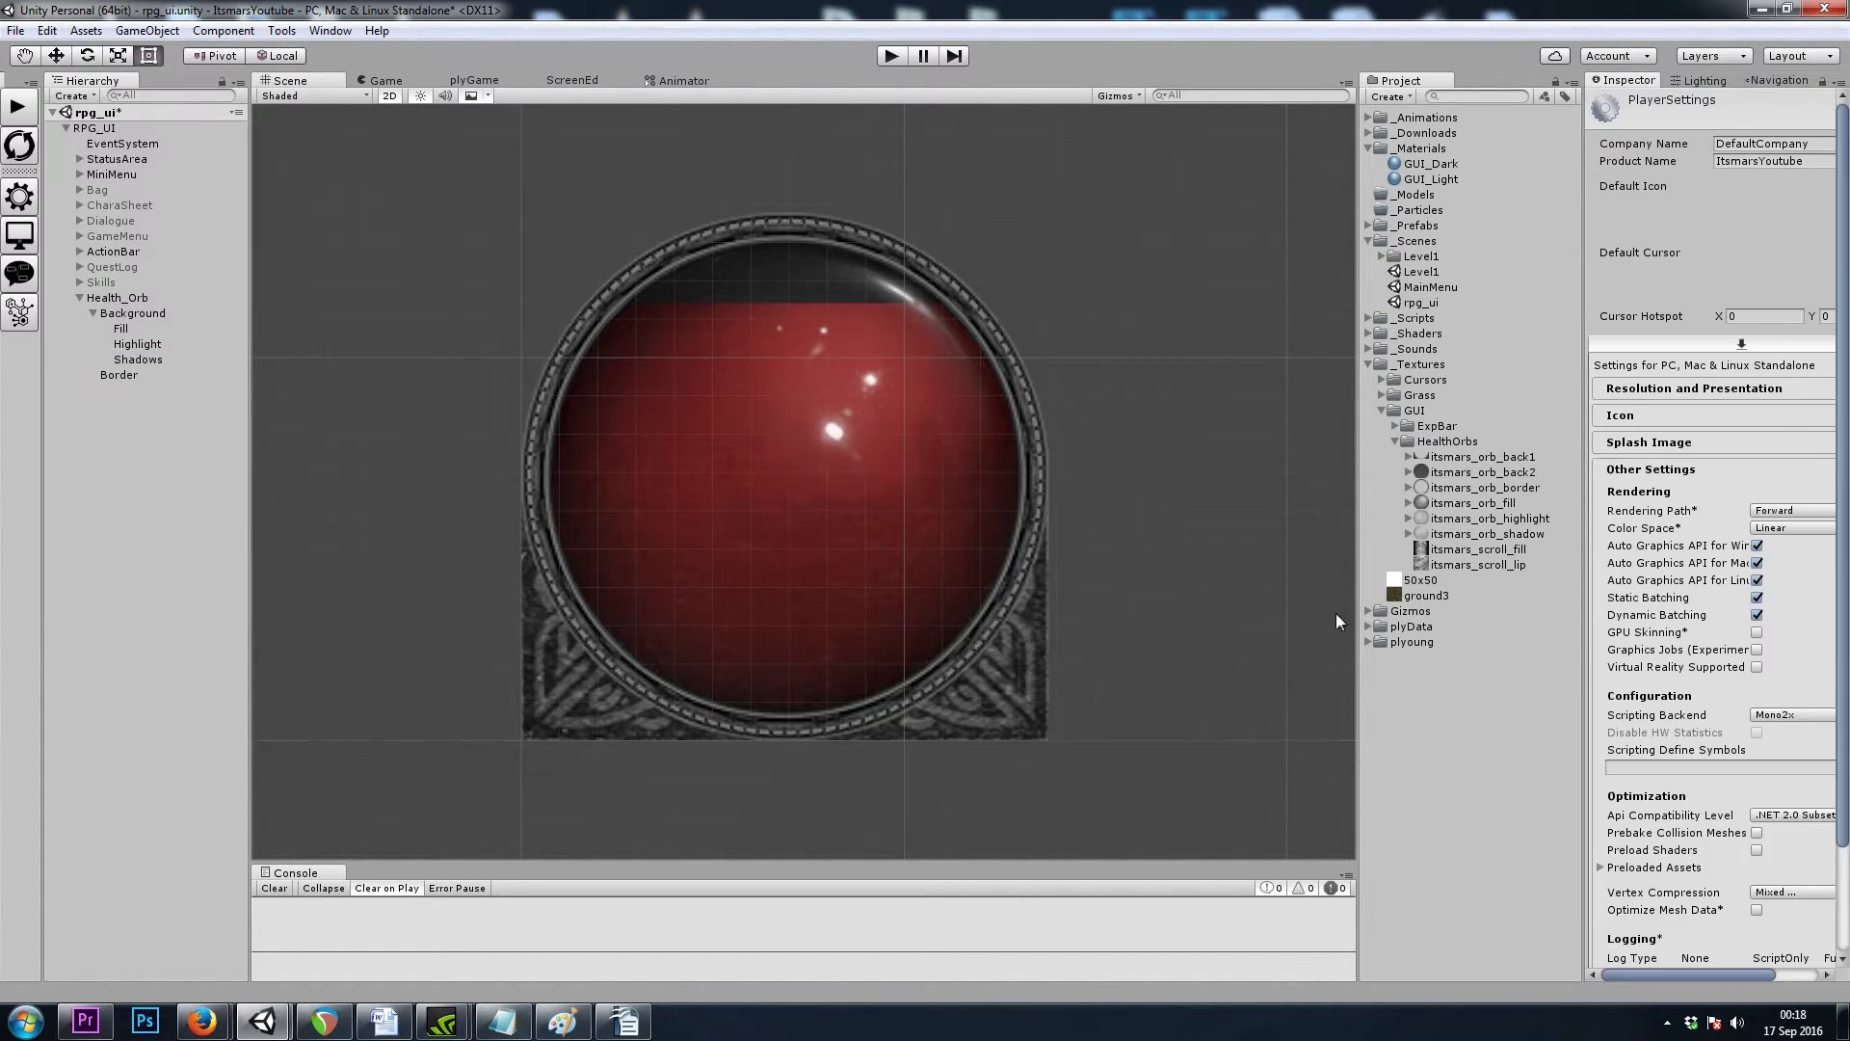
Step: Set Color Space to Gamma to compare the orb, then back to Linear
{"action": "left_click", "coordinate": [1761, 521]}
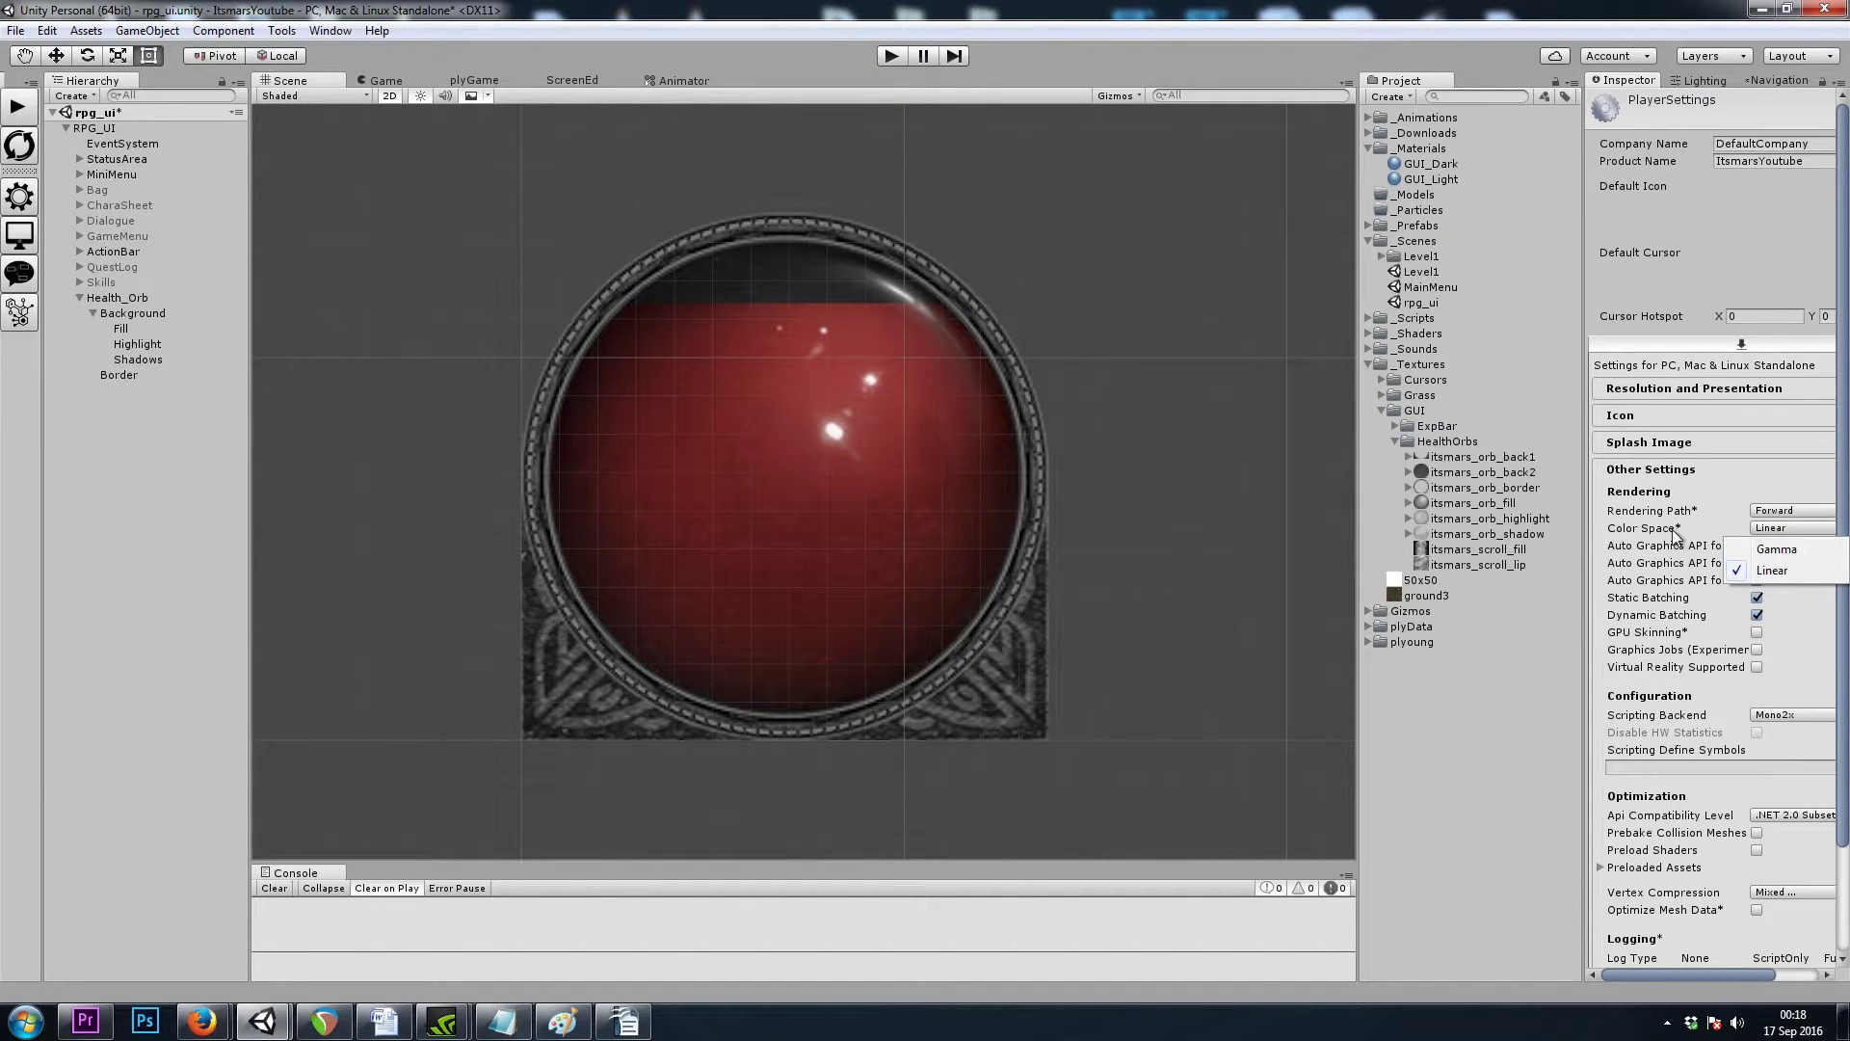
{"action": "left_click", "coordinate": [1684, 538]}
{"action": "left_click", "coordinate": [1777, 530]}
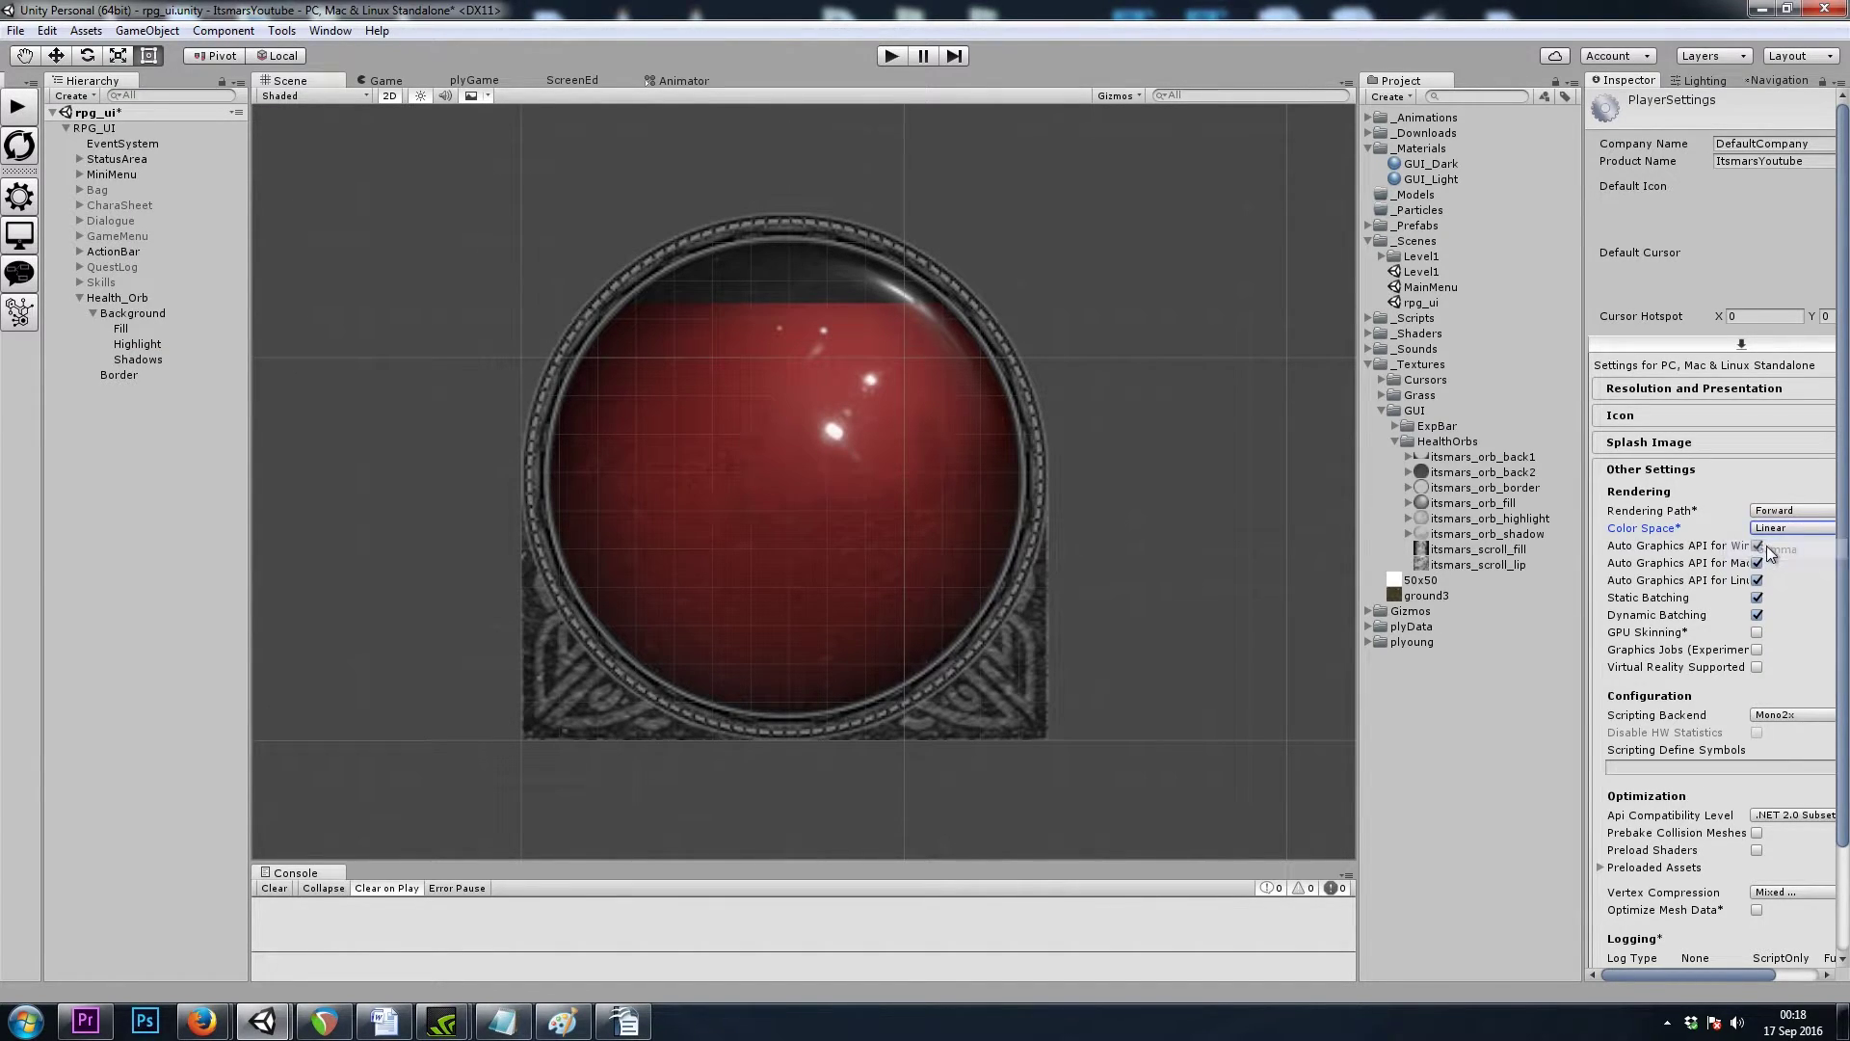
{"action": "left_click", "coordinate": [1766, 545]}
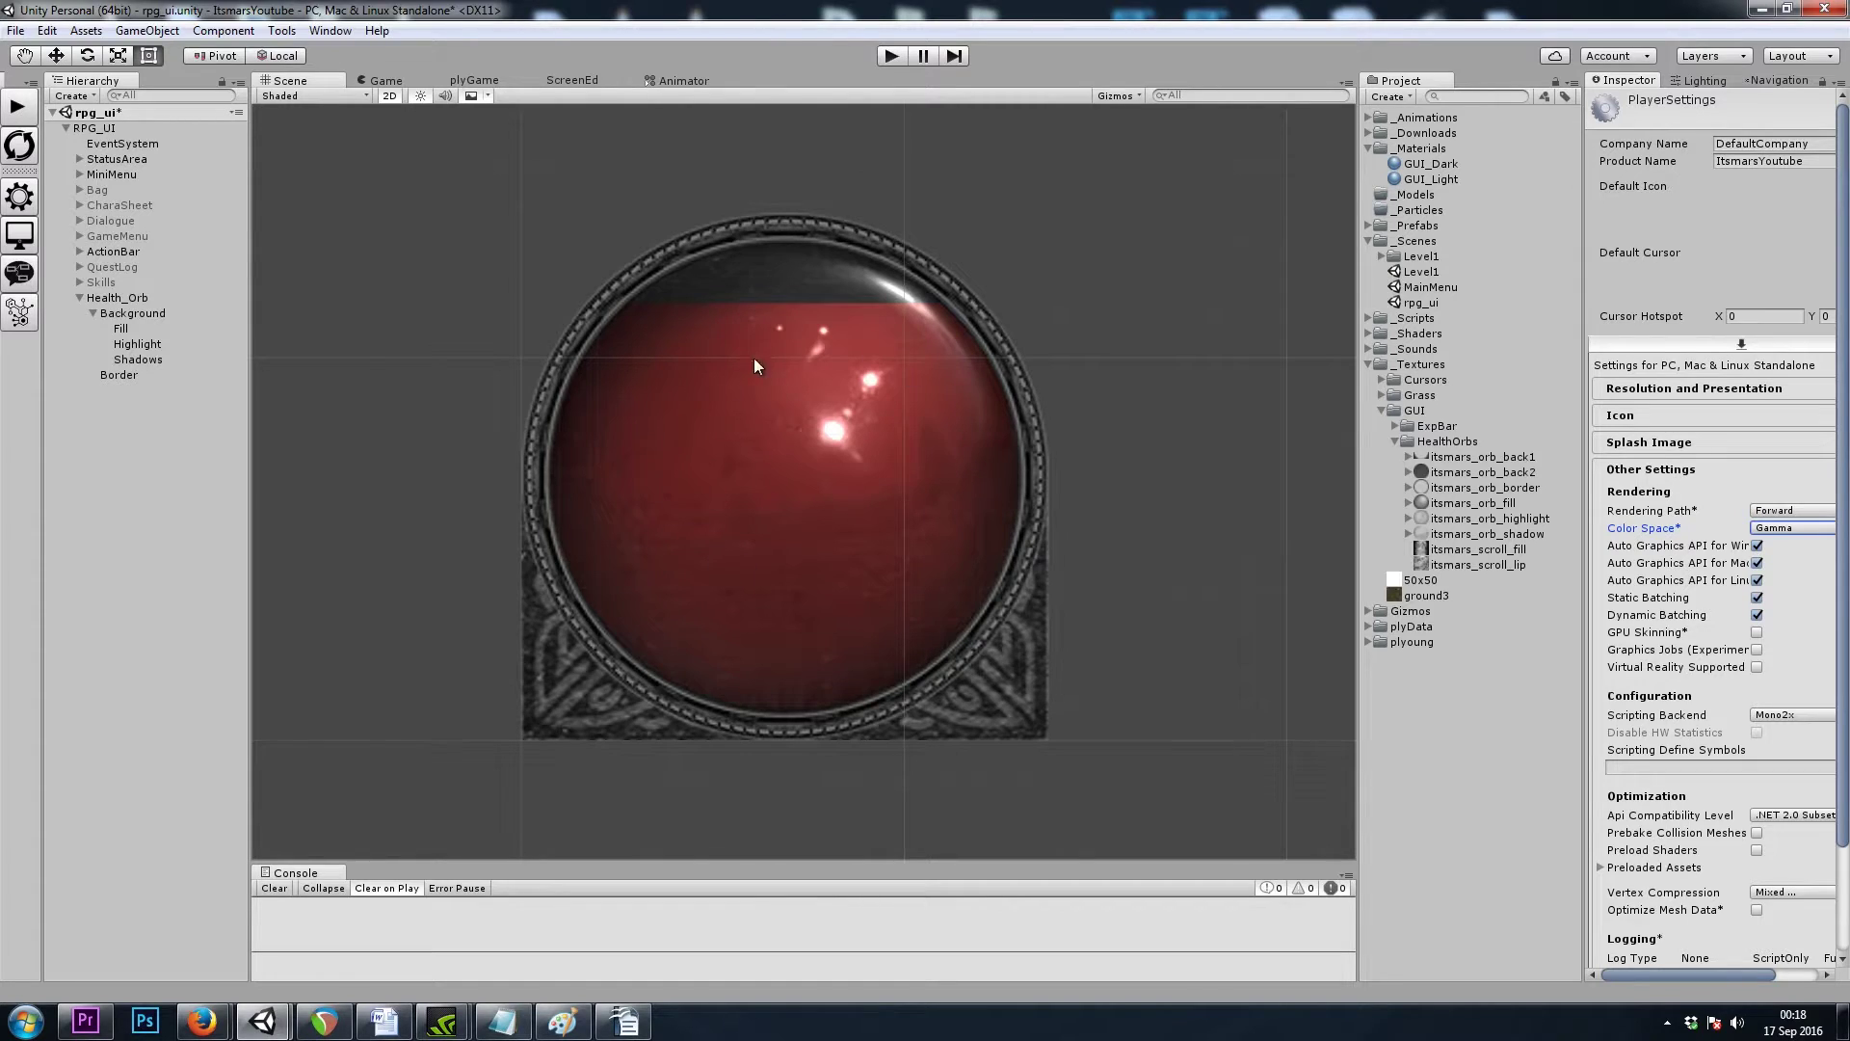
{"action": "scroll", "coordinate": [719, 436], "scroll_direction": "down", "scroll_amount": 2}
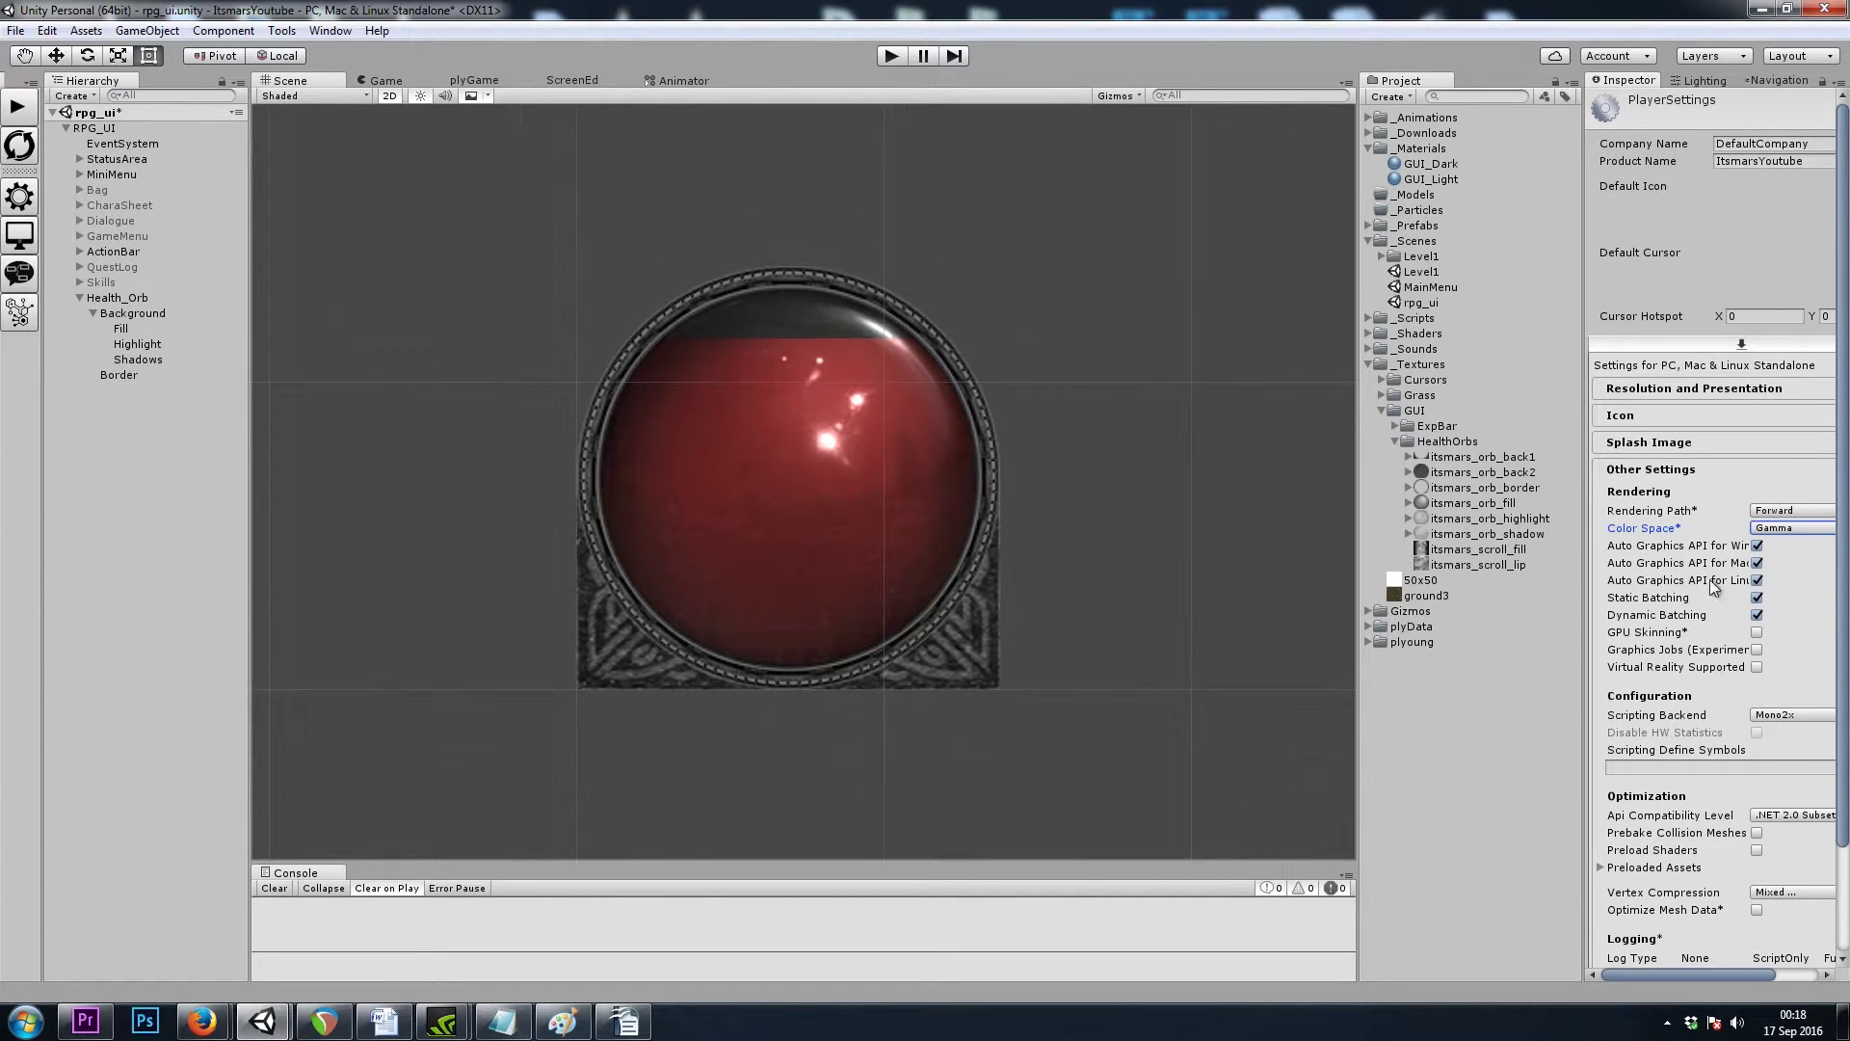
{"action": "left_click", "coordinate": [1763, 528]}
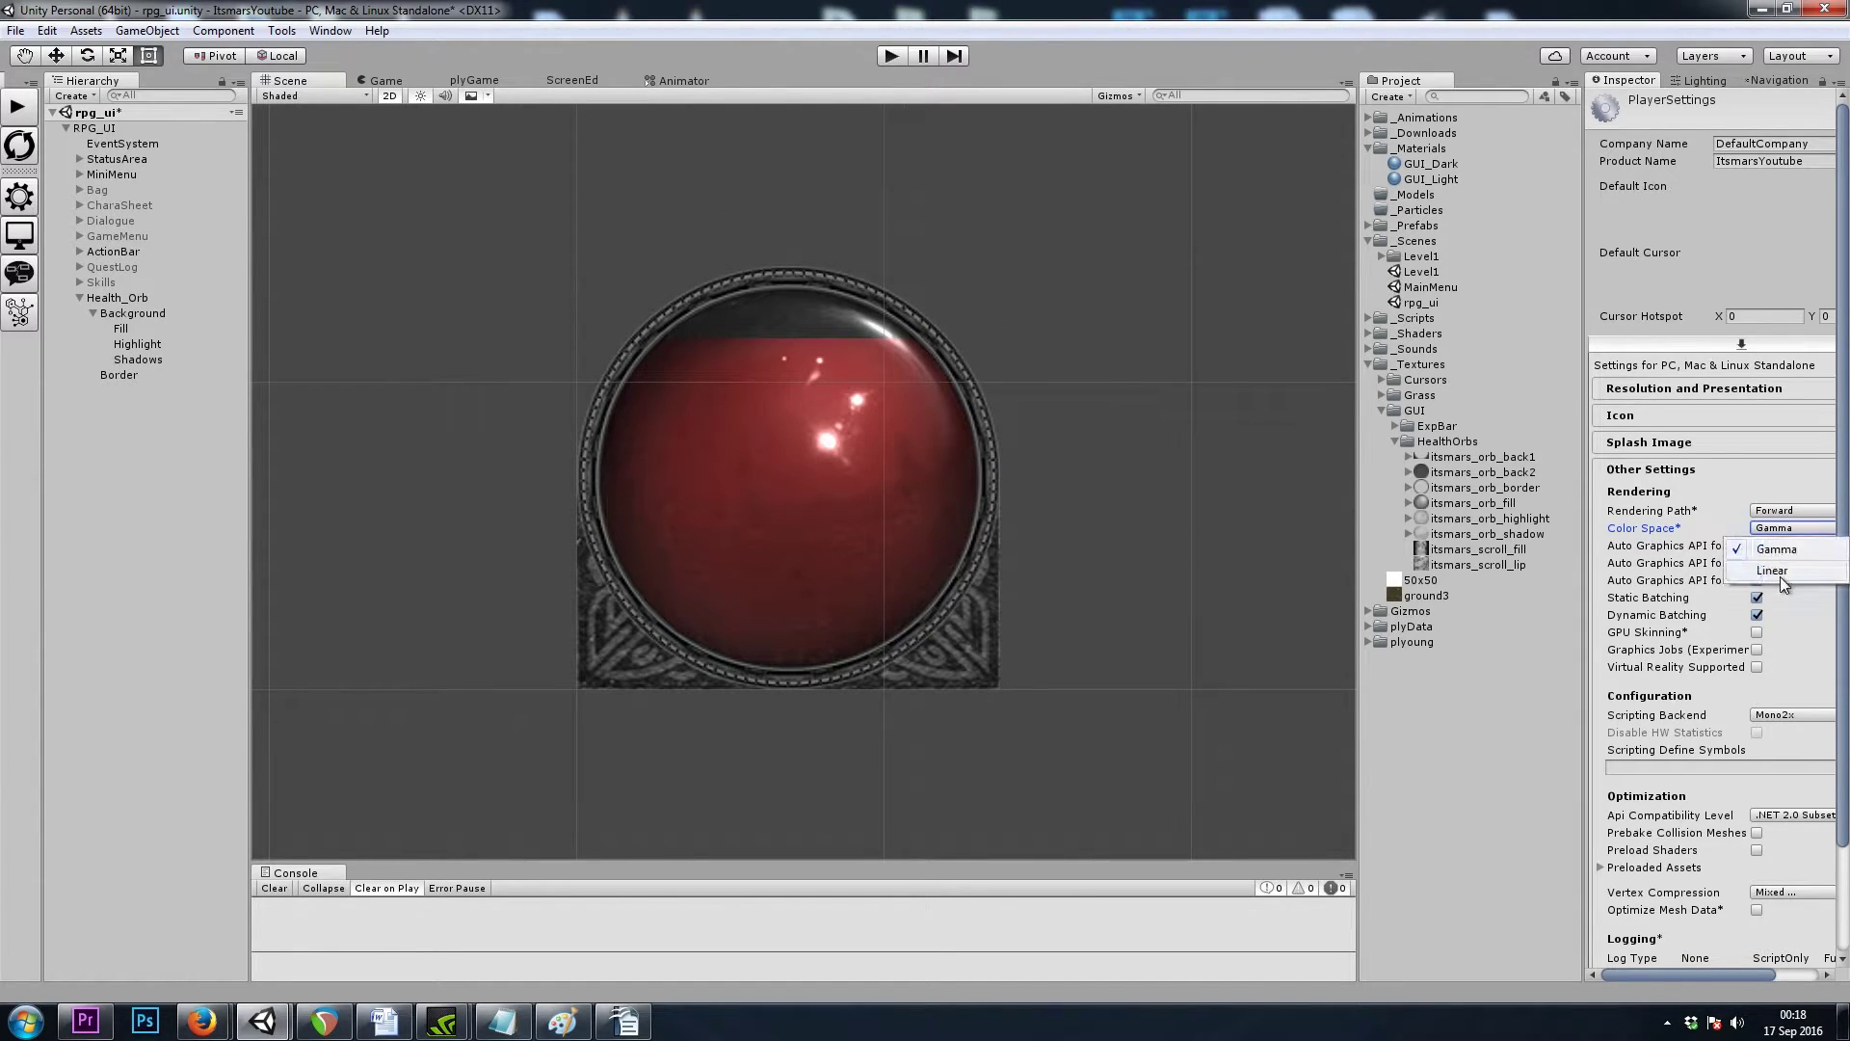
{"action": "left_click", "coordinate": [1779, 570]}
{"action": "scroll", "coordinate": [893, 425], "scroll_direction": "up", "scroll_amount": 2}
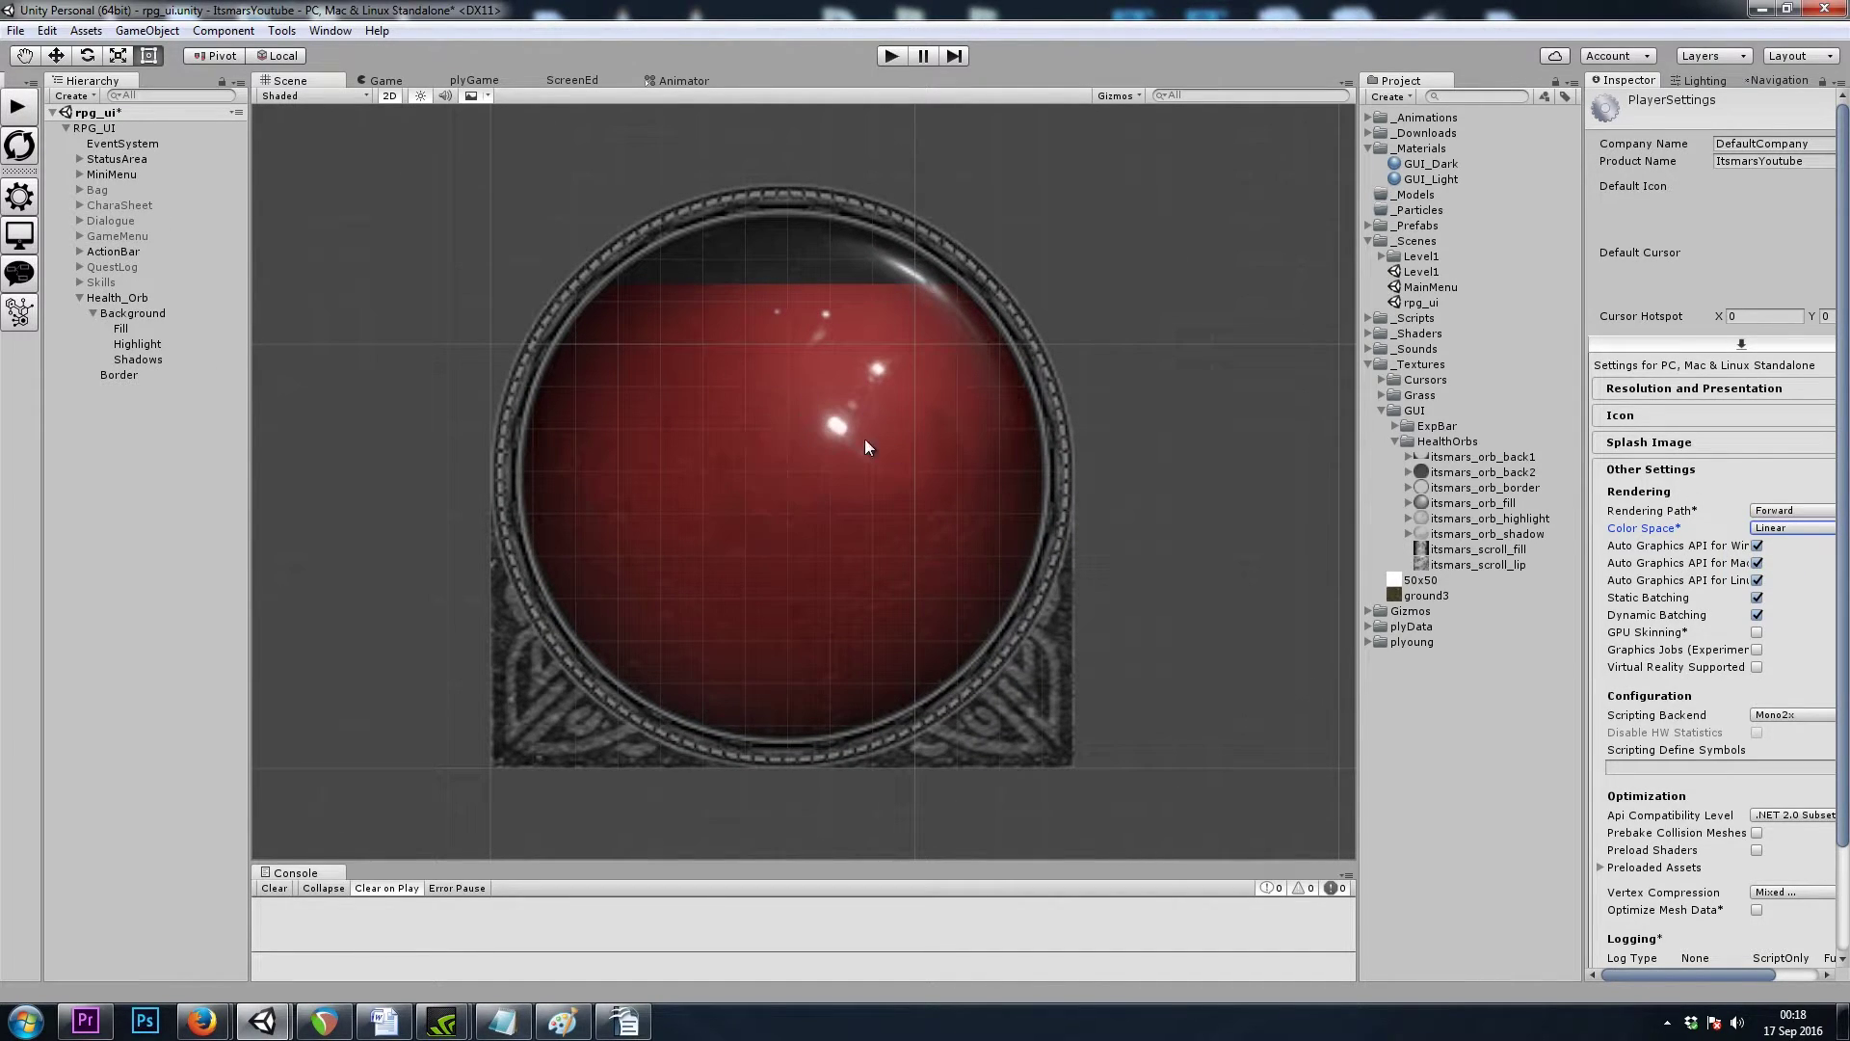
Step: Move Highlight below Shadows and duplicate it into Highlight (1) and Highlight (2)
{"action": "left_click", "coordinate": [143, 359]}
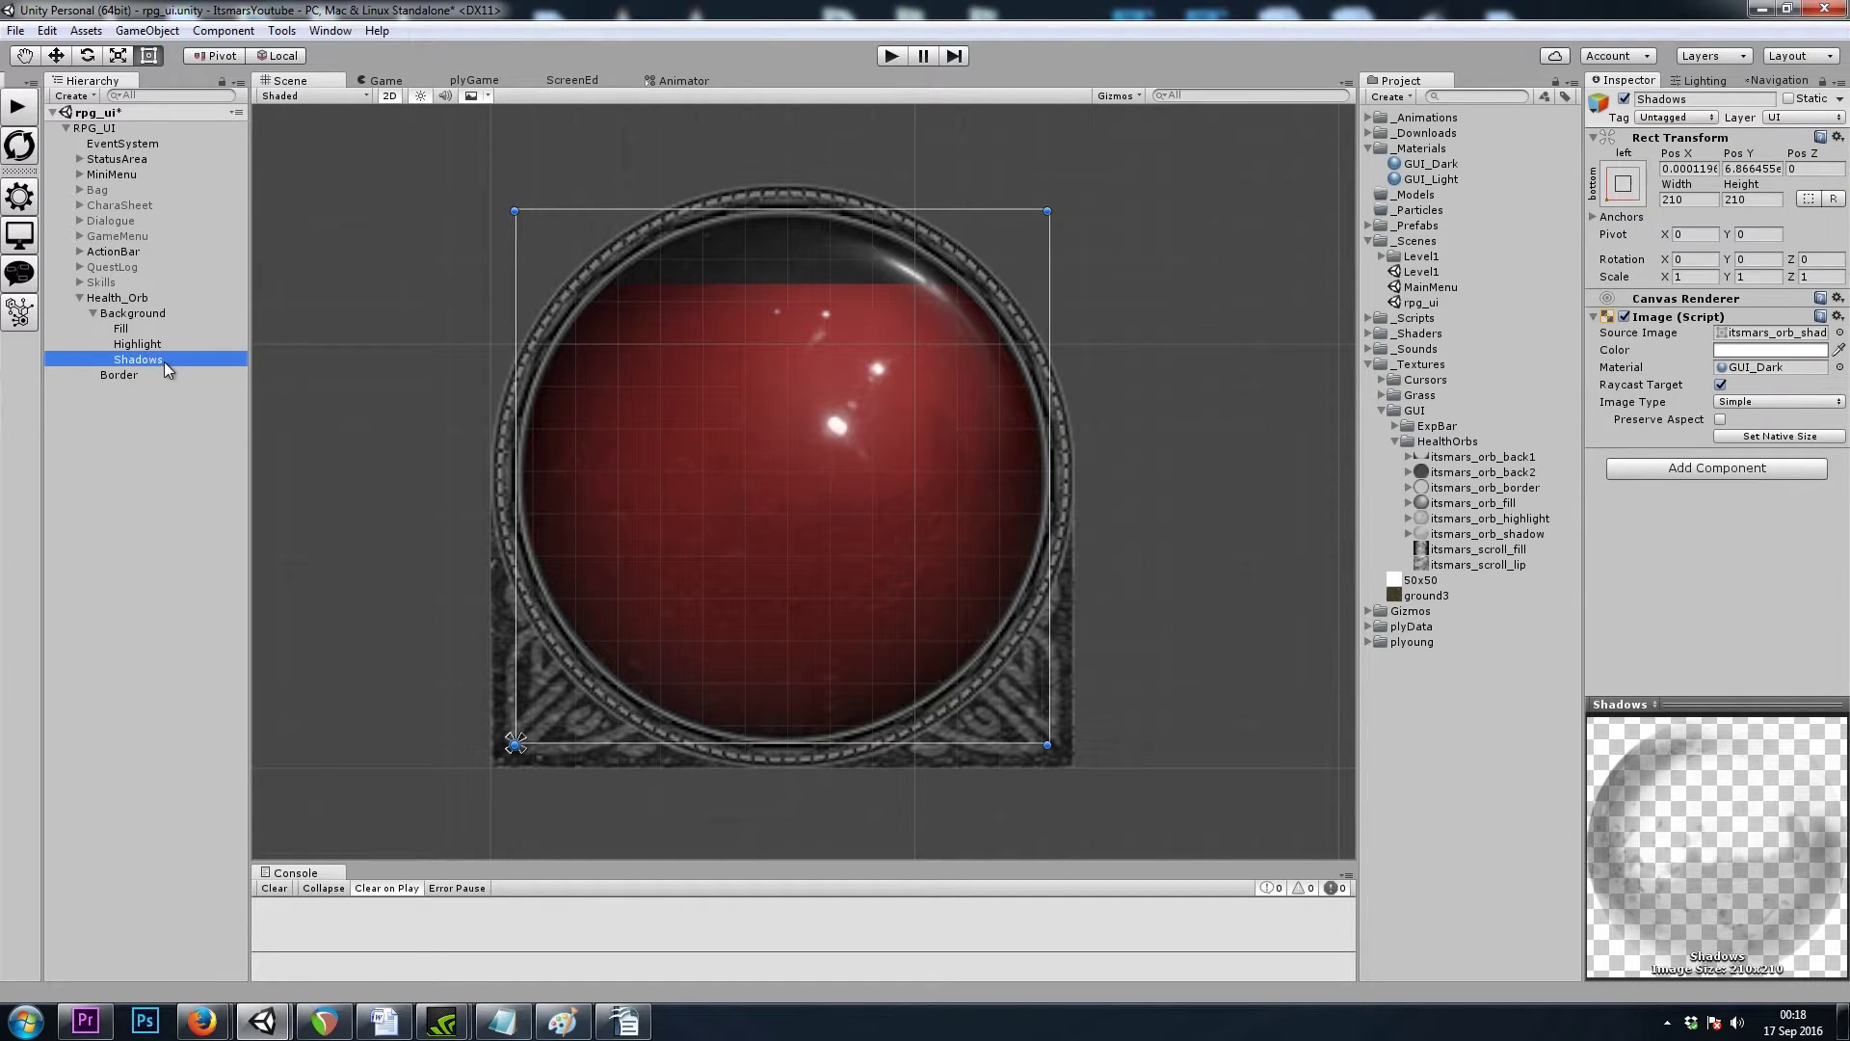
{"action": "key", "text": "ctrl+d"}
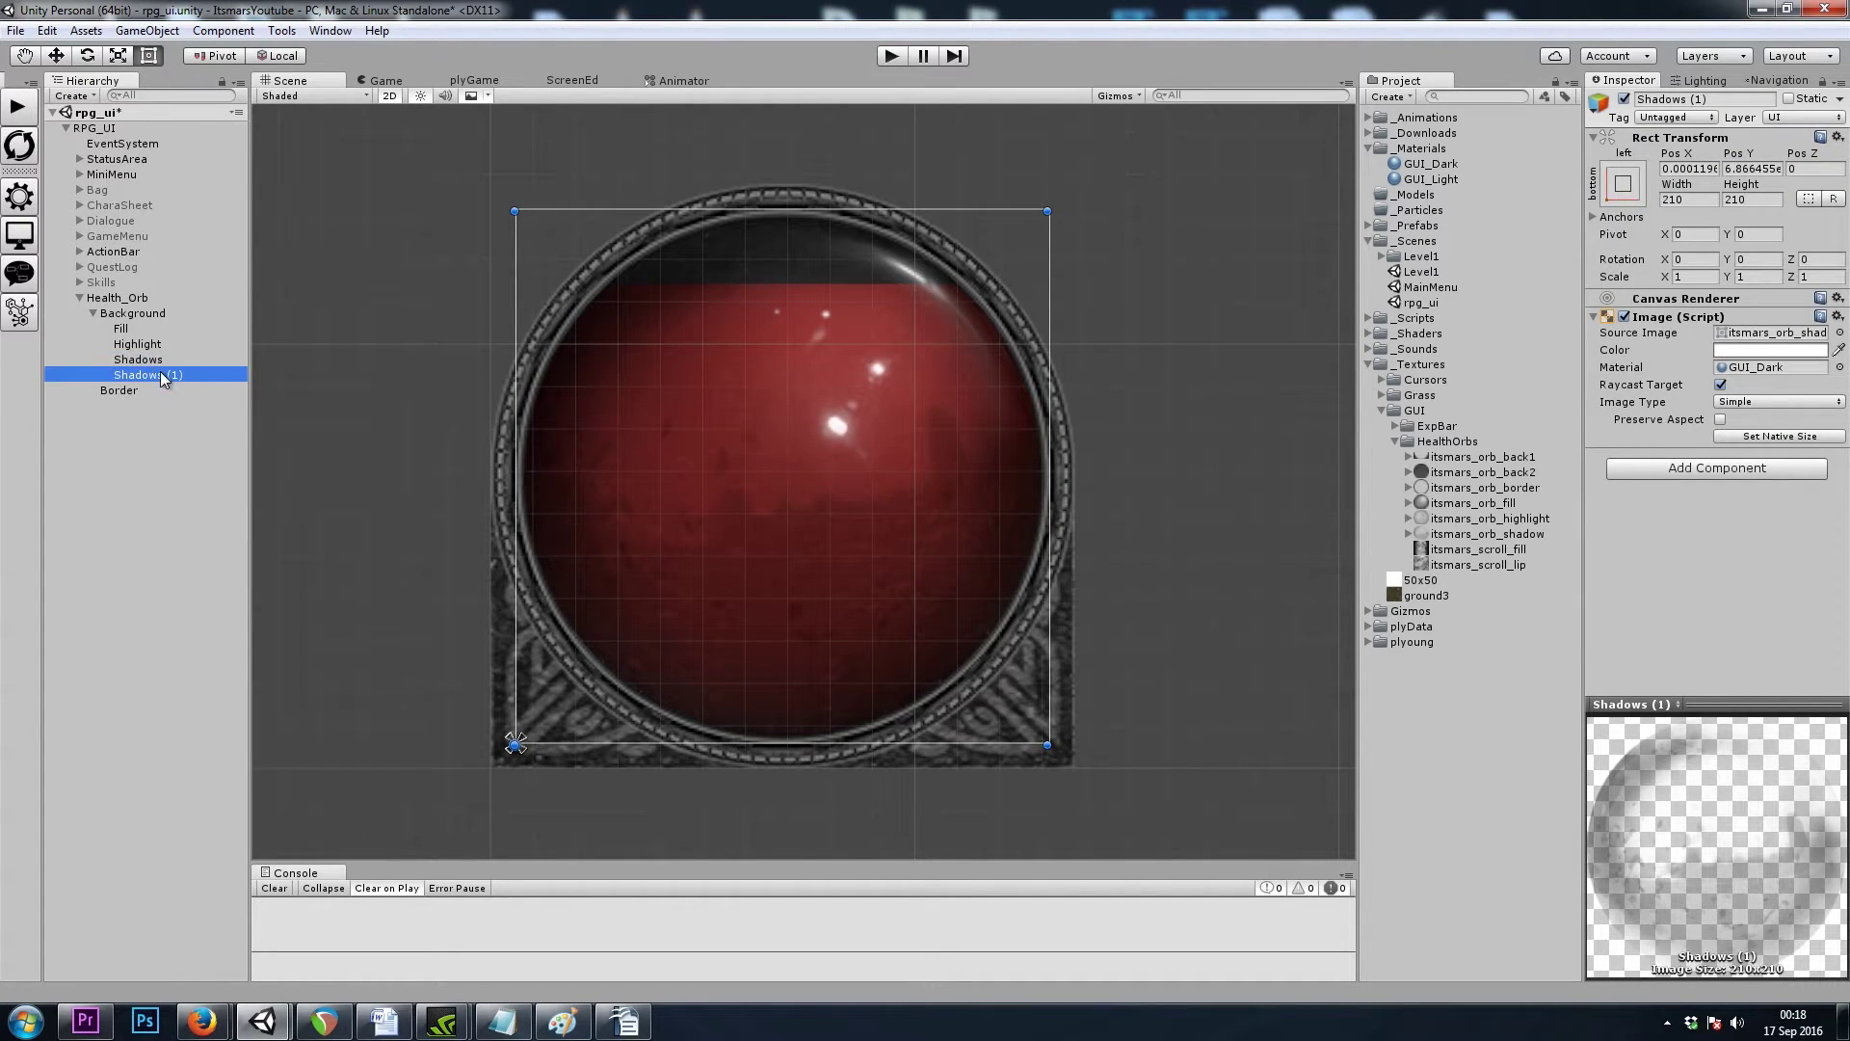
{"action": "key", "text": "ctrl+z"}
{"action": "left_click", "coordinate": [154, 344]}
{"action": "left_click_drag", "start_coordinate": [155, 344], "coordinate": [156, 371]}
{"action": "key", "text": "ctrl+d"}
{"action": "key", "text": "ctrl+d"}
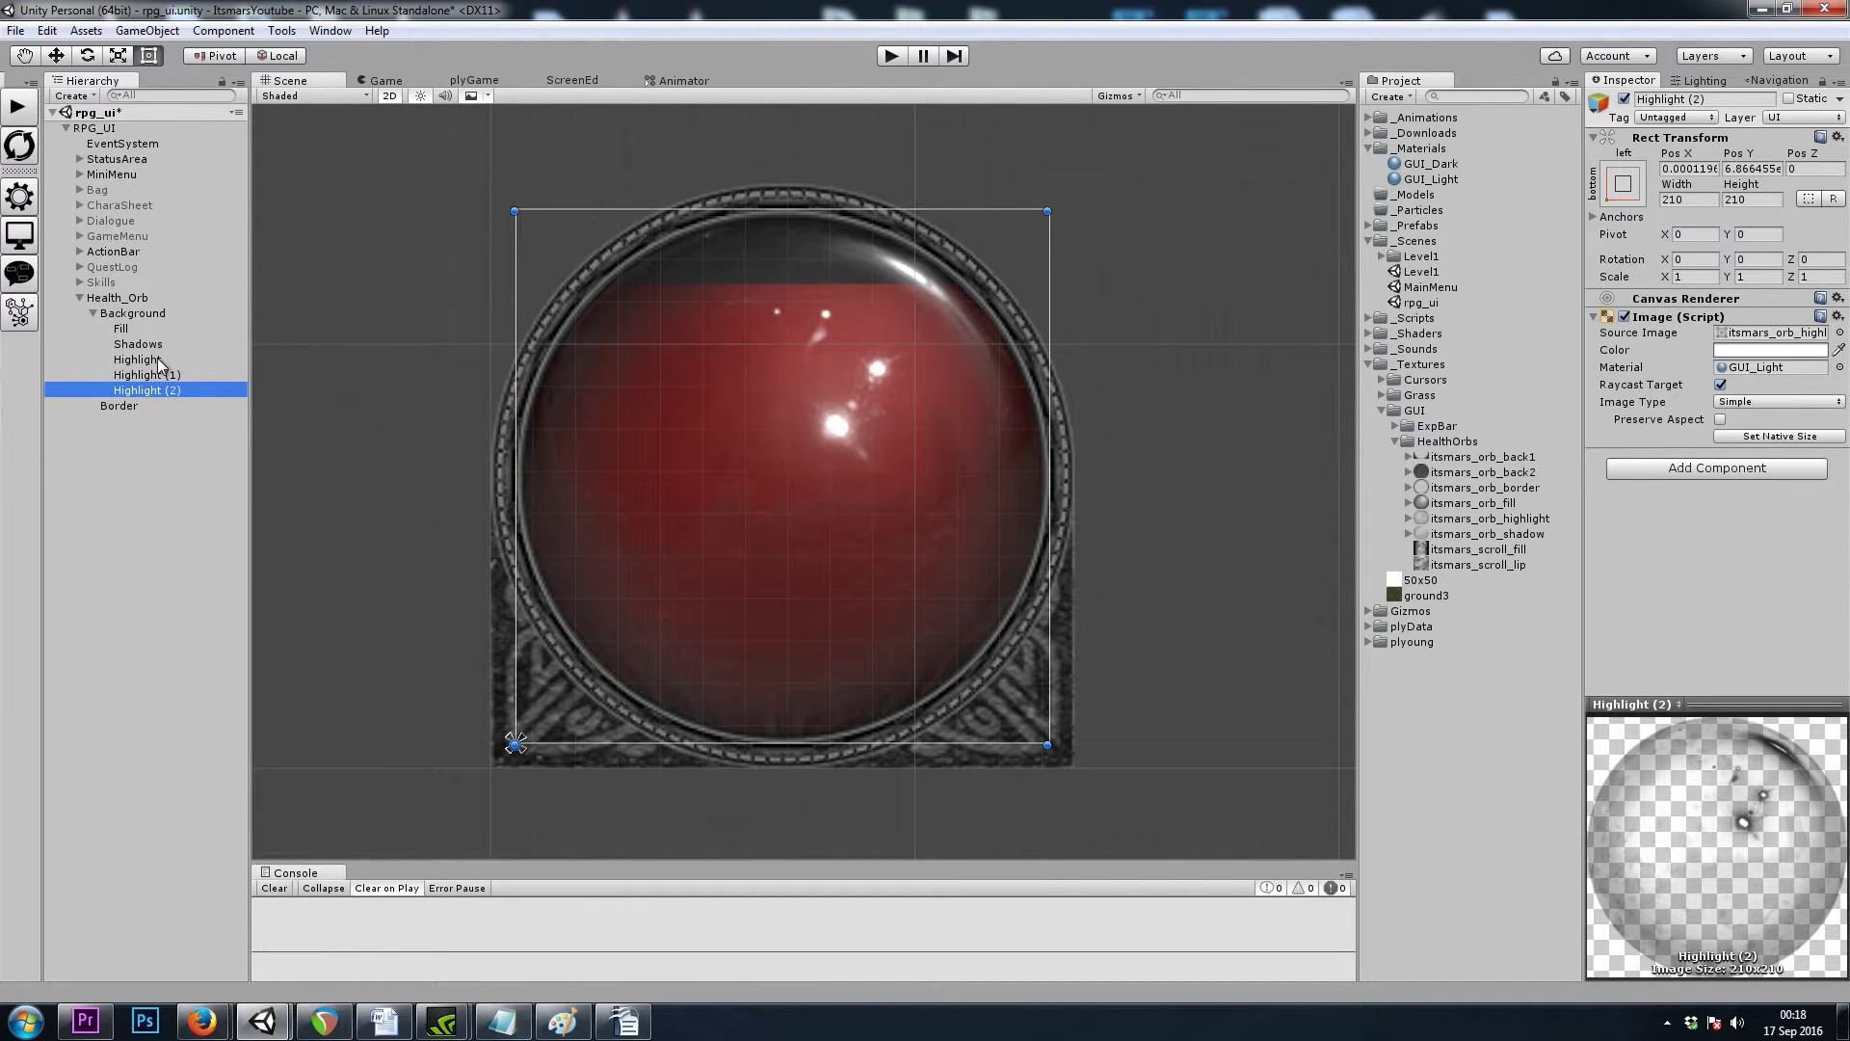
{"action": "scroll", "coordinate": [610, 372], "scroll_direction": "down", "scroll_amount": 3}
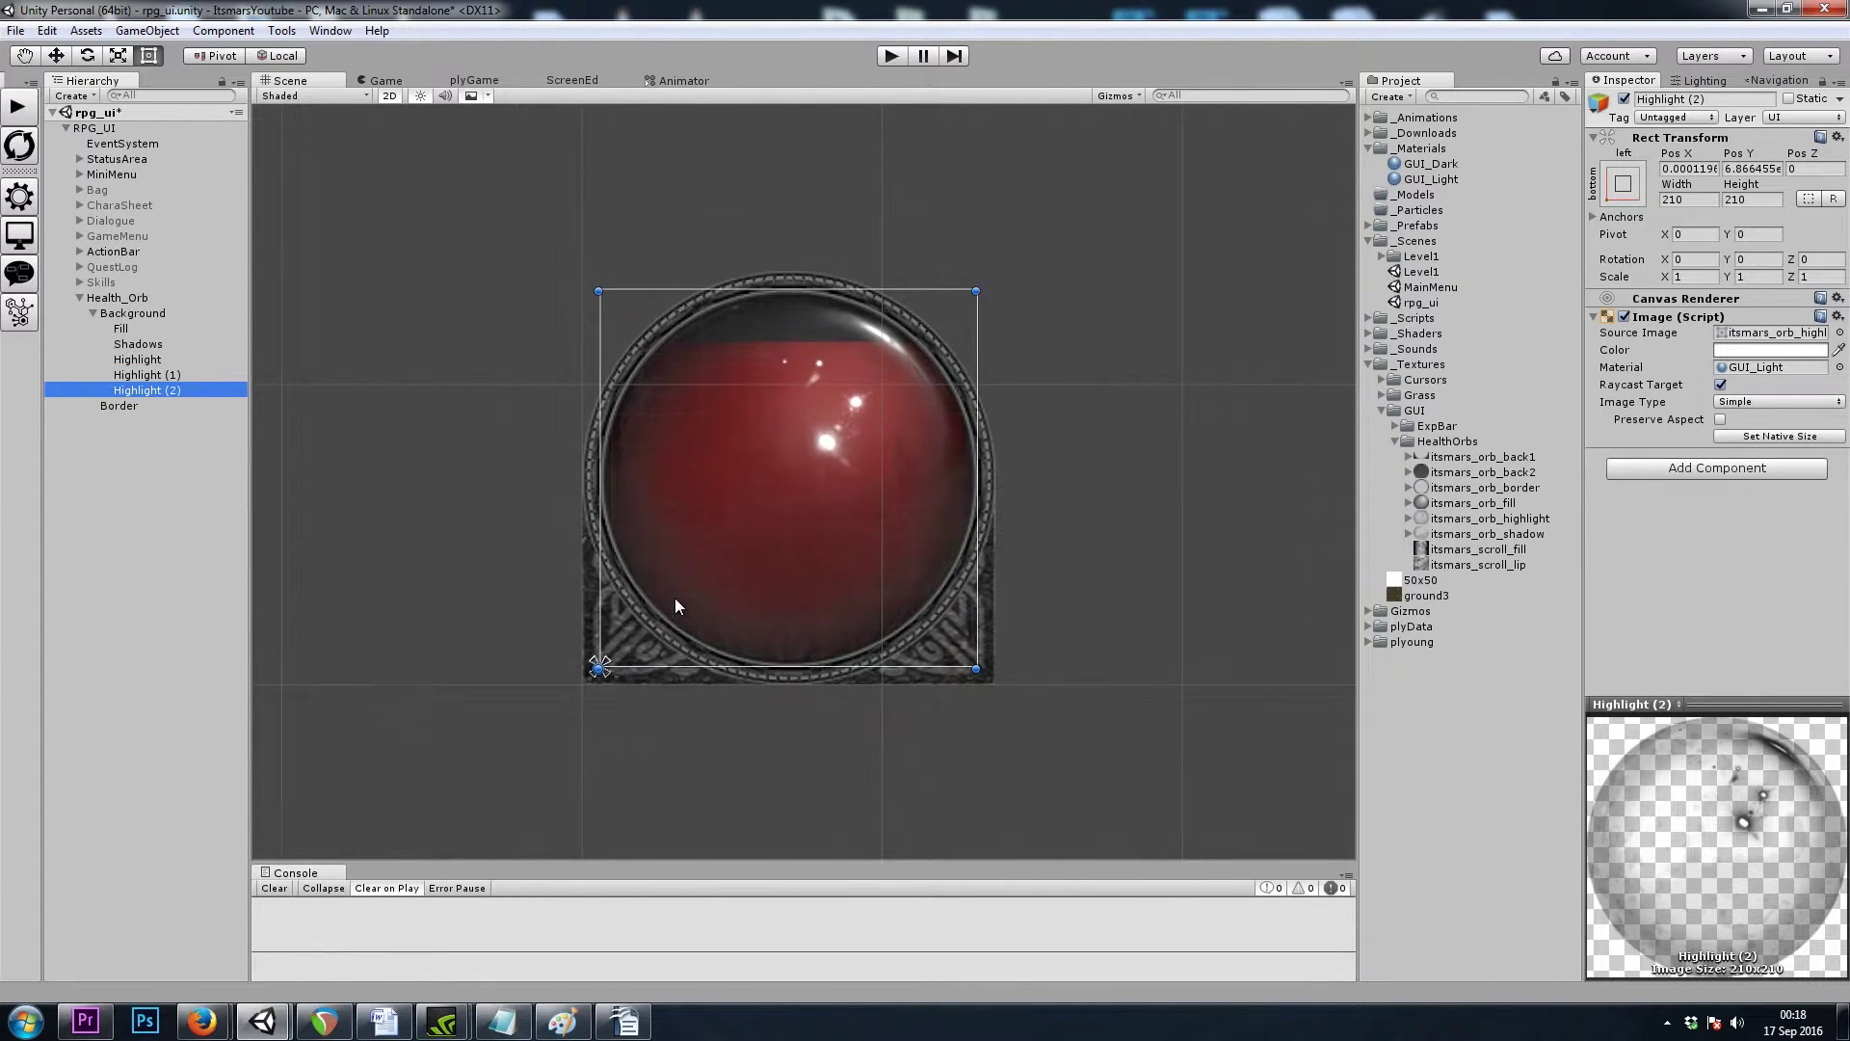
{"action": "scroll", "coordinate": [732, 511], "scroll_direction": "up", "scroll_amount": 1}
{"action": "scroll", "coordinate": [707, 443], "scroll_direction": "up", "scroll_amount": 1}
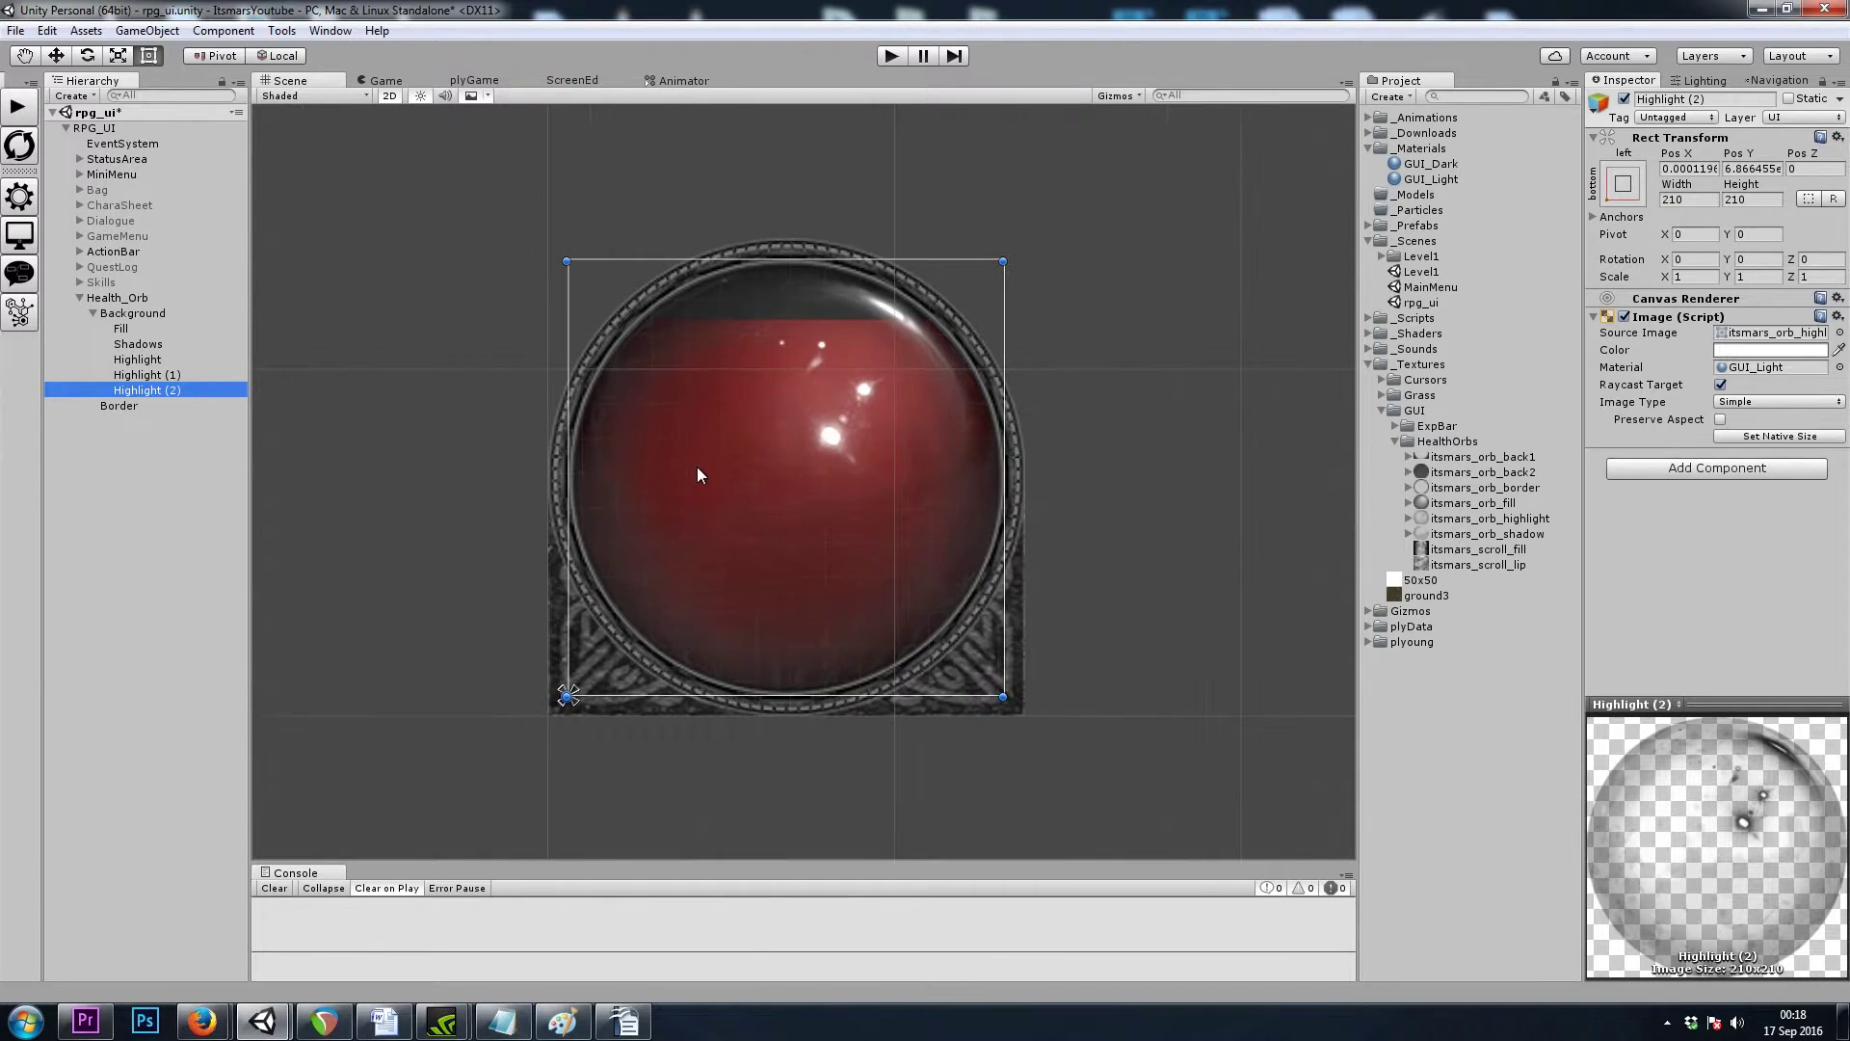
Step: Inspect the Shadows and Highlight layers and their GUI_Dark and GUI_Light materials
{"action": "left_click", "coordinate": [145, 345]}
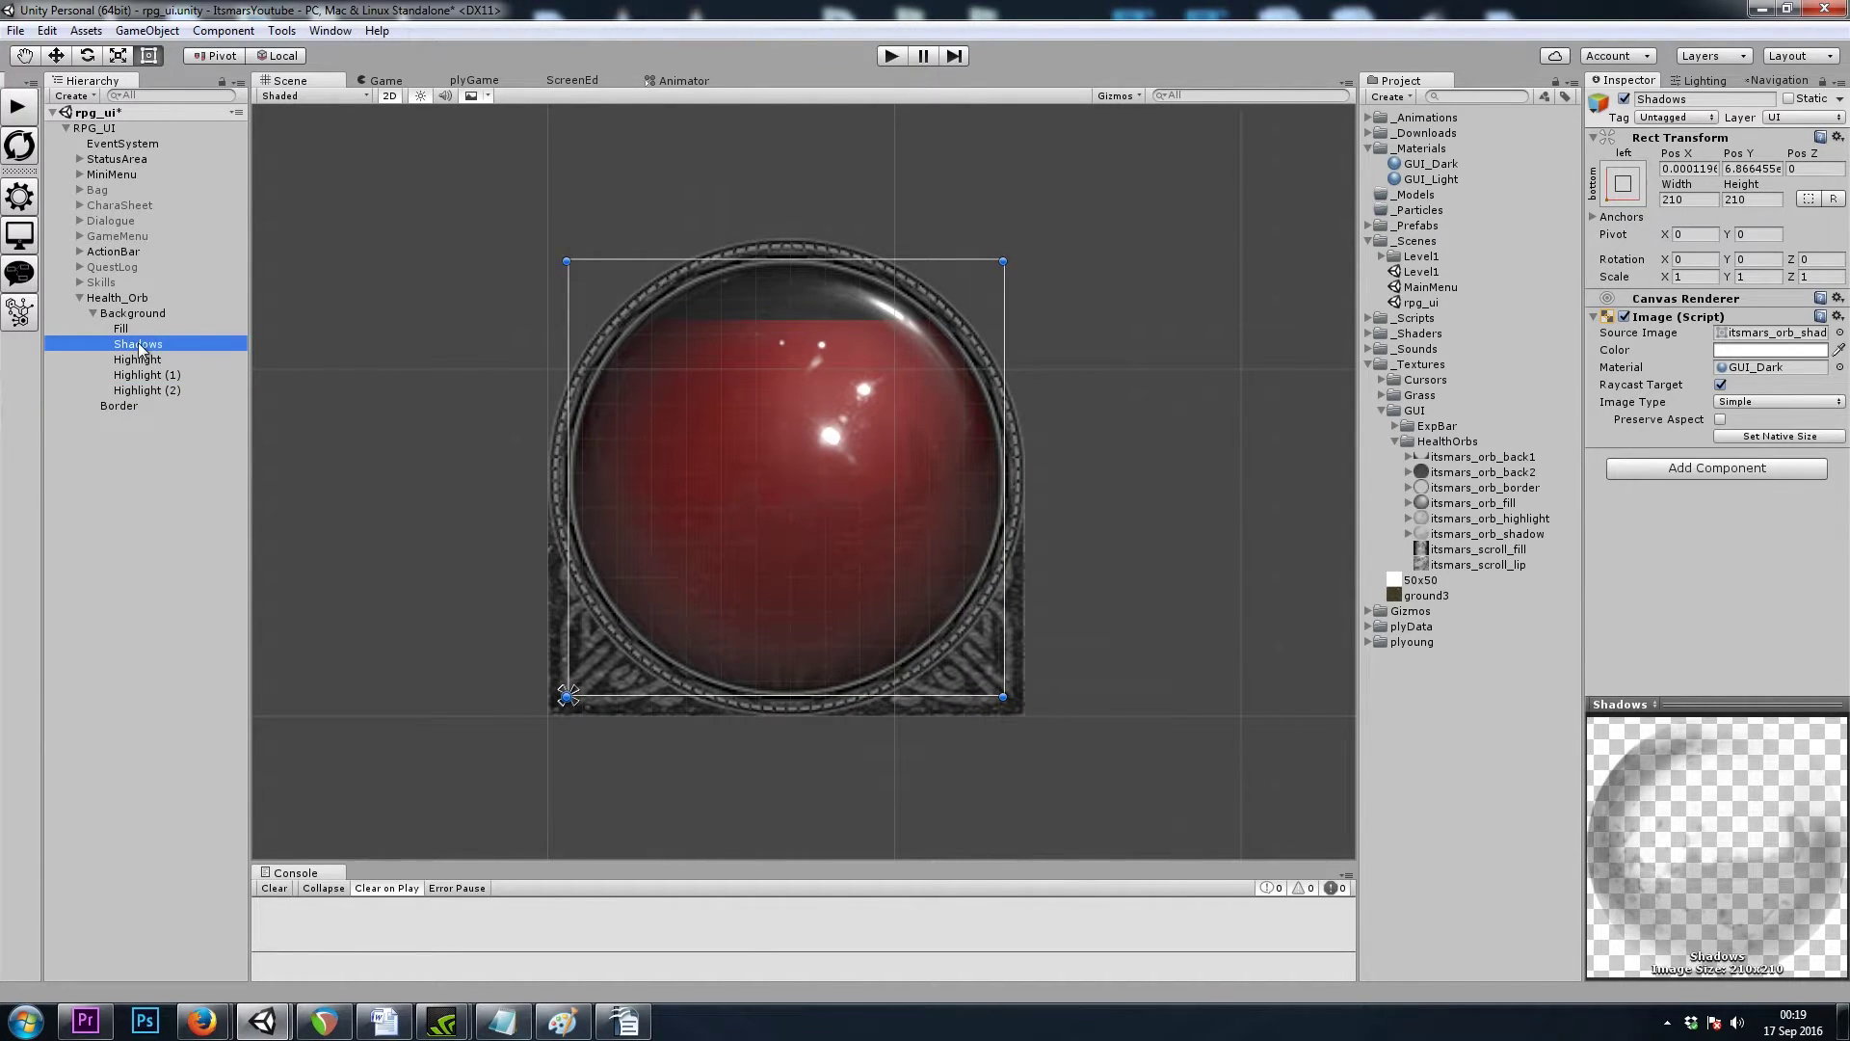
{"action": "left_click", "coordinate": [1756, 374]}
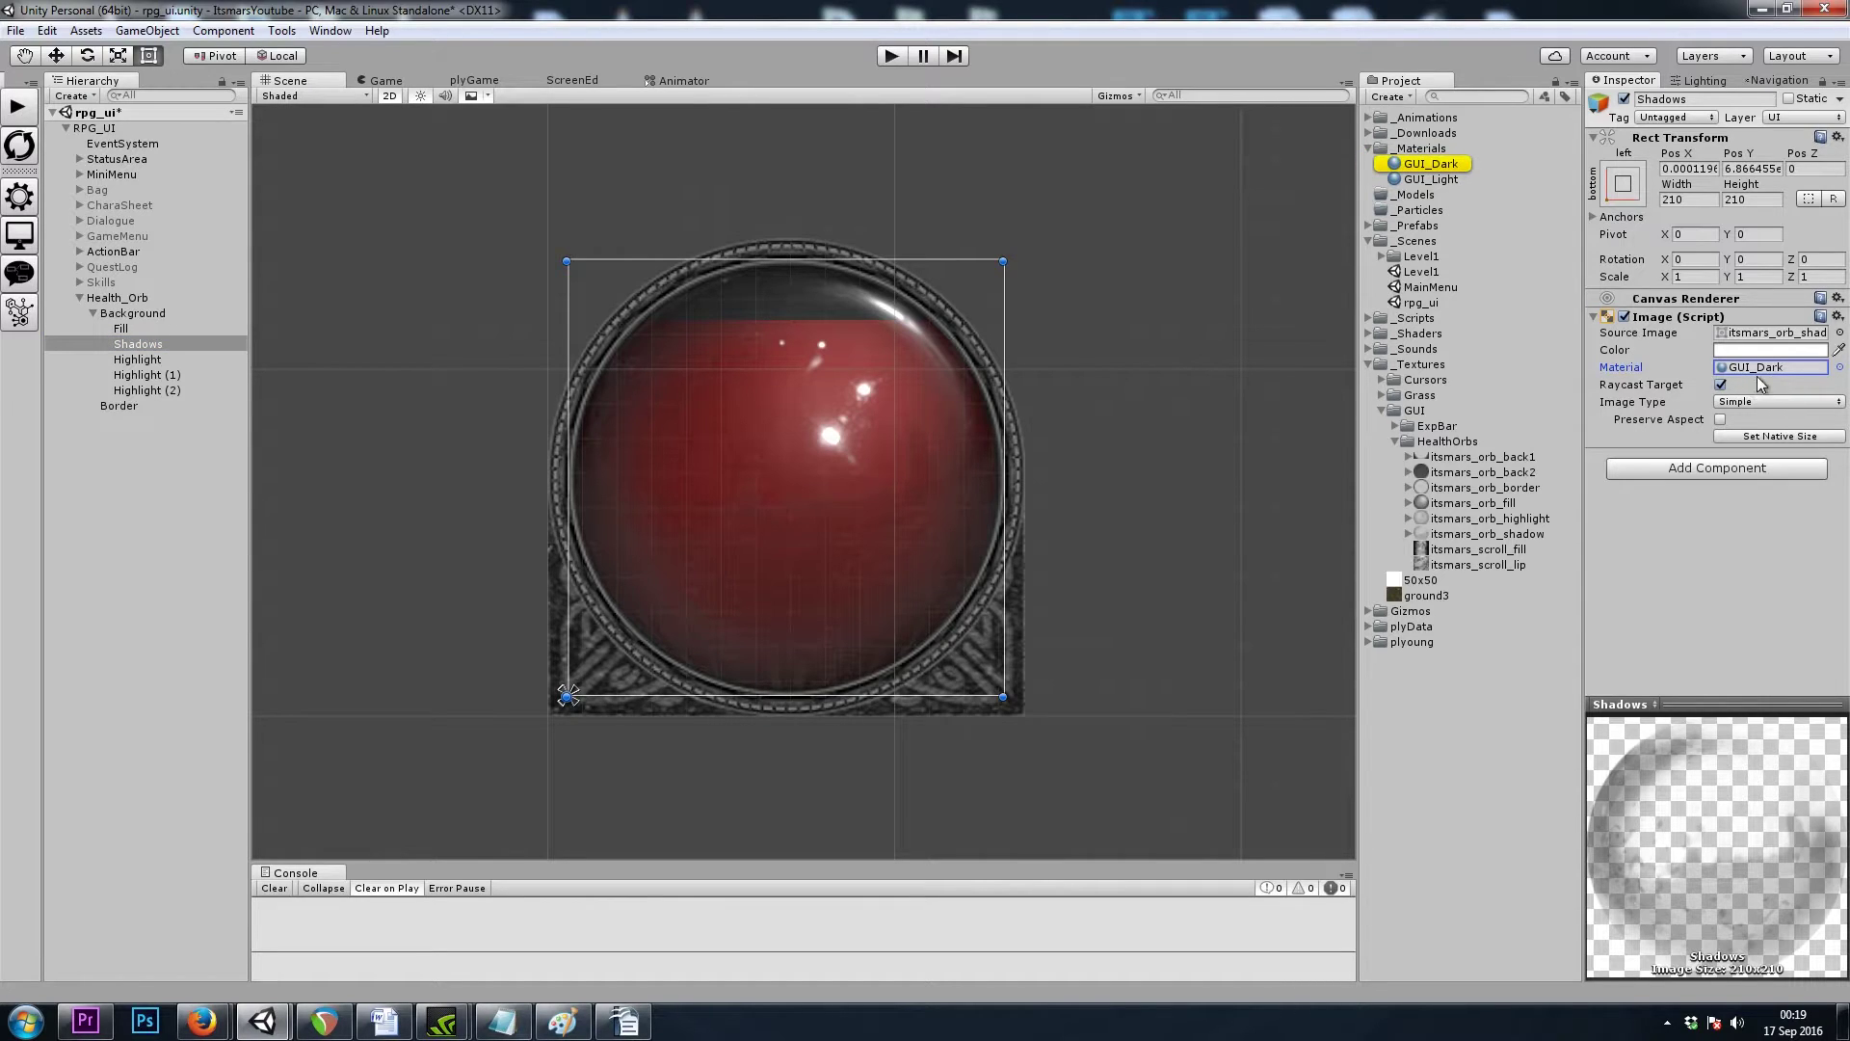
{"action": "left_click", "coordinate": [159, 359]}
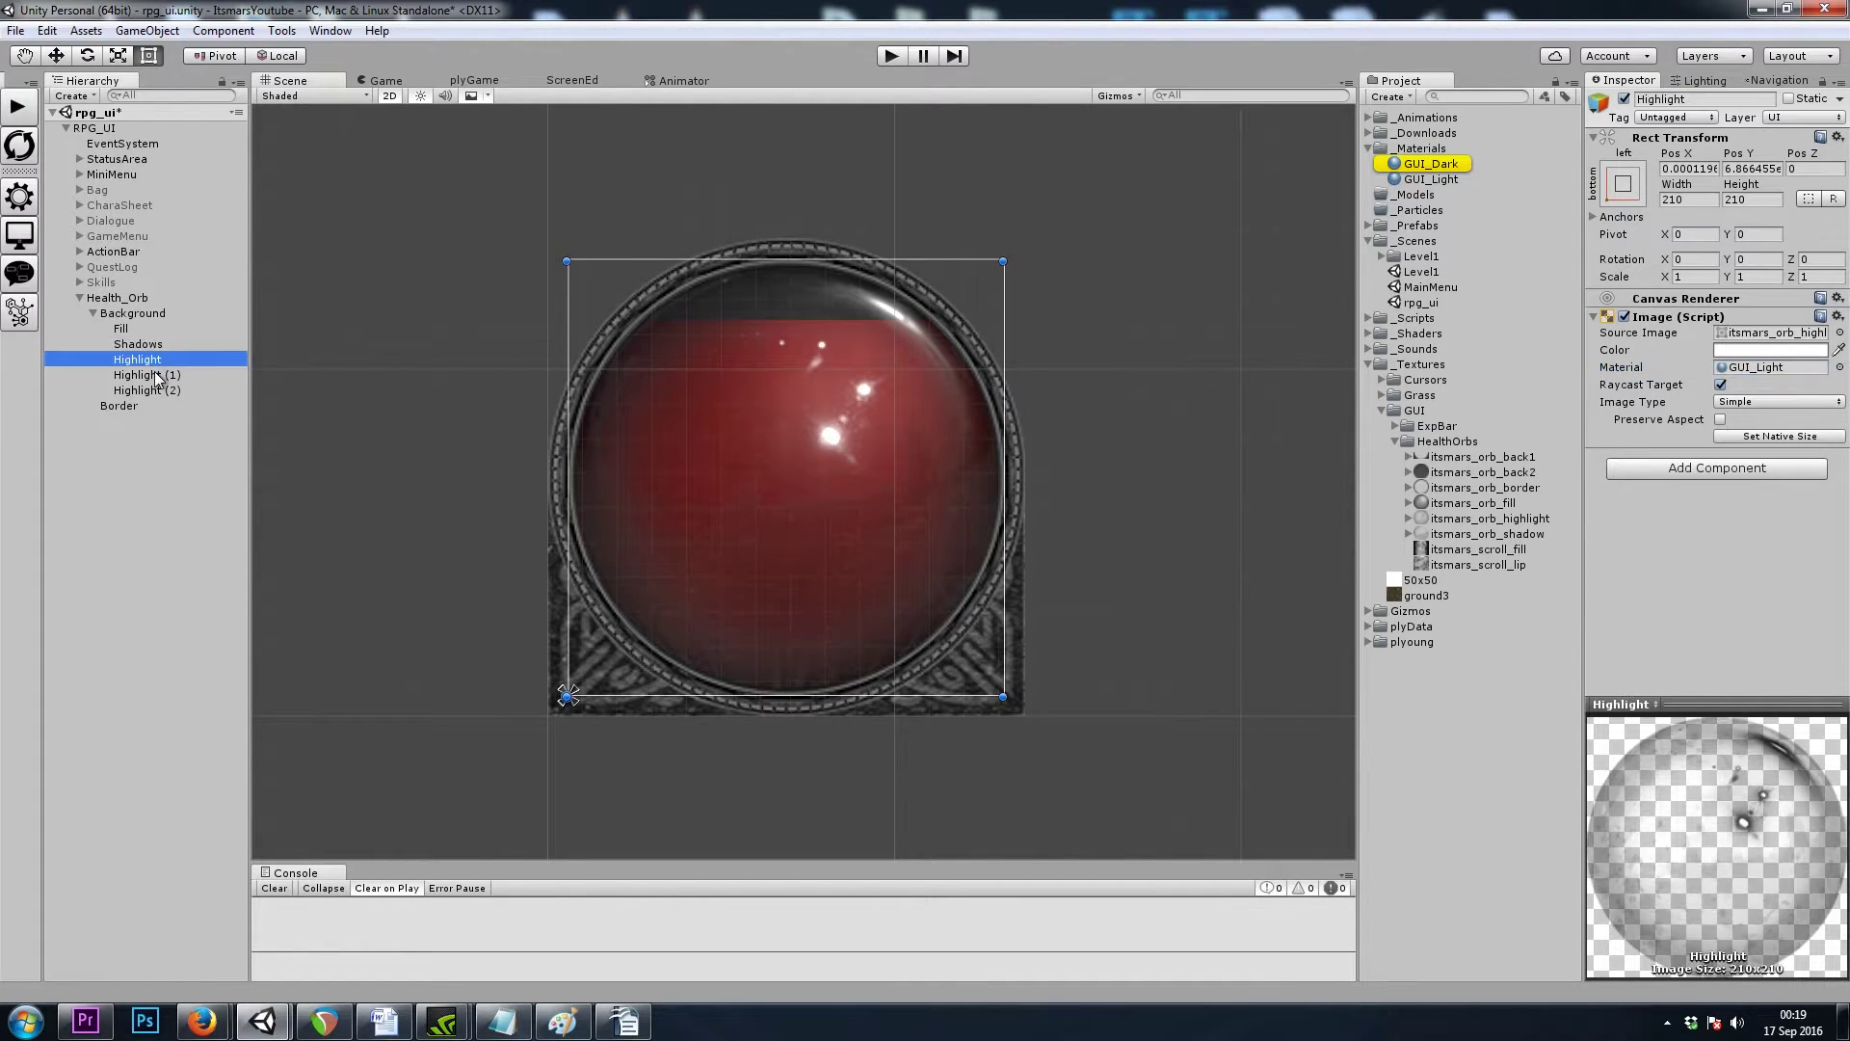
{"action": "left_click", "coordinate": [161, 374]}
{"action": "left_click", "coordinate": [154, 359]}
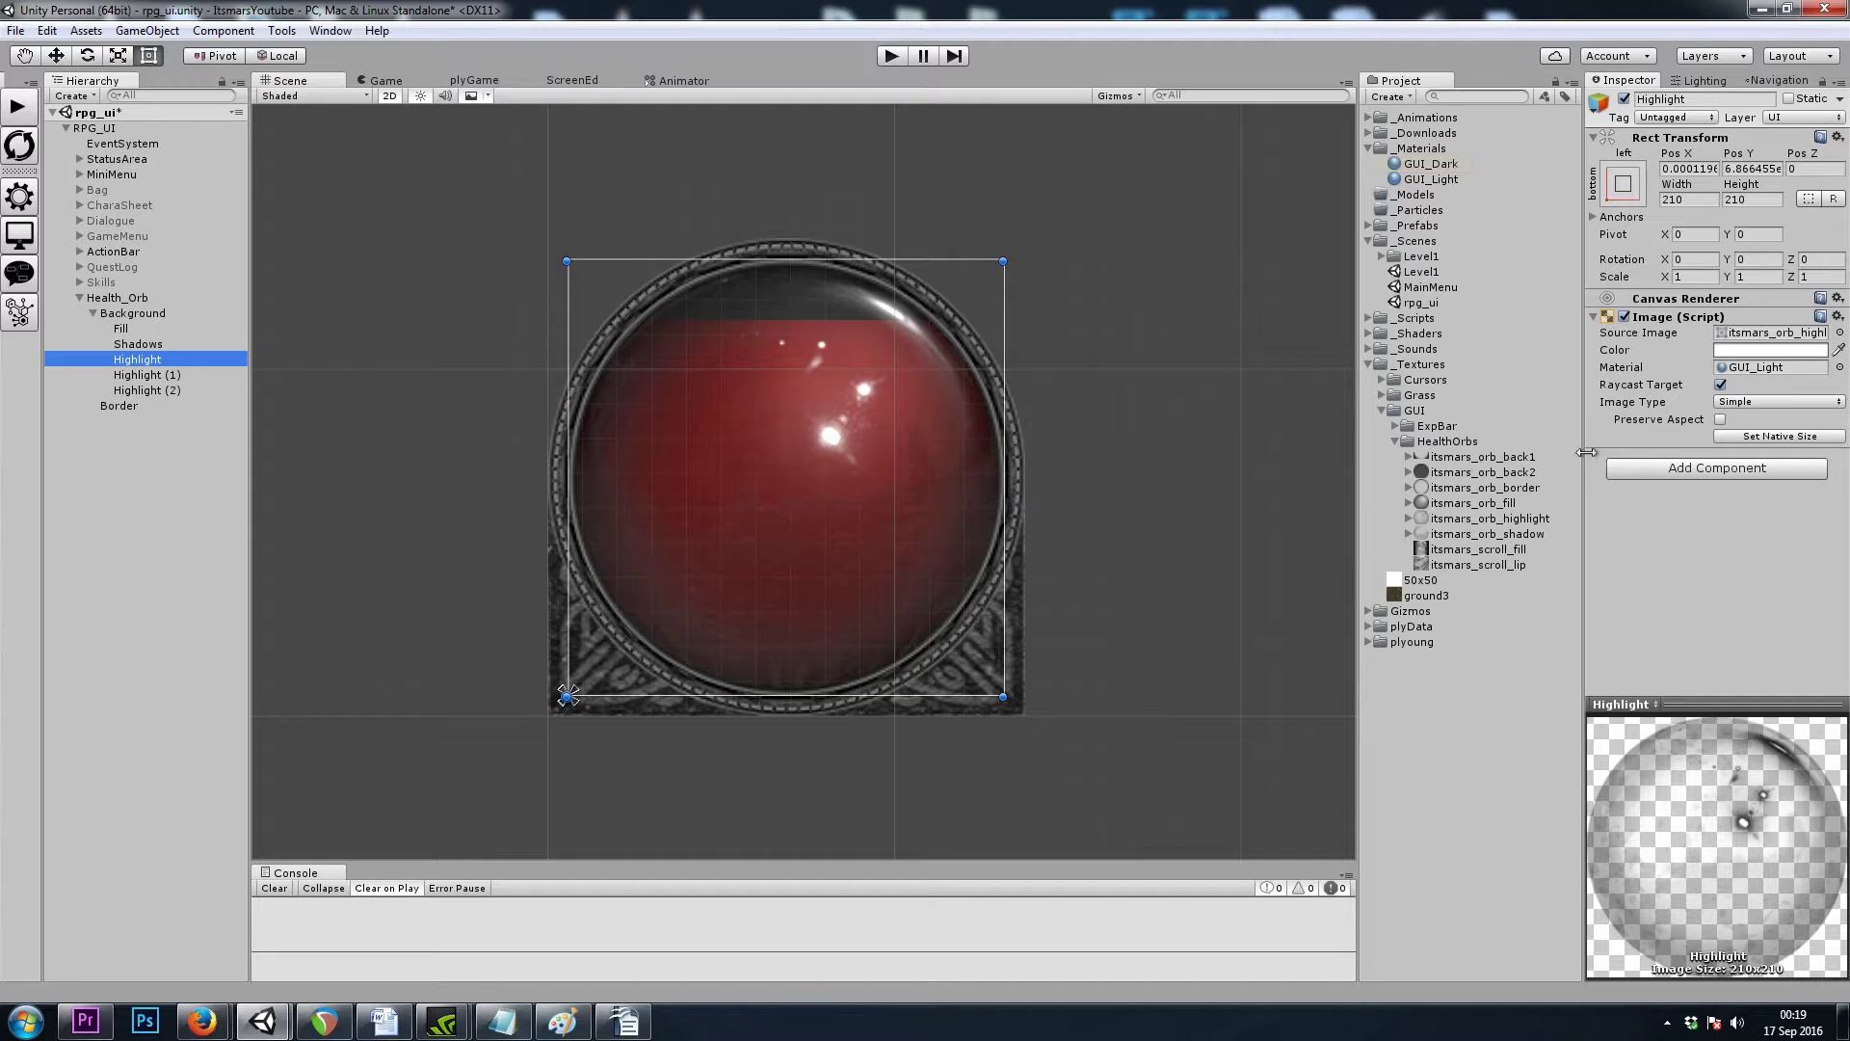
{"action": "left_click", "coordinate": [1771, 369]}
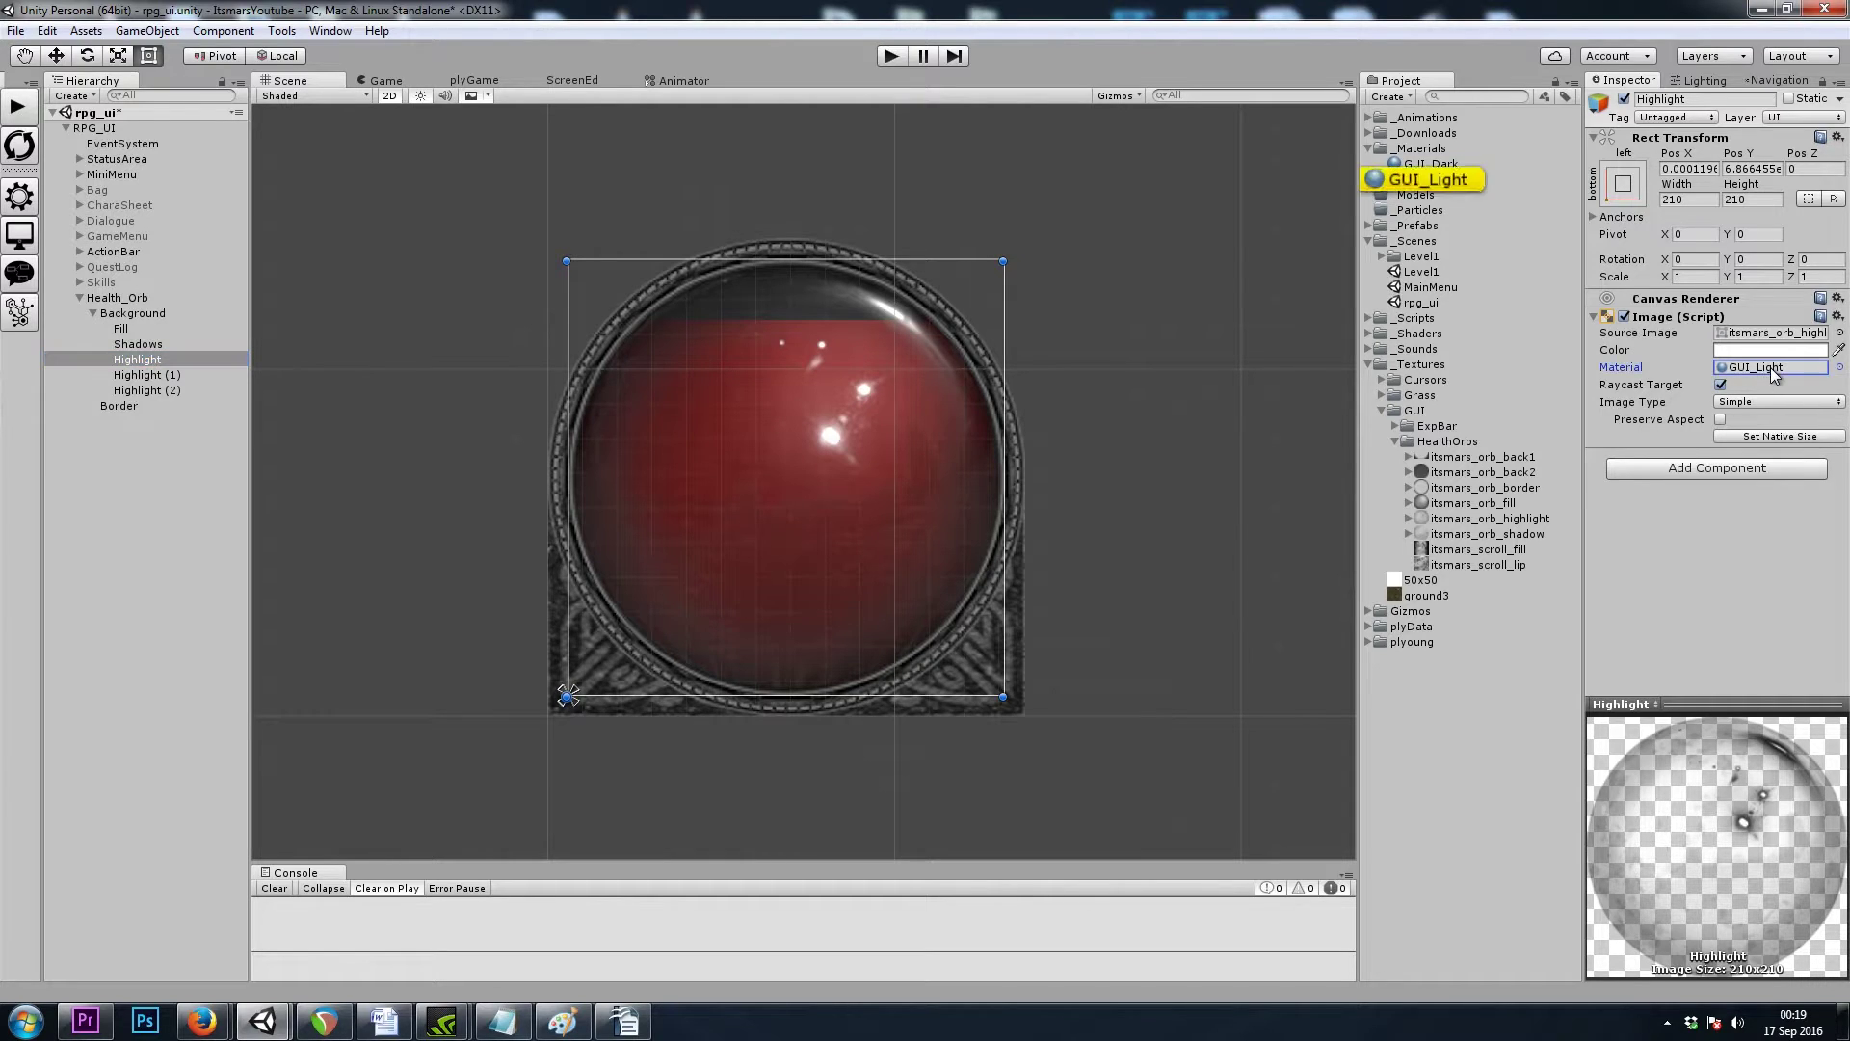
{"action": "left_click", "coordinate": [1436, 180]}
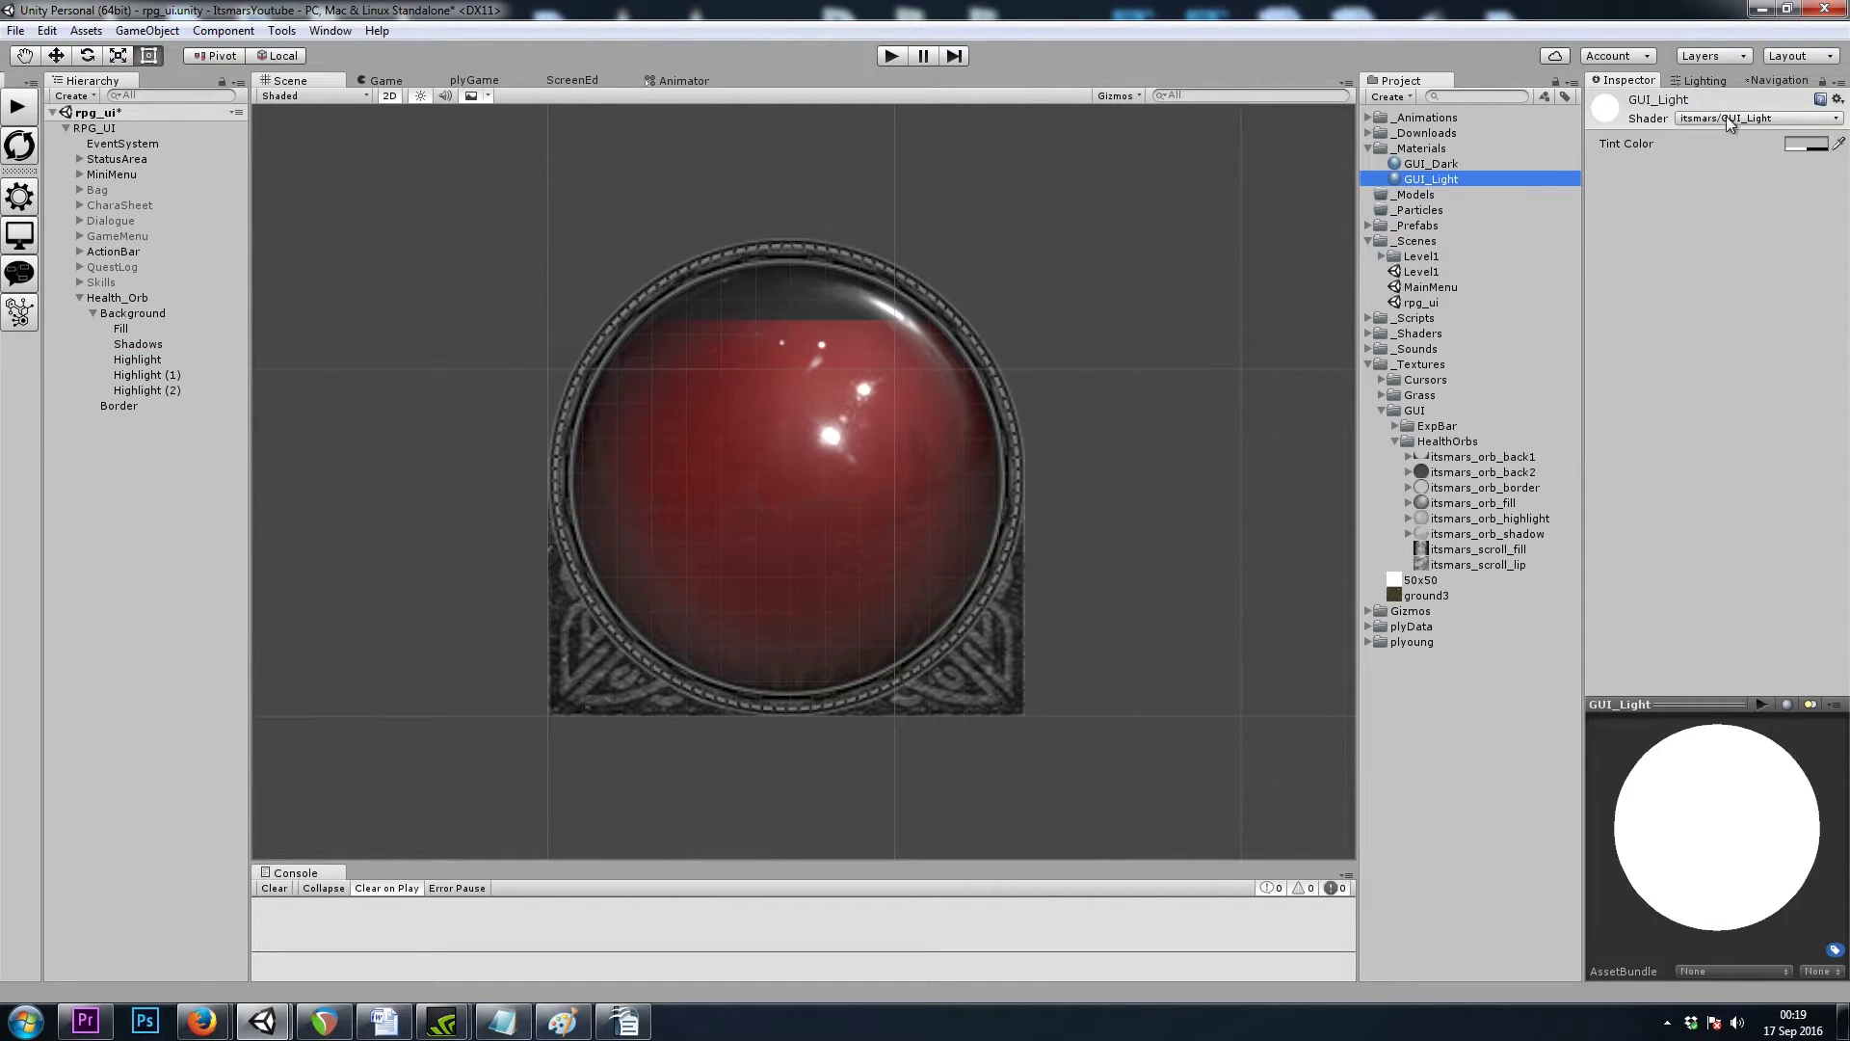
{"action": "left_click", "coordinate": [1445, 164]}
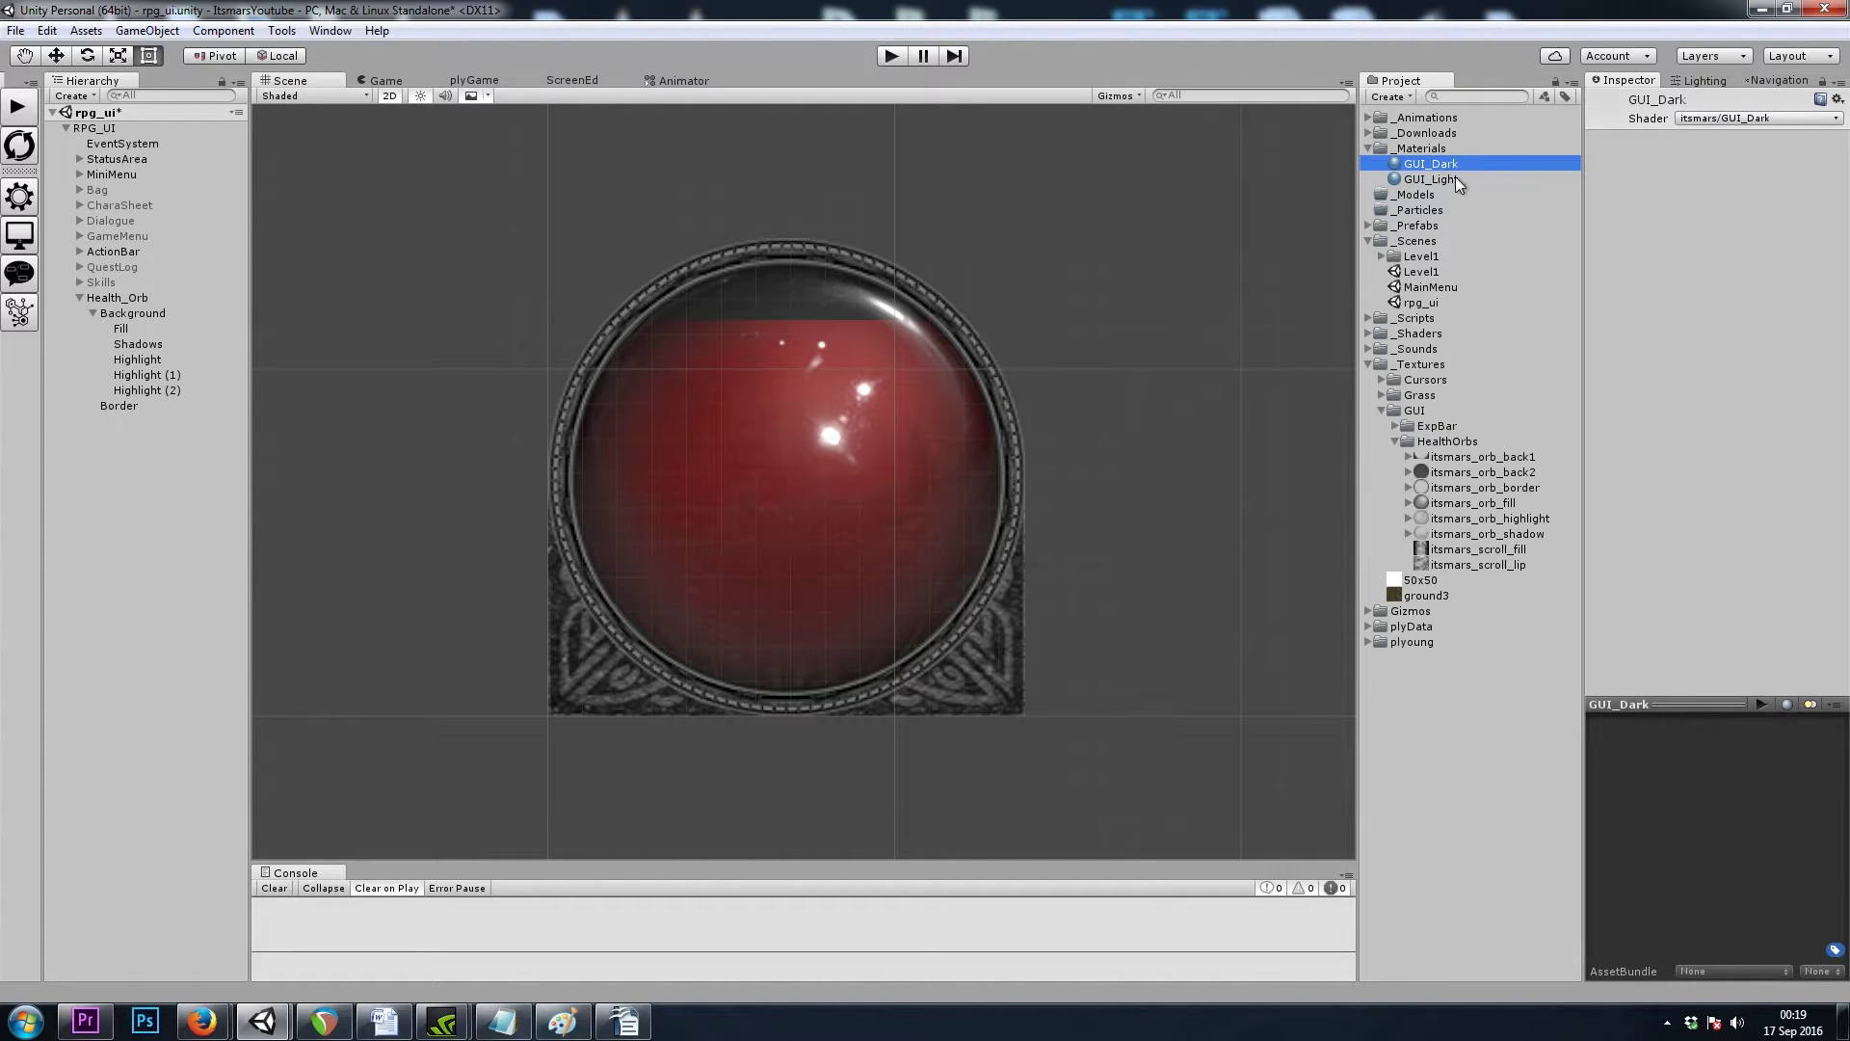
{"action": "left_click", "coordinate": [140, 333]}
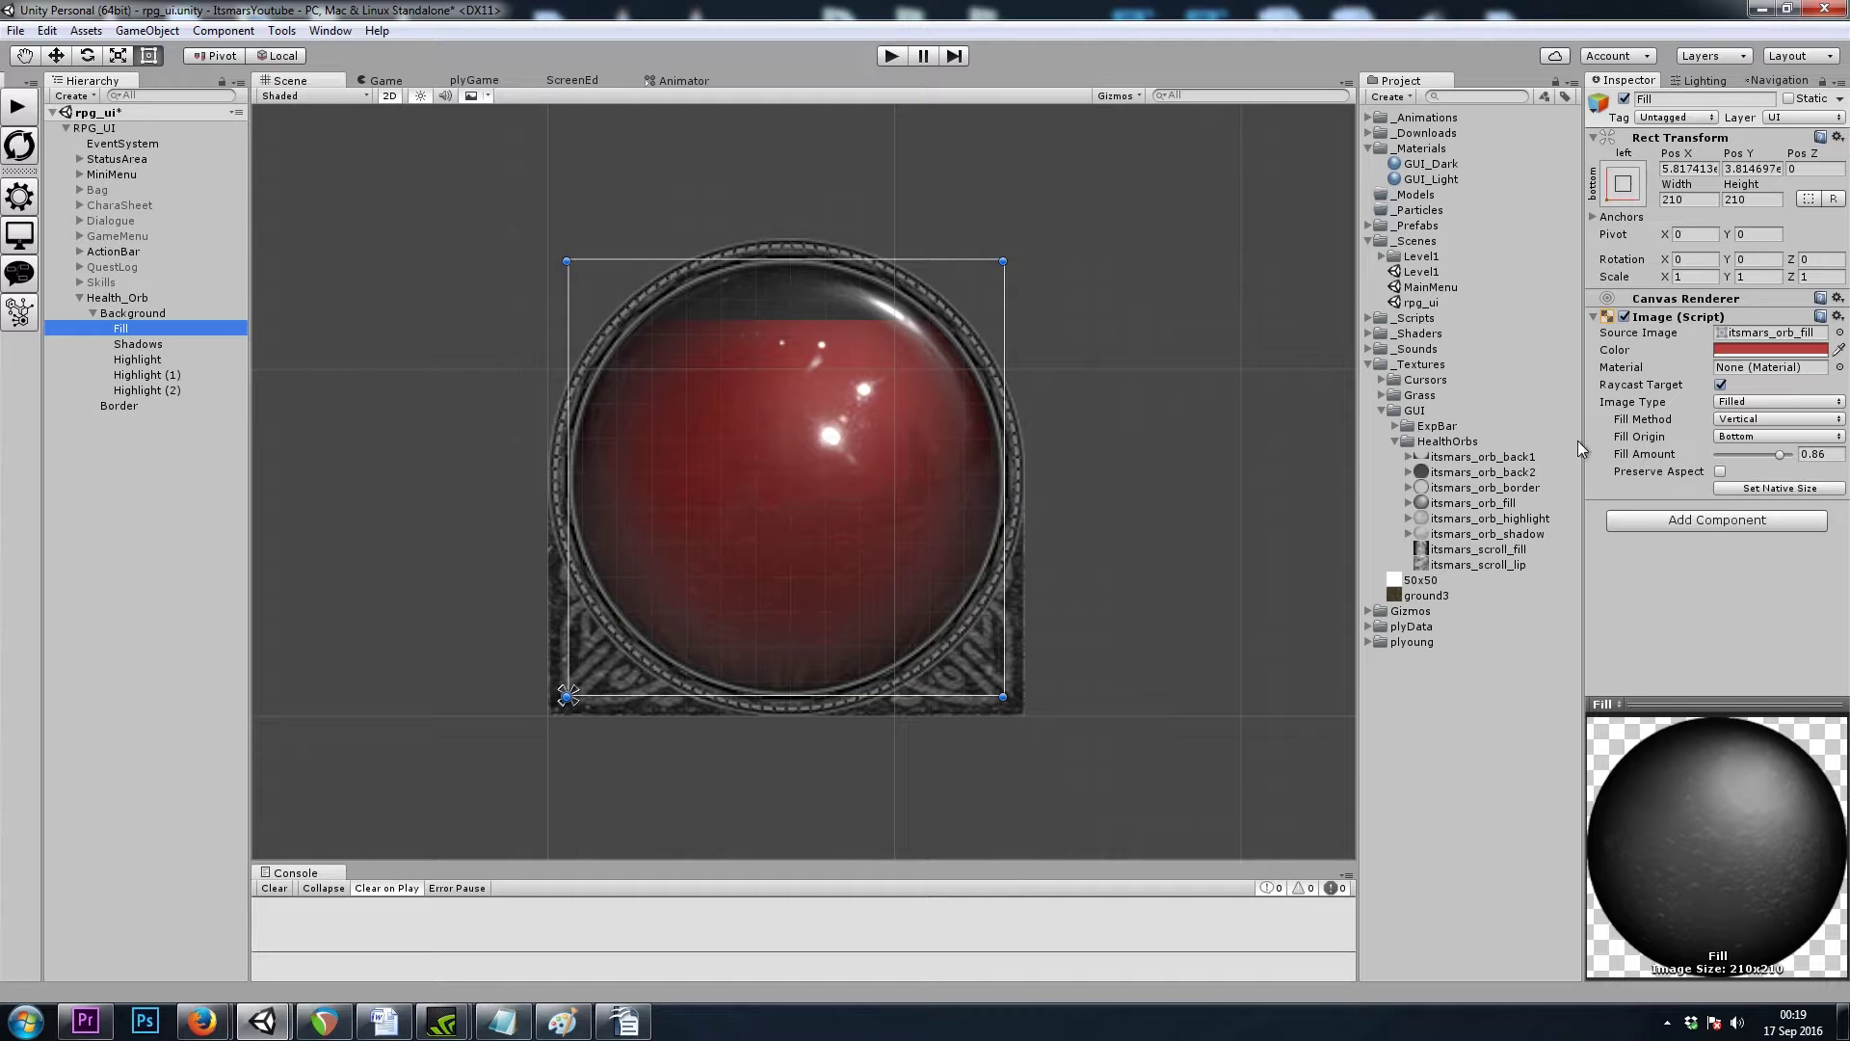
Step: Drag Fill's Fill Amount down to about 0.43, up to 0.7, then settle at 0.87
{"action": "left_click_drag", "start_coordinate": [1779, 455], "coordinate": [1752, 492]}
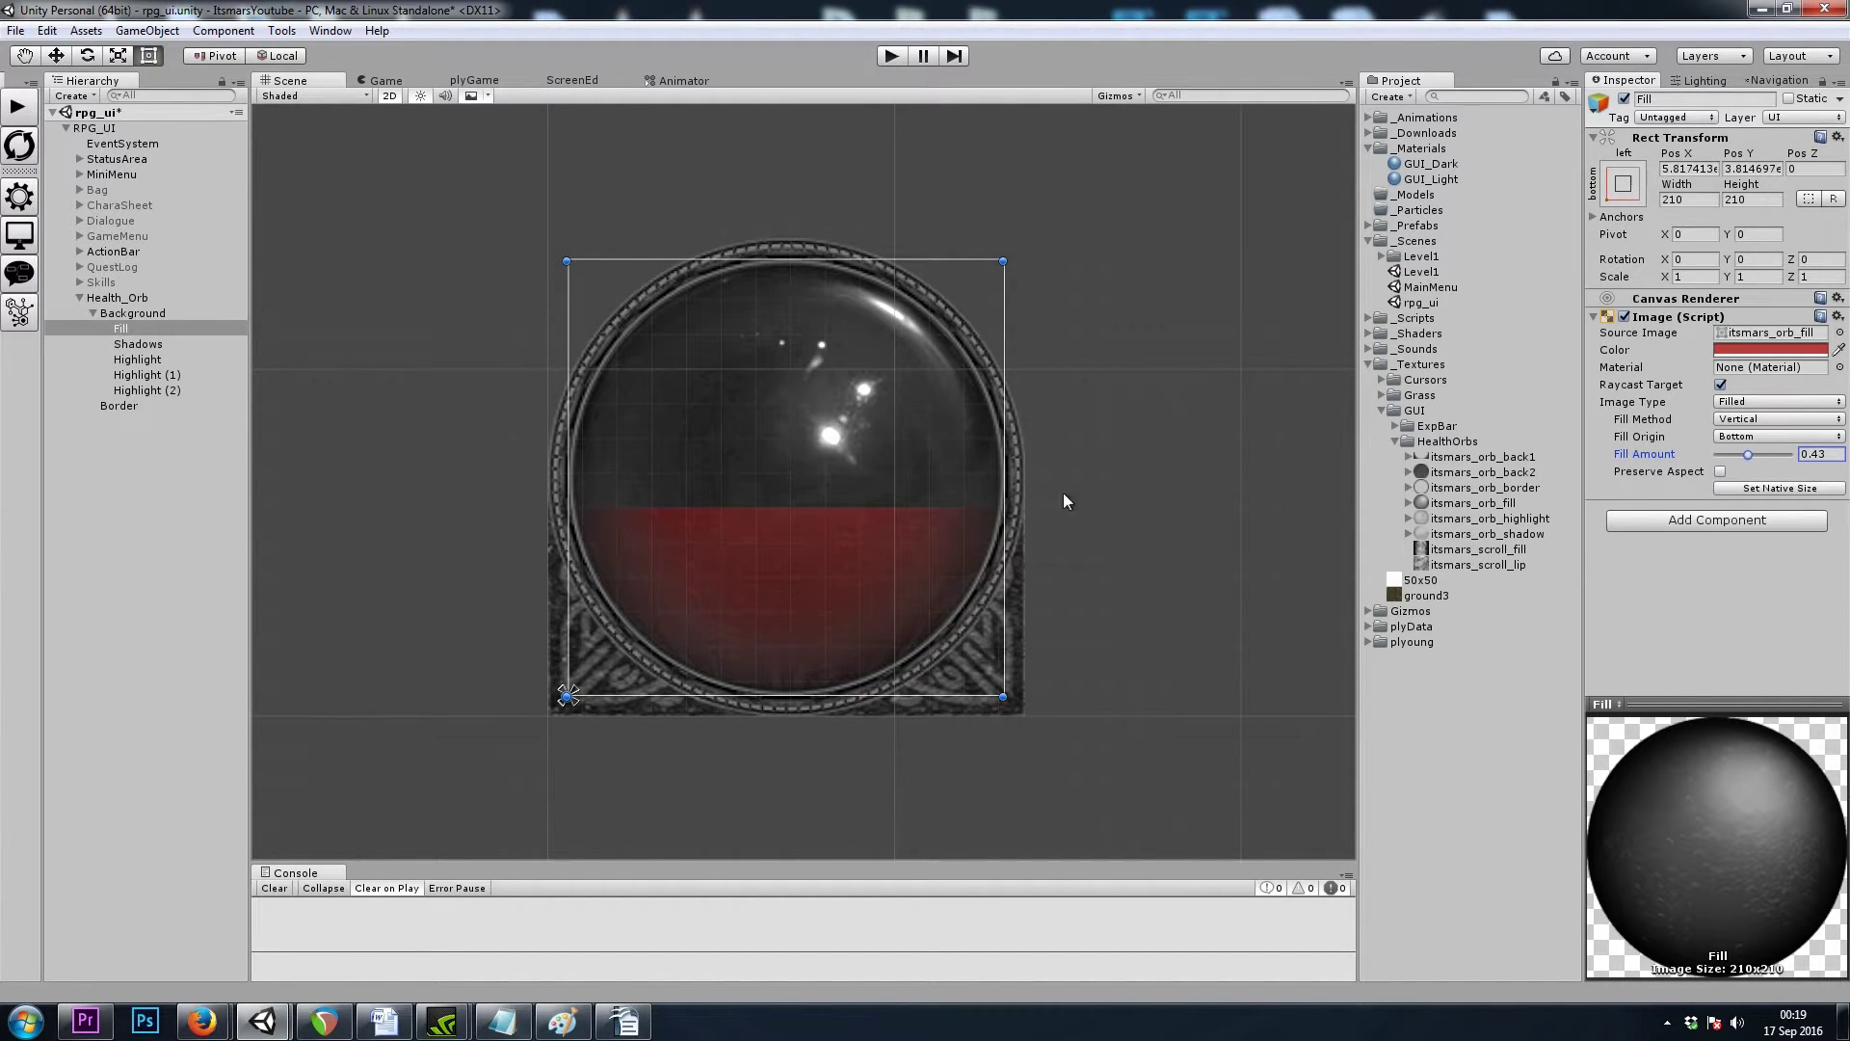
{"action": "left_click_drag", "start_coordinate": [1747, 454], "coordinate": [1768, 454]}
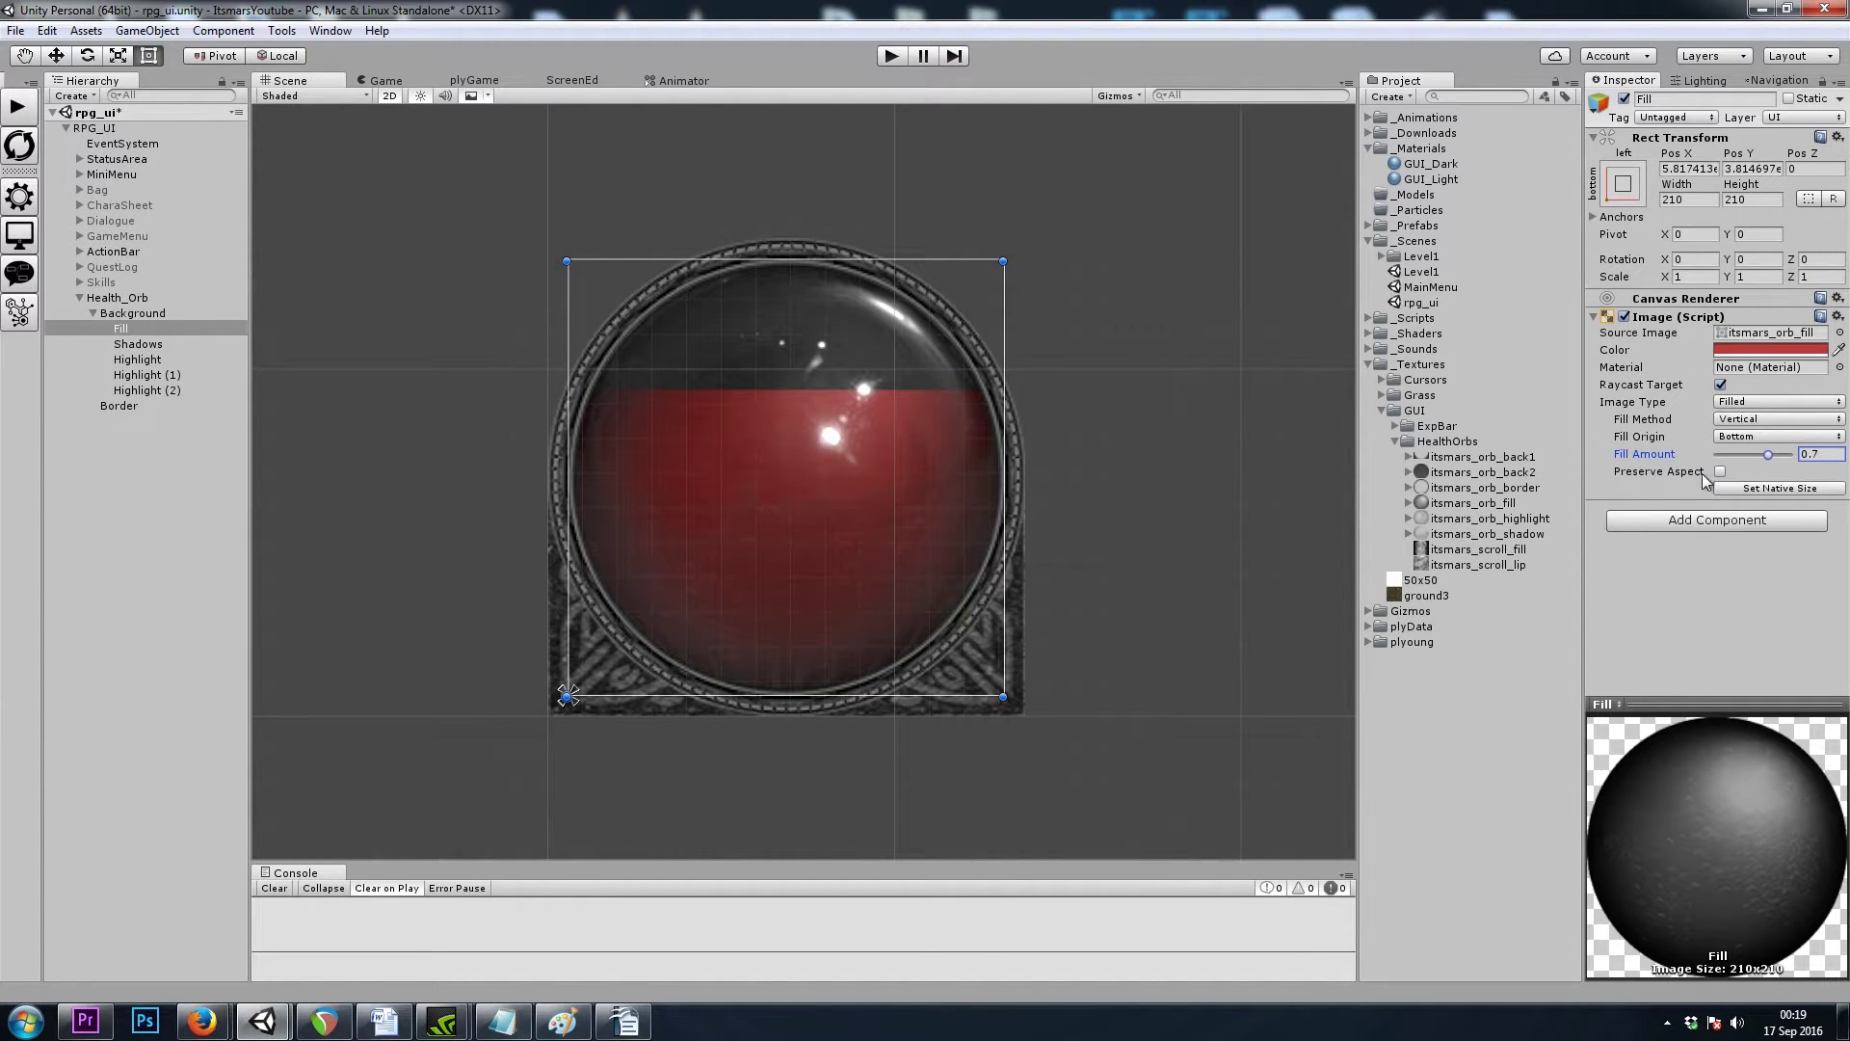
{"action": "mouse_move", "coordinate": [1768, 454]}
{"action": "left_mouse_down"}
{"action": "mouse_move", "coordinate": [1743, 455]}
{"action": "mouse_move", "coordinate": [1784, 464]}
{"action": "left_mouse_up"}
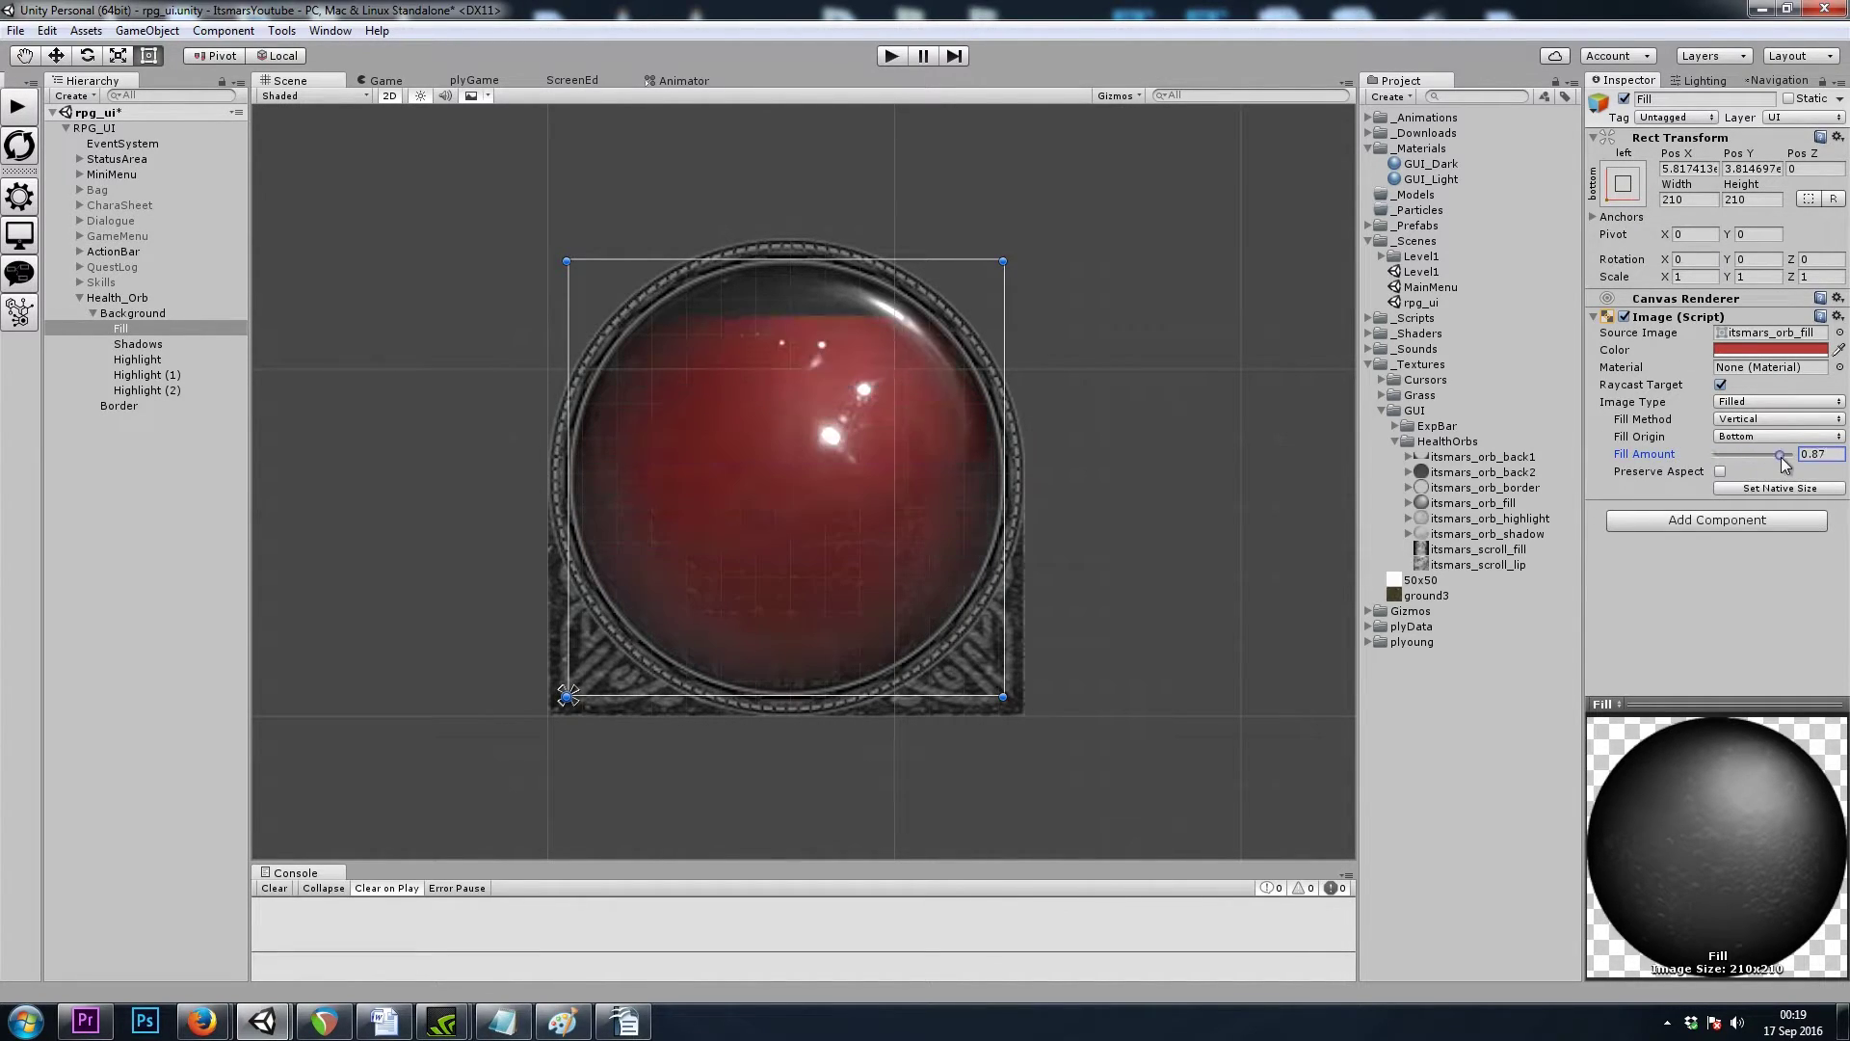
Step: Add a RawImage under Fill showing the itsmars_scroll_fill texture
{"action": "right_click", "coordinate": [130, 332]}
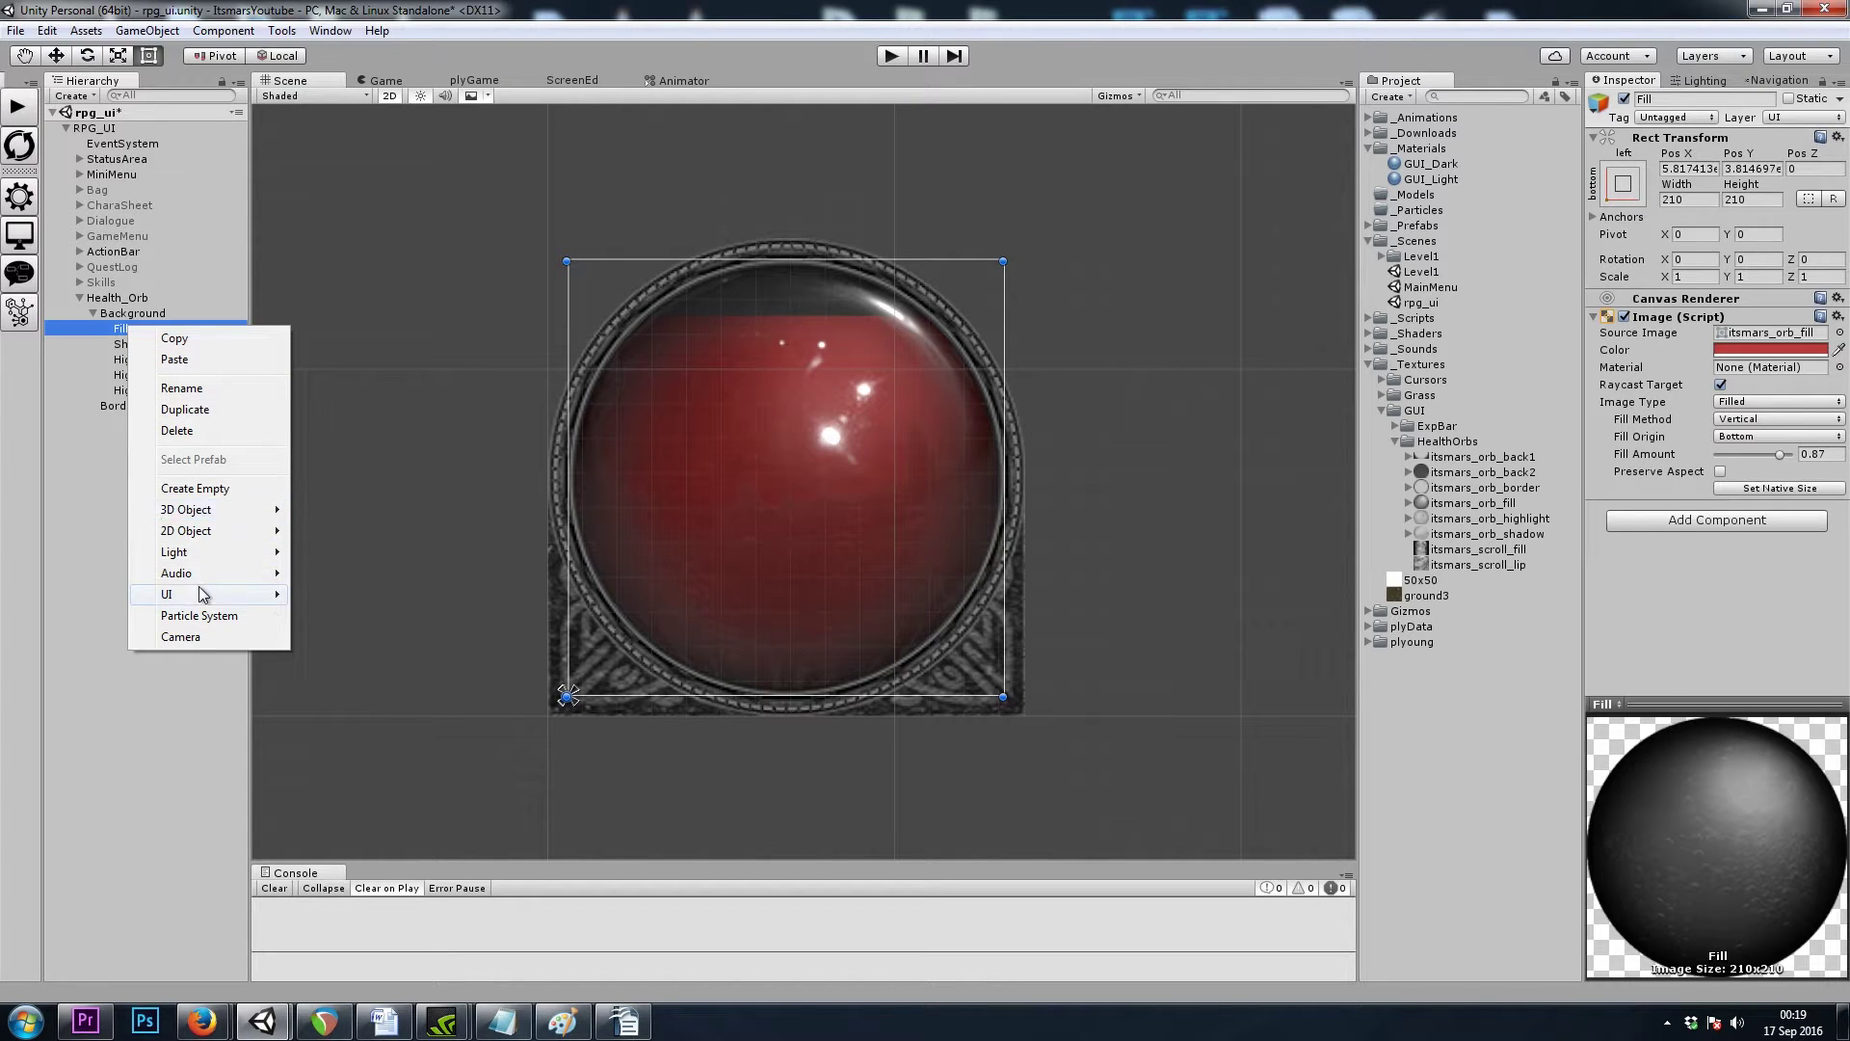
{"action": "mouse_move", "coordinate": [207, 596]}
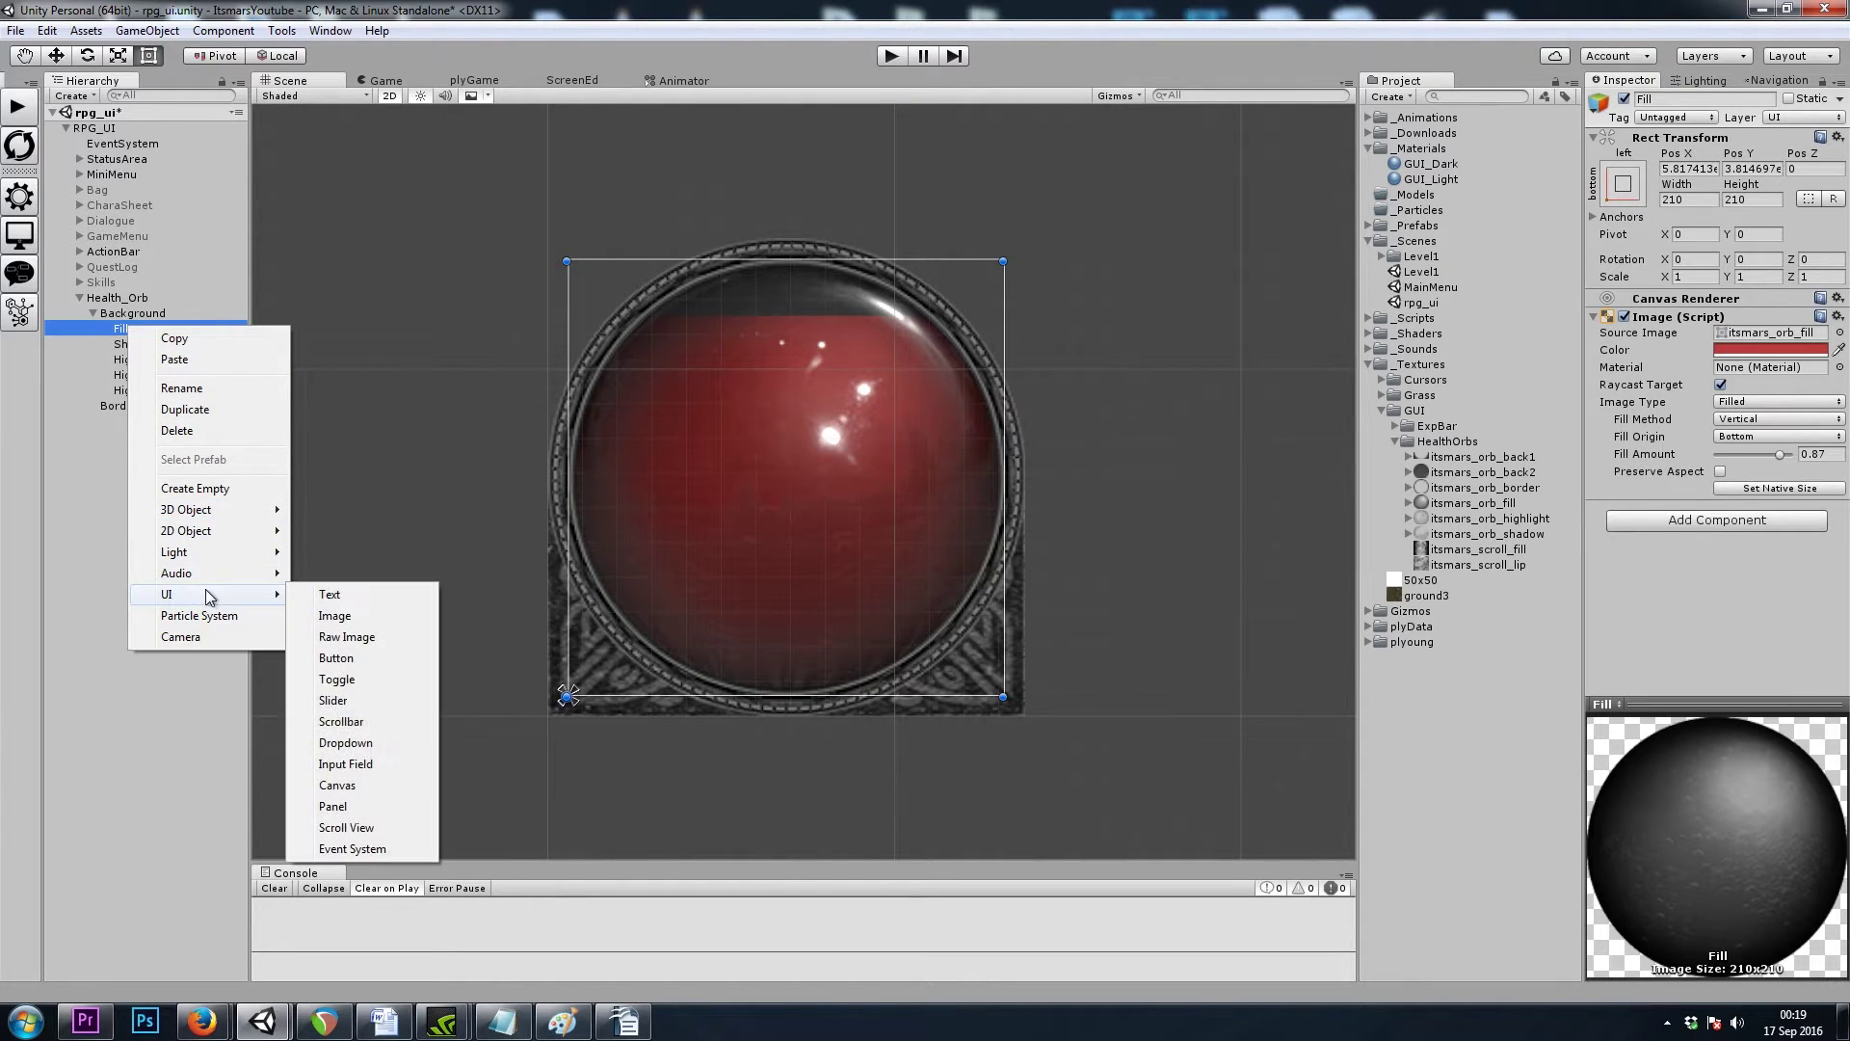
{"action": "left_click", "coordinate": [374, 636]}
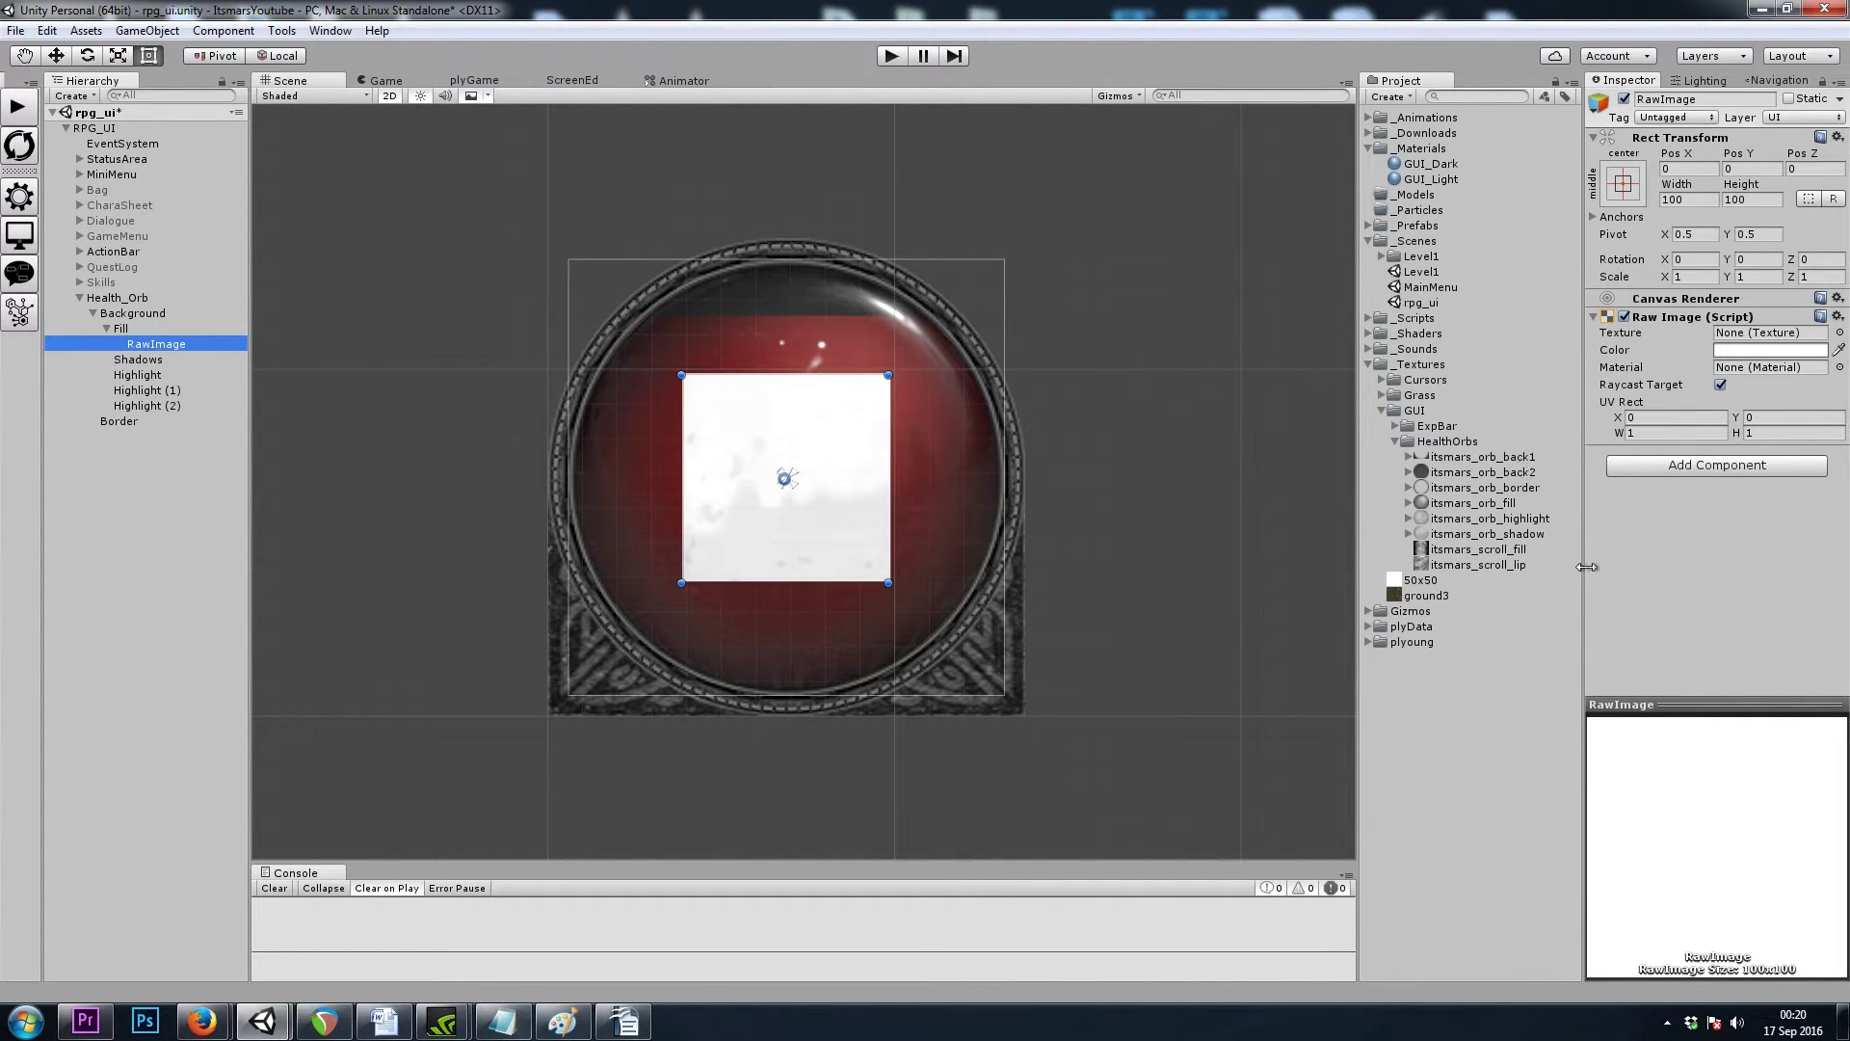
{"action": "left_click_drag", "start_coordinate": [1475, 551], "coordinate": [1747, 339]}
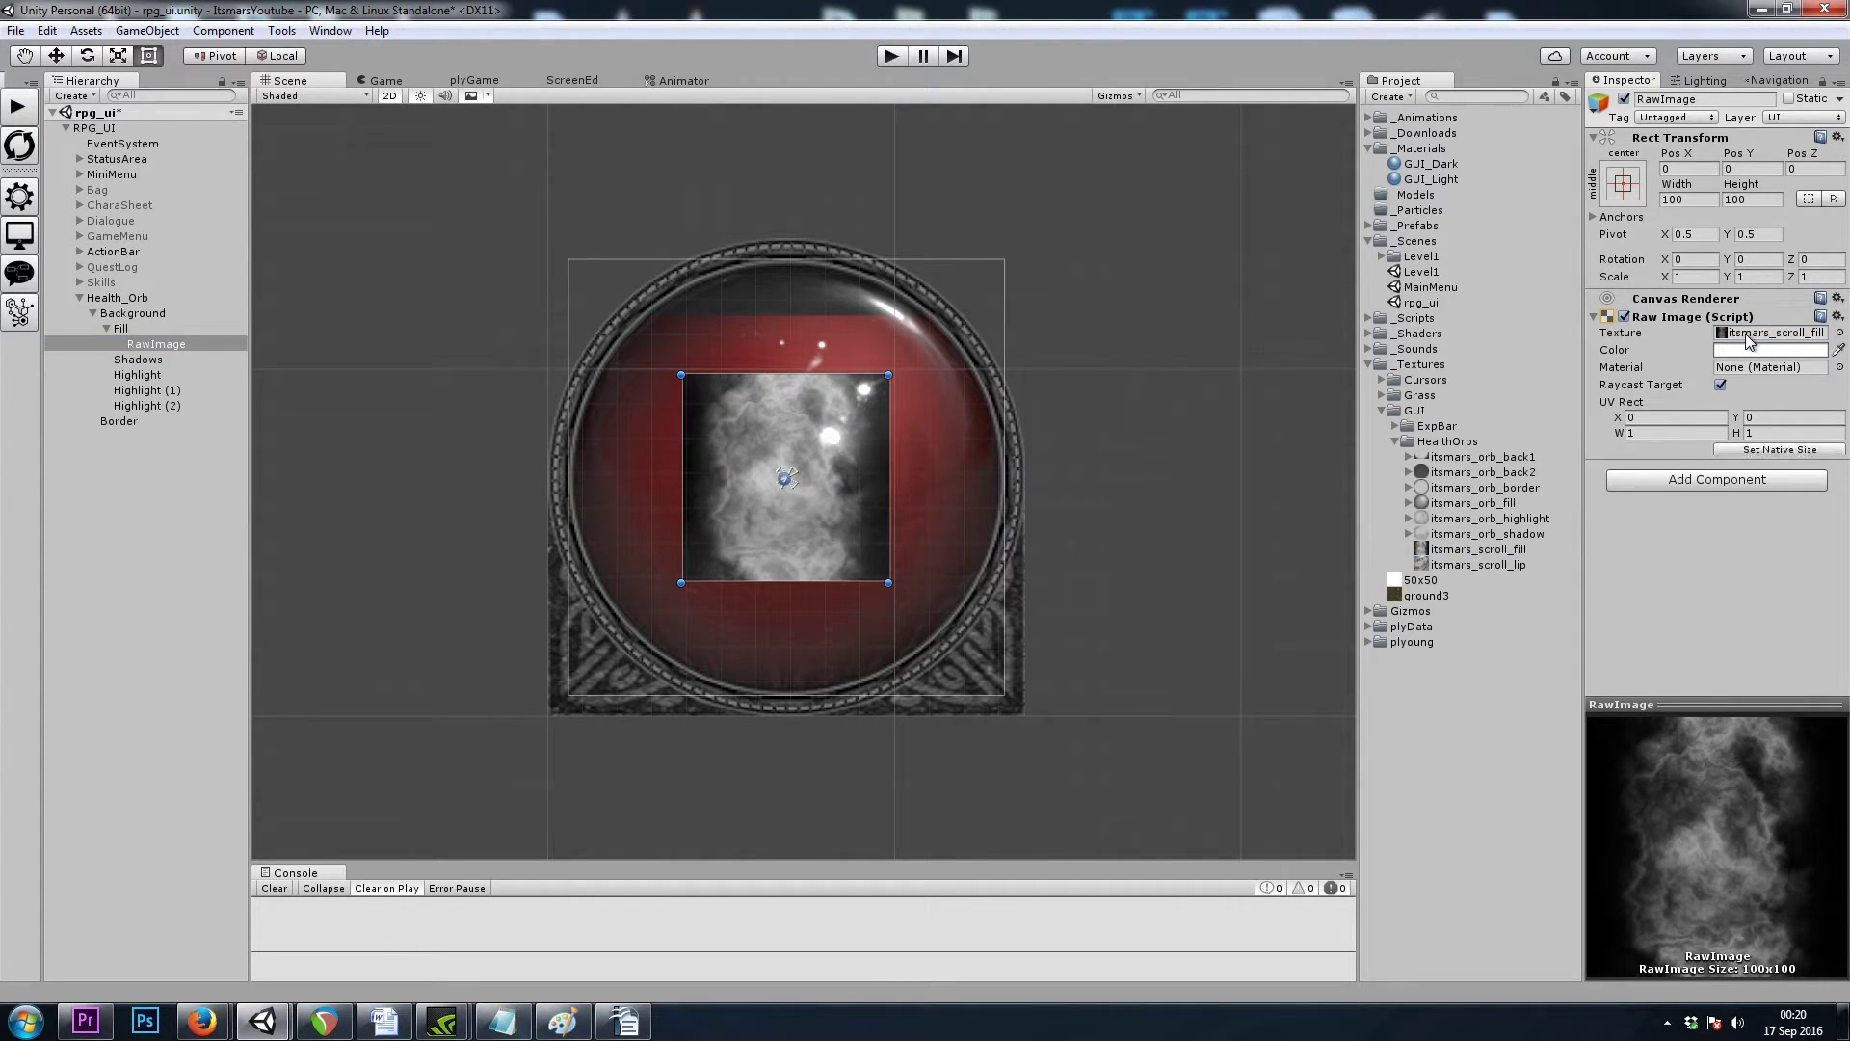
Step: Set the itsmars_scroll_fill texture's Wrap Mode to Repeat and apply it
{"action": "left_click", "coordinate": [1489, 550]}
{"action": "left_click", "coordinate": [1730, 145]}
{"action": "left_click", "coordinate": [1729, 152]}
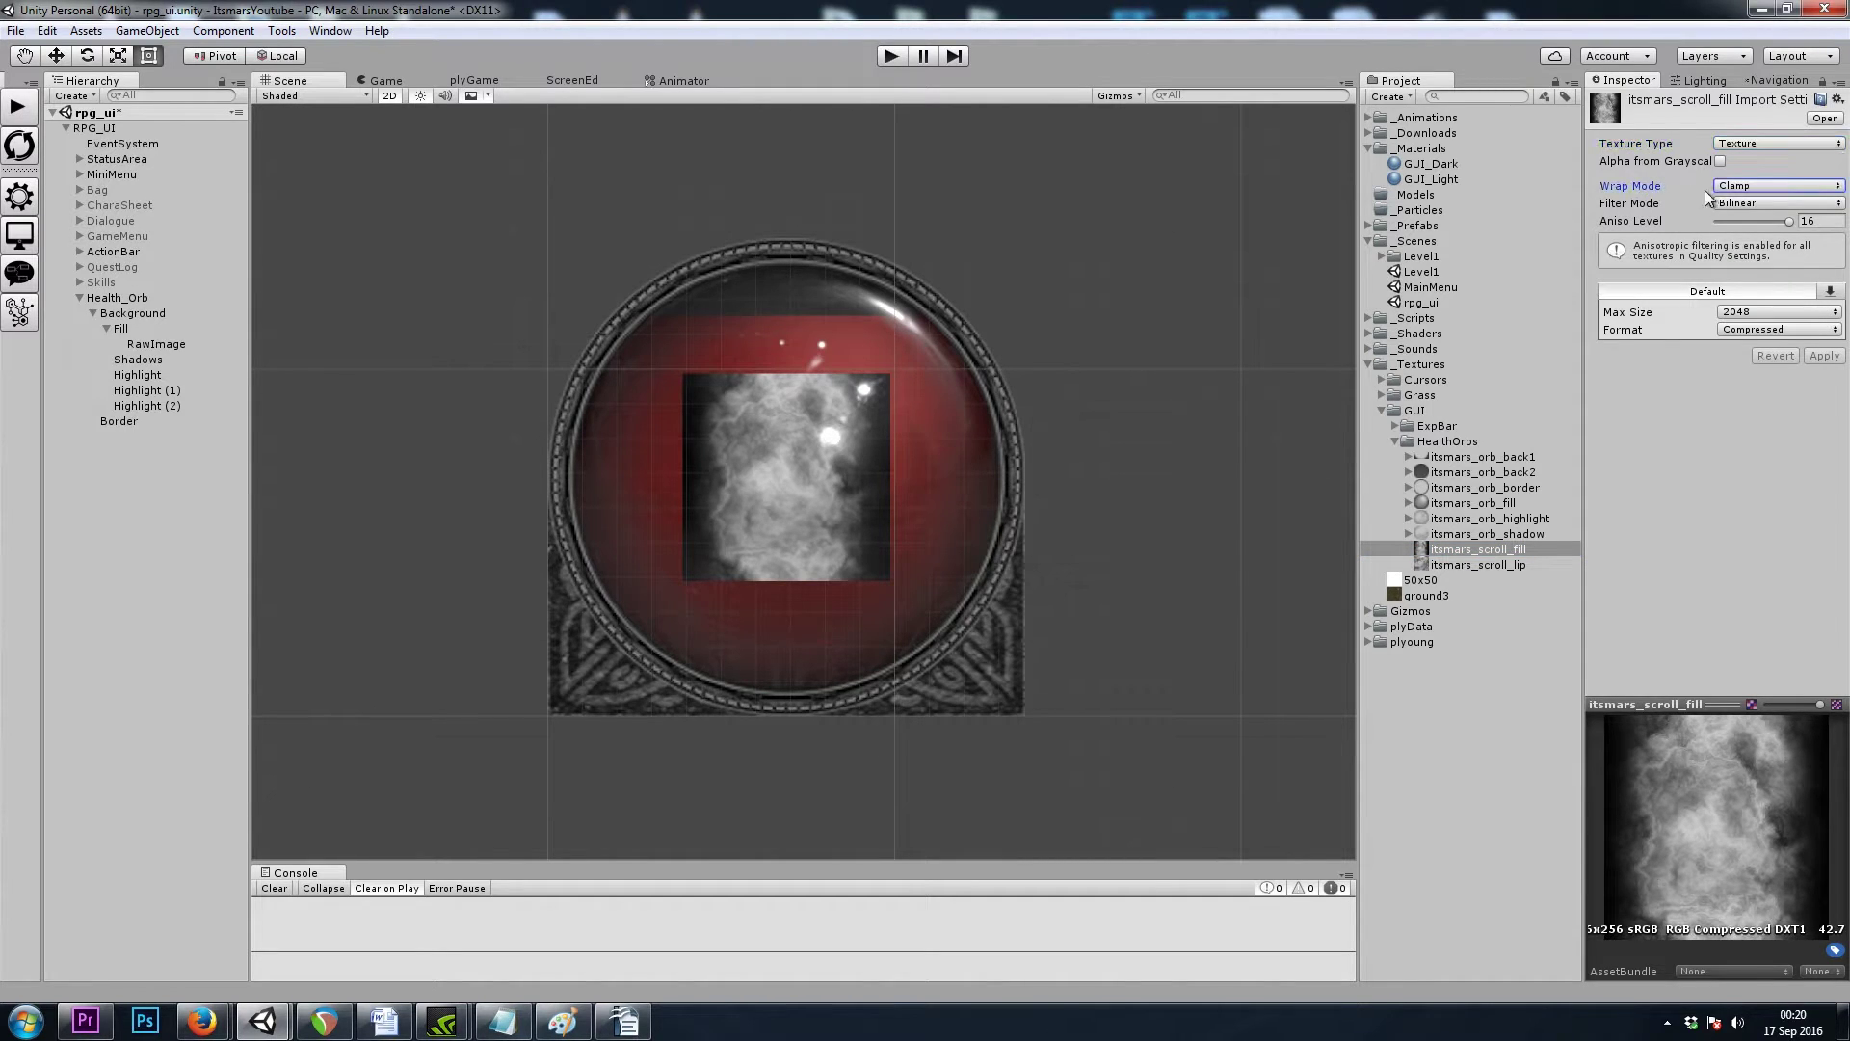
{"action": "left_click", "coordinate": [1734, 186]}
{"action": "left_click", "coordinate": [1764, 207]}
{"action": "left_click", "coordinate": [1824, 357]}
{"action": "left_click", "coordinate": [162, 345]}
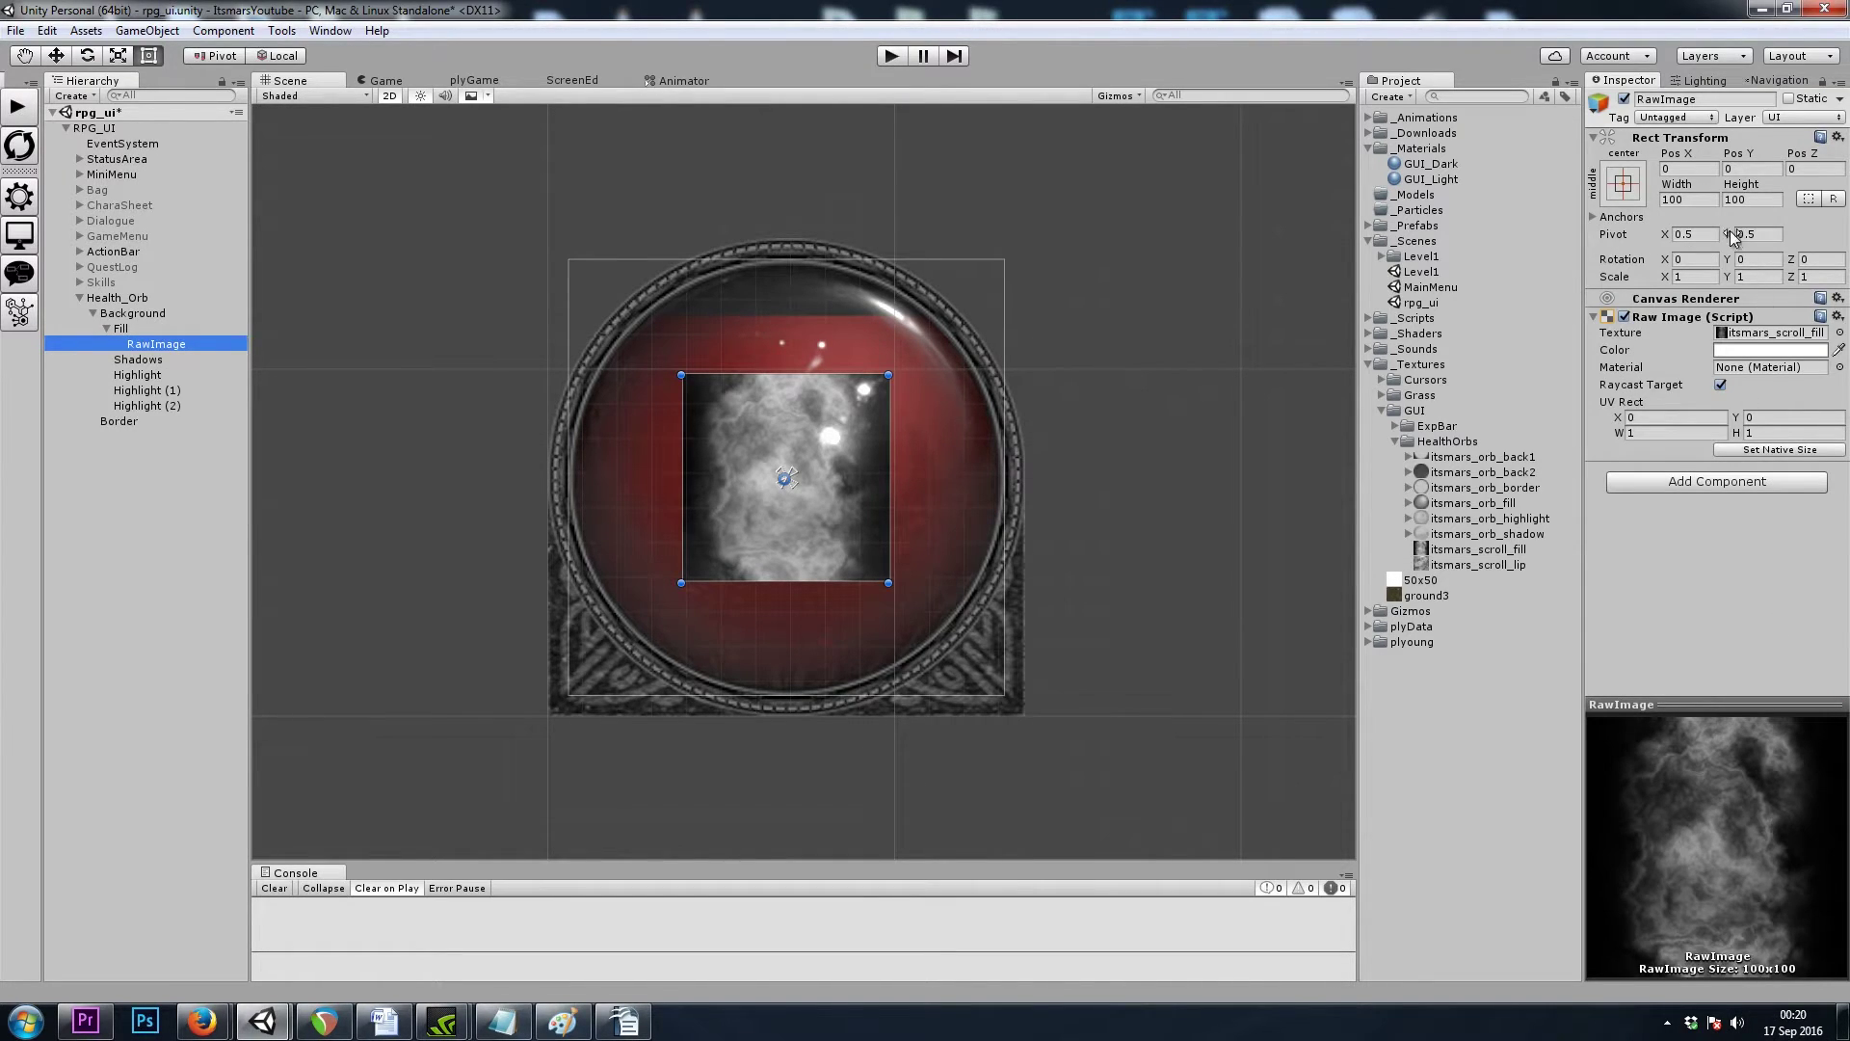
Step: Stretch the RawImage over the whole orb using the Alt+Shift stretch-stretch anchor preset
{"action": "left_click", "coordinate": [1626, 189]}
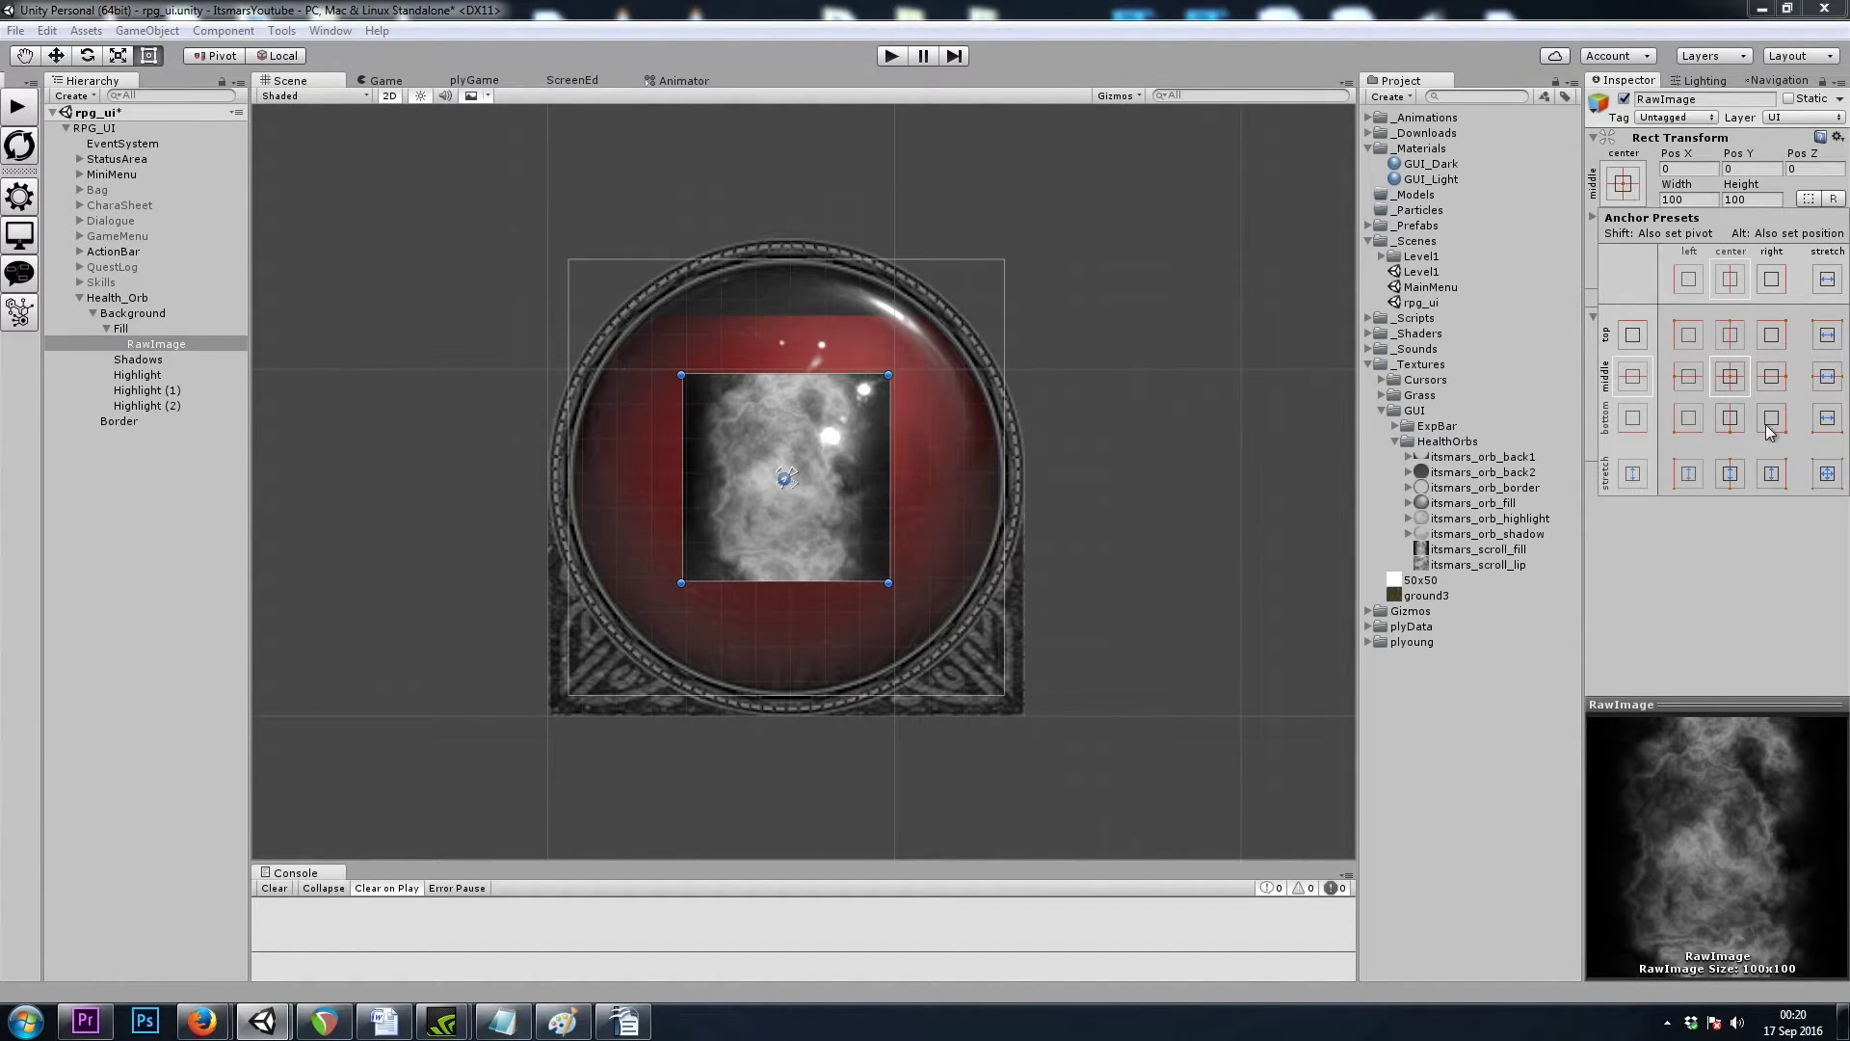
{"action": "key", "text": "alt"}
{"action": "key", "text": "shift"}
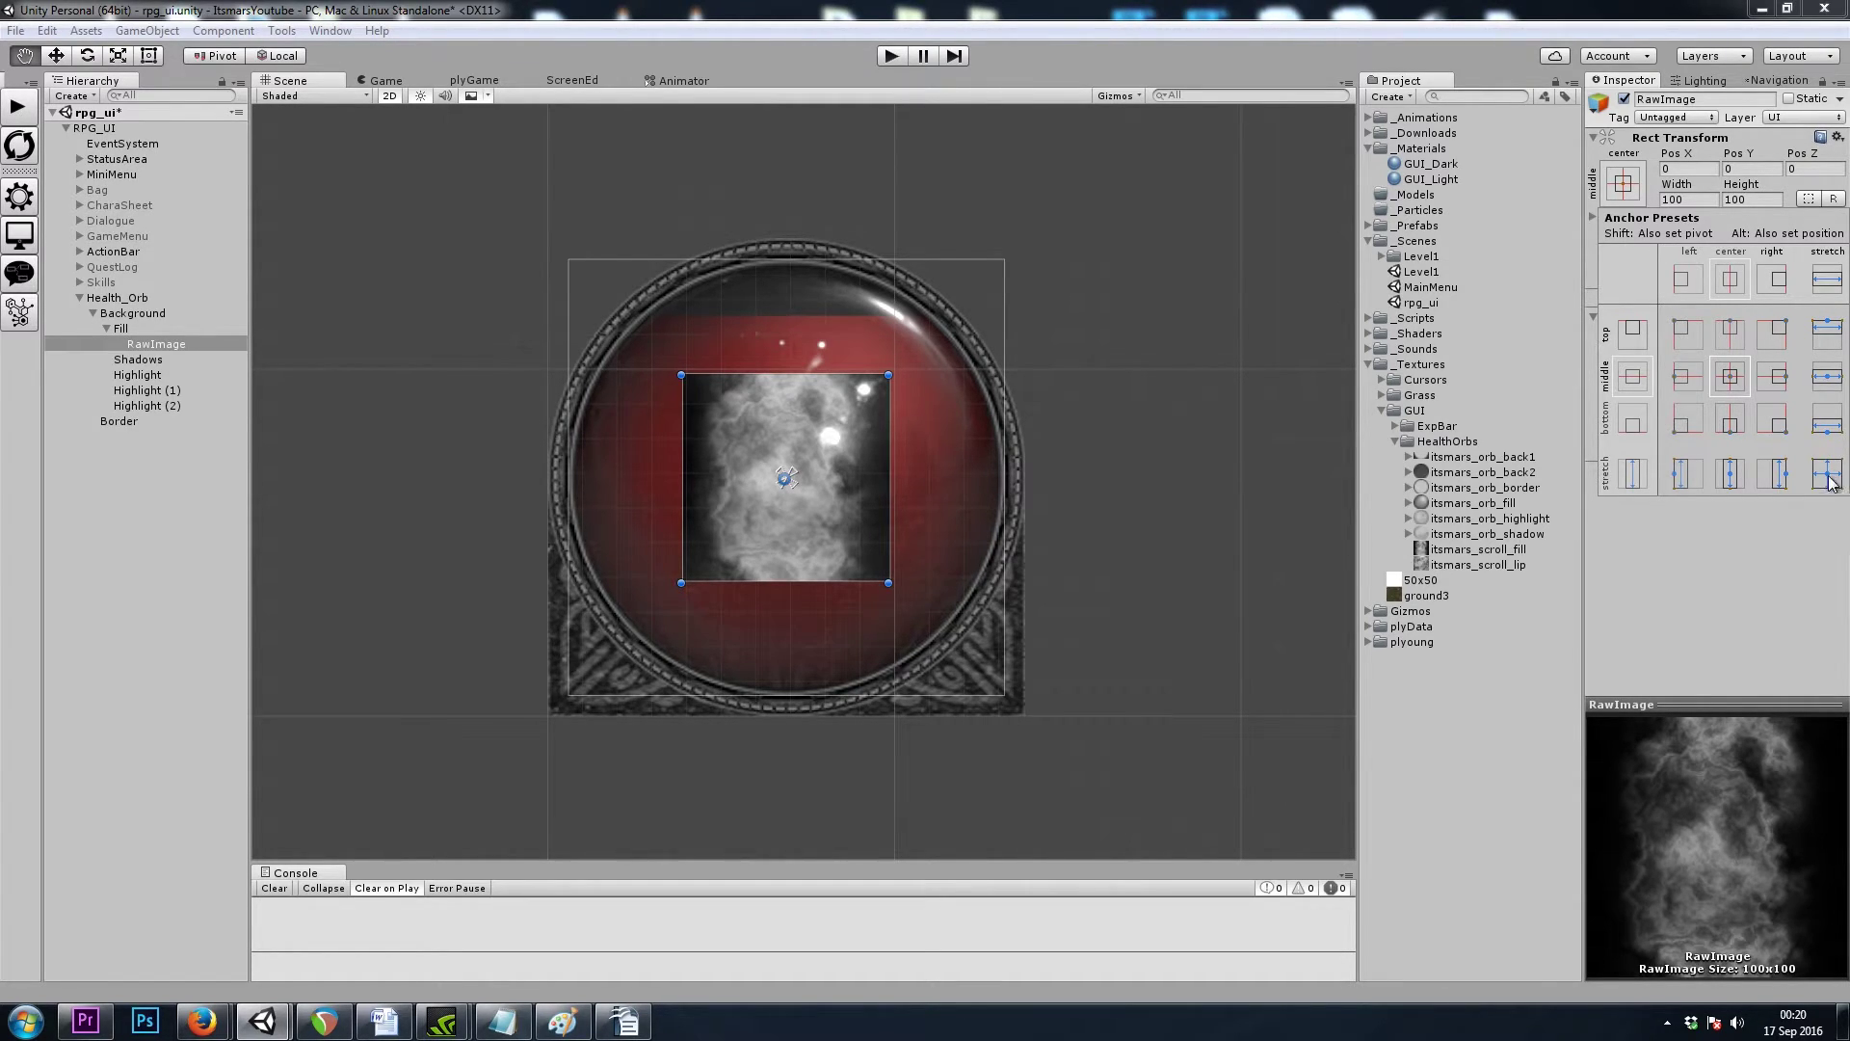
{"action": "left_click", "coordinate": [1827, 476], "text": "alt+shift"}
{"action": "left_click", "coordinate": [379, 435]}
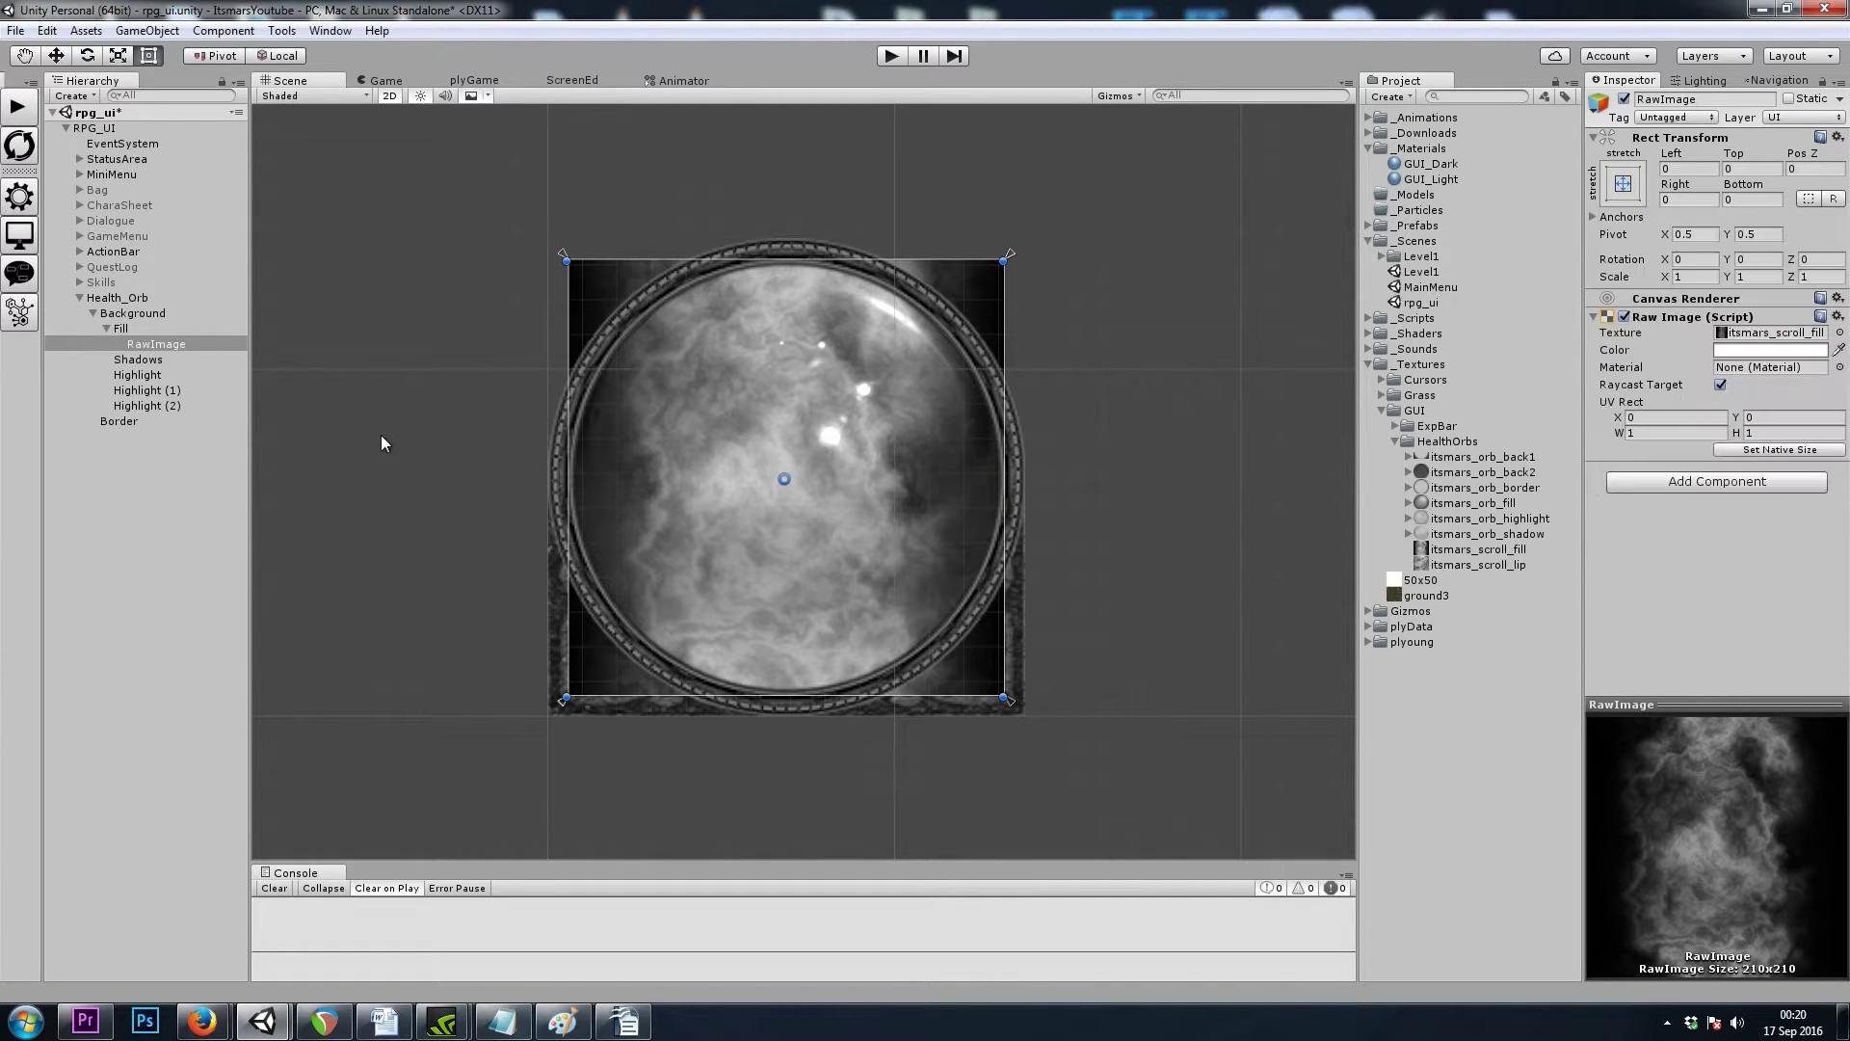
{"action": "left_click", "coordinate": [156, 344]}
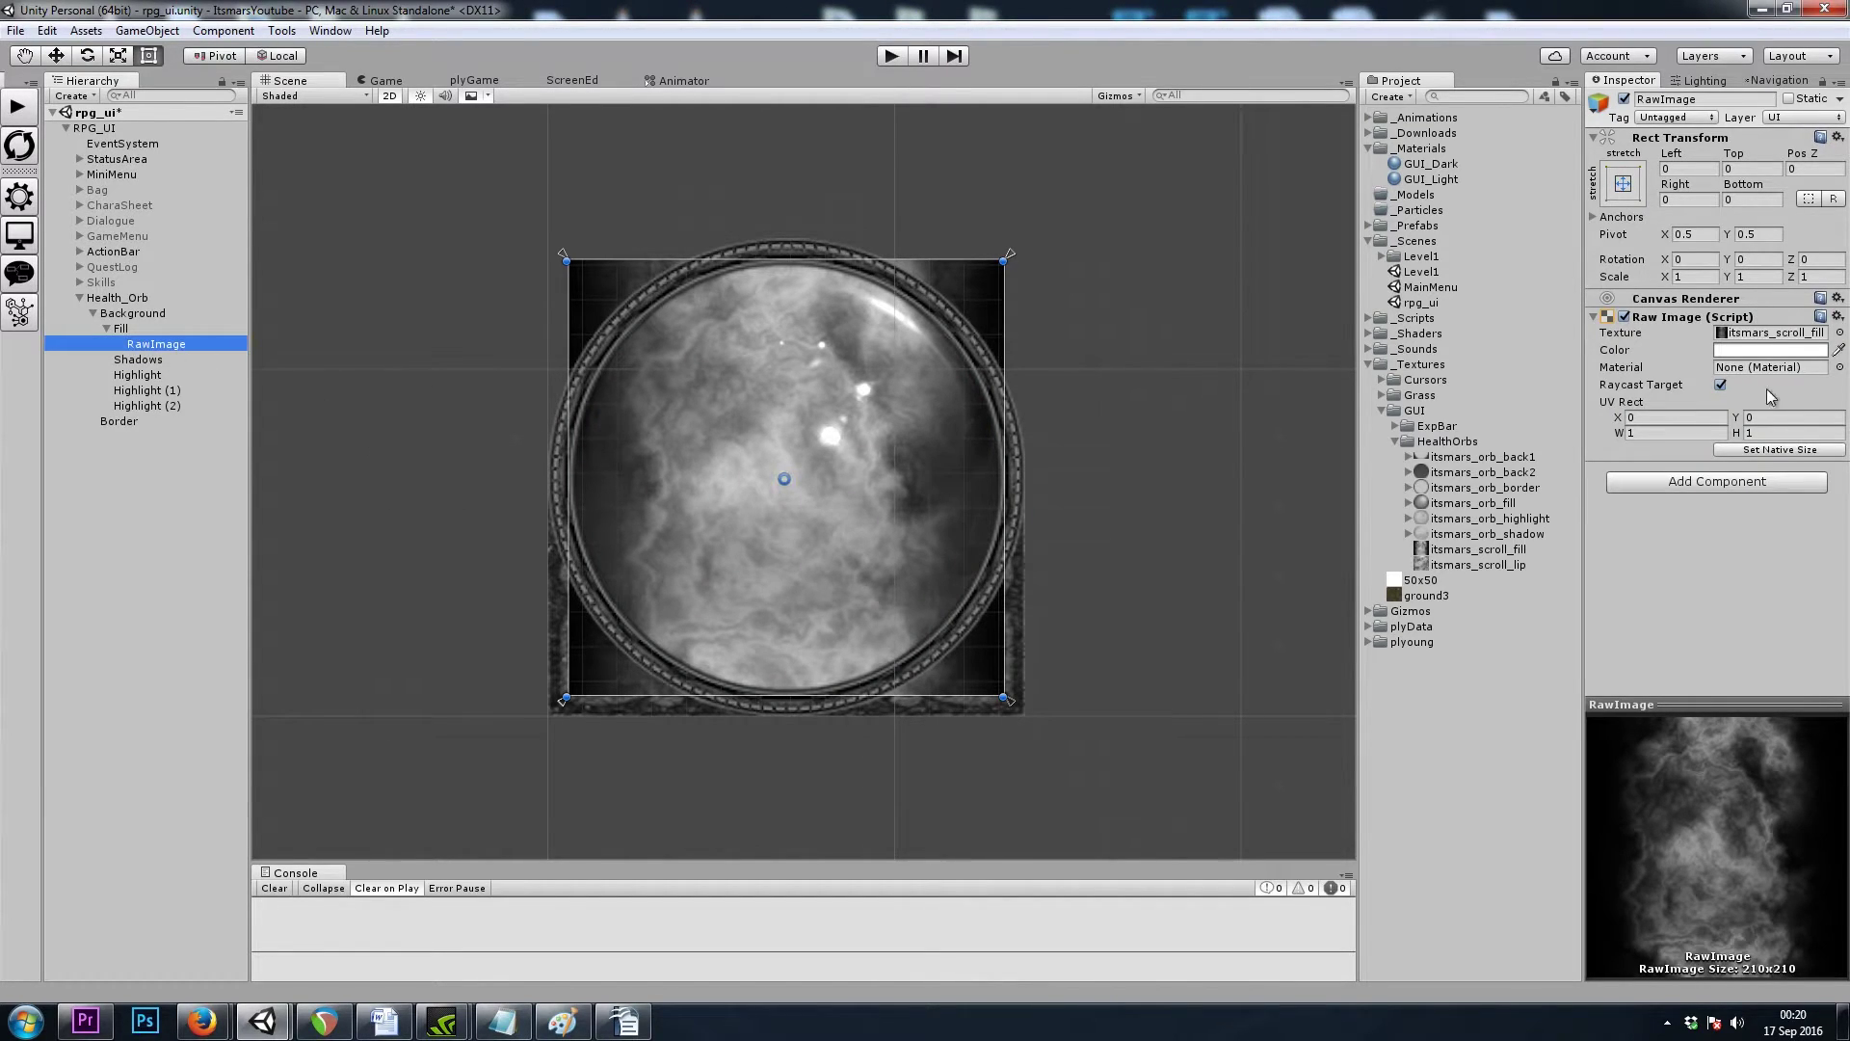
Step: Shift the RawImage's UV Rect Y to -2.24
{"action": "left_click_drag", "start_coordinate": [1736, 425], "coordinate": [1674, 429]}
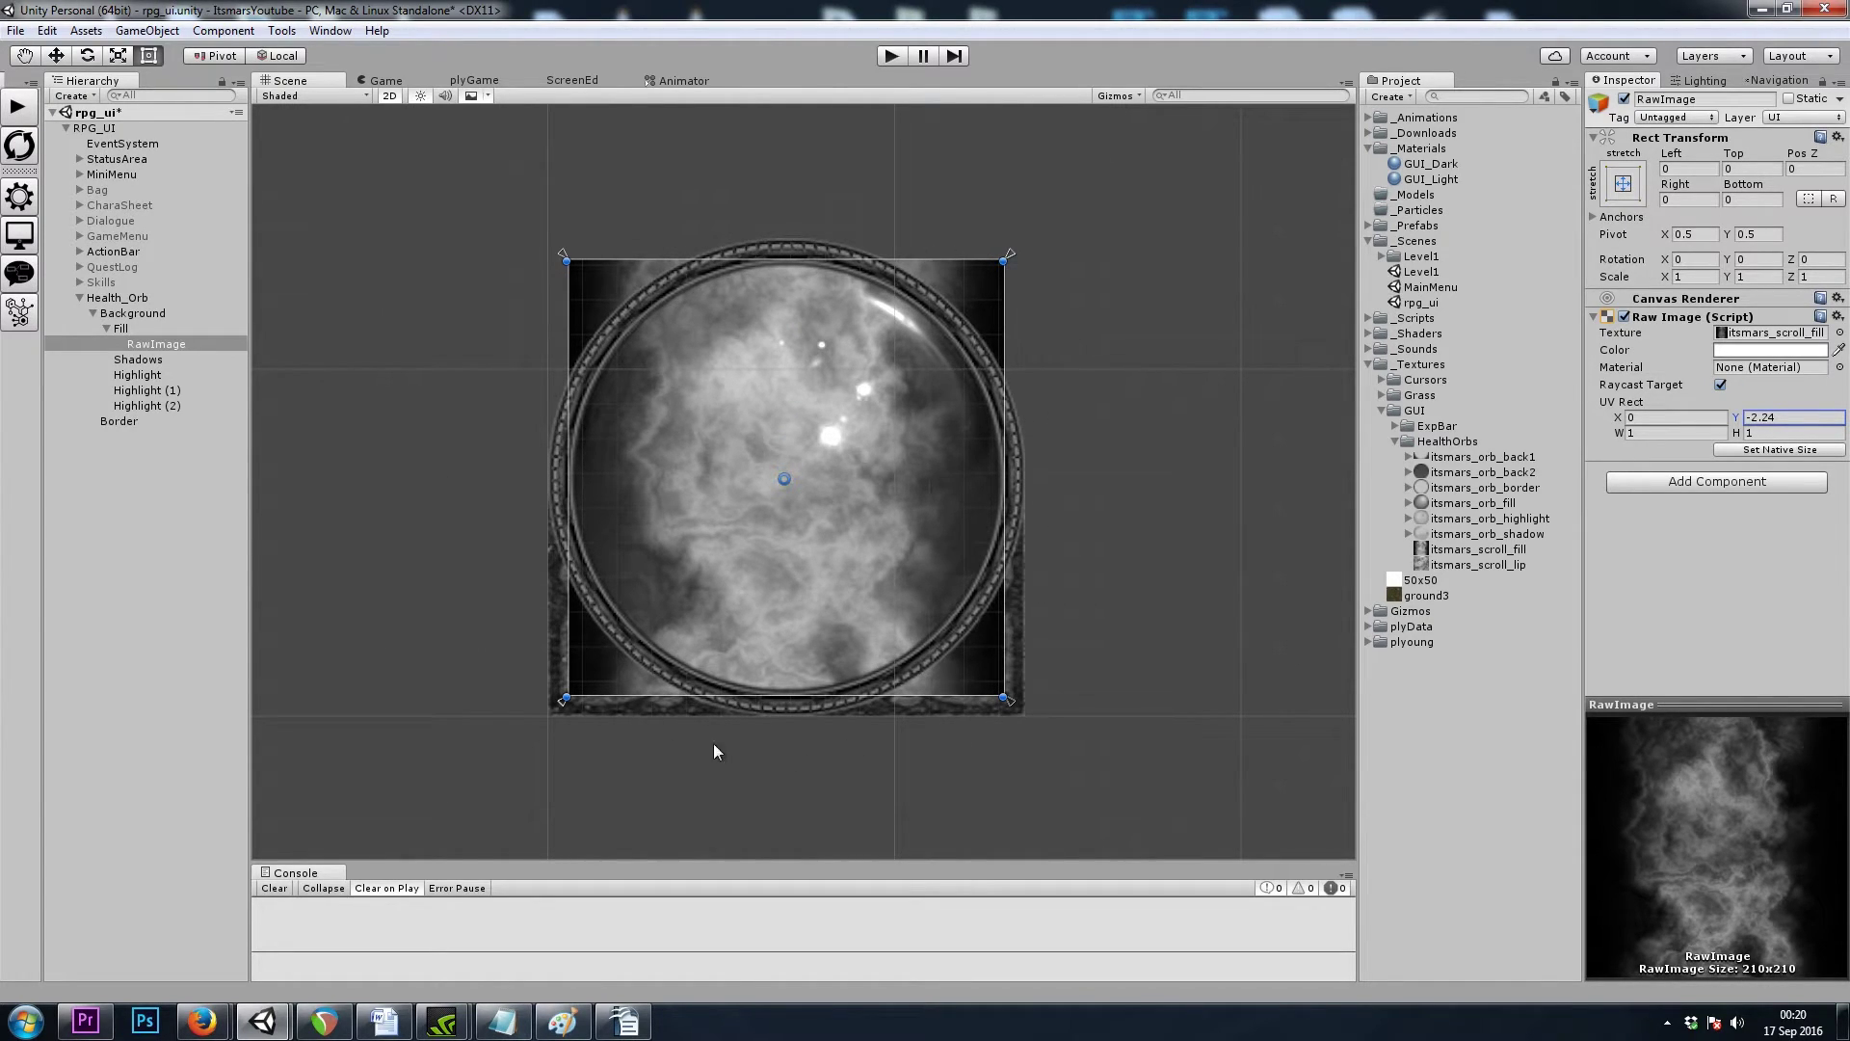
{"action": "left_click", "coordinate": [143, 349]}
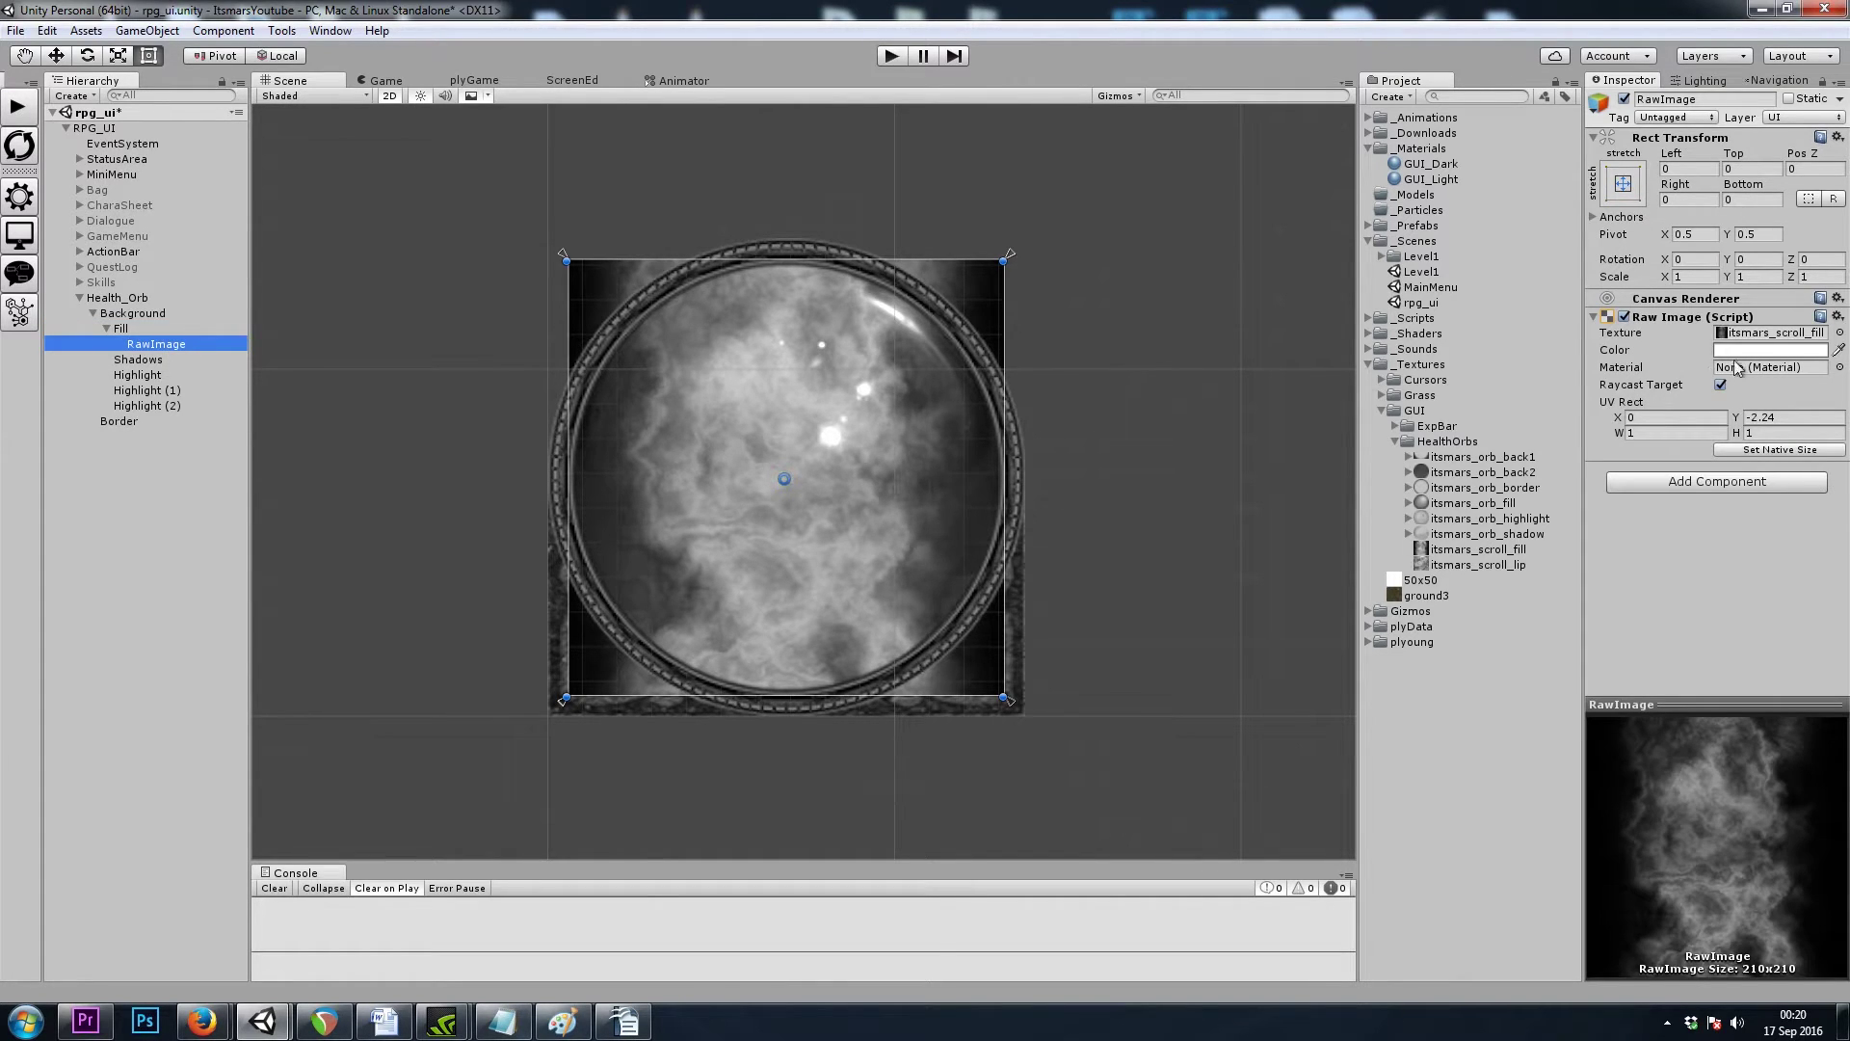
{"action": "left_click", "coordinate": [137, 328]}
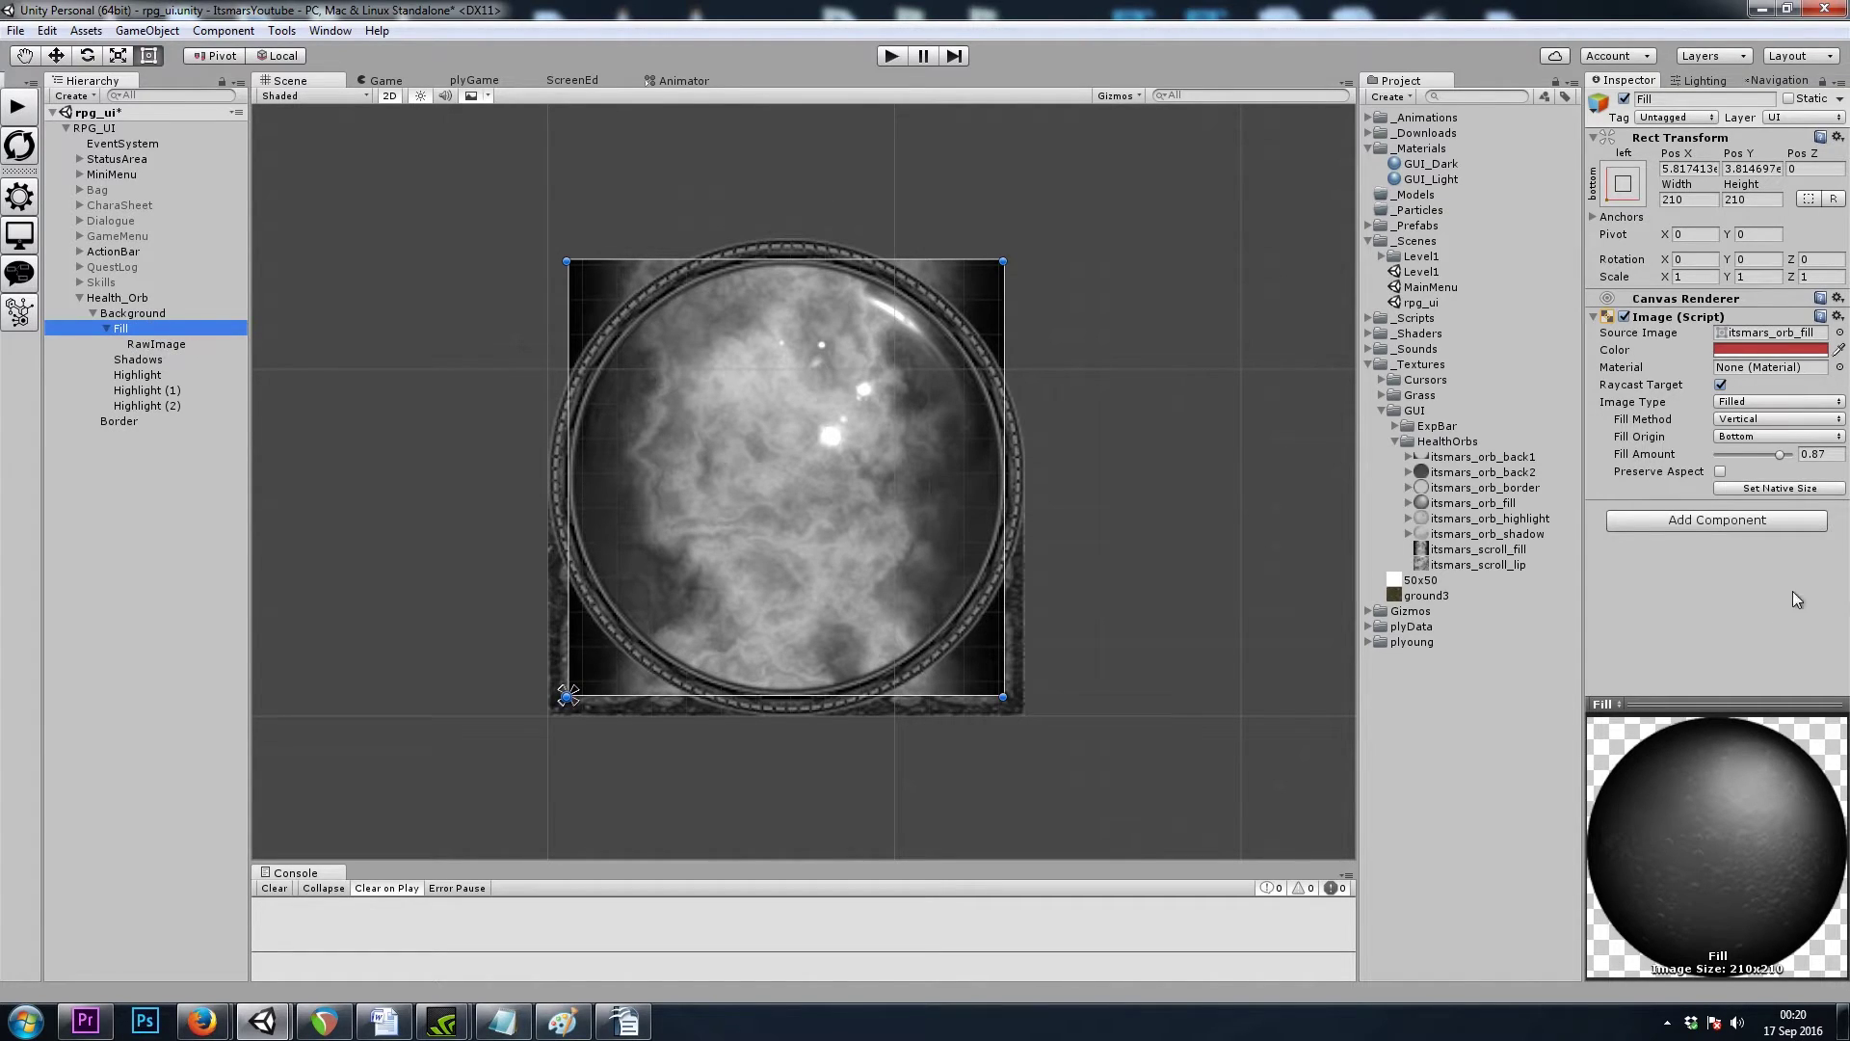
Step: Add a Mask component to Fill
{"action": "left_click", "coordinate": [1708, 522]}
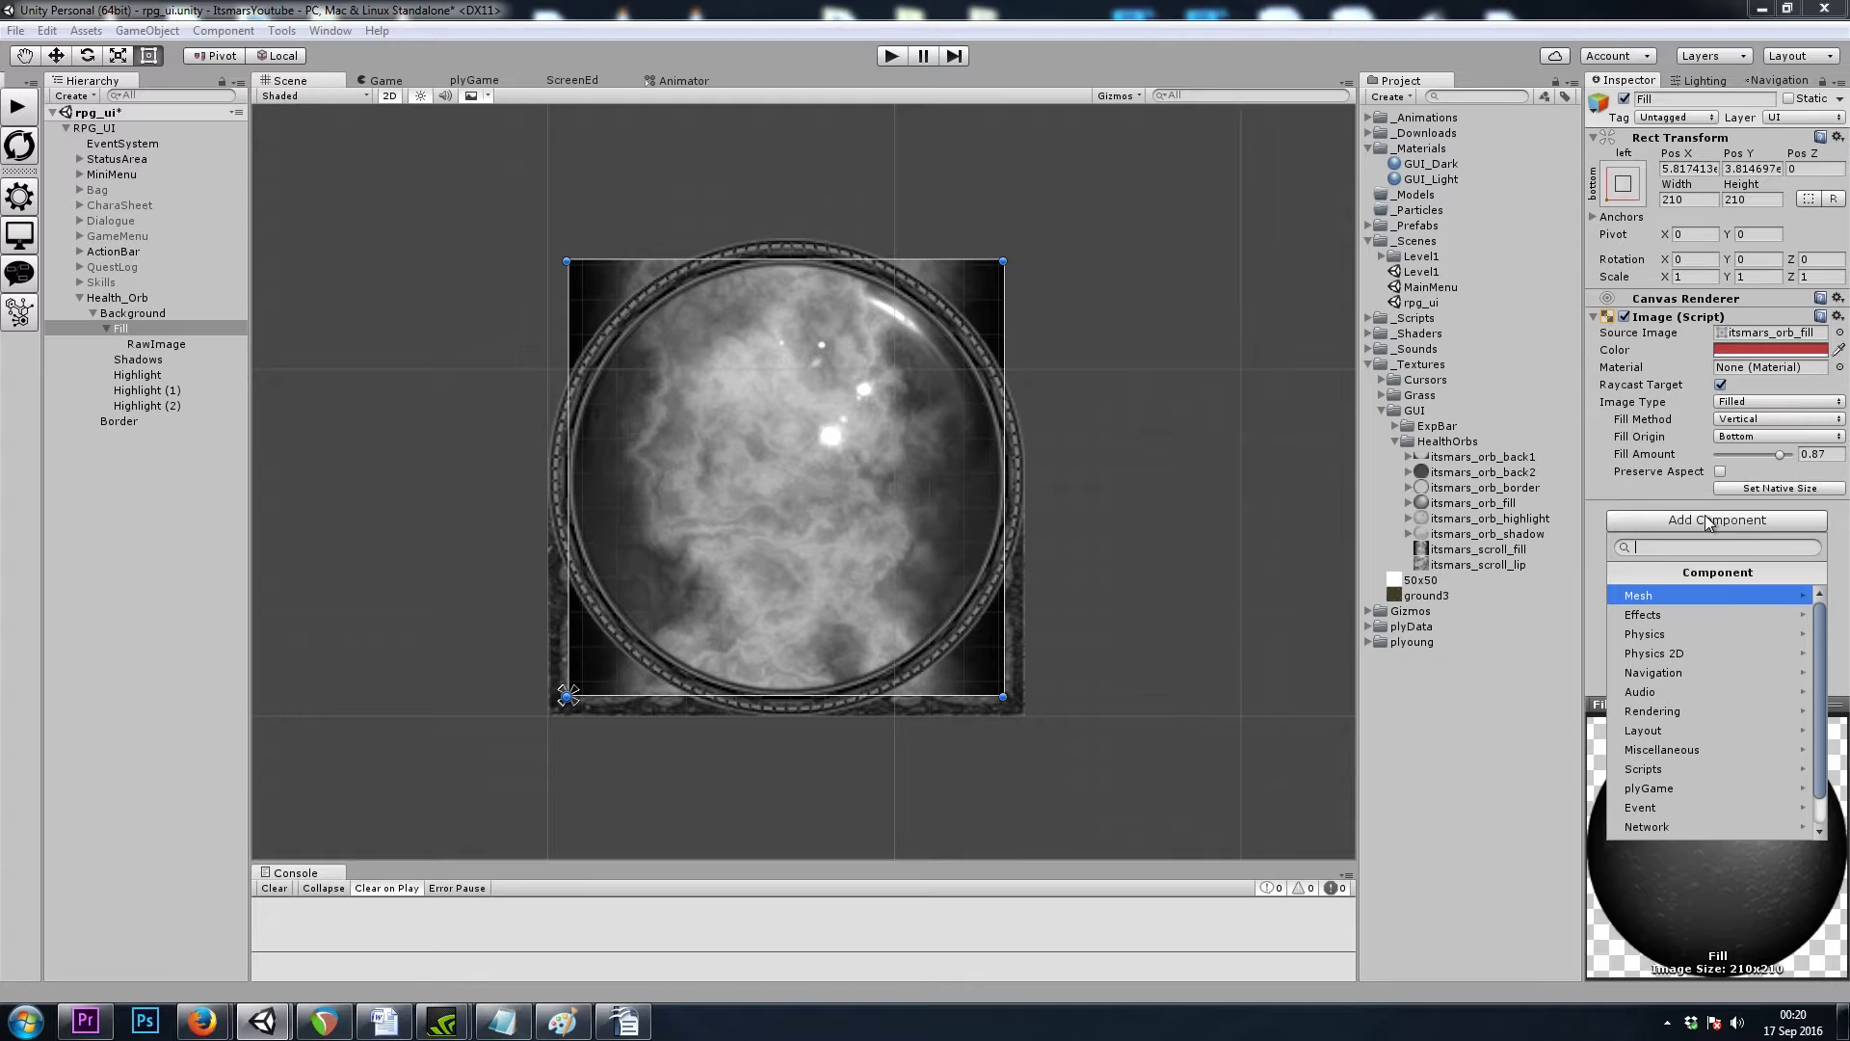
{"action": "type", "text": "mask"}
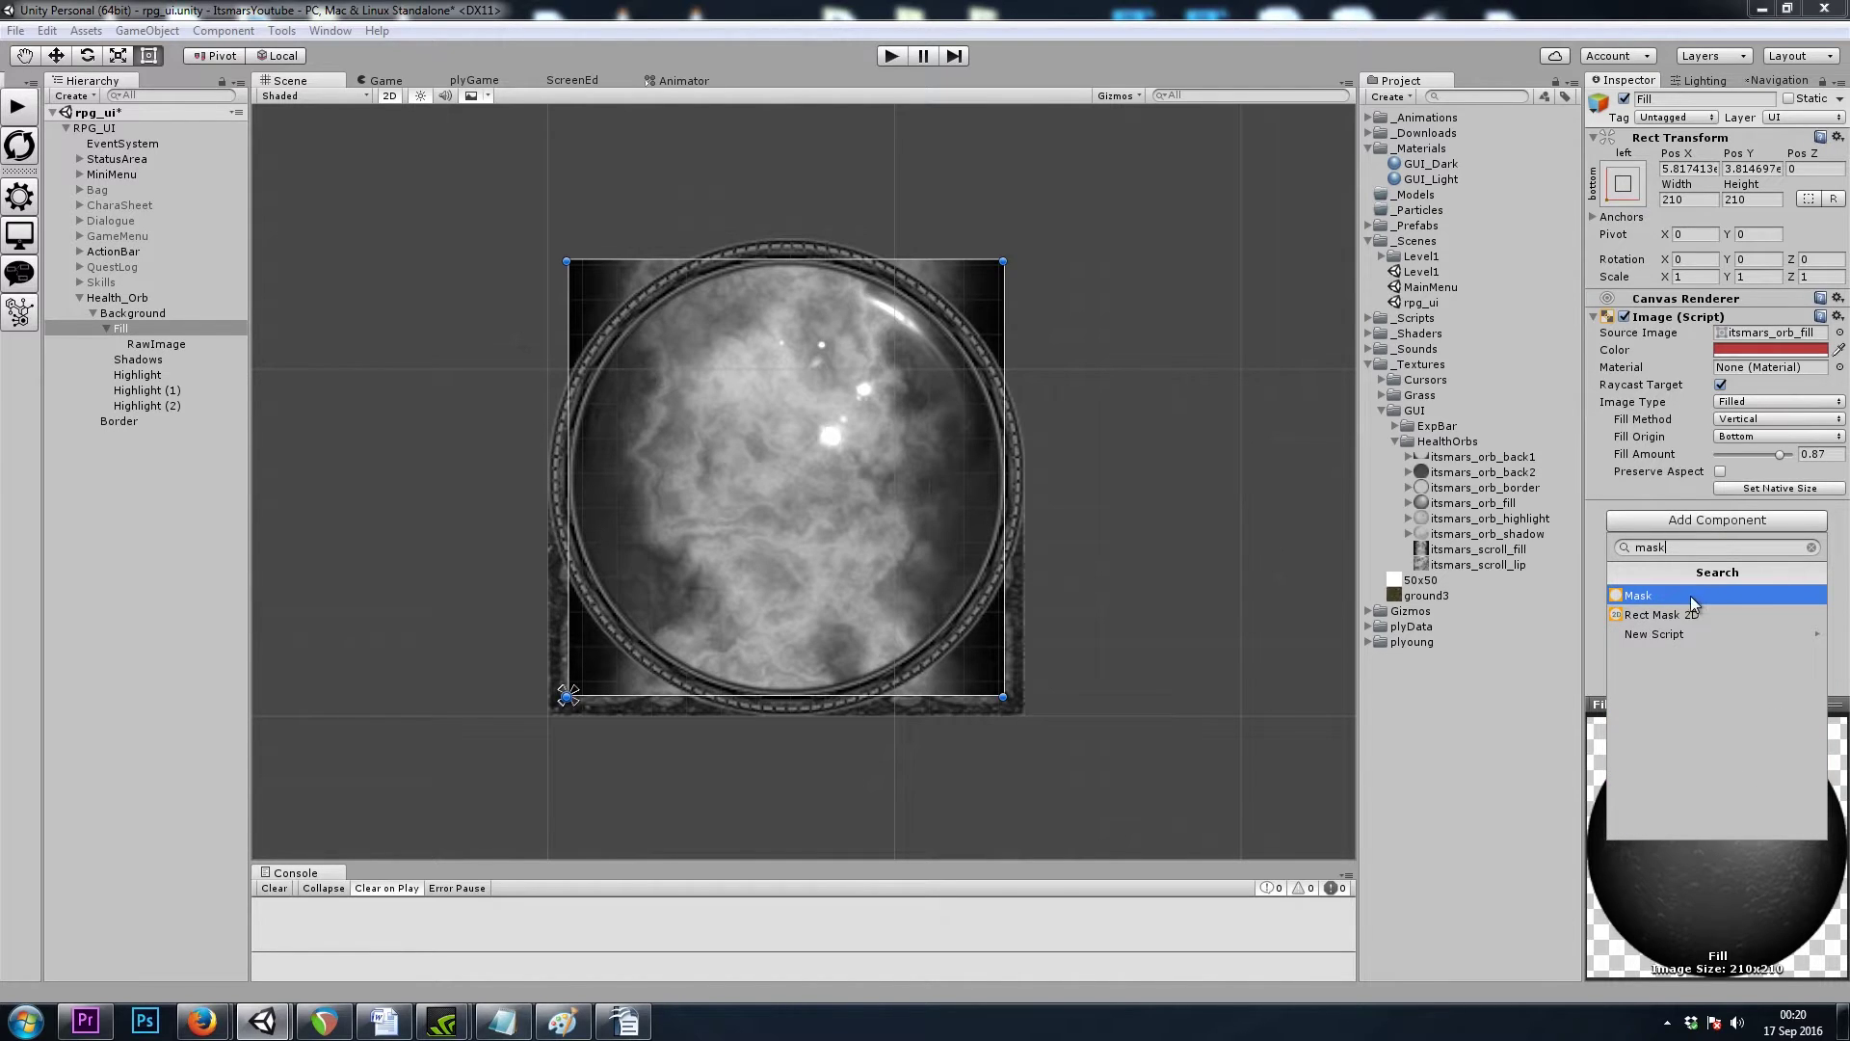
{"action": "left_click", "coordinate": [1687, 596]}
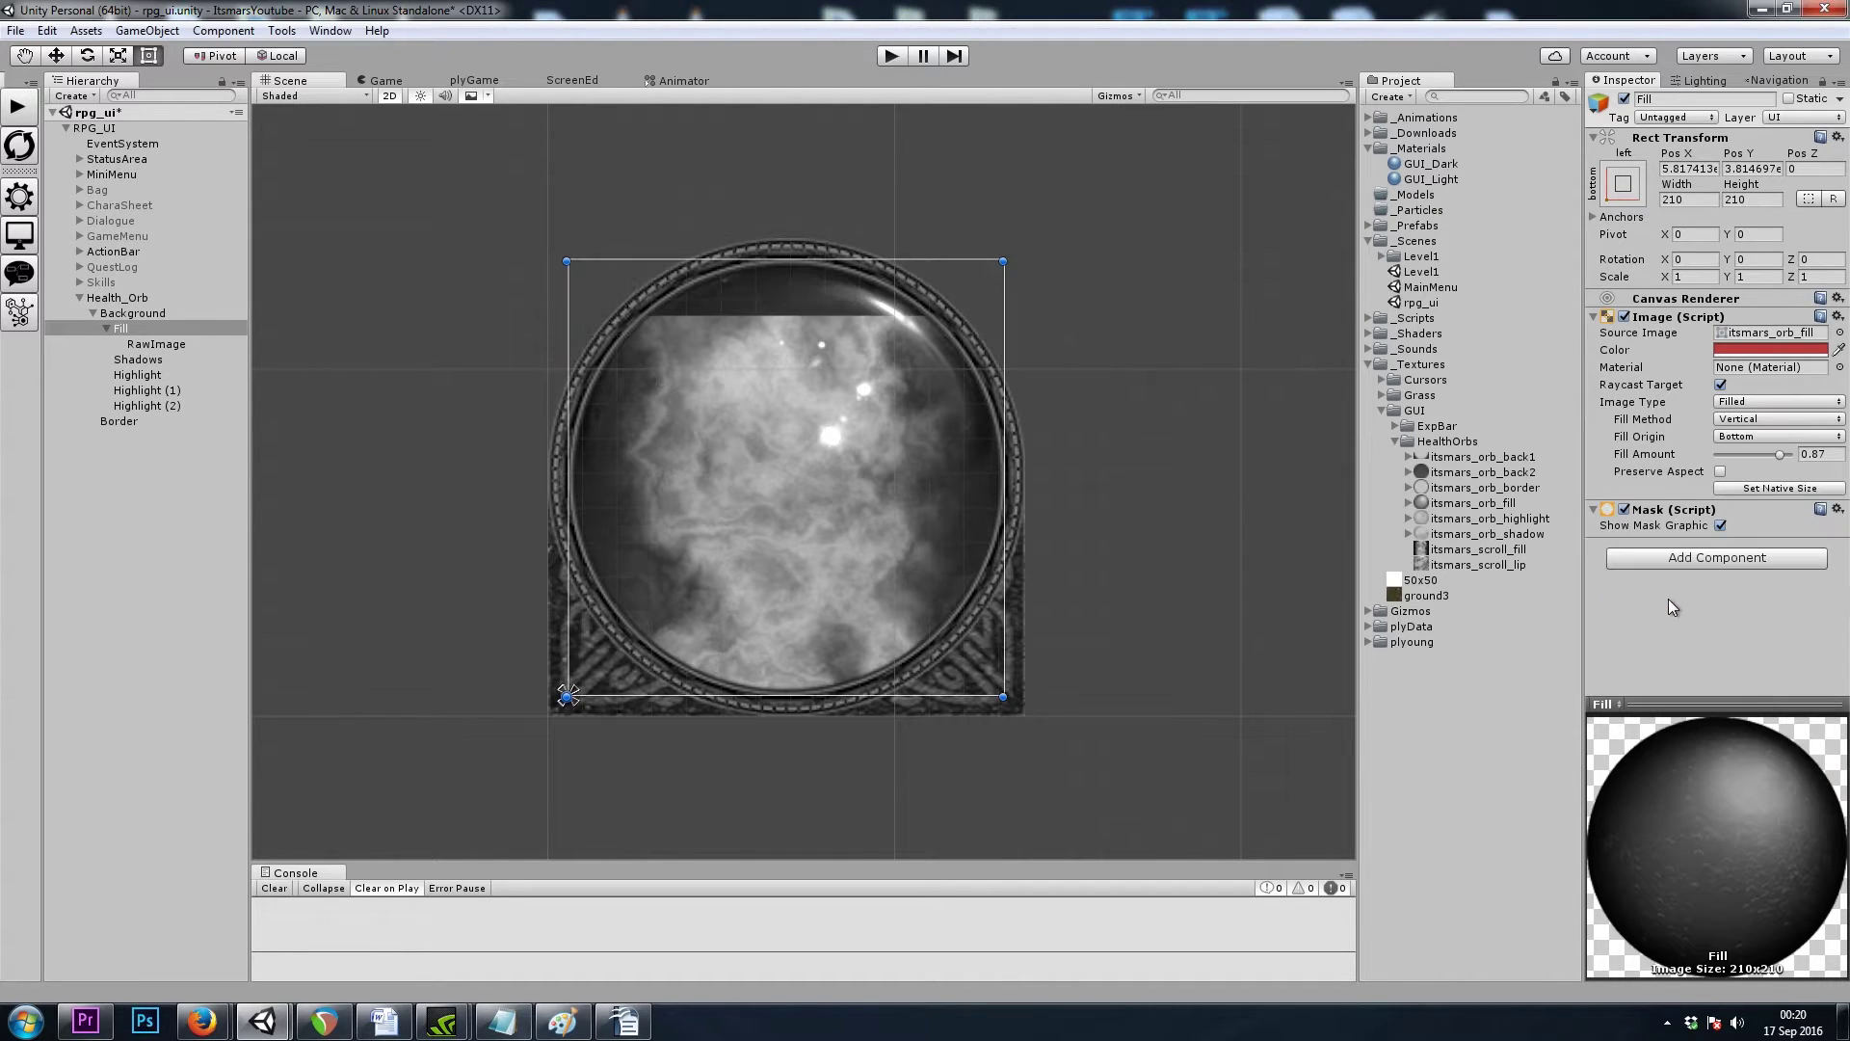
Step: Check the masked RawImage under Fill in the Hierarchy and start renaming it
{"action": "left_click", "coordinate": [150, 345]}
{"action": "left_click", "coordinate": [116, 328]}
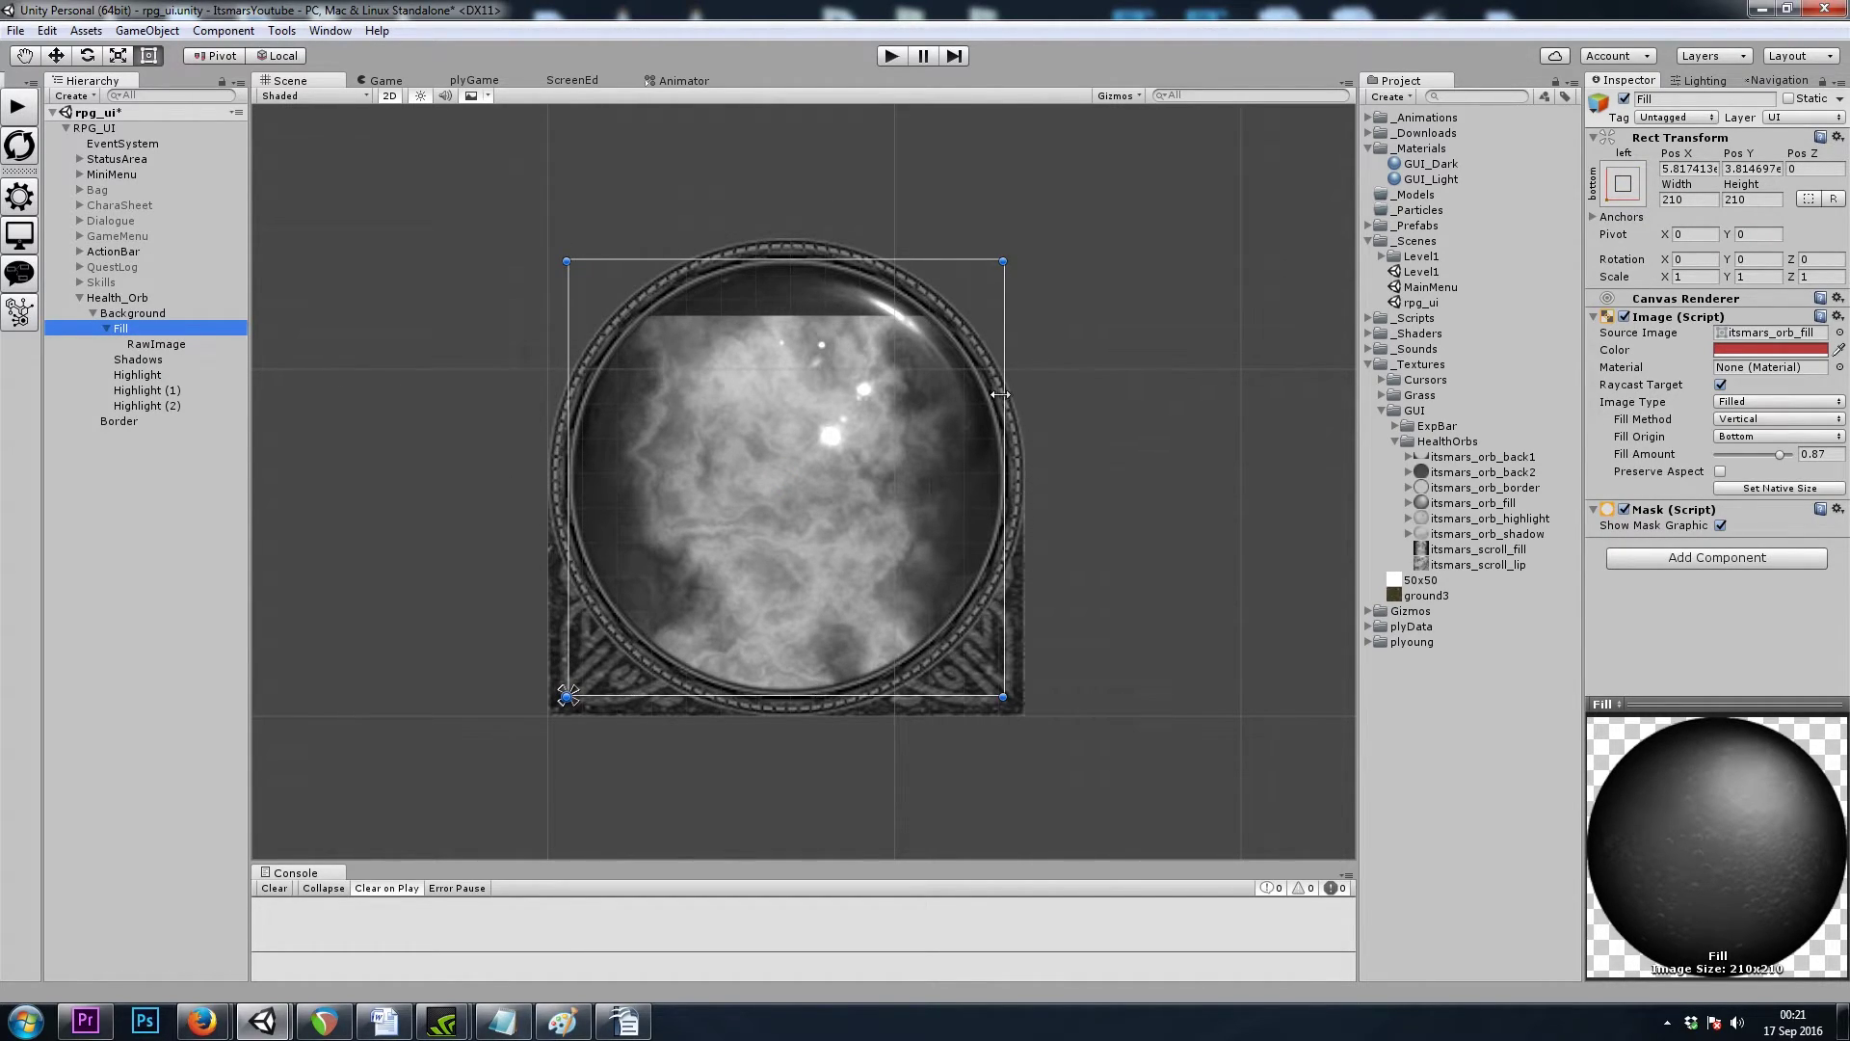
{"action": "left_click", "coordinate": [152, 345]}
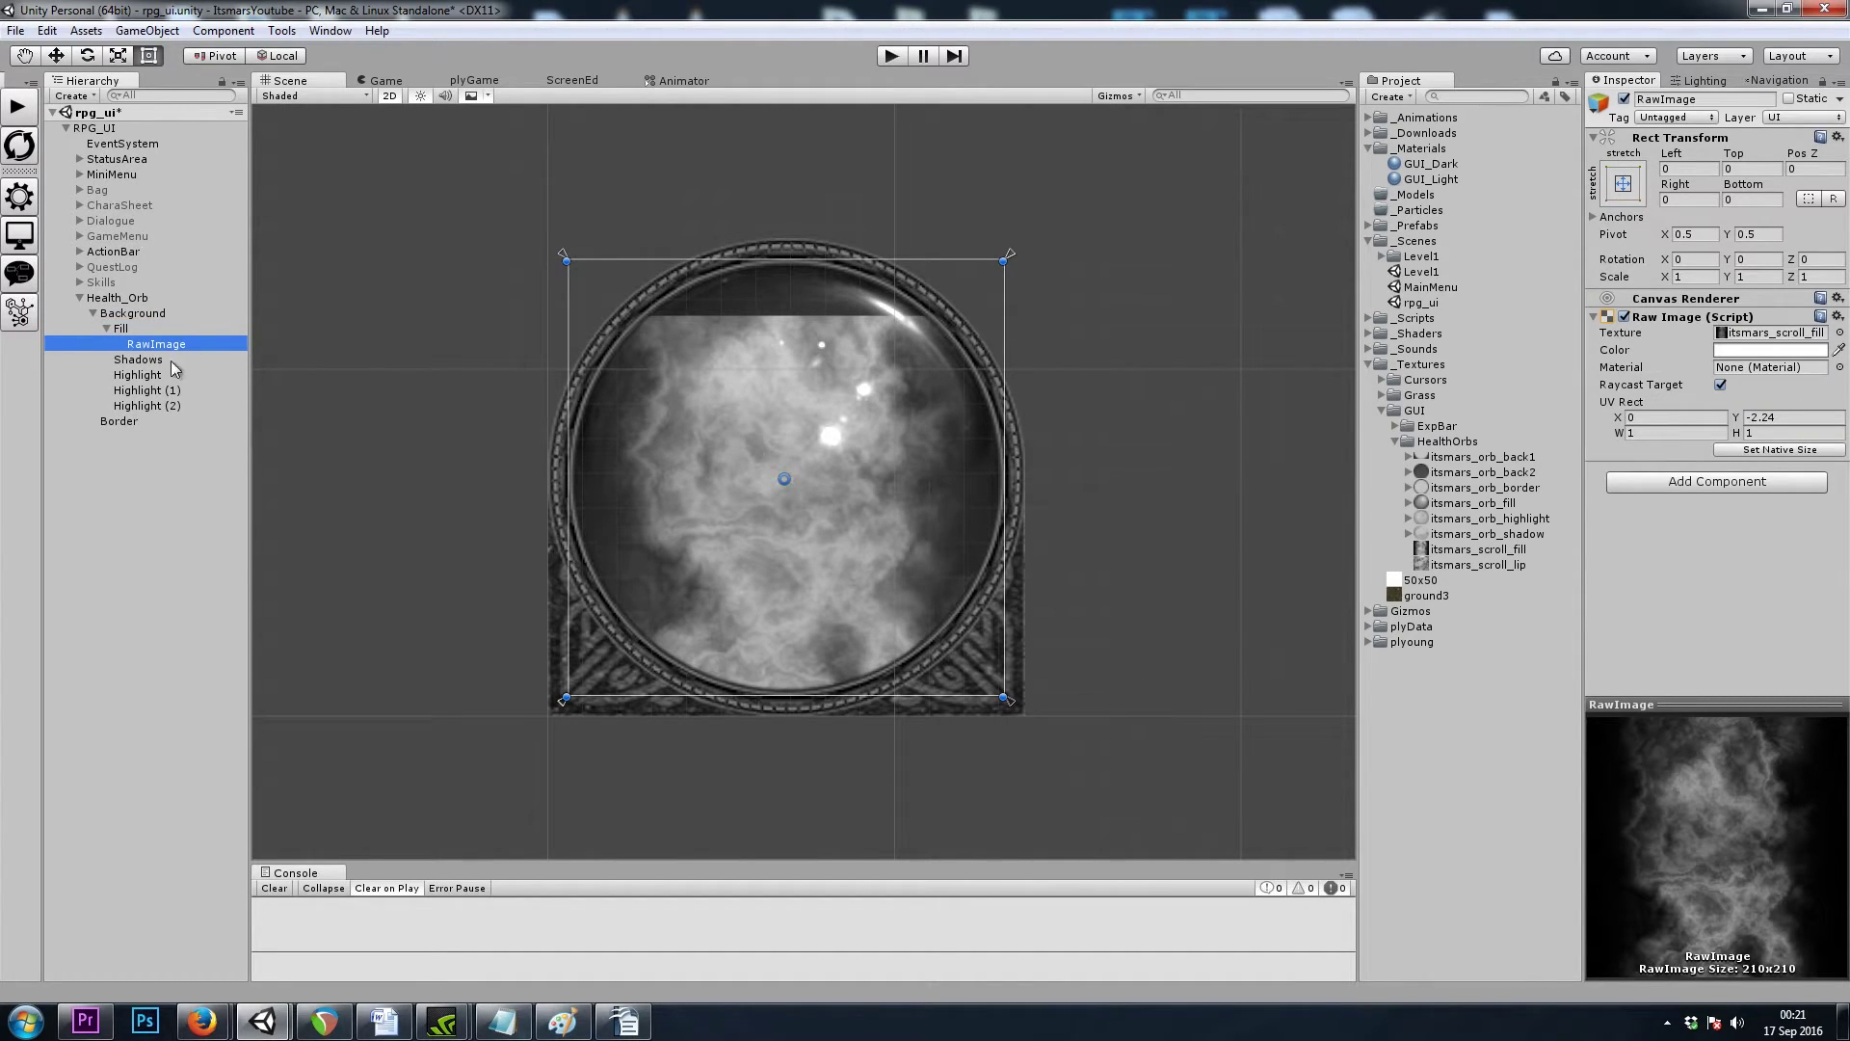
{"action": "left_click", "coordinate": [106, 329]}
{"action": "left_click", "coordinate": [107, 329]}
{"action": "key", "text": "F2"}
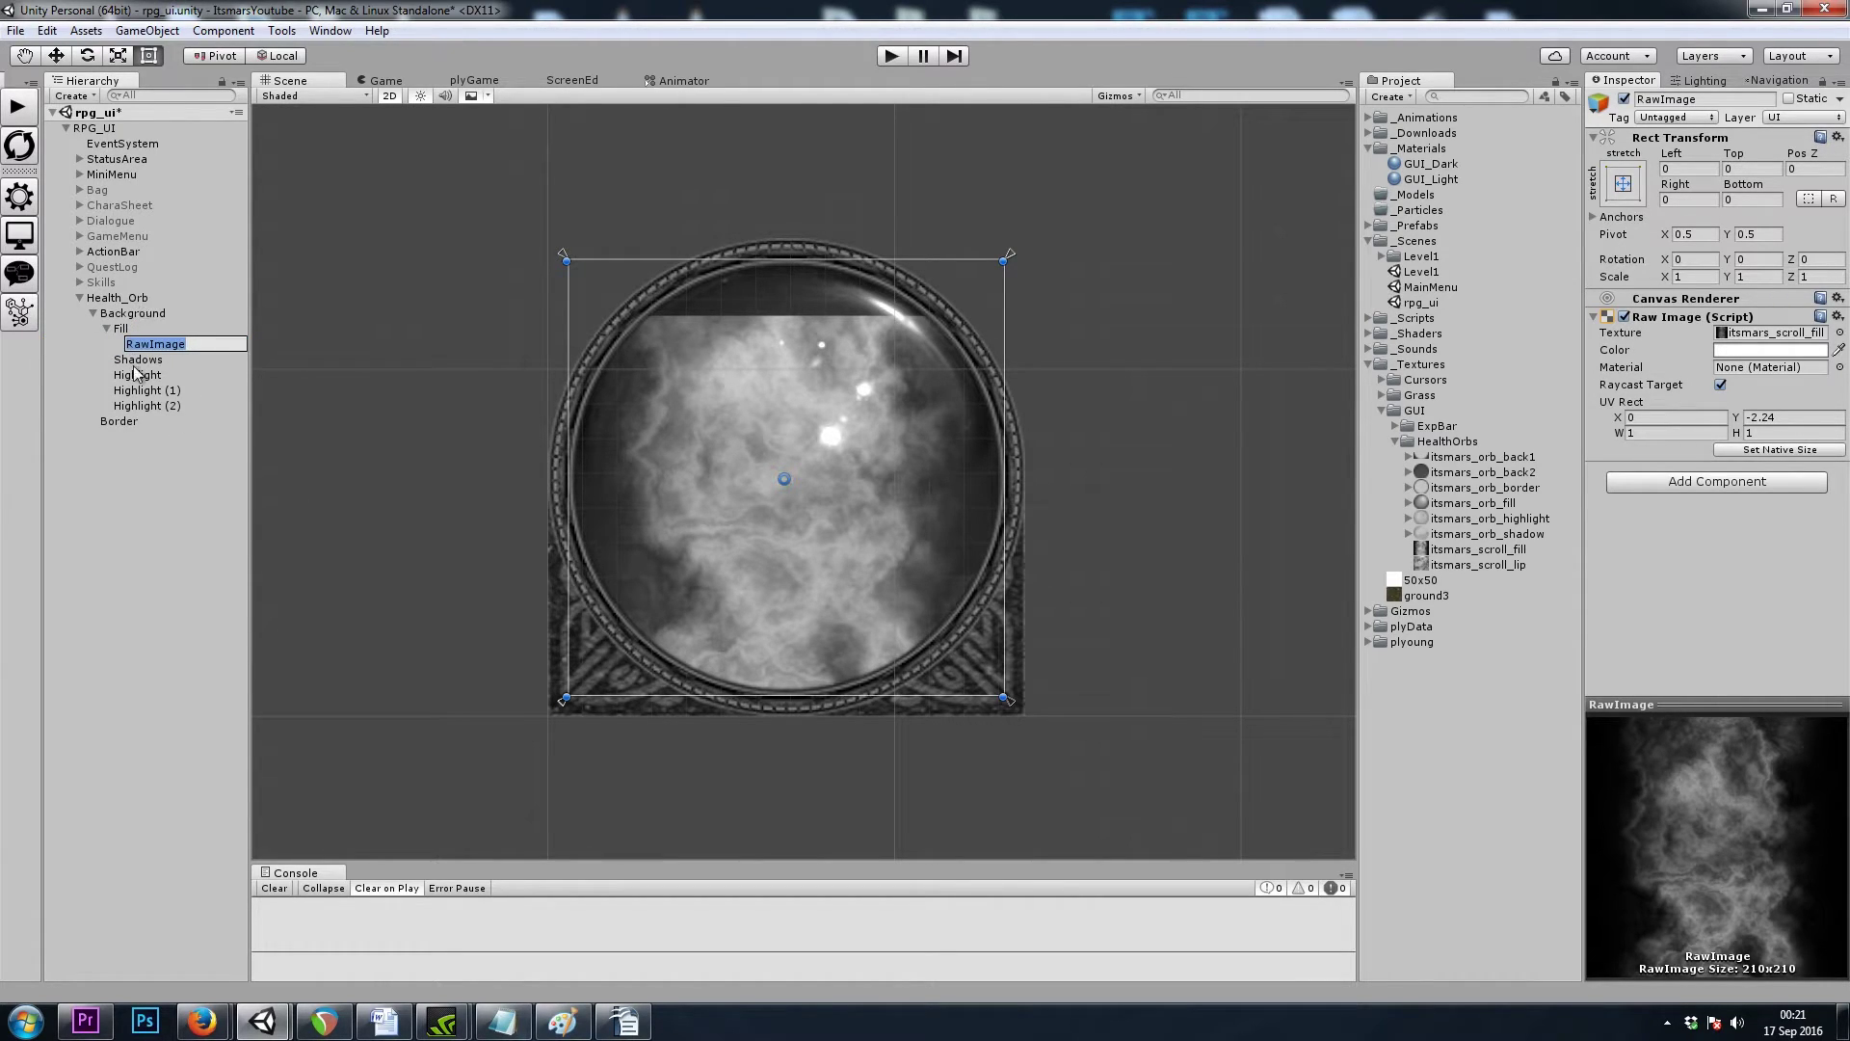
Step: Keep the RawImage name and set its colour to R 153, G 80, B 80, A 76
{"action": "key", "text": "Return"}
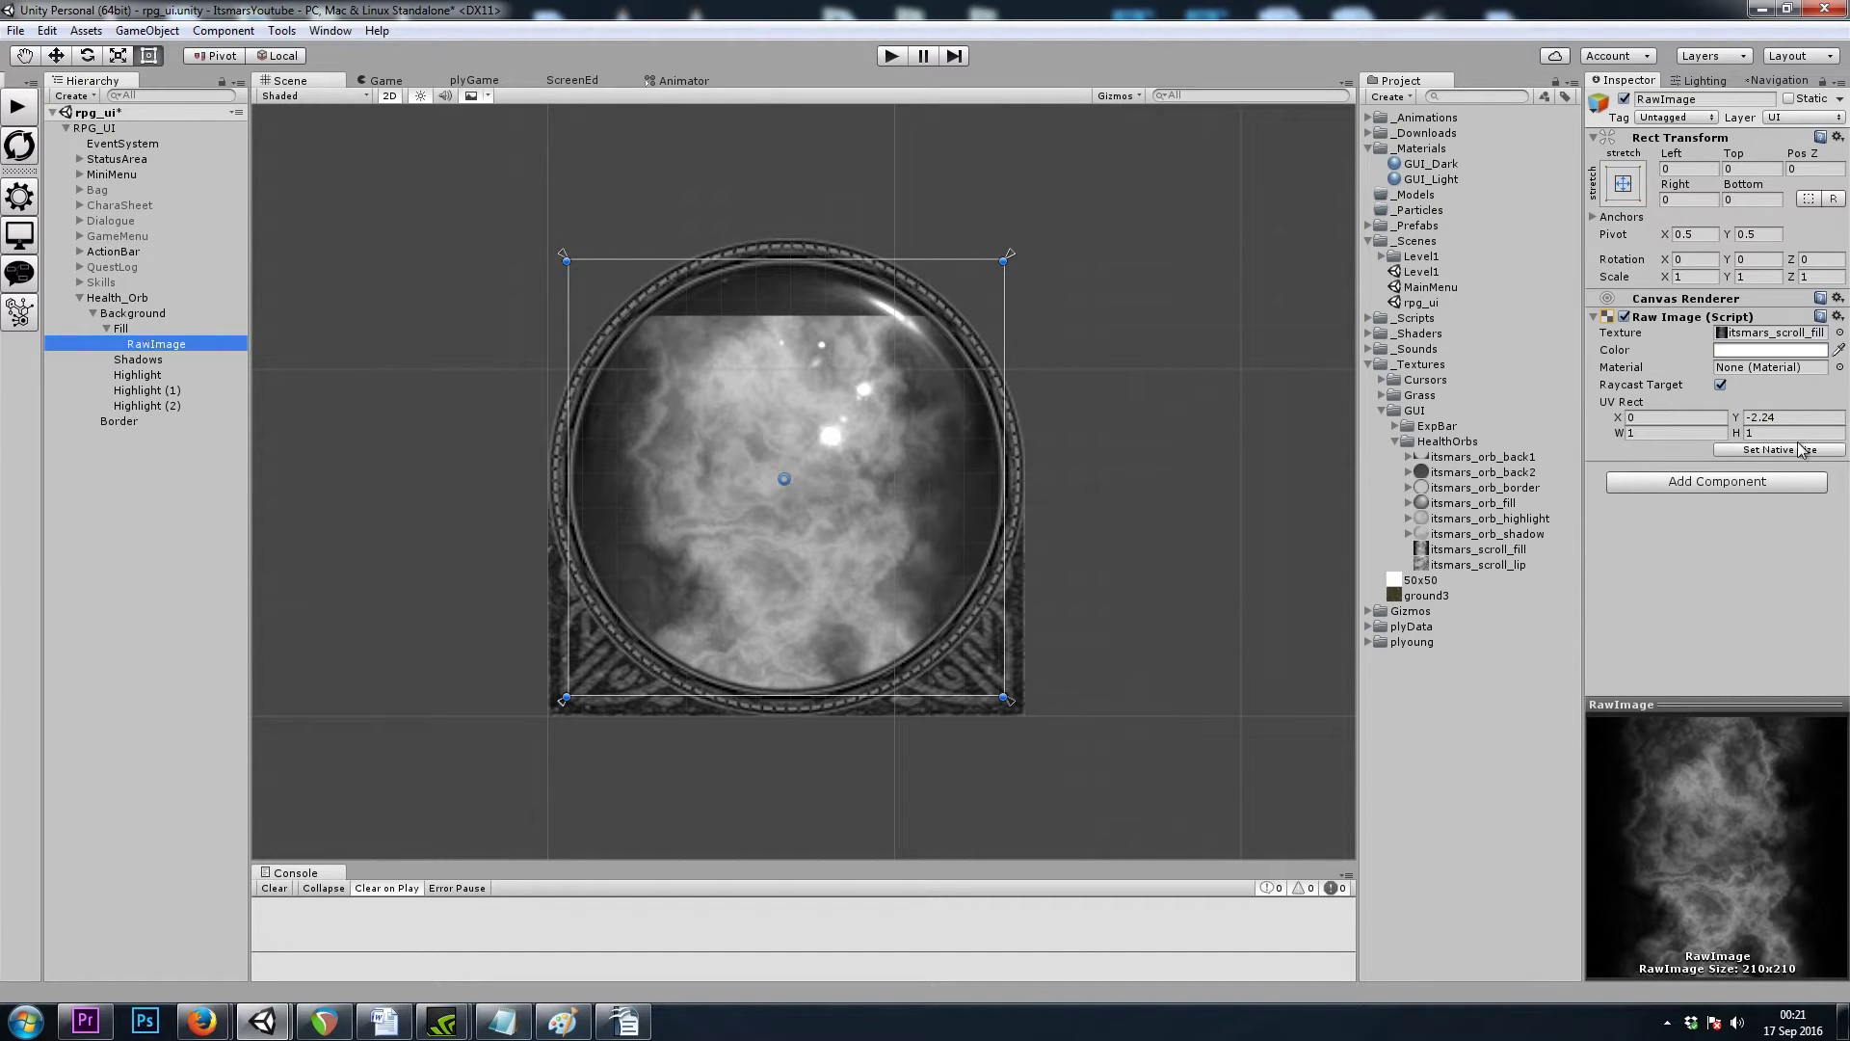
{"action": "left_click", "coordinate": [1746, 352]}
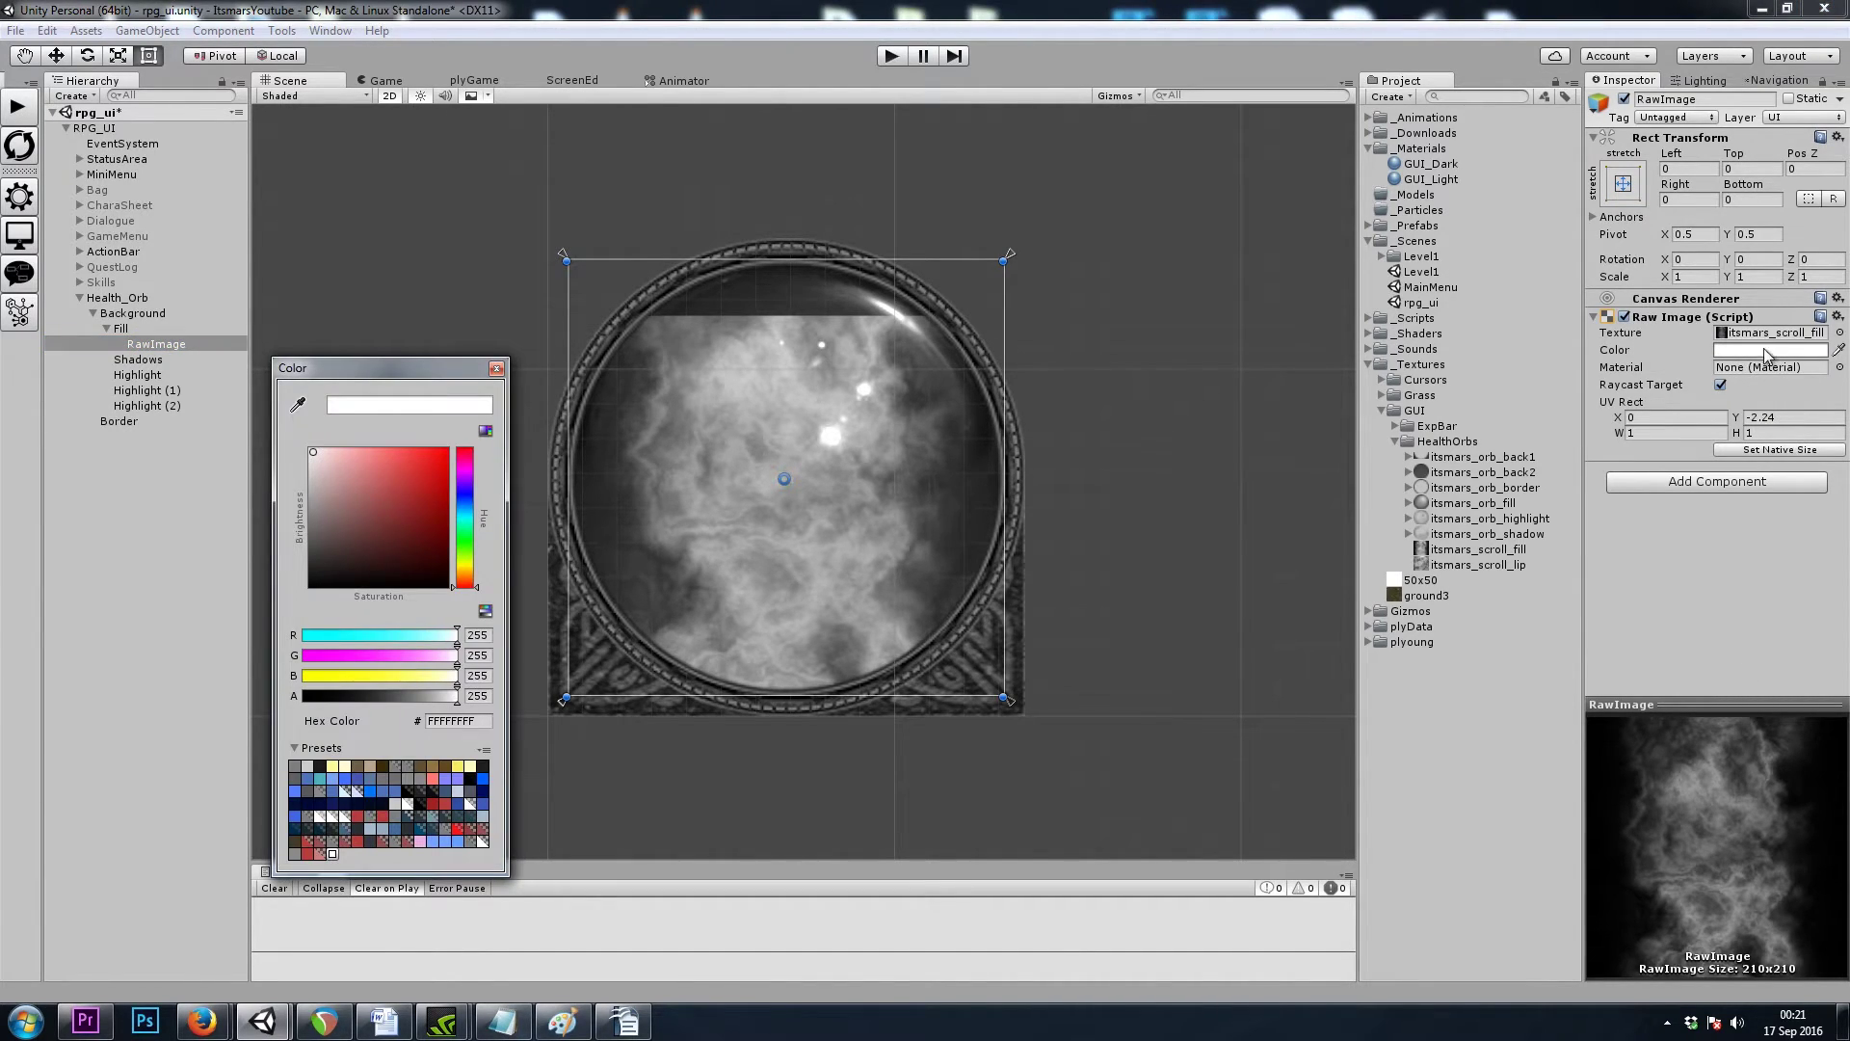
{"action": "left_click", "coordinate": [478, 635]}
{"action": "type", "text": "153"}
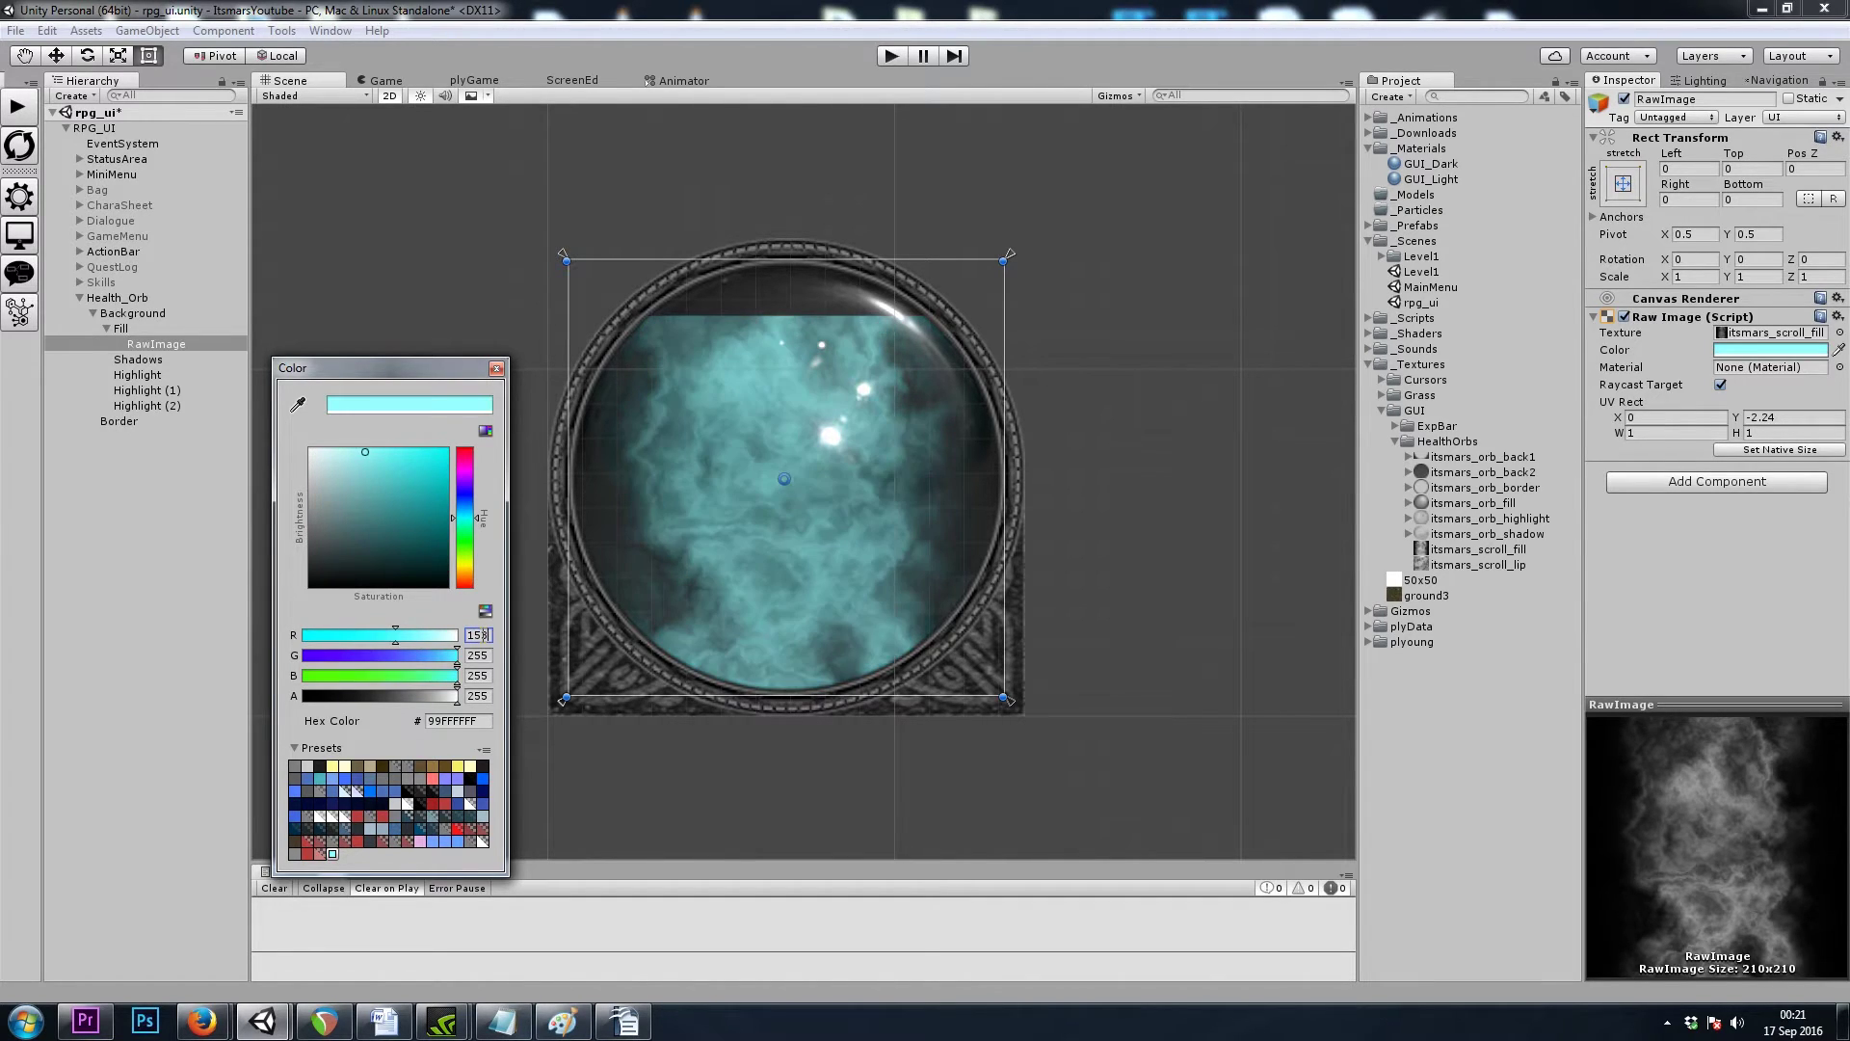
{"action": "key", "text": "Tab"}
{"action": "type", "text": "80"}
{"action": "key", "text": "Tab"}
{"action": "type", "text": "80"}
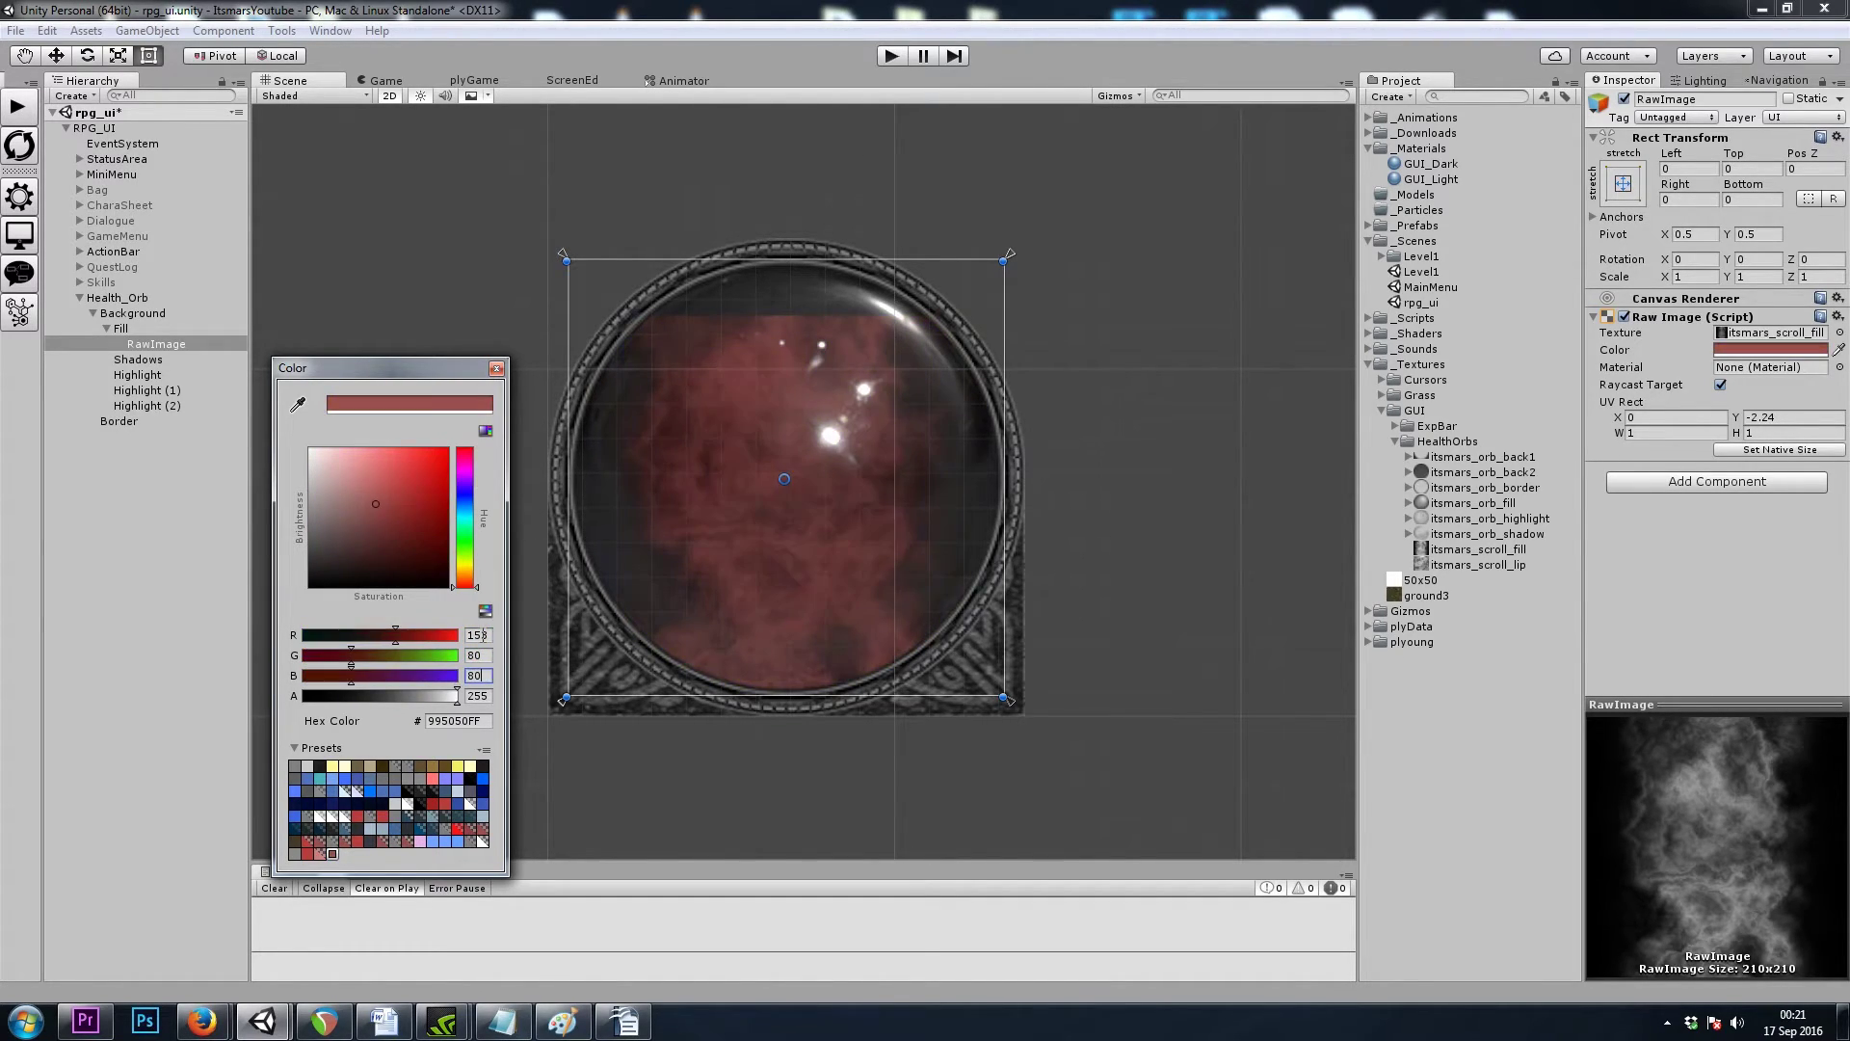
{"action": "key", "text": "Tab"}
{"action": "type", "text": "76"}
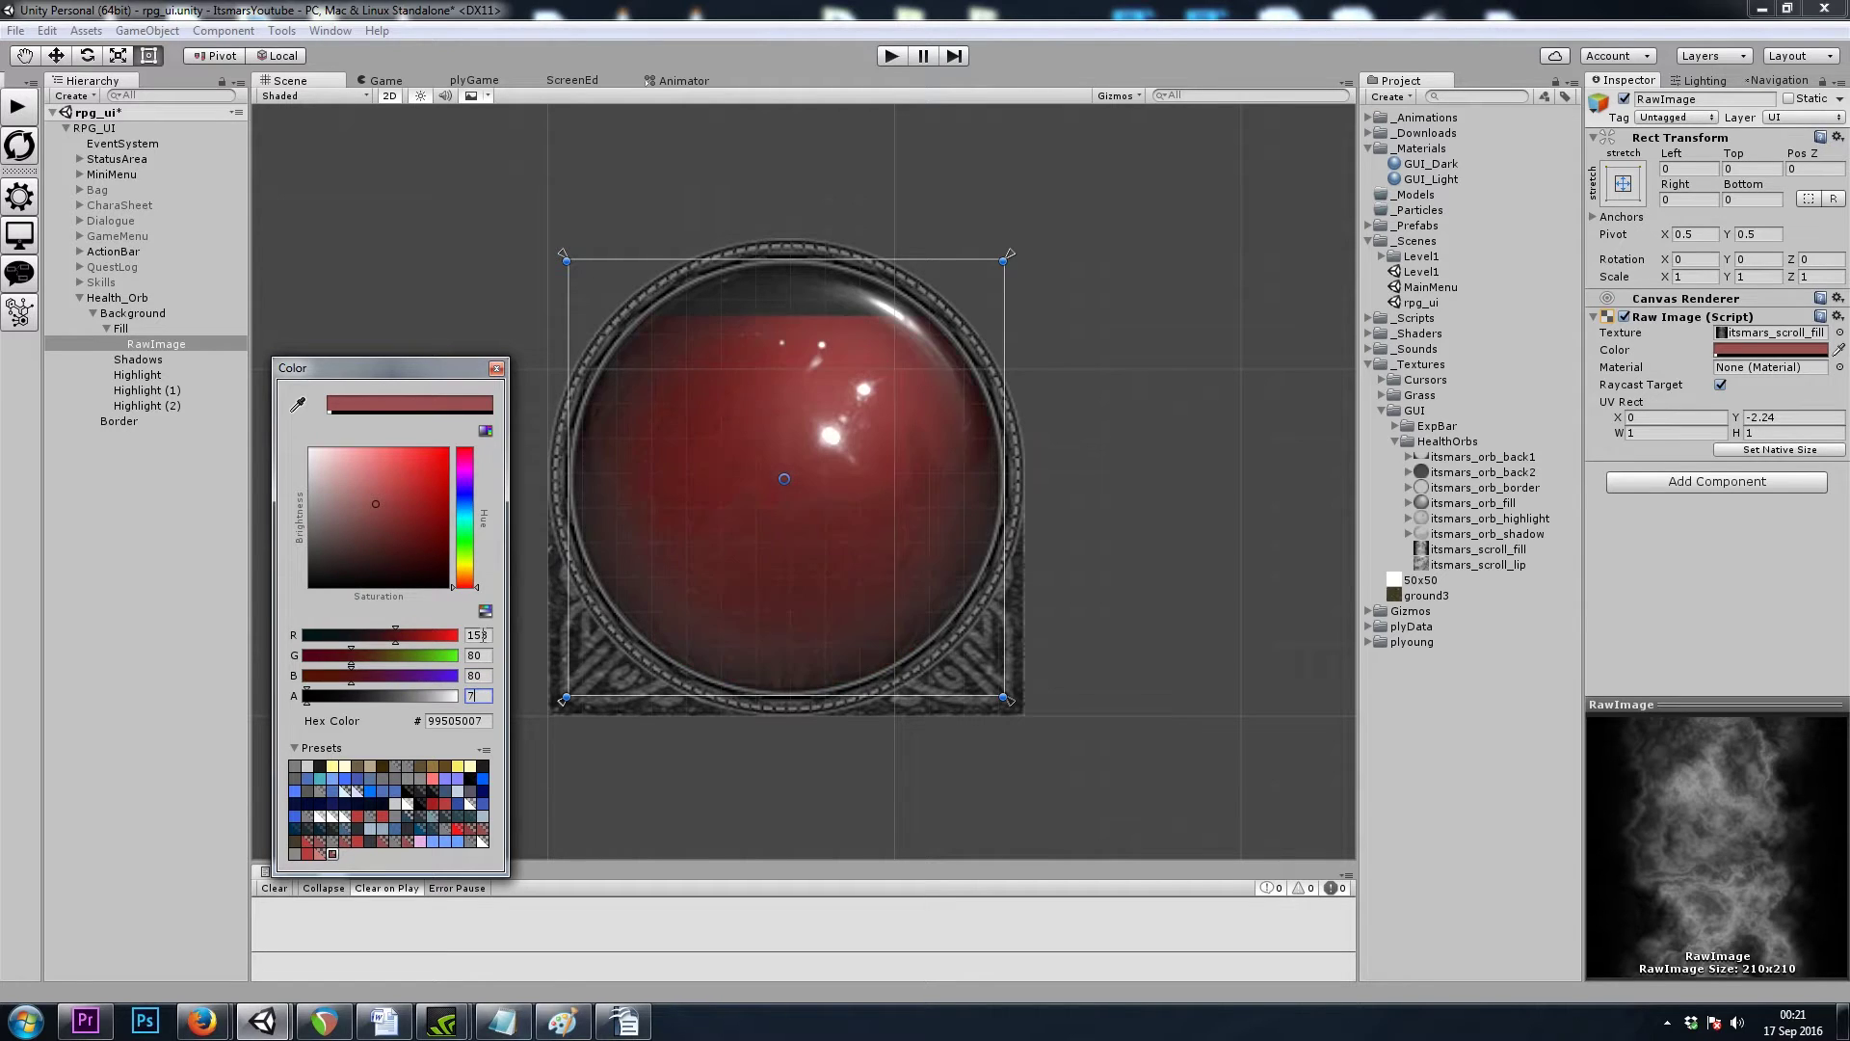
{"action": "left_click", "coordinate": [496, 368]}
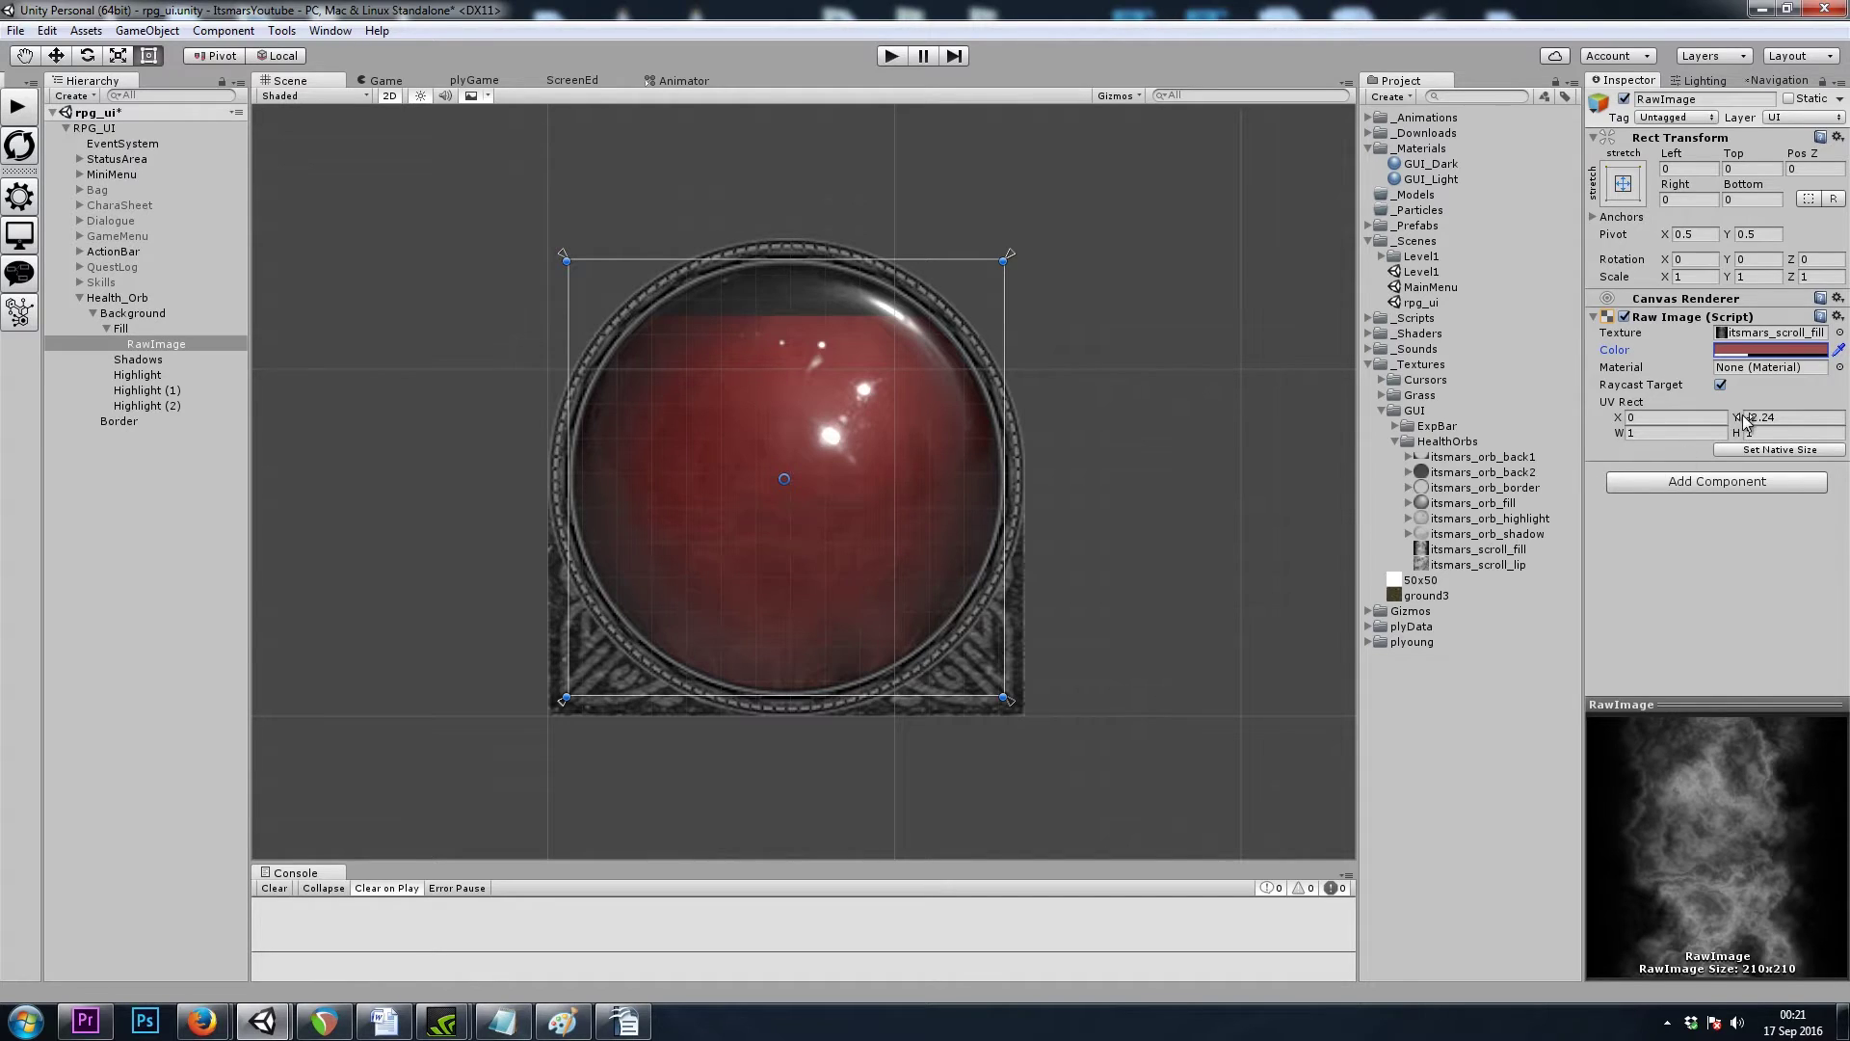
Step: Attach the ScrollingRawImage script from _Scripts to the RawImage with Vertical Speed 0.1
{"action": "left_click_drag", "start_coordinate": [1747, 419], "coordinate": [1729, 417]}
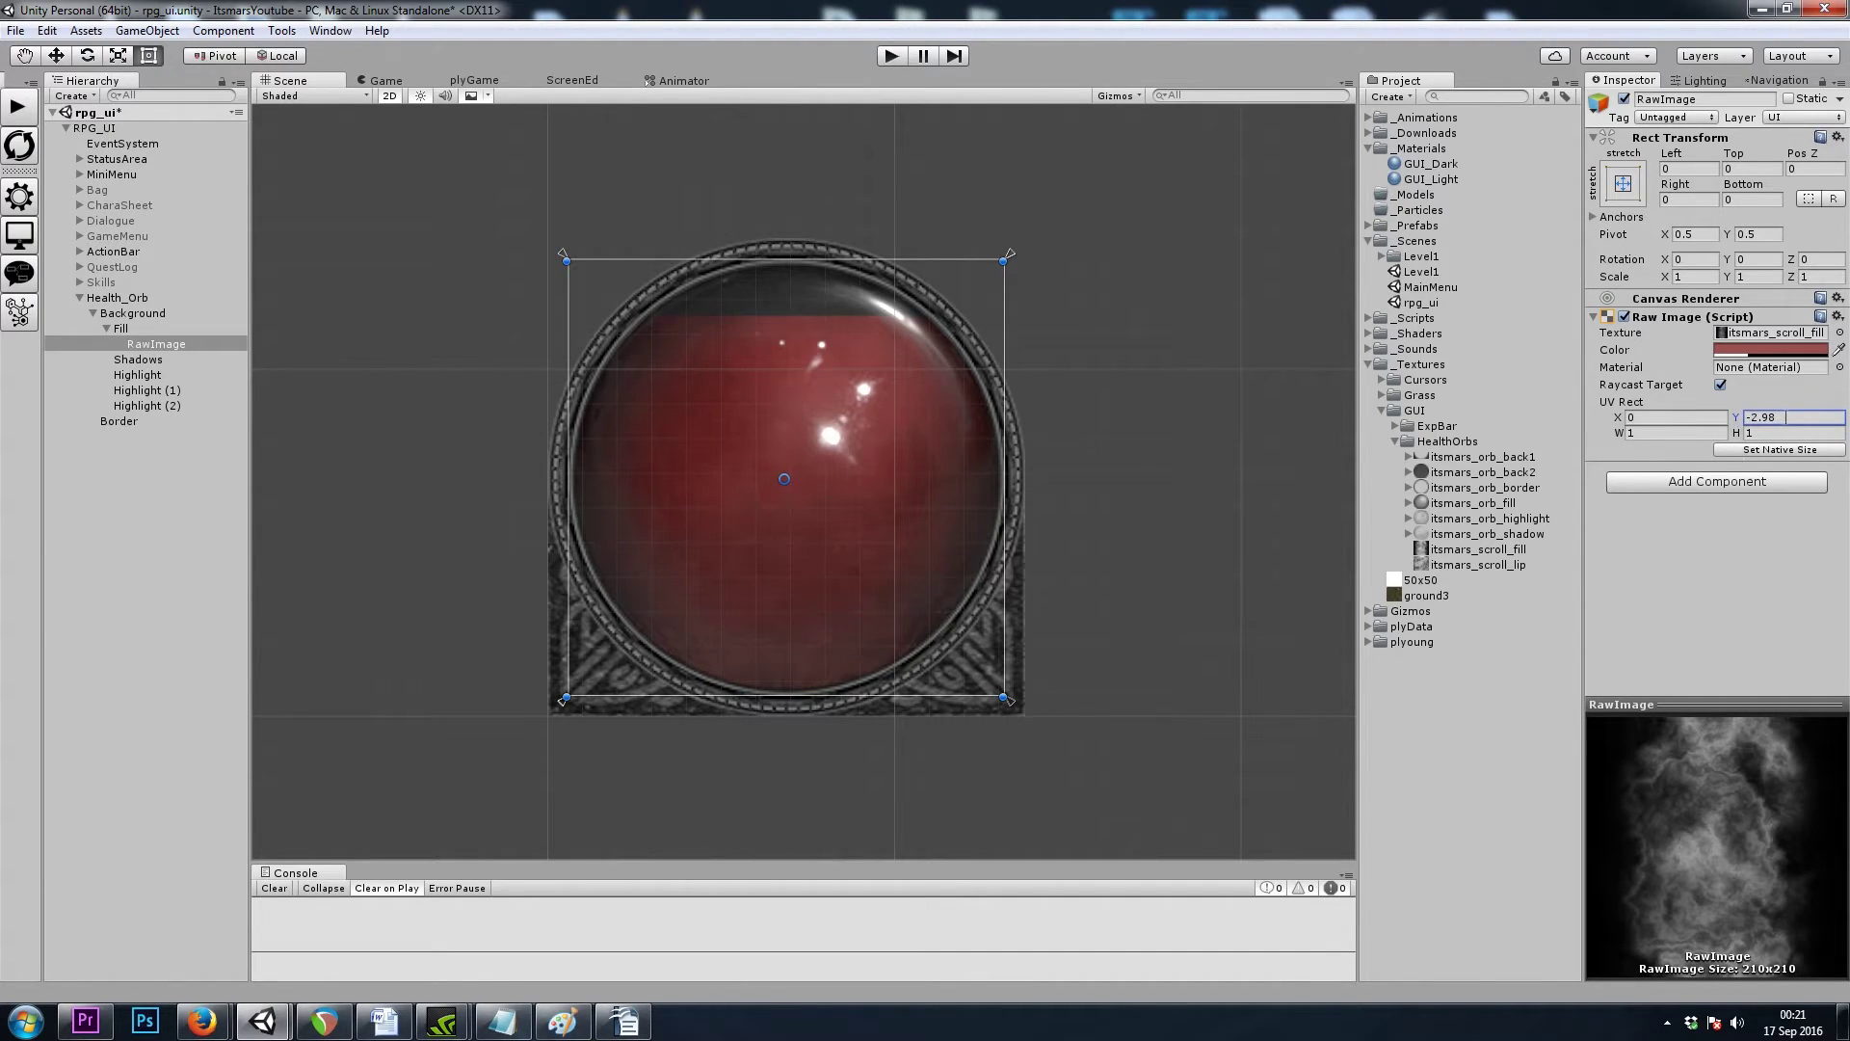
{"action": "left_click_drag", "start_coordinate": [1734, 416], "coordinate": [1677, 416]}
{"action": "left_click", "coordinate": [1369, 318]}
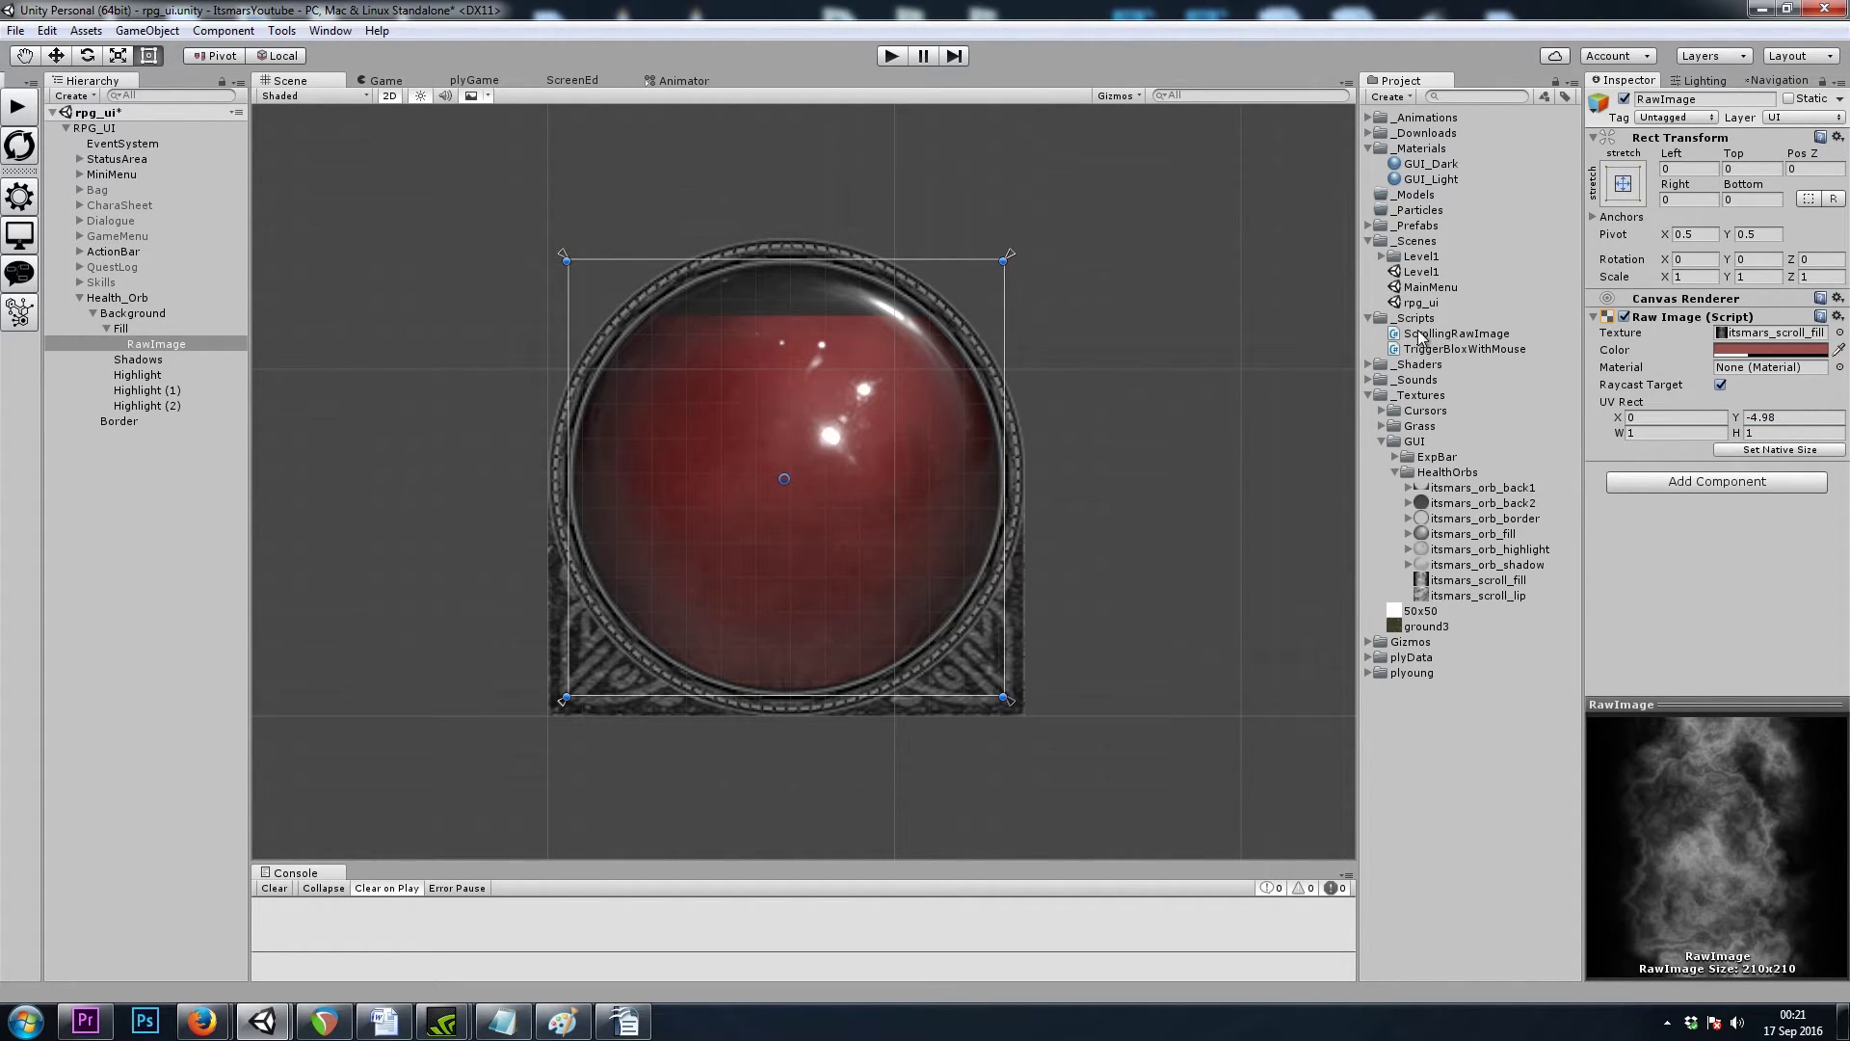
{"action": "left_click_drag", "start_coordinate": [1430, 335], "coordinate": [1688, 559]}
{"action": "left_click", "coordinate": [1722, 521]}
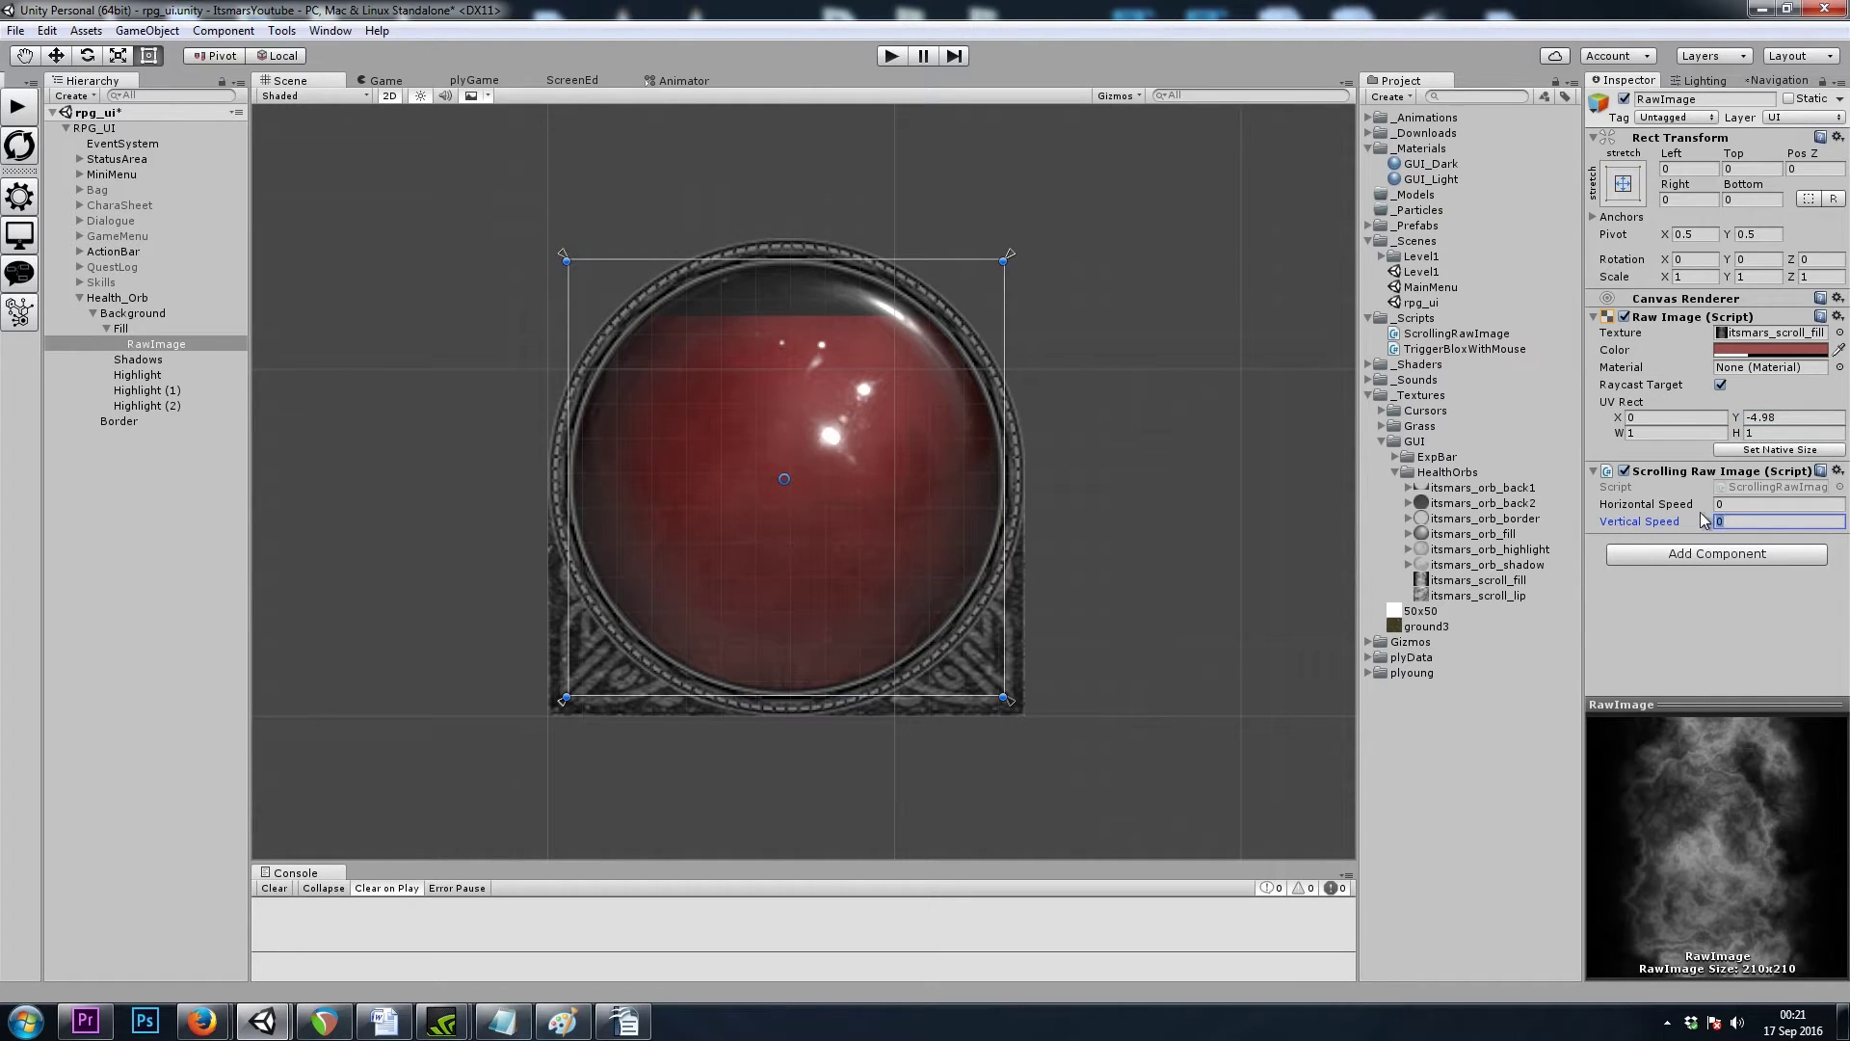
{"action": "type", "text": "-"}
{"action": "type", "text": "1"}
{"action": "key", "text": "Return"}
Step: Reset the RawImage's UV Rect Y to 0
{"action": "left_click_drag", "start_coordinate": [1735, 419], "coordinate": [1726, 421]}
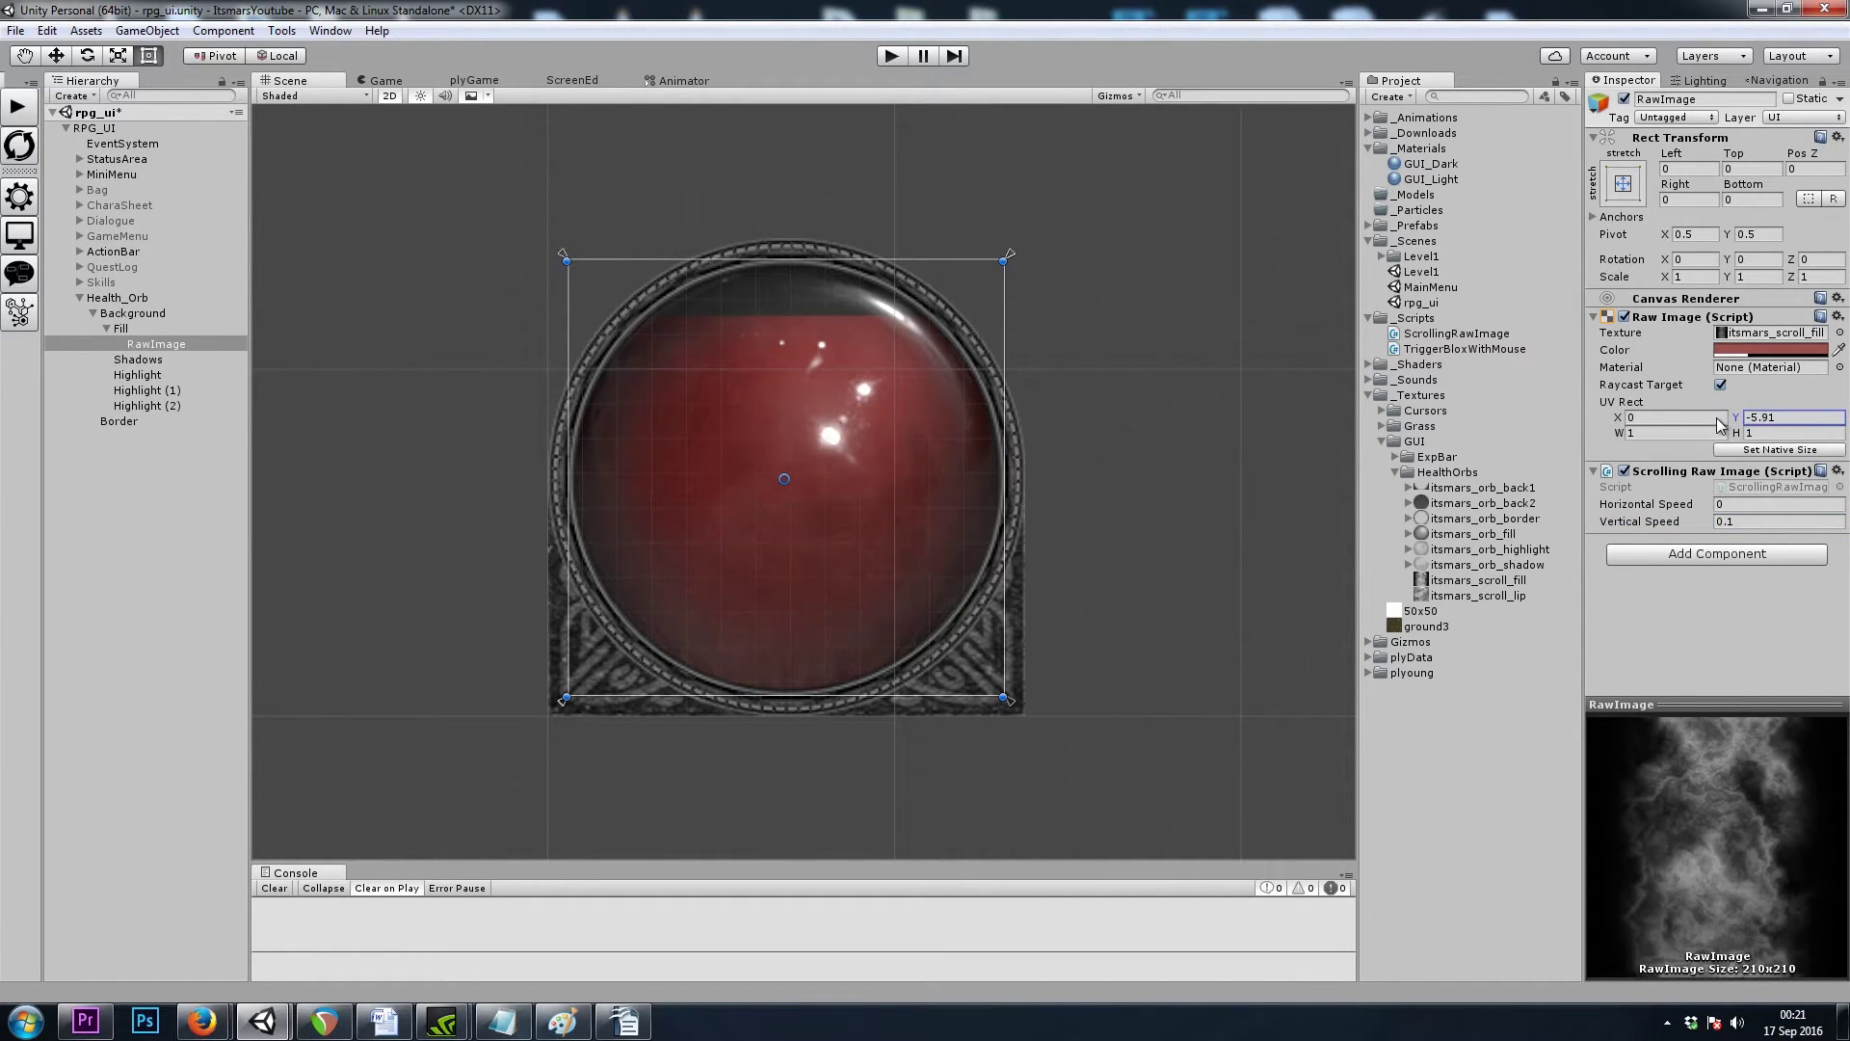
{"action": "left_click", "coordinate": [1778, 420]}
{"action": "type", "text": "0"}
{"action": "key", "text": "Return"}
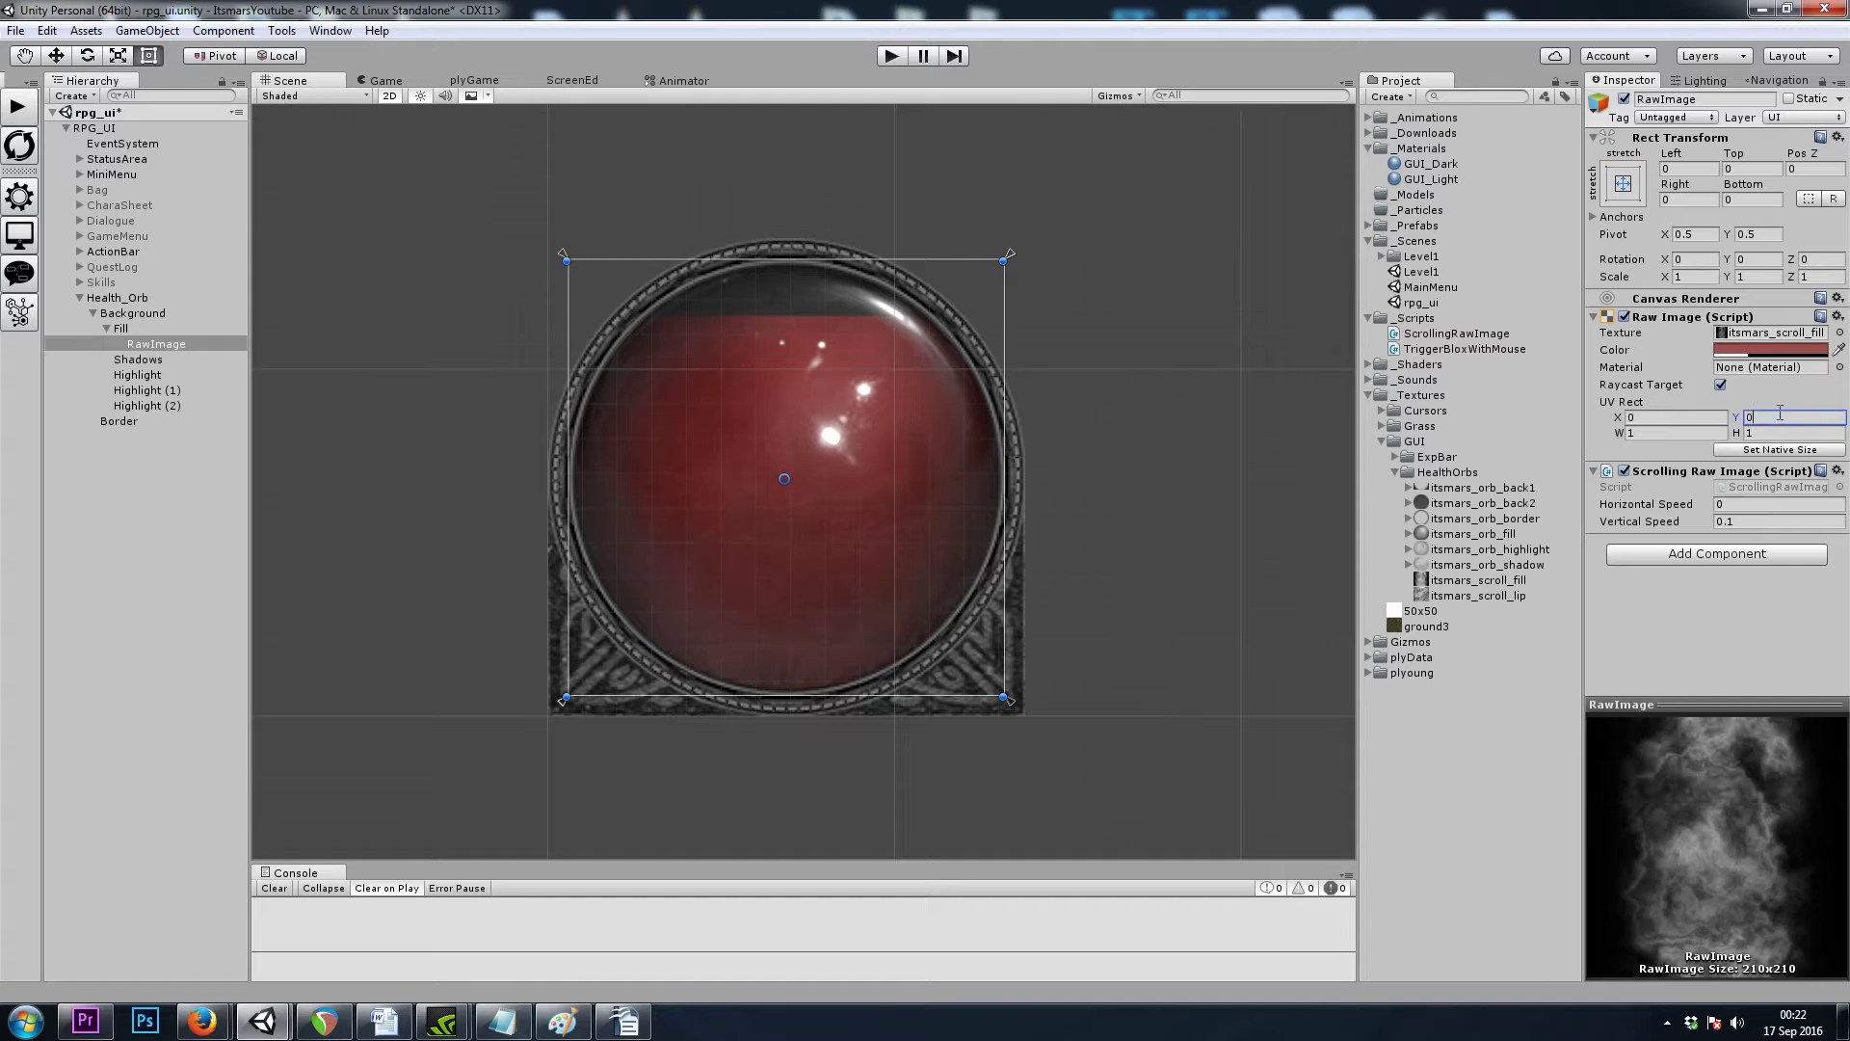
{"action": "scroll", "coordinate": [579, 433], "scroll_direction": "down", "scroll_amount": 2}
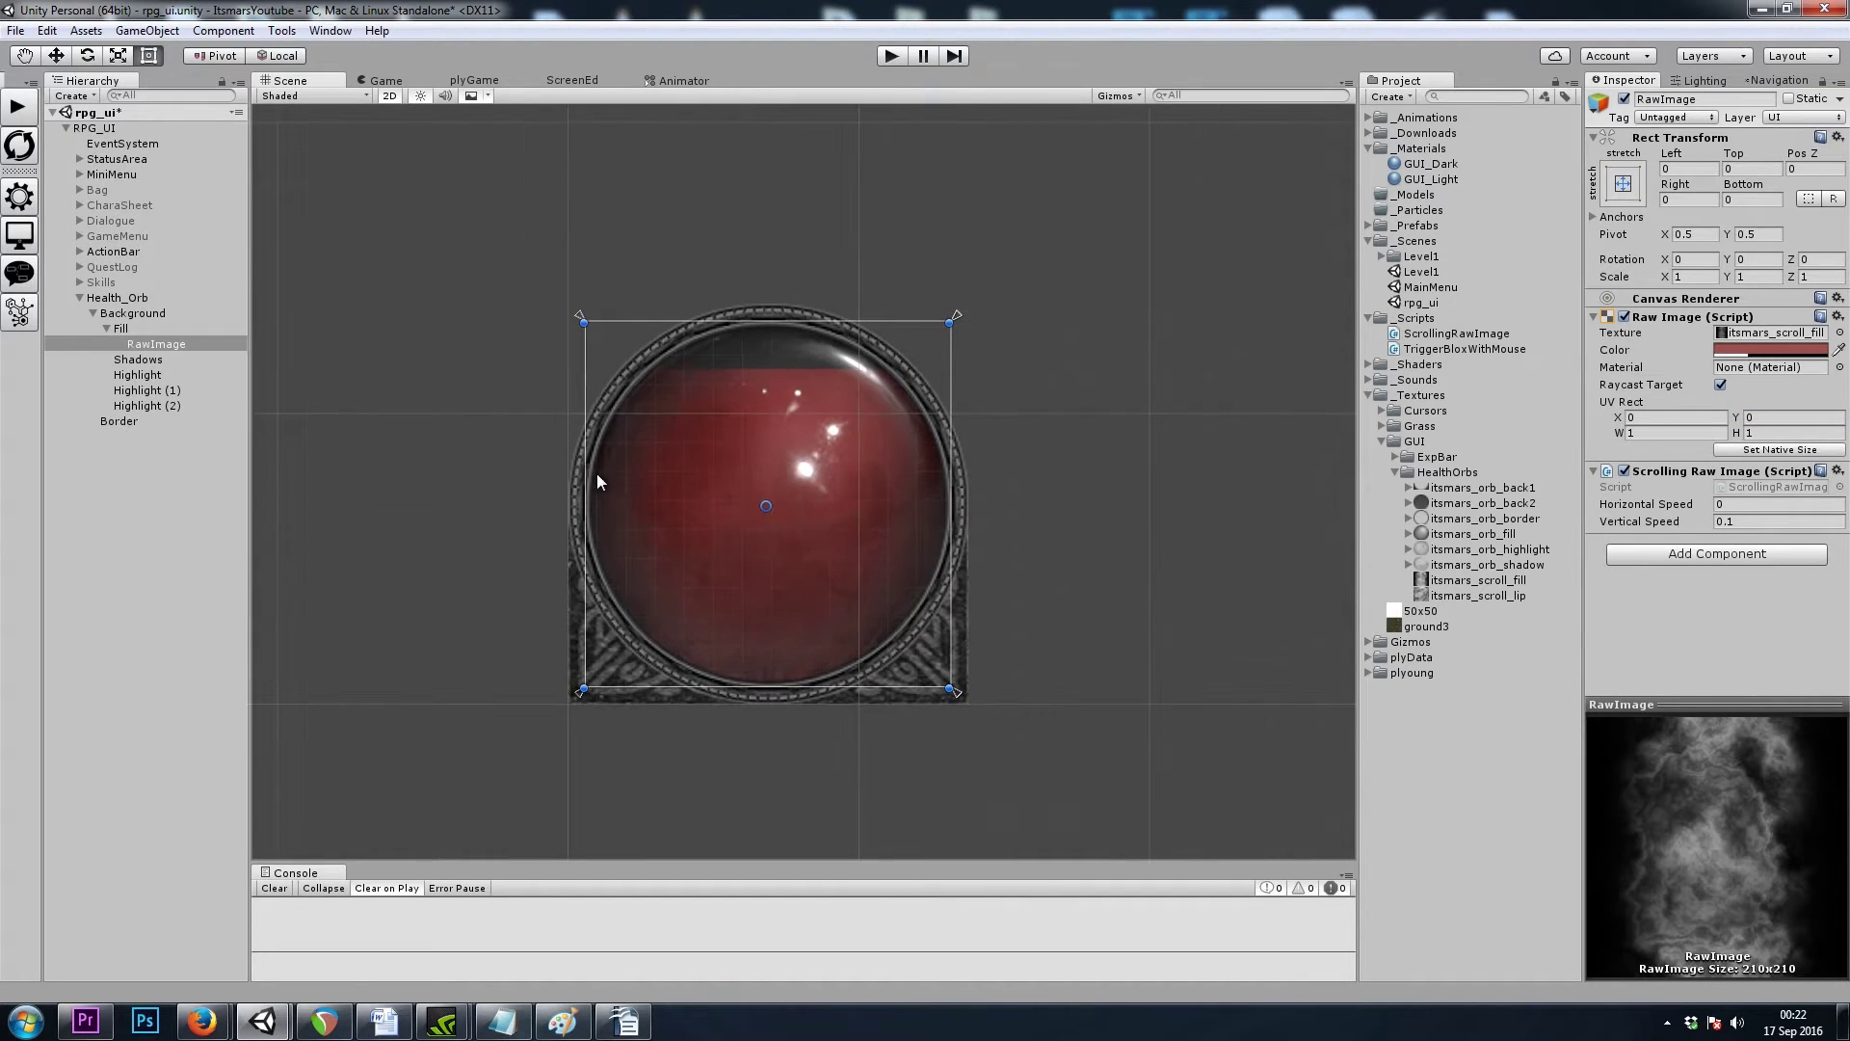
{"action": "scroll", "coordinate": [588, 482], "scroll_direction": "up", "scroll_amount": 1}
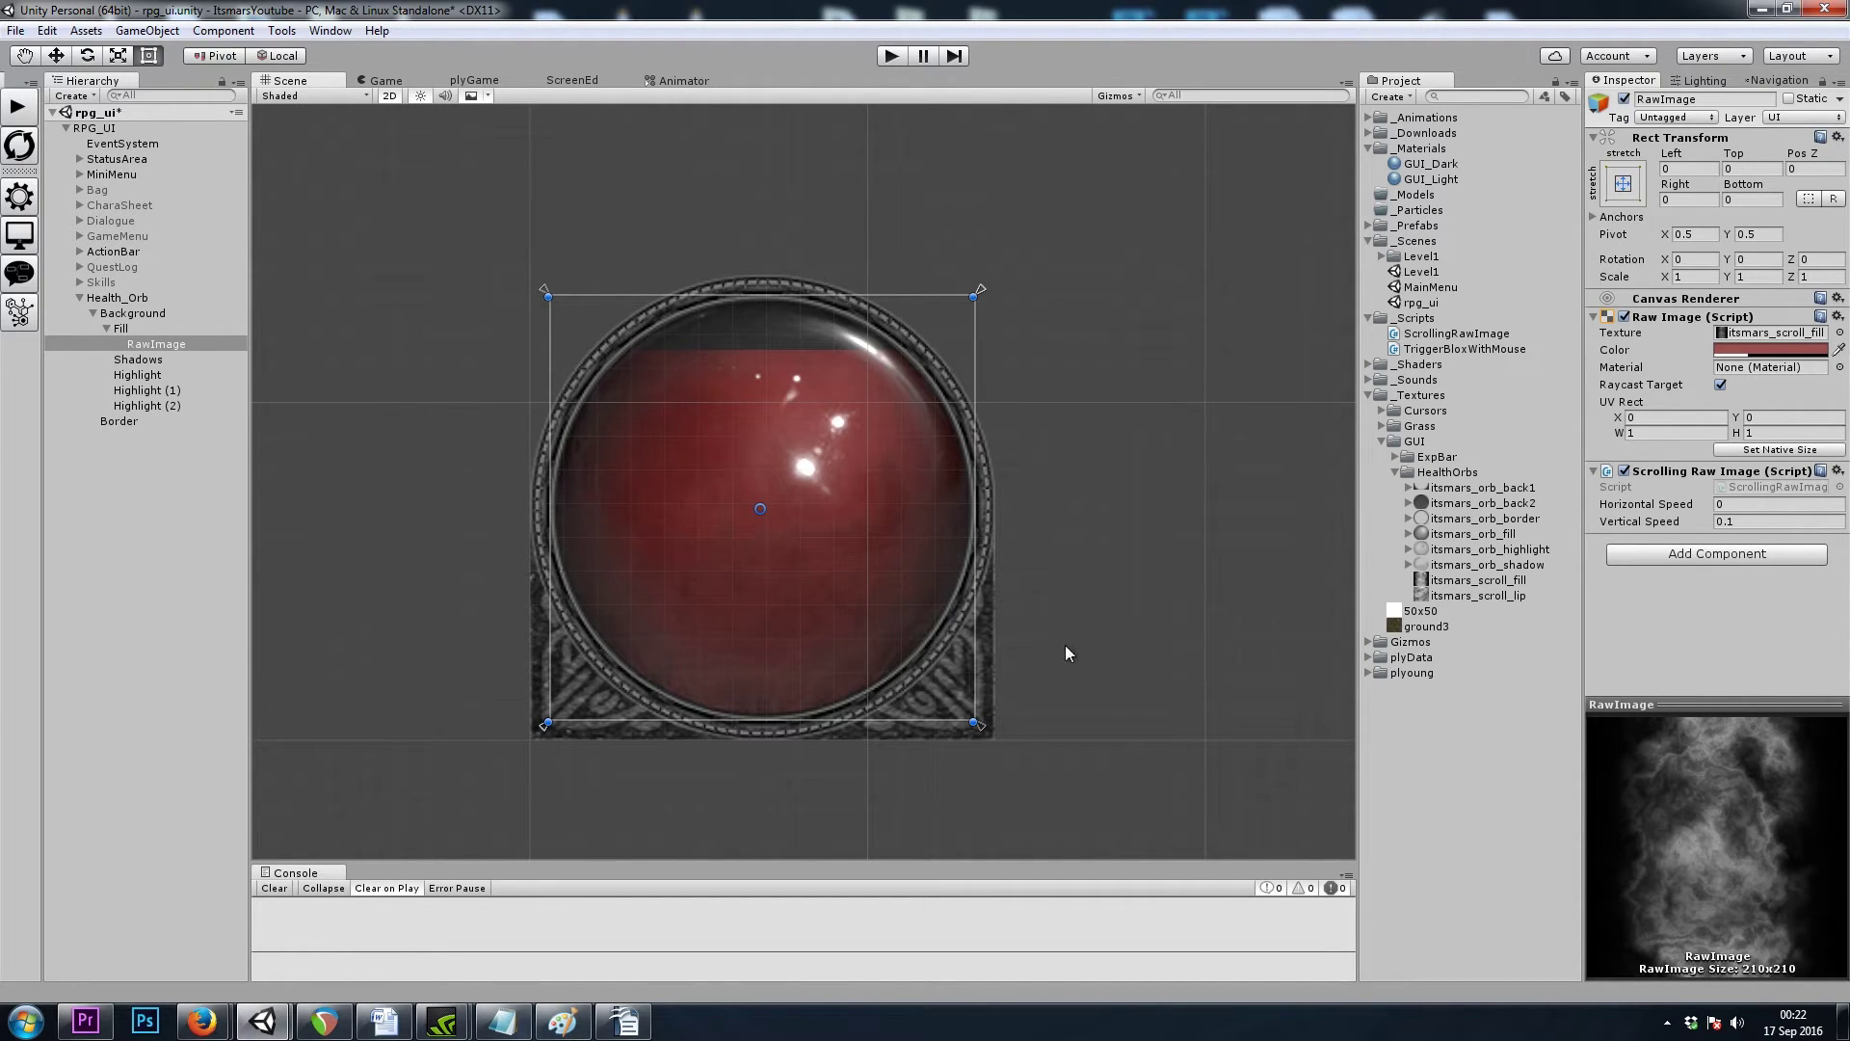
Step: Duplicate Fill, move the copy to the top of Background, and rename it Lip
{"action": "left_click", "coordinate": [106, 327]}
{"action": "left_click", "coordinate": [135, 330]}
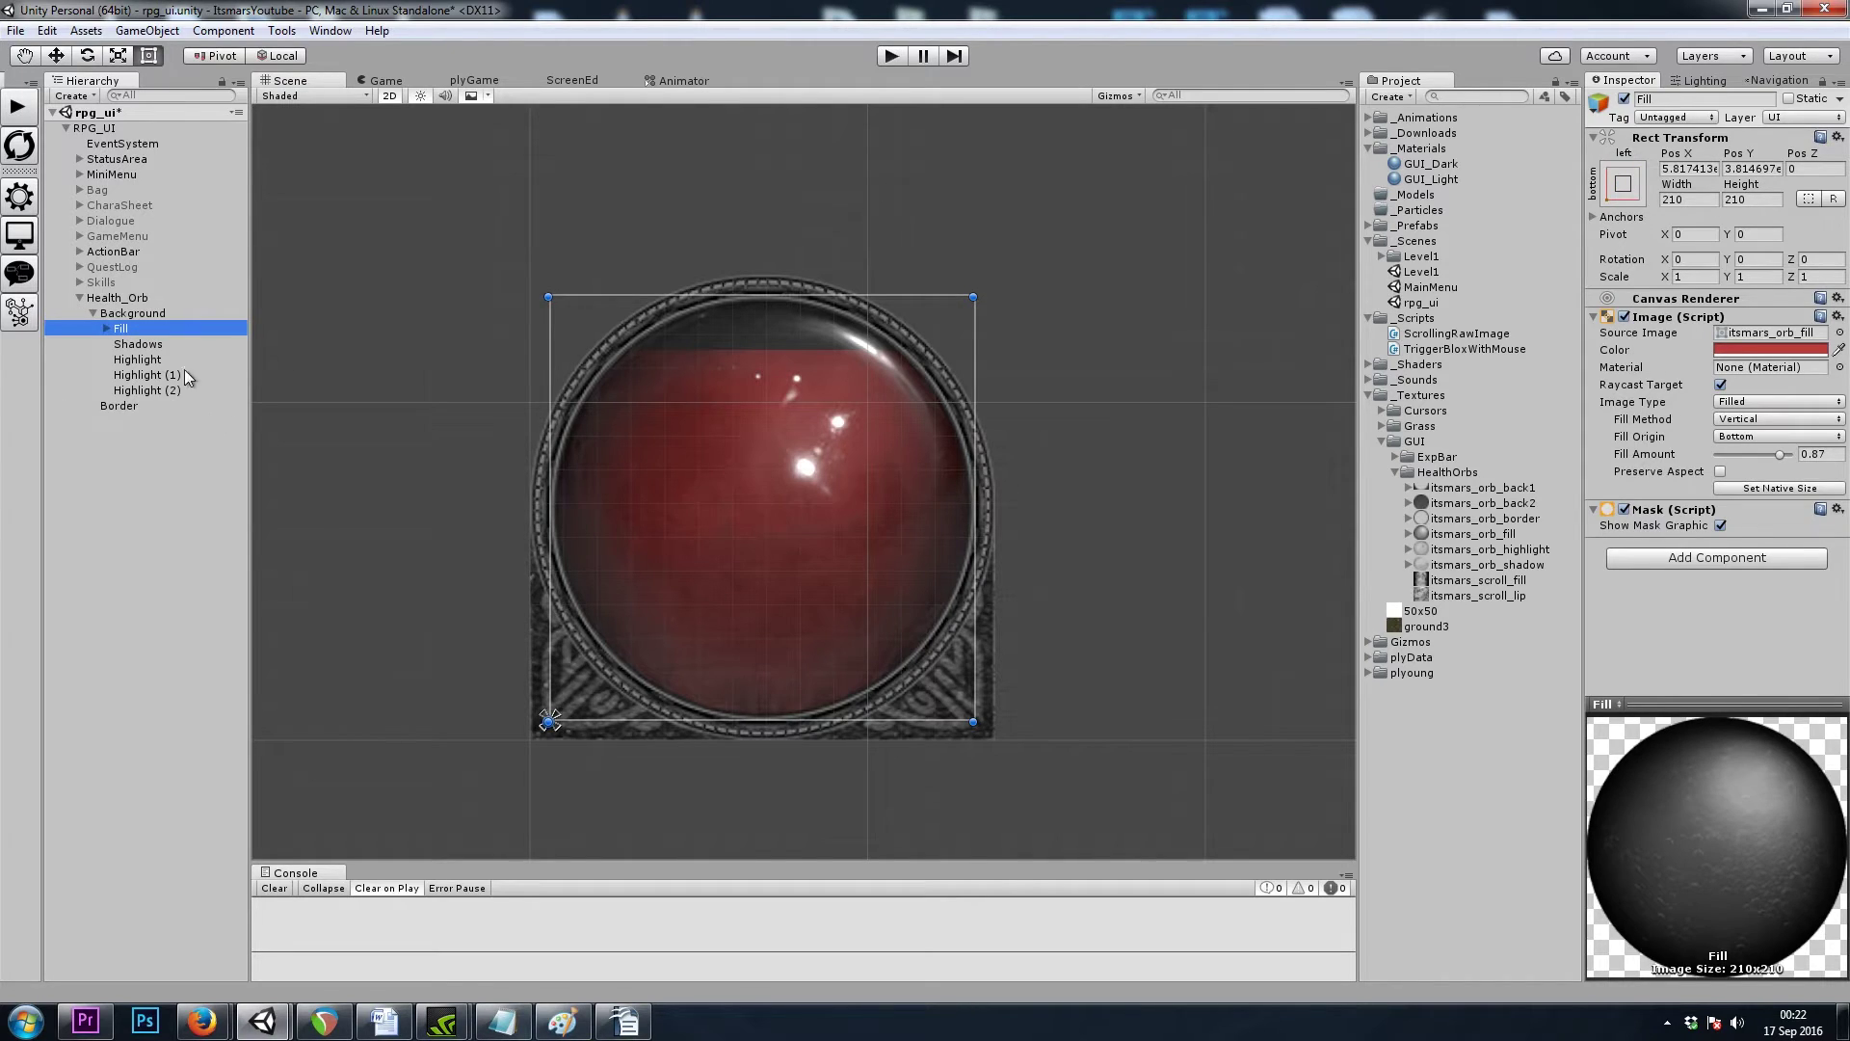
{"action": "key", "text": "ctrl+d"}
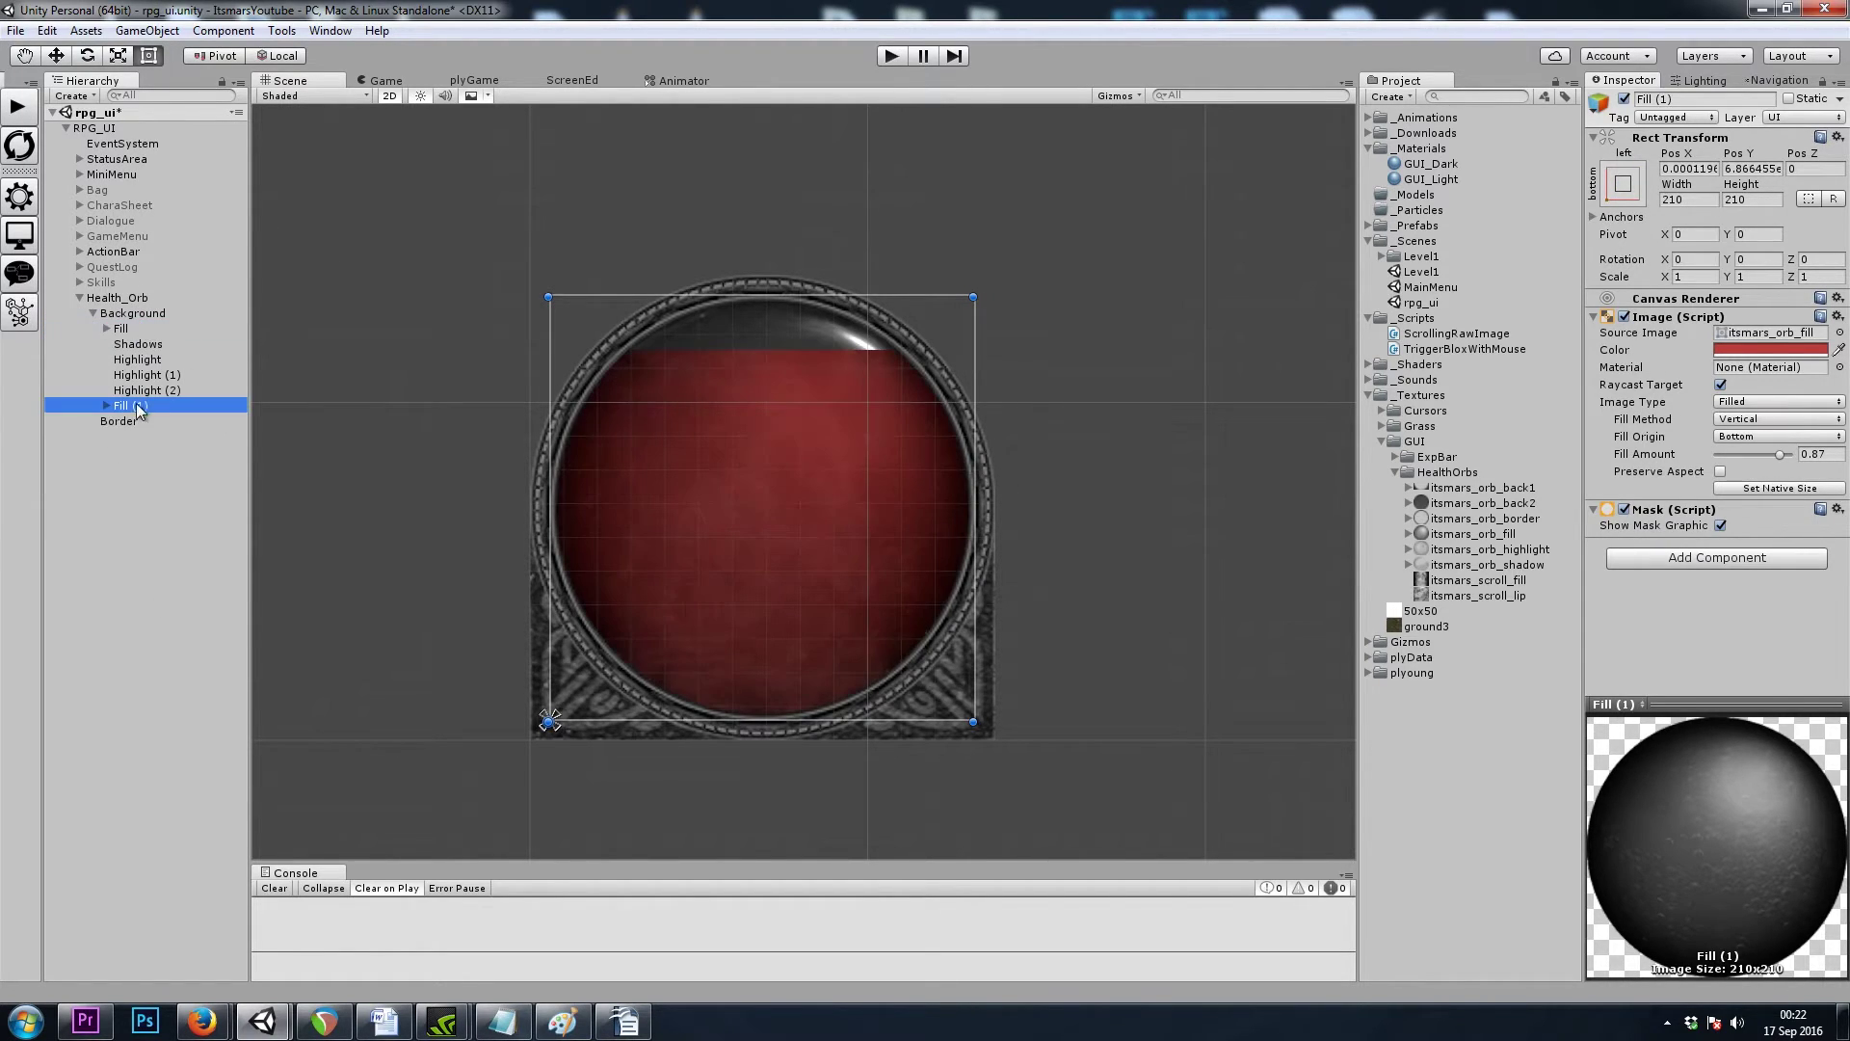
{"action": "left_click_drag", "start_coordinate": [133, 409], "coordinate": [135, 323]}
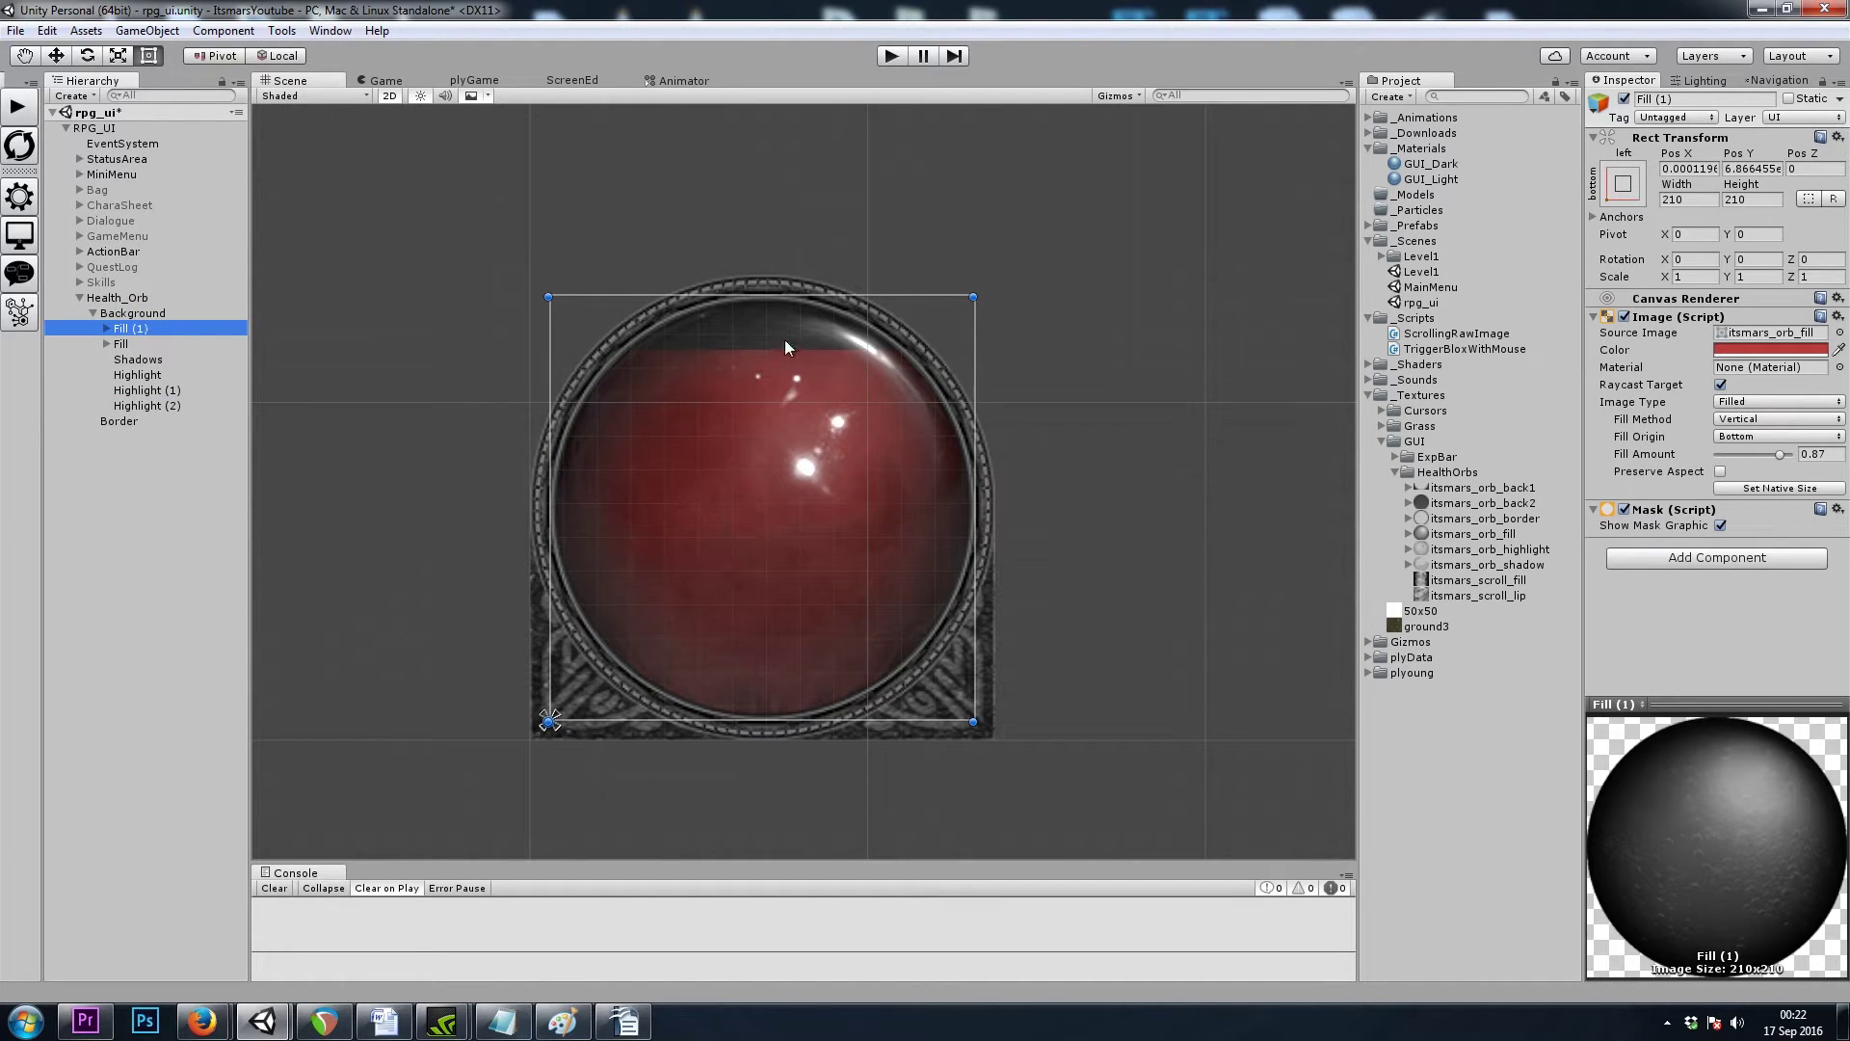
{"action": "left_click", "coordinate": [133, 329]}
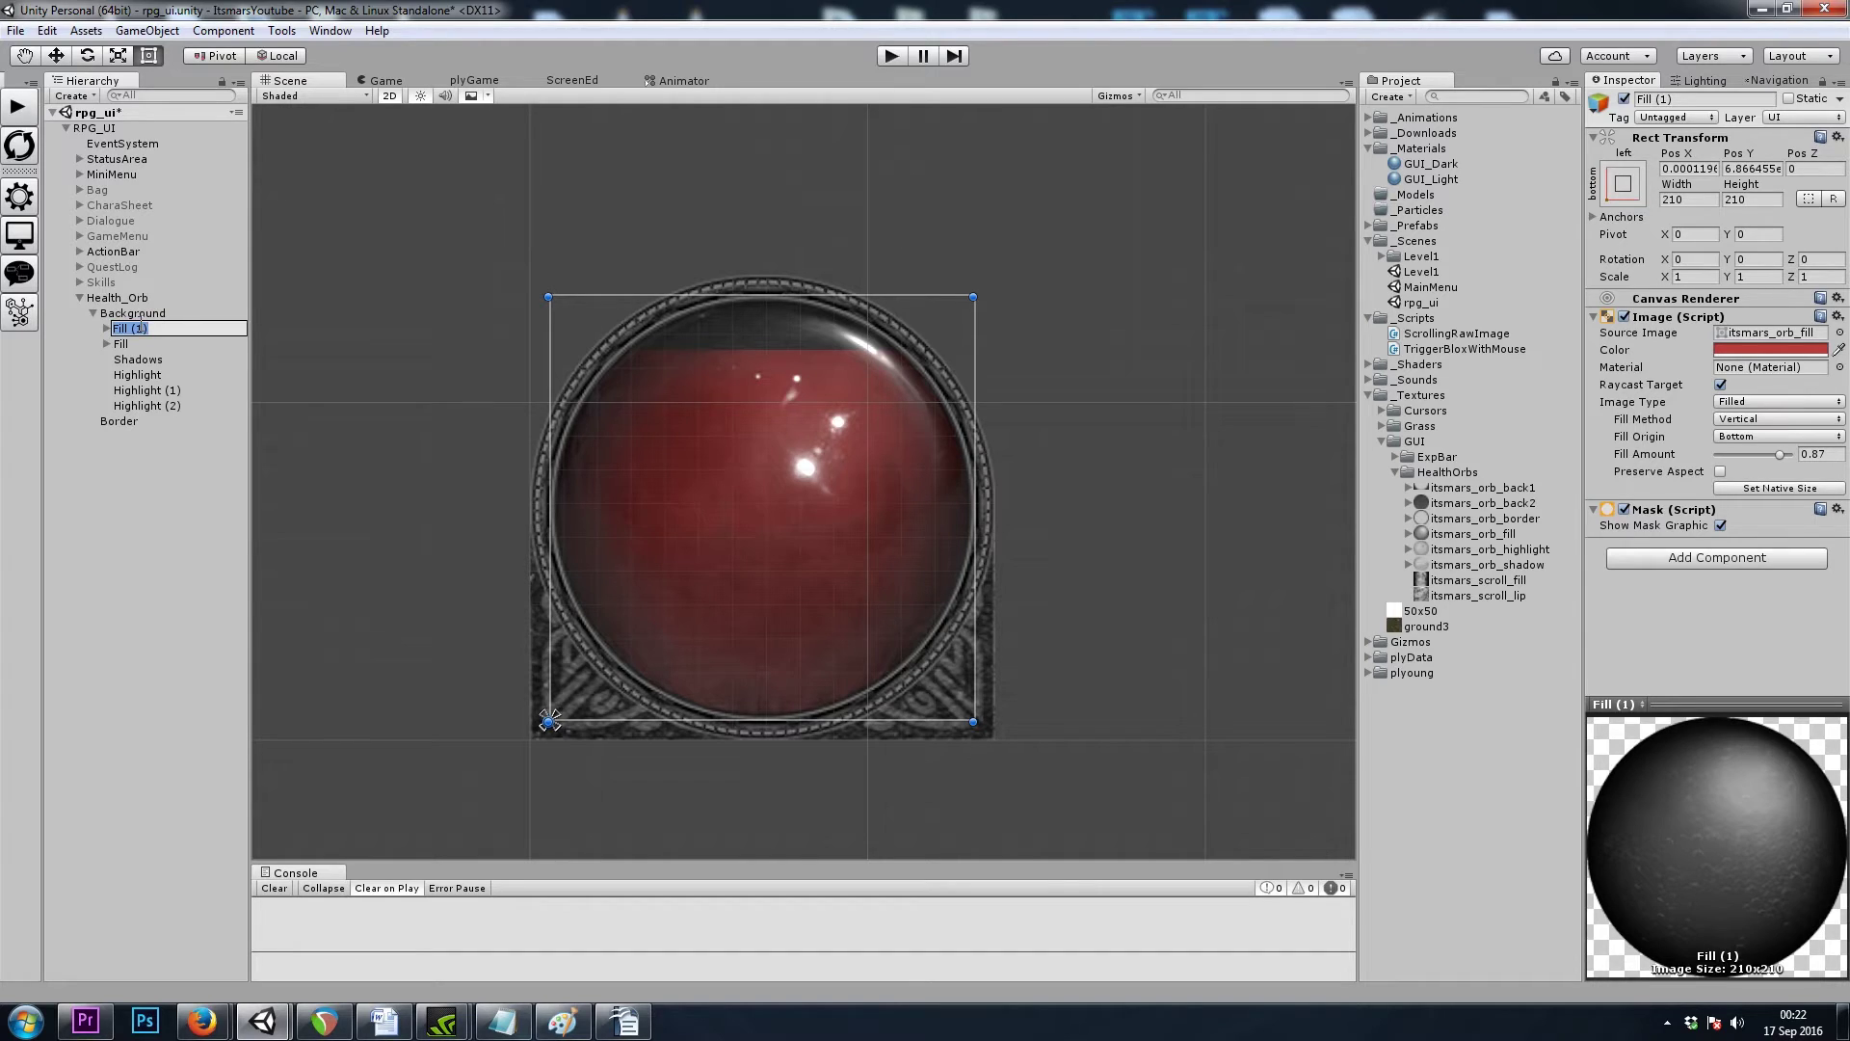
{"action": "type", "text": "Lip"}
{"action": "key", "text": "Return"}
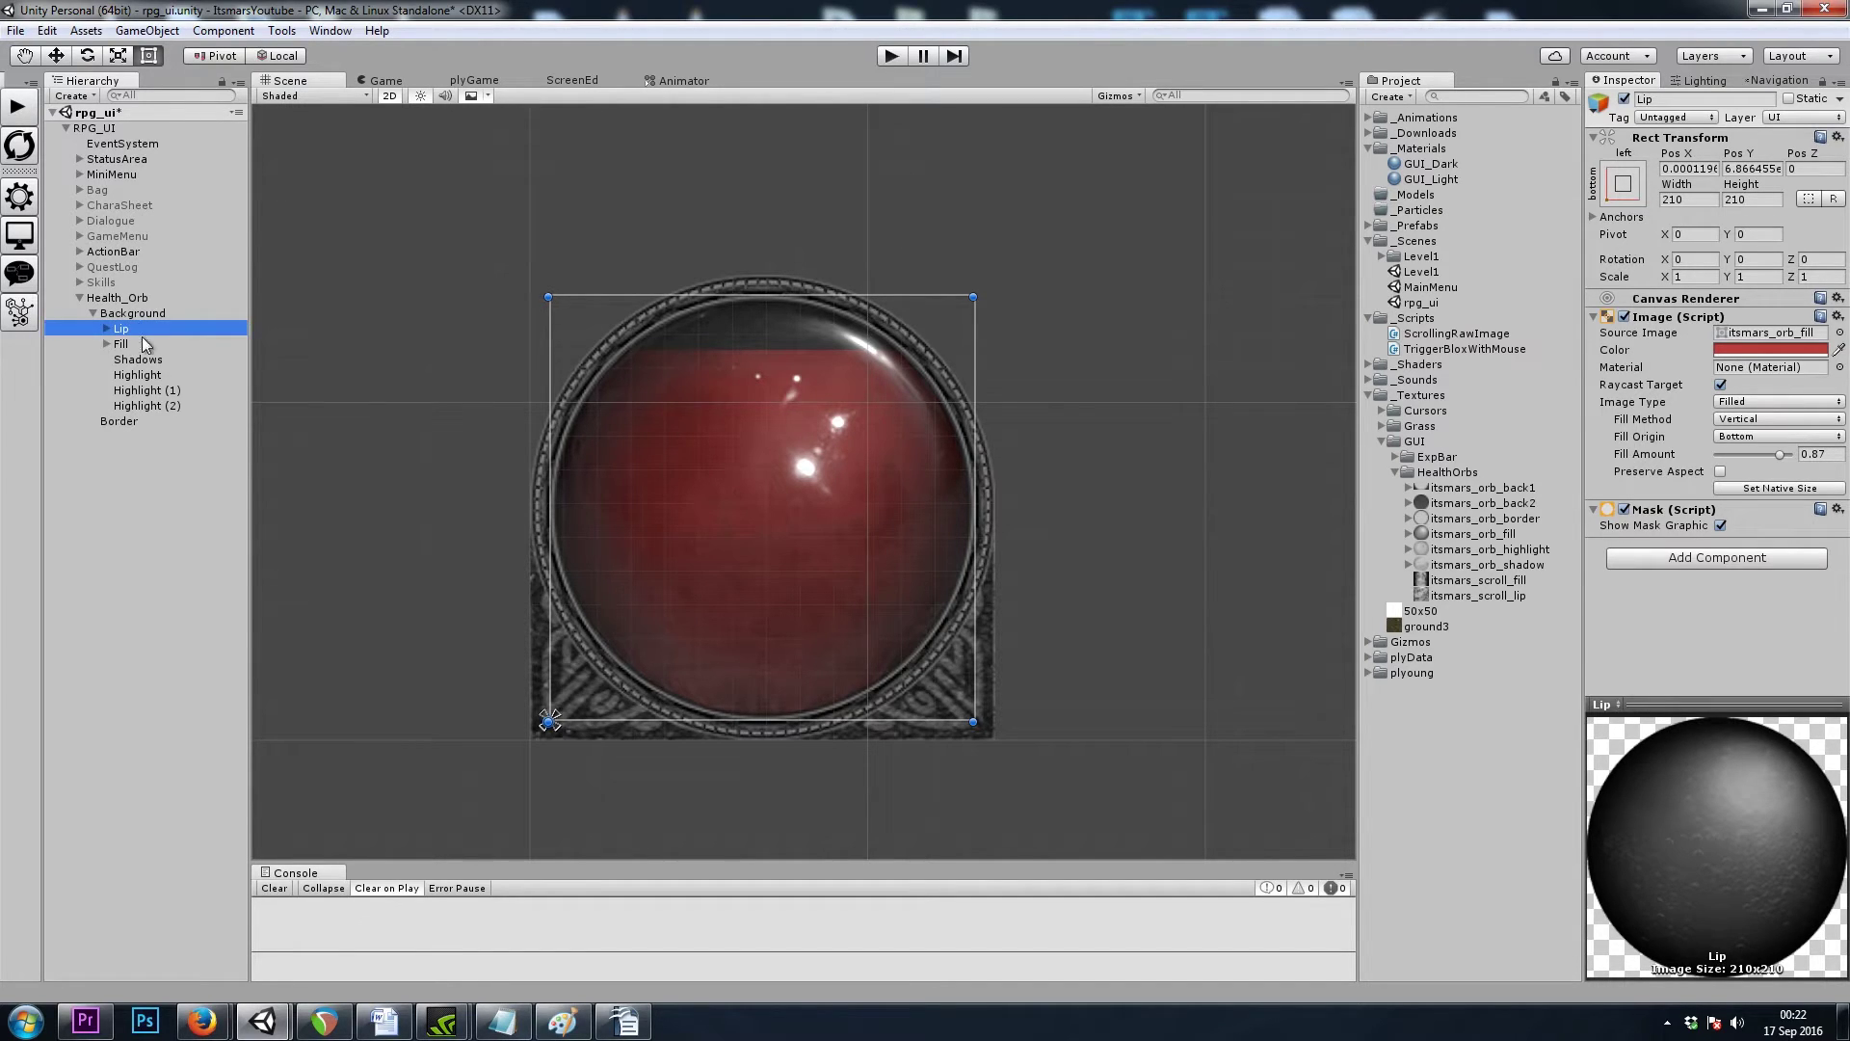
Step: Rename Lip's RawImage to Lip_Scroll and Fill's RawImage to Fill_Scroll
{"action": "left_click", "coordinate": [106, 328]}
{"action": "left_click", "coordinate": [160, 345]}
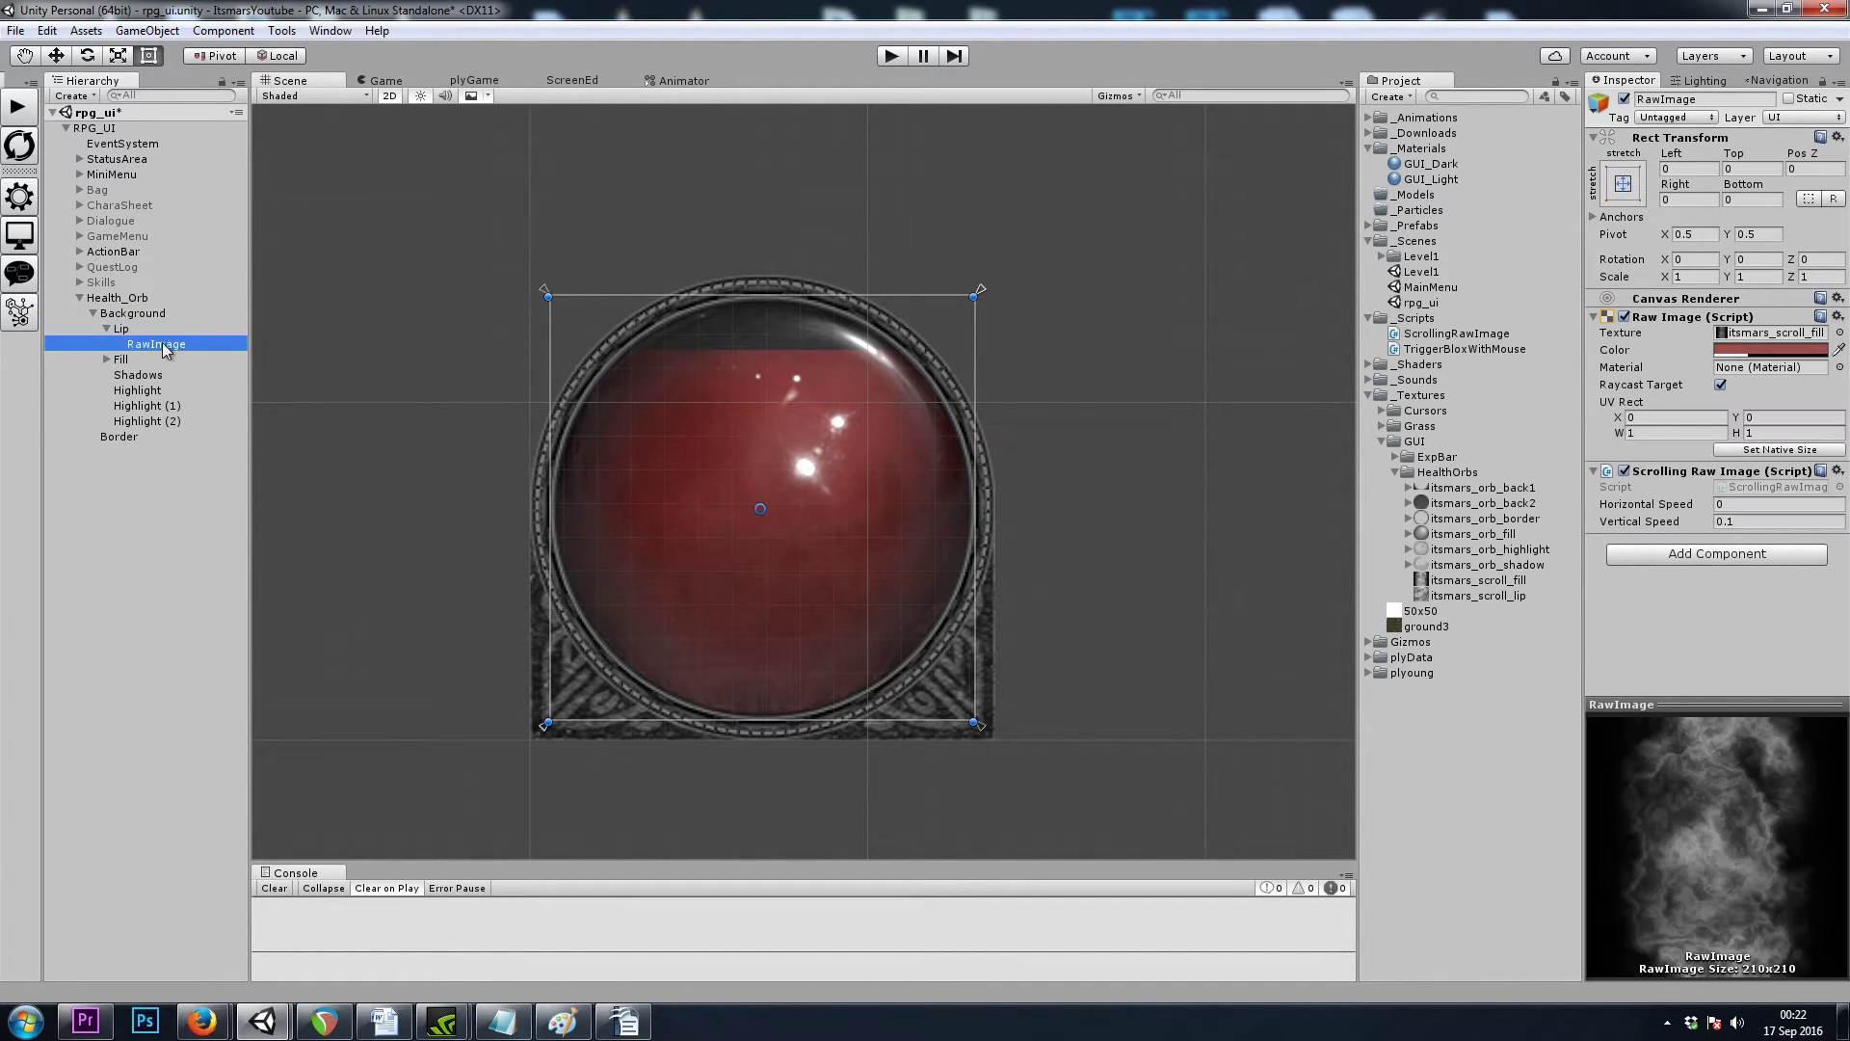
{"action": "left_click", "coordinate": [160, 345]}
{"action": "type", "text": "Lip"}
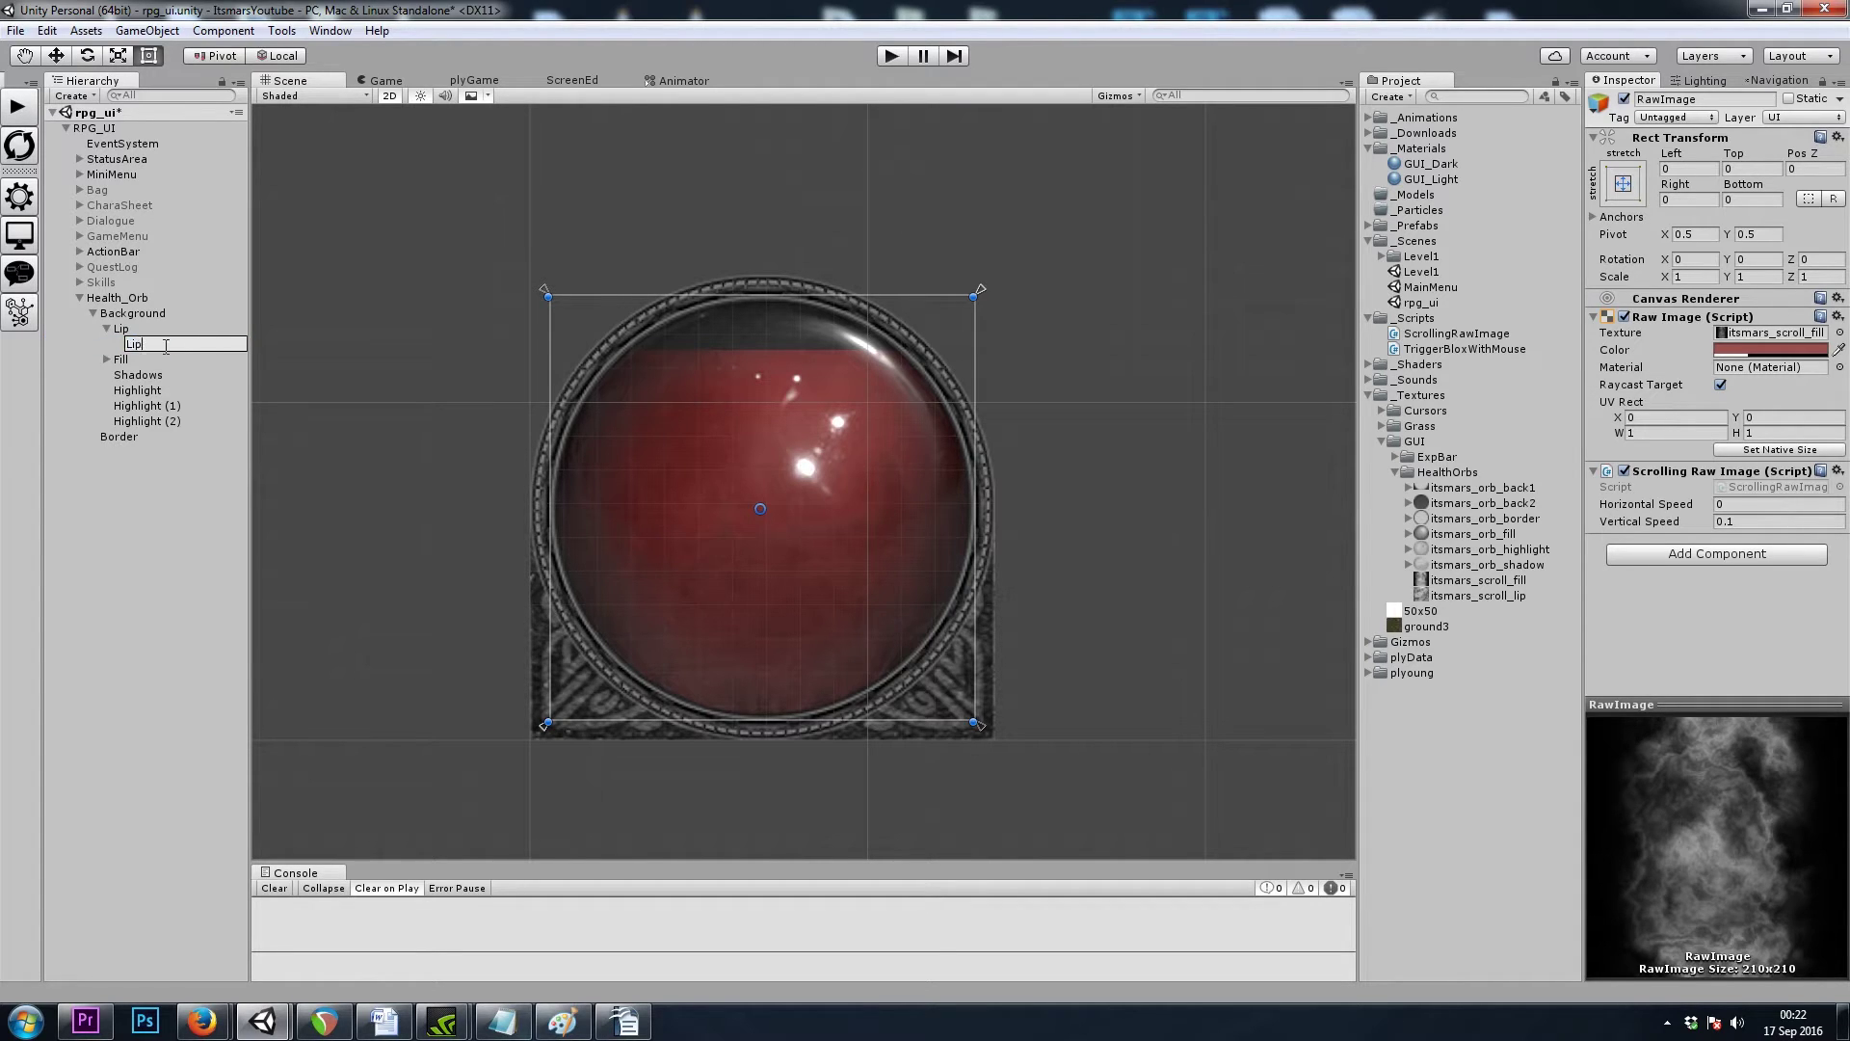
{"action": "type", "text": "_Scroll"}
{"action": "key", "text": "Return"}
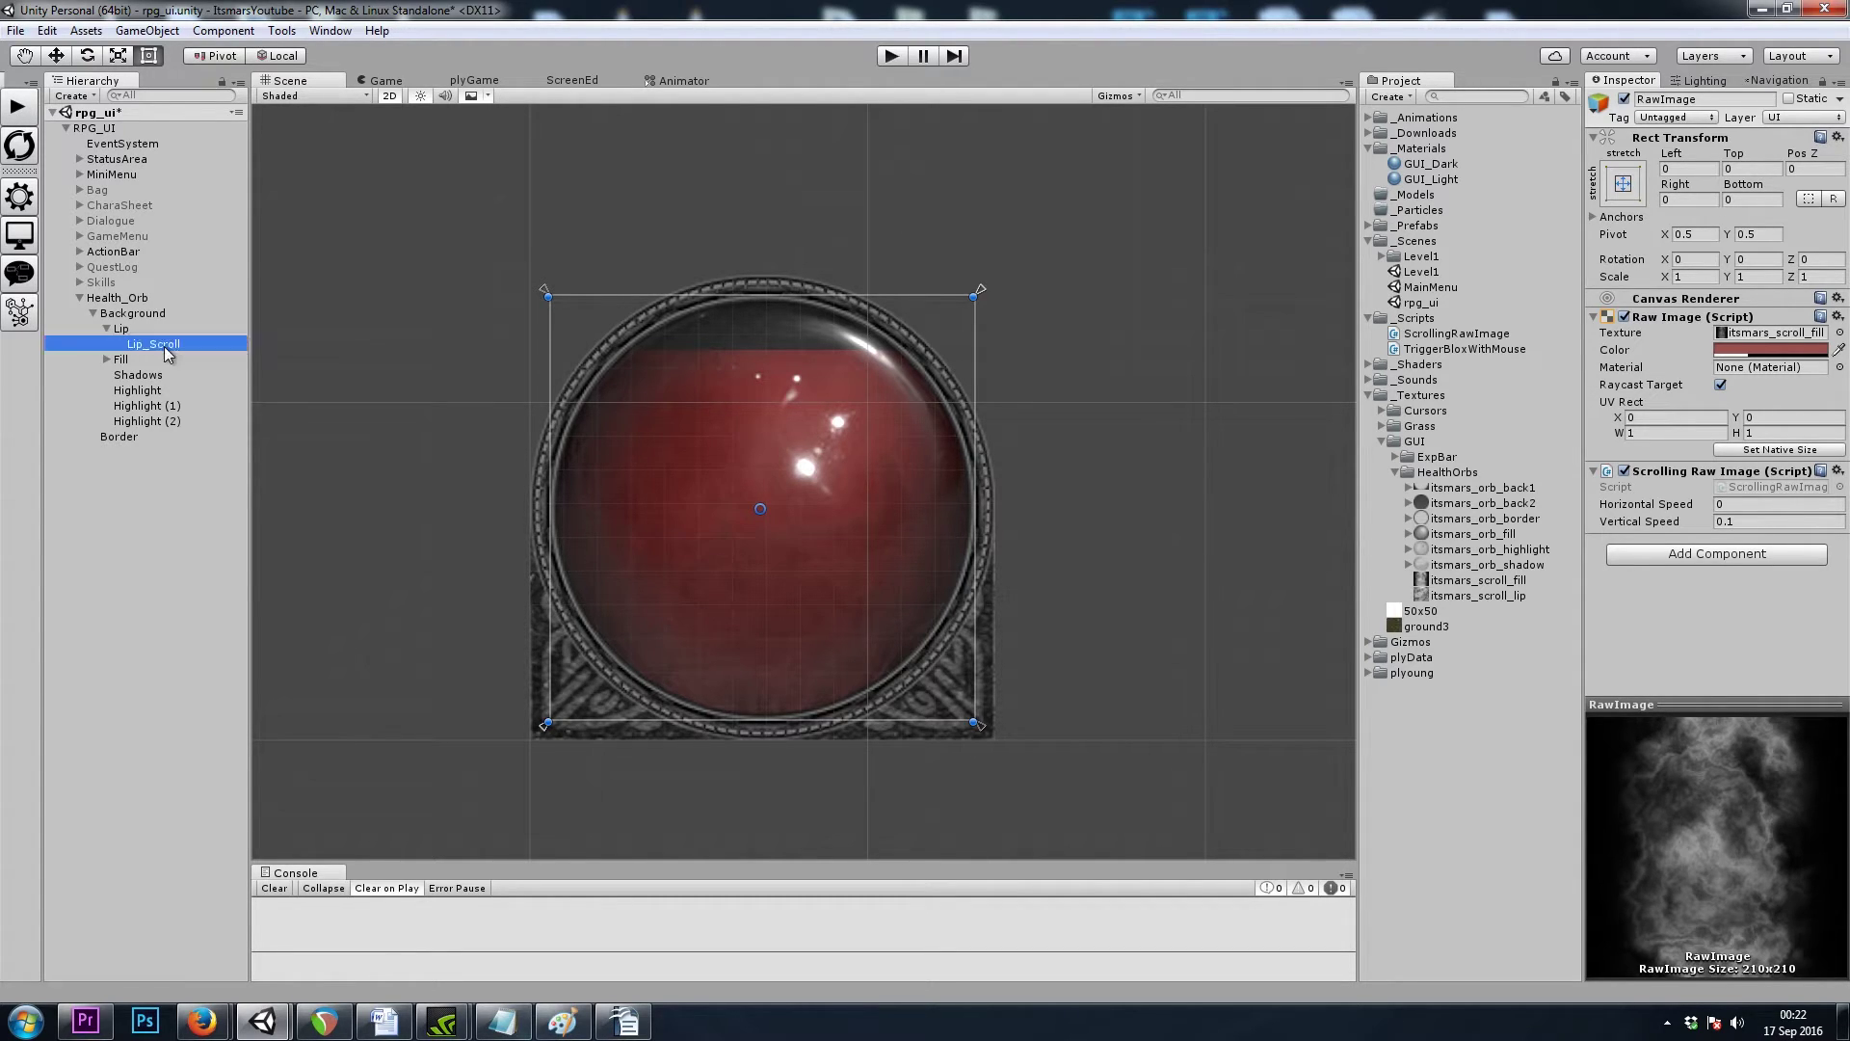
{"action": "left_click", "coordinate": [106, 359]}
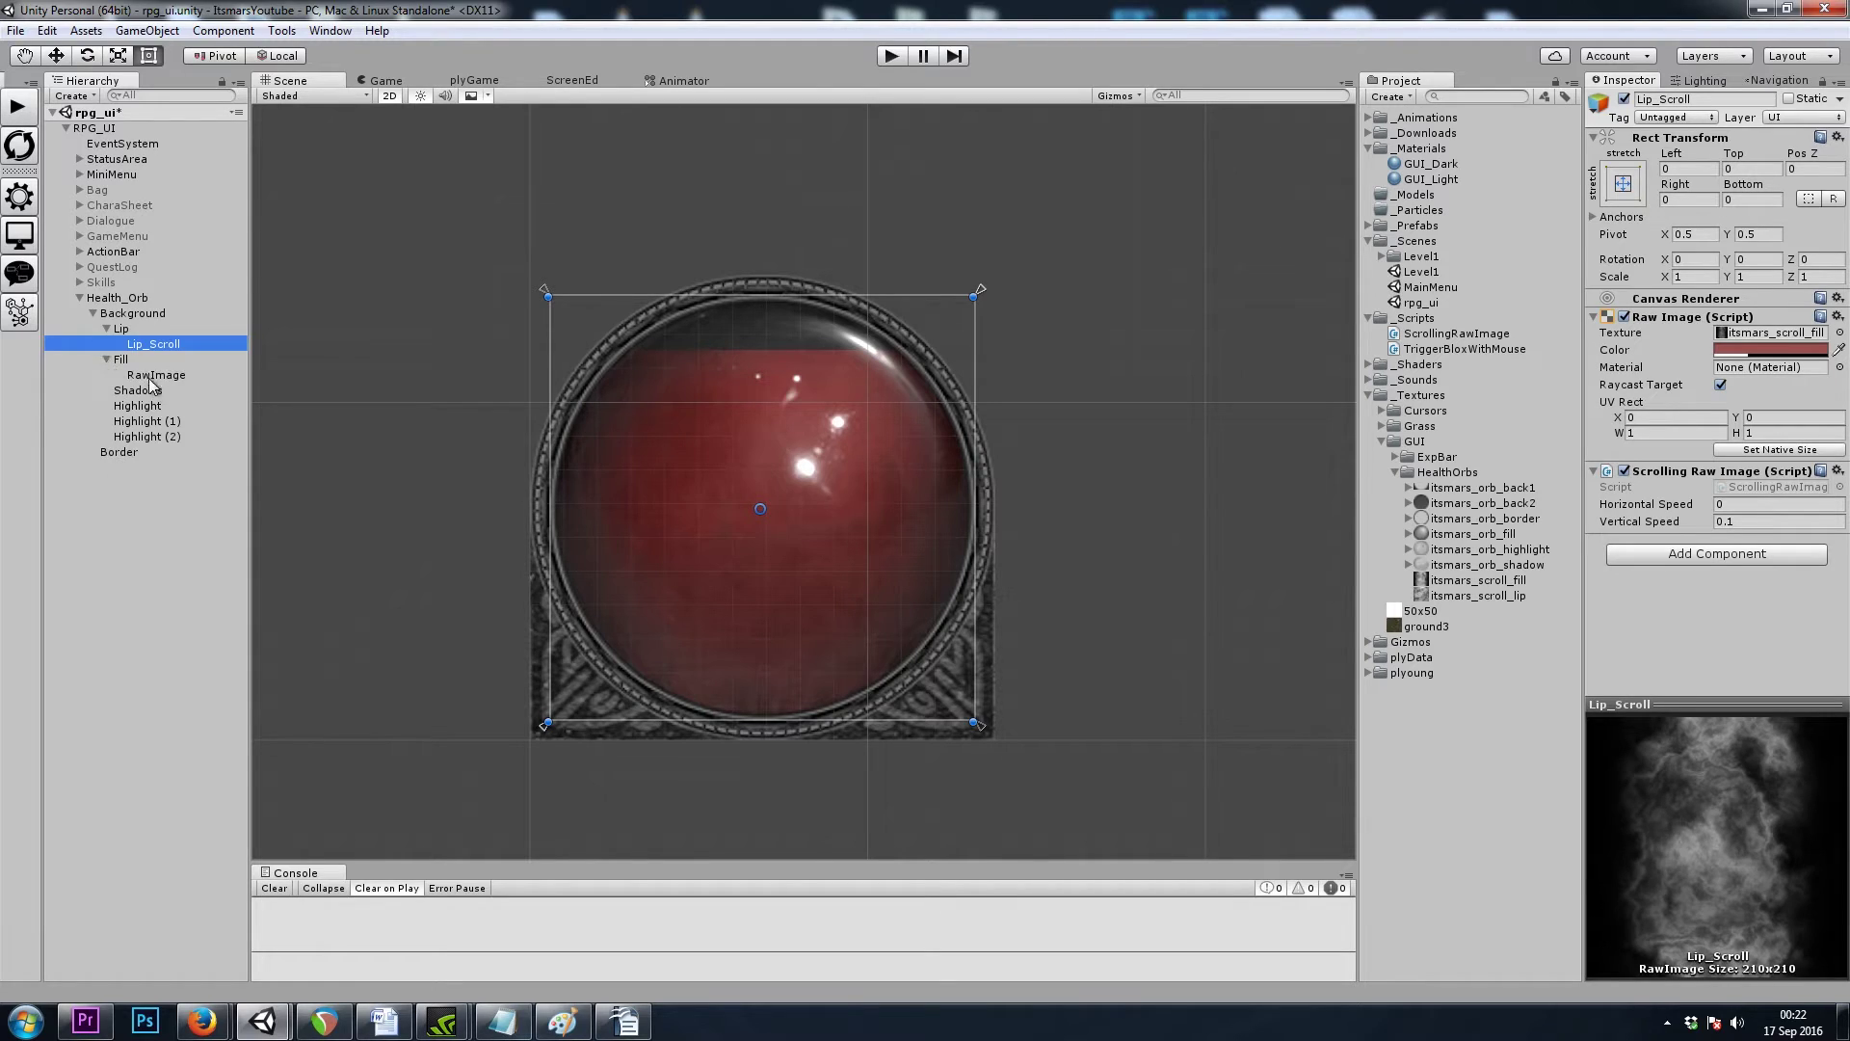
{"action": "left_click", "coordinate": [149, 375]}
{"action": "key", "text": "F2"}
{"action": "type", "text": "Fill_Scroll"}
{"action": "key", "text": "Return"}
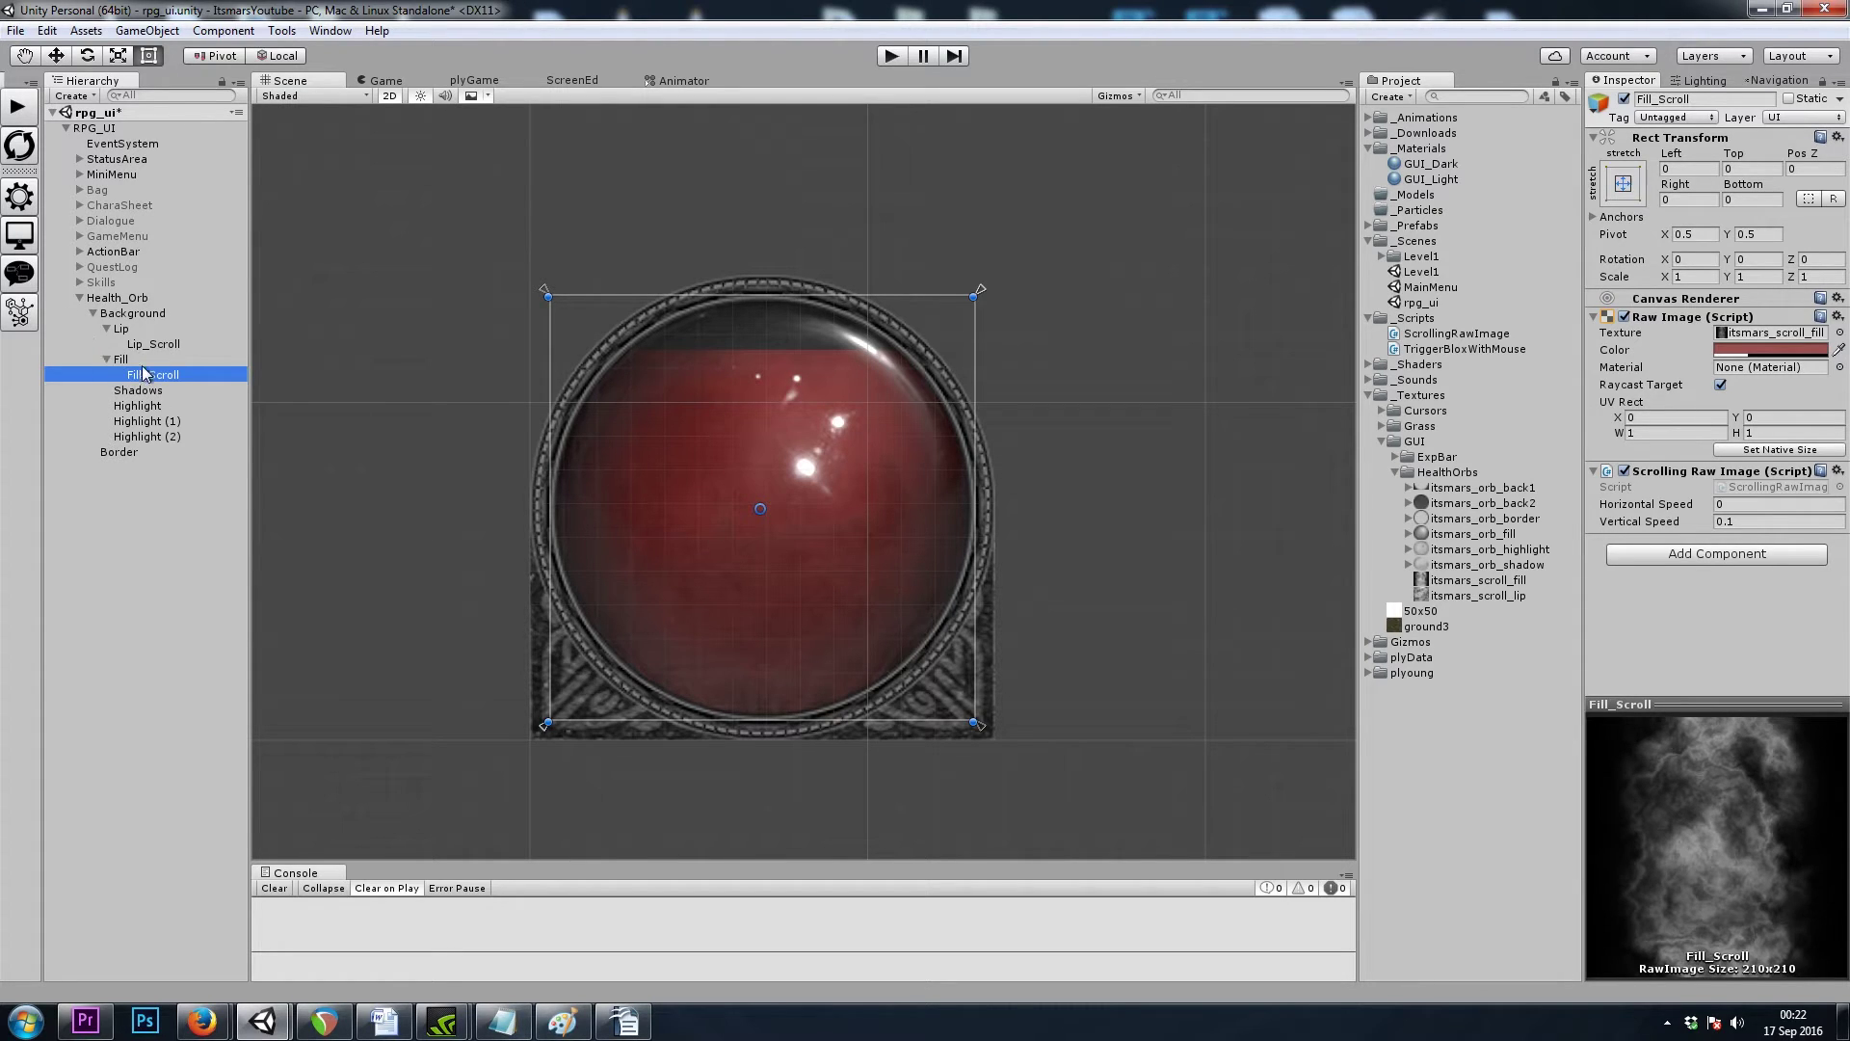
Step: Lower the Fill amount from 0.87 to 0.84 and tint the Lip layer light pink (about CC6464)
{"action": "left_click", "coordinate": [143, 359]}
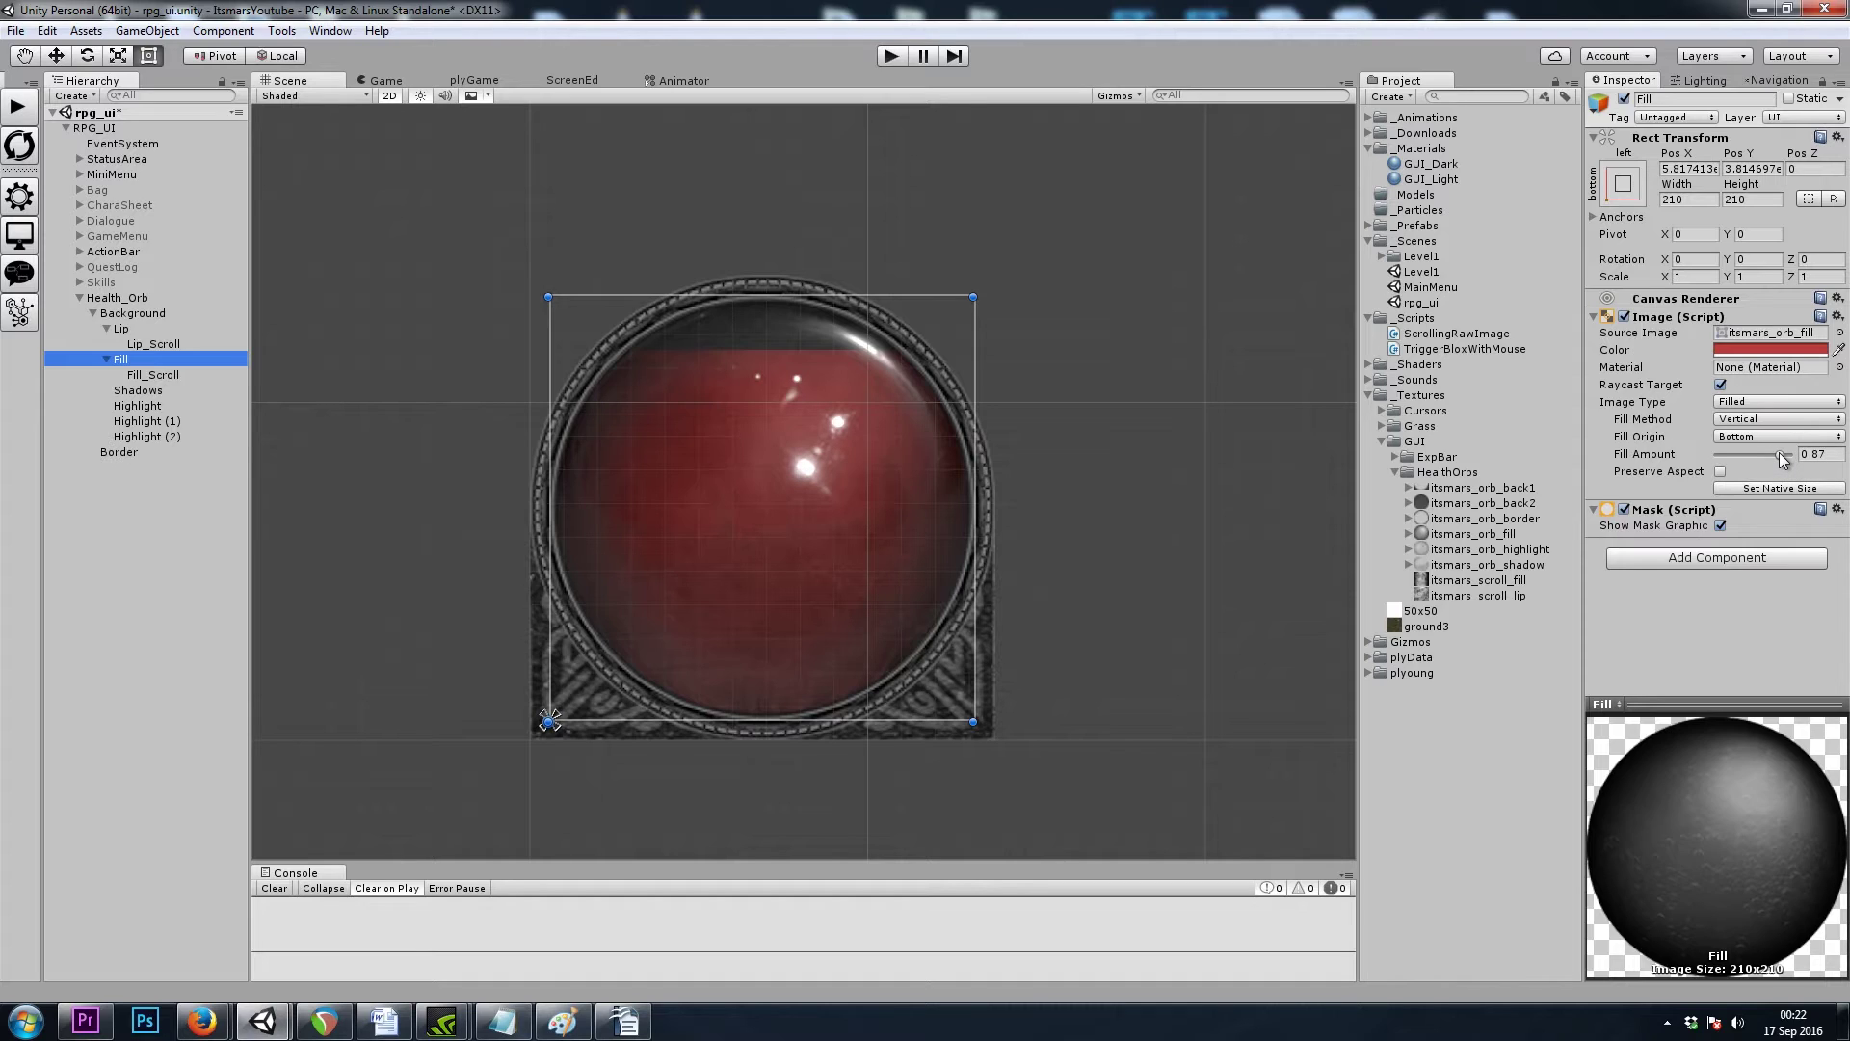
{"action": "left_click_drag", "start_coordinate": [1782, 461], "coordinate": [1778, 457]}
{"action": "left_click", "coordinate": [135, 330]}
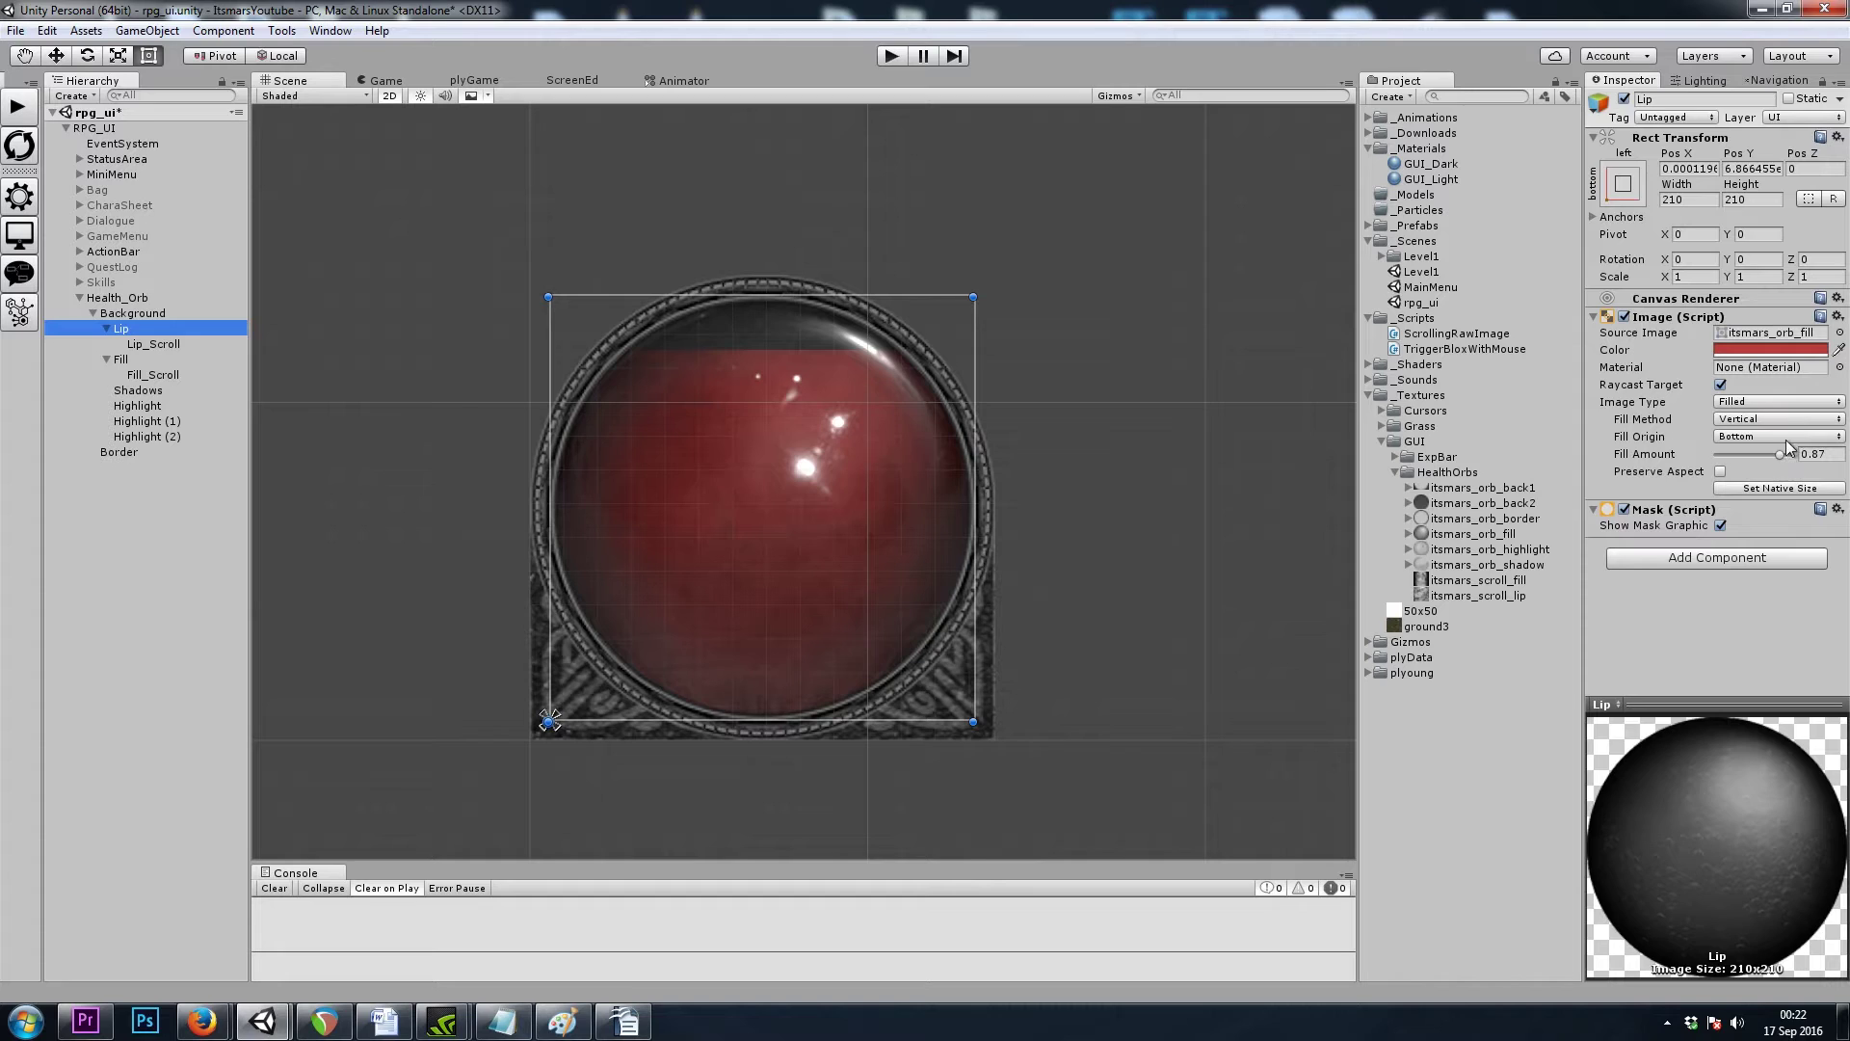
{"action": "left_click", "coordinate": [1782, 350]}
{"action": "left_click_drag", "start_coordinate": [393, 491], "coordinate": [358, 452]}
{"action": "left_click", "coordinate": [497, 368]}
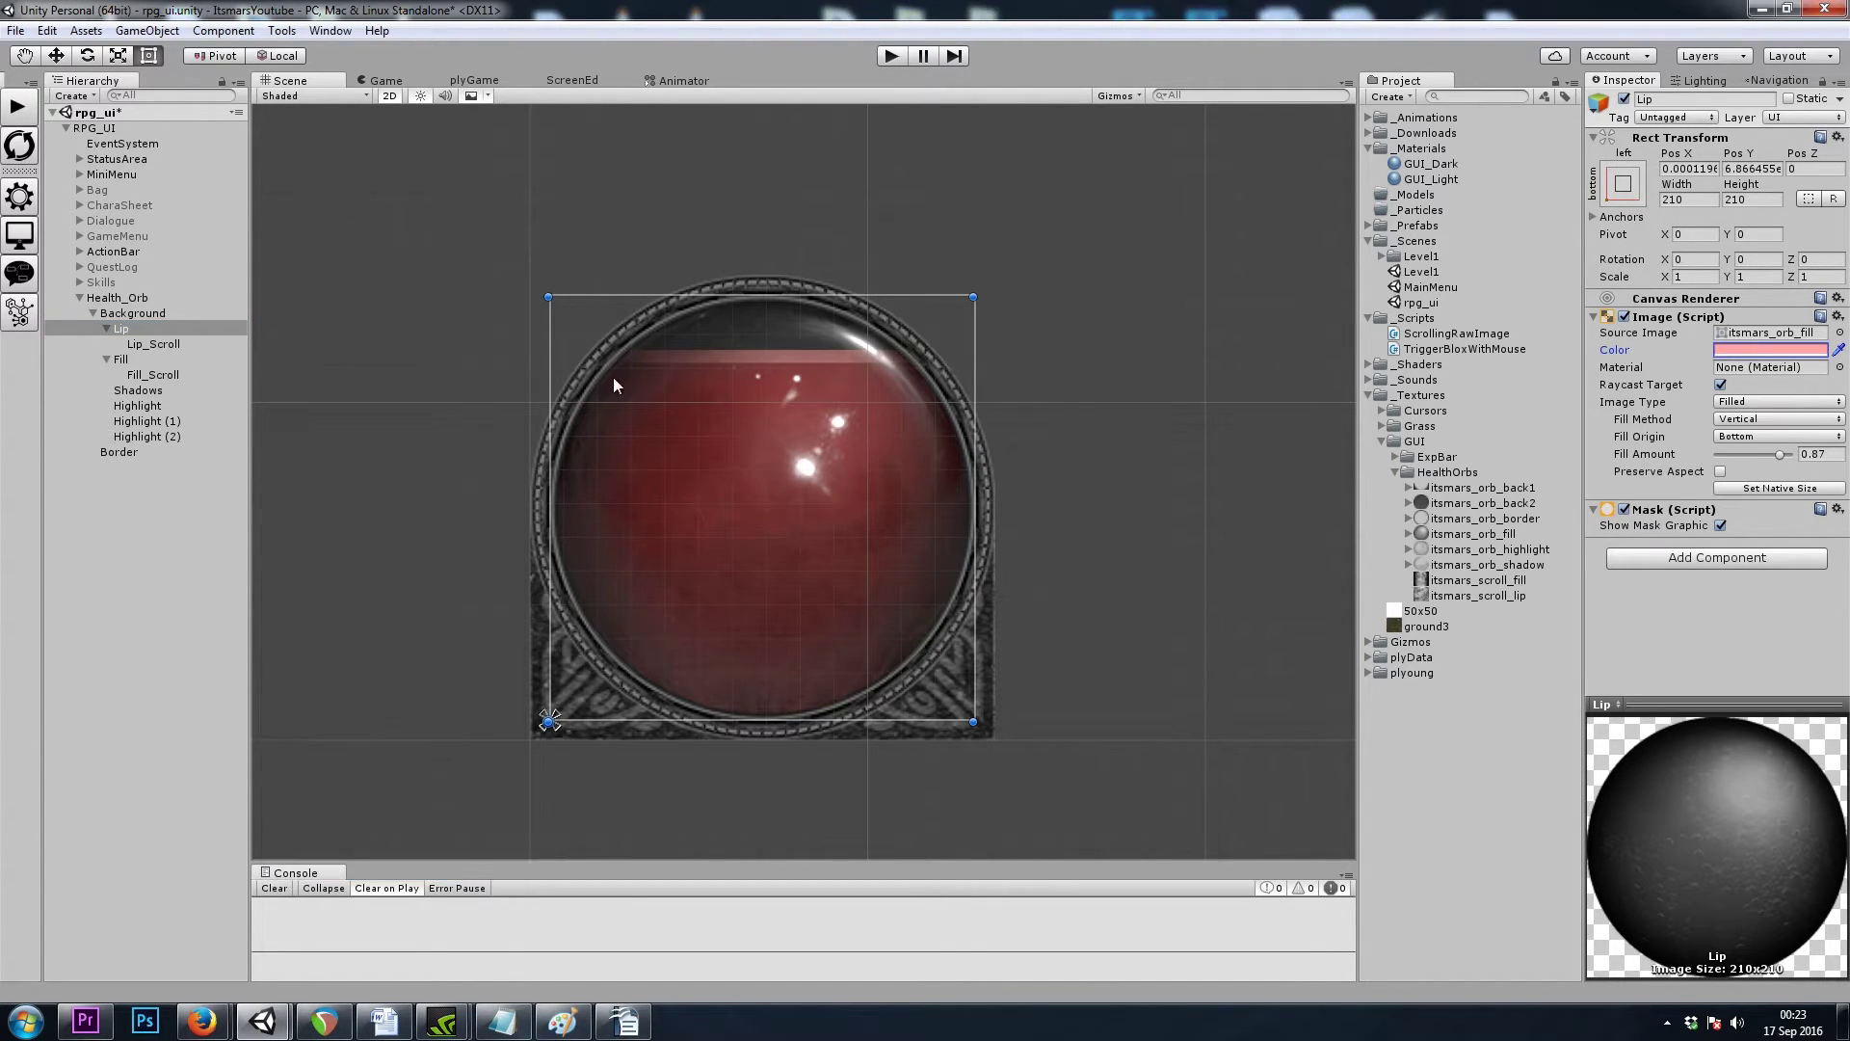
{"action": "left_click", "coordinate": [146, 361]}
{"action": "left_click", "coordinate": [134, 327]}
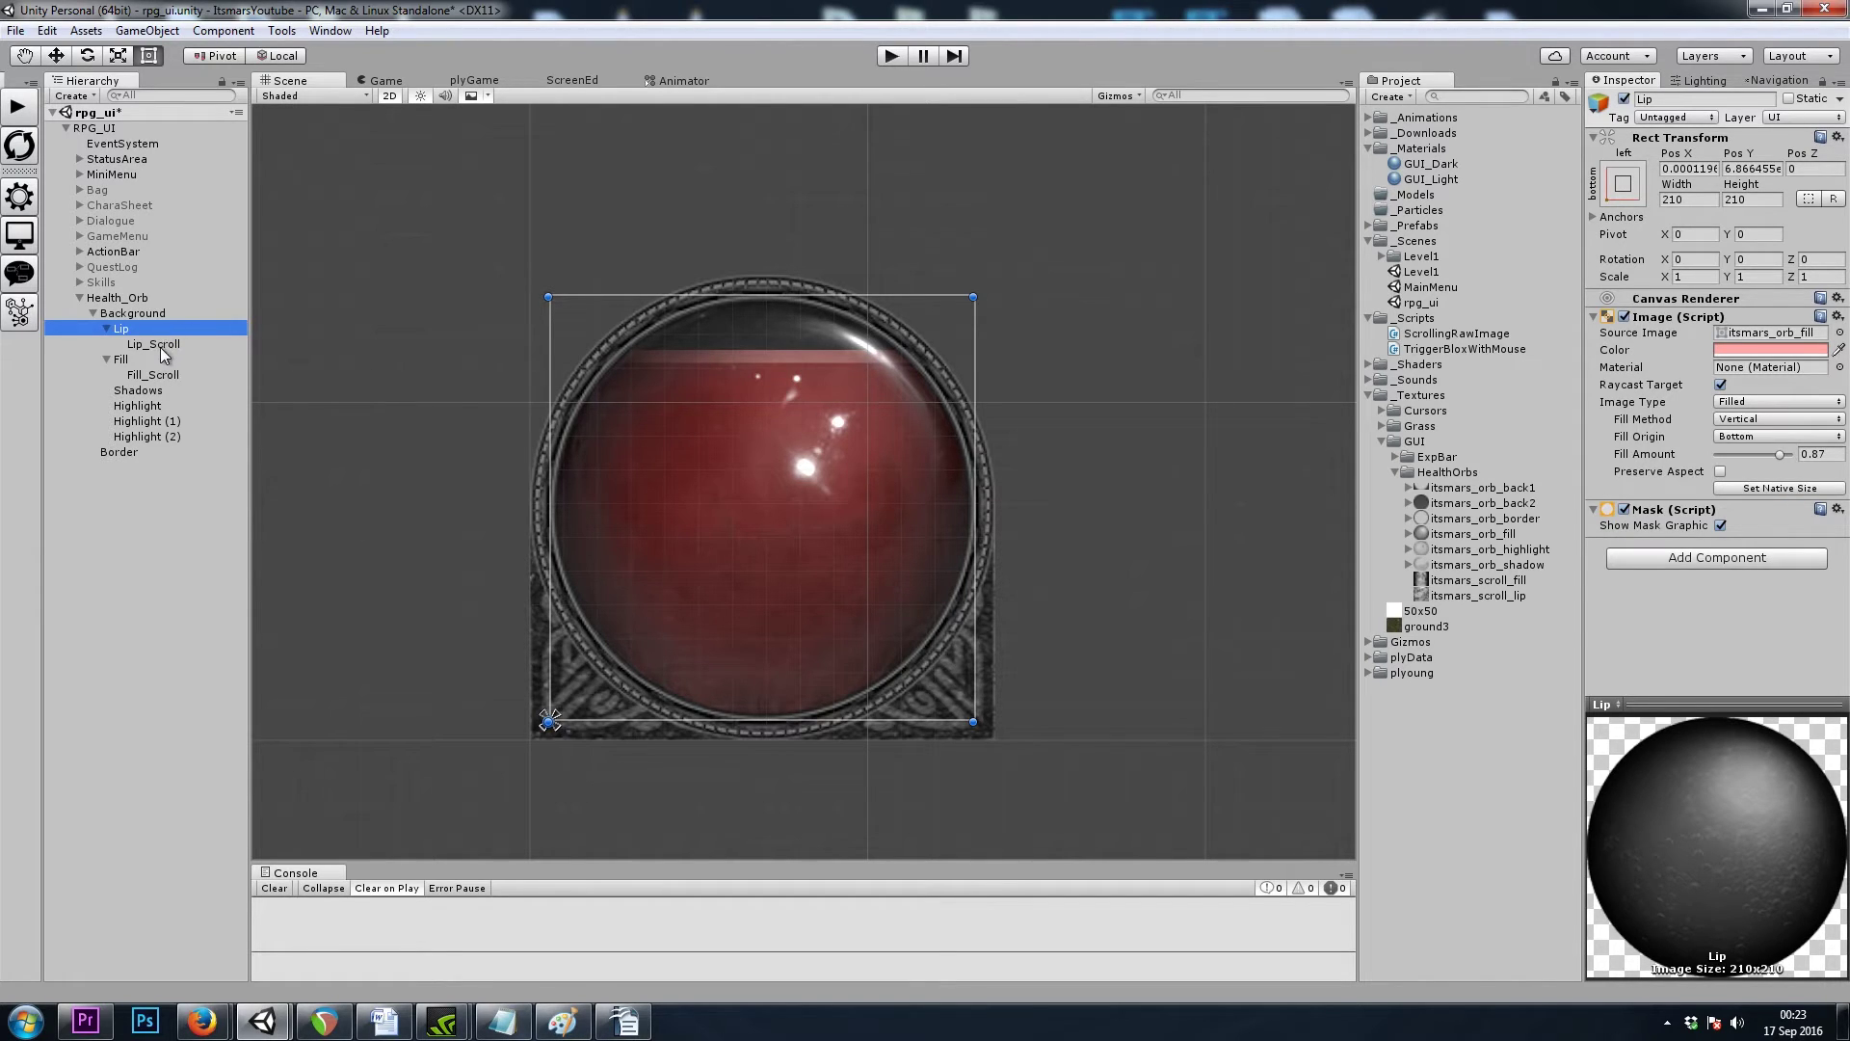
Step: Set the Lip colour to R186 G60 B60
{"action": "left_click", "coordinate": [1761, 349]}
{"action": "left_click", "coordinate": [478, 635]}
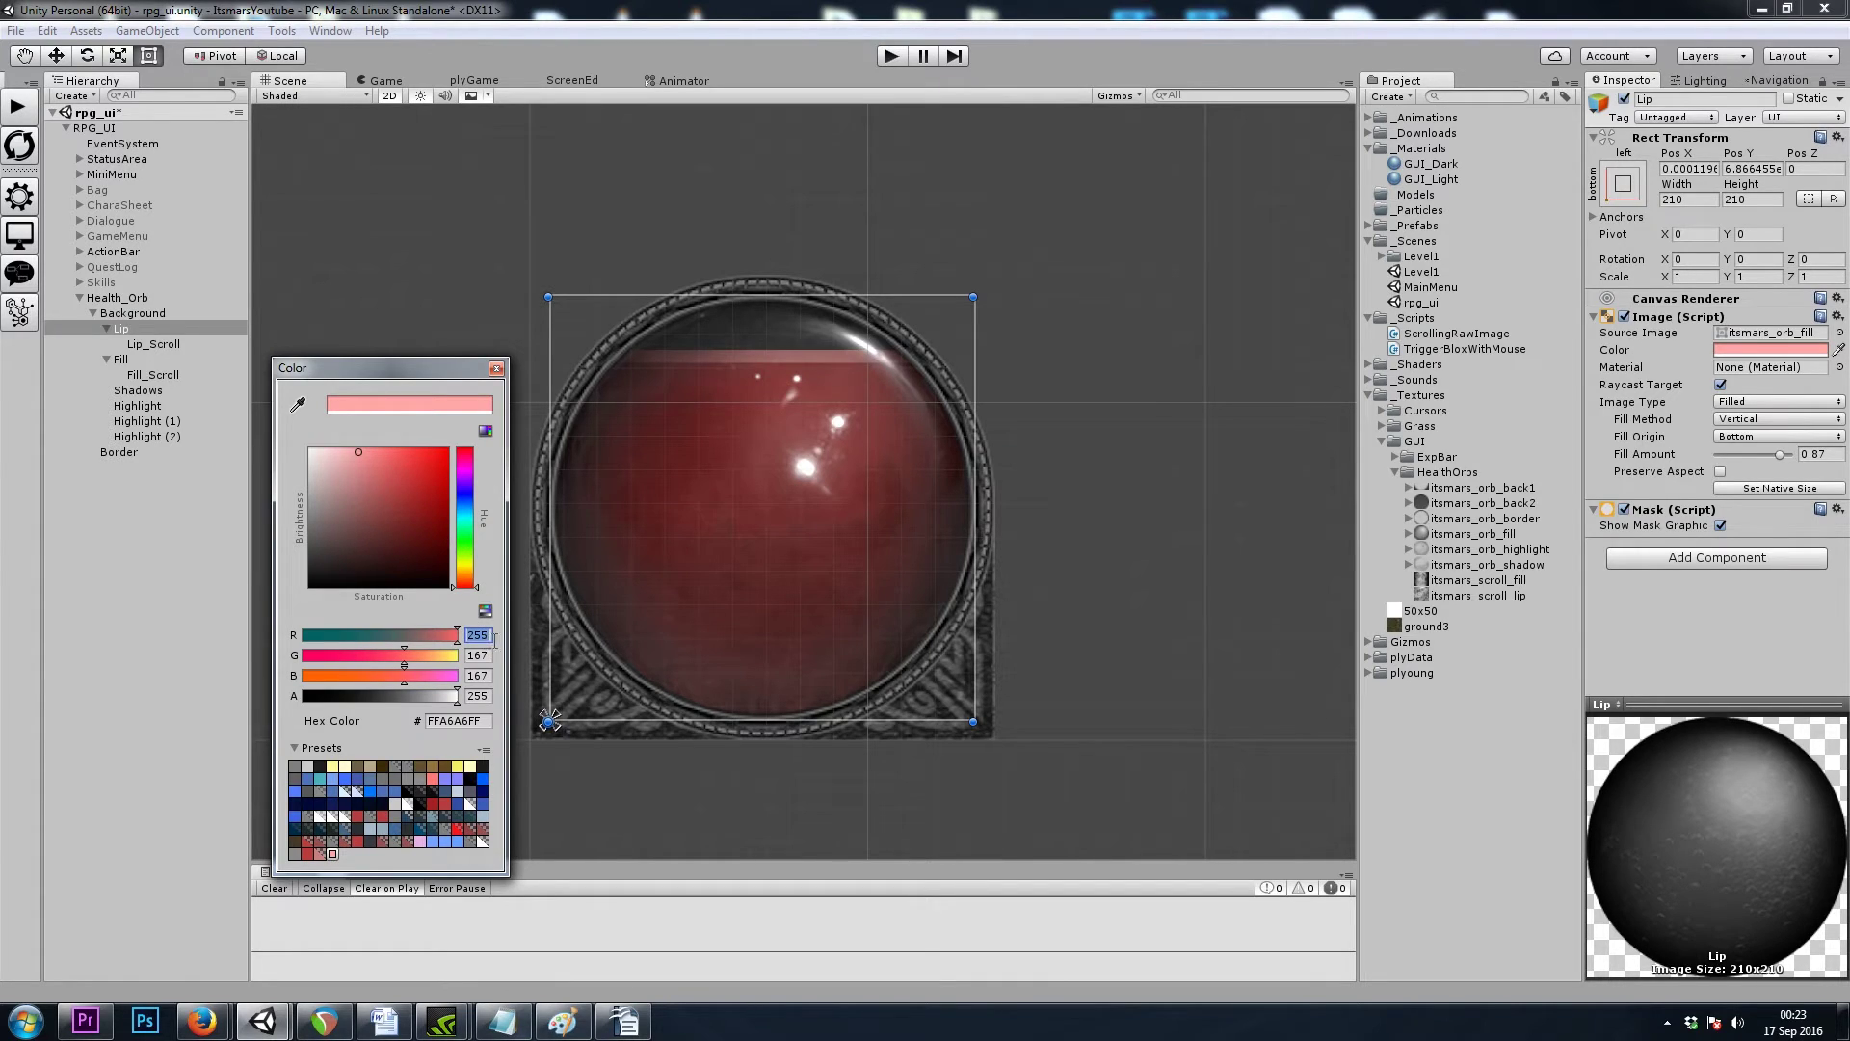
{"action": "type", "text": "186"}
{"action": "key", "text": "Tab"}
{"action": "type", "text": "60"}
{"action": "key", "text": "Tab"}
{"action": "type", "text": "60"}
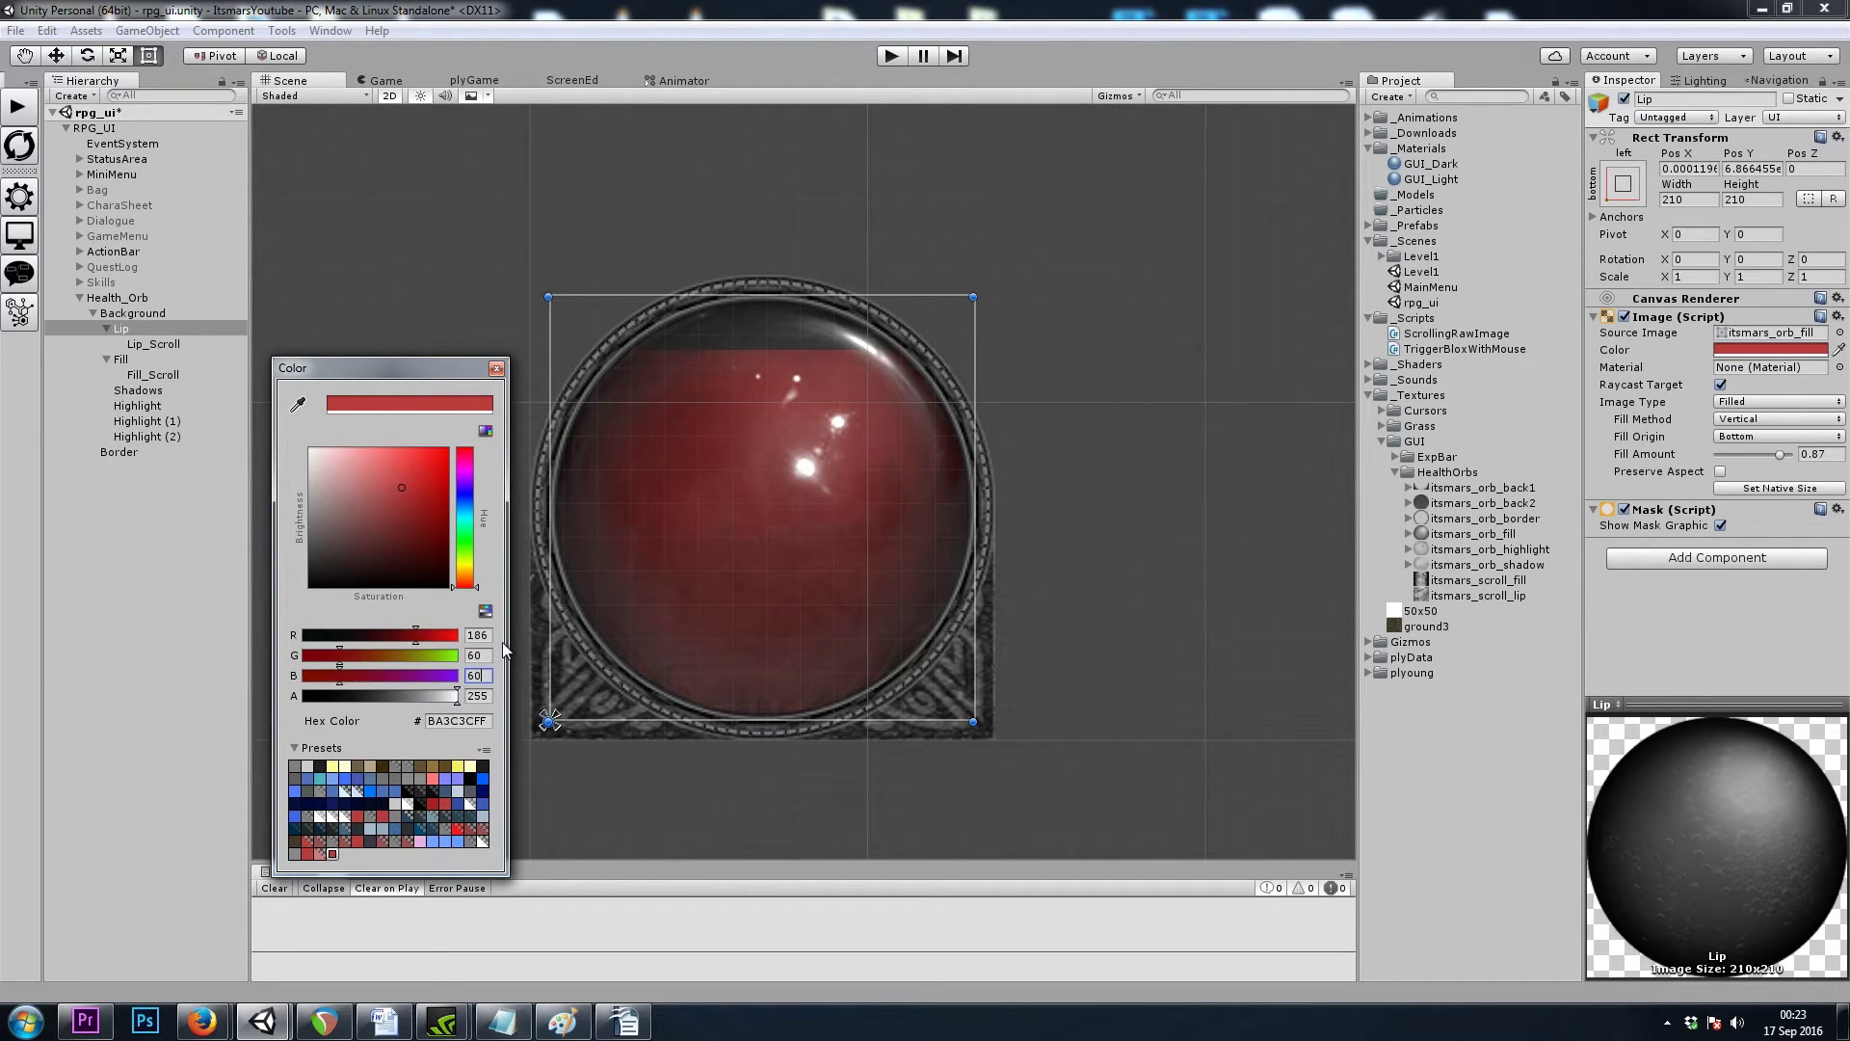
{"action": "left_click", "coordinate": [497, 369]}
Step: Tint the Lip_Scroll texture R203 G128 B128, a translucent pinkish red (CB80804C)
{"action": "left_click", "coordinate": [159, 344]}
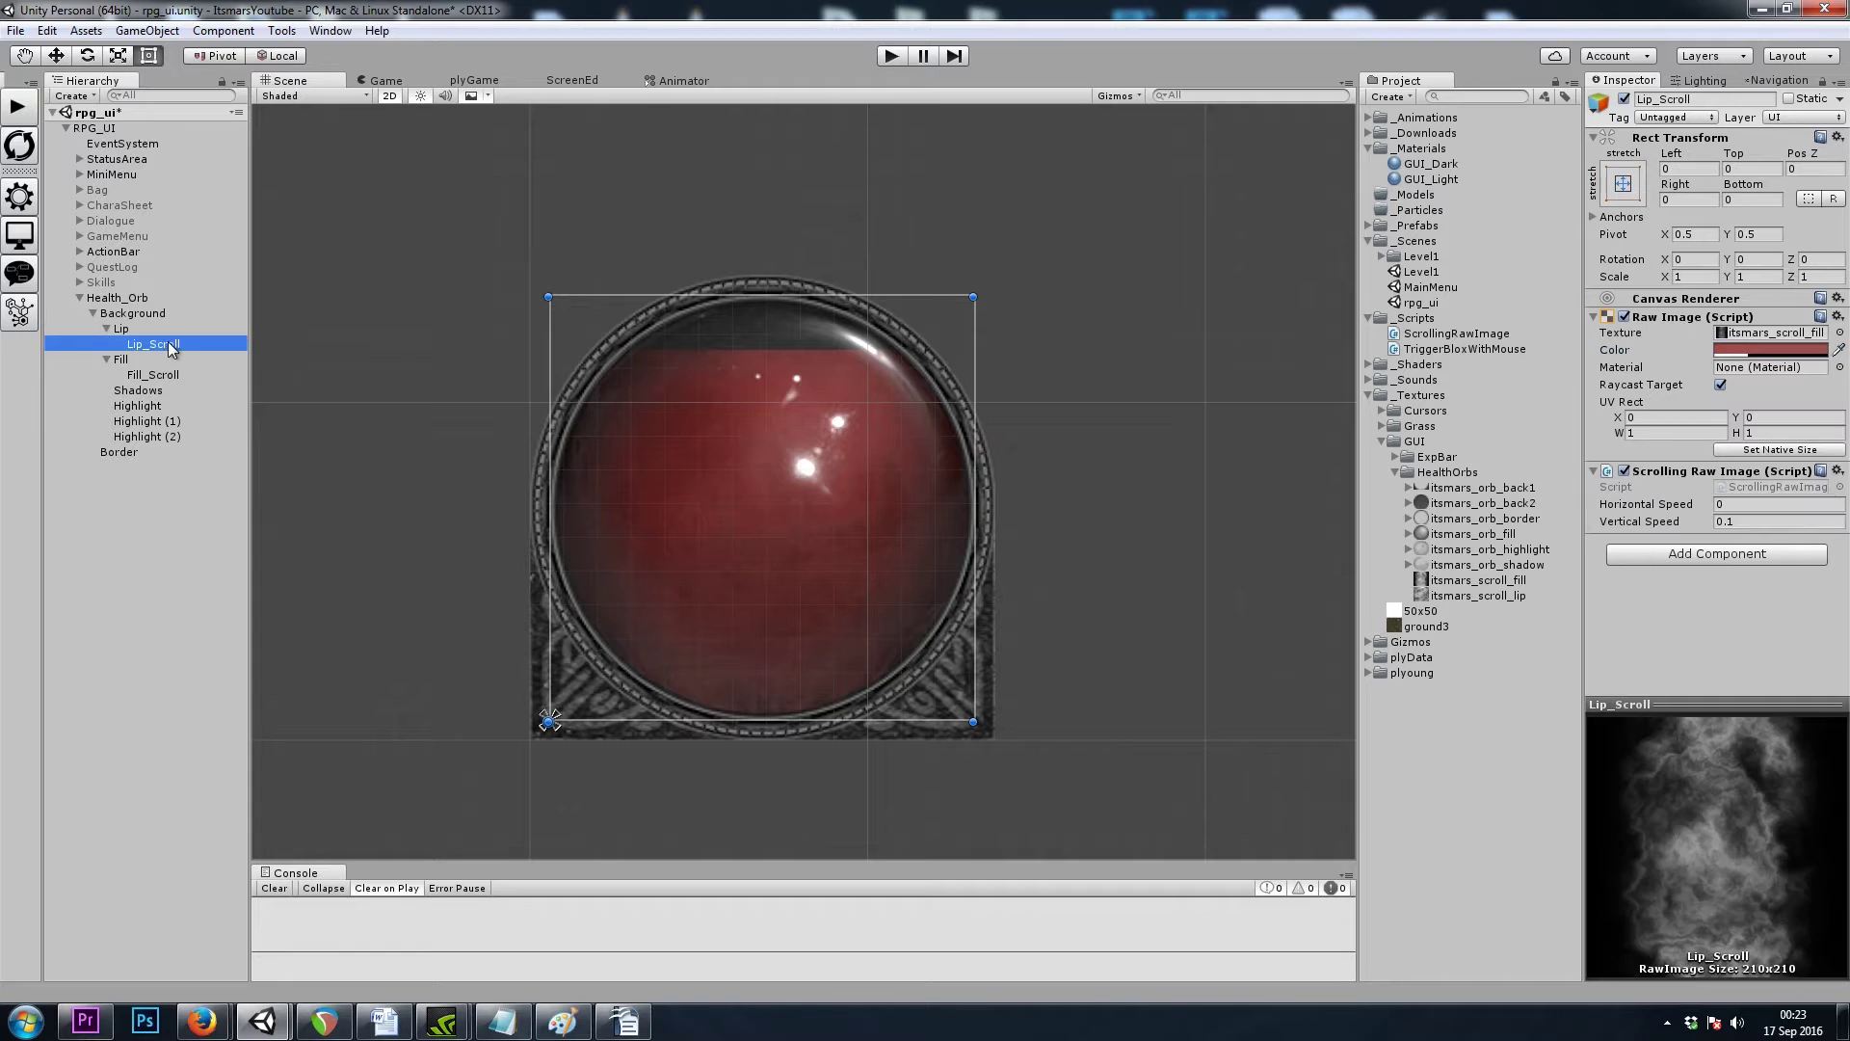
{"action": "left_click", "coordinate": [1771, 352]}
{"action": "left_click", "coordinate": [479, 634]}
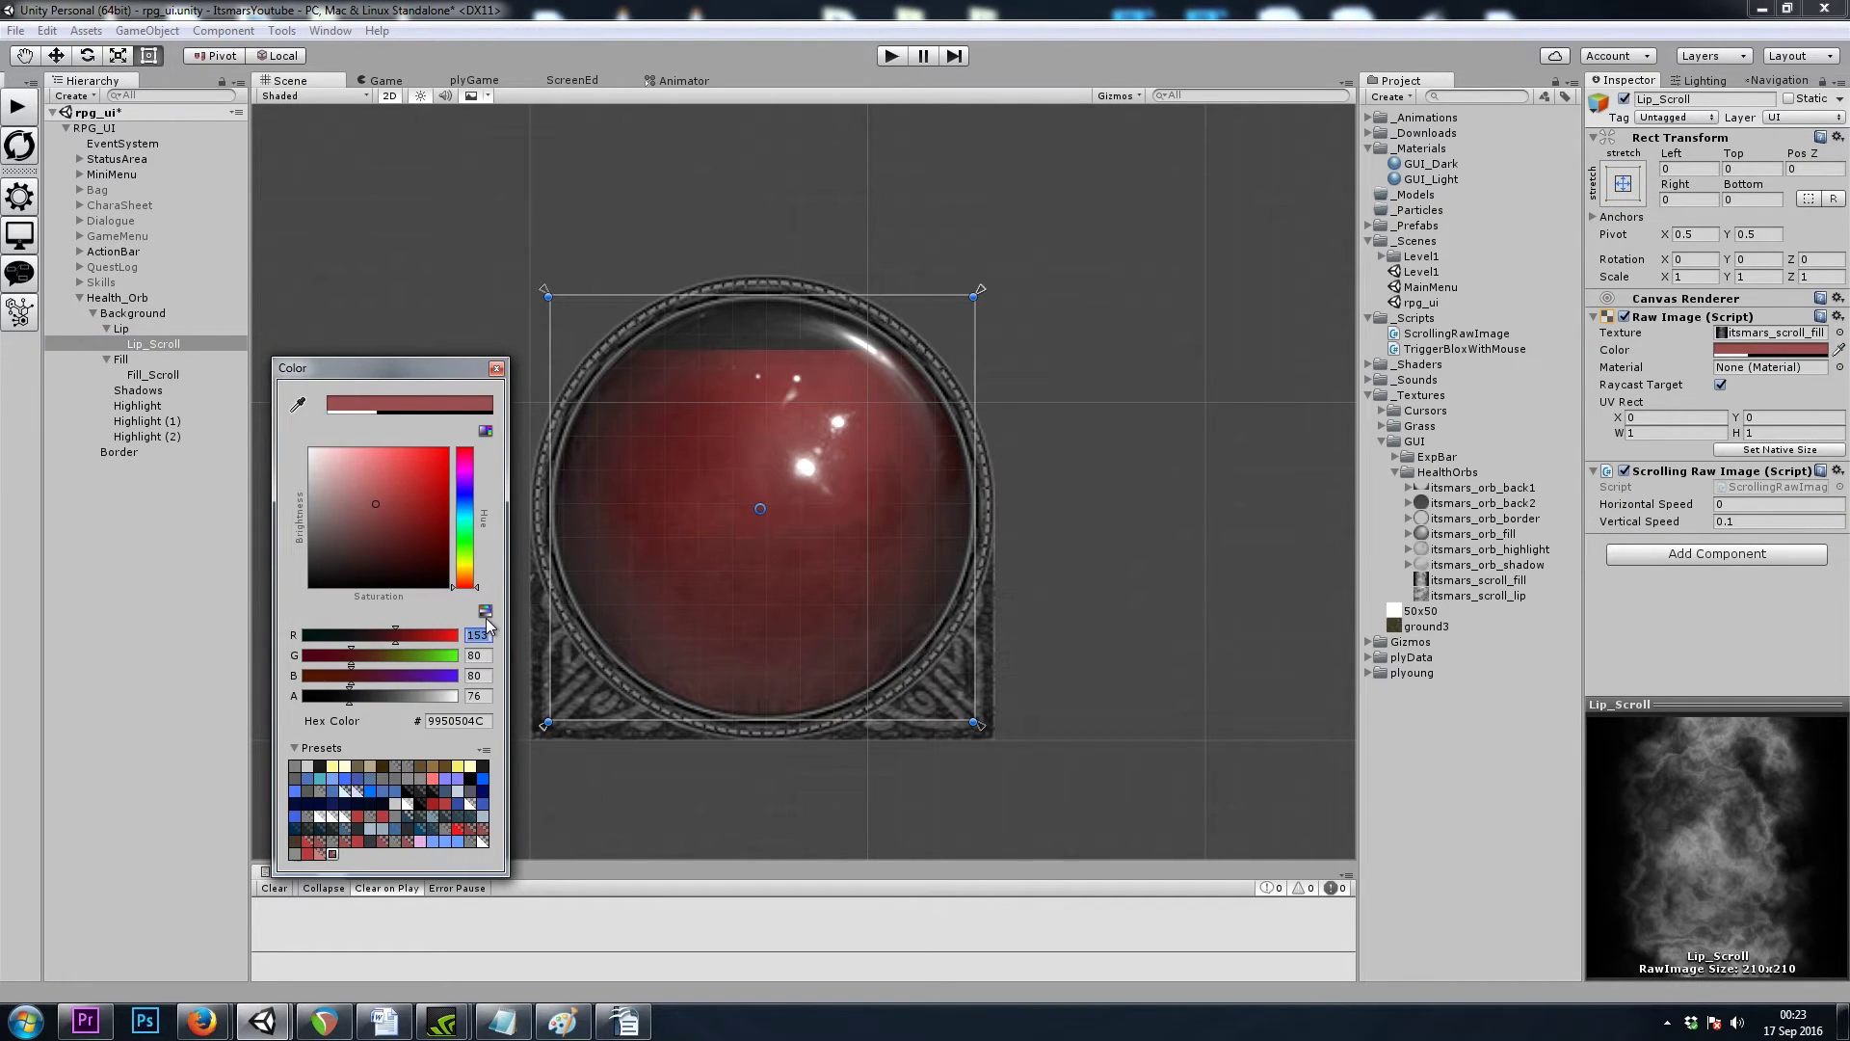
{"action": "type", "text": "203"}
{"action": "key", "text": "Tab"}
{"action": "type", "text": "128"}
{"action": "key", "text": "Tab"}
{"action": "type", "text": "128"}
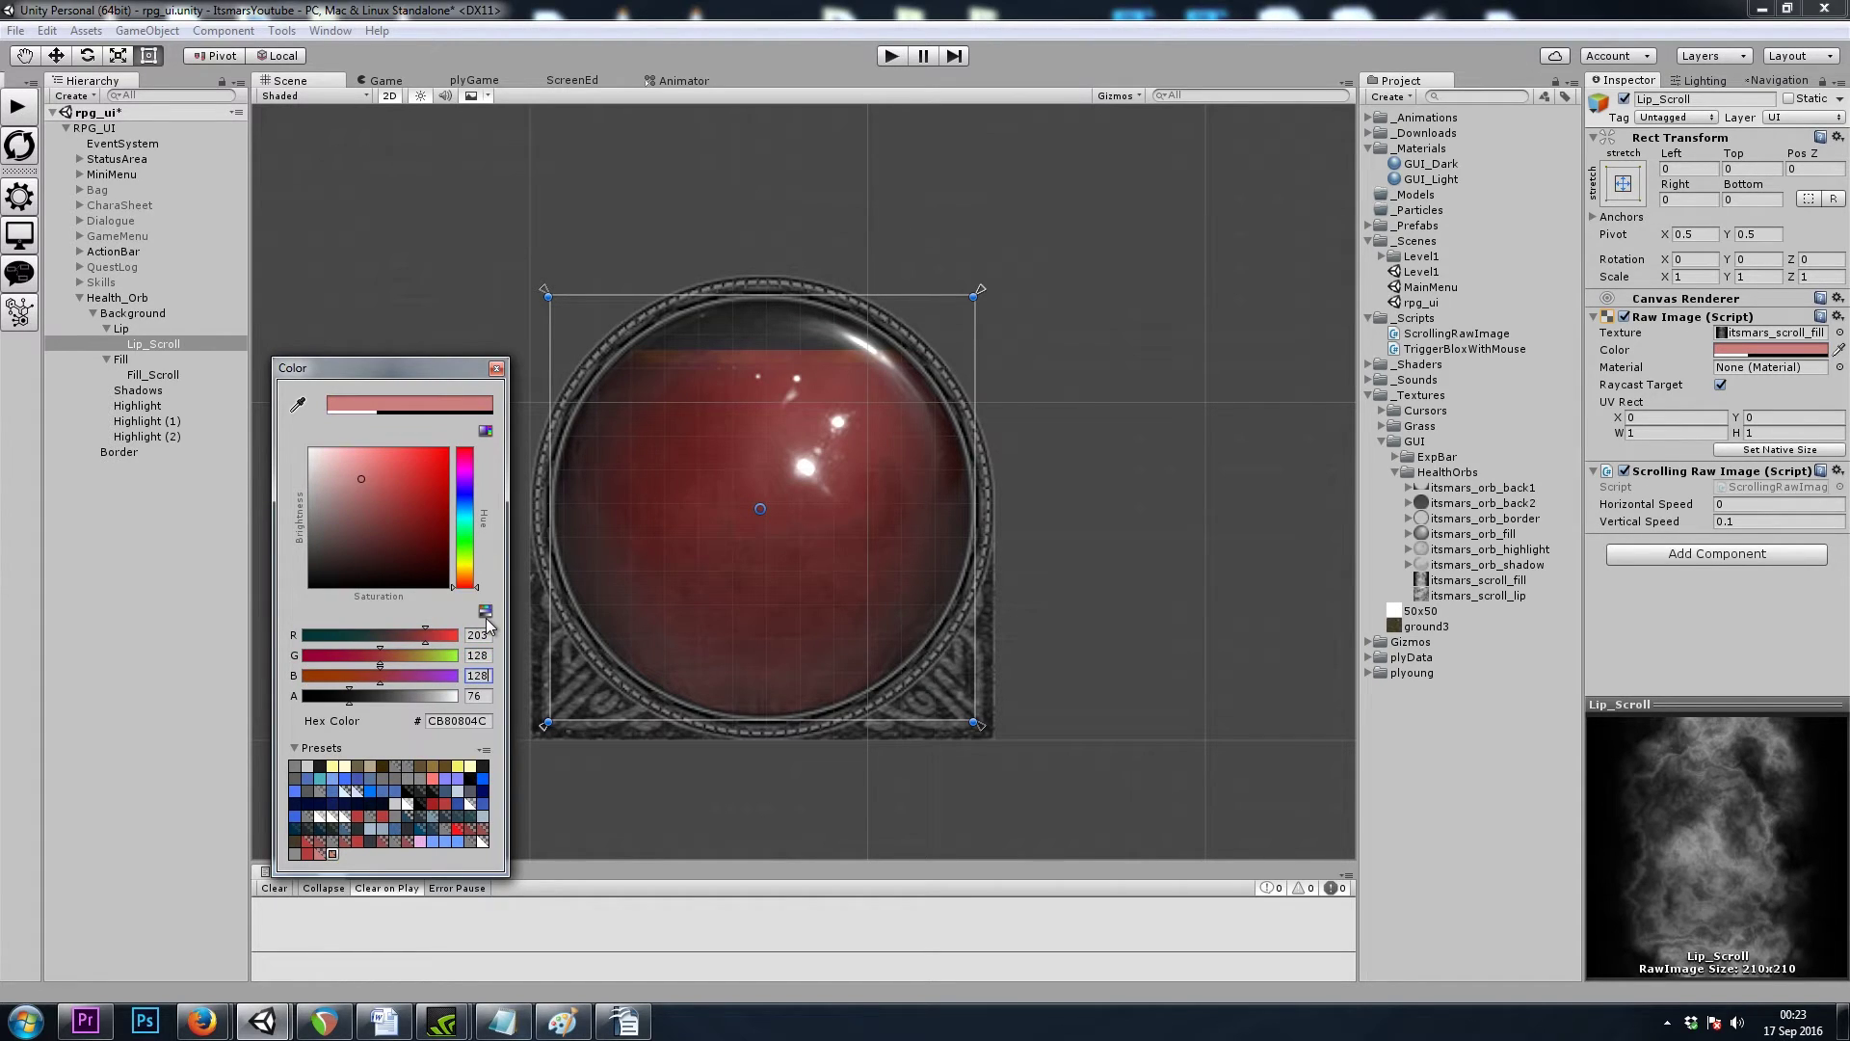
{"action": "key", "text": "Tab"}
{"action": "left_click", "coordinate": [495, 368]}
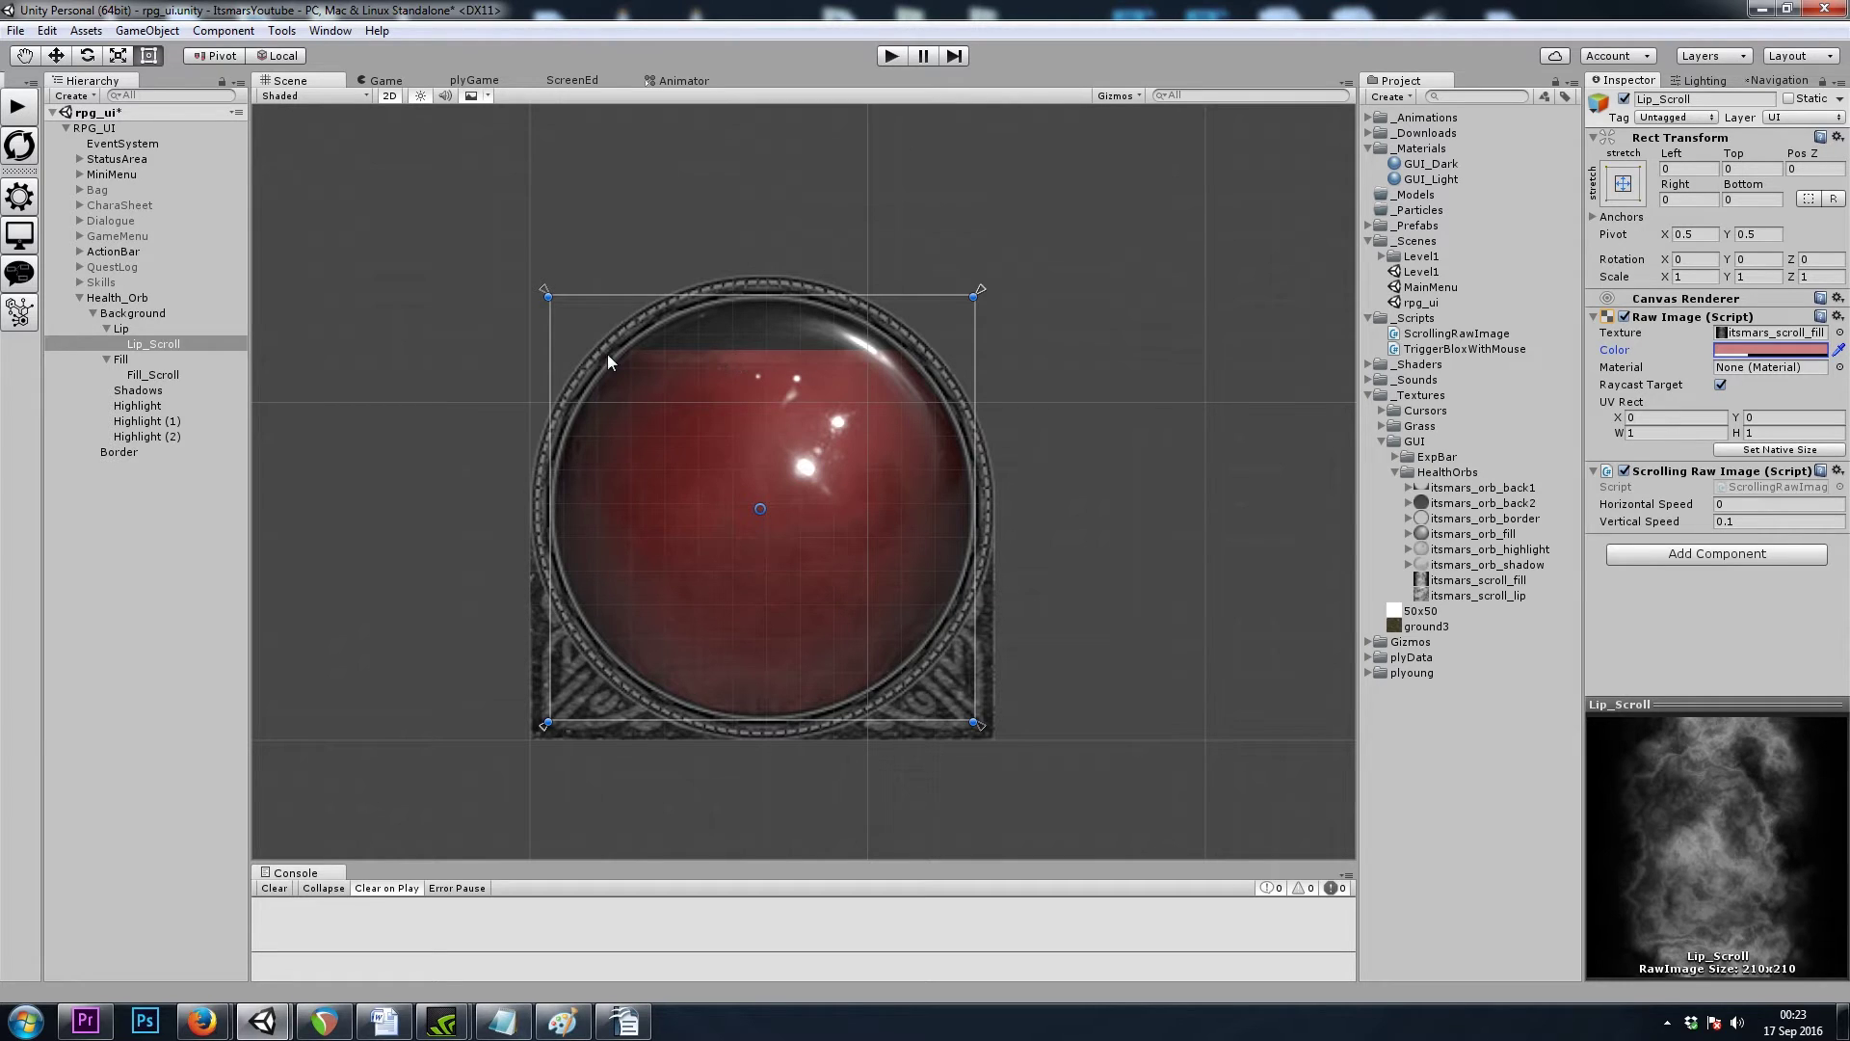
Step: Give Lip_Scroll vertical speed 0, horizontal speed 0.05, and the itsmars_scroll_lip texture
{"action": "scroll", "coordinate": [798, 352], "scroll_direction": "down", "scroll_amount": 5}
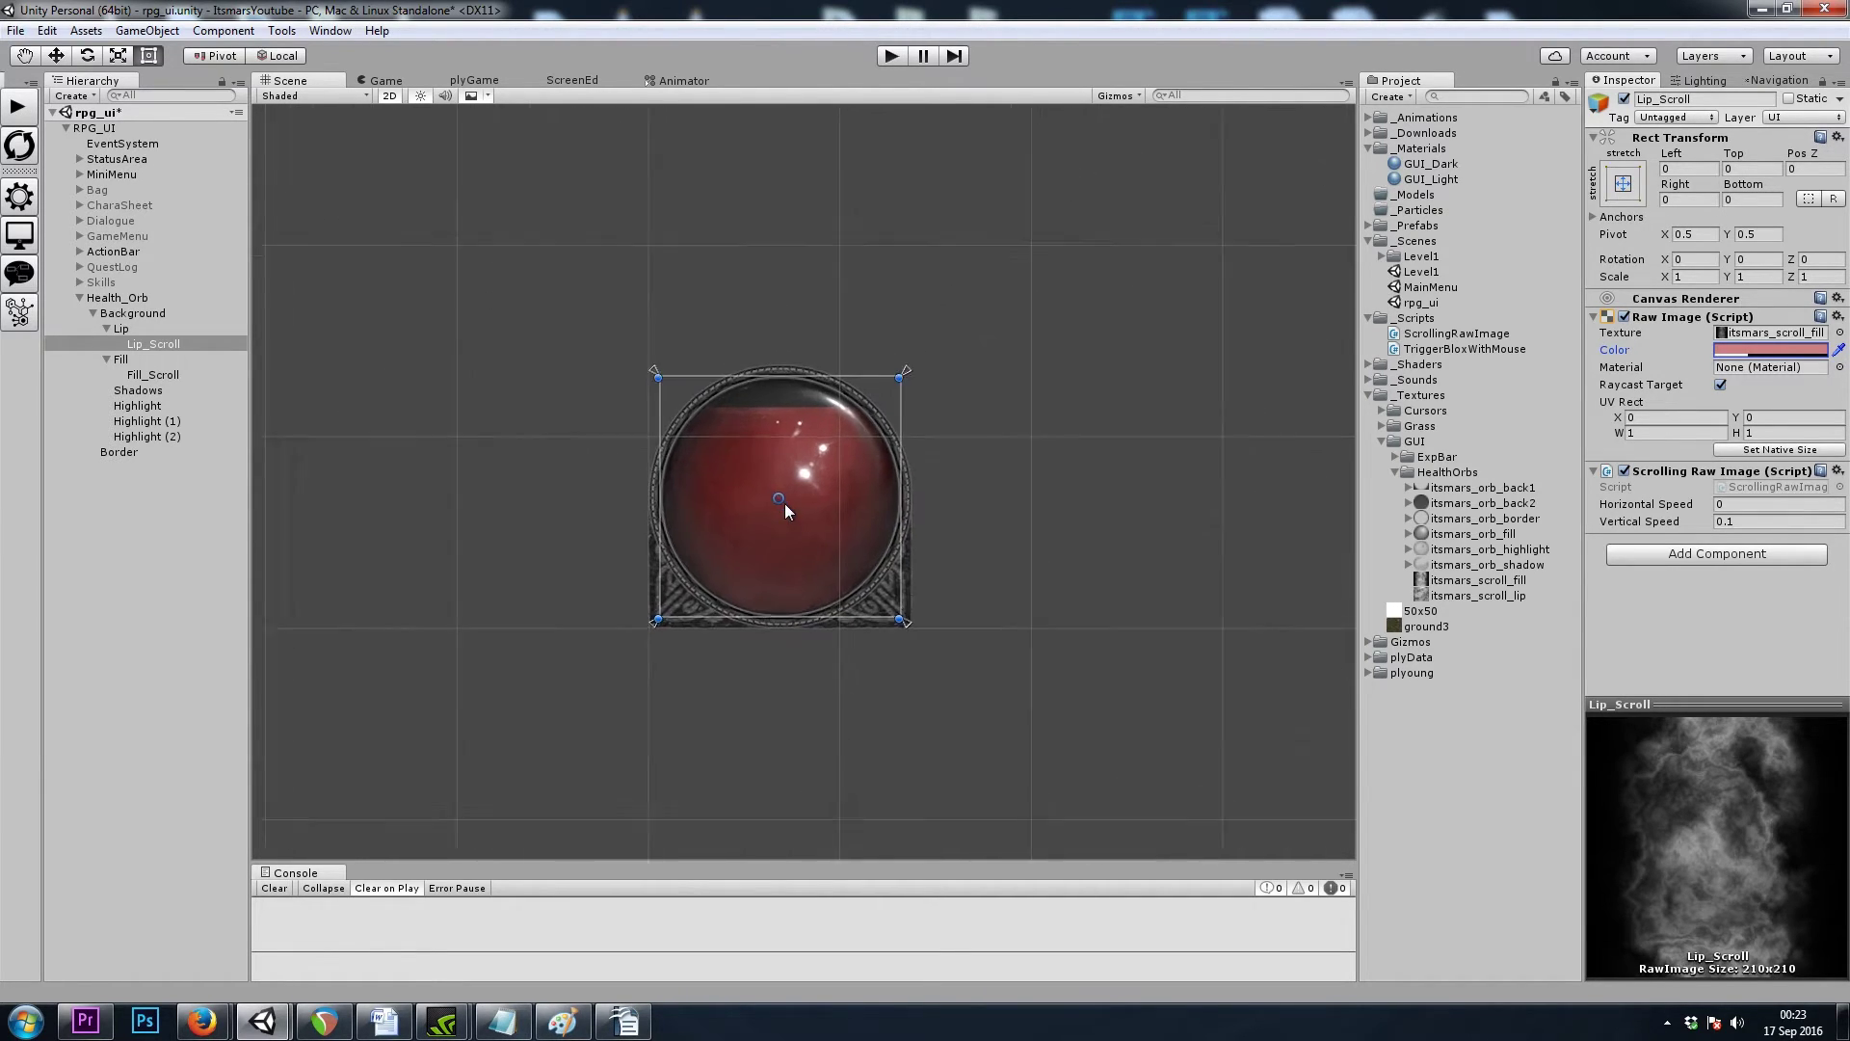
{"action": "scroll", "coordinate": [800, 501], "scroll_direction": "up", "scroll_amount": 2}
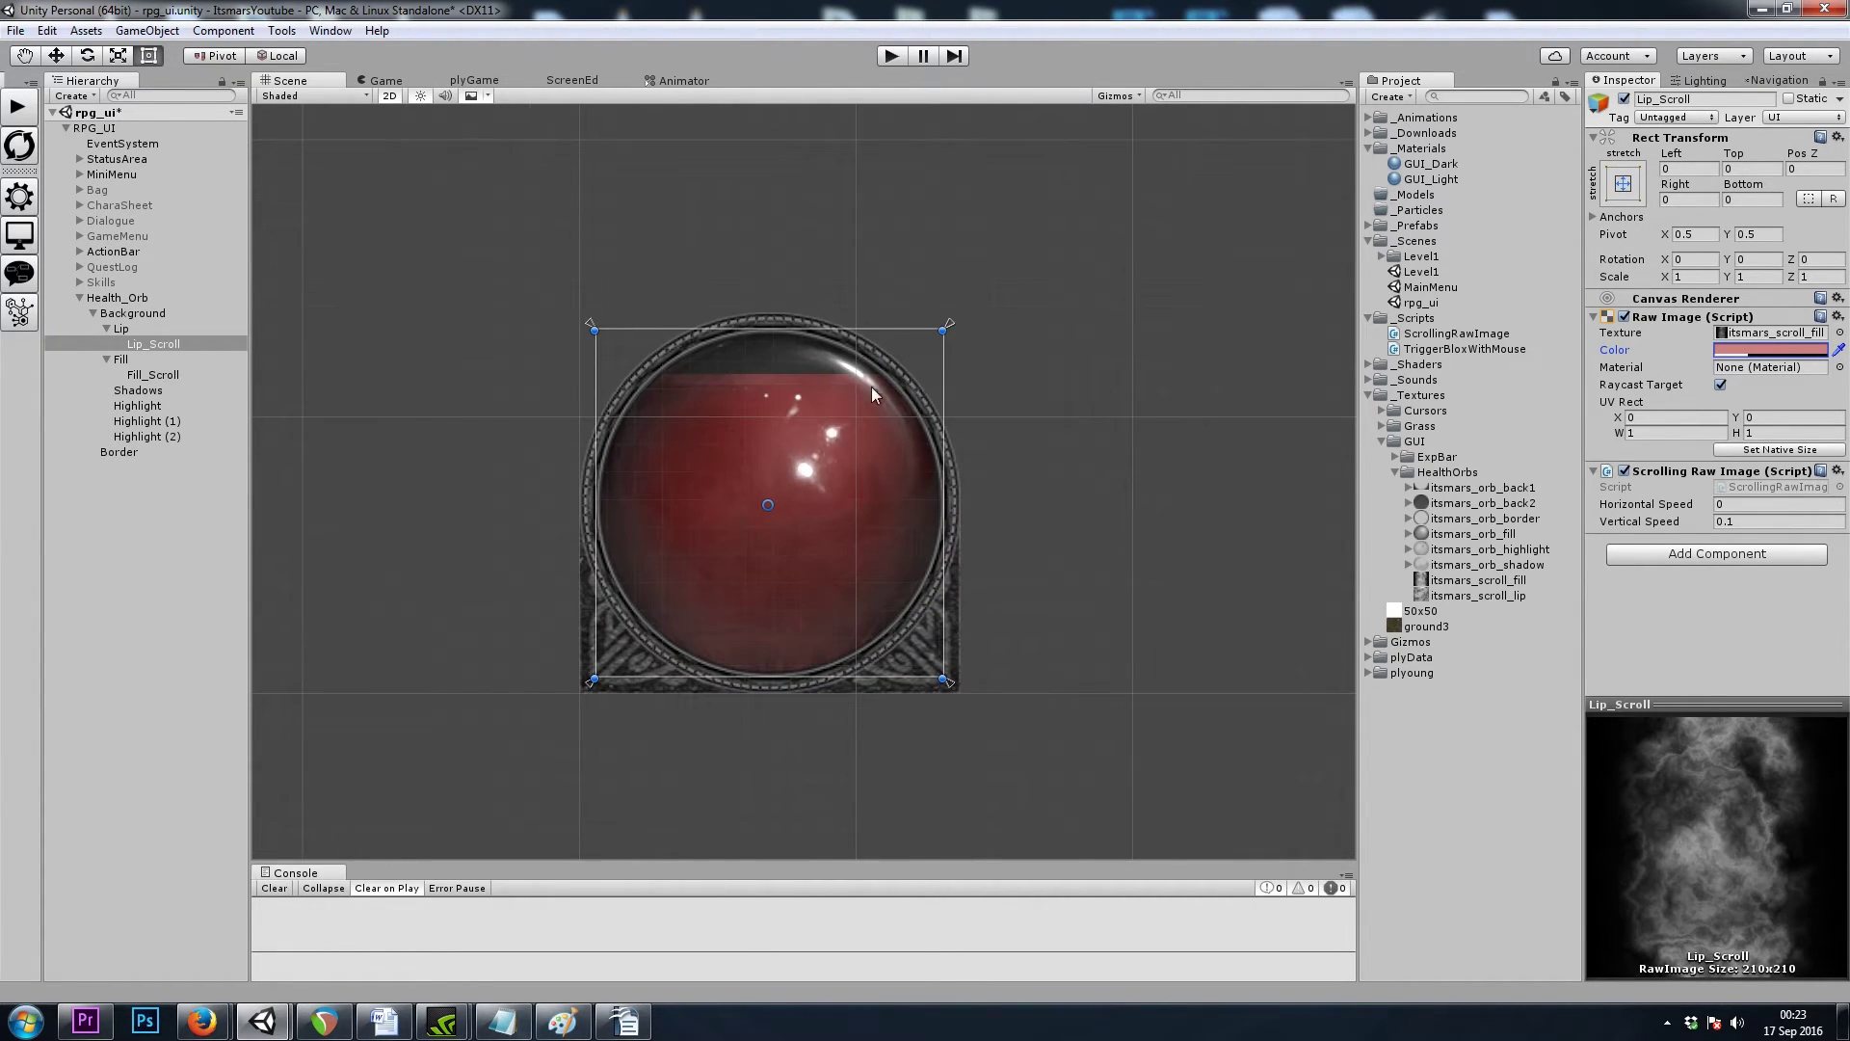
{"action": "scroll", "coordinate": [823, 443], "scroll_direction": "up", "scroll_amount": 3}
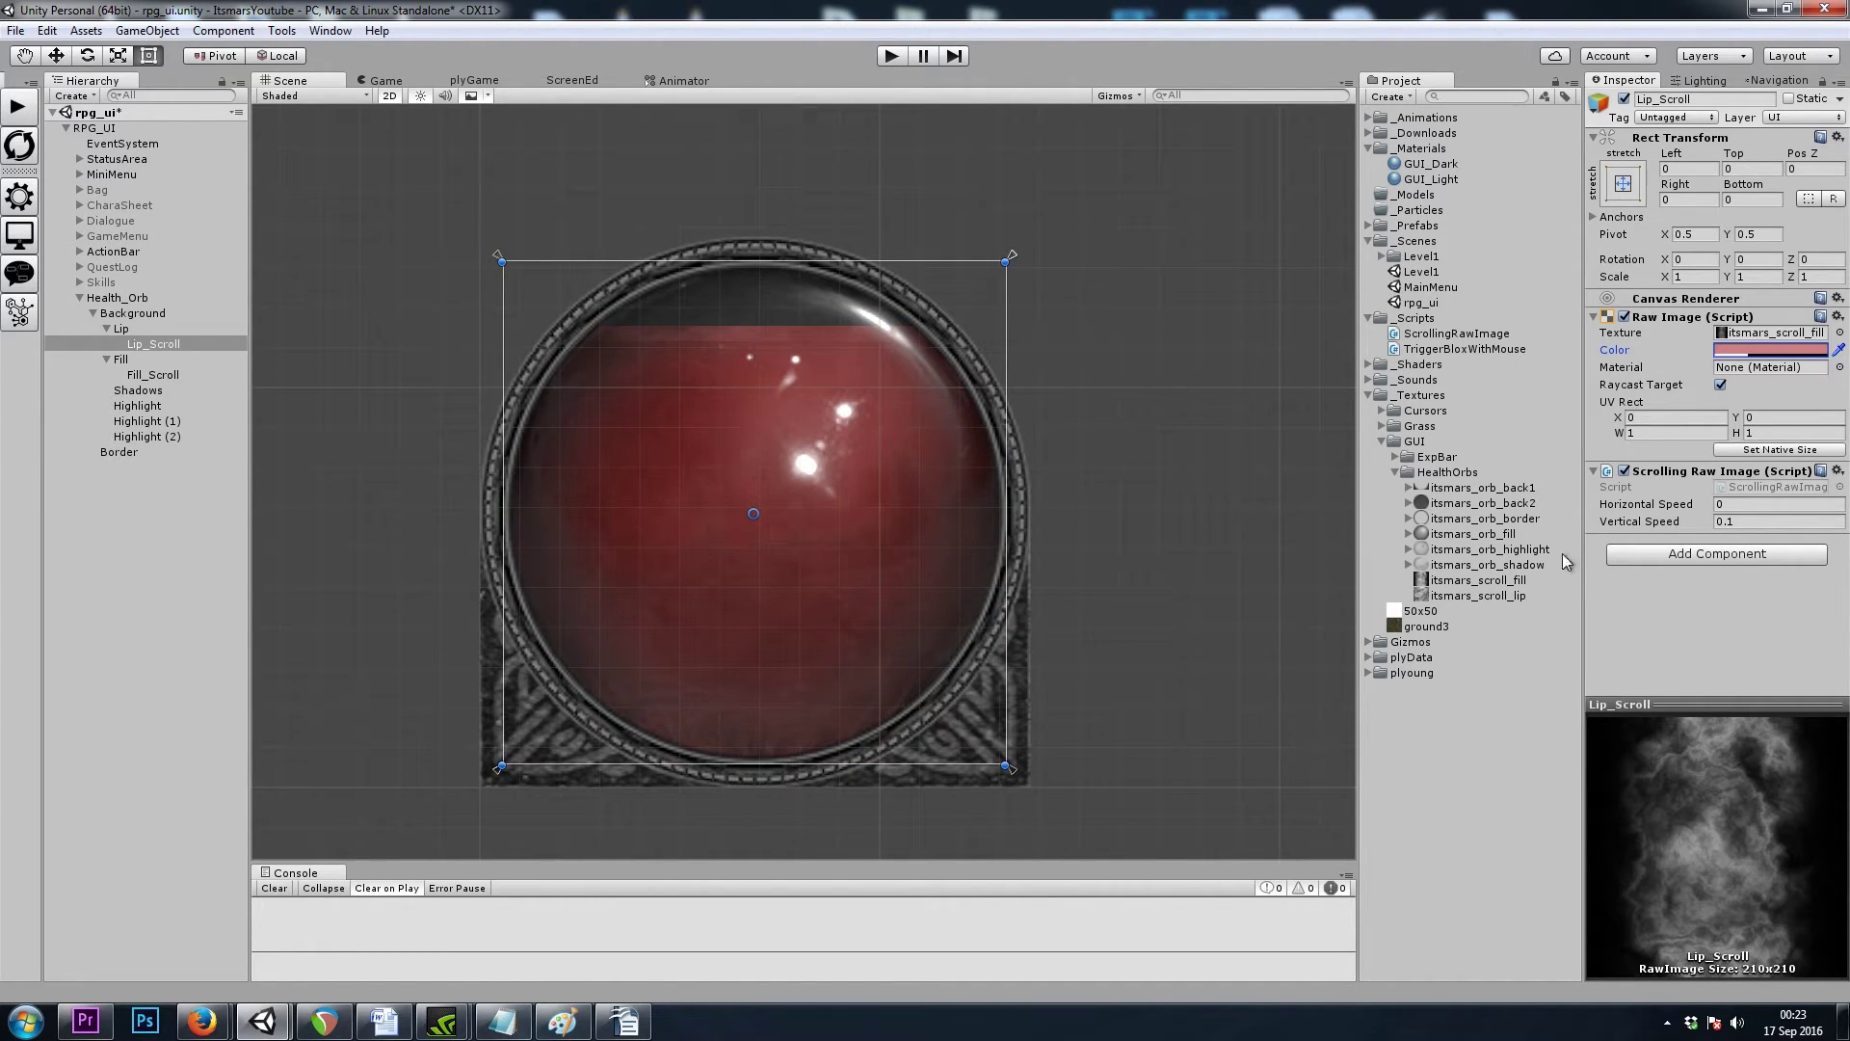
{"action": "left_click", "coordinate": [1747, 521]}
{"action": "type", "text": "0"}
{"action": "left_click", "coordinate": [1743, 503]}
{"action": "type", "text": "."}
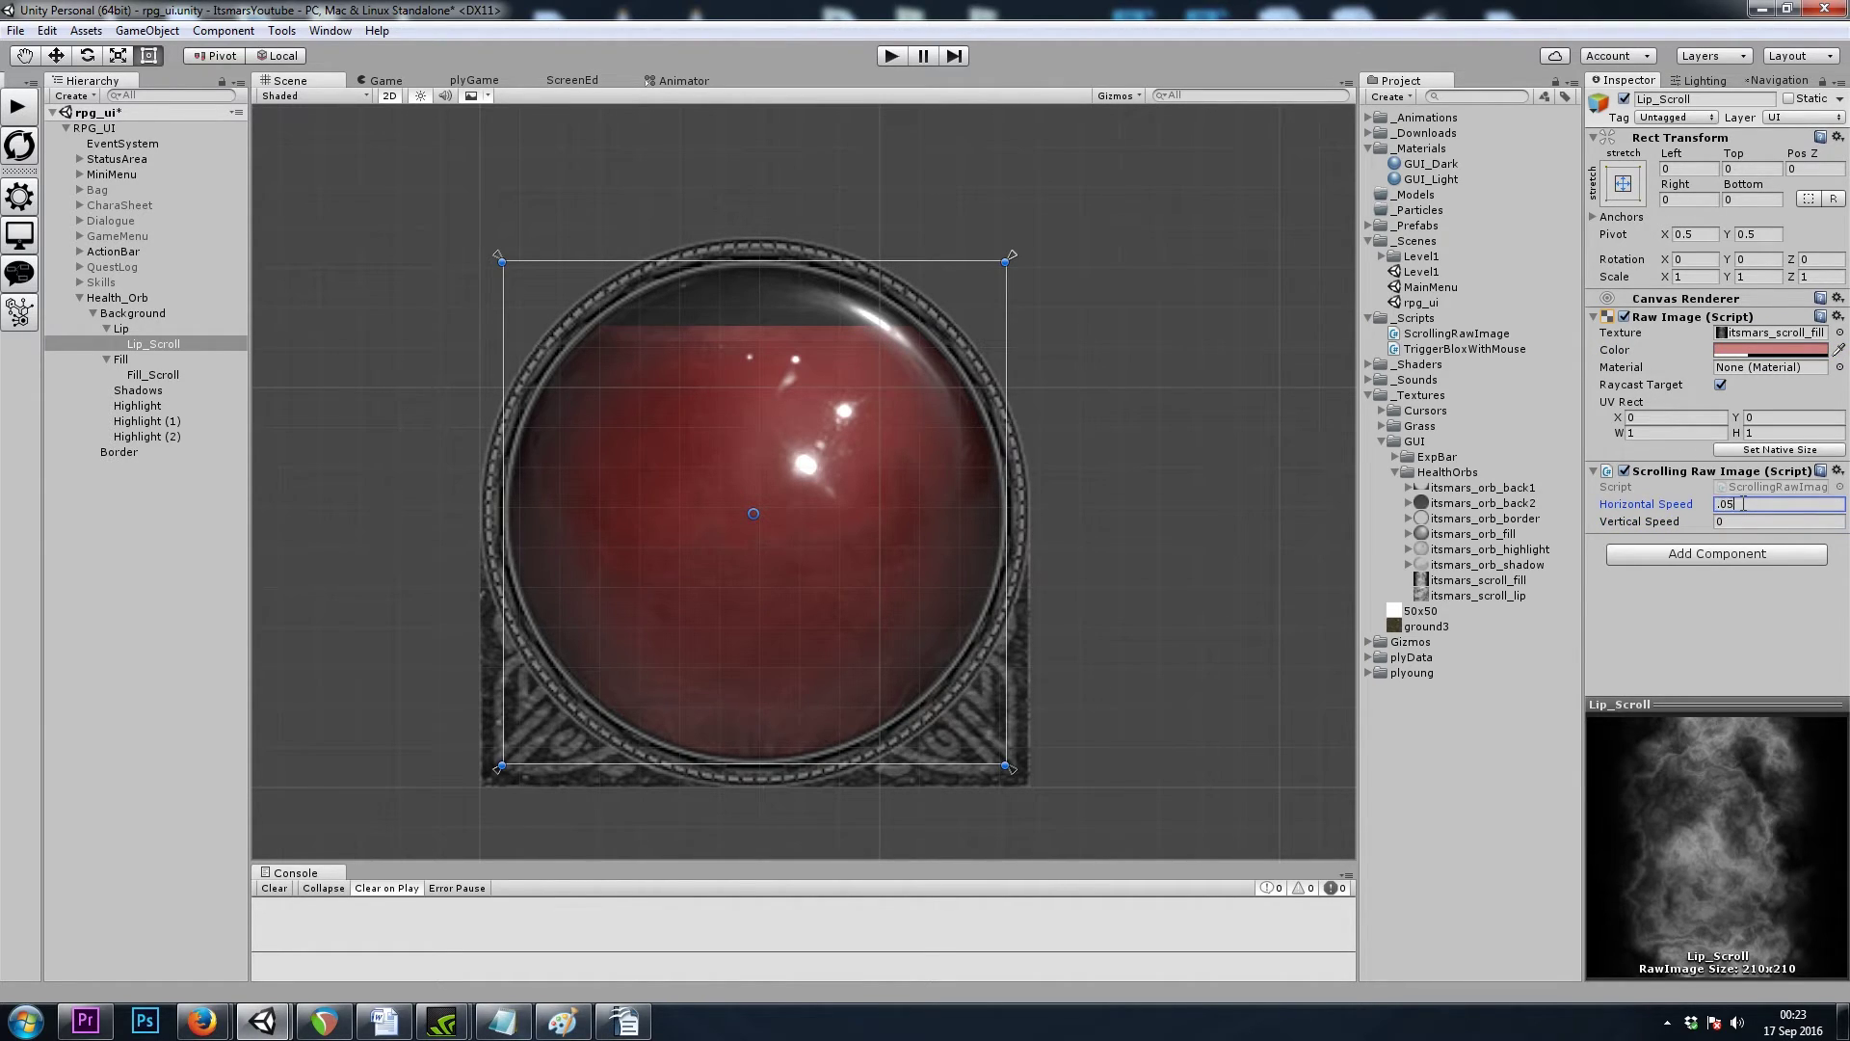
{"action": "type", "text": "05"}
{"action": "key", "text": "Return"}
{"action": "left_click_drag", "start_coordinate": [1488, 595], "coordinate": [1761, 337]}
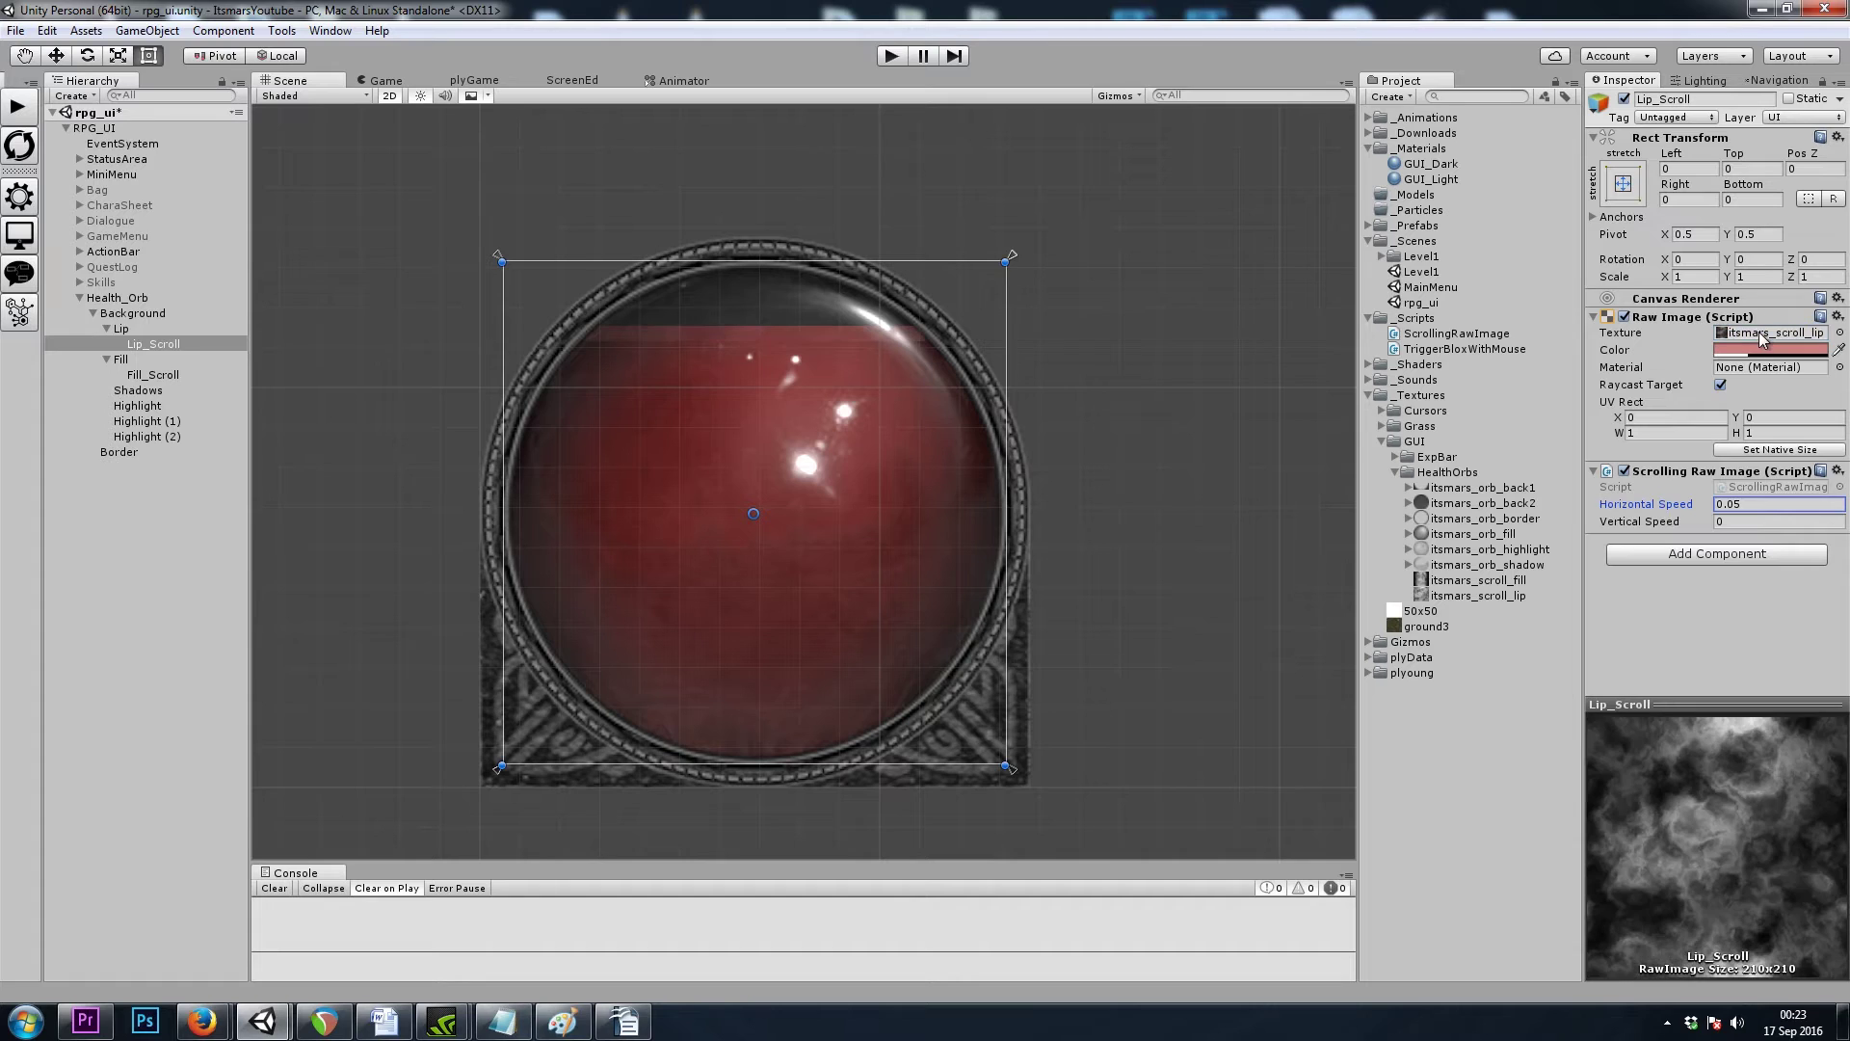
Step: Set the itsmars_scroll_lip texture's Wrap Mode to Repeat and apply it
{"action": "left_click", "coordinate": [1495, 595]}
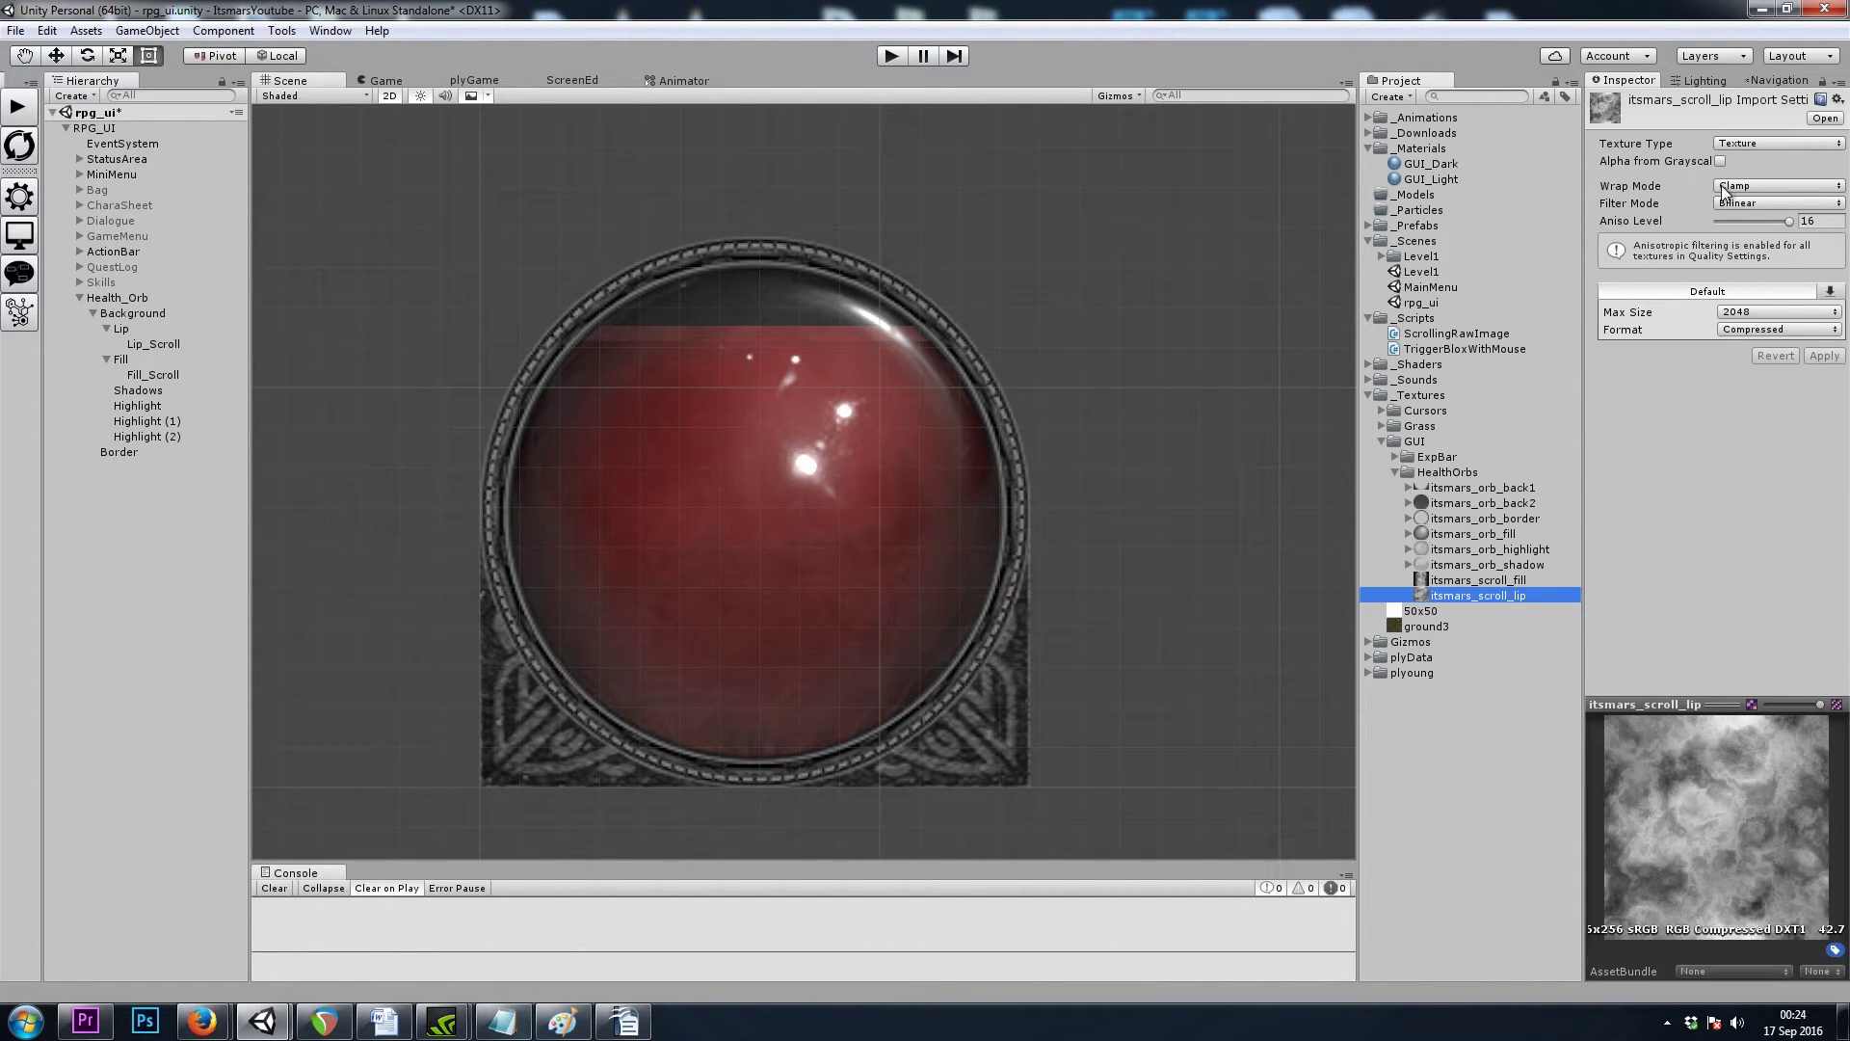
{"action": "left_click", "coordinate": [1737, 186]}
{"action": "left_click", "coordinate": [1764, 207]}
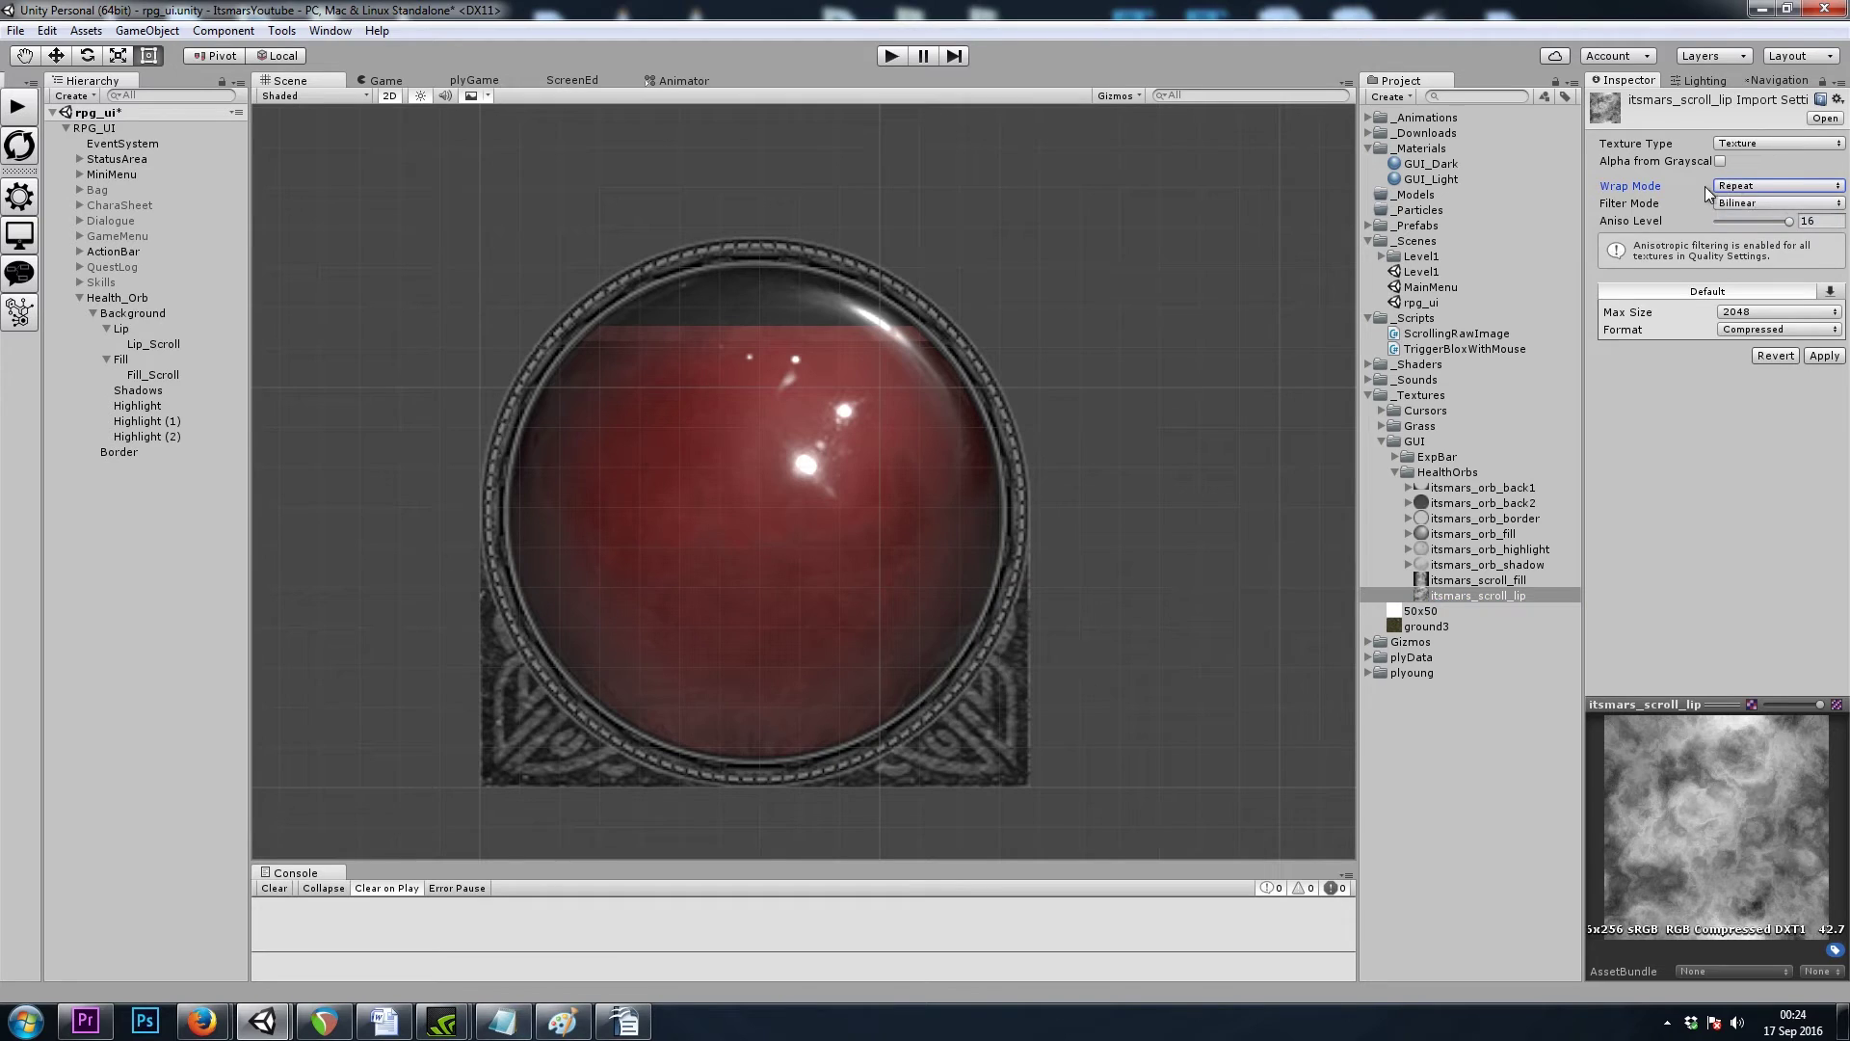
{"action": "left_click", "coordinate": [1823, 357]}
Step: Scrub Lip_Scroll's UV Rect X to preview scrolling, then reset it to 0
{"action": "left_click", "coordinate": [175, 344]}
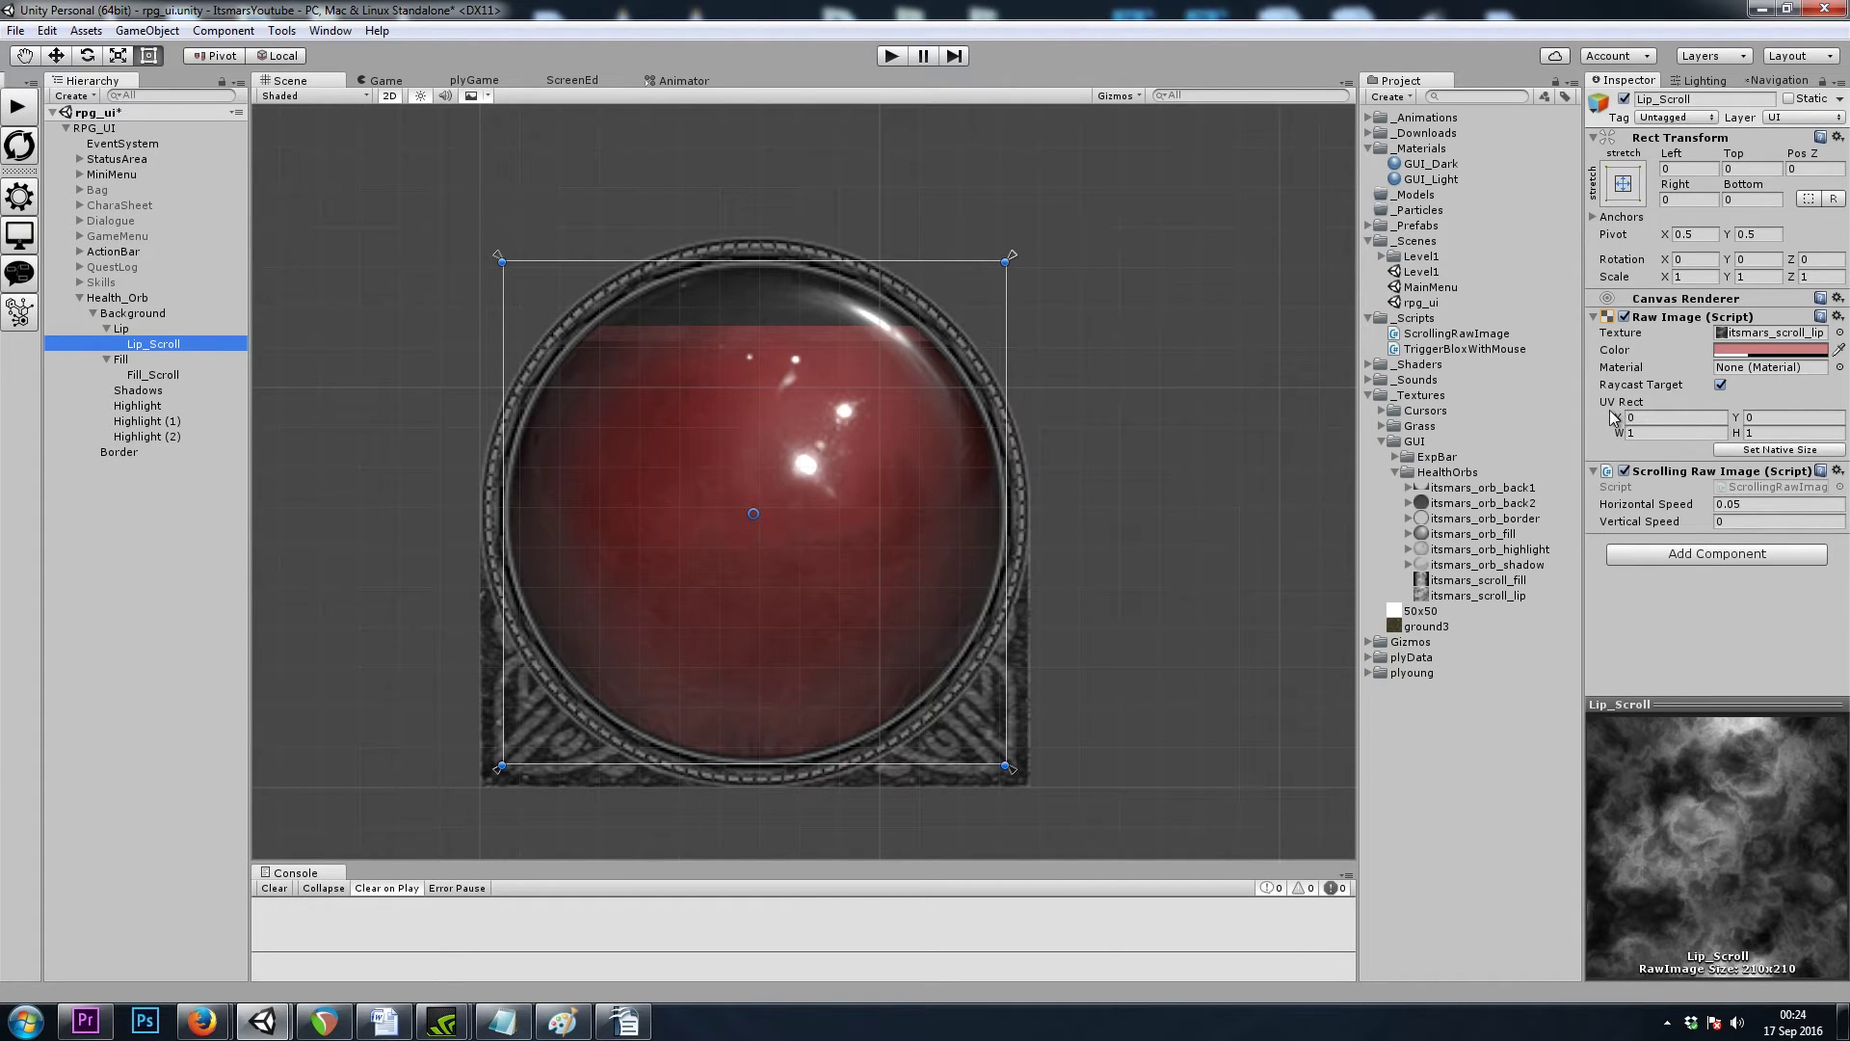
{"action": "left_click_drag", "start_coordinate": [1618, 418], "coordinate": [1668, 421]}
{"action": "double_click", "coordinate": [1668, 421]}
{"action": "type", "text": "0"}
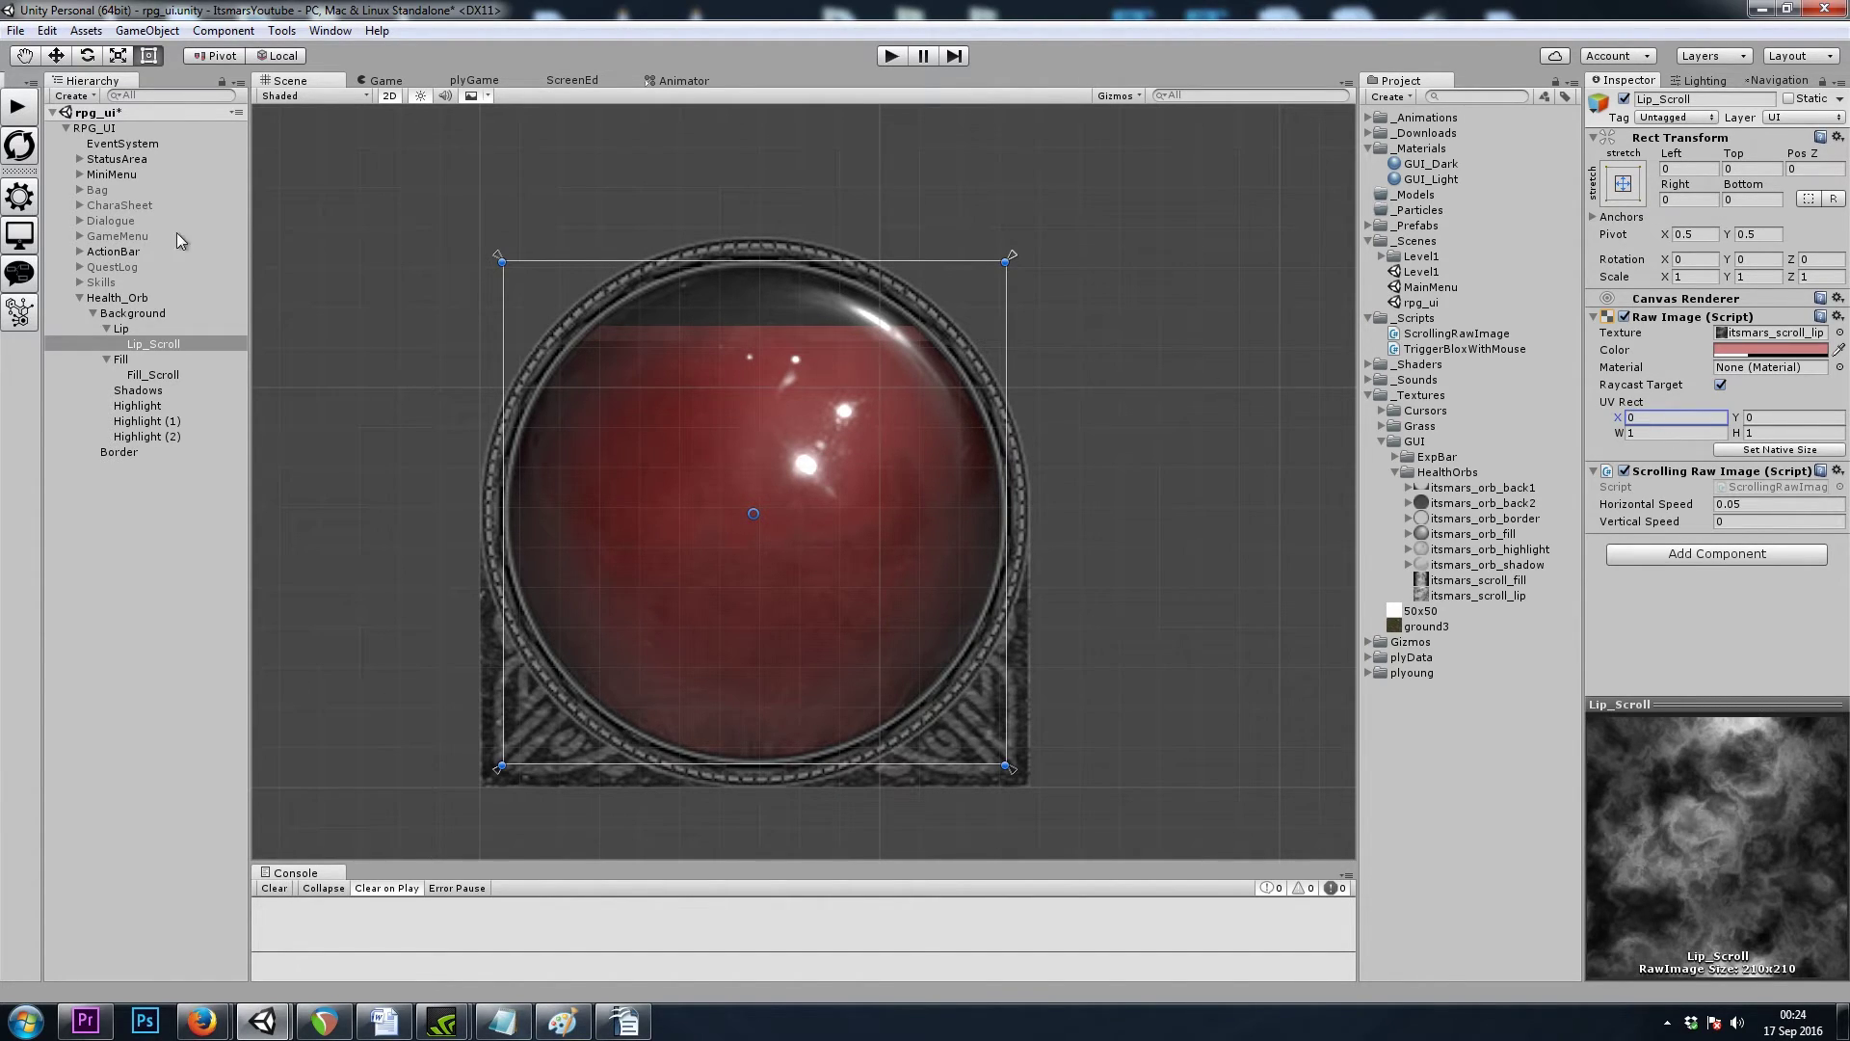
{"action": "left_click", "coordinate": [145, 297]}
Step: In Health_Orb's blox, duplicate the Set Image.fillAmount rule and retarget the copy to Lip
{"action": "left_click", "coordinate": [1733, 488]}
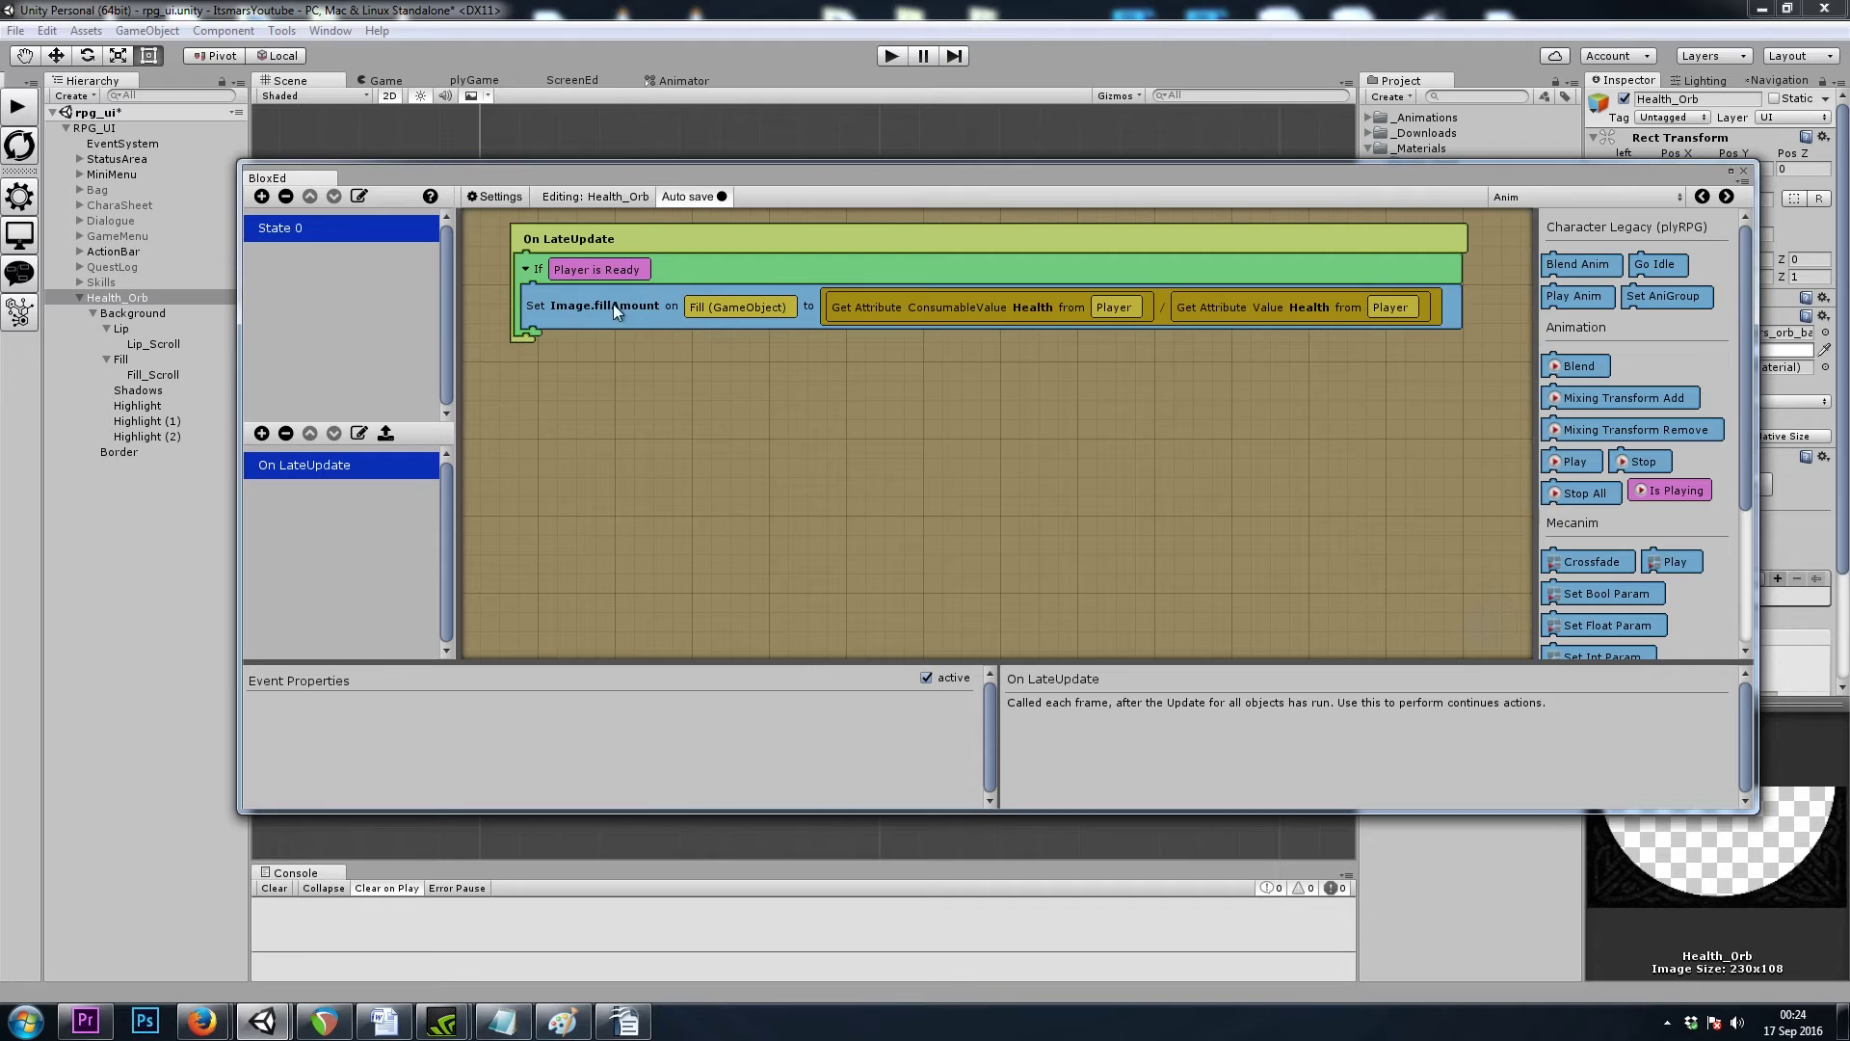
{"action": "left_click", "coordinate": [622, 309]}
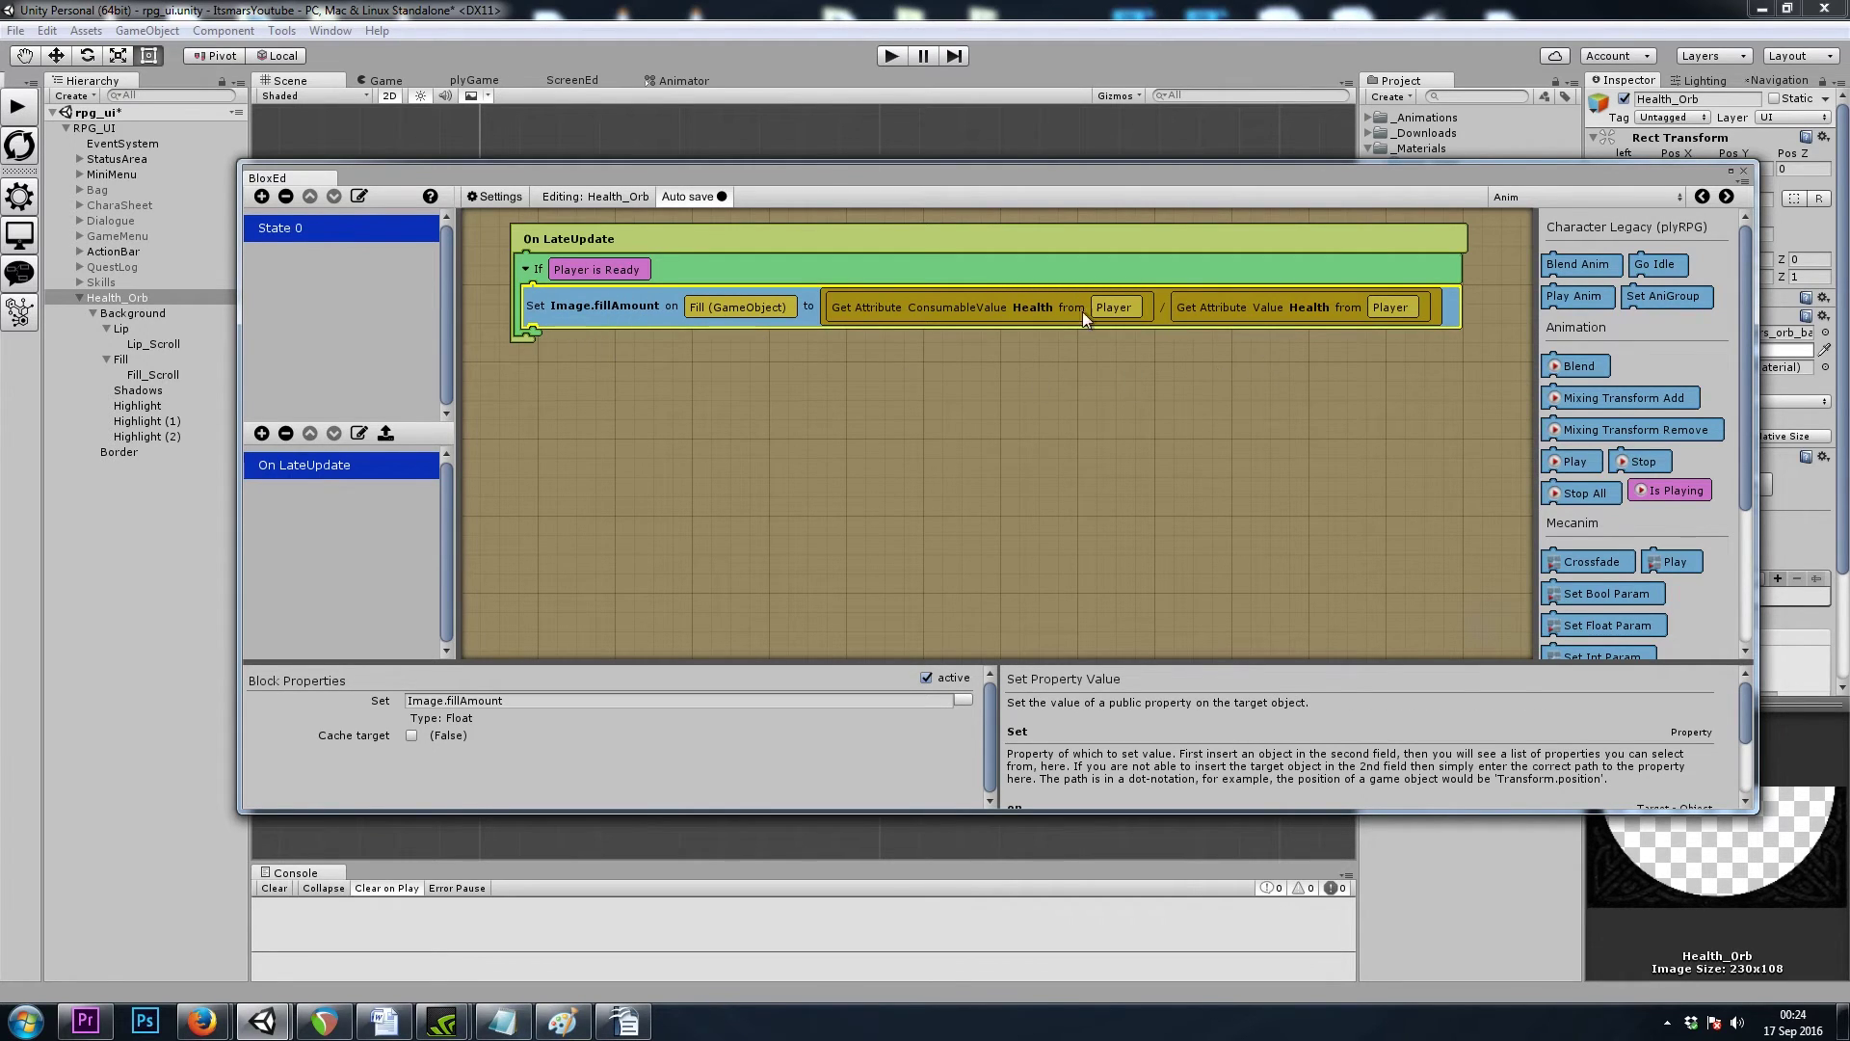
{"action": "left_click", "coordinate": [1004, 309]}
{"action": "left_click", "coordinate": [1285, 306]}
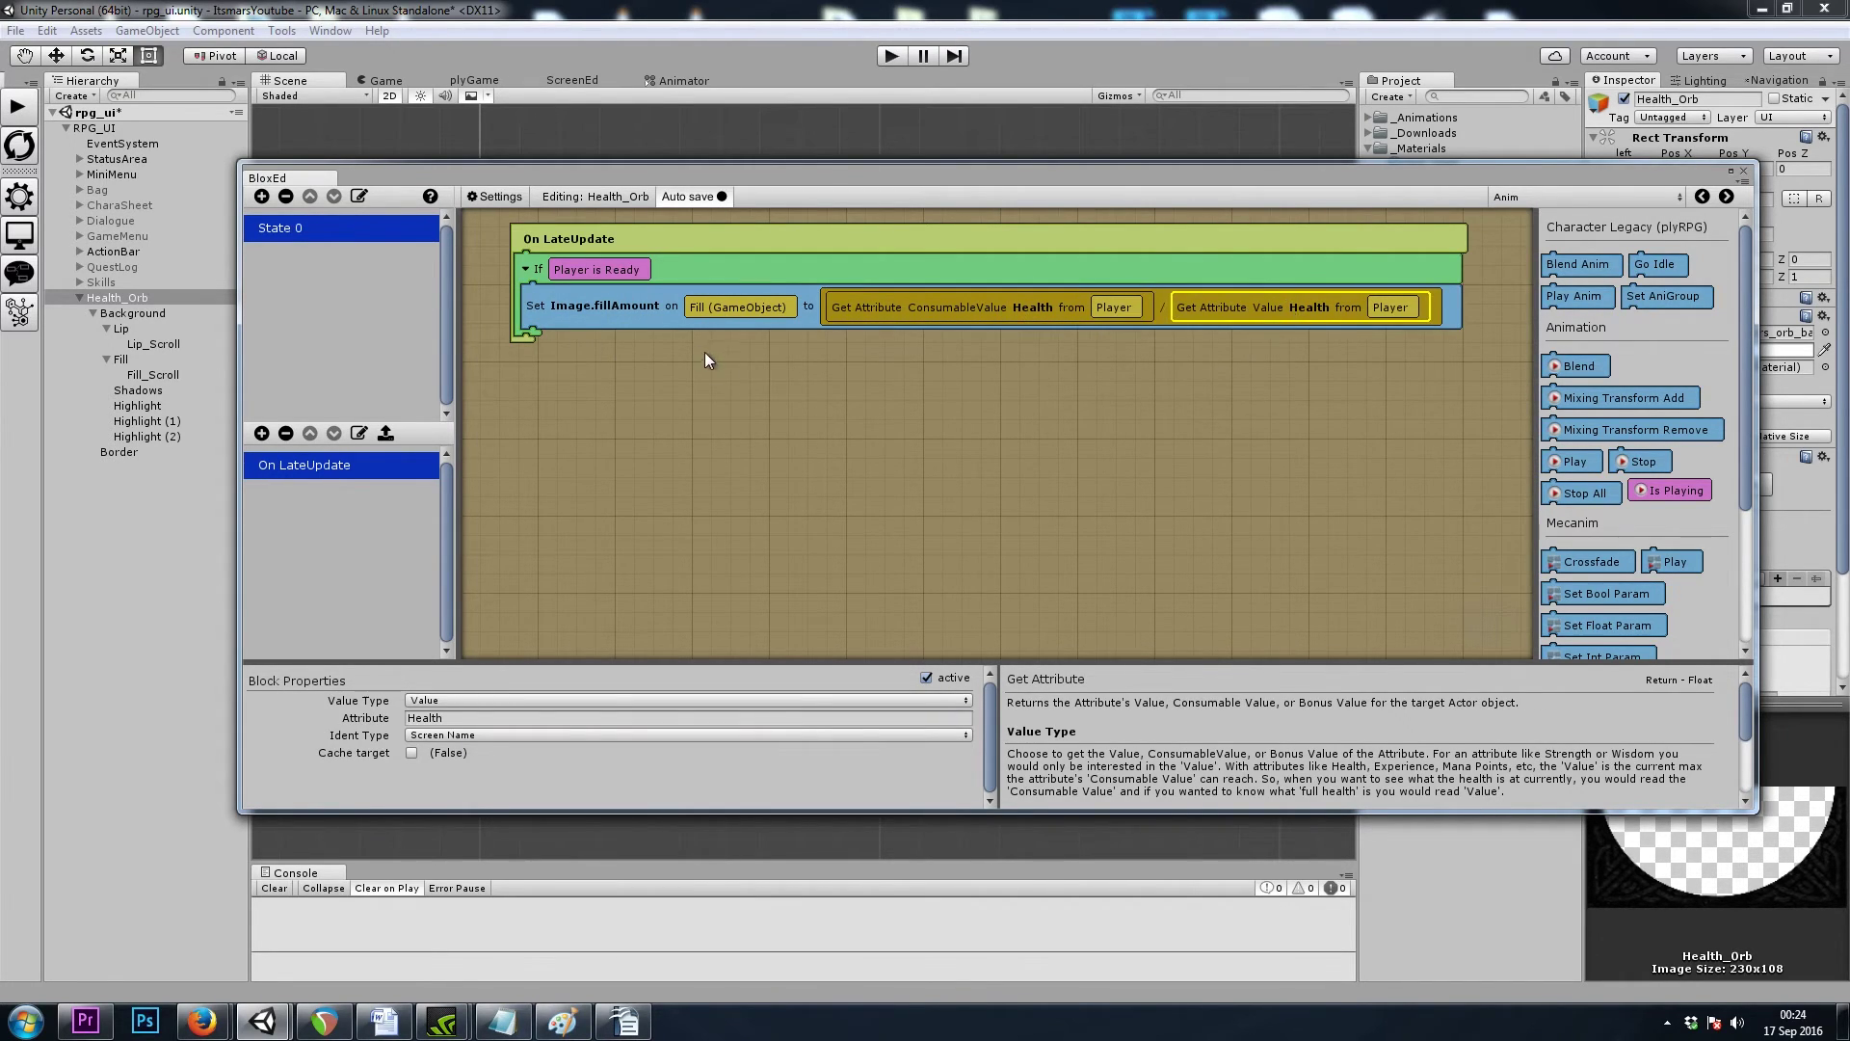
{"action": "left_click_drag", "start_coordinate": [599, 307], "coordinate": [584, 349]}
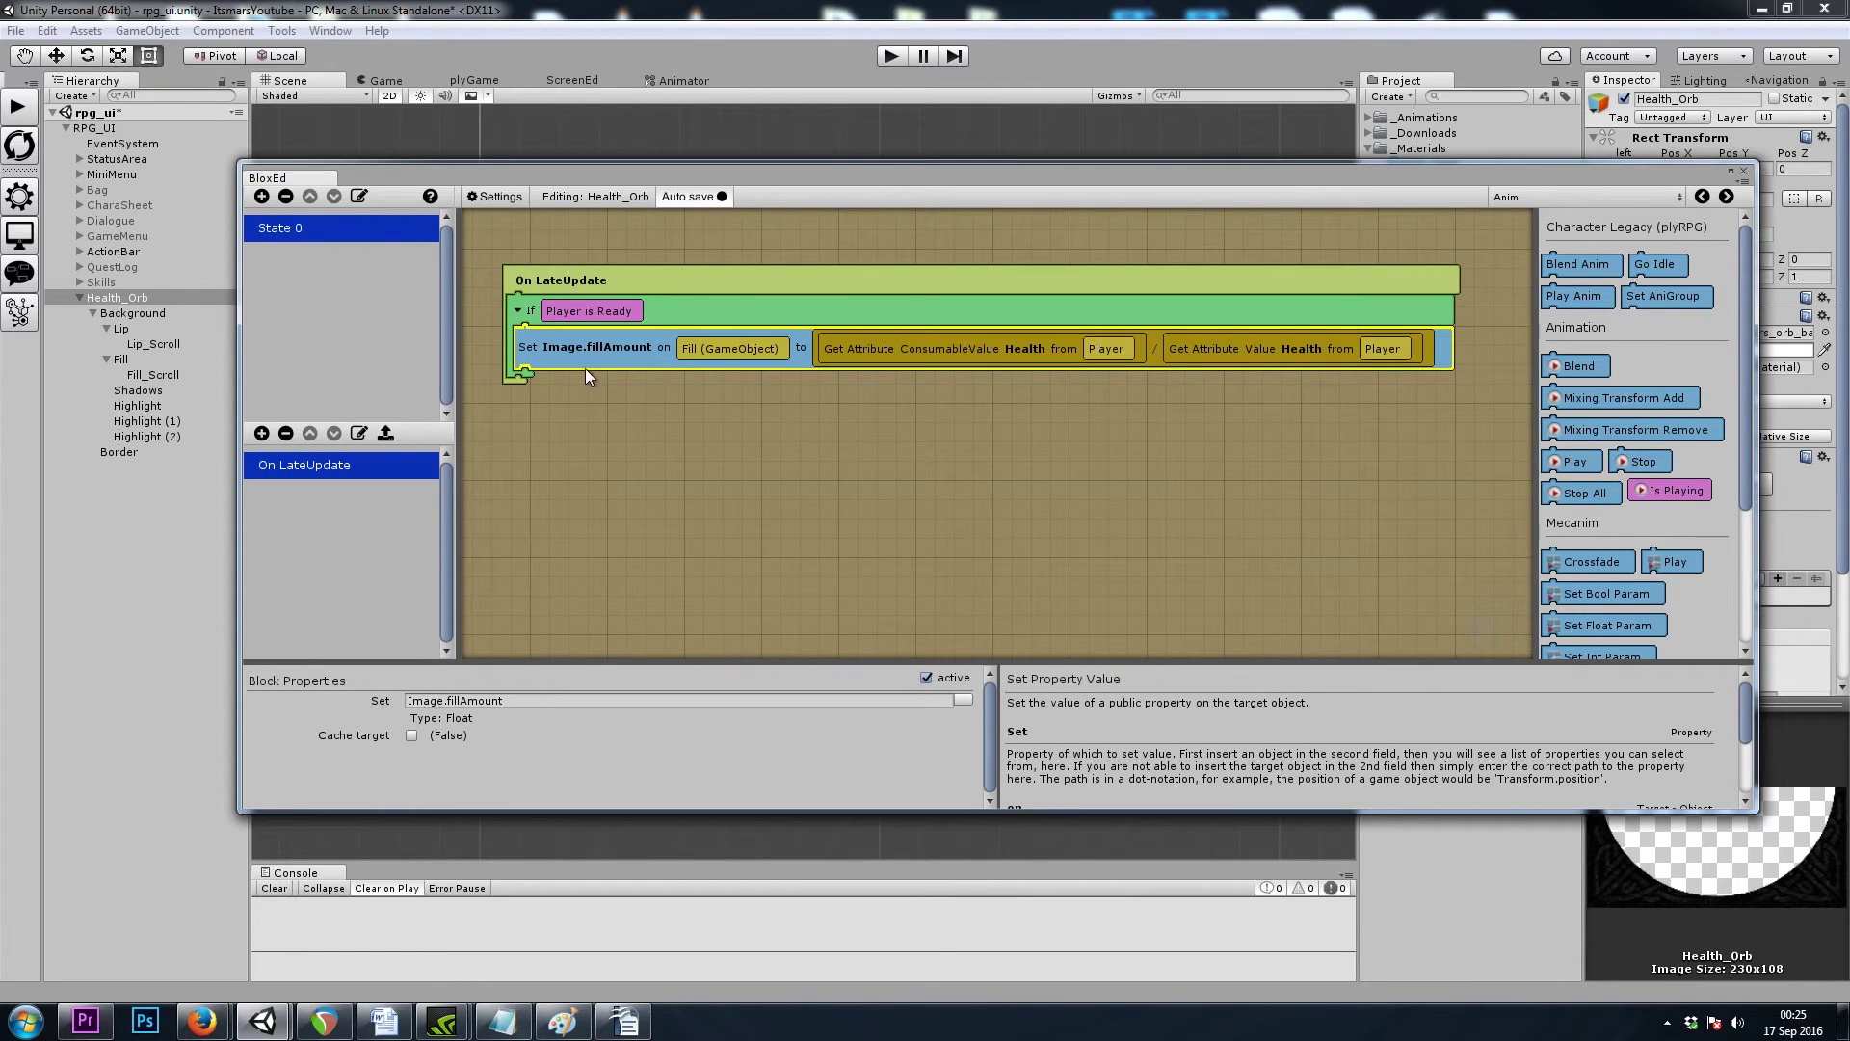
{"action": "key", "text": "ctrl+d"}
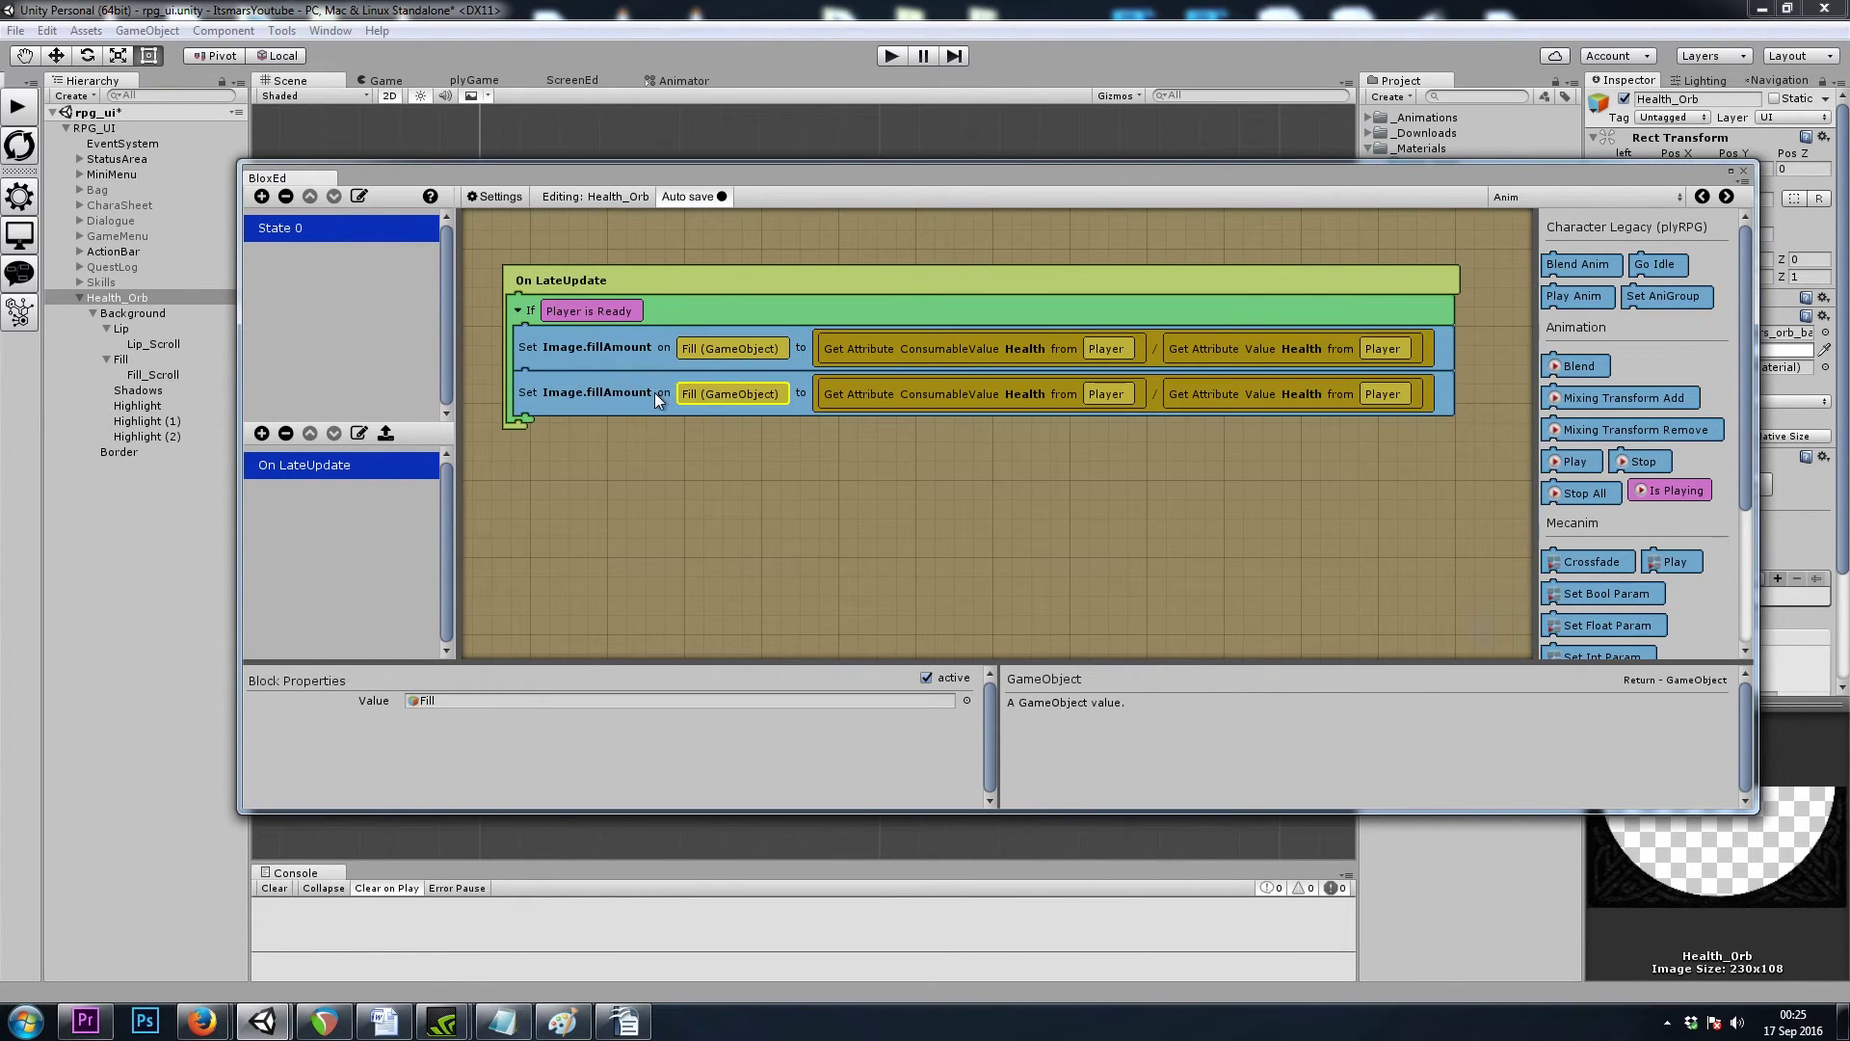
{"action": "left_click", "coordinate": [661, 390]}
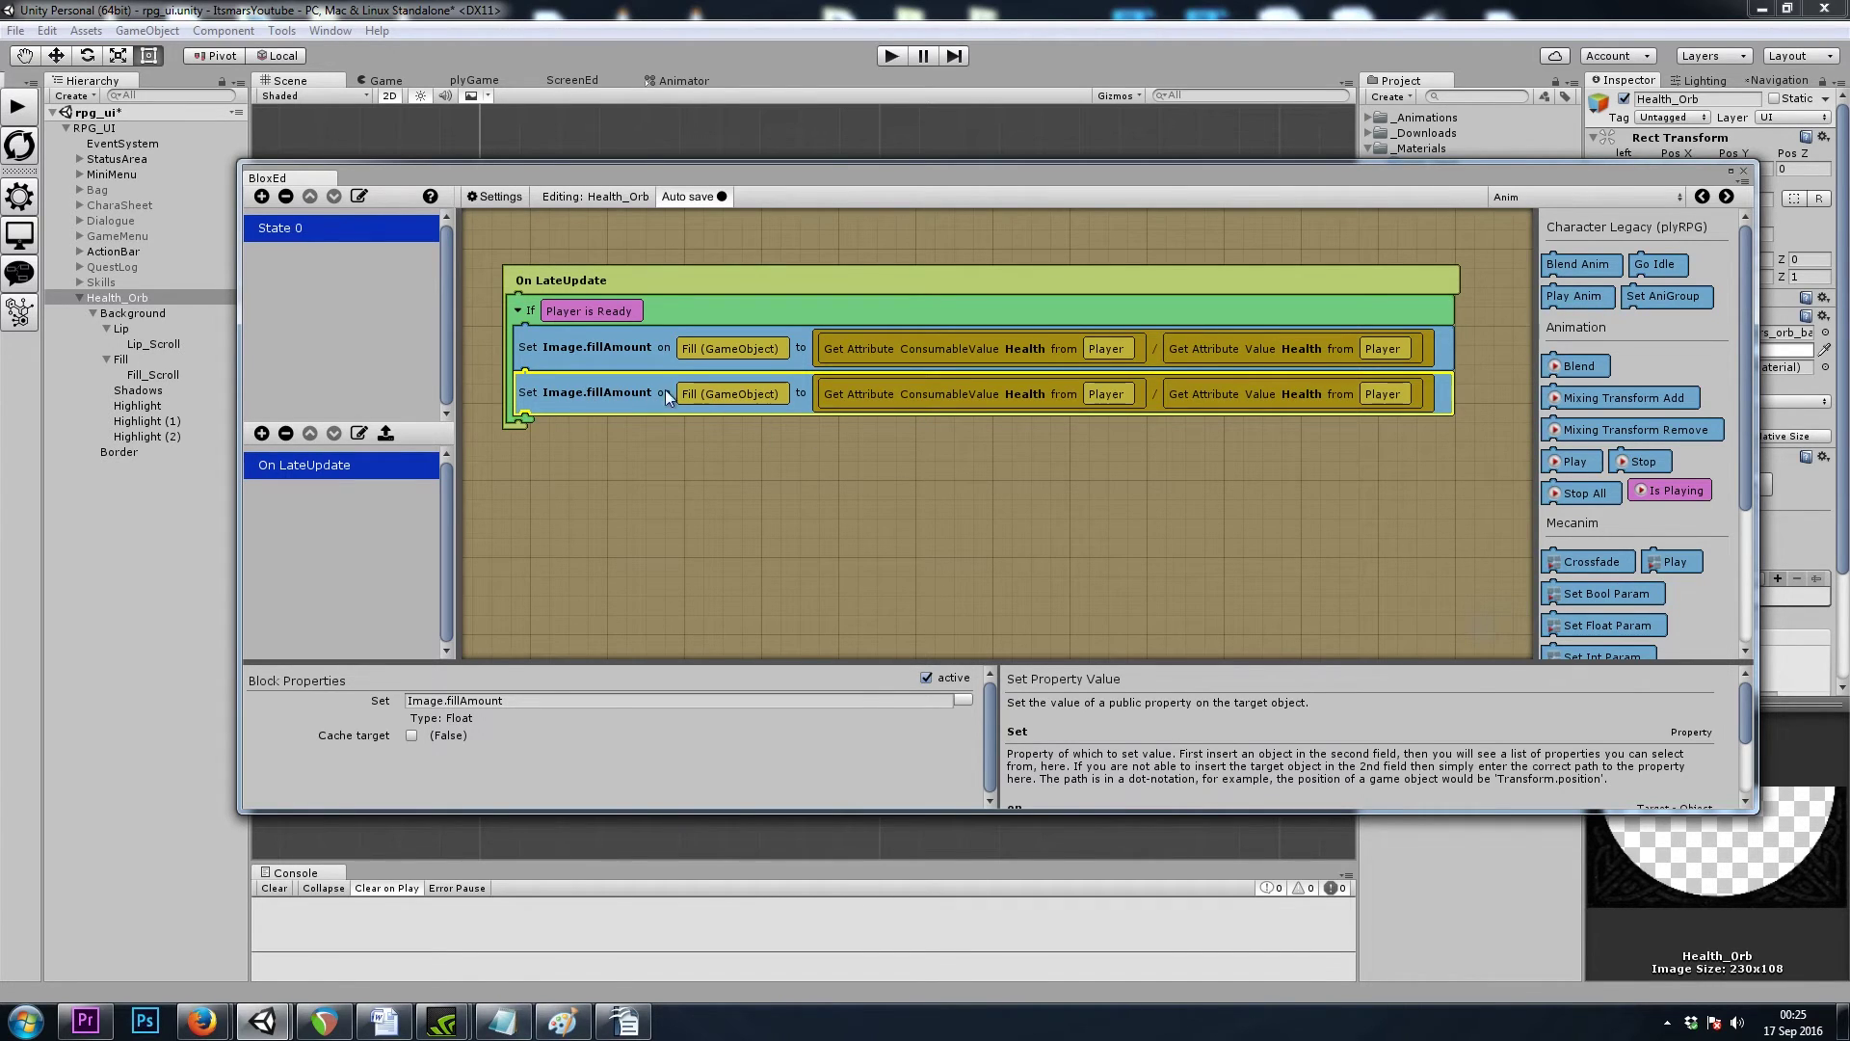
{"action": "left_click_drag", "start_coordinate": [127, 333], "coordinate": [697, 398]}
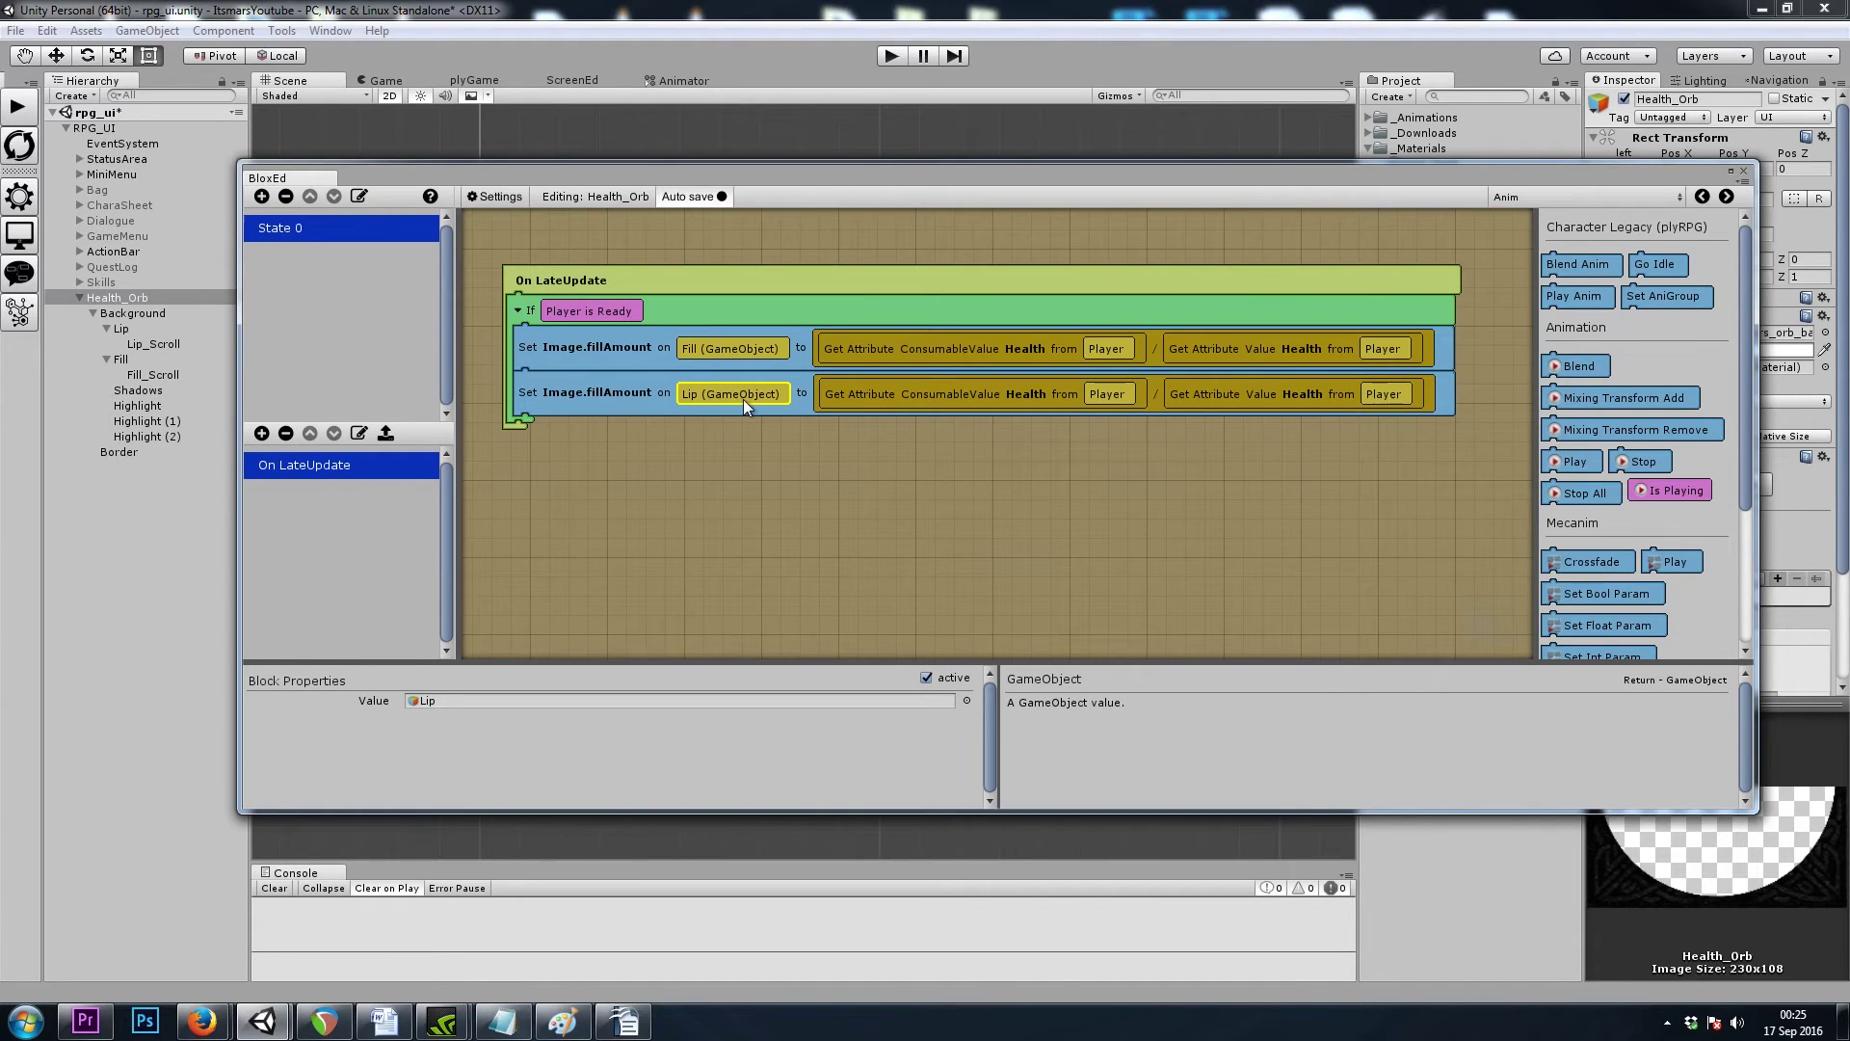
Step: Wrap the Lip rule's current/max Health division in a Math Float A+B block
{"action": "middle_click_drag", "start_coordinate": [1003, 457], "coordinate": [833, 468]}
{"action": "left_click", "coordinate": [813, 405]}
{"action": "left_click", "coordinate": [1038, 405]}
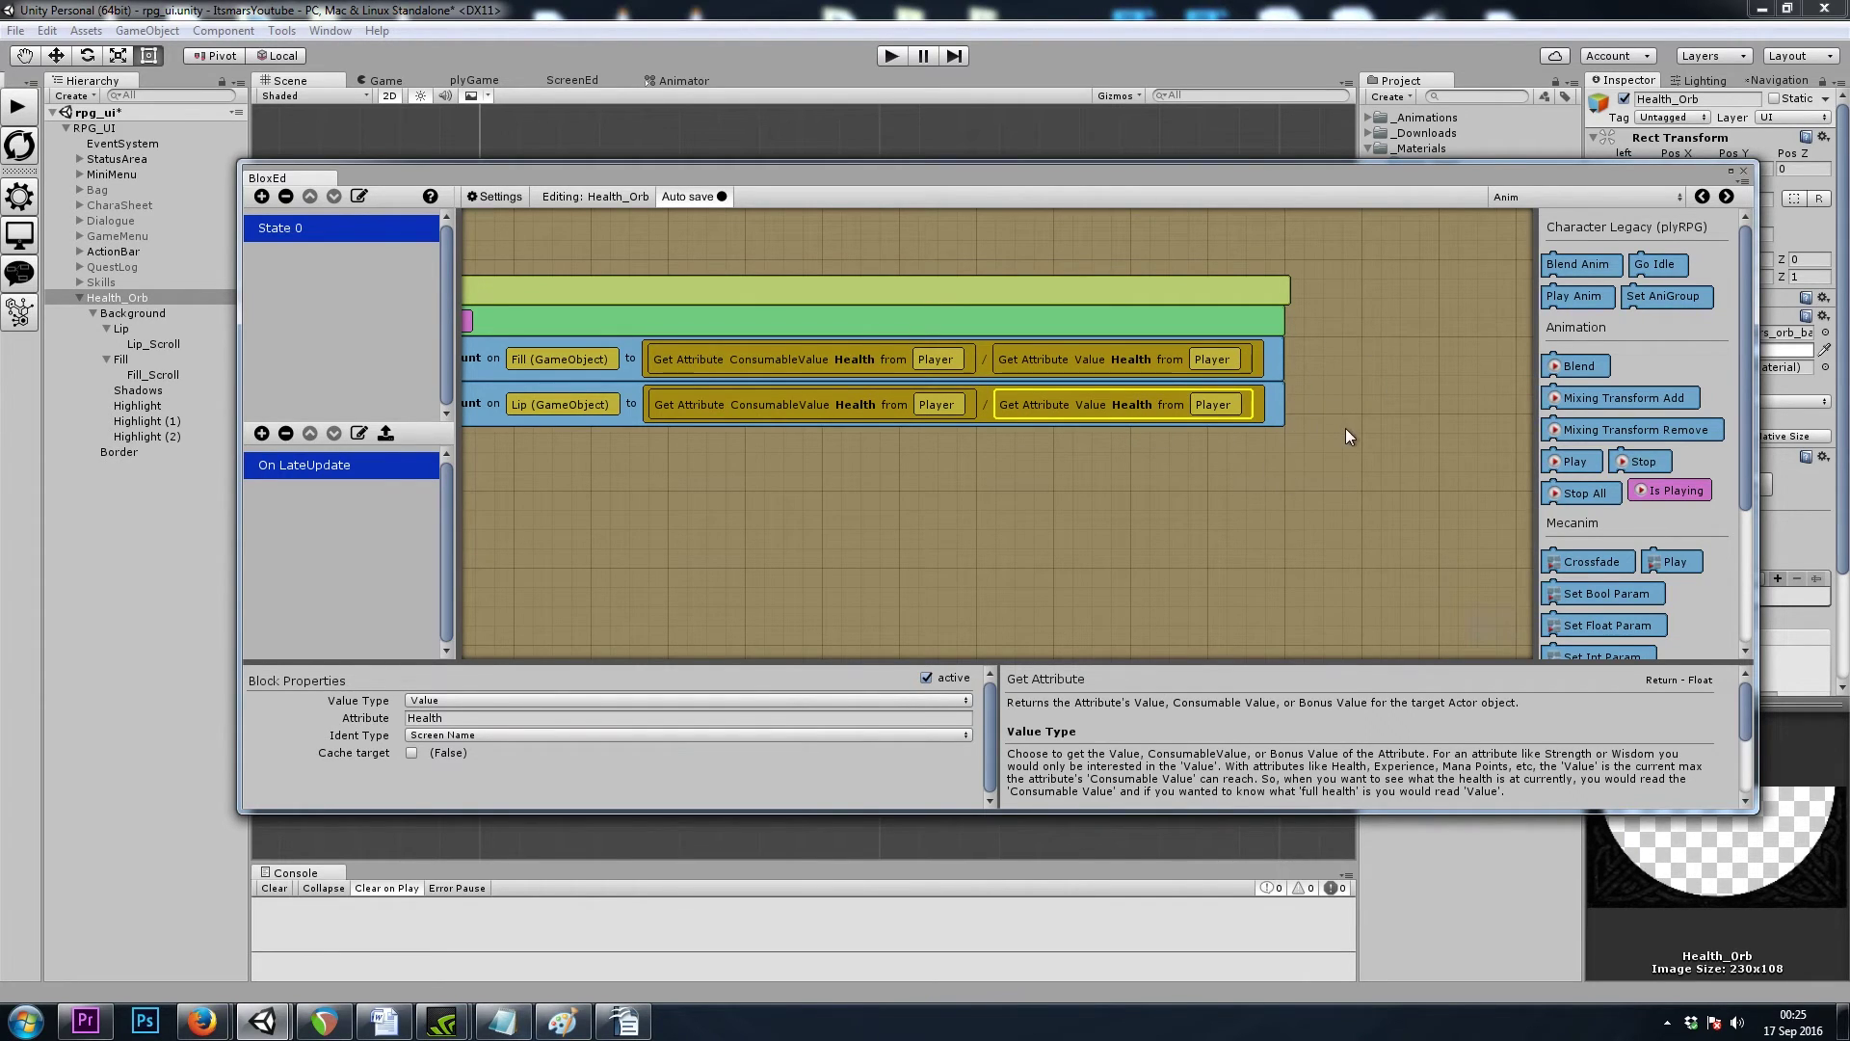
{"action": "left_click", "coordinate": [985, 407]}
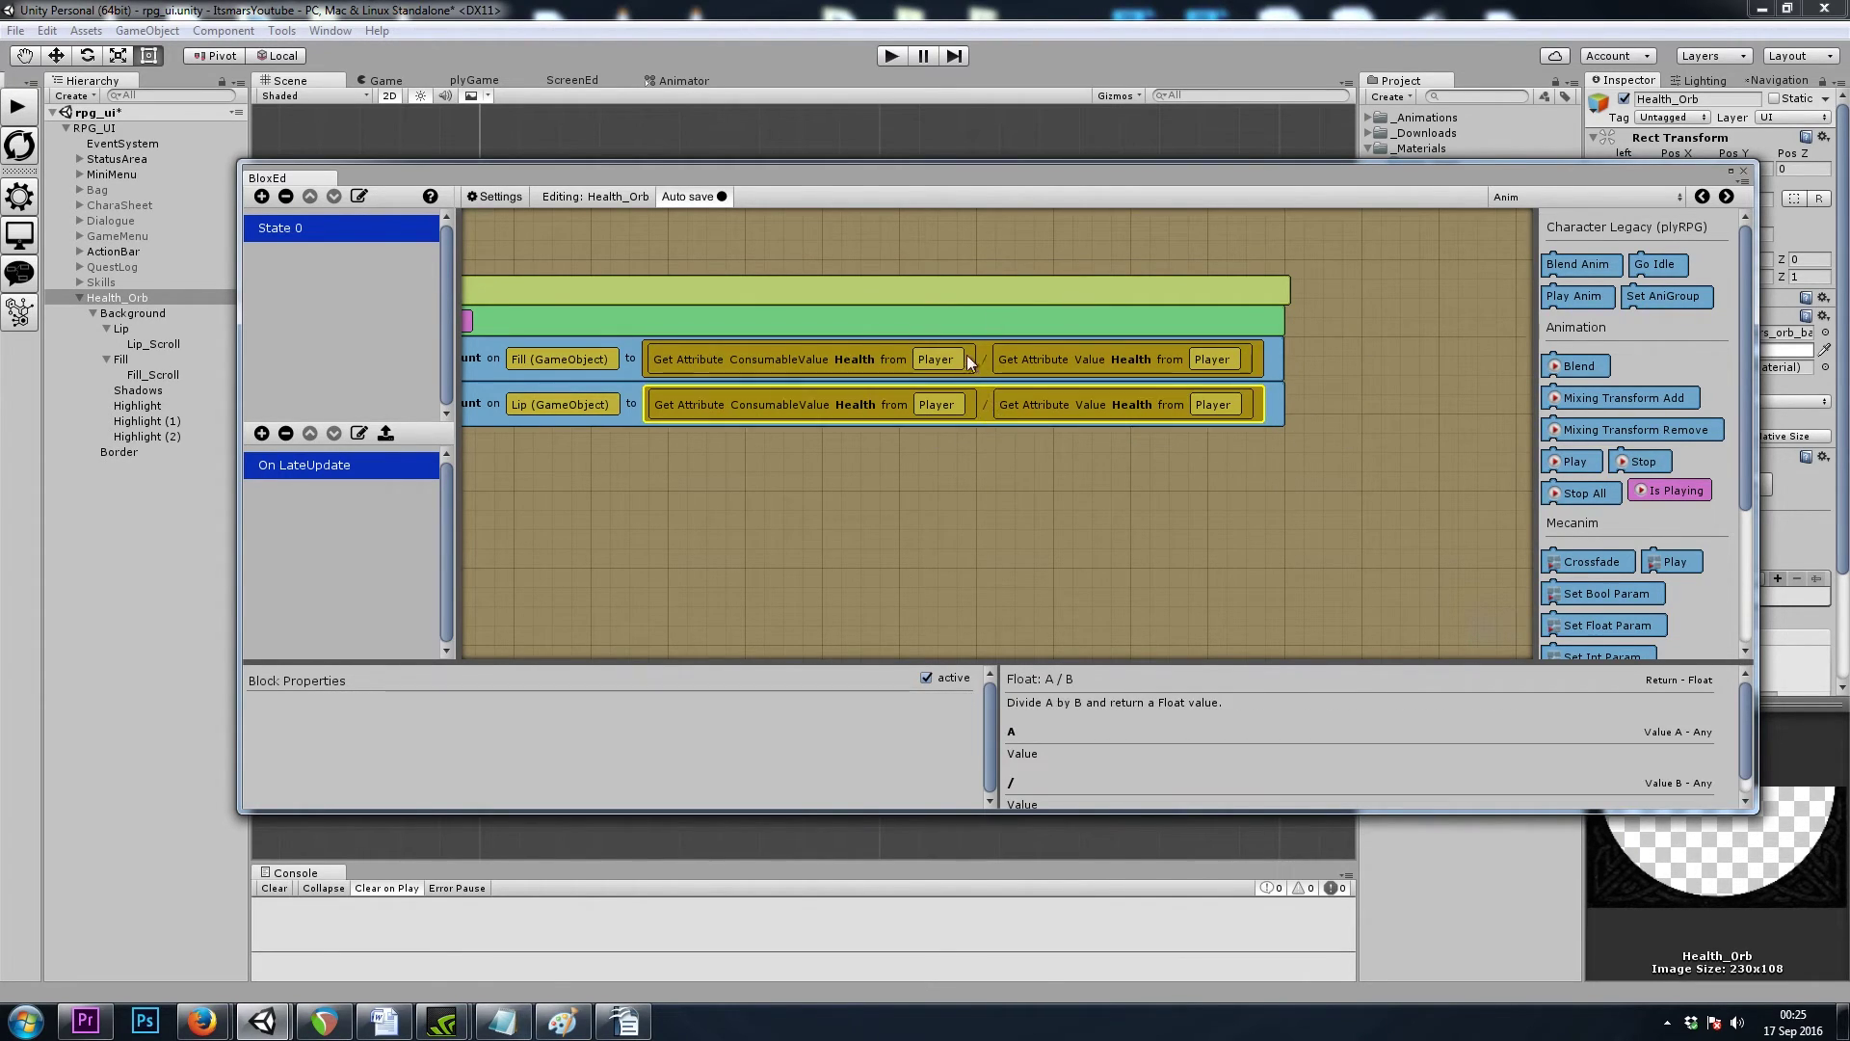
{"action": "key", "text": "Delete"}
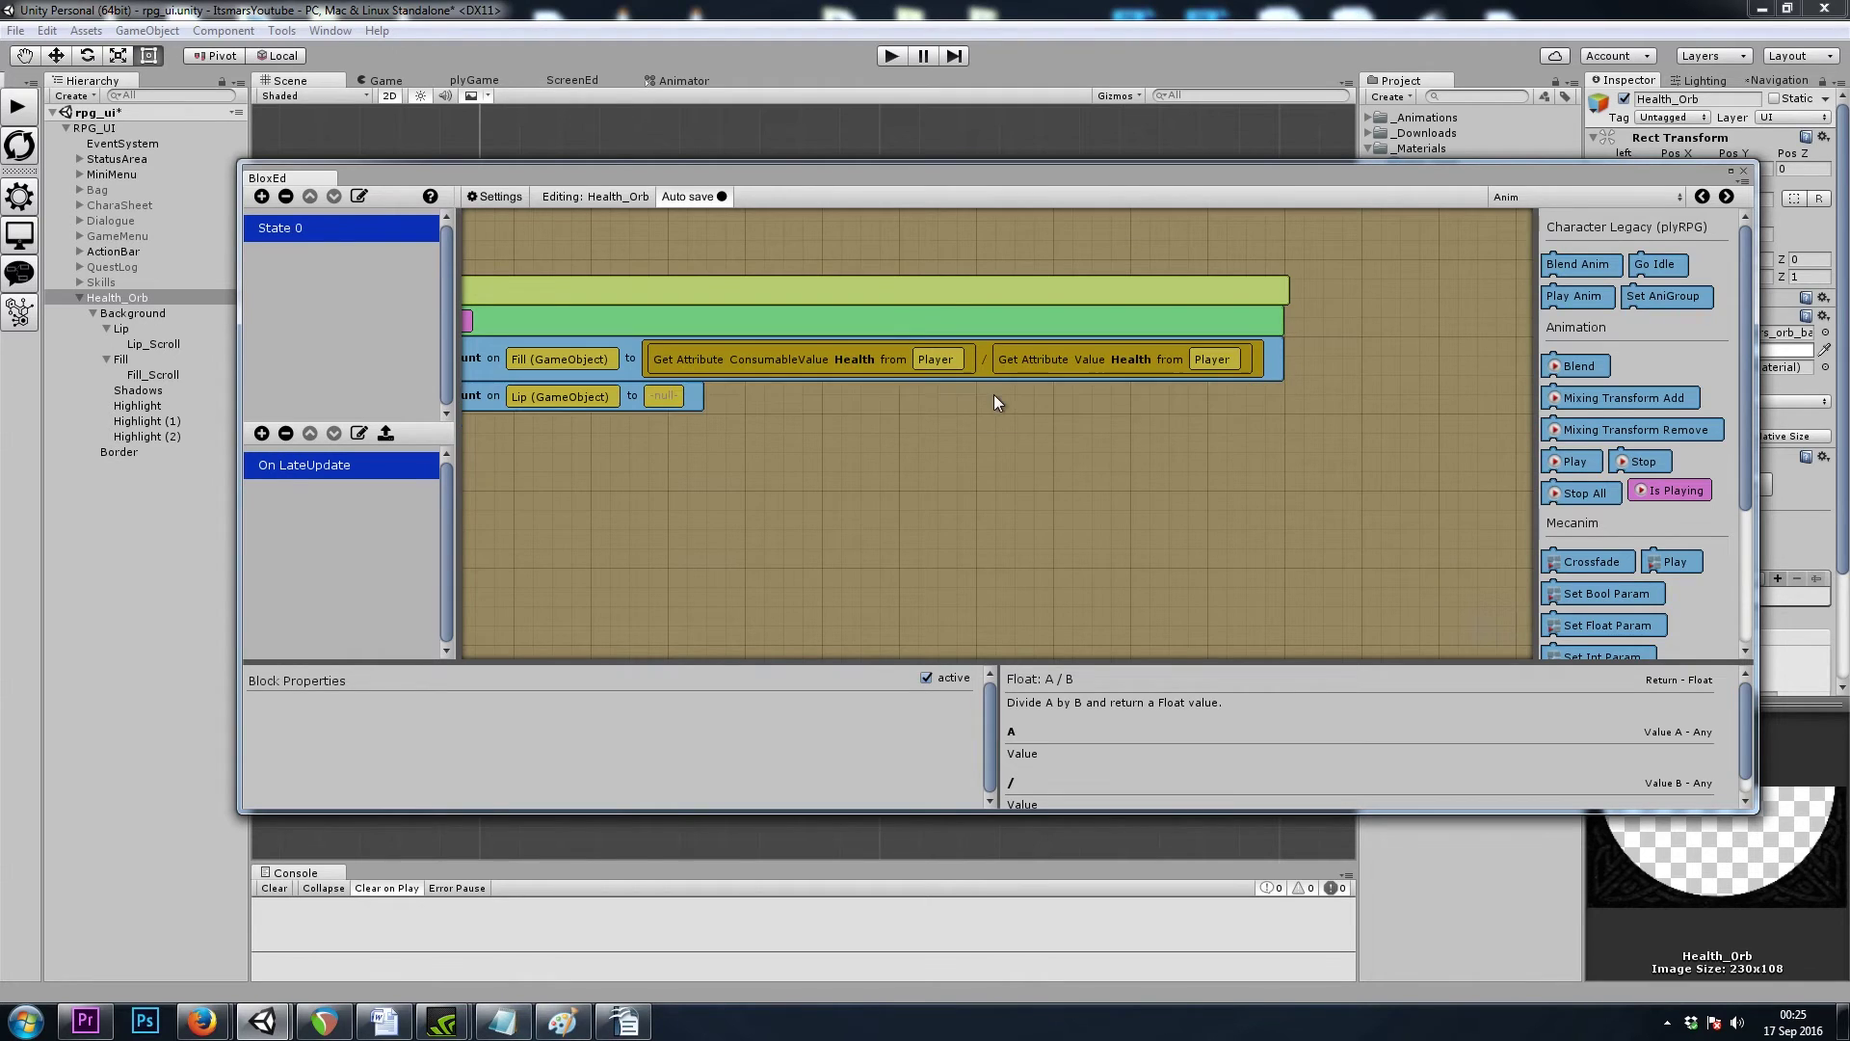
{"action": "left_click", "coordinate": [1505, 195]}
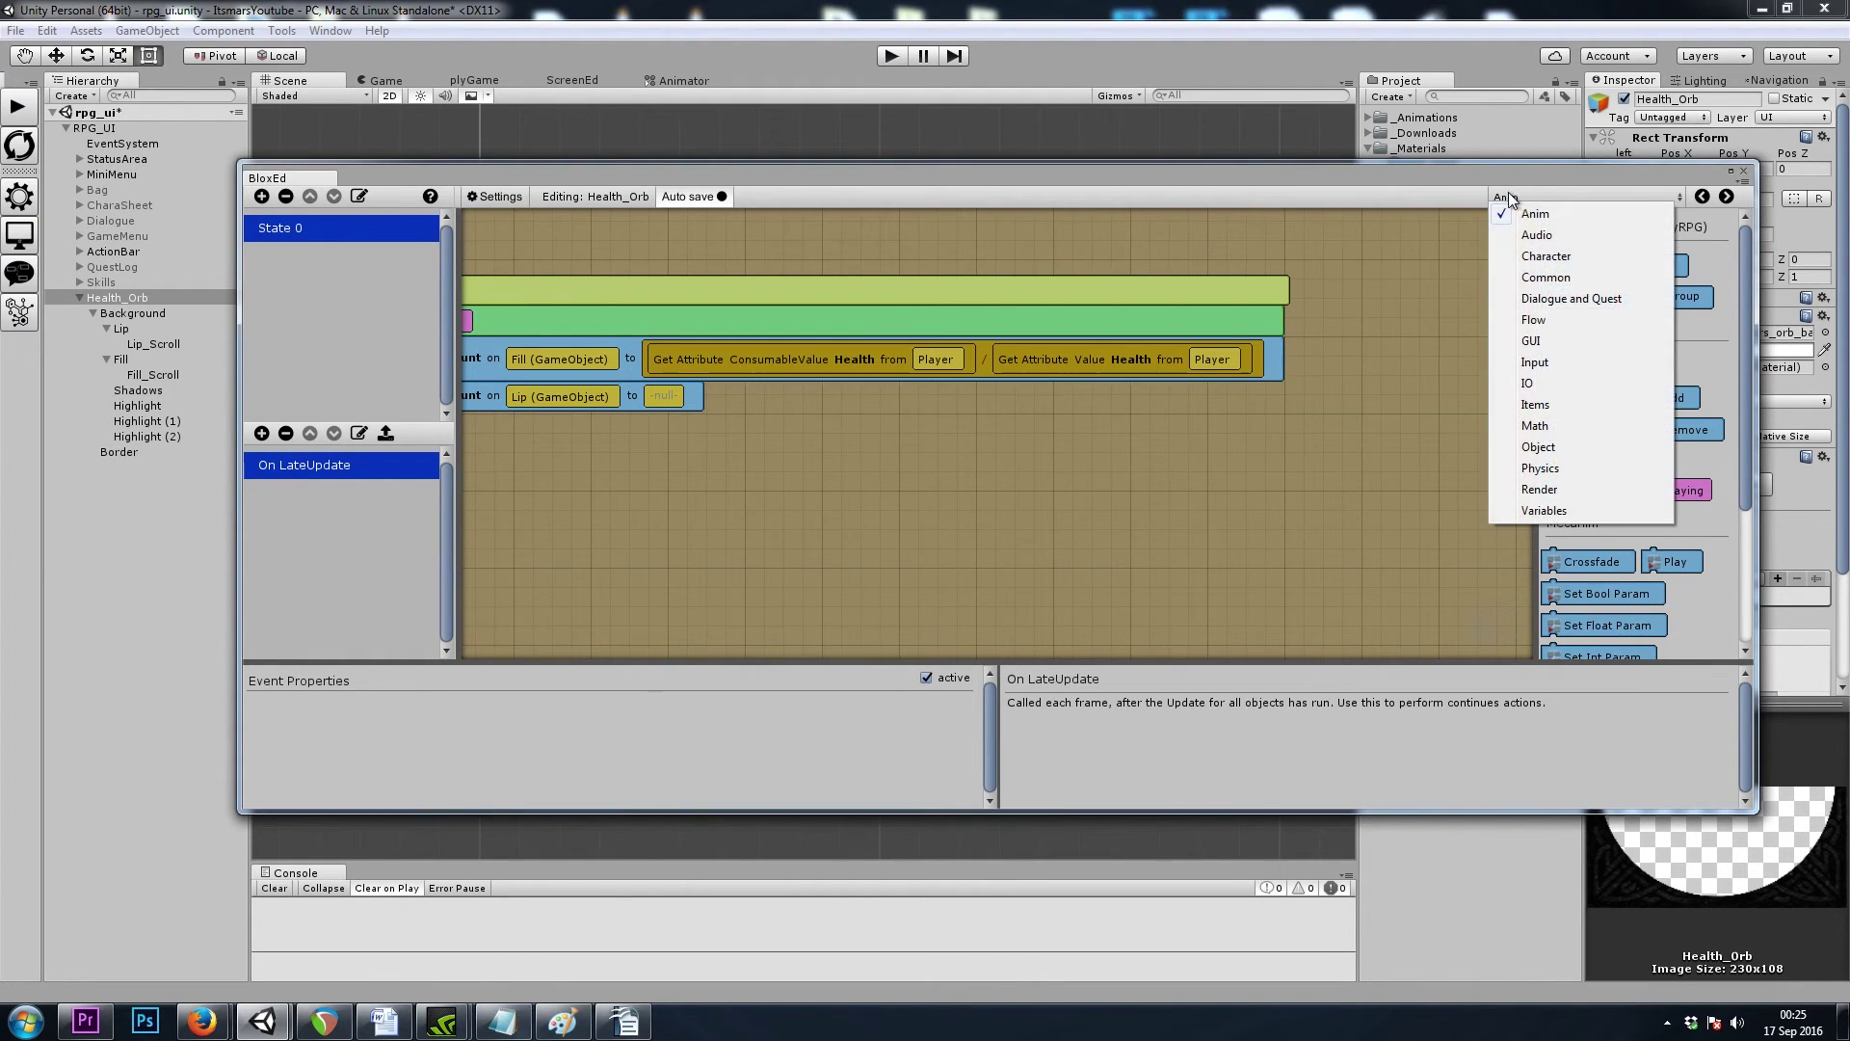
{"action": "left_click", "coordinate": [1596, 410]}
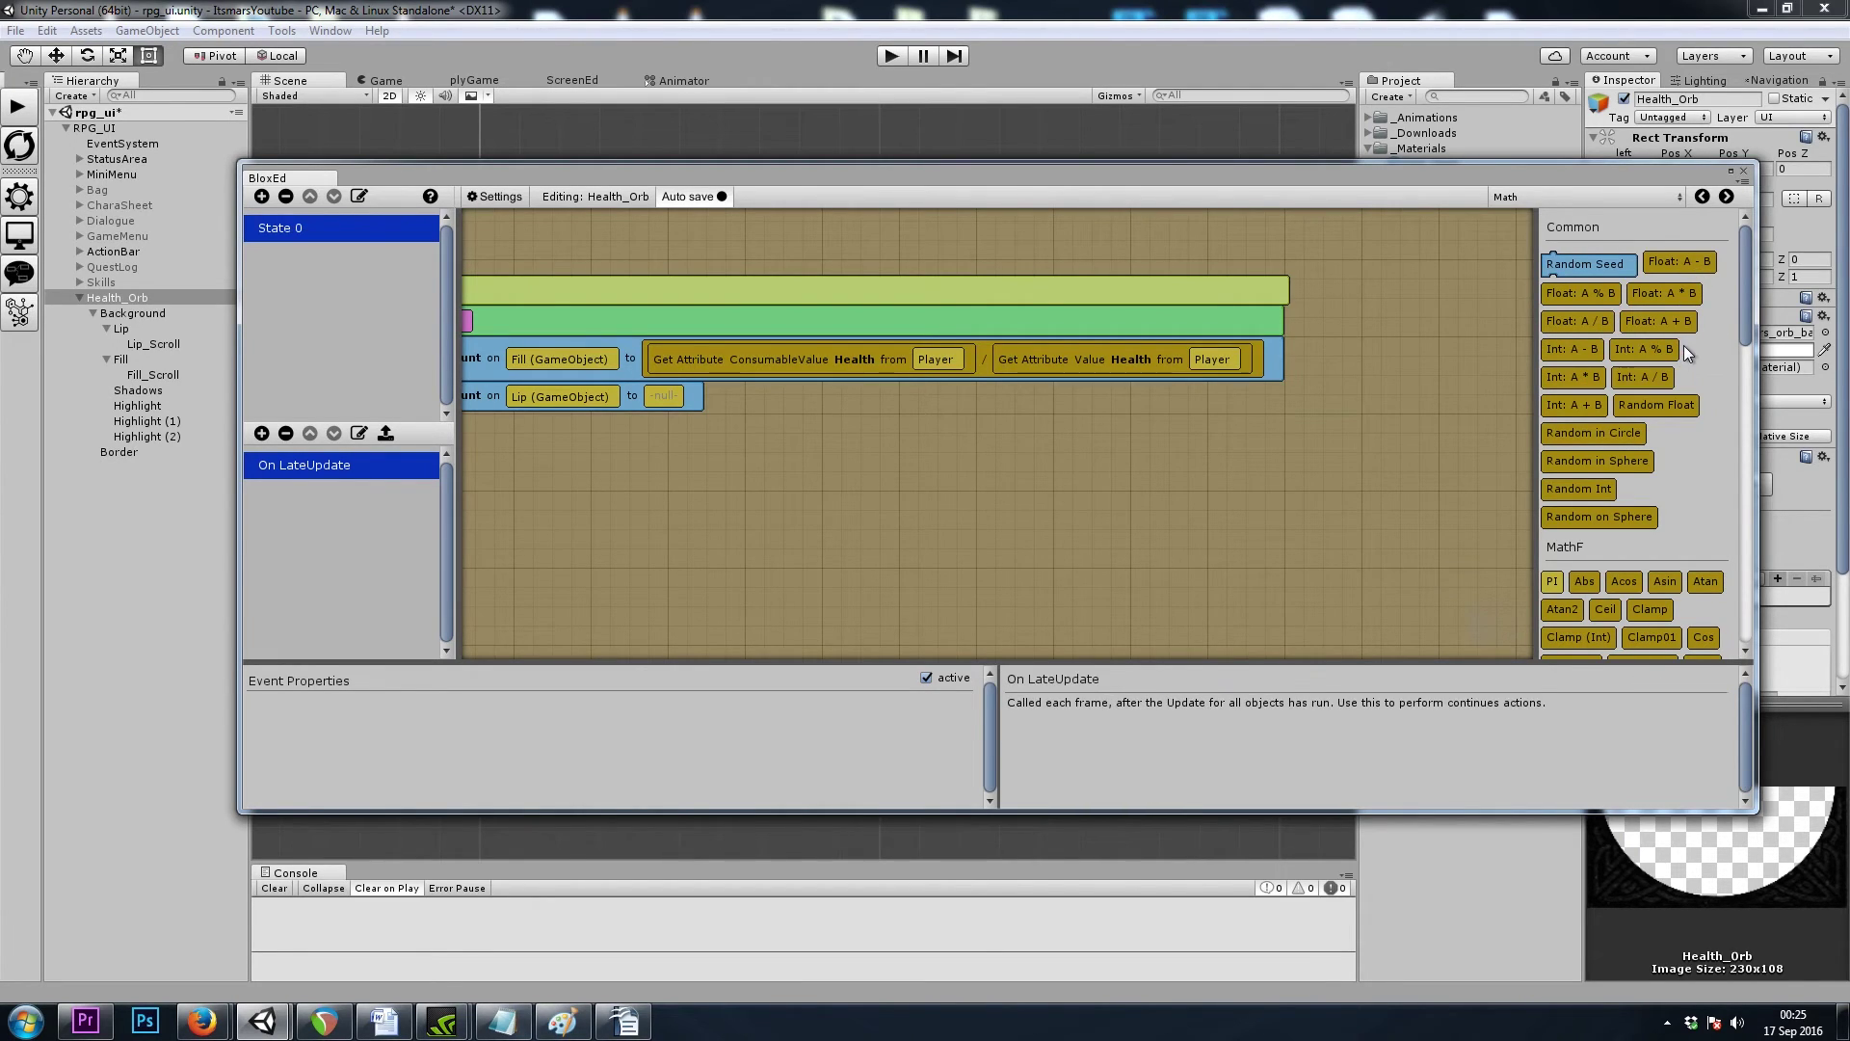
{"action": "left_click_drag", "start_coordinate": [1657, 321], "coordinate": [674, 397]}
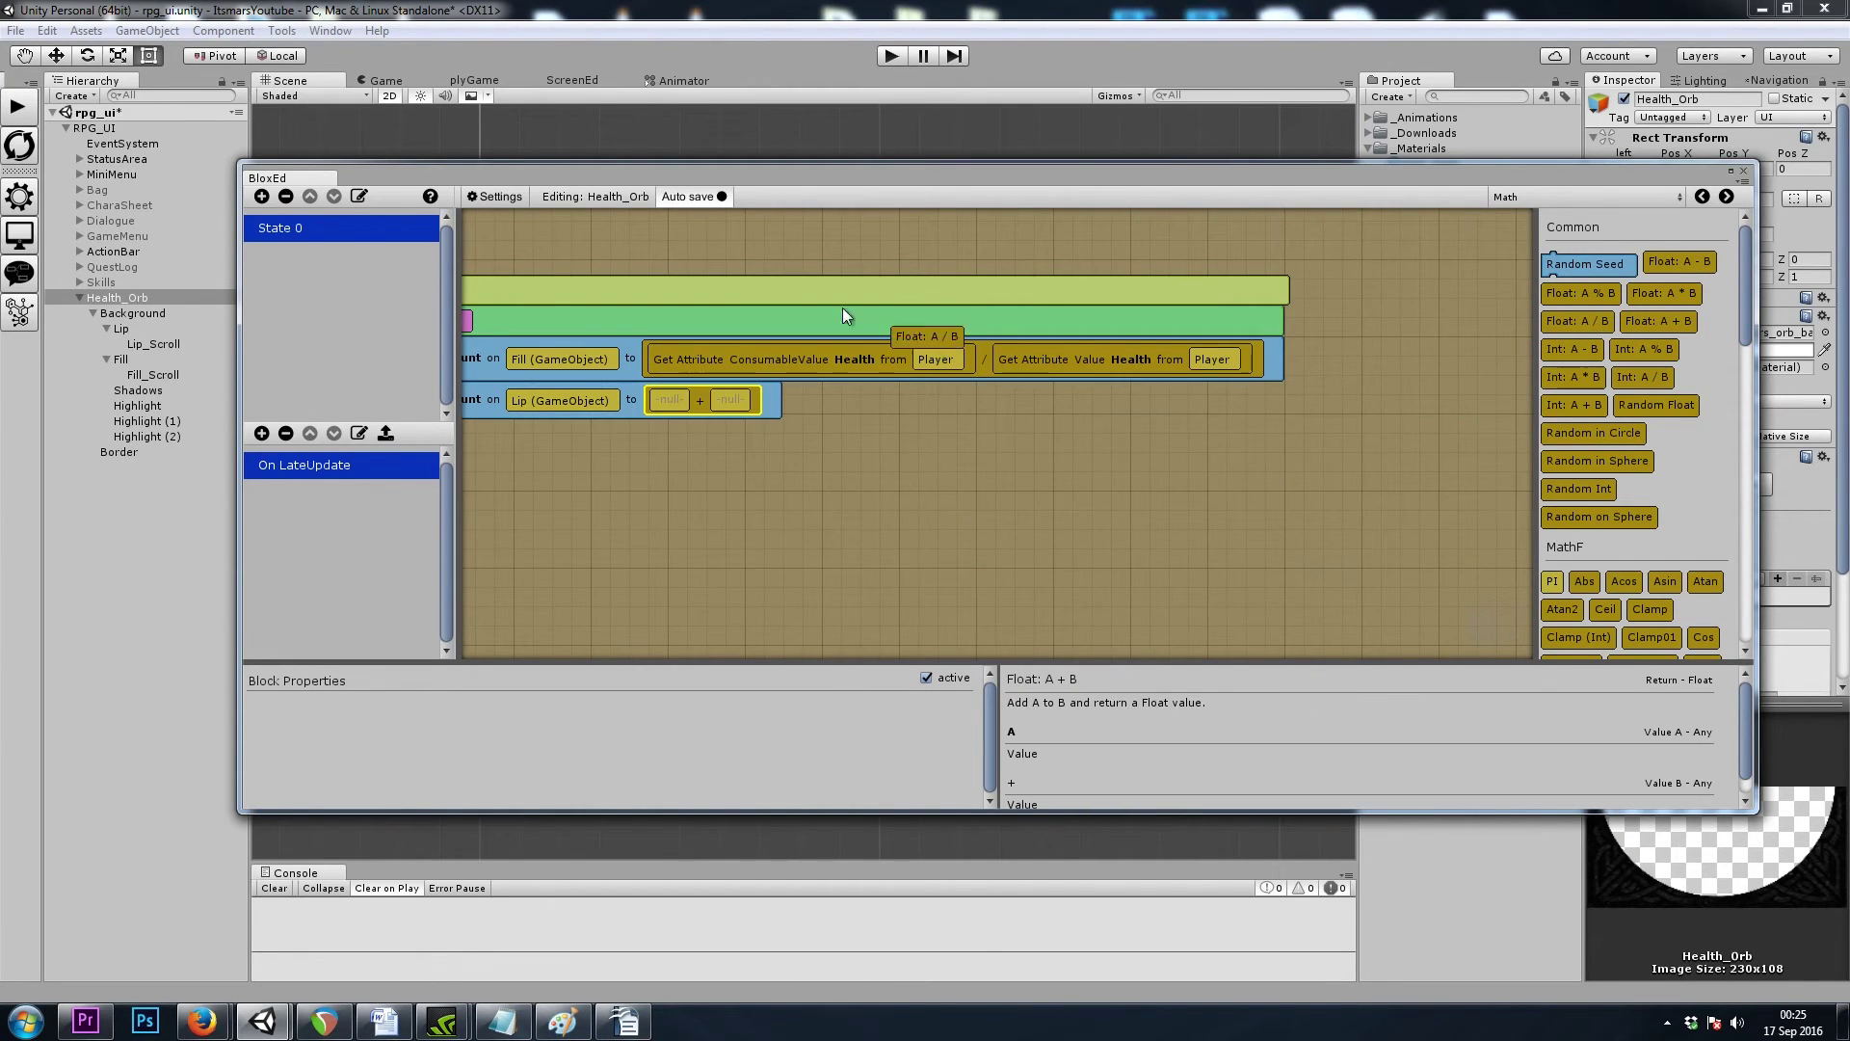
{"action": "left_click_drag", "start_coordinate": [751, 352], "coordinate": [672, 397]}
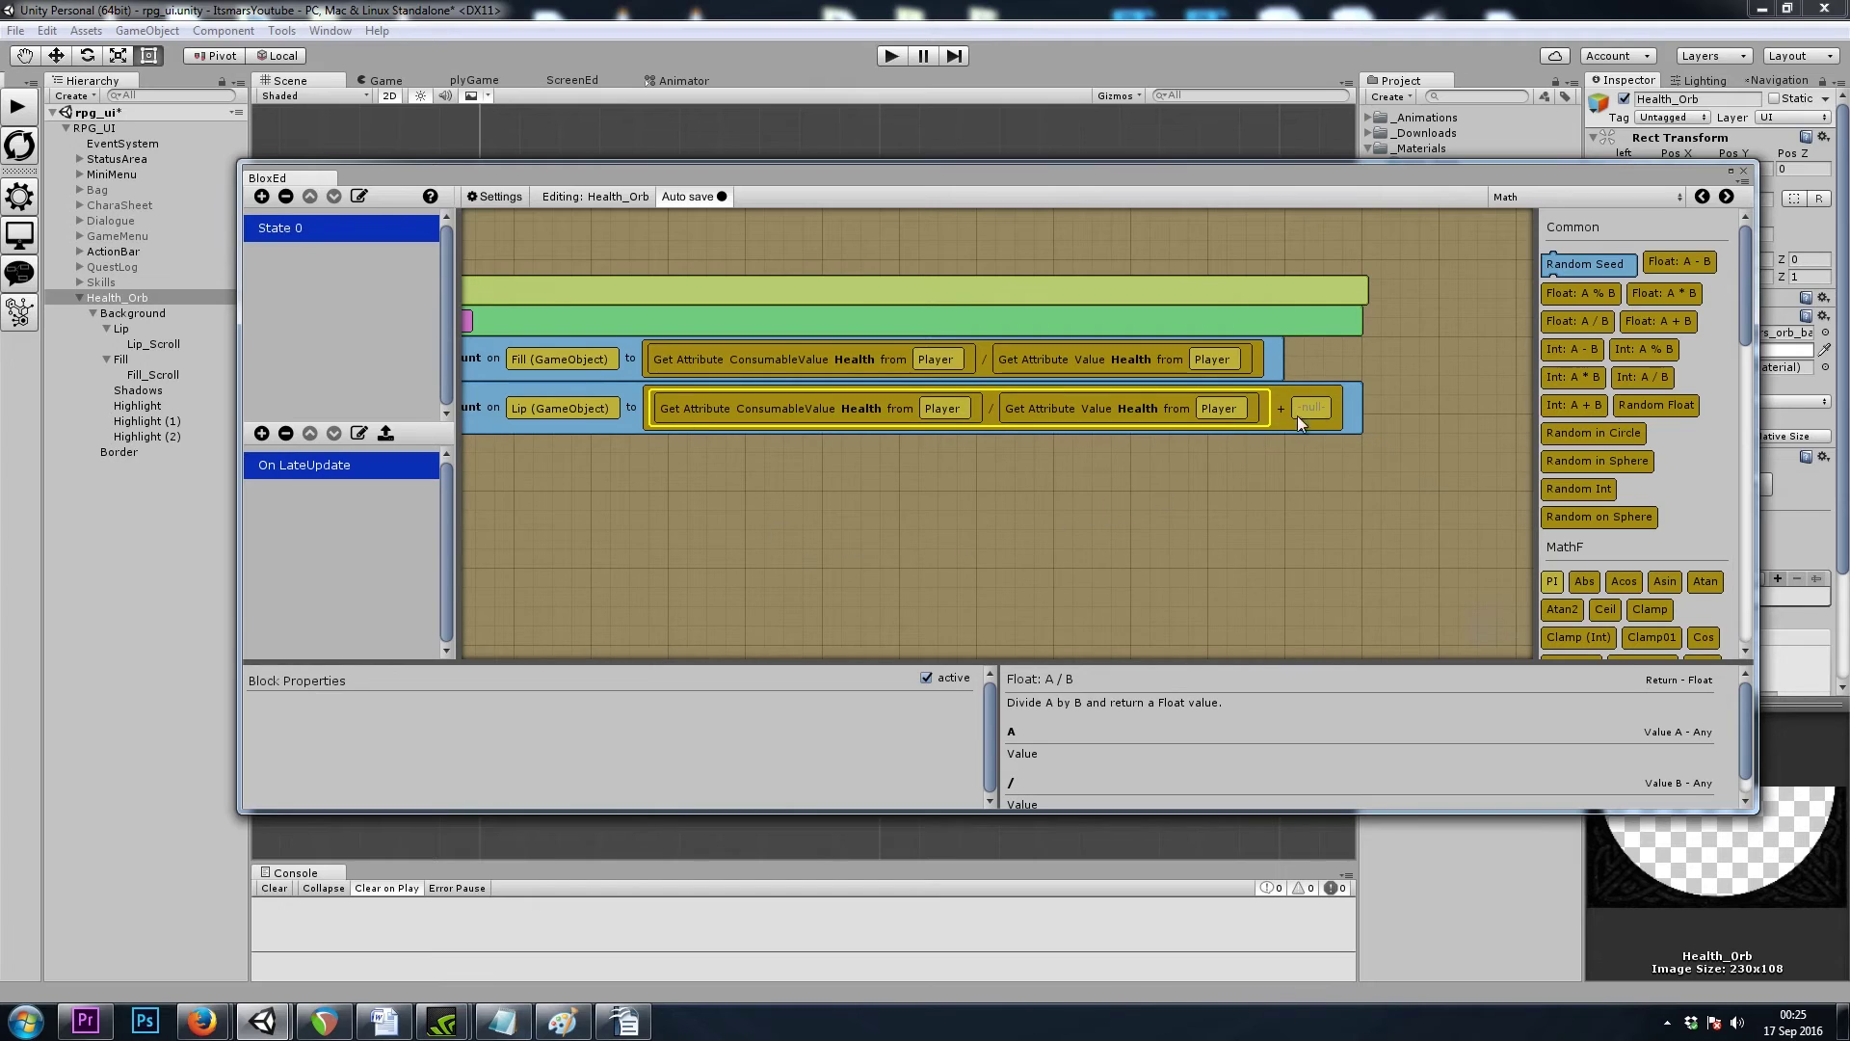
Step: Put a Float value of 0.01 in the addition's second slot
{"action": "left_click", "coordinate": [1282, 390]}
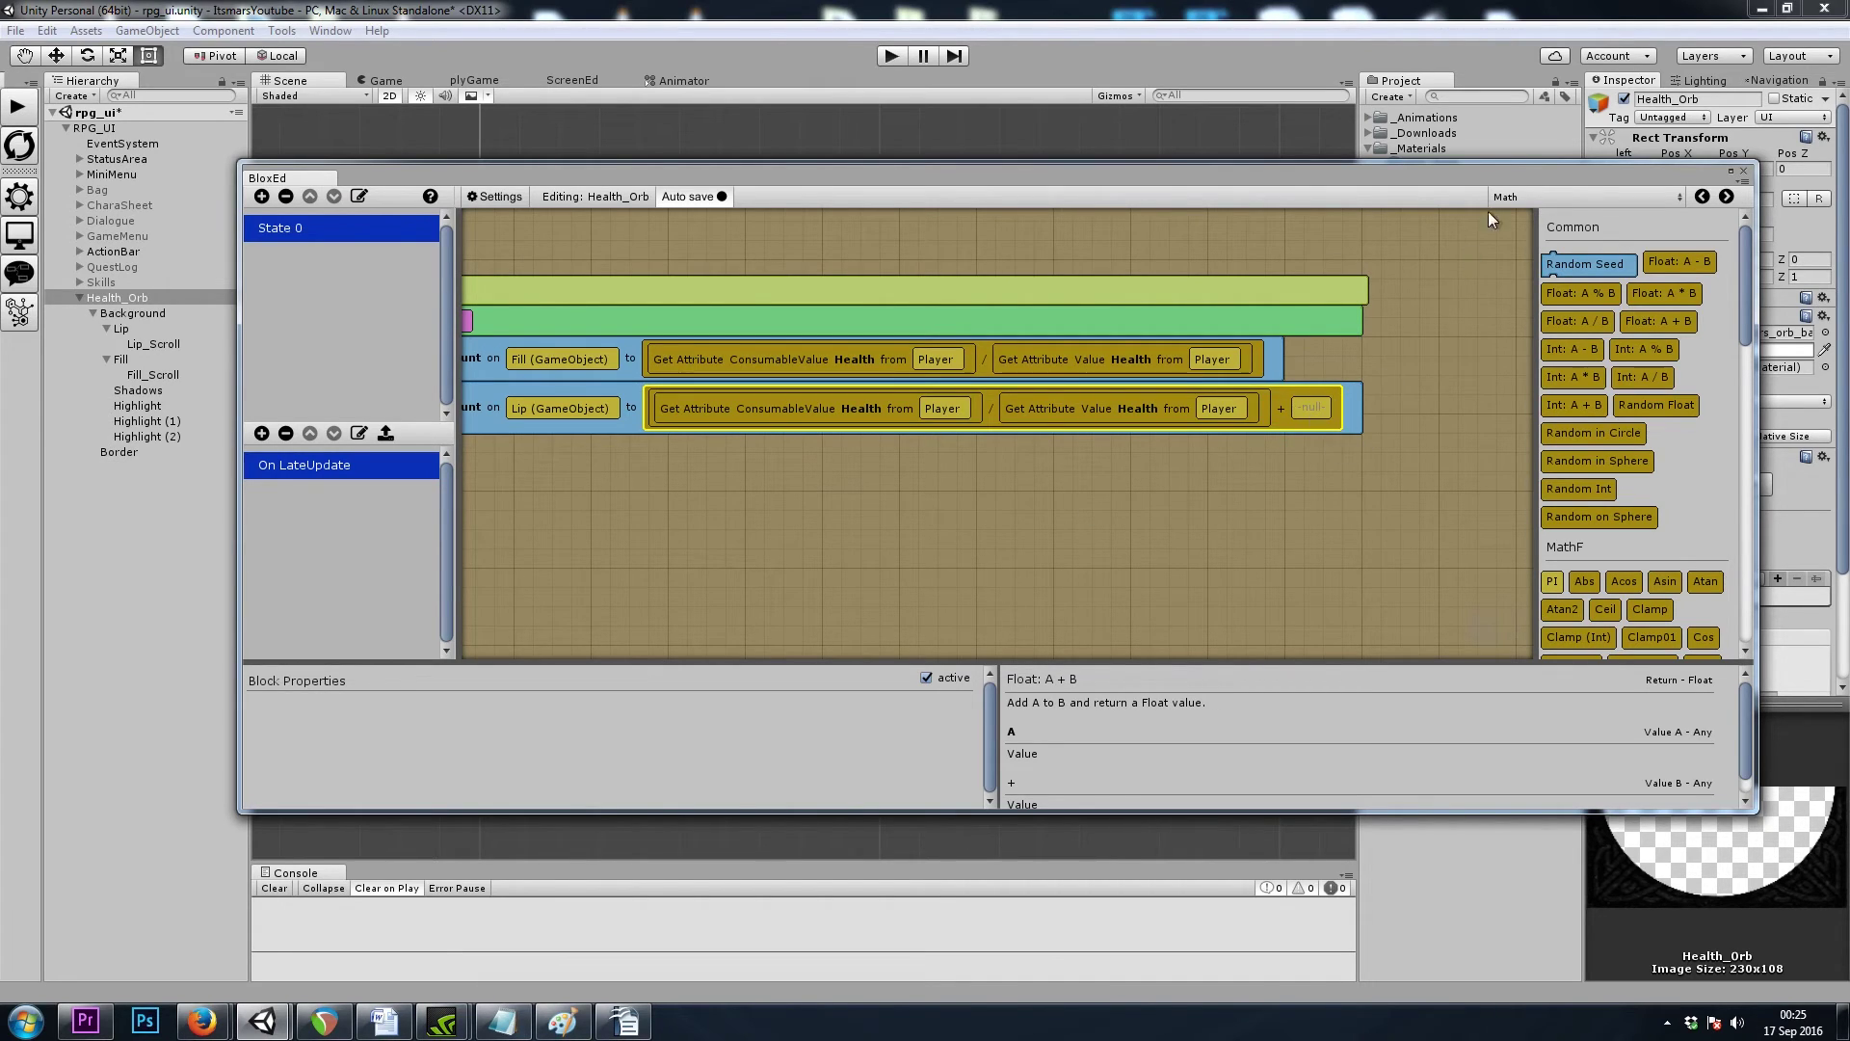
{"action": "left_click", "coordinate": [1528, 195]}
{"action": "left_click", "coordinate": [1566, 275]}
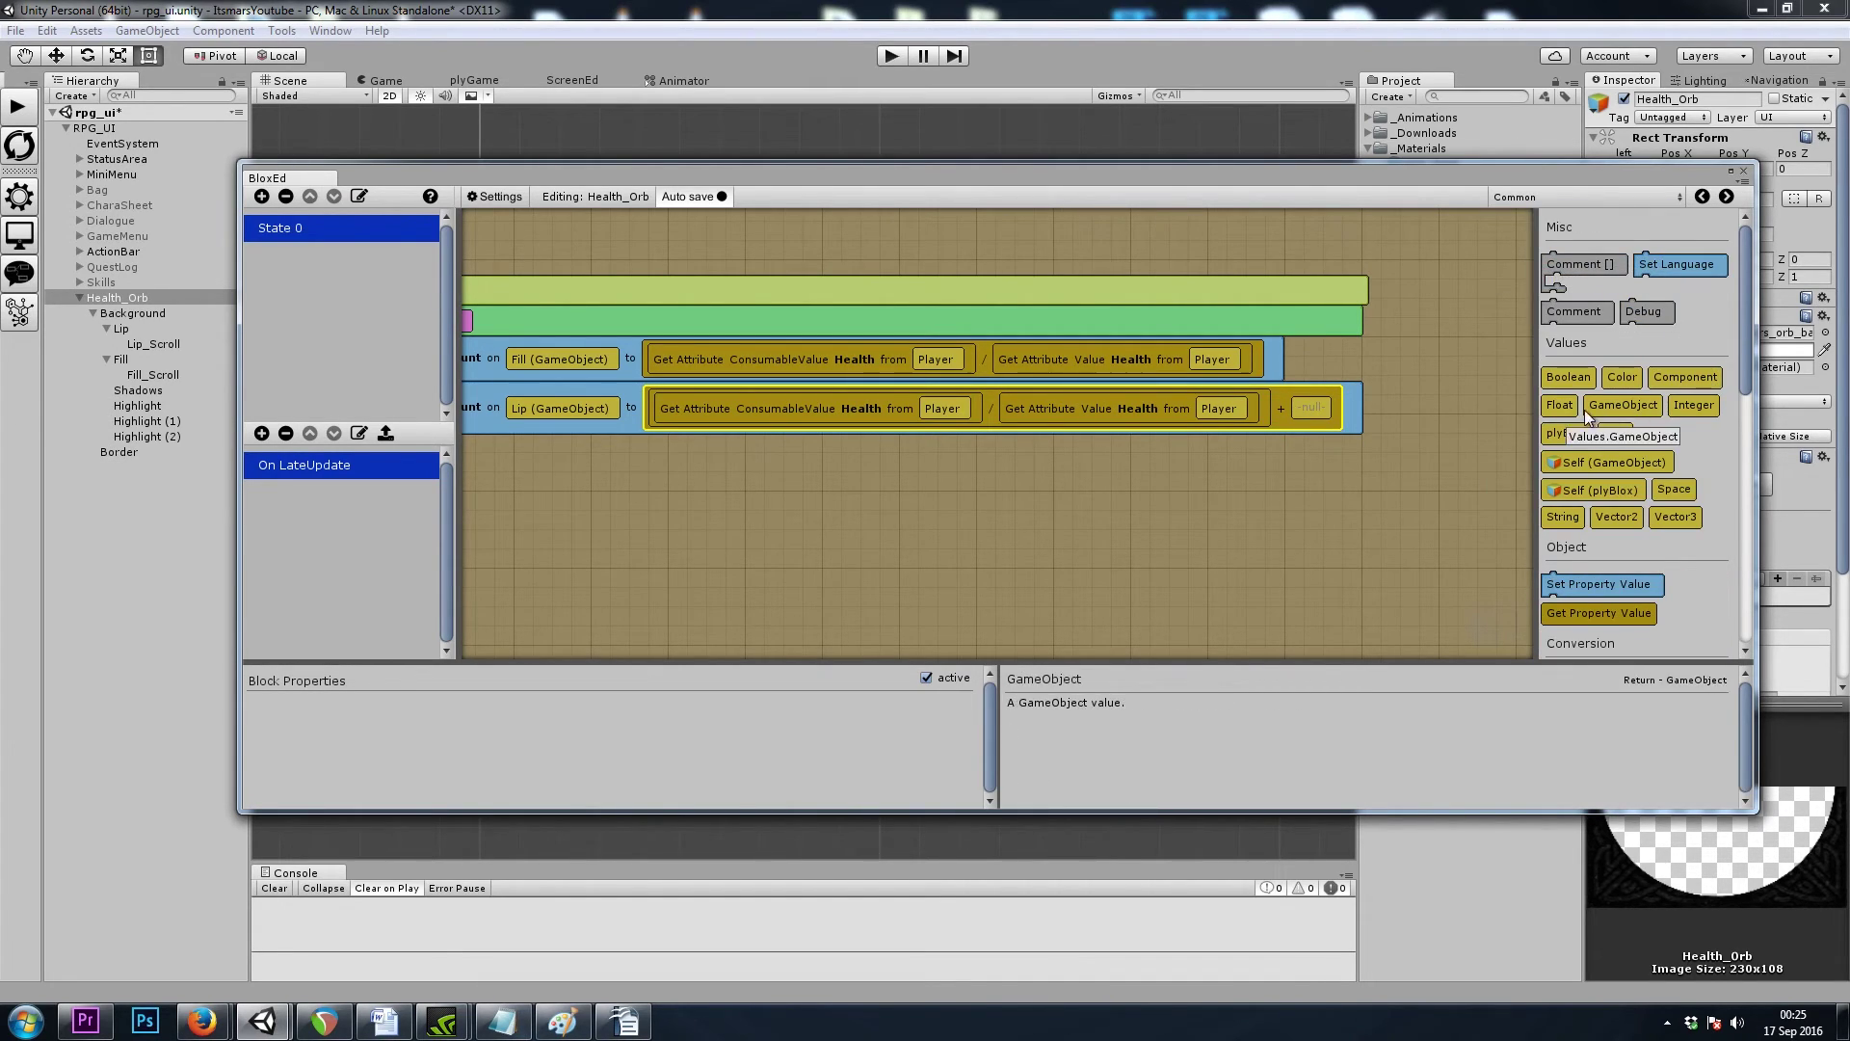
{"action": "left_click_drag", "start_coordinate": [1561, 405], "coordinate": [1311, 408]}
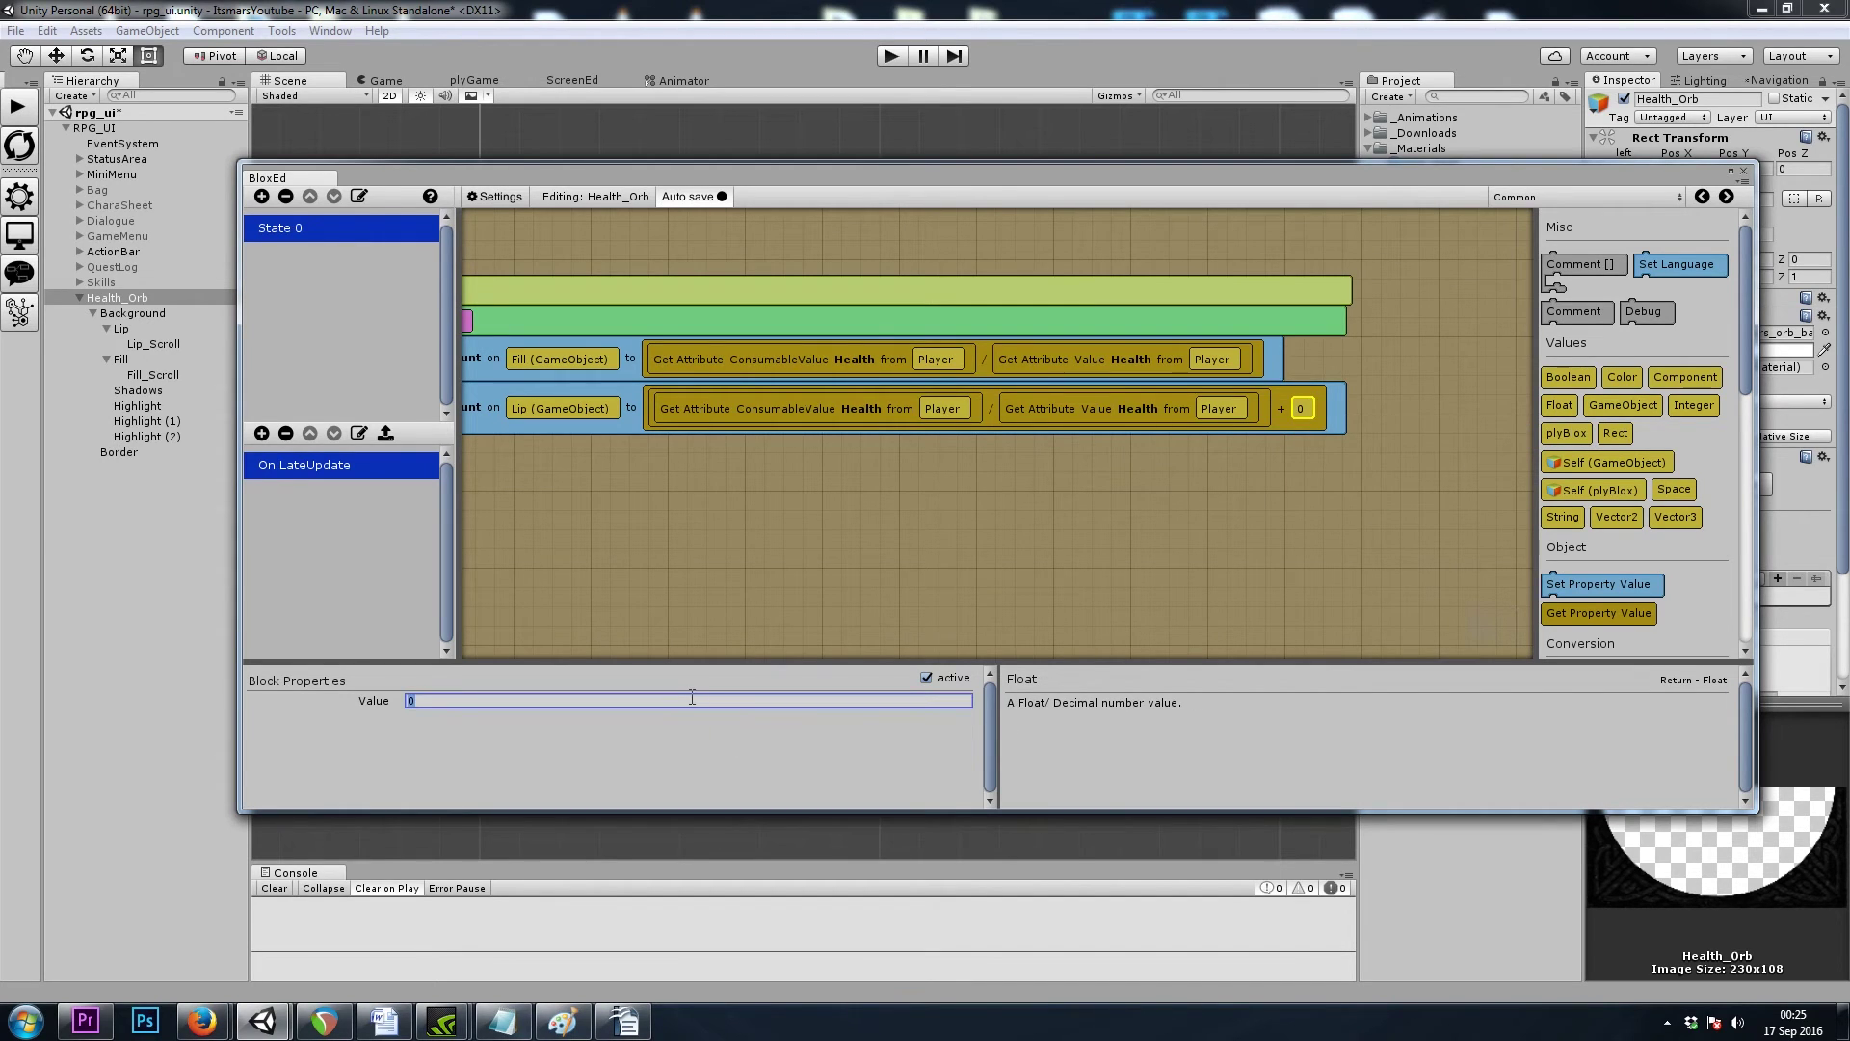
{"action": "type", "text": "01"}
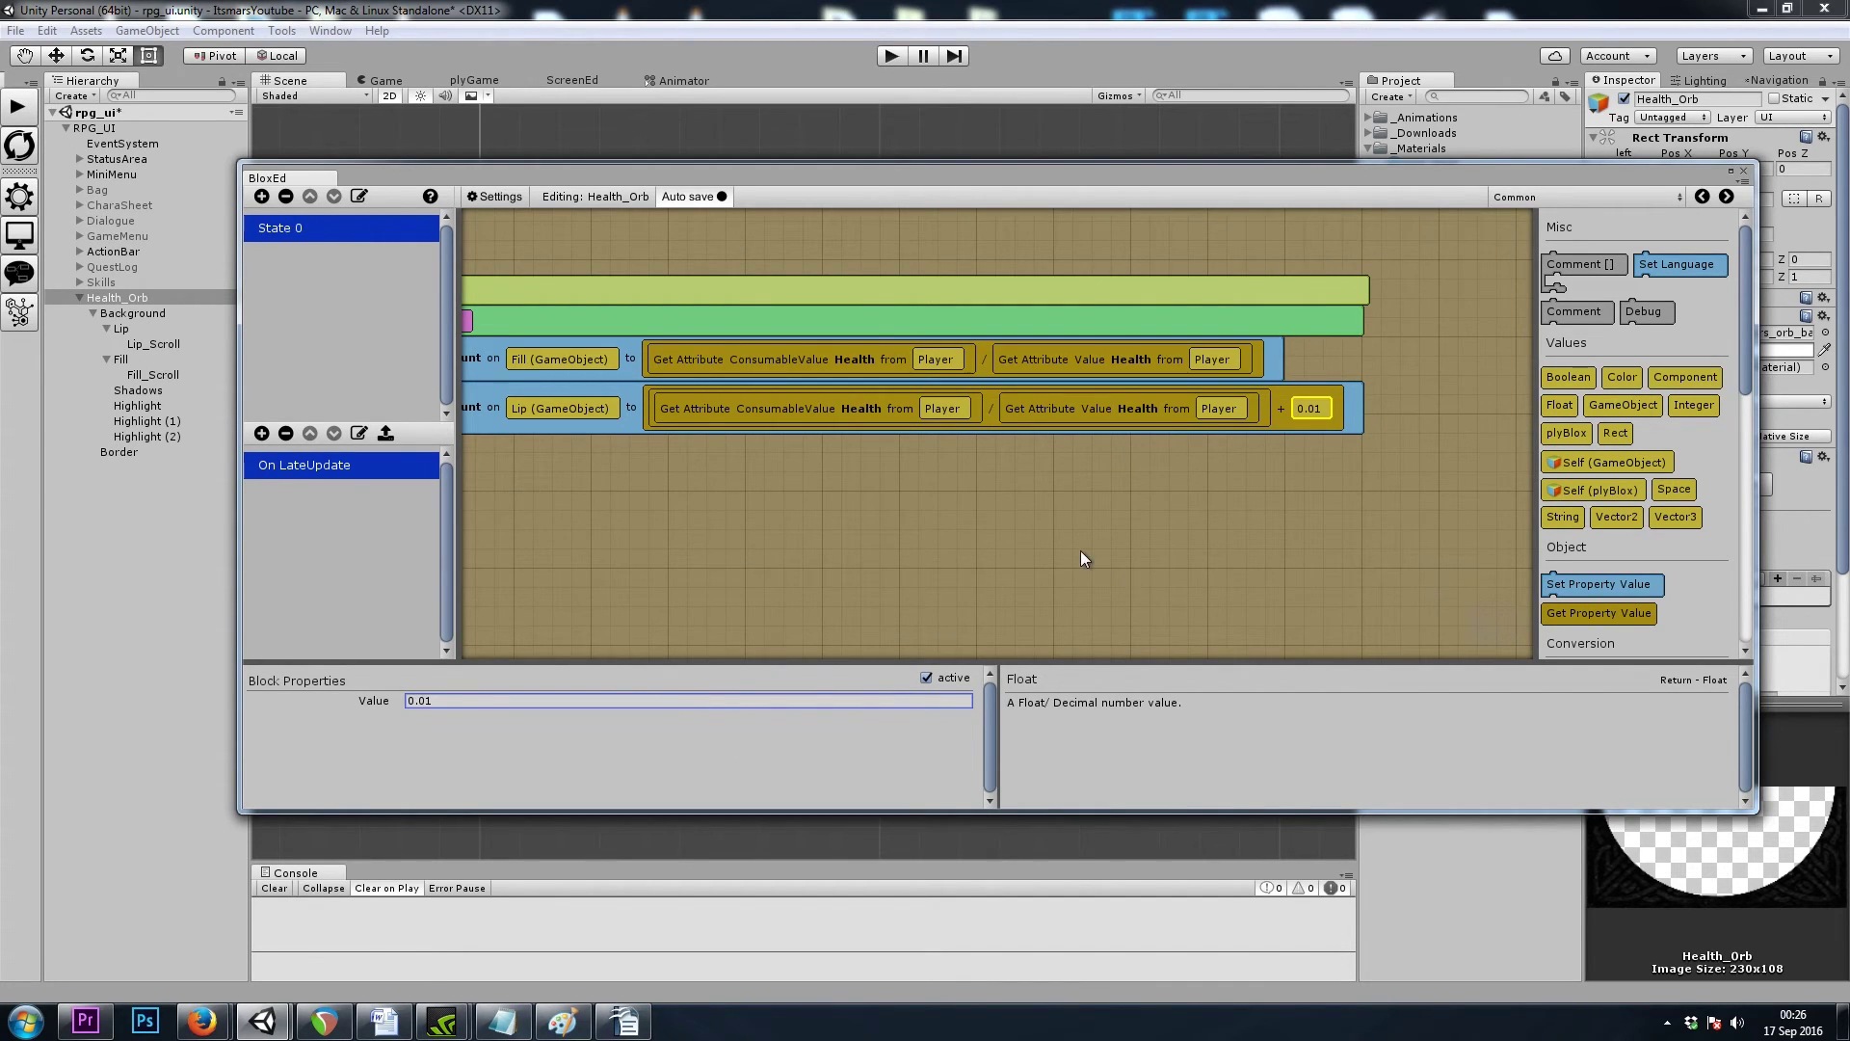
{"action": "left_click_drag", "start_coordinate": [975, 517], "coordinate": [1122, 498]}
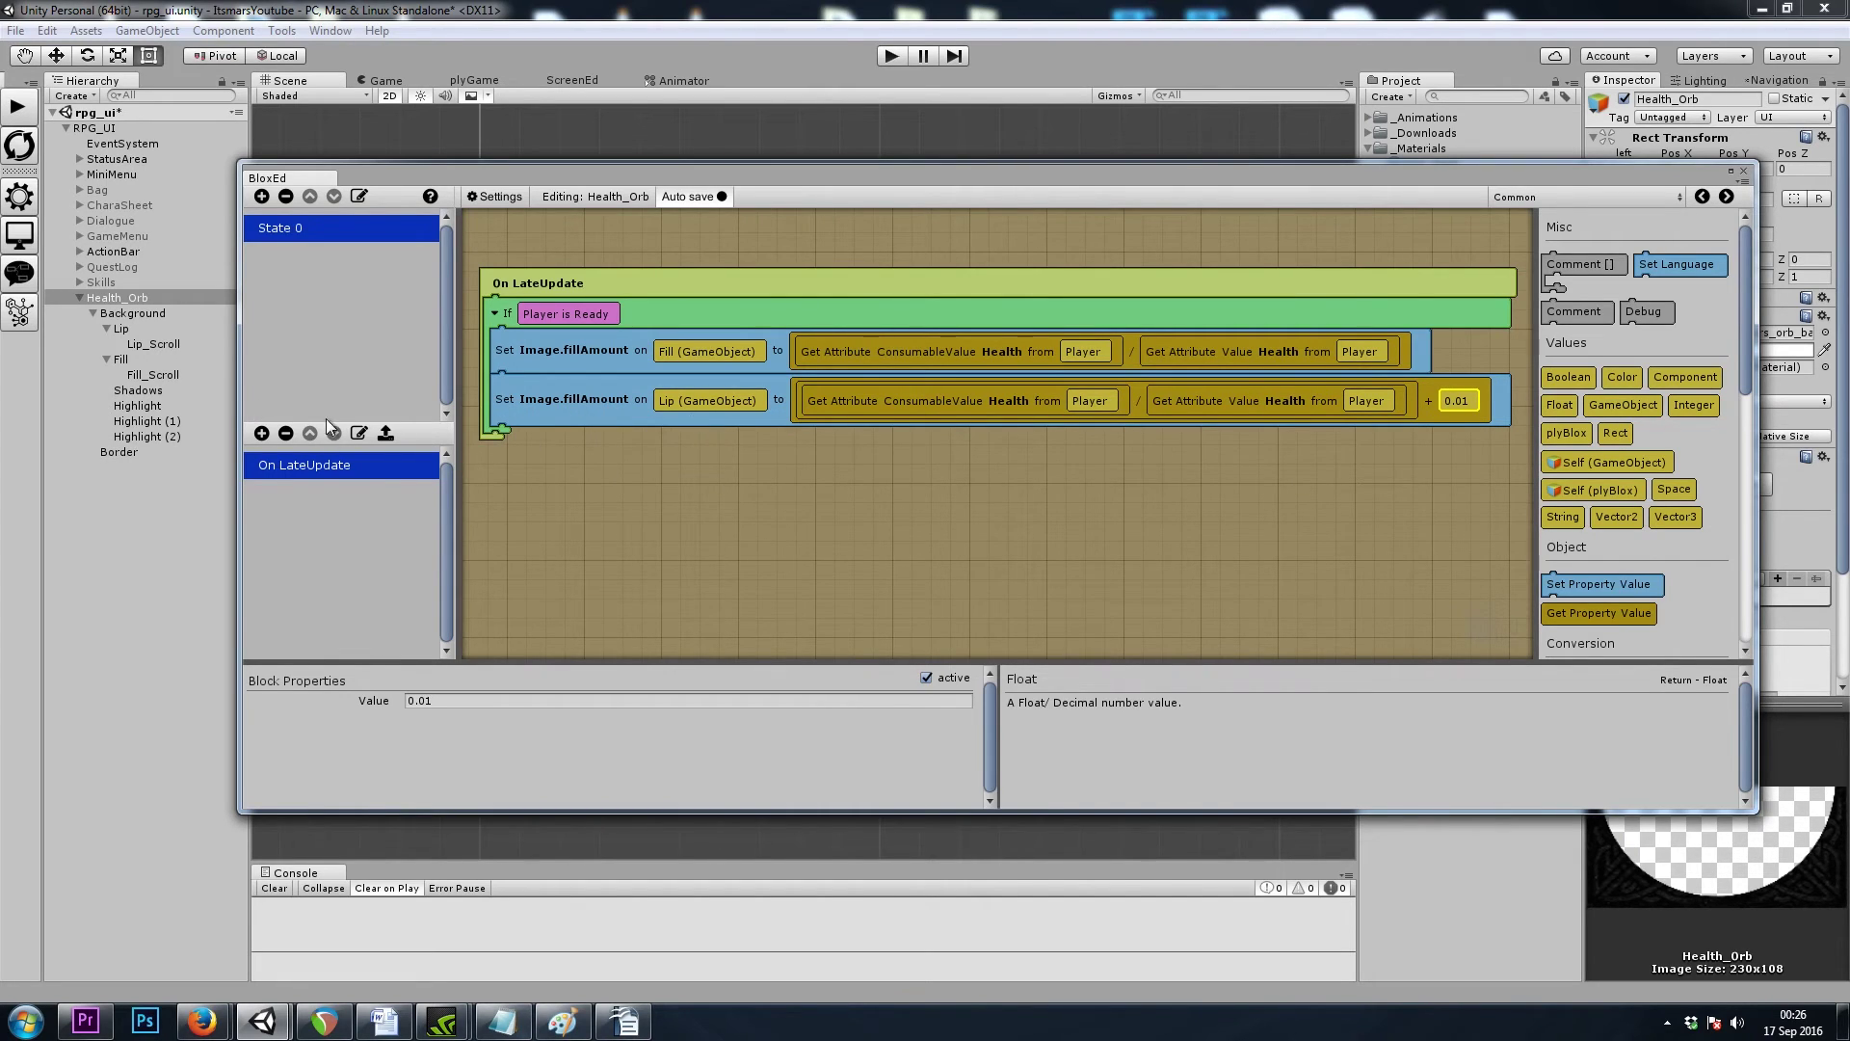
Step: Close the blox editor and save the rpg_ui scene
{"action": "left_click", "coordinate": [157, 327]}
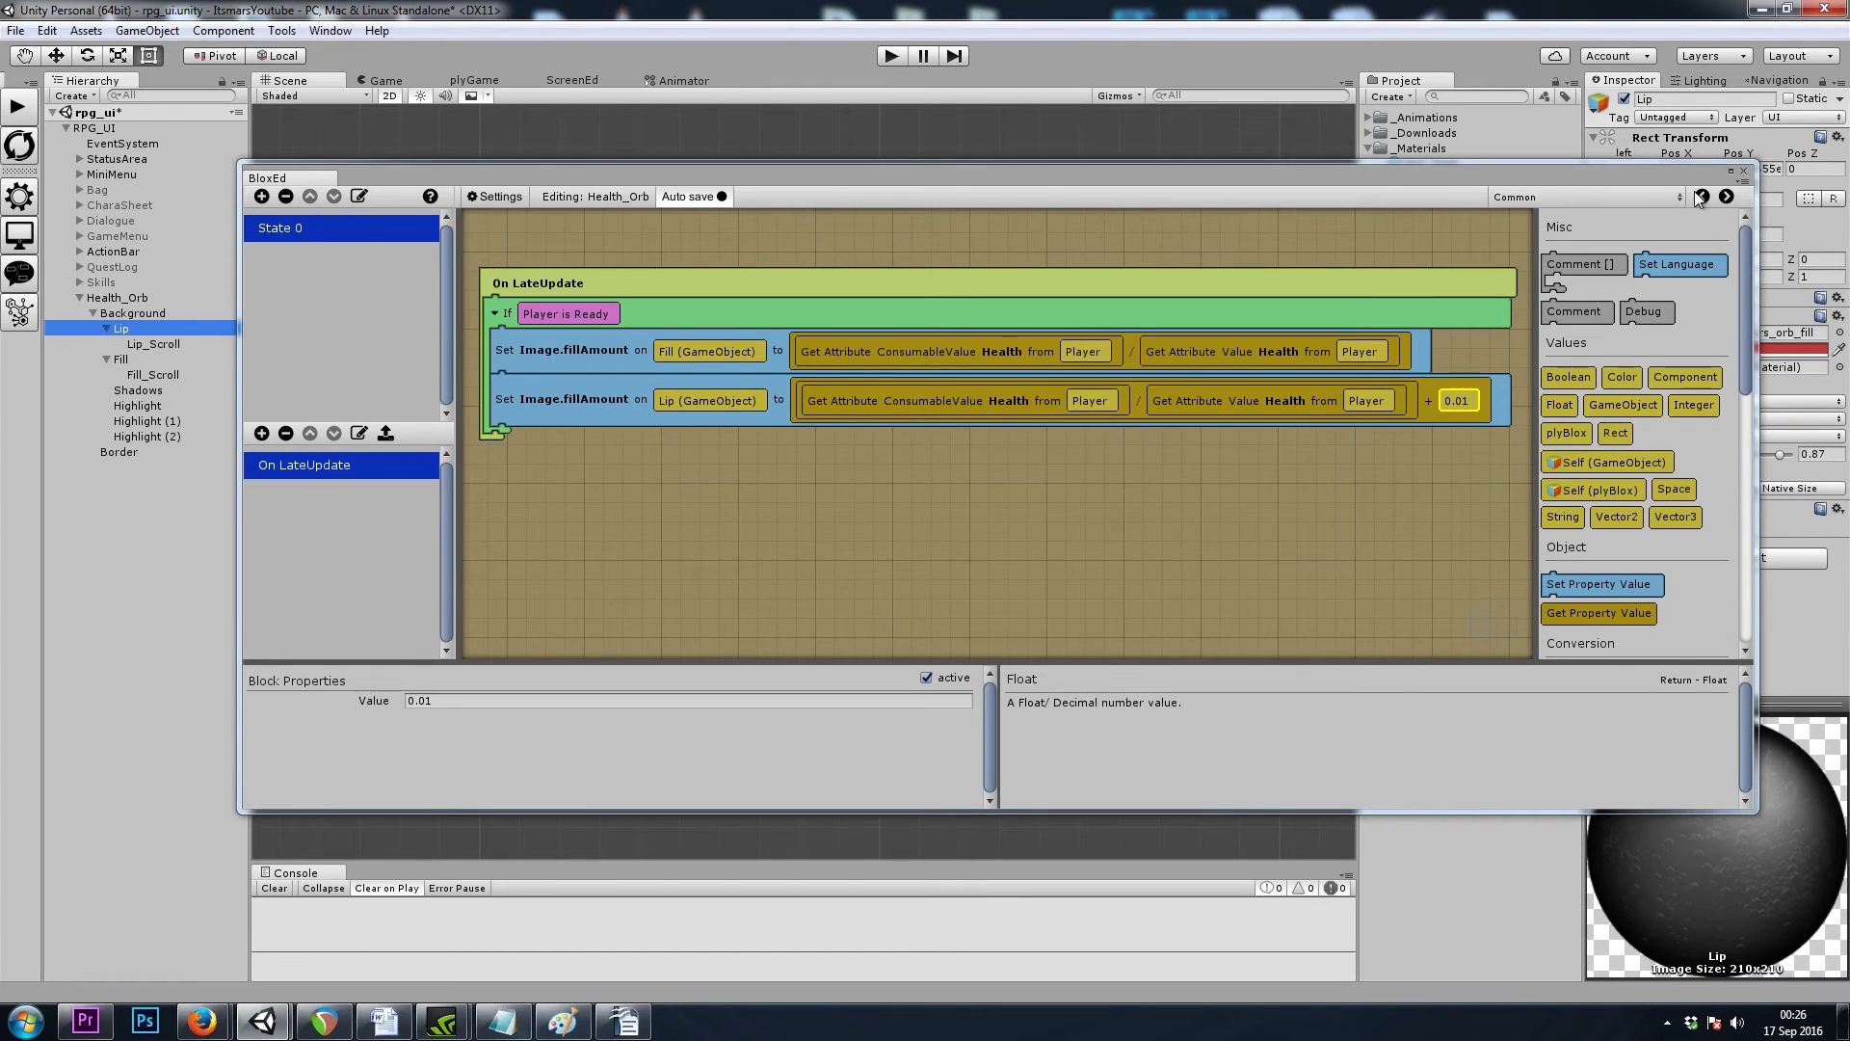
{"action": "left_click", "coordinate": [1743, 172]}
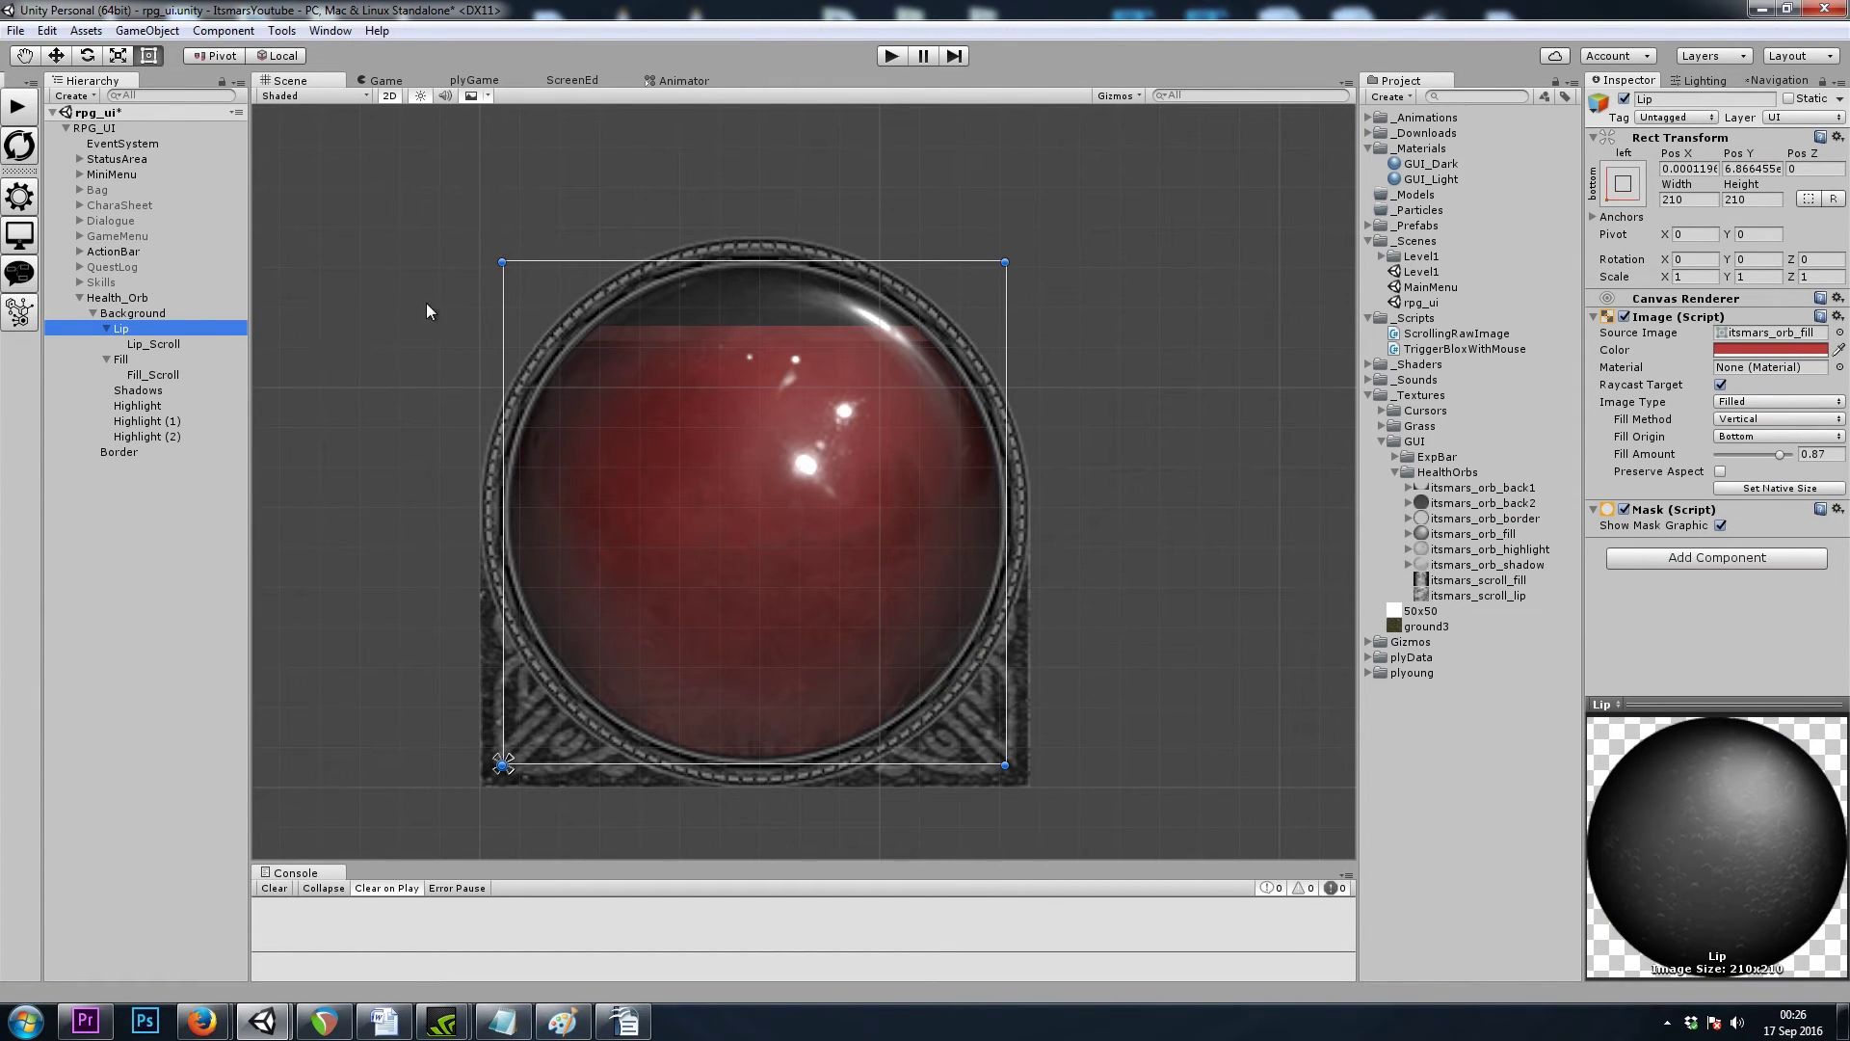
{"action": "key", "text": "ctrl+s"}
Step: Open the Level1 scene and frame the Warrior character in close view
{"action": "scroll", "coordinate": [433, 352], "scroll_direction": "down", "scroll_amount": 3}
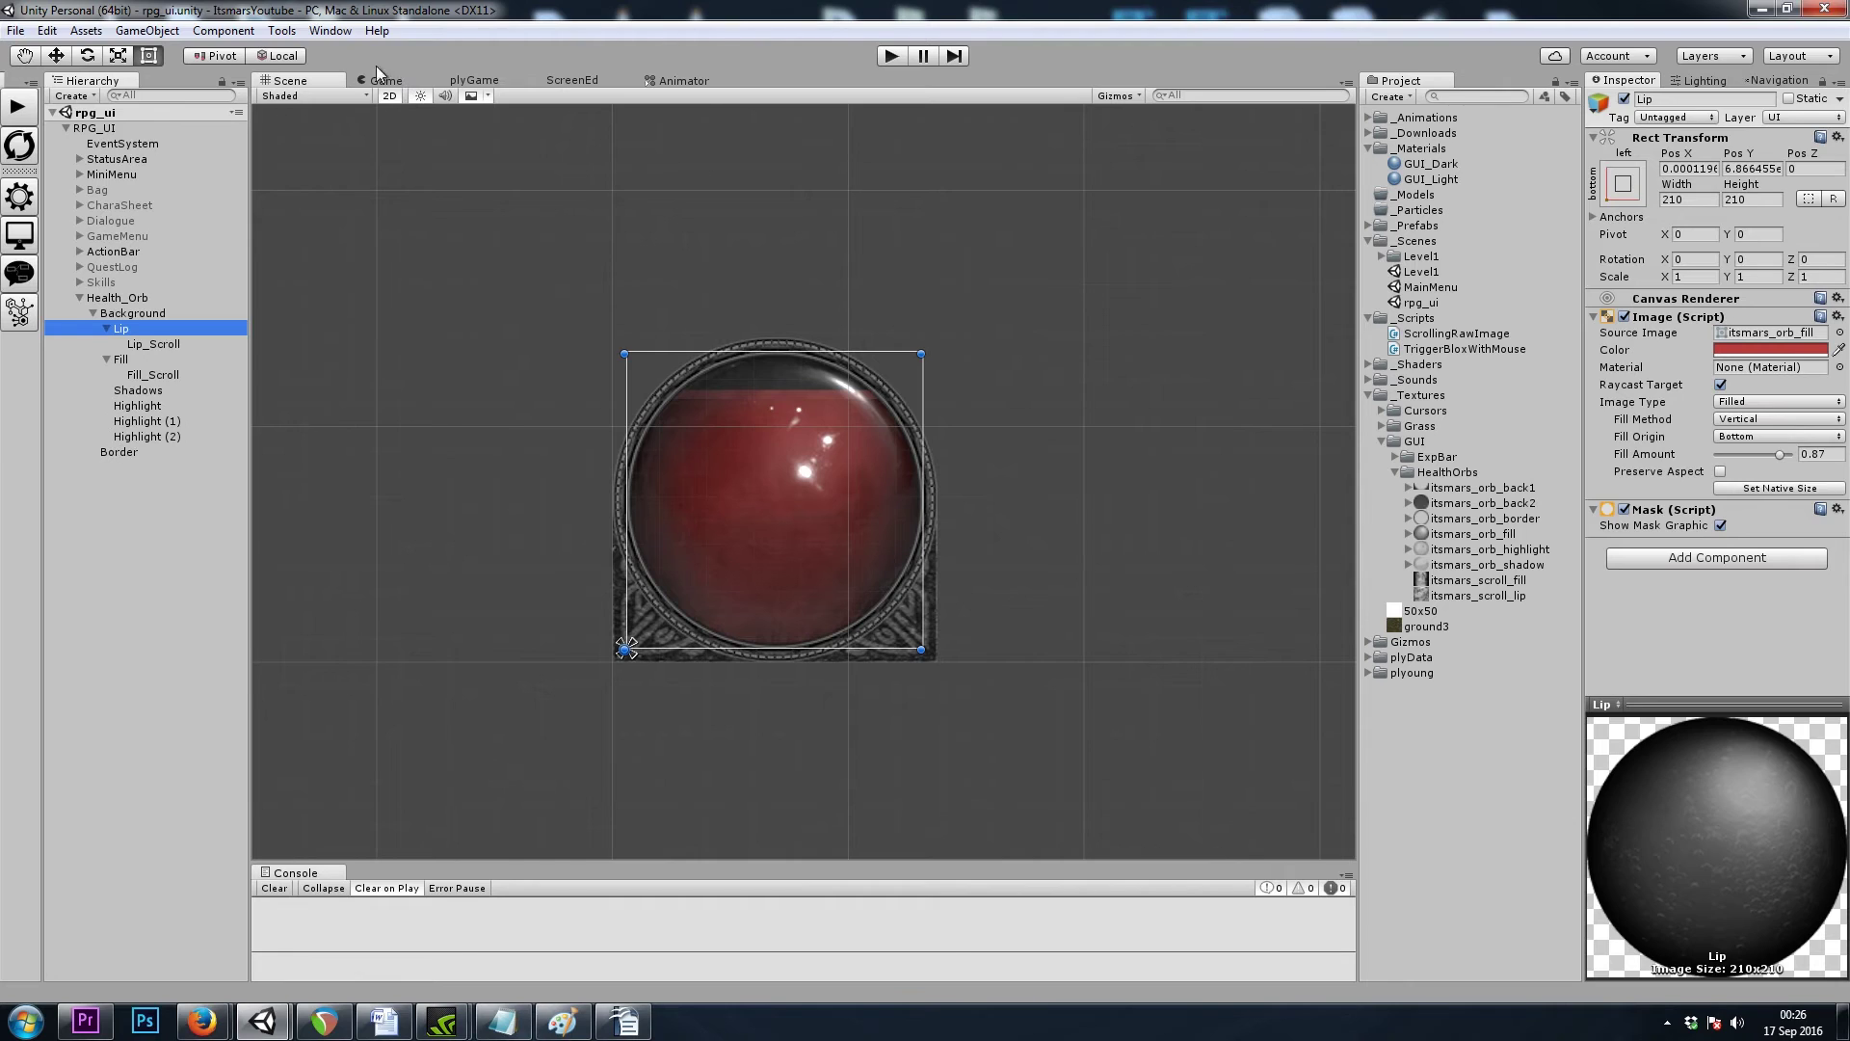
{"action": "double_click", "coordinate": [1424, 272]}
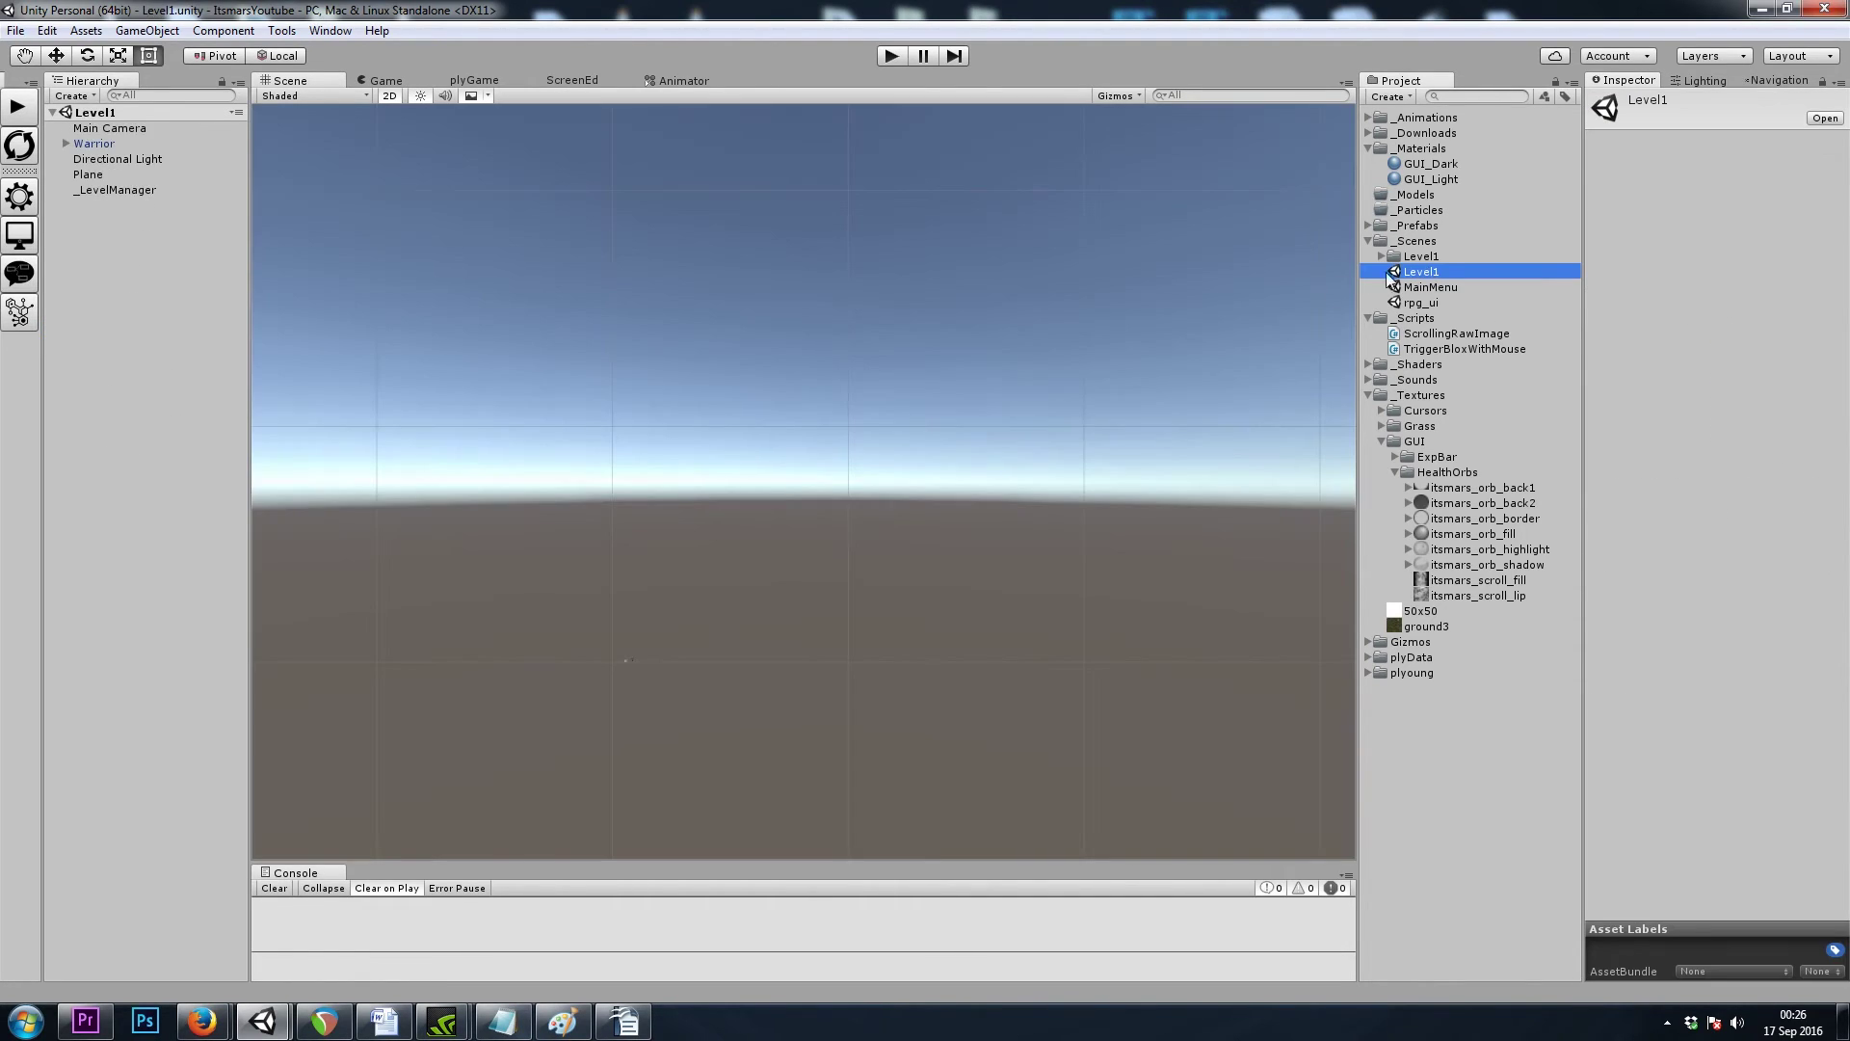
{"action": "left_click", "coordinate": [94, 144]}
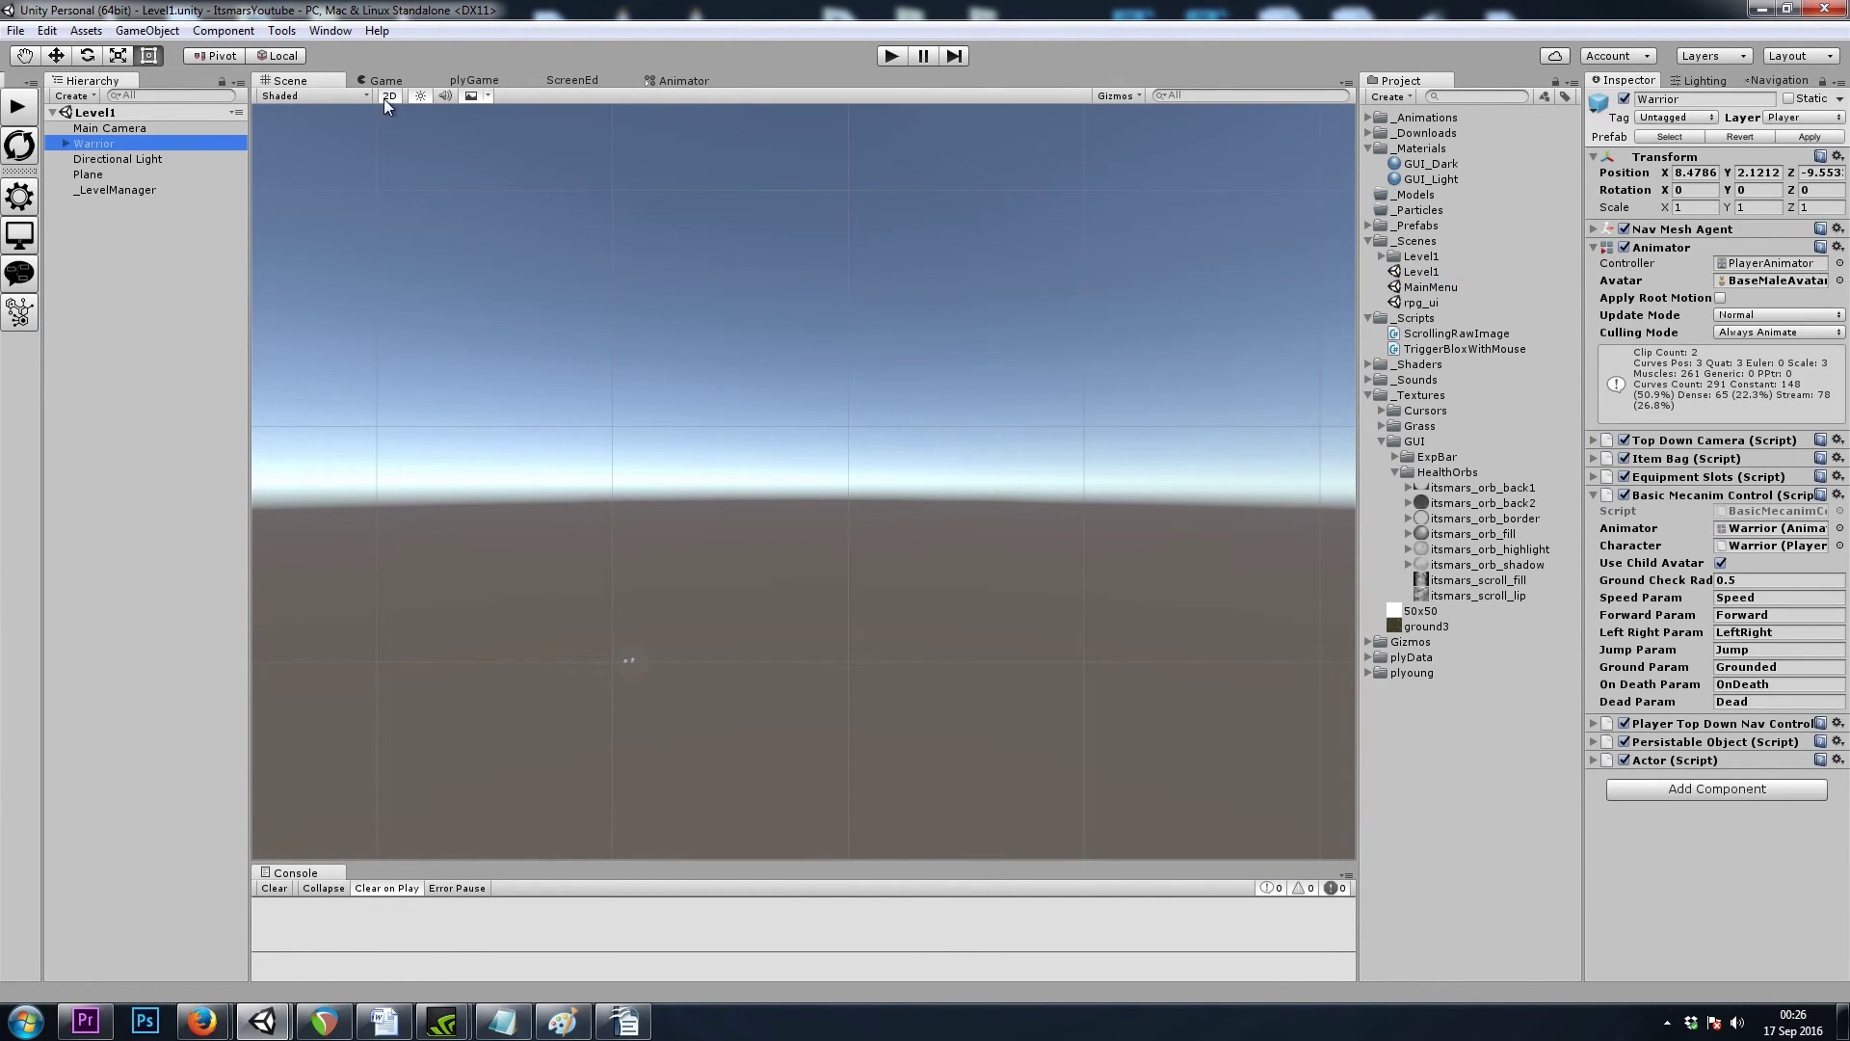
{"action": "key", "text": "w"}
{"action": "key", "text": "f"}
{"action": "left_click_drag", "start_coordinate": [687, 372], "coordinate": [709, 568], "text": "alt"}
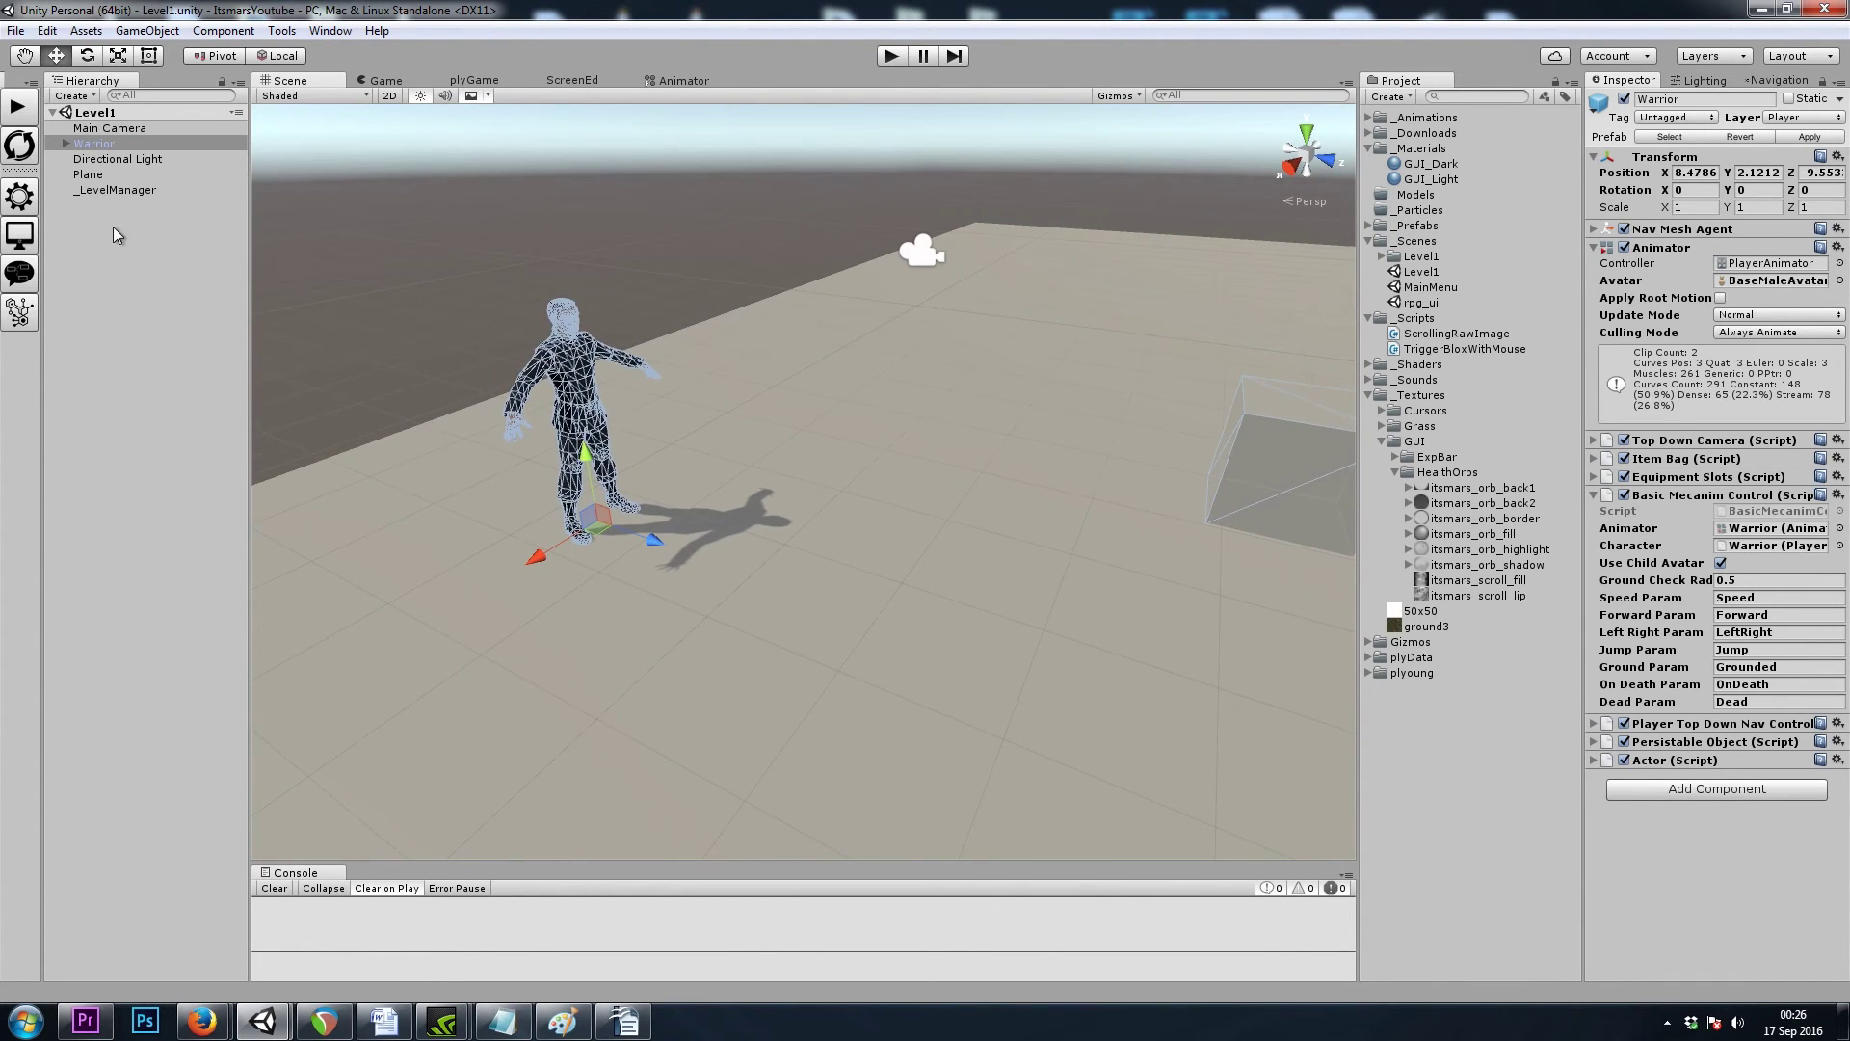
Step: Create an empty GameObject named _DebugLogic in the Hierarchy
{"action": "left_click", "coordinate": [101, 257]}
{"action": "right_click", "coordinate": [102, 256]}
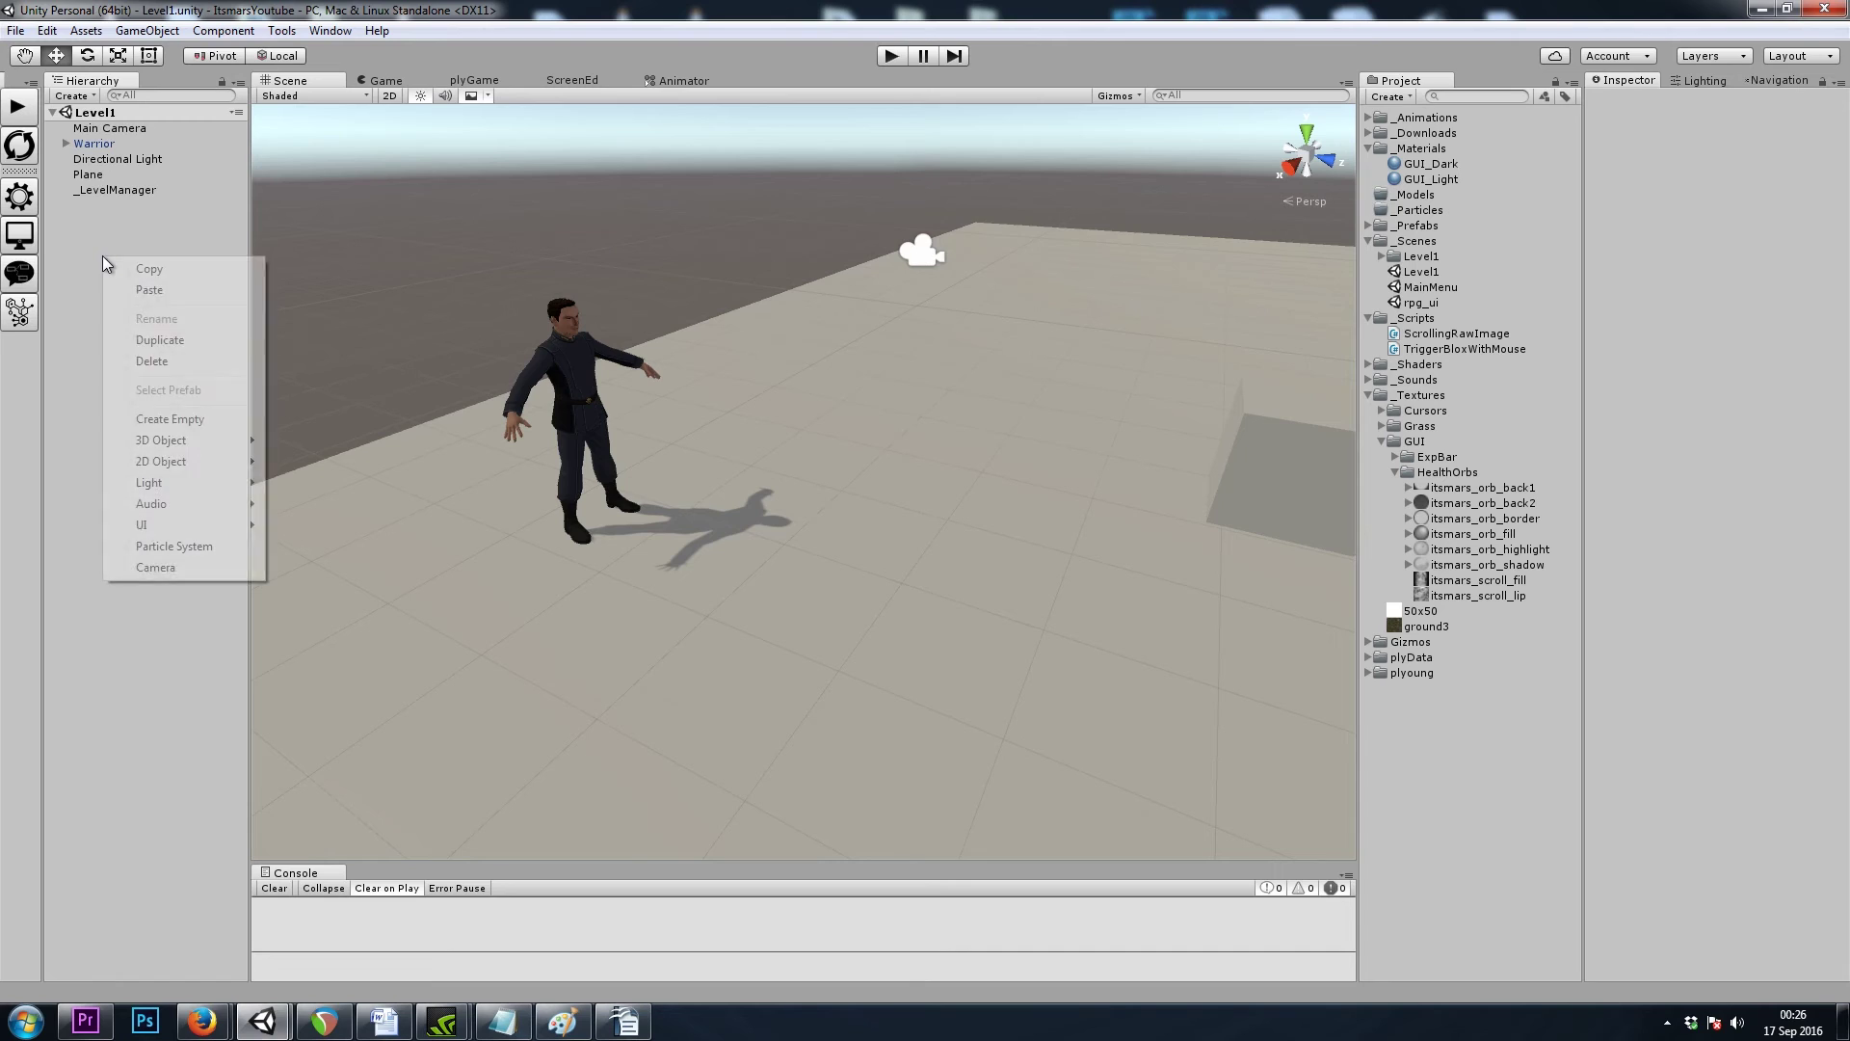
{"action": "left_click", "coordinate": [176, 420]}
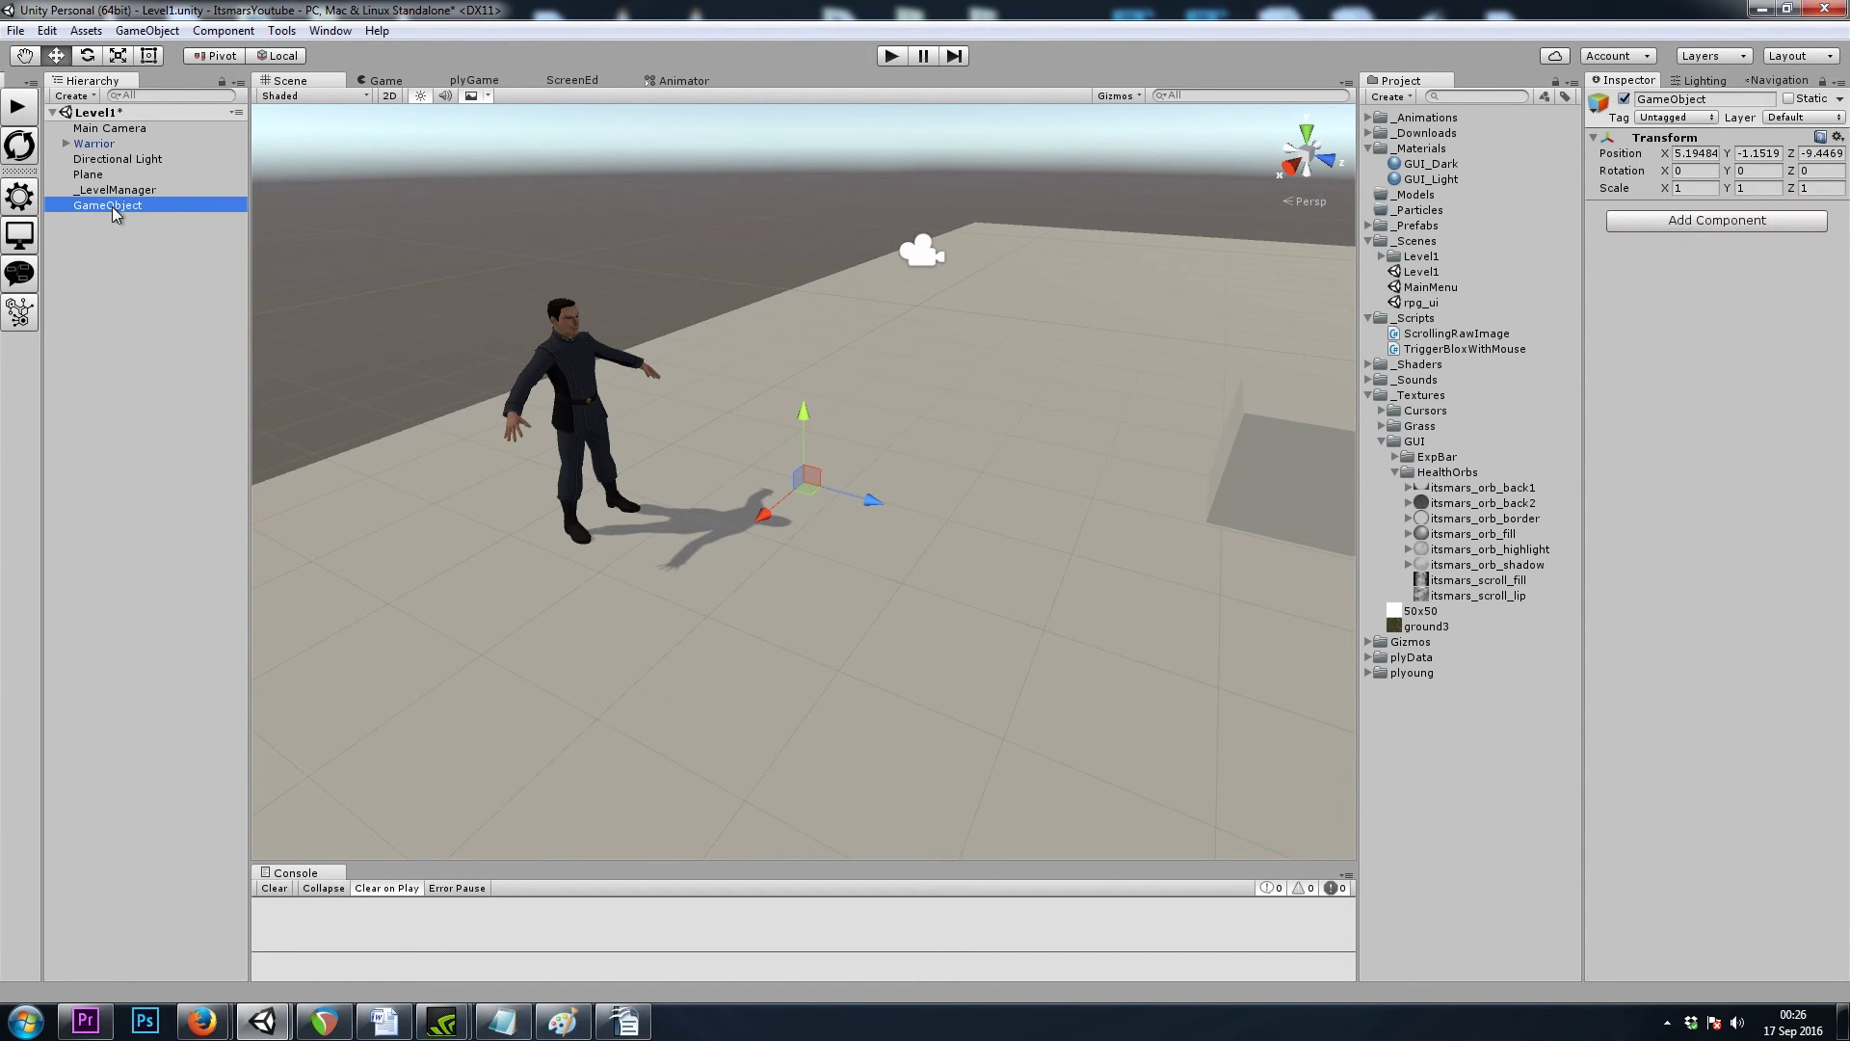
{"action": "left_click", "coordinate": [113, 208]}
{"action": "type", "text": "_De"}
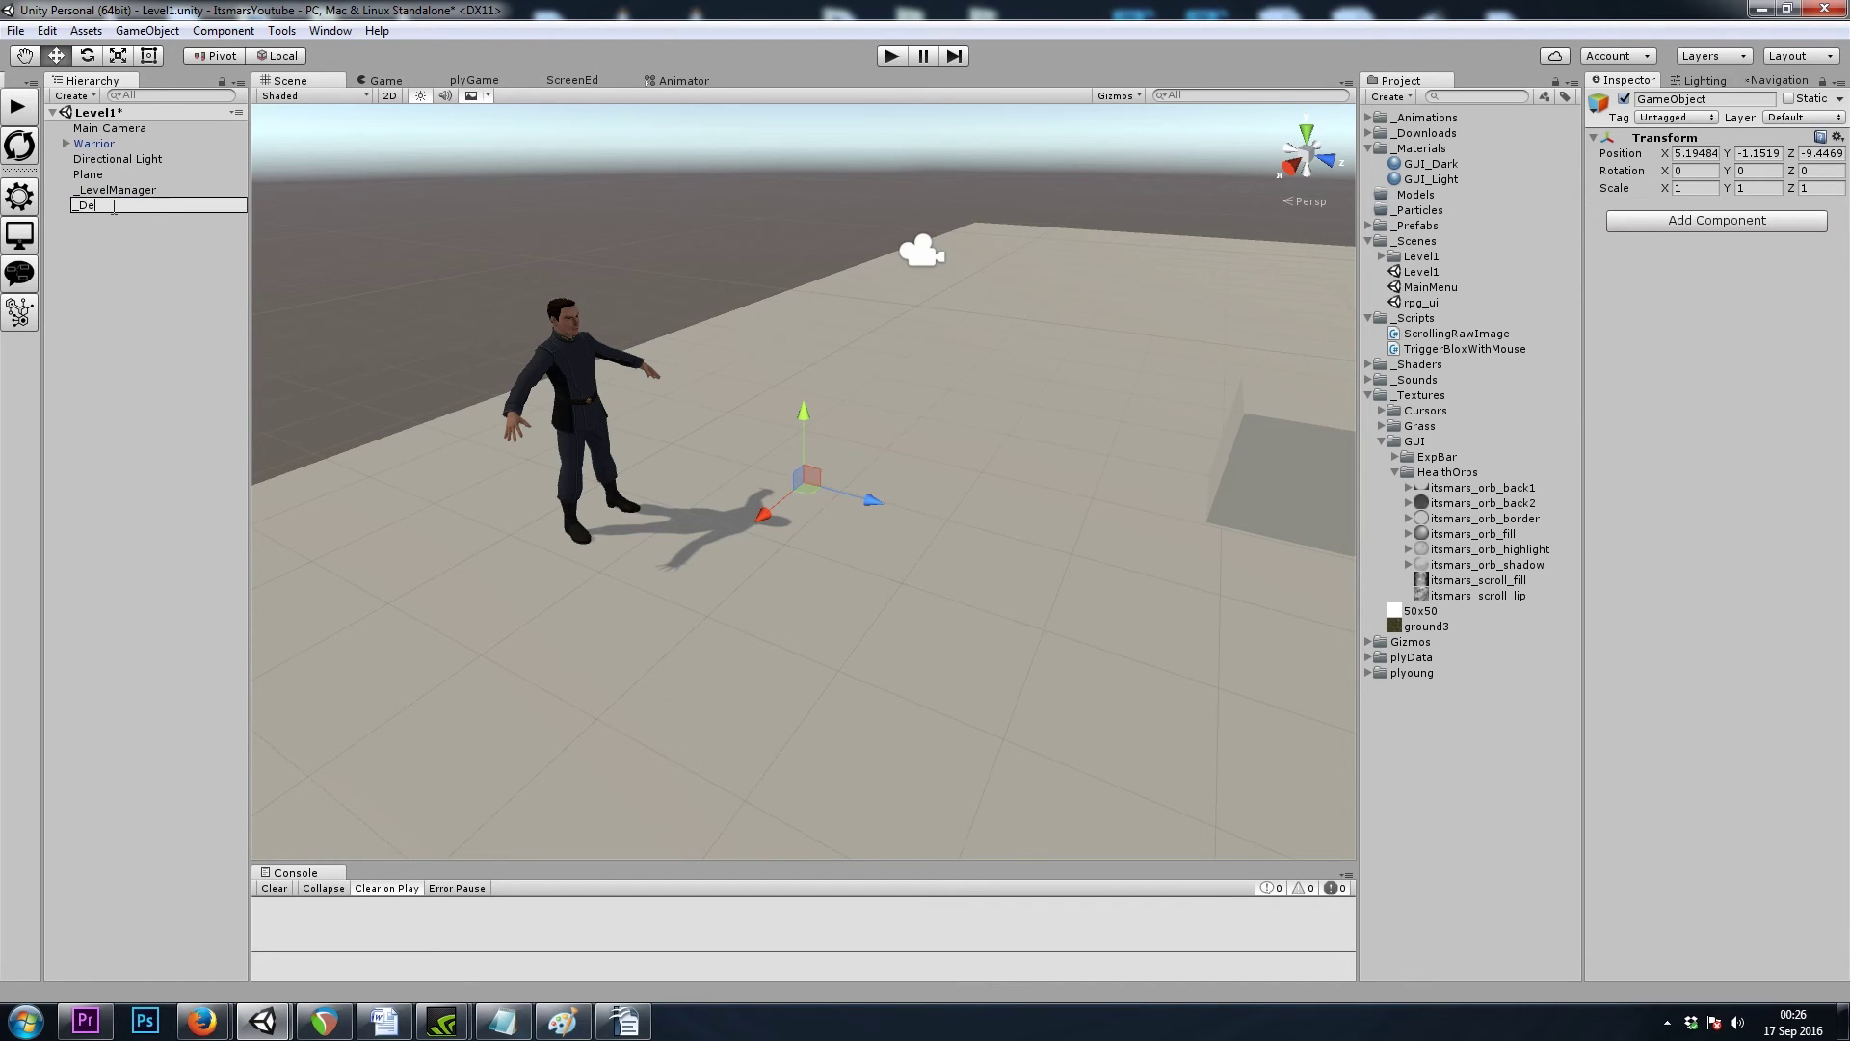
{"action": "type", "text": "bugLogic"}
{"action": "key", "text": "Return"}
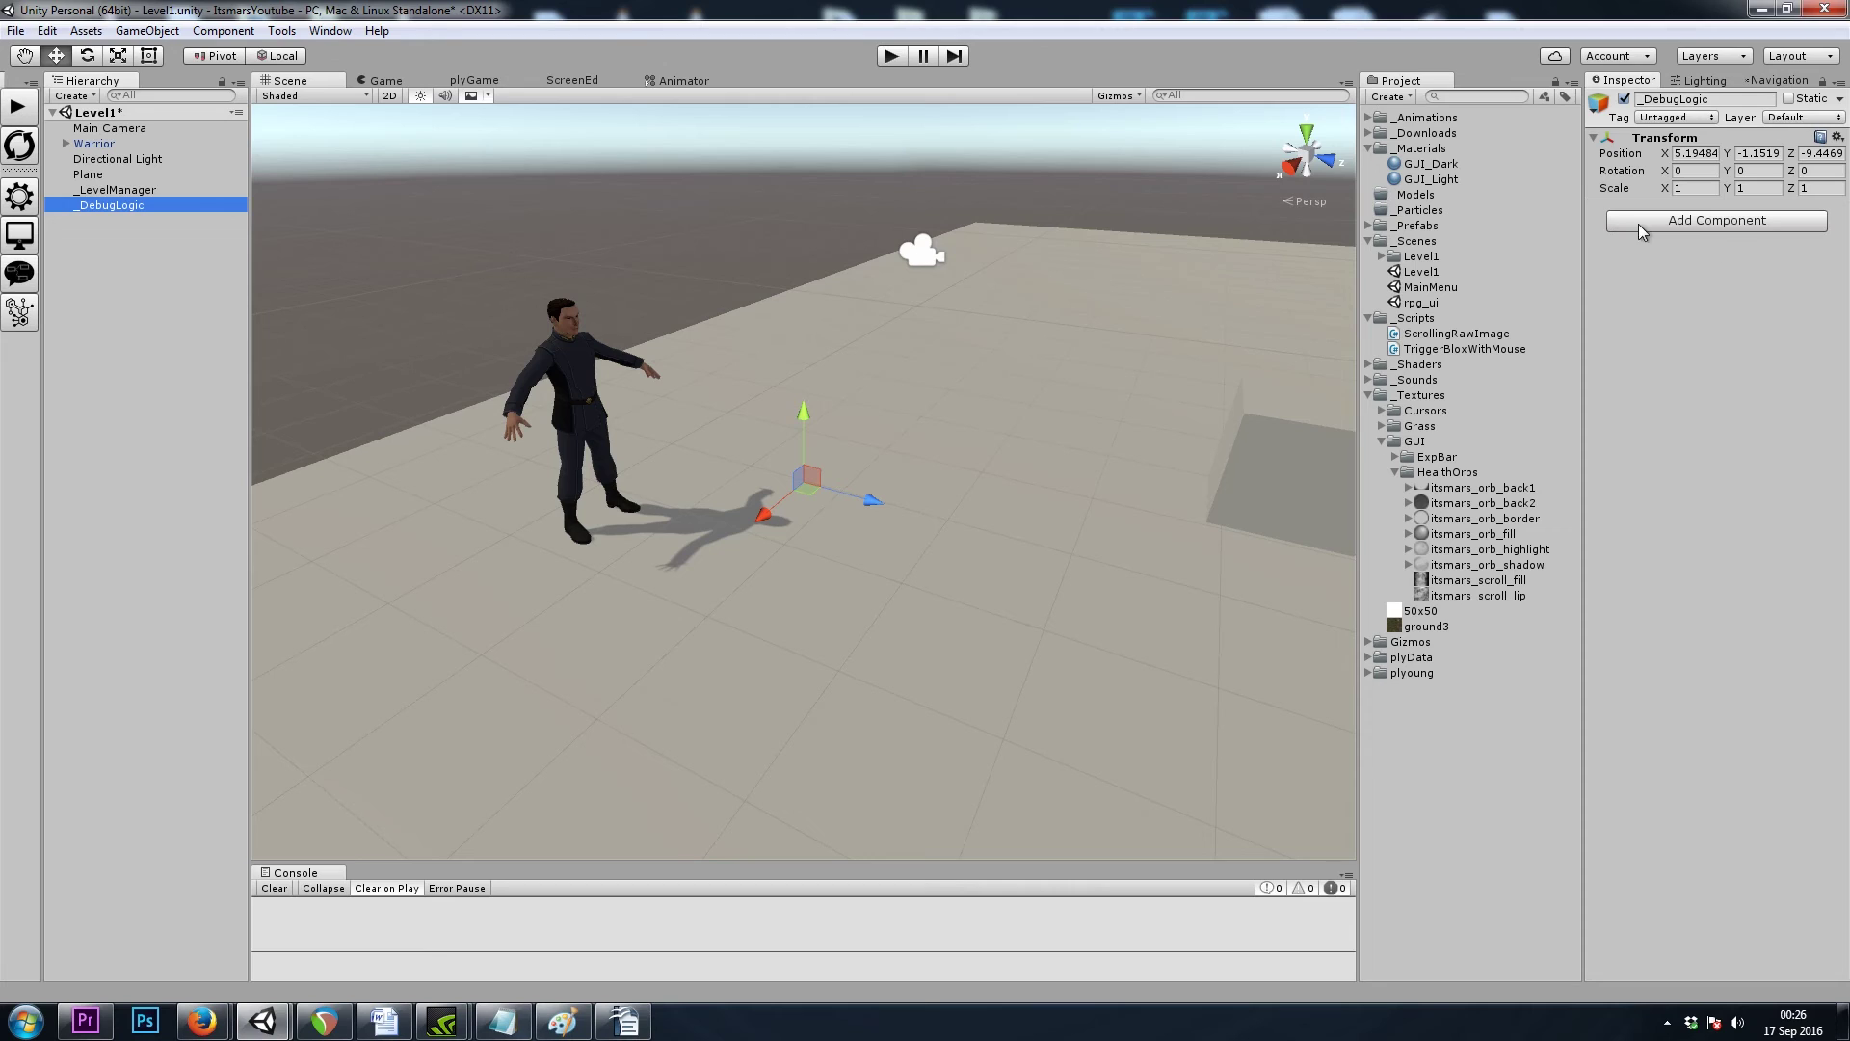
Step: Add the plyGame Ply Blox component to _DebugLogic
{"action": "left_click", "coordinate": [1651, 223]}
{"action": "key", "text": "BackSpace"}
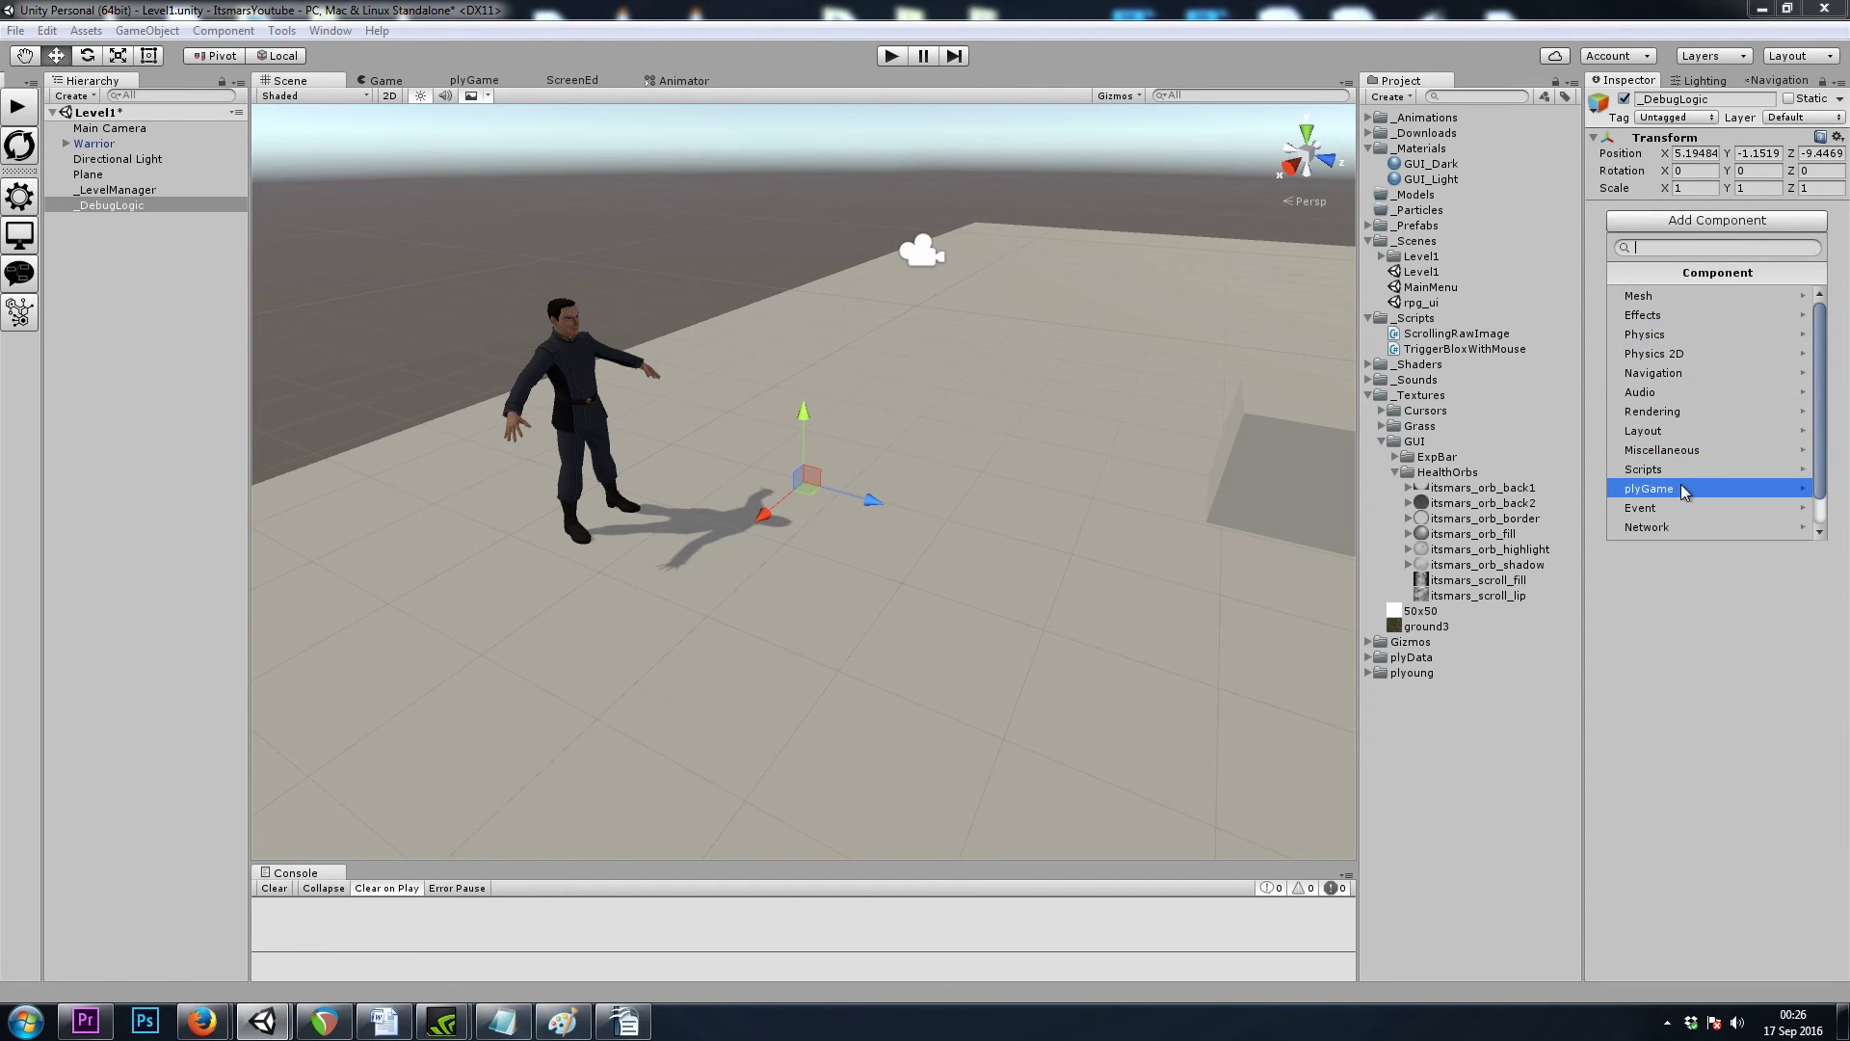
{"action": "left_click", "coordinate": [1680, 484]}
{"action": "left_click", "coordinate": [1703, 310]}
Step: In the blox editor, add State 0 with an On Update event
{"action": "left_click", "coordinate": [1695, 236]}
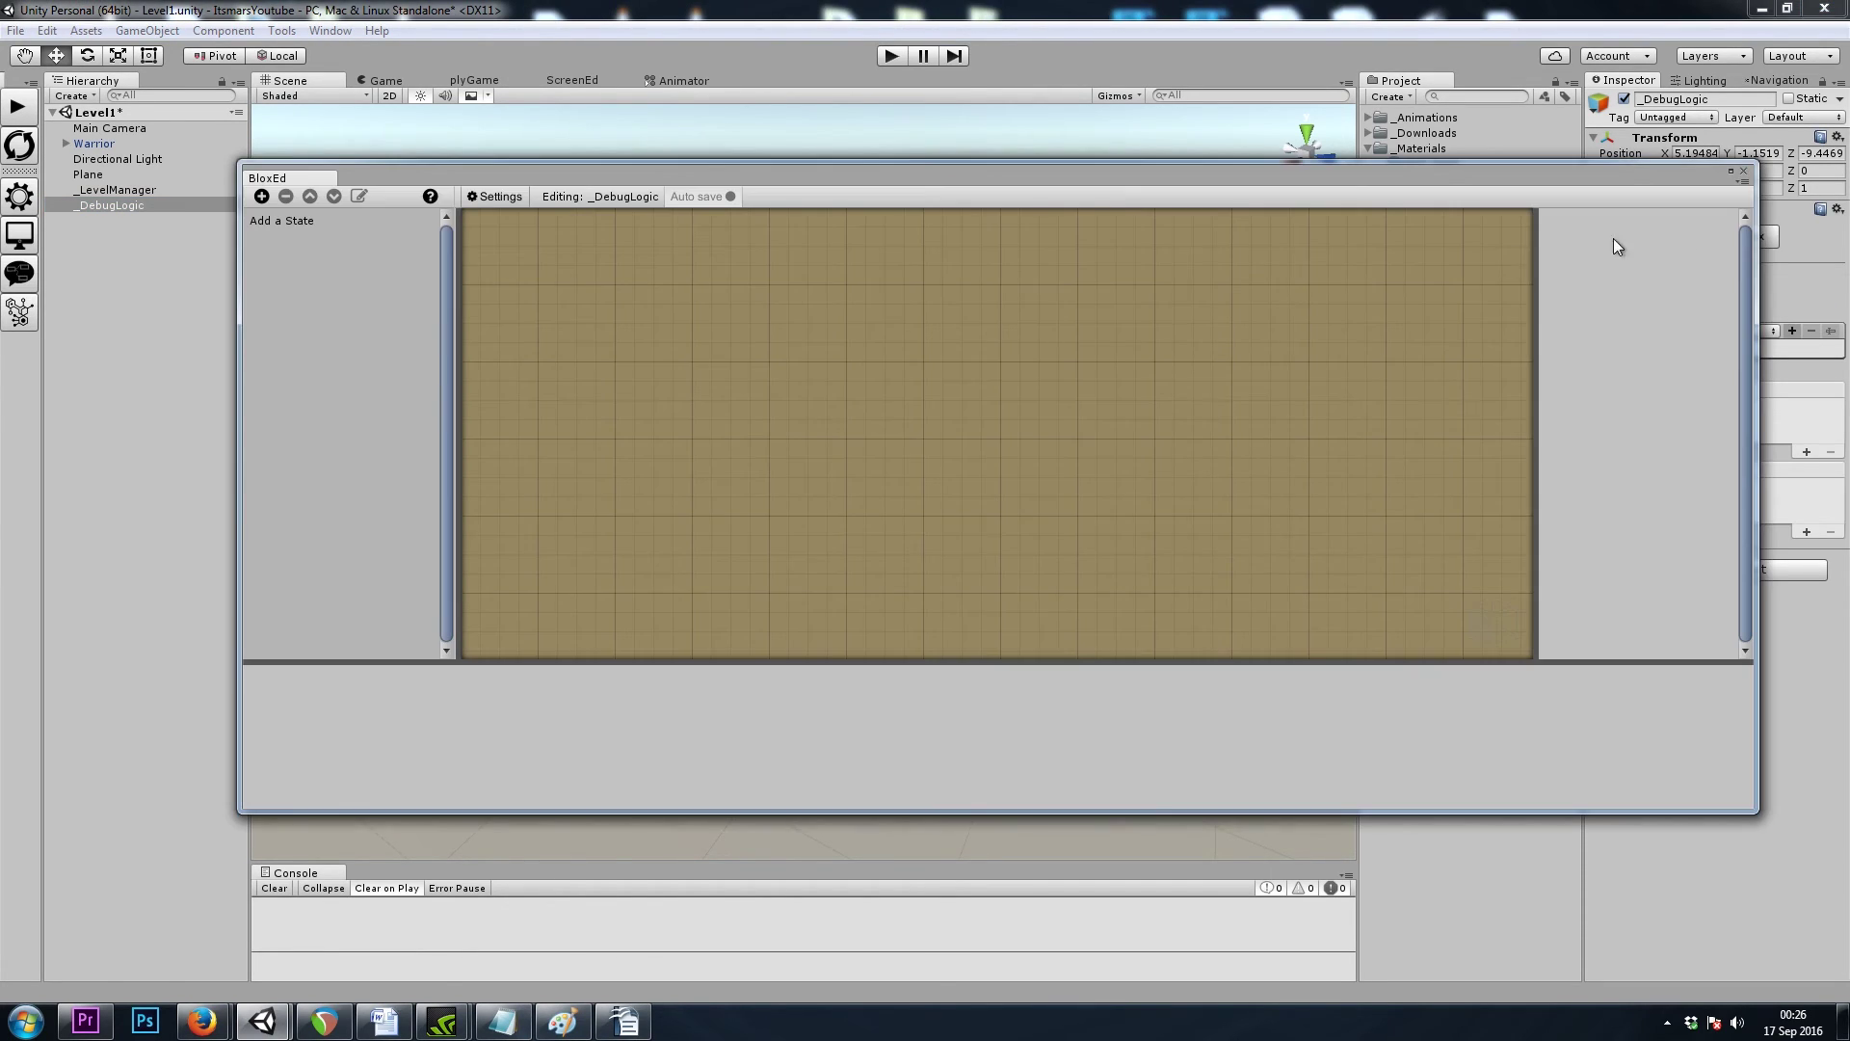
{"action": "left_click", "coordinate": [262, 195]}
{"action": "left_click", "coordinate": [262, 440]}
{"action": "mouse_move", "coordinate": [322, 497]}
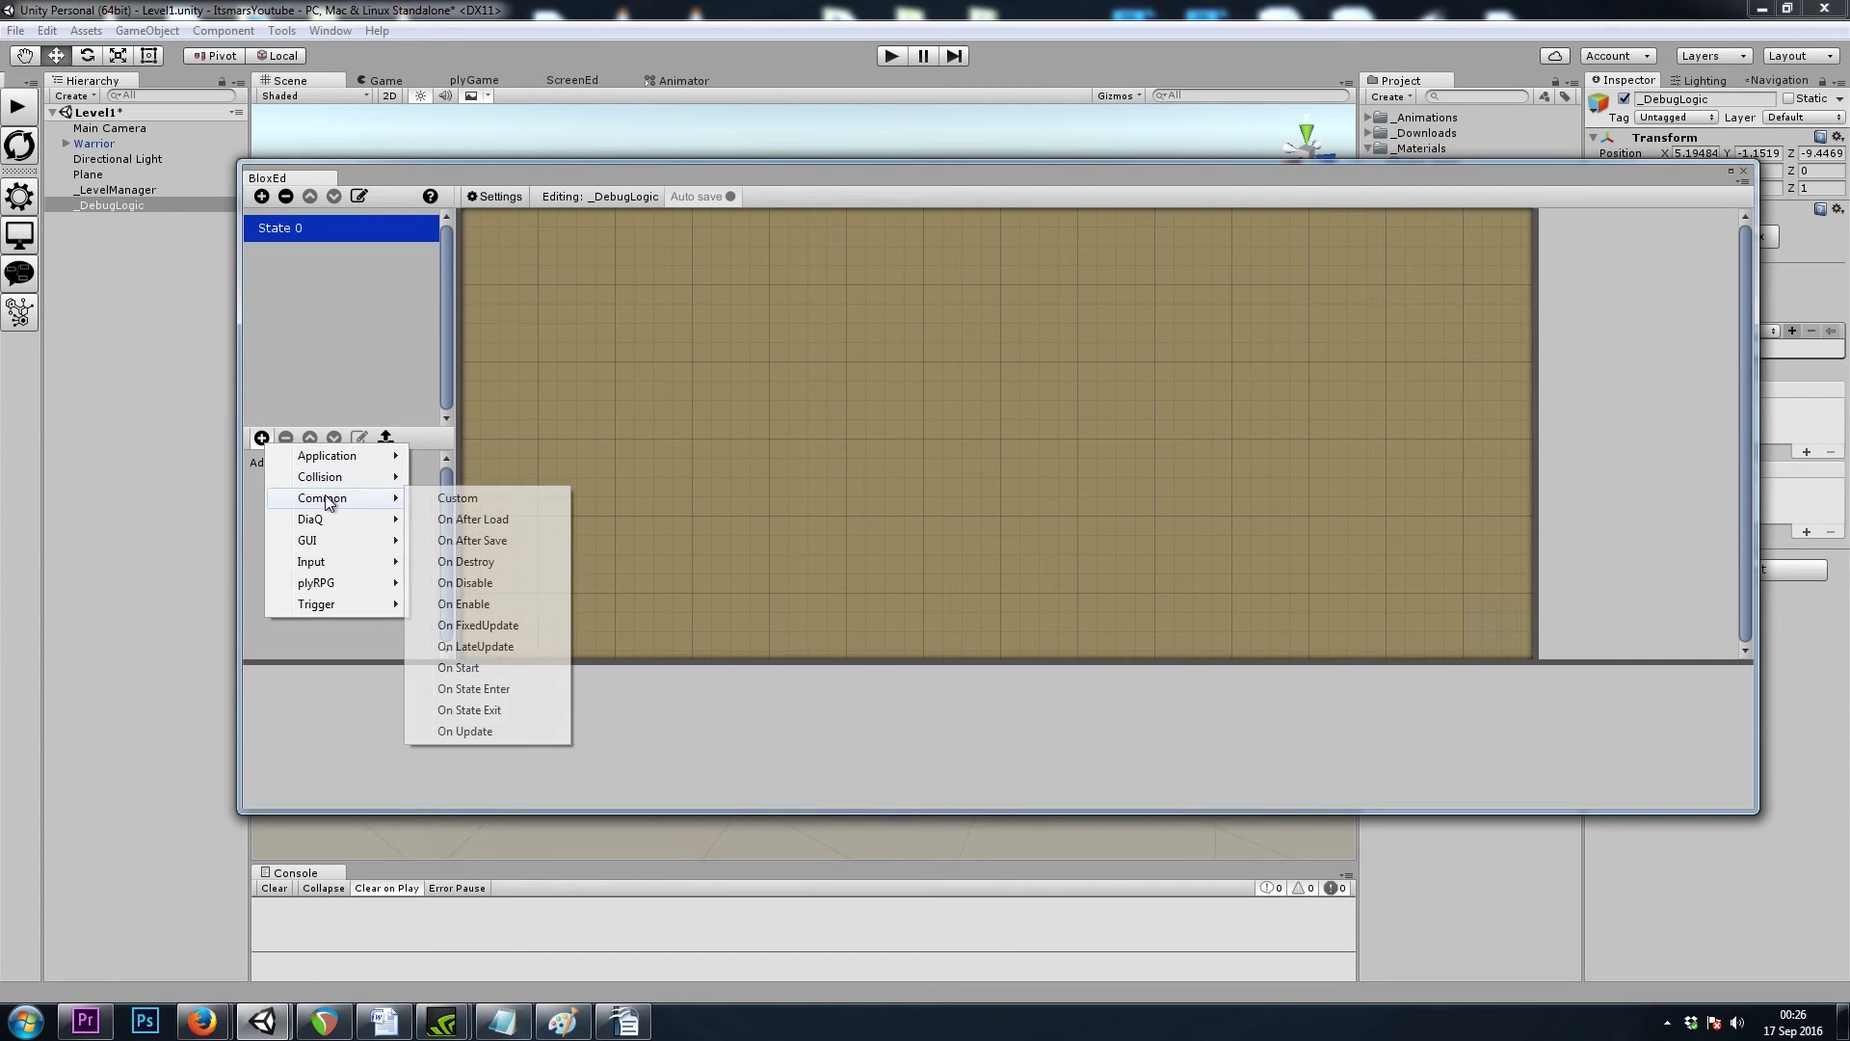
{"action": "left_click", "coordinate": [467, 731]}
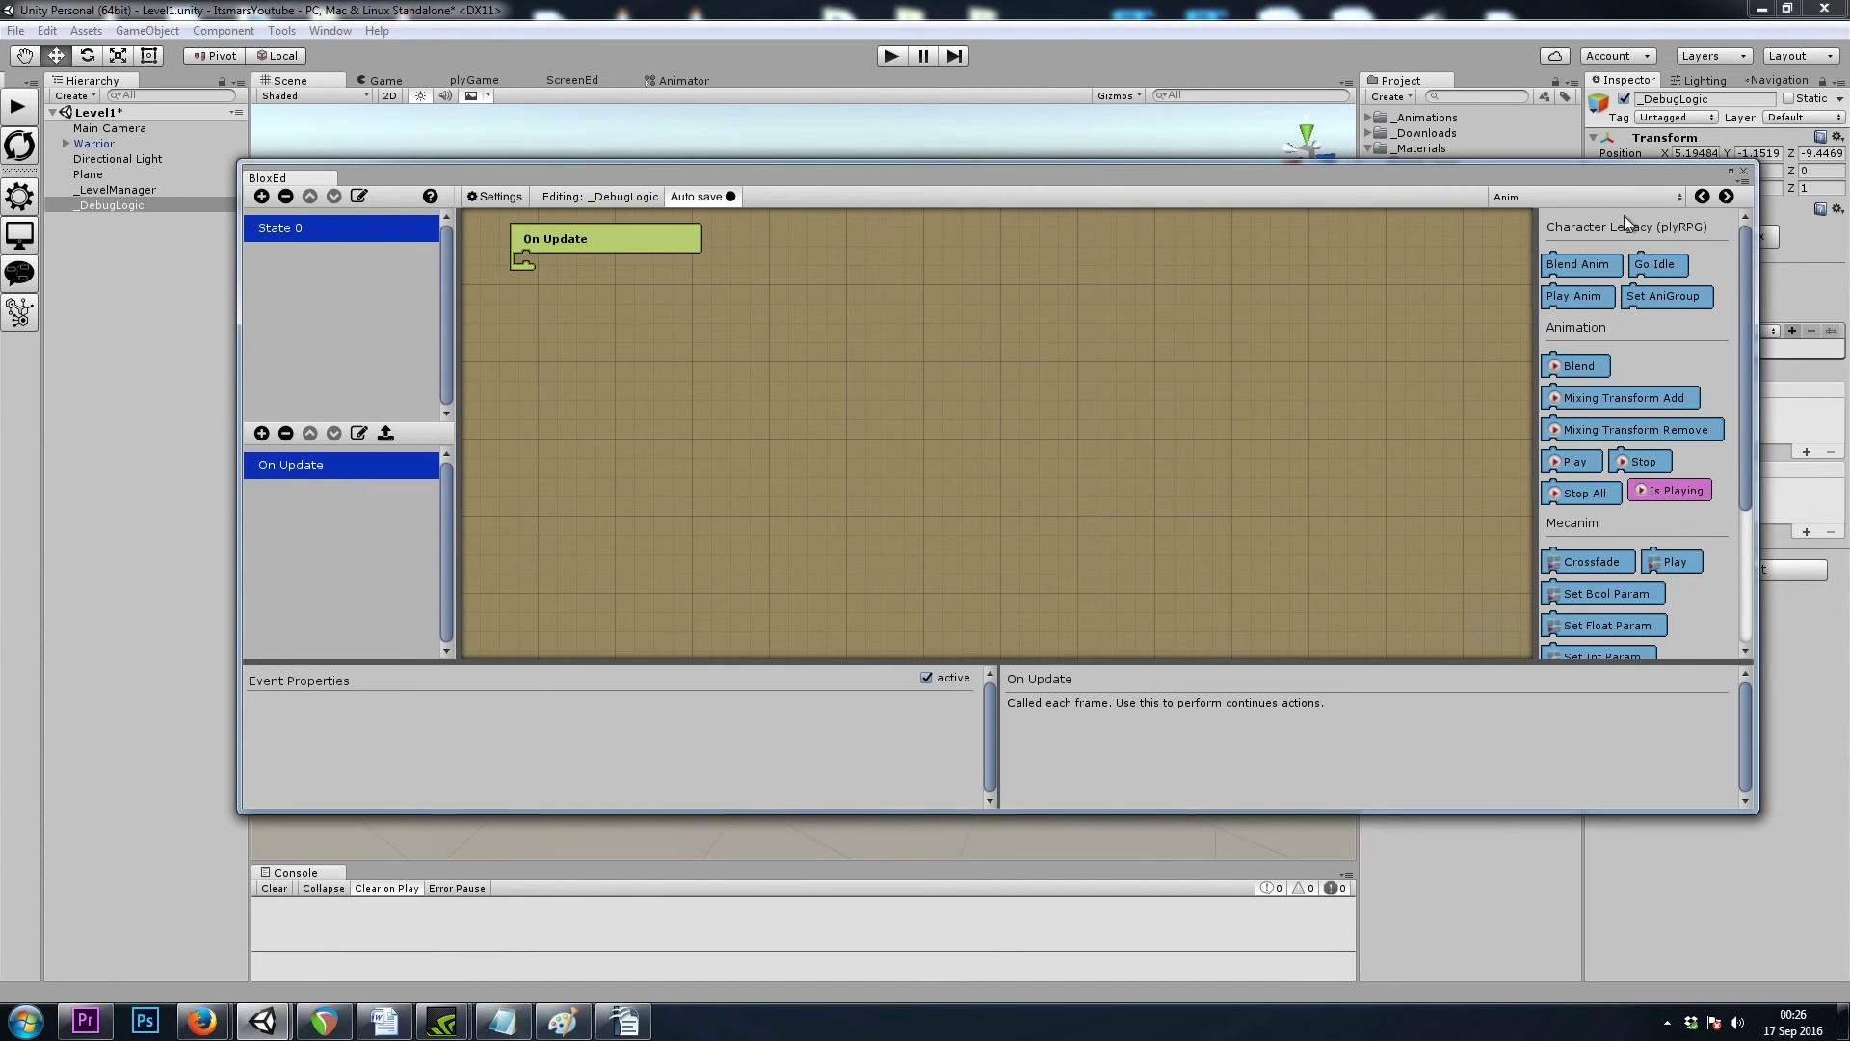
Step: Place an If block checking Key go Down for Space inside On Update
{"action": "left_click", "coordinate": [1556, 196]}
{"action": "left_click", "coordinate": [1556, 321]}
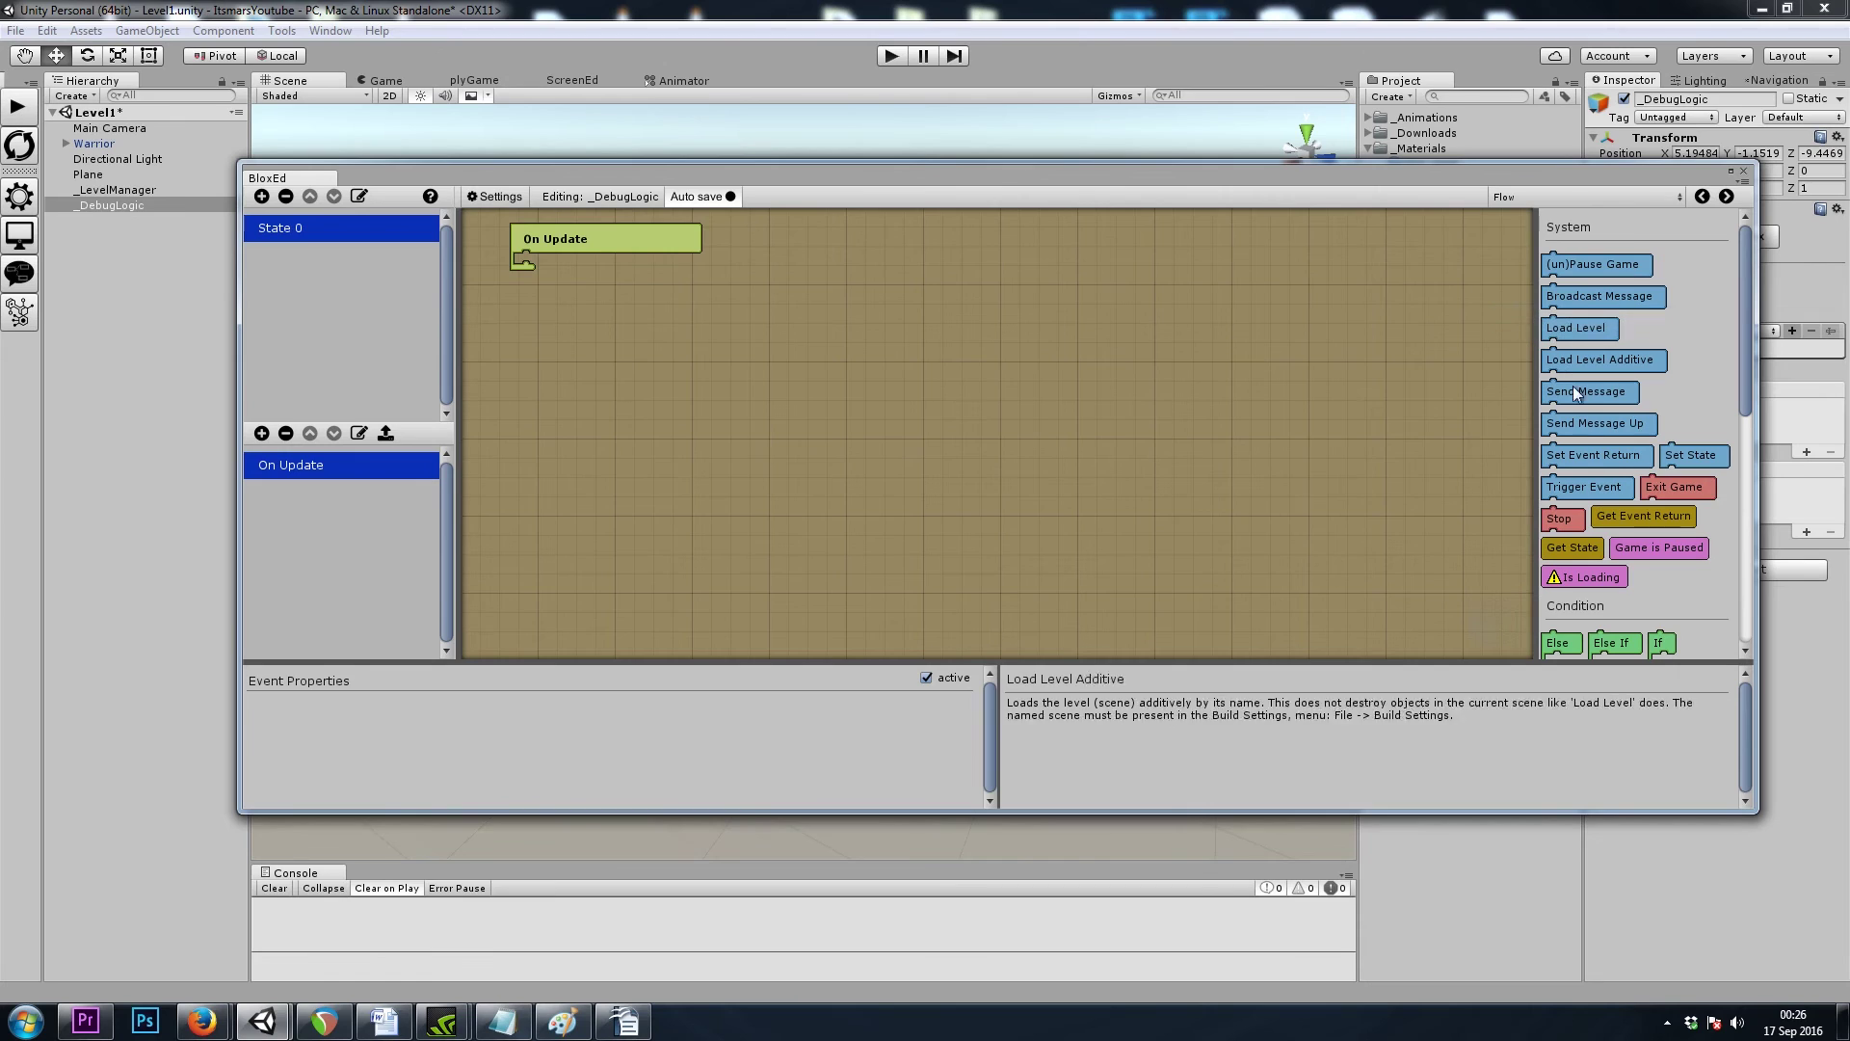
{"action": "left_click_drag", "start_coordinate": [1659, 643], "coordinate": [549, 244]}
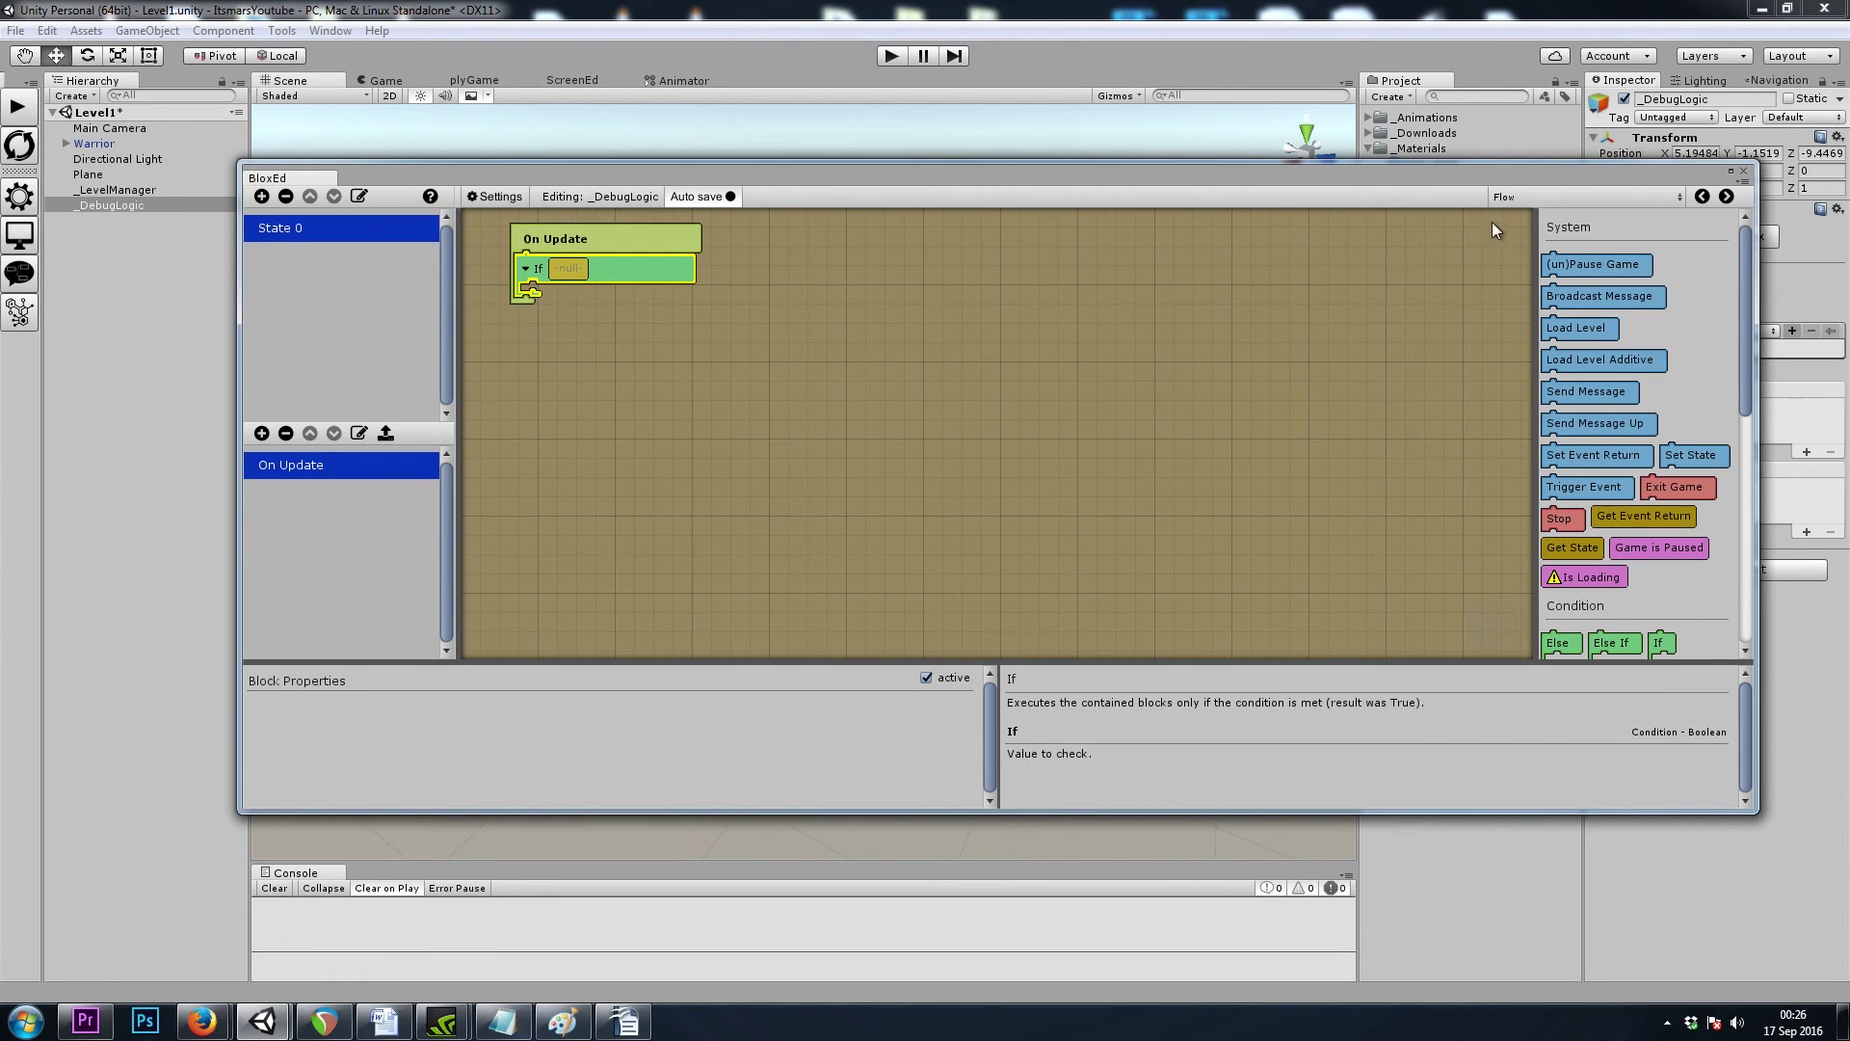
{"action": "left_click", "coordinate": [1503, 197]}
{"action": "left_click", "coordinate": [1557, 362]}
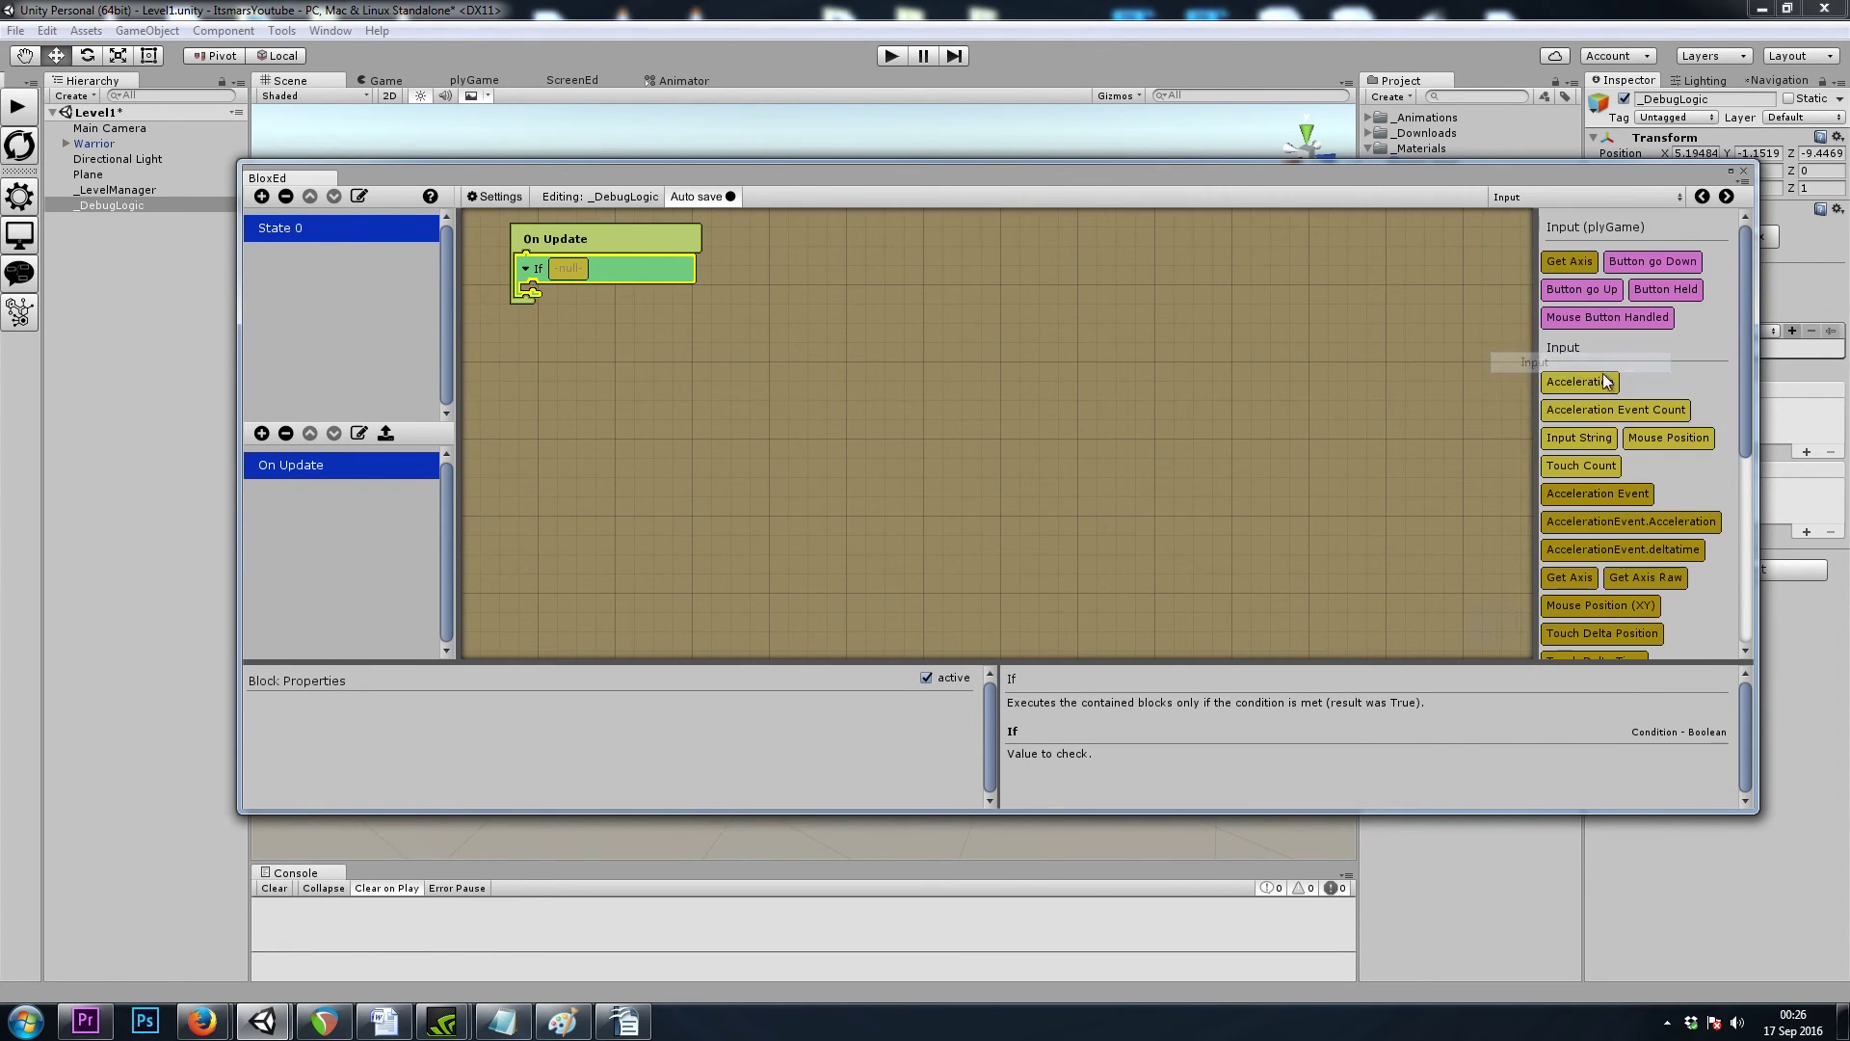
{"action": "scroll", "coordinate": [1638, 424], "scroll_direction": "down", "scroll_amount": 5}
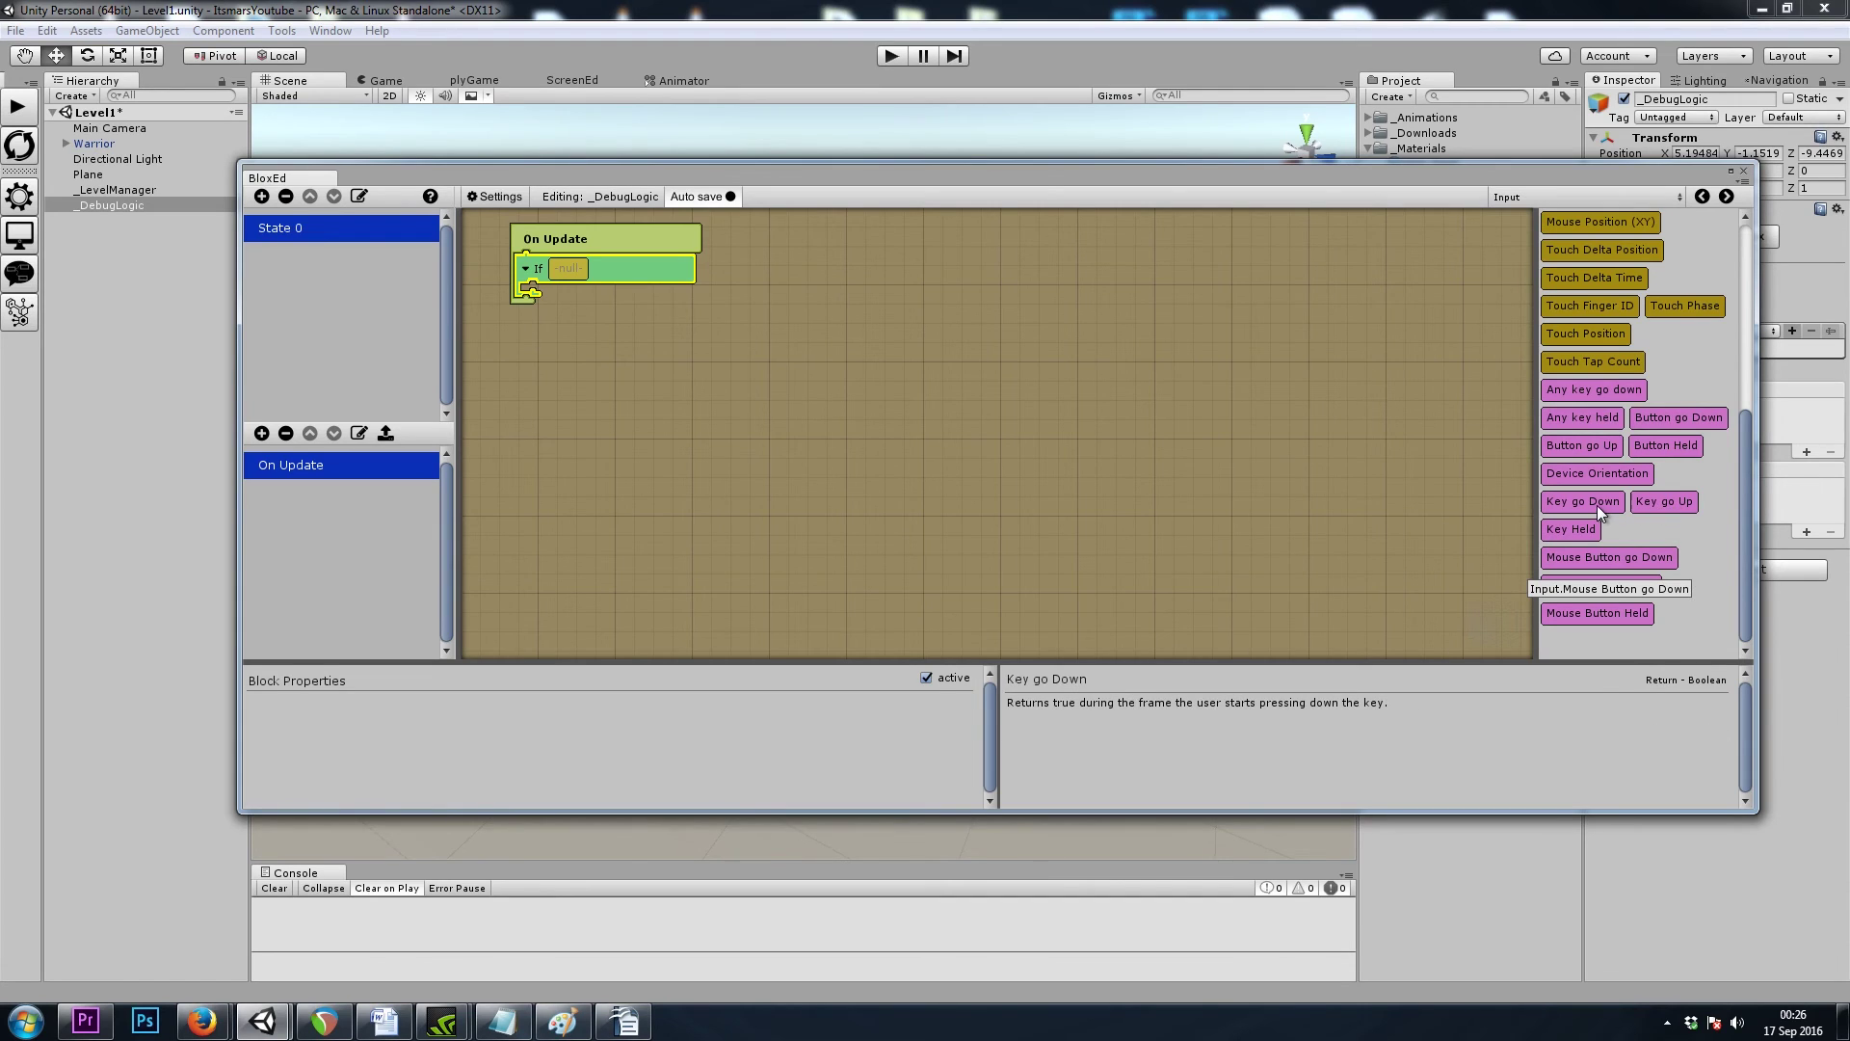
{"action": "left_click_drag", "start_coordinate": [1598, 505], "coordinate": [578, 280]}
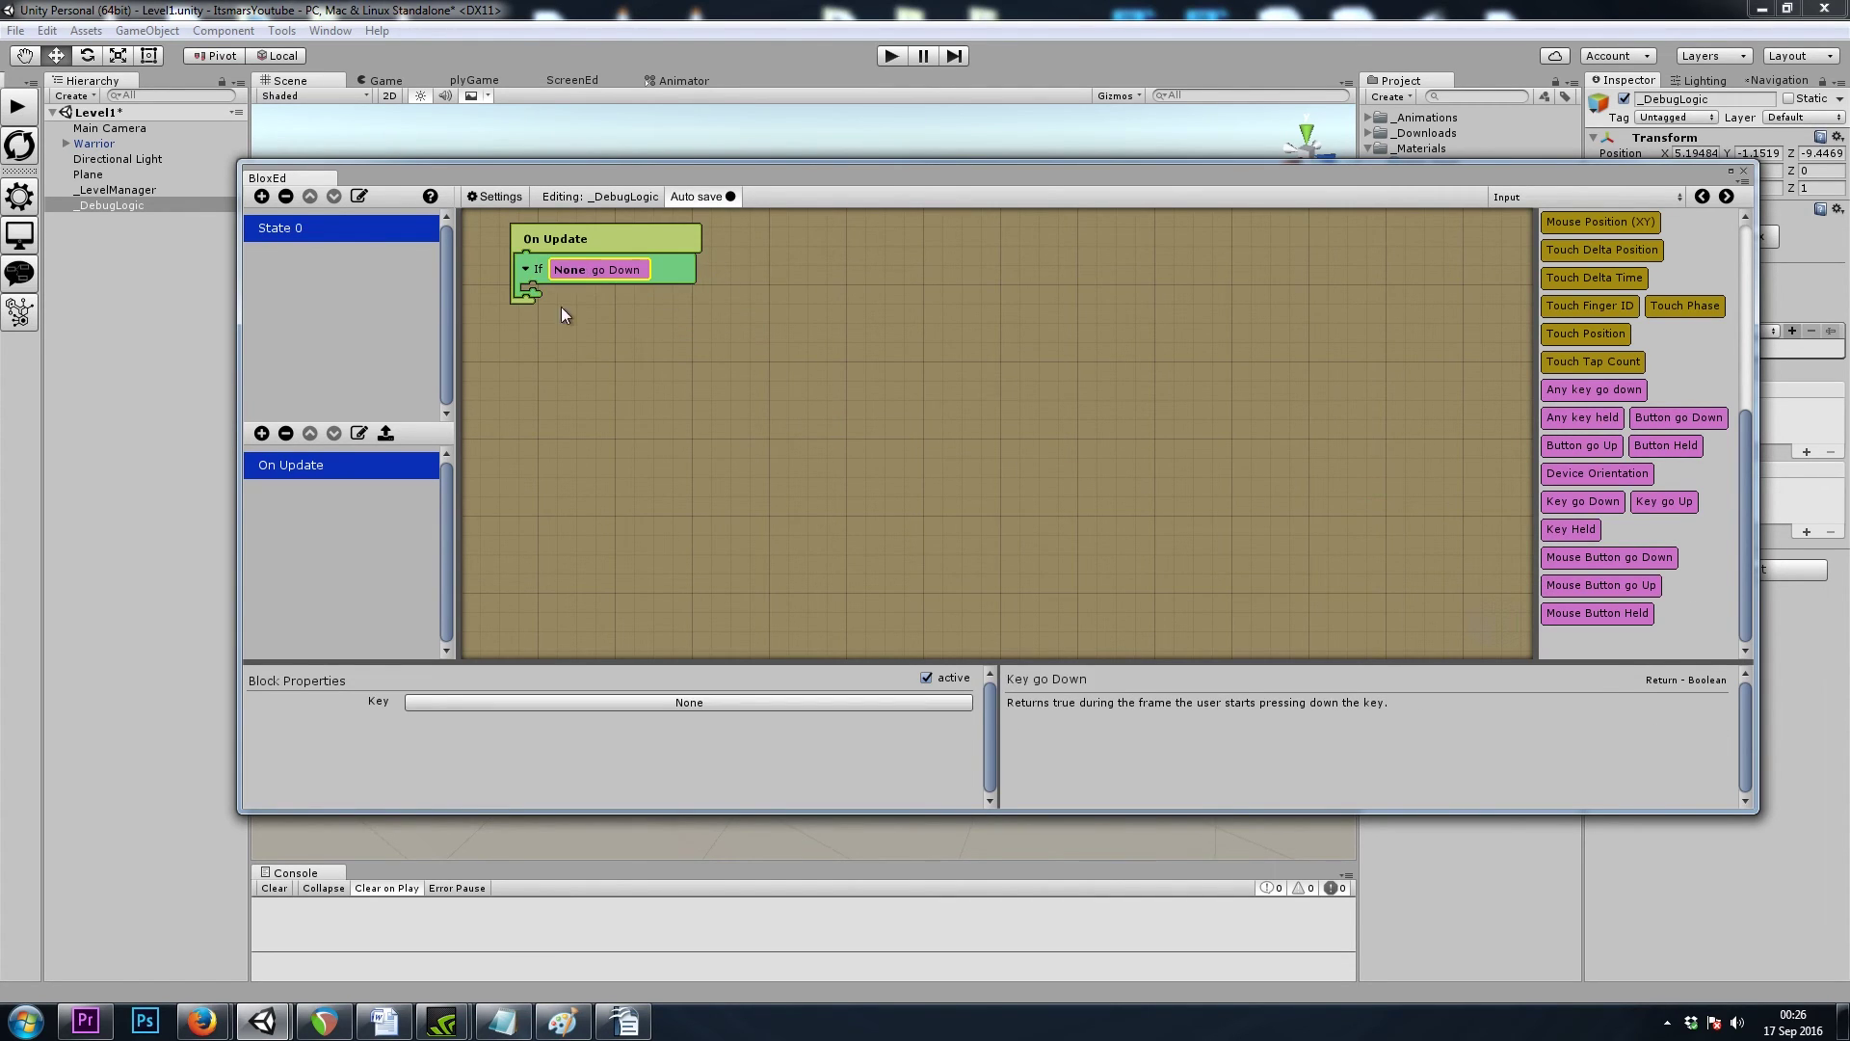
{"action": "left_click", "coordinate": [607, 703]}
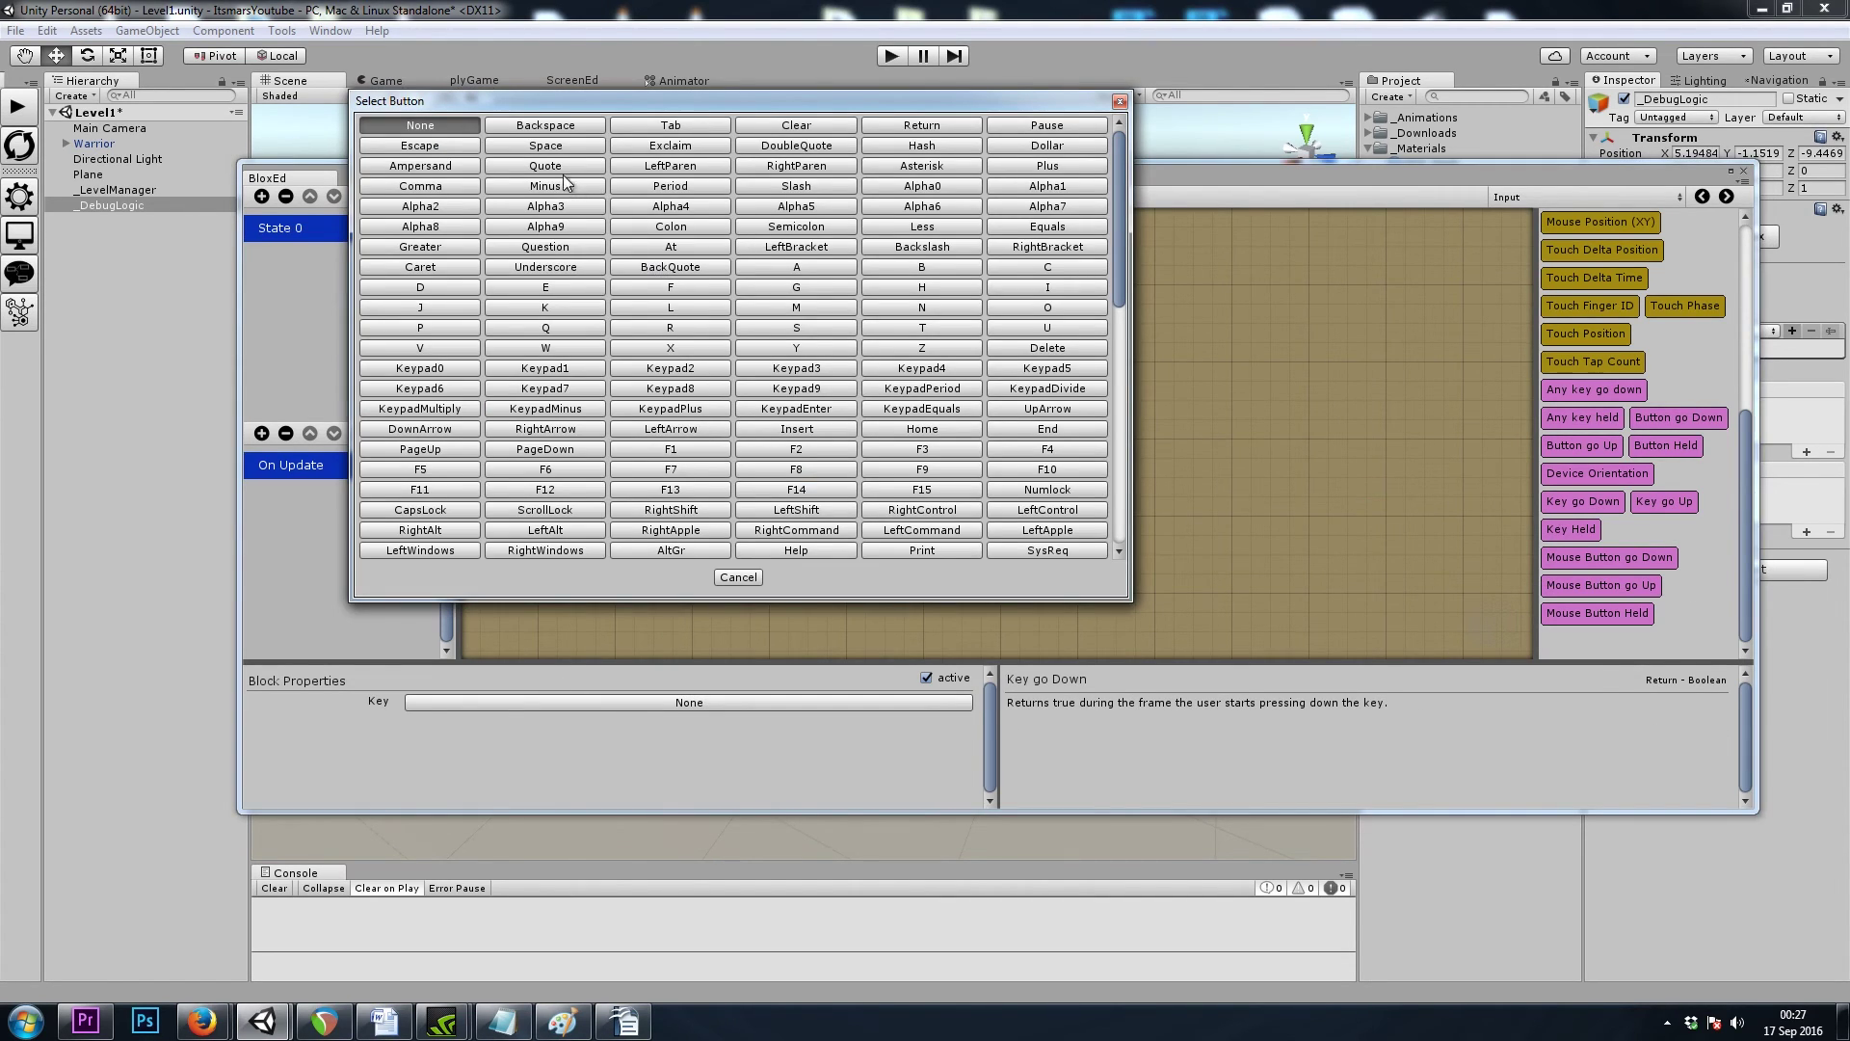
{"action": "left_click", "coordinate": [545, 146]}
Step: Add a Change Attribute action for Health inside the If
{"action": "left_click", "coordinate": [1585, 197]}
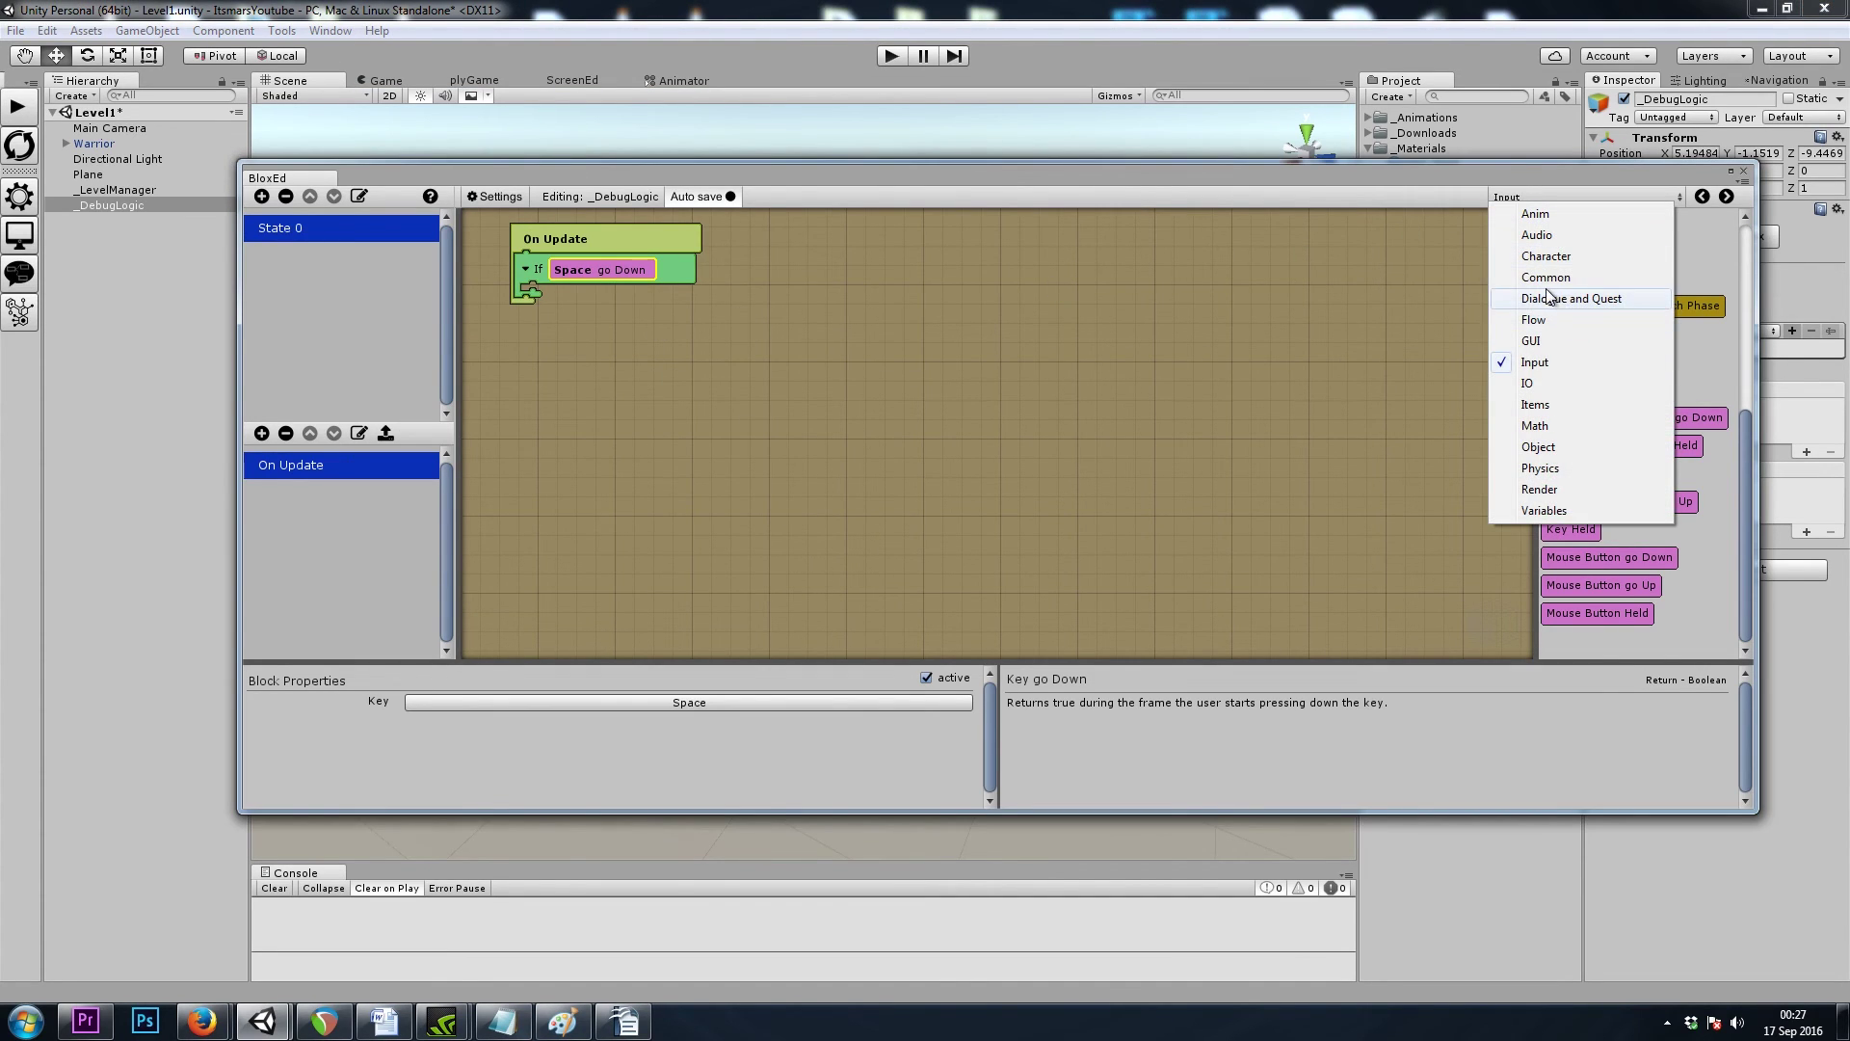
{"action": "left_click", "coordinate": [1541, 263]}
{"action": "scroll", "coordinate": [1668, 463], "scroll_direction": "down", "scroll_amount": 3}
{"action": "scroll", "coordinate": [1676, 482], "scroll_direction": "up", "scroll_amount": 5}
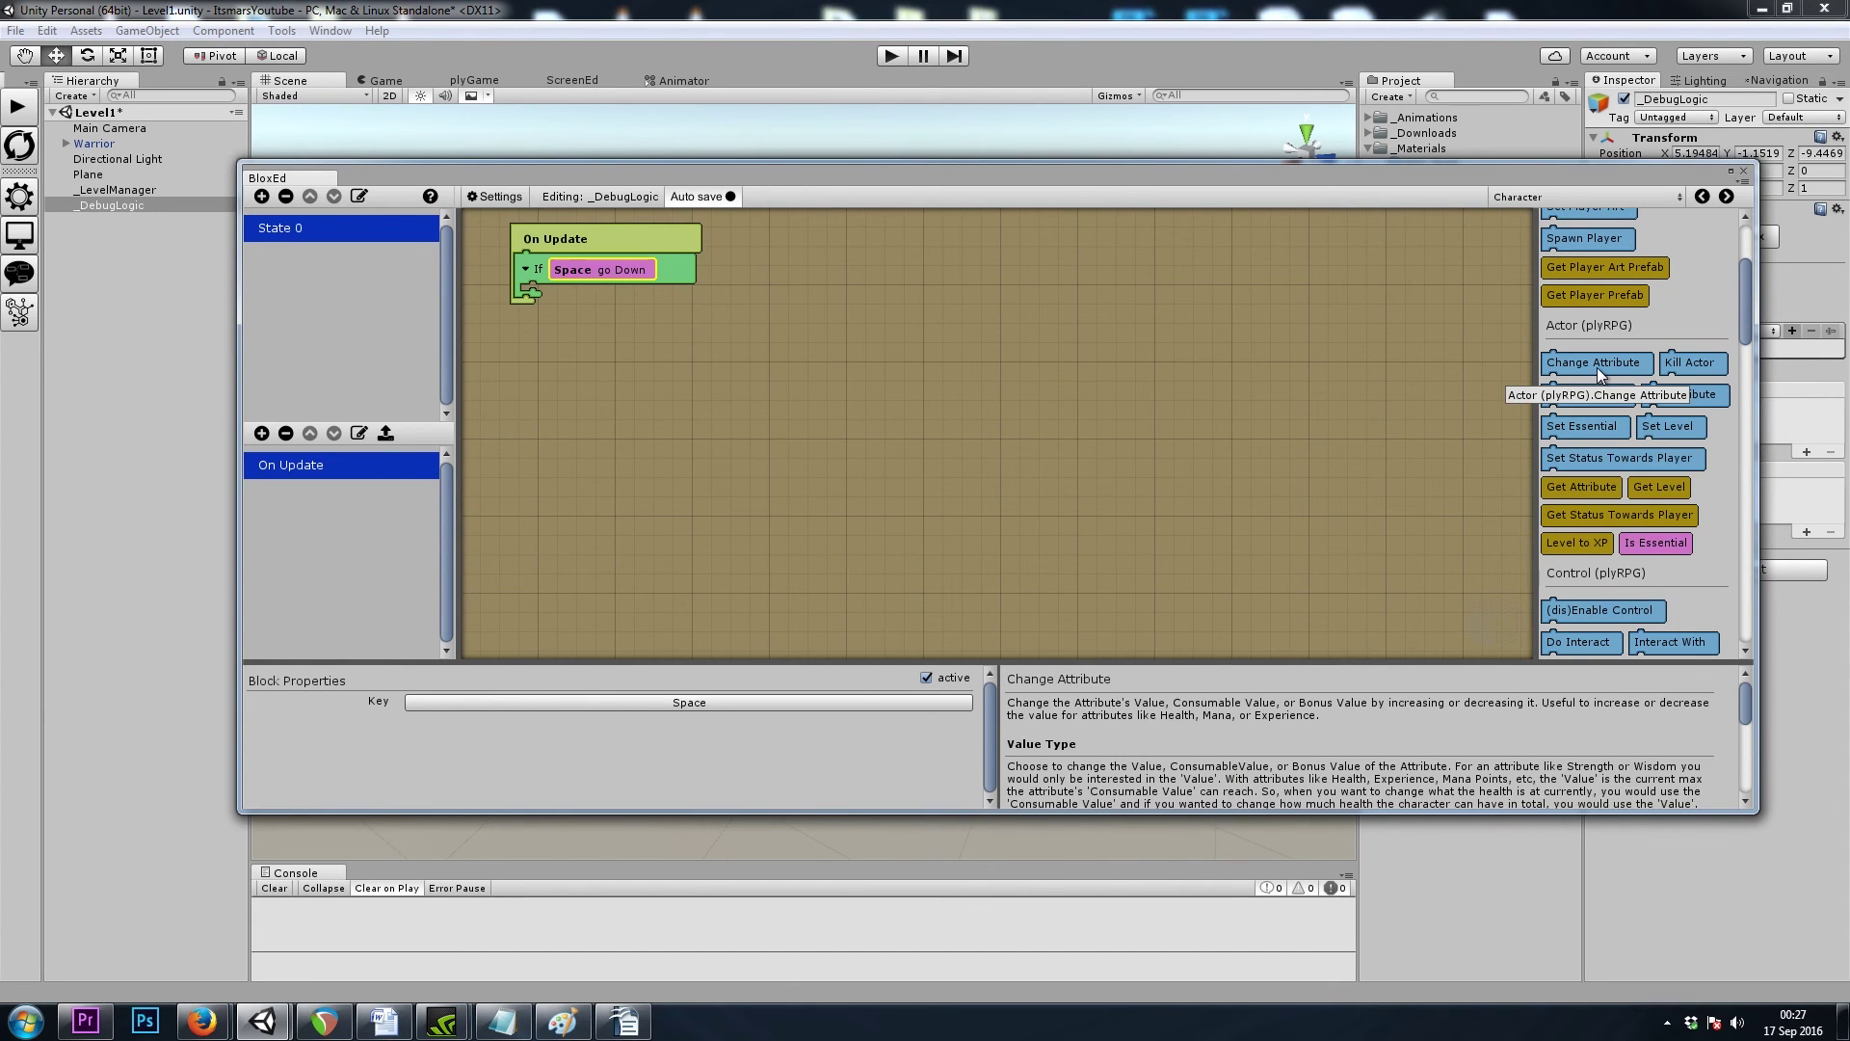
{"action": "left_click_drag", "start_coordinate": [1594, 362], "coordinate": [555, 281]}
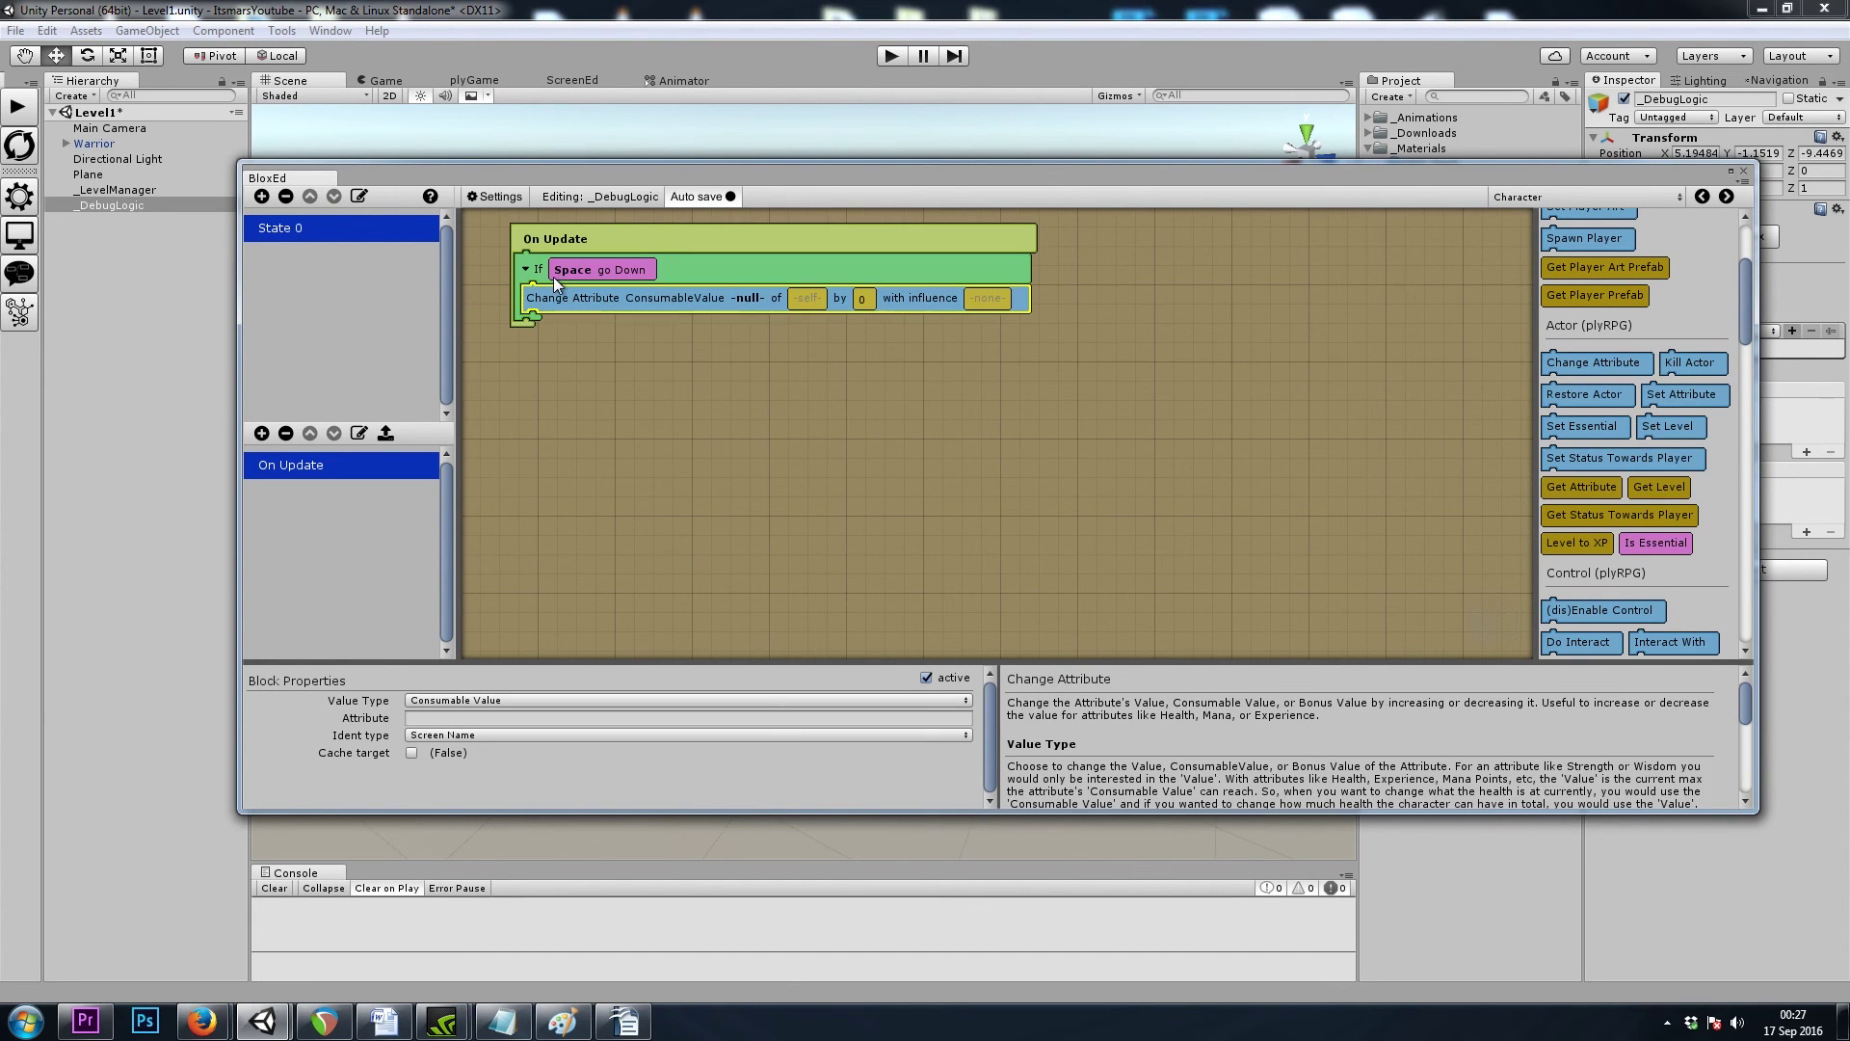
{"action": "left_click", "coordinate": [489, 716]}
{"action": "type", "text": "Health"}
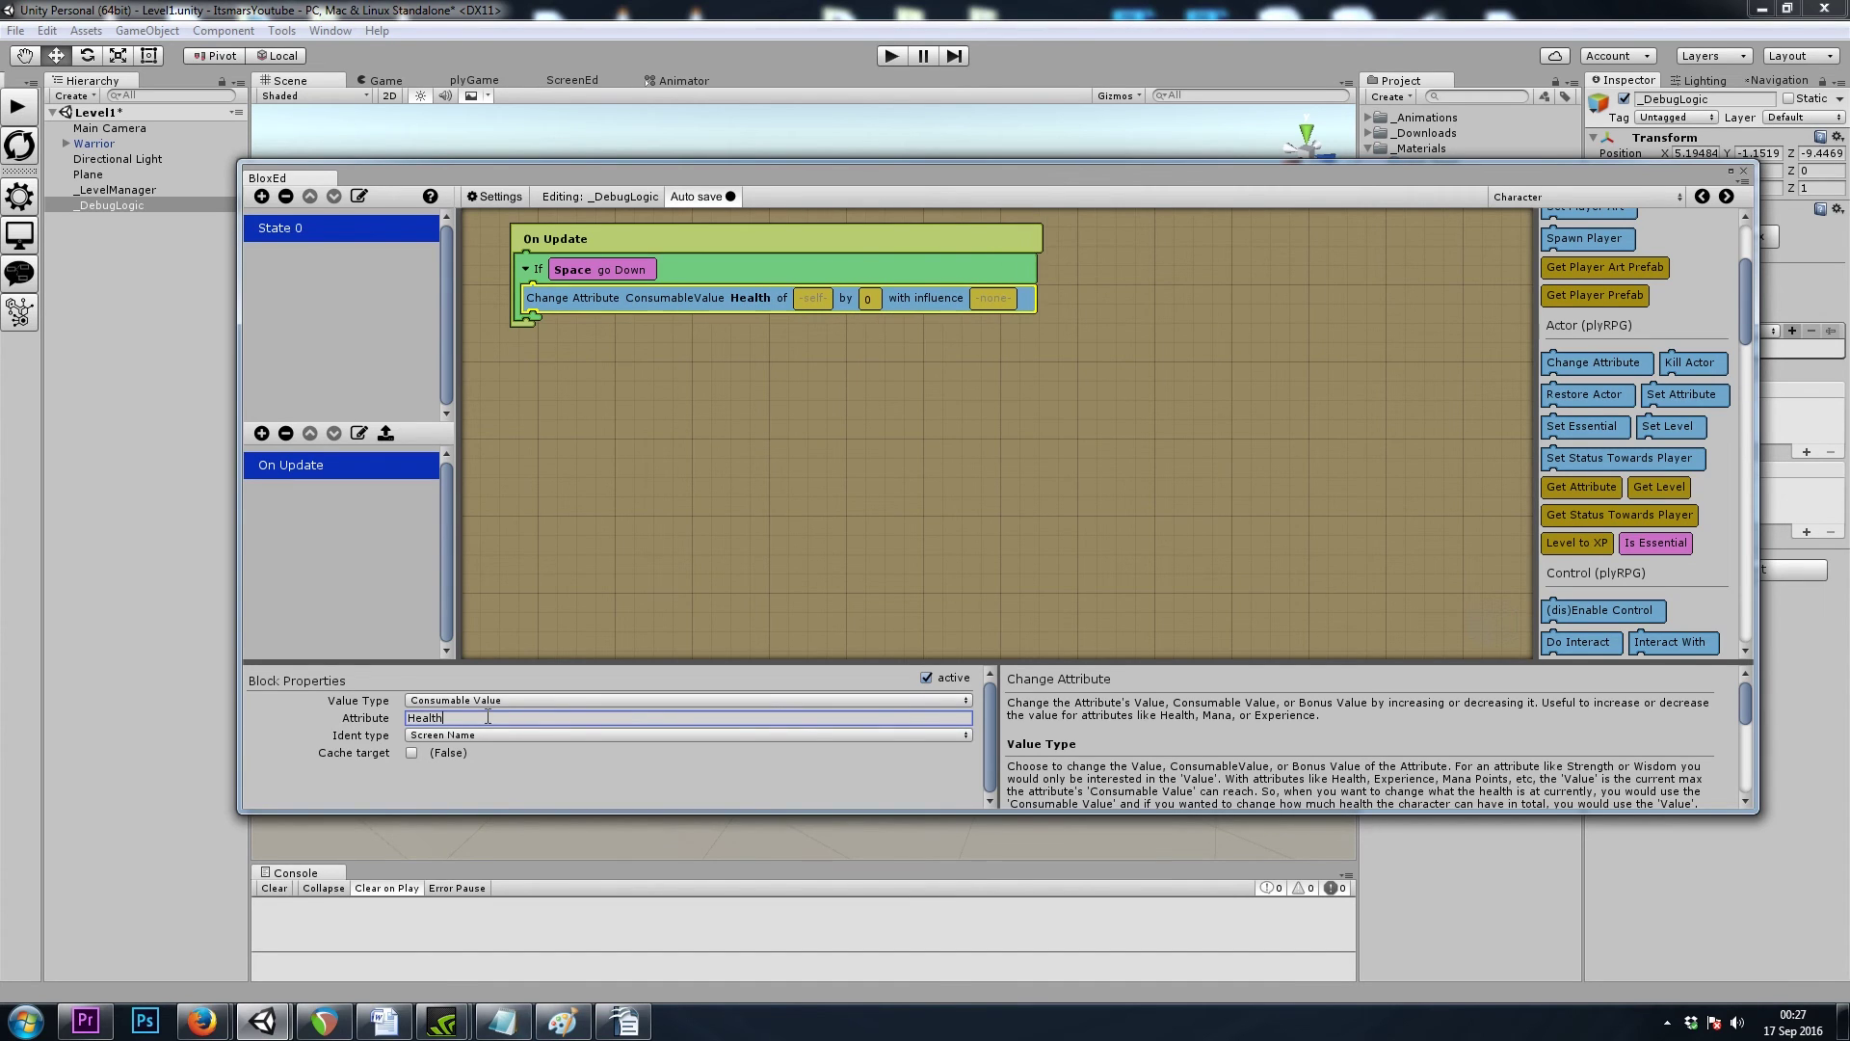
Step: Make the action change the Player's Health by -50
{"action": "scroll", "coordinate": [1503, 280], "scroll_direction": "up", "scroll_amount": 3}
{"action": "scroll", "coordinate": [1638, 385], "scroll_direction": "up", "scroll_amount": 3}
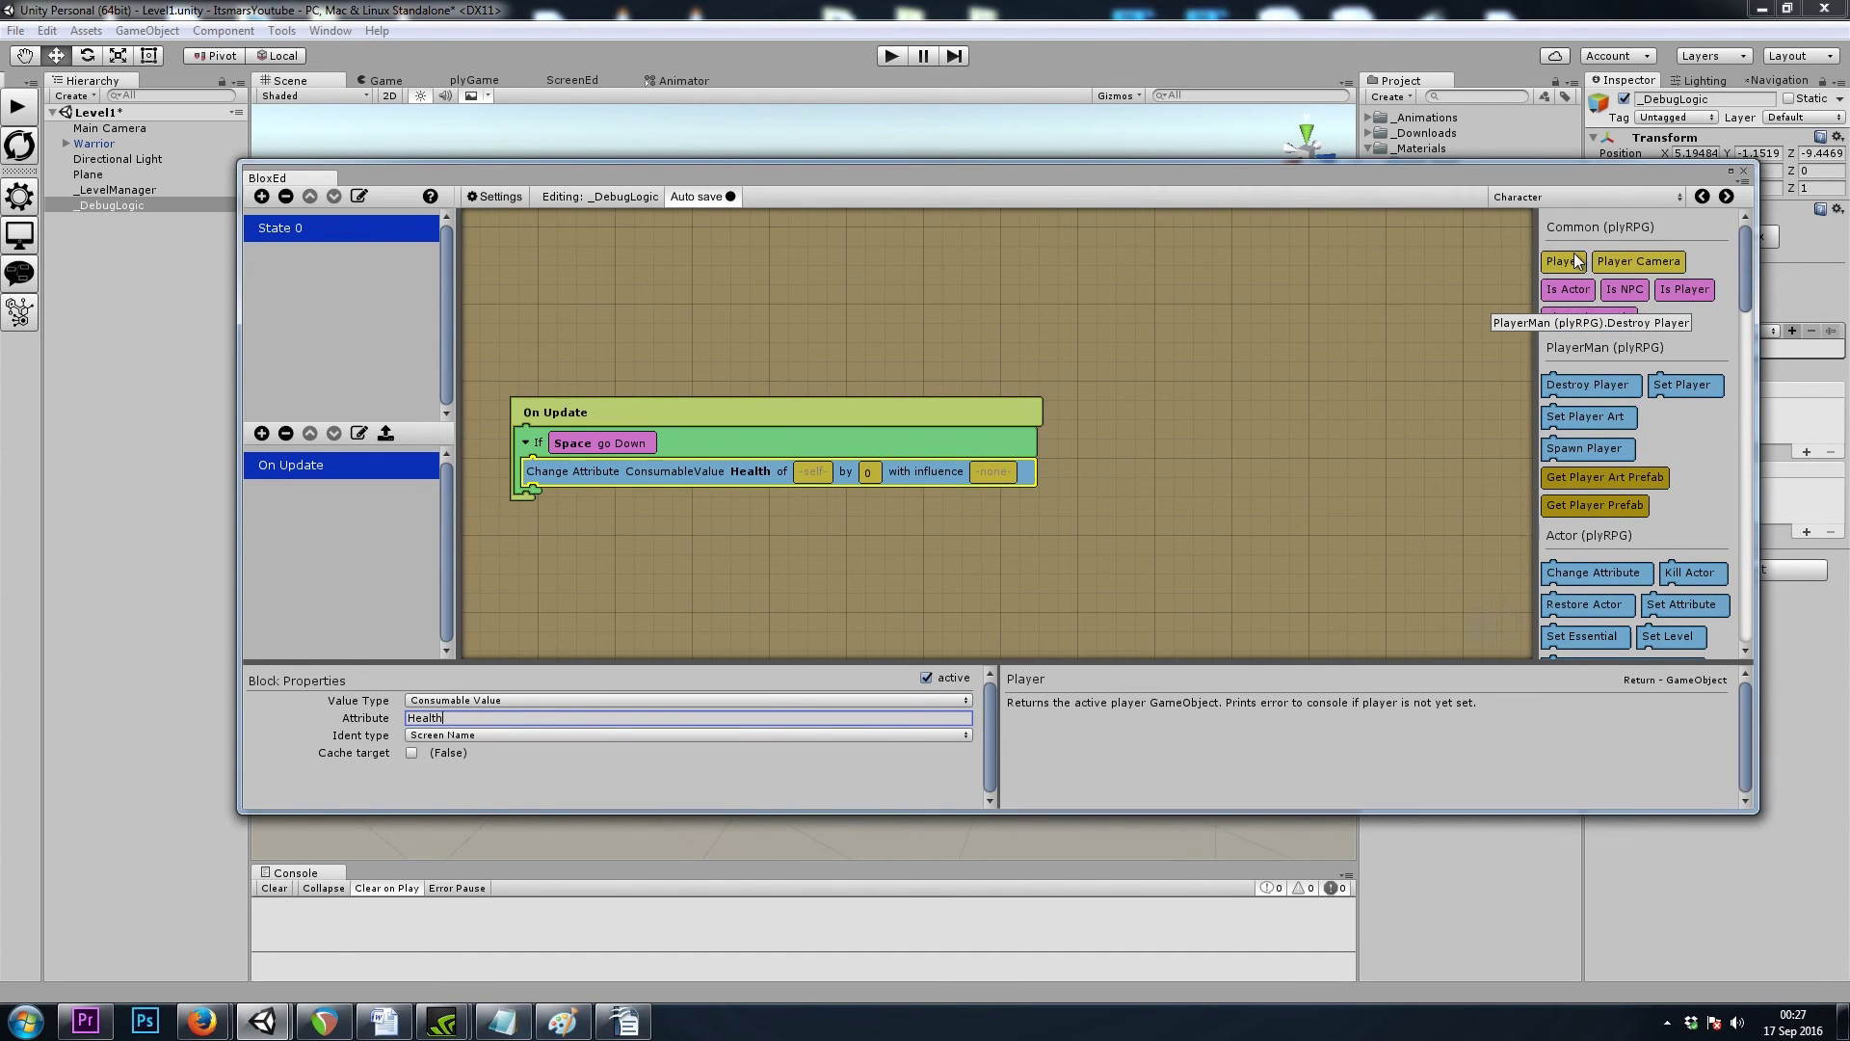
{"action": "left_click_drag", "start_coordinate": [1563, 261], "coordinate": [811, 468]}
{"action": "left_click", "coordinate": [910, 420]}
{"action": "left_click", "coordinate": [511, 702]}
{"action": "type", "text": "-50"}
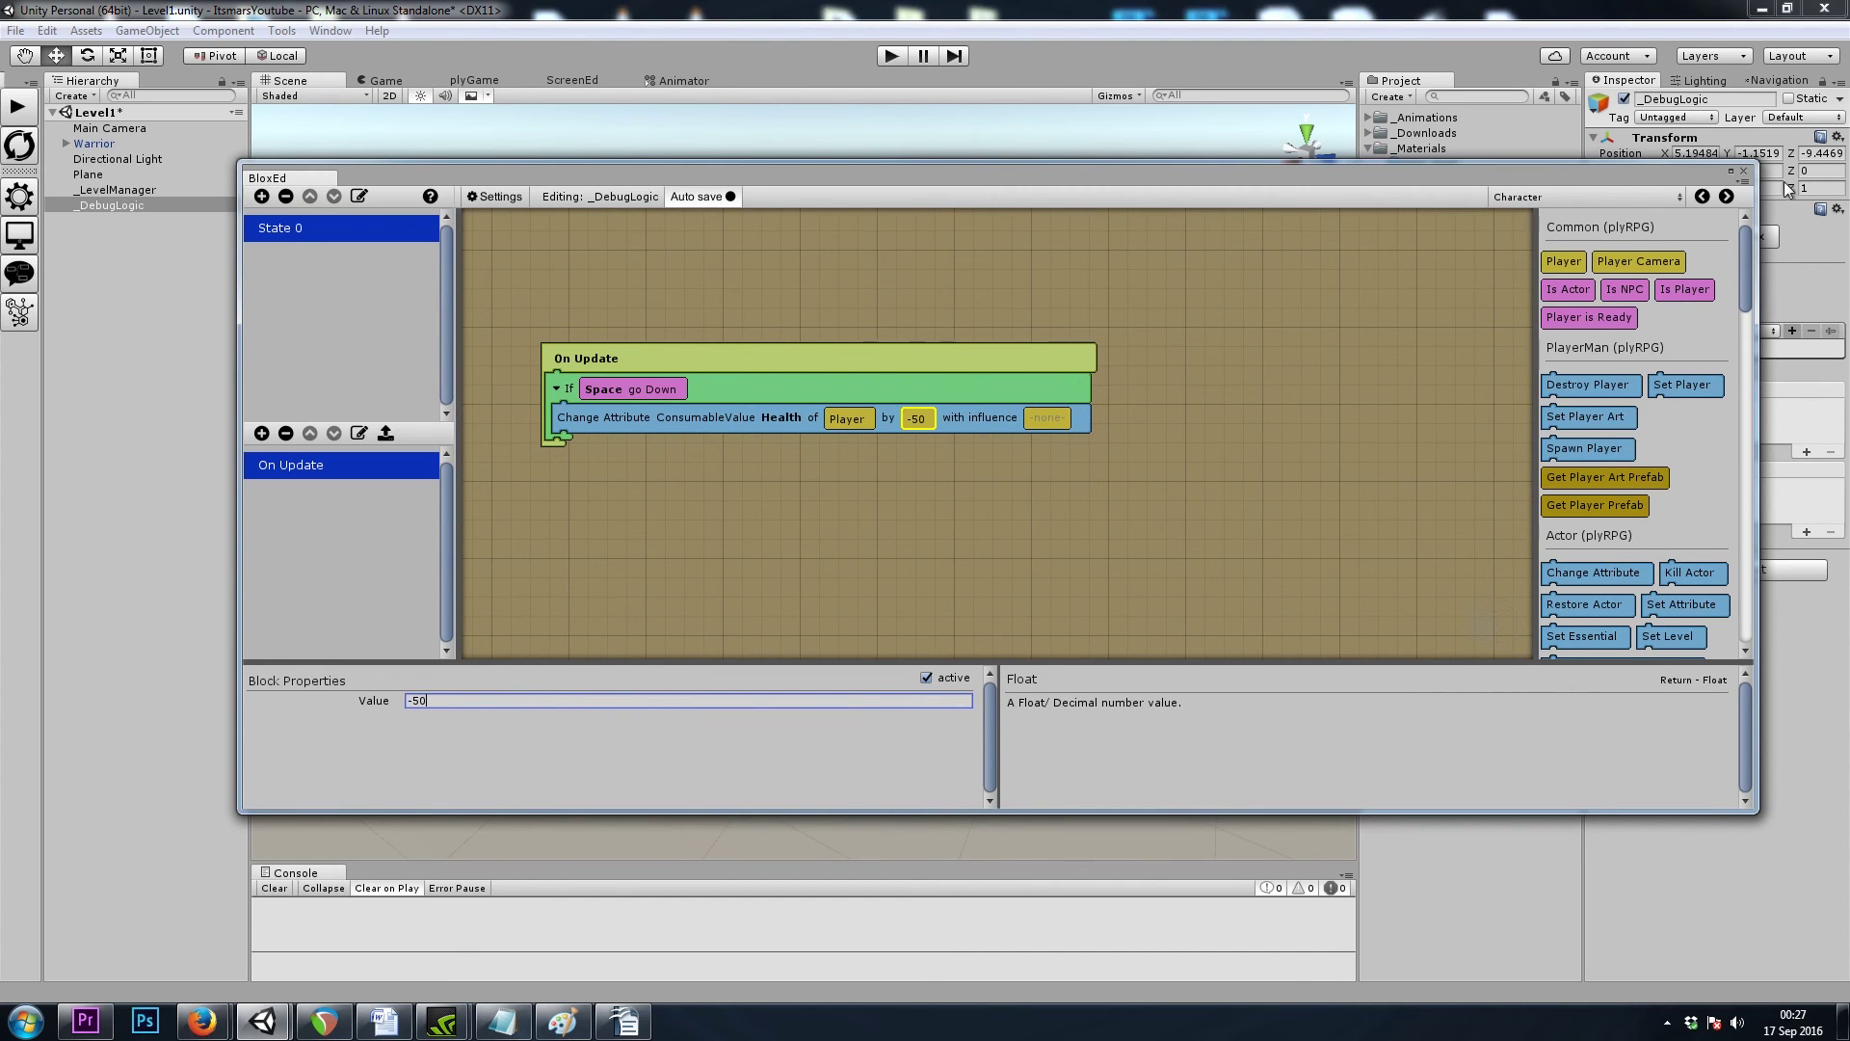
{"action": "left_click", "coordinate": [1743, 173]}
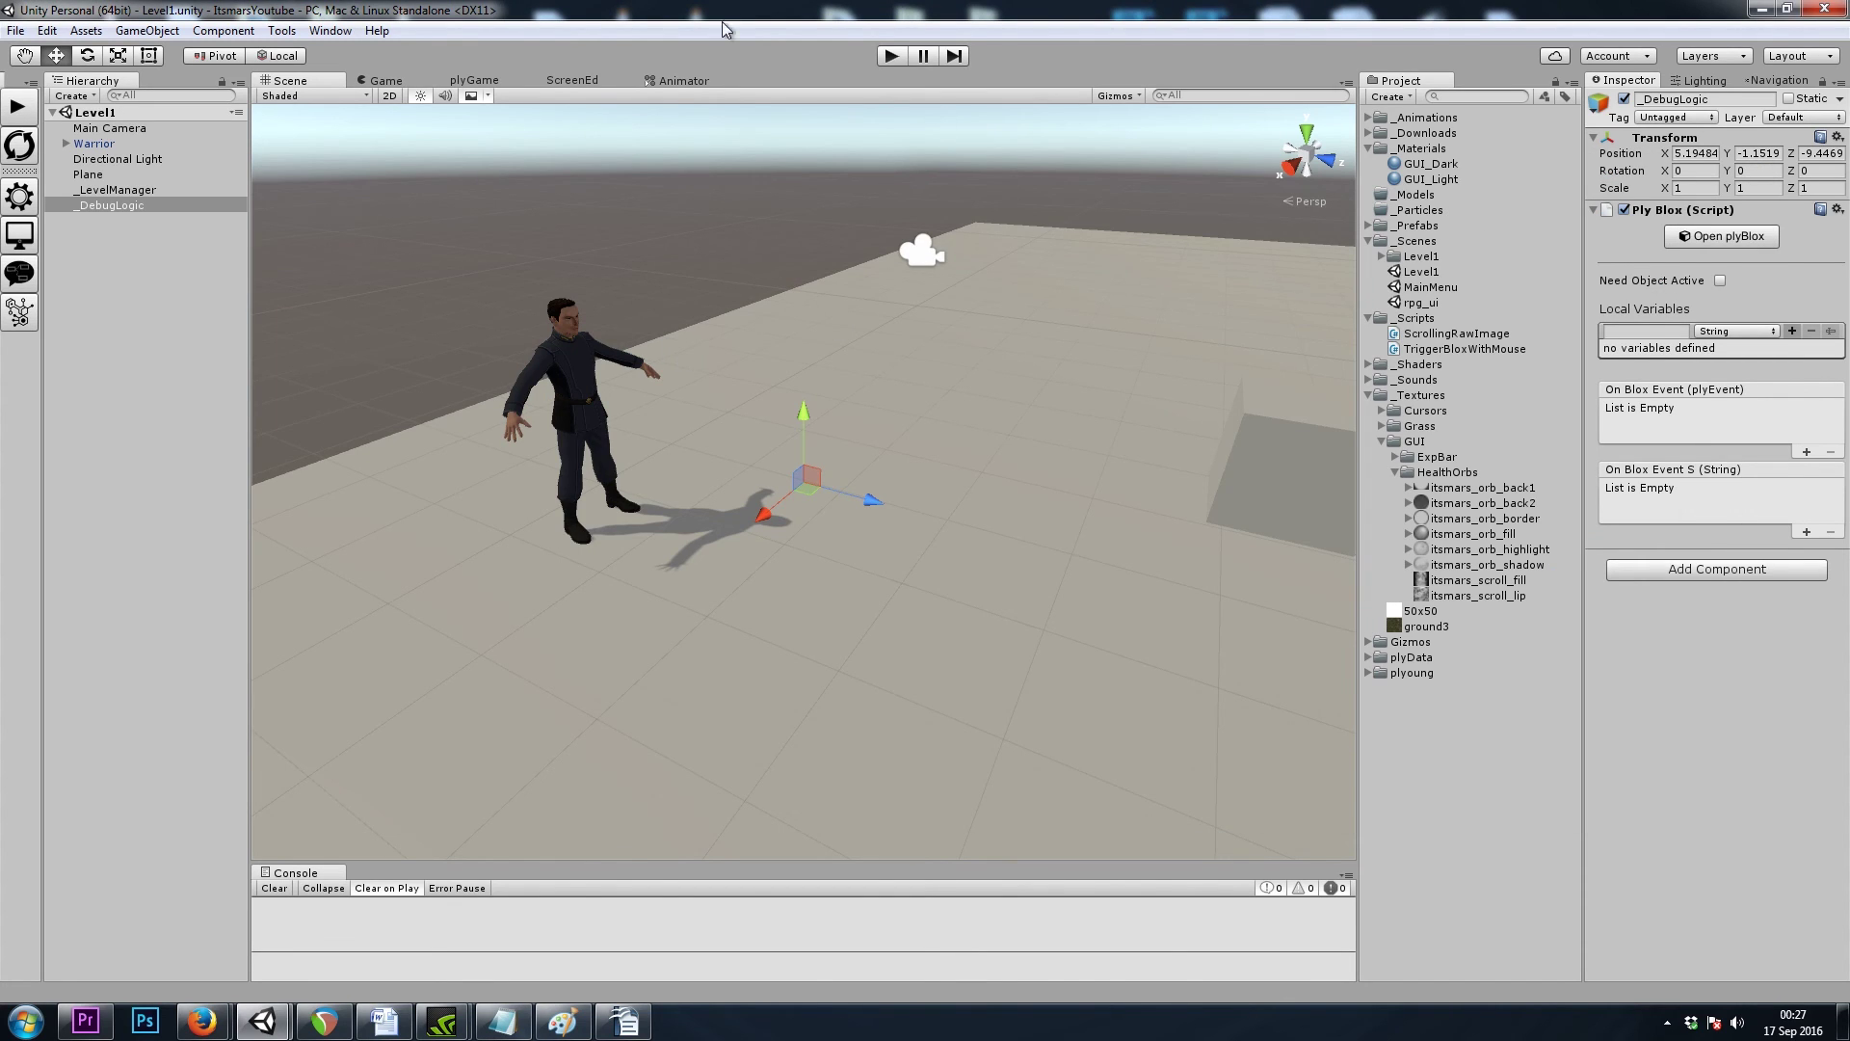
Step: Enter play mode and move the Warrior across the floor to watch the orb drain
{"action": "left_click", "coordinate": [891, 56]}
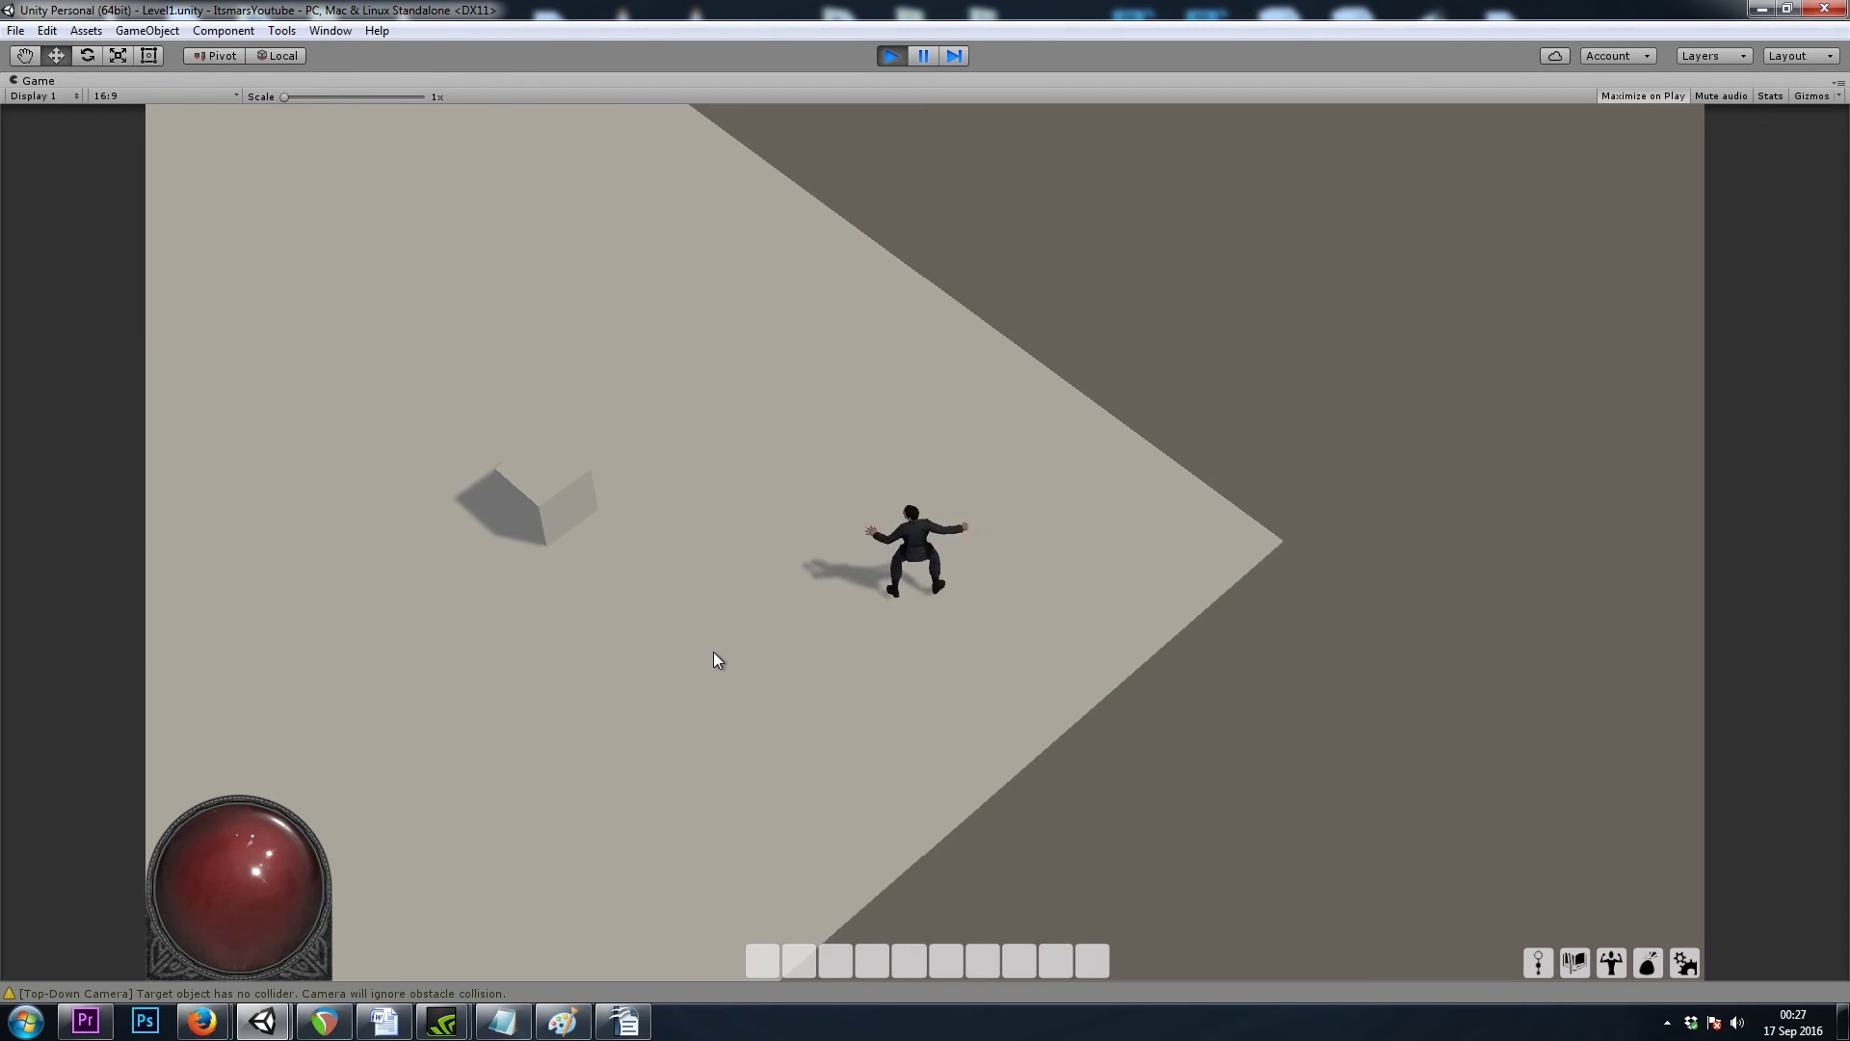
{"action": "left_click", "coordinate": [713, 659]}
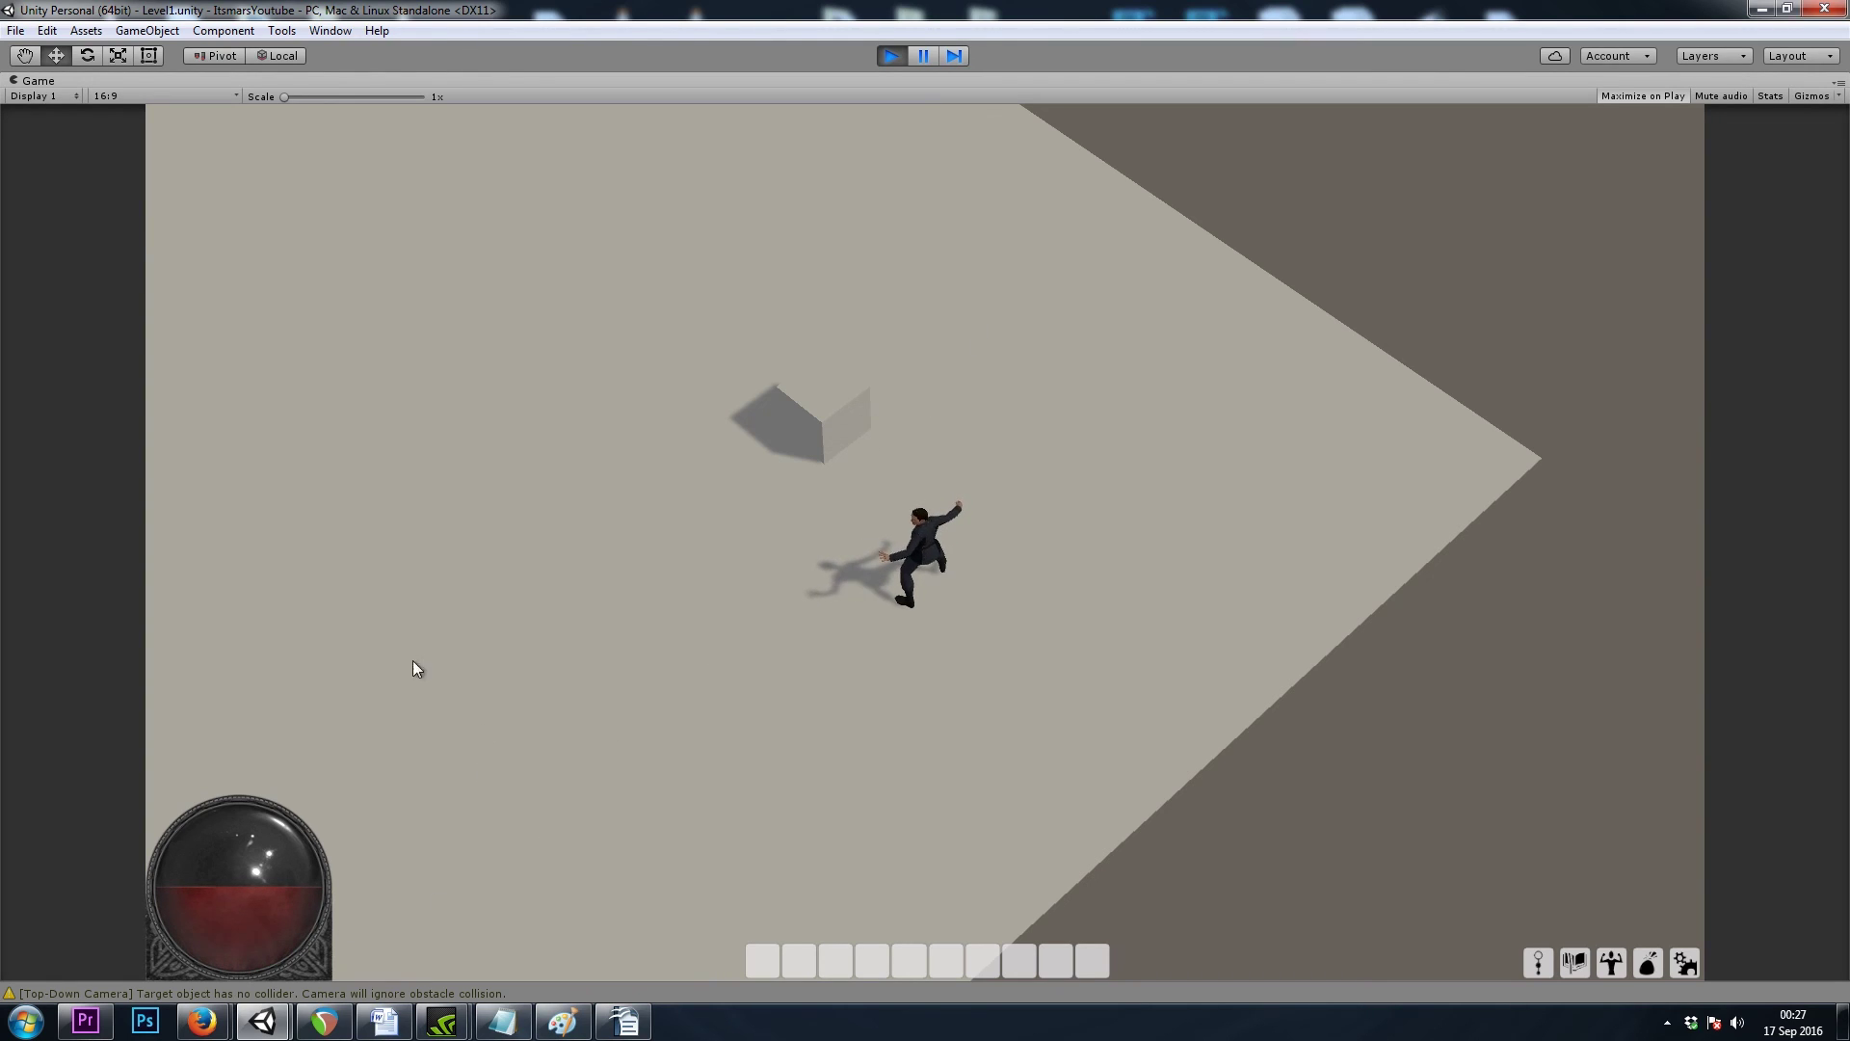
{"action": "left_click", "coordinate": [703, 622]}
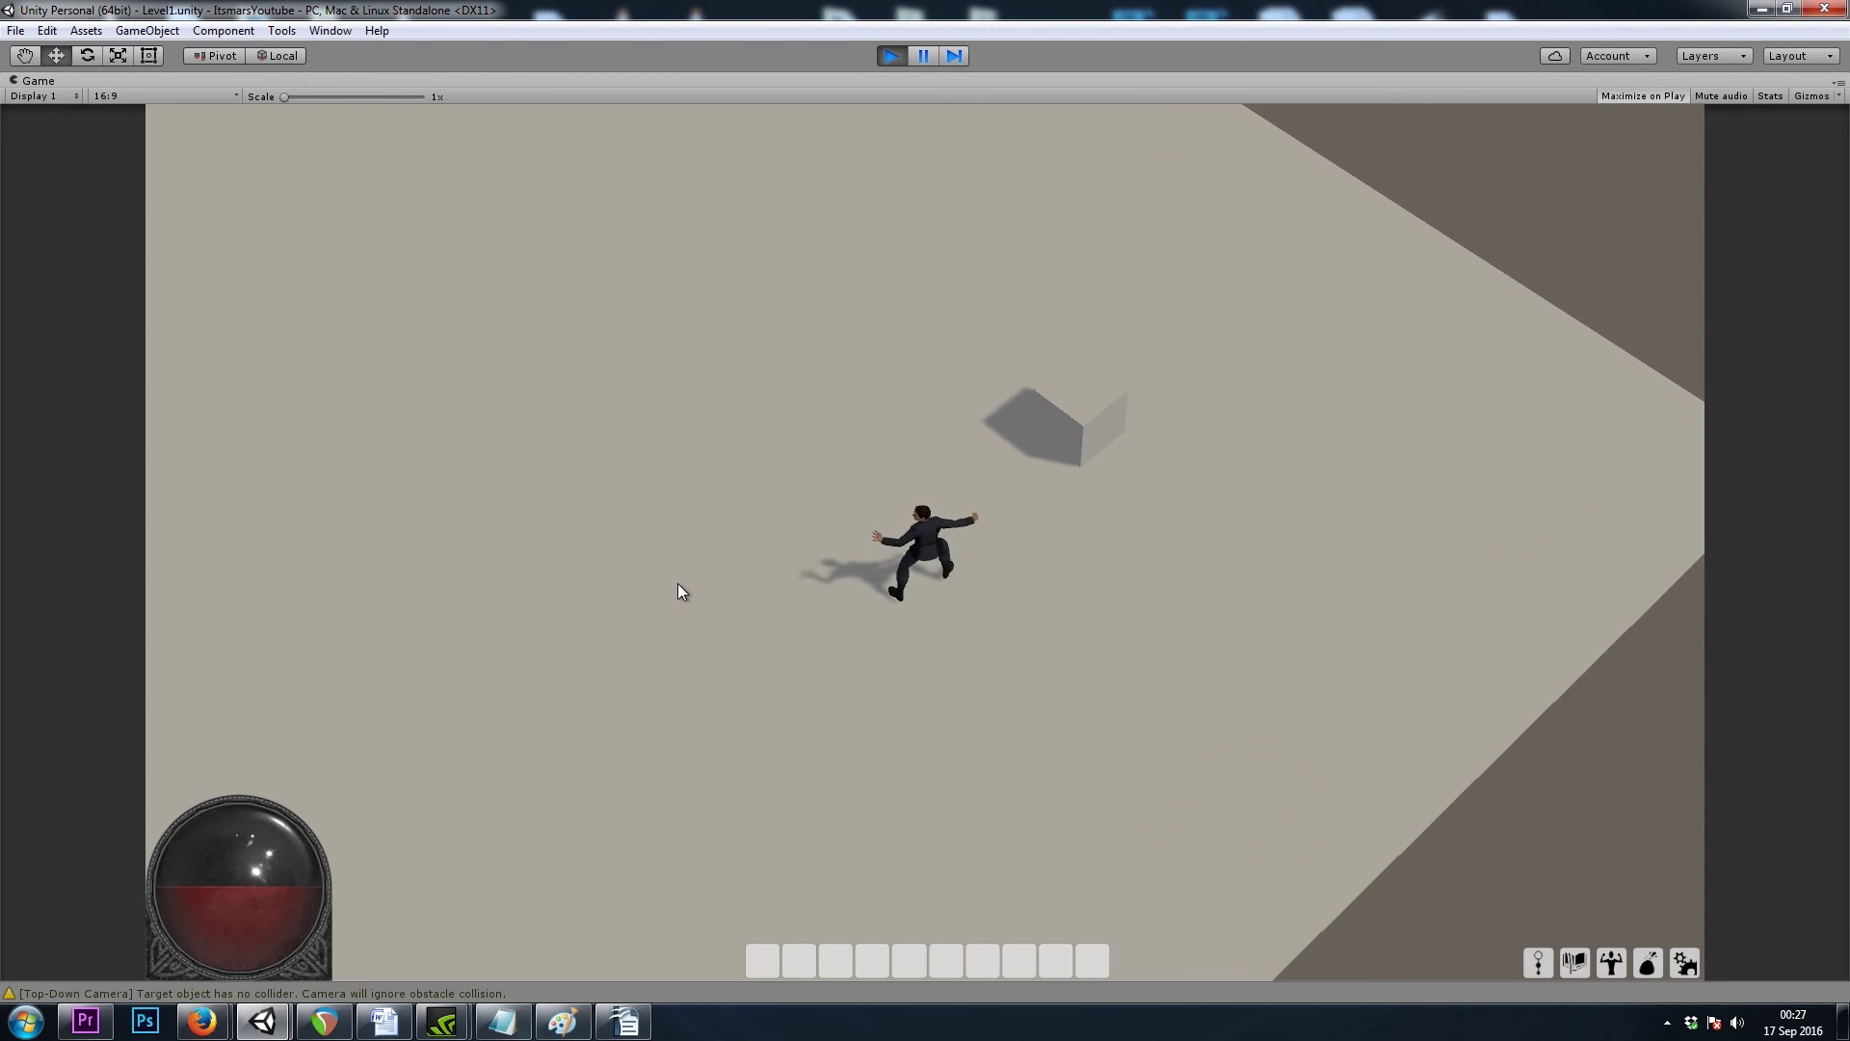